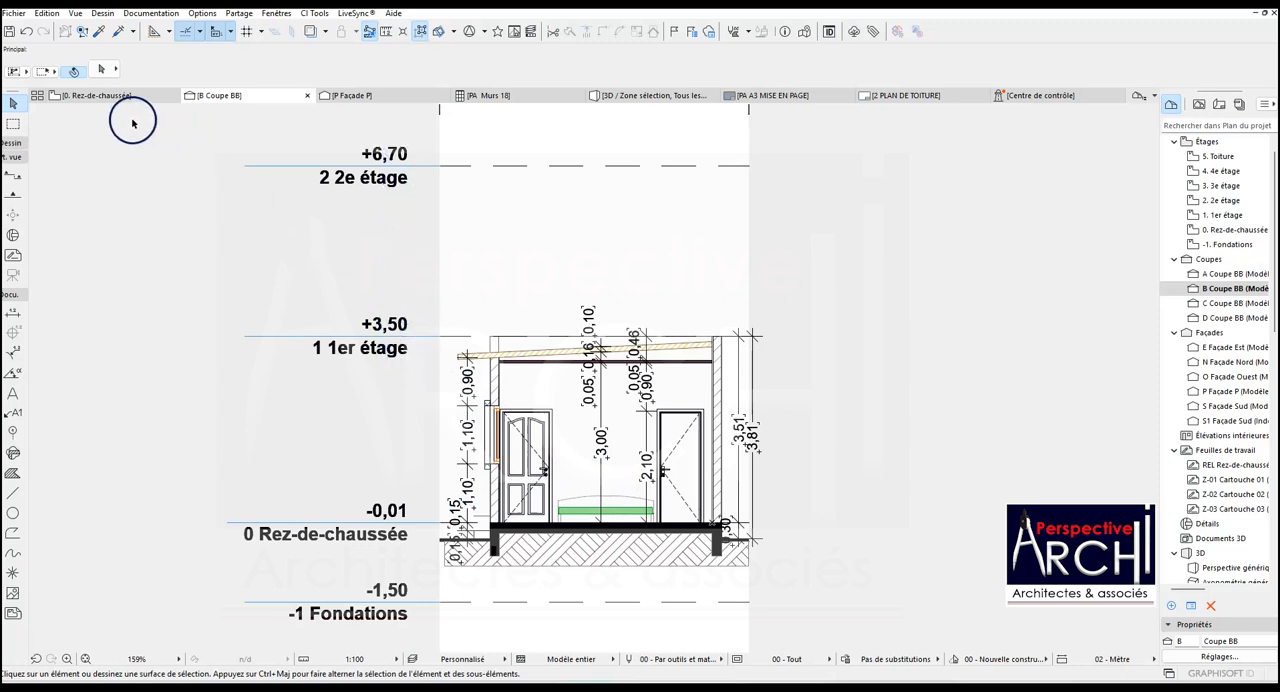
- In the ground-floor plan, turn off the level-line display for every storey except 0 Rez-de-chaussée in the storey settings
click(110, 95)
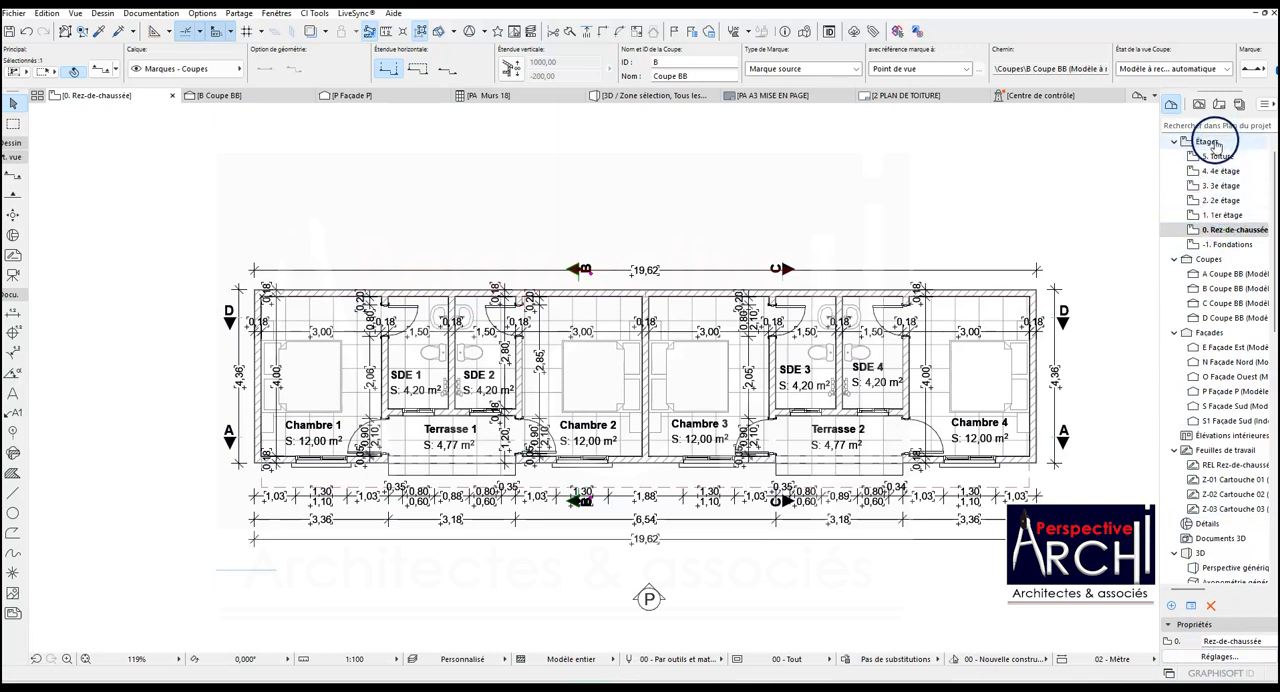
click(1205, 230)
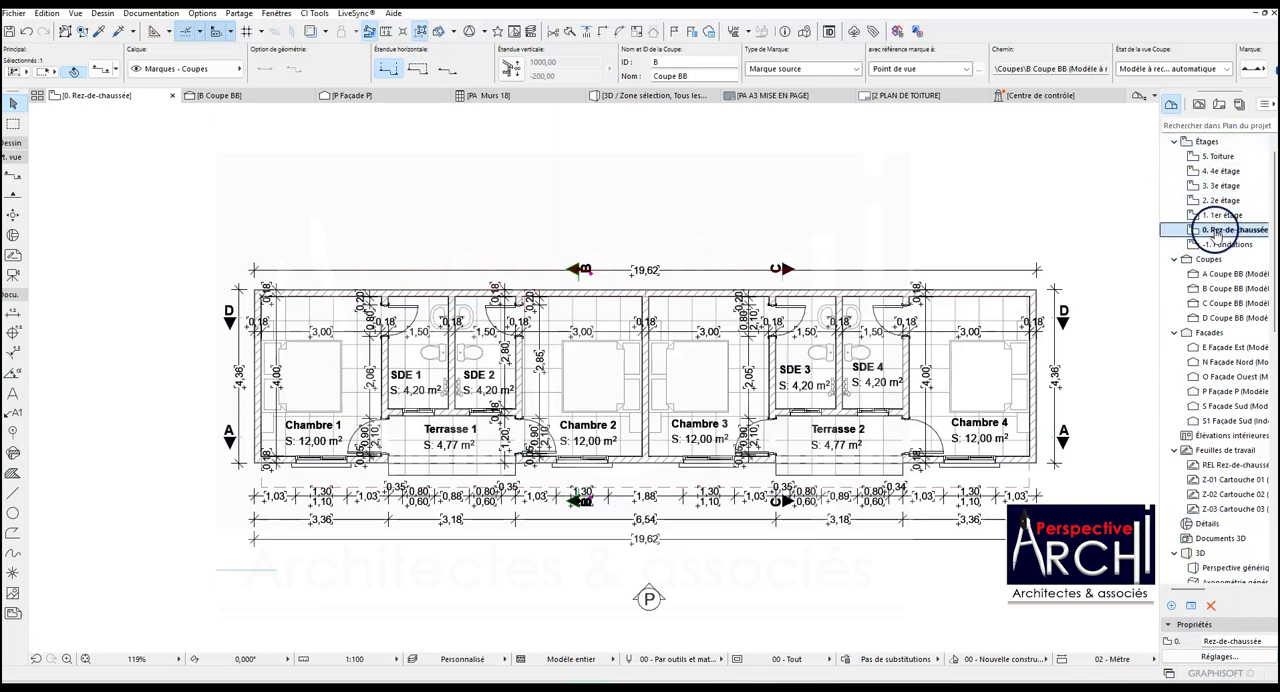
click(1208, 141)
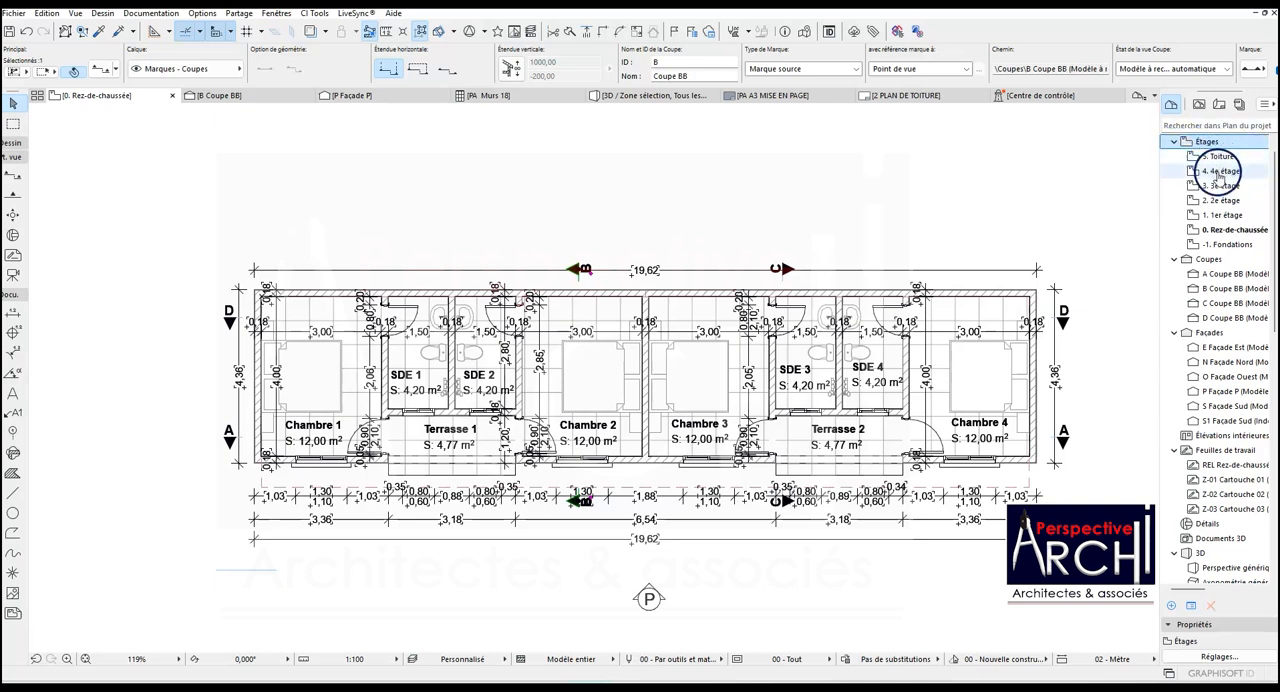
click(1222, 230)
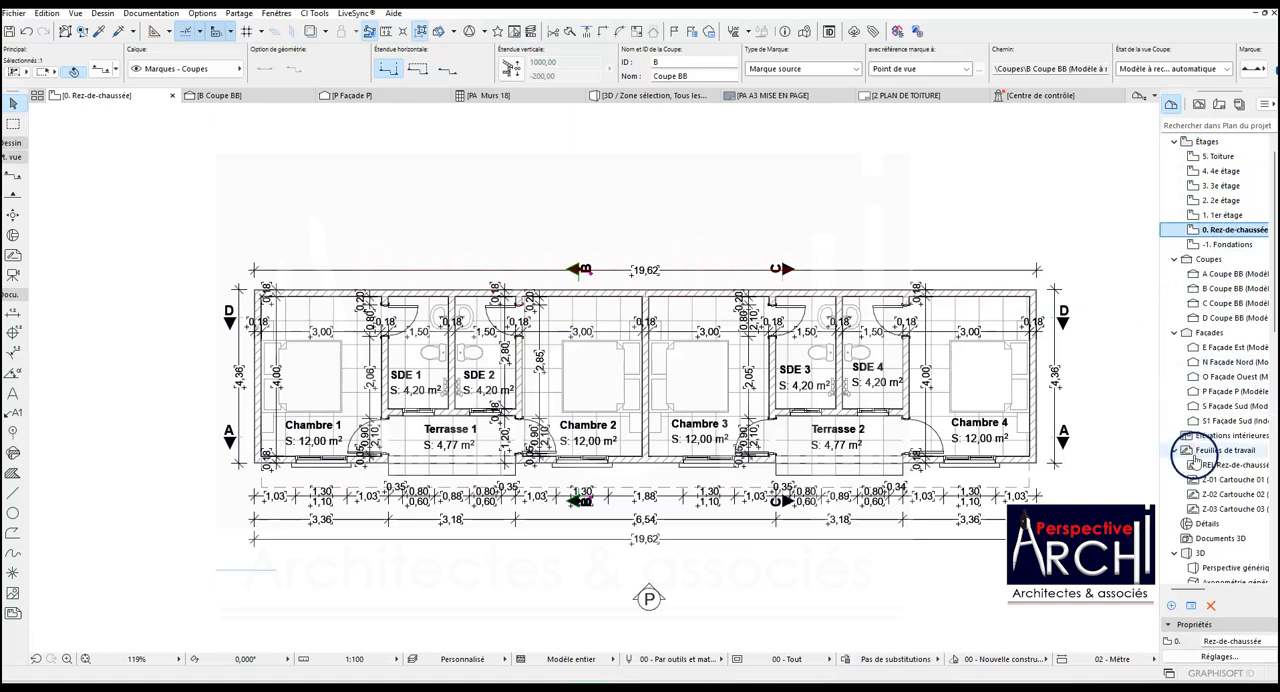
click(1212, 657)
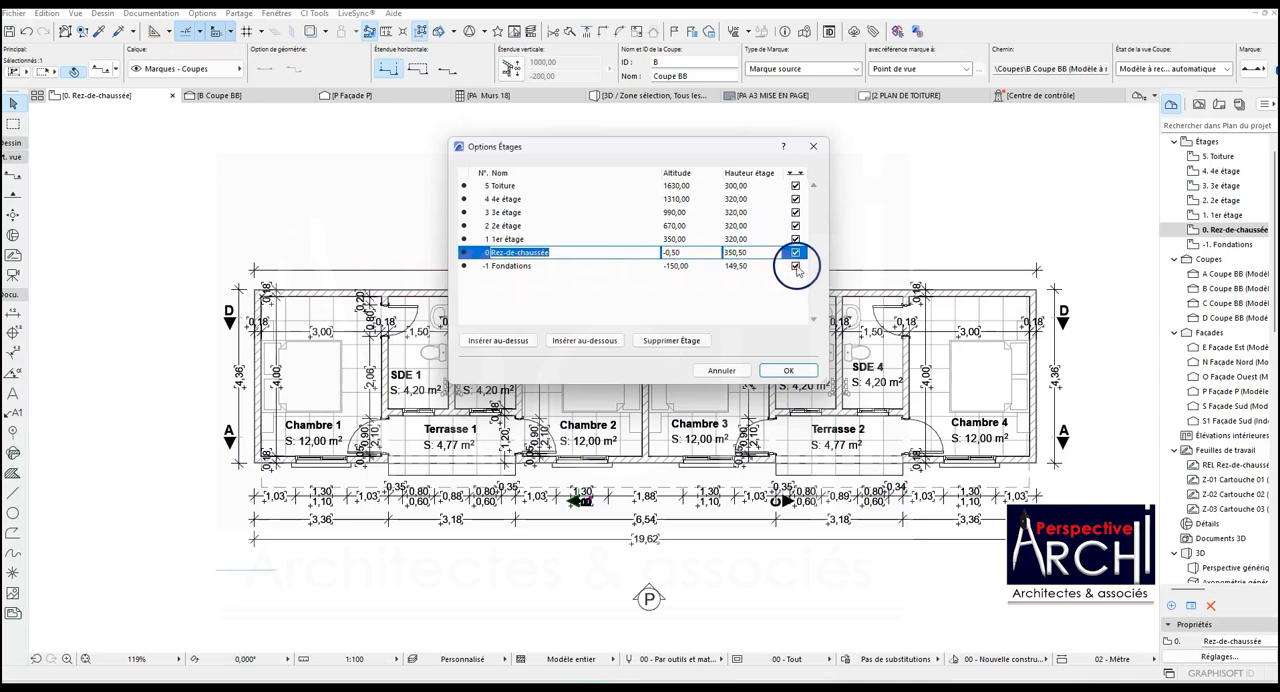
click(796, 266)
click(796, 239)
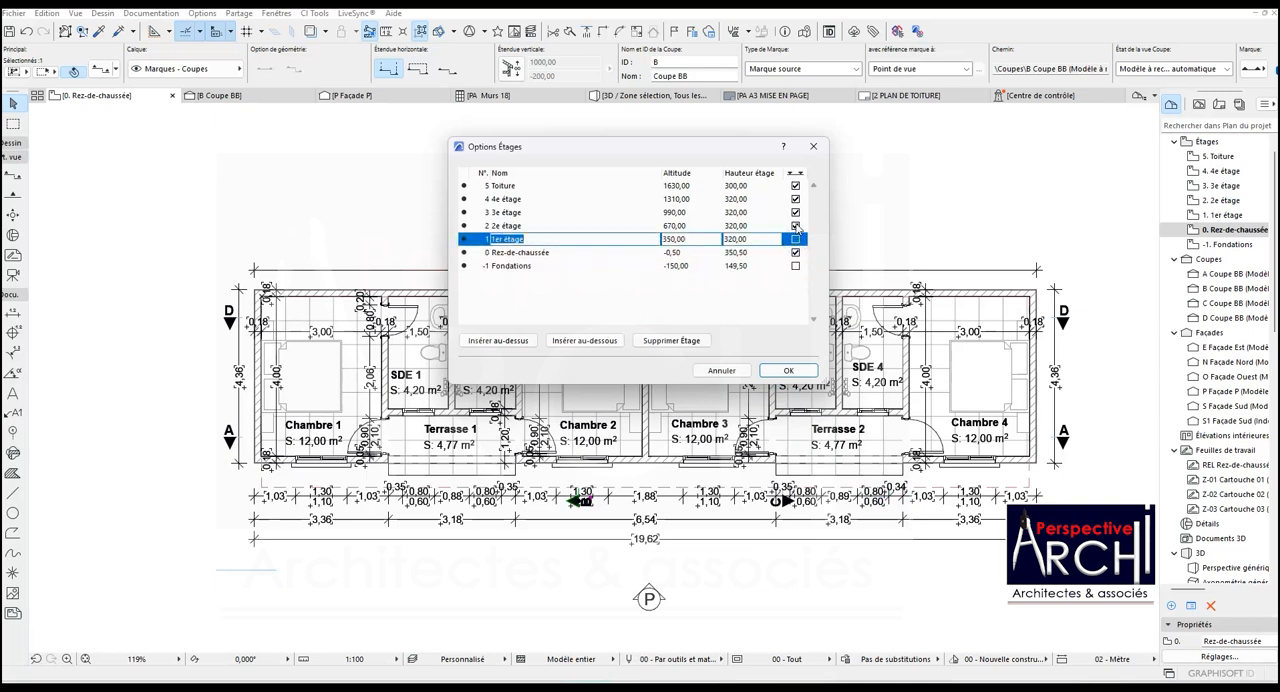
click(796, 226)
click(796, 212)
click(796, 199)
click(796, 186)
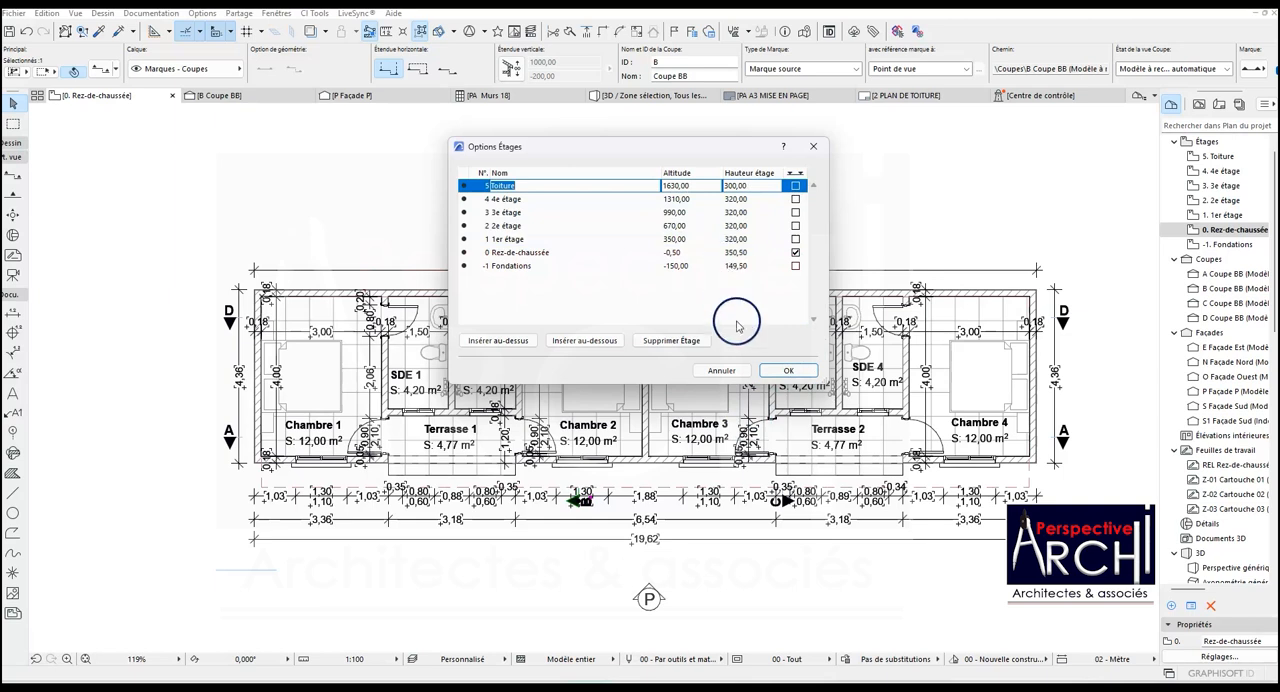
click(788, 371)
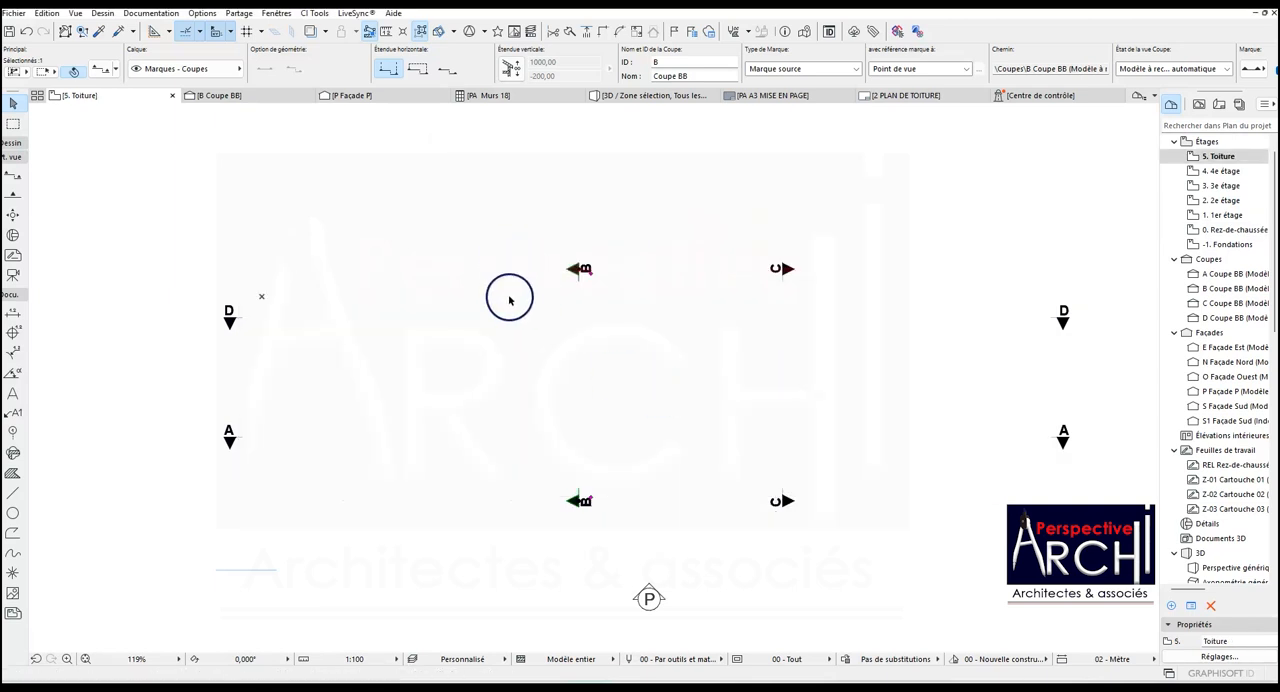
- Switch the floor plan from Toiture through 1er étage back to the 0. Rez-de-chaussée storey
click(90, 96)
click(165, 256)
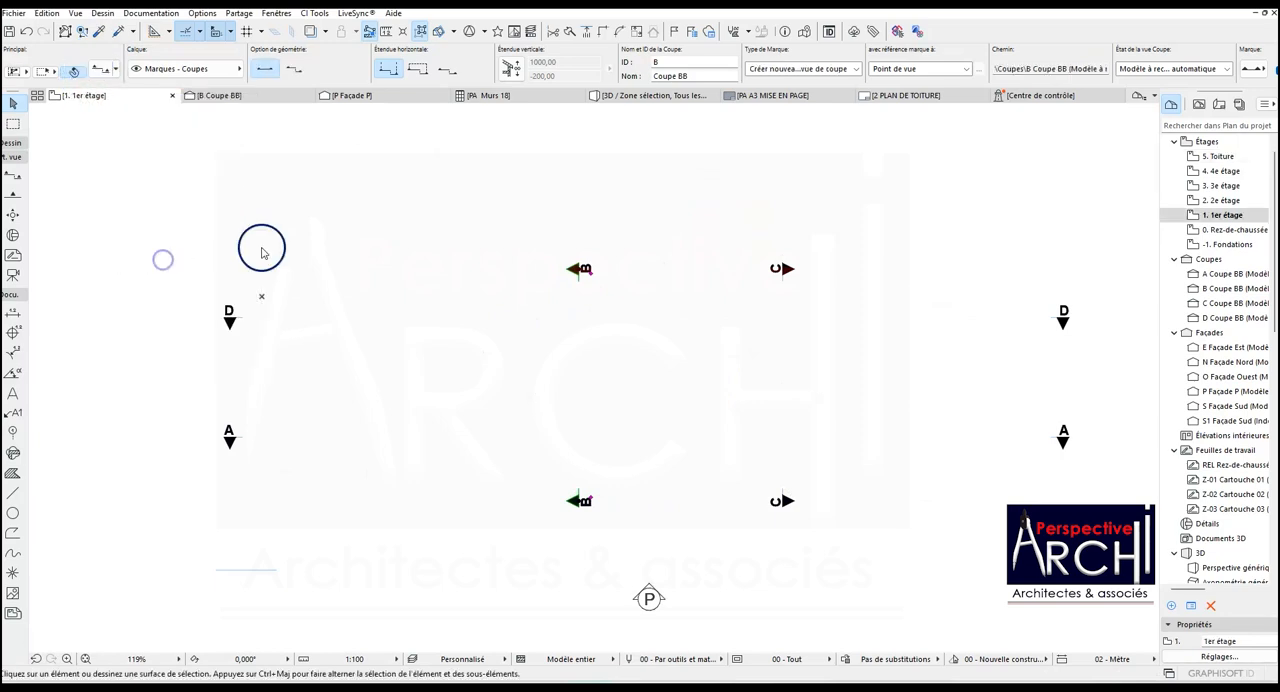
click(95, 100)
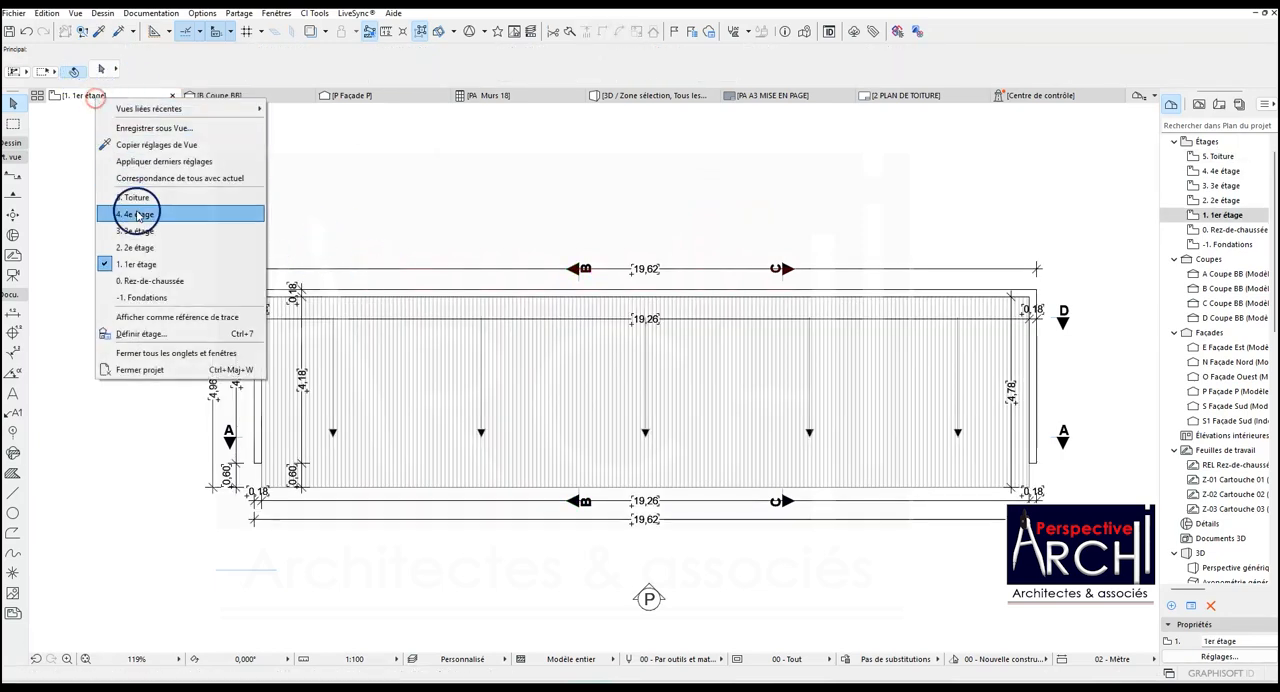
click(160, 278)
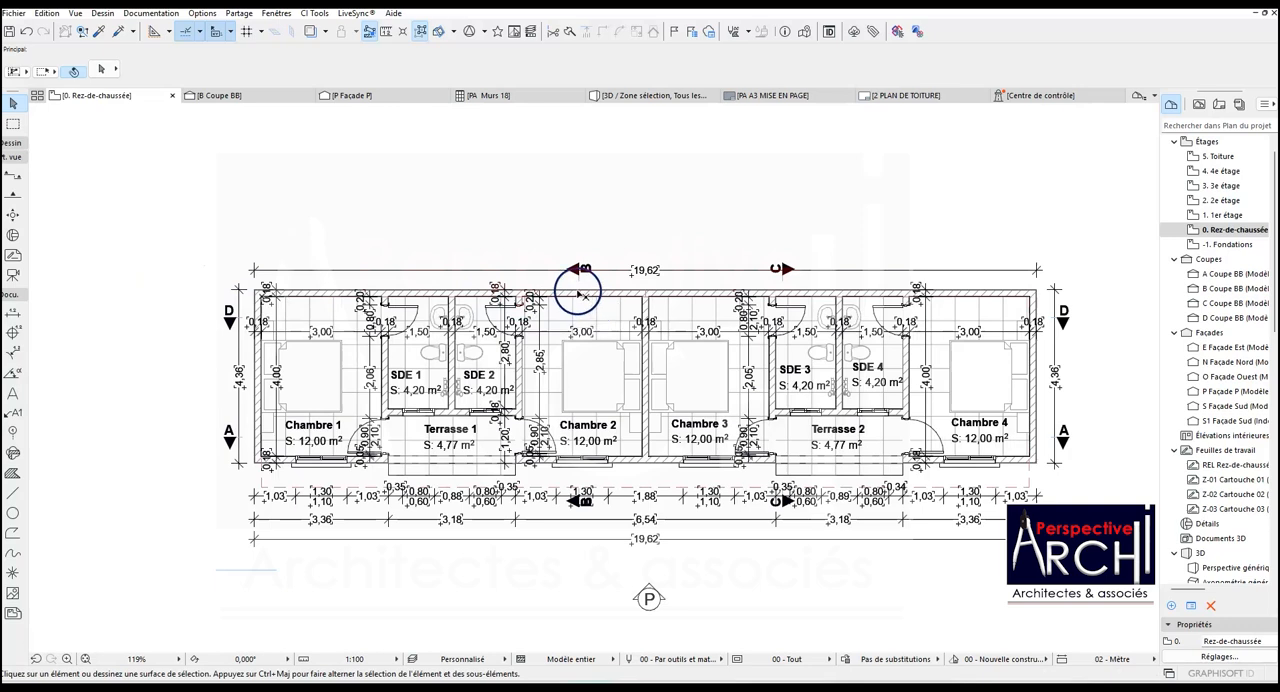
- Check the storey level lines in section B, then review the storey settings from the ground-floor plan
click(238, 95)
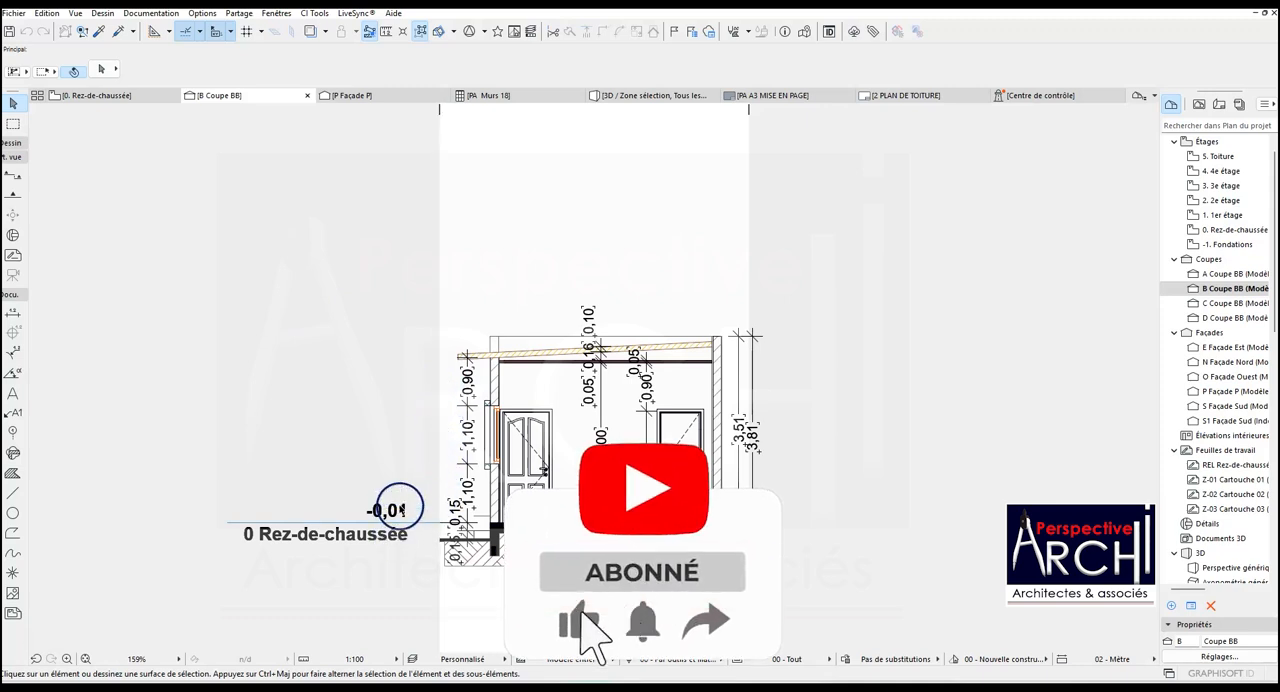
click(98, 95)
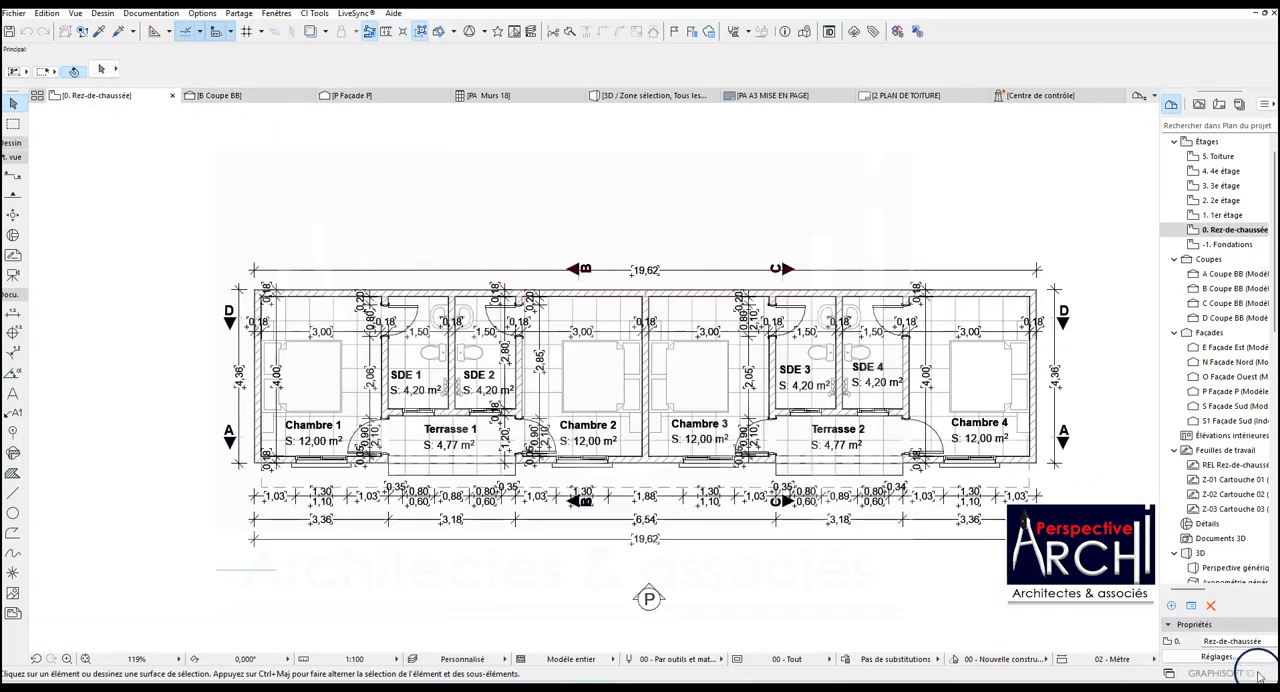
click(1219, 656)
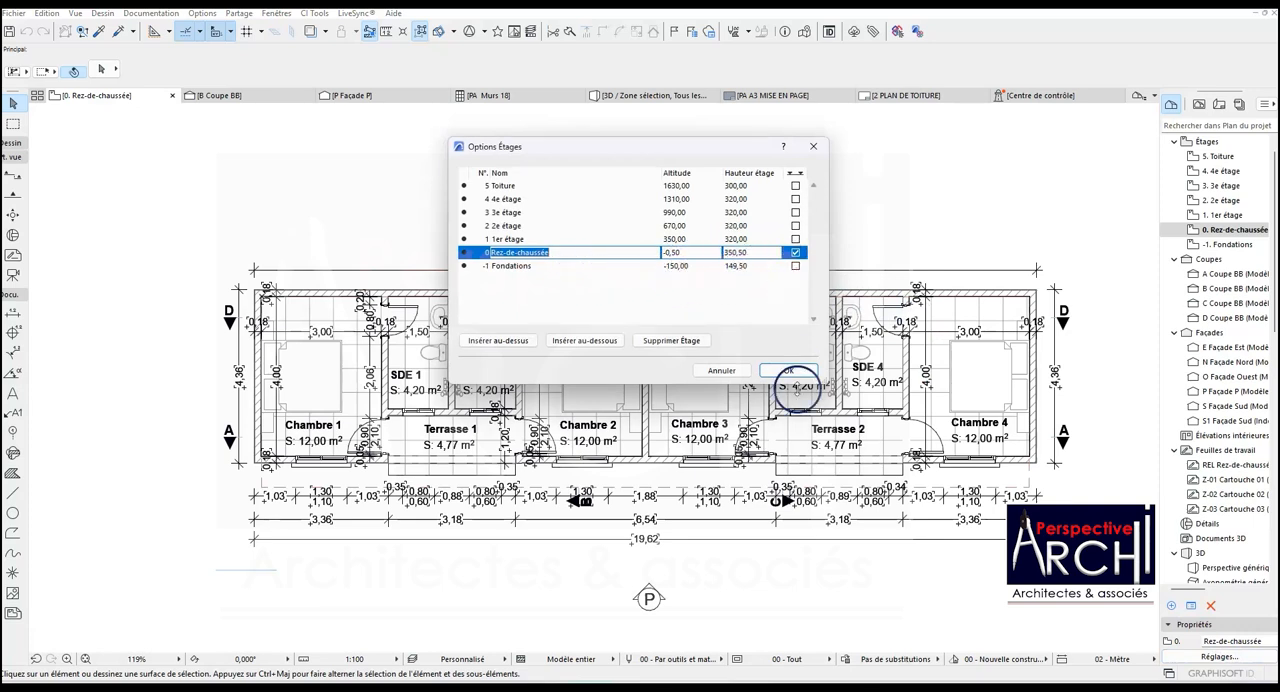
click(789, 371)
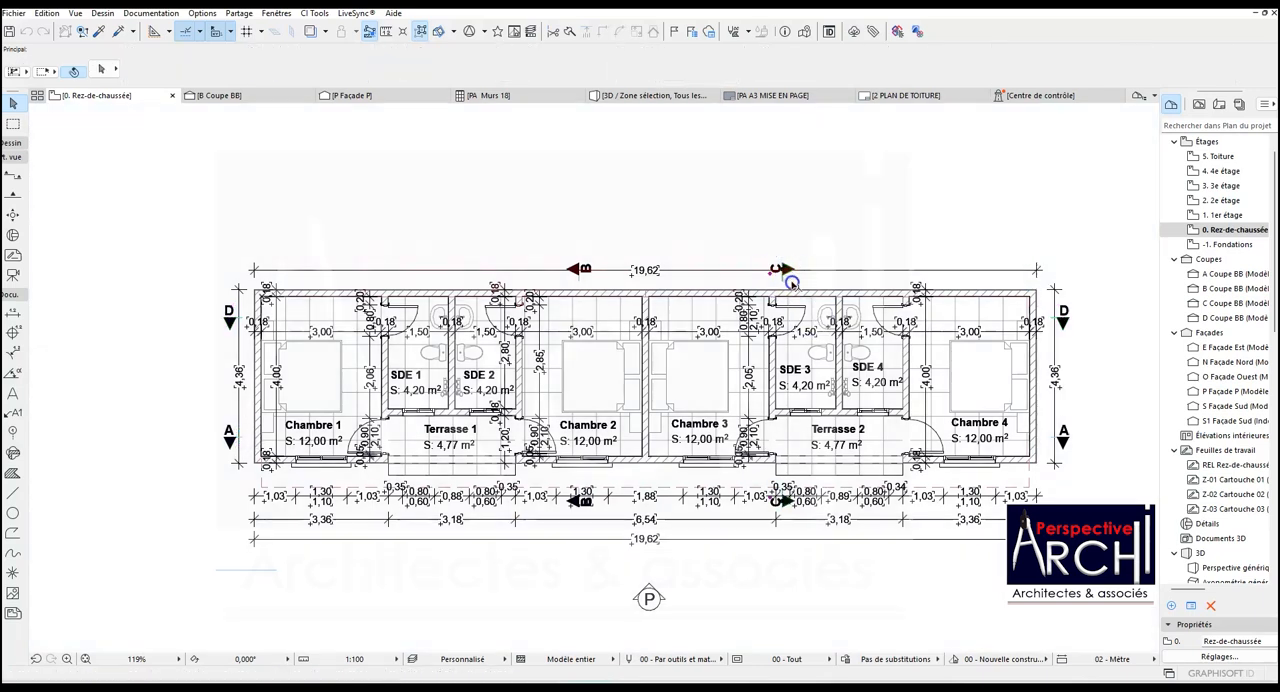
- Open section C from its section marker on the ground-floor plan
click(783, 277)
right_click(783, 278)
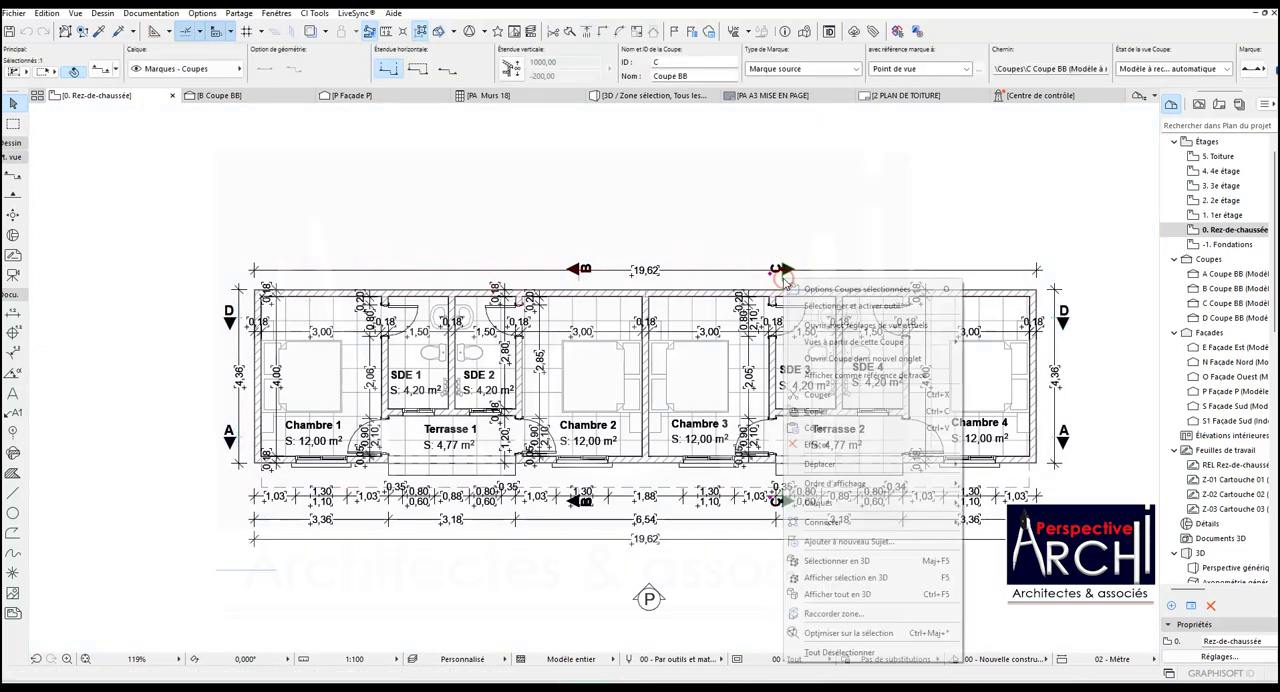
click(835, 327)
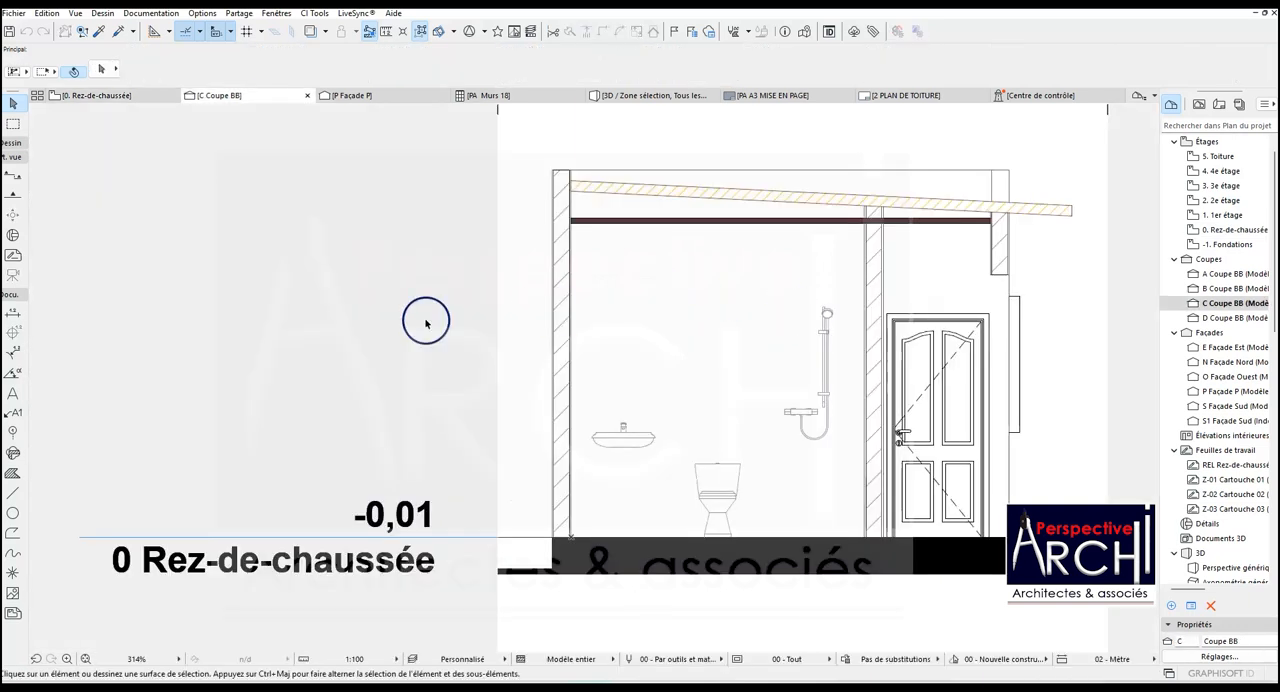
- Paste the foundation and hatched ground detail into section C, aligning its footing with the outer slab edge on the door side
scroll(425, 322, down, 3)
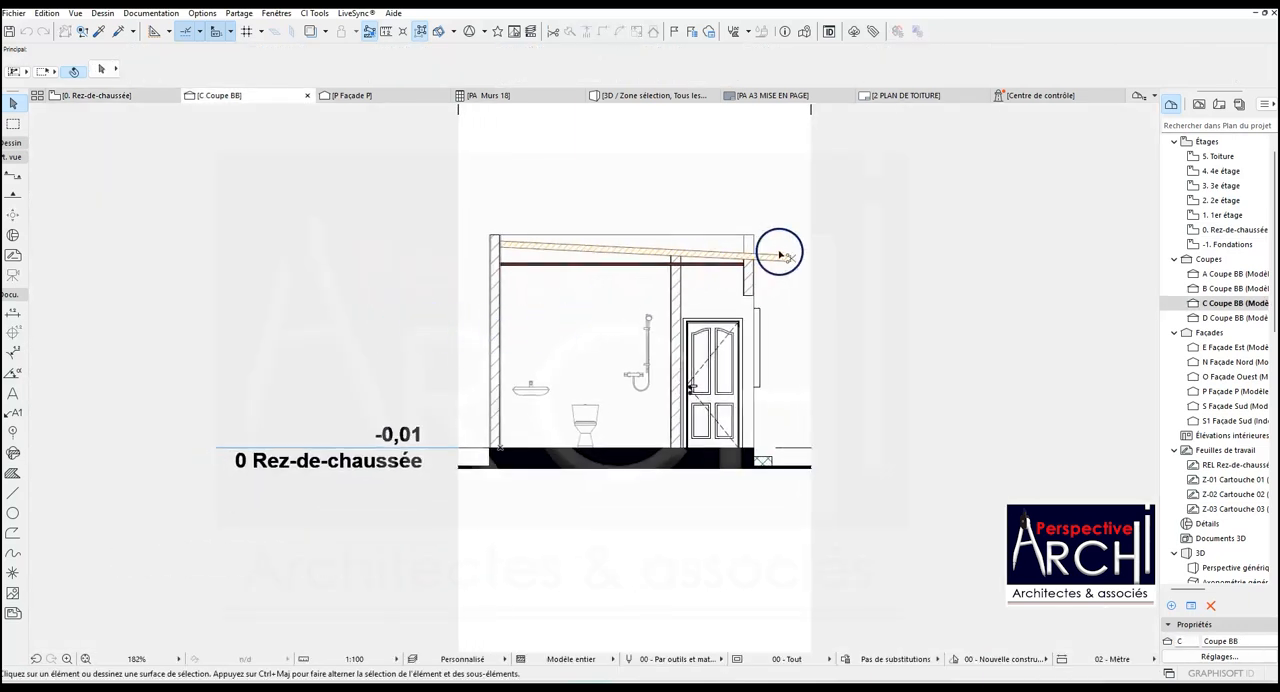
scroll(503, 466, up, 5)
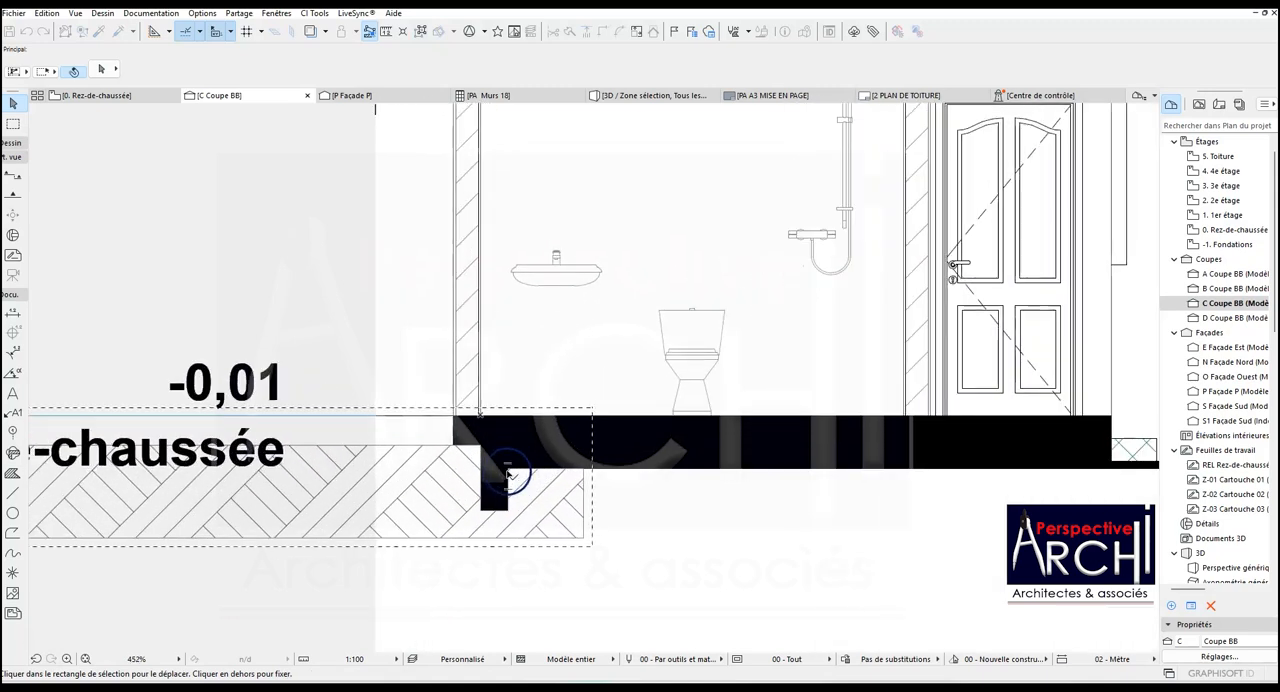
click(509, 467)
scroll(523, 466, down, 5)
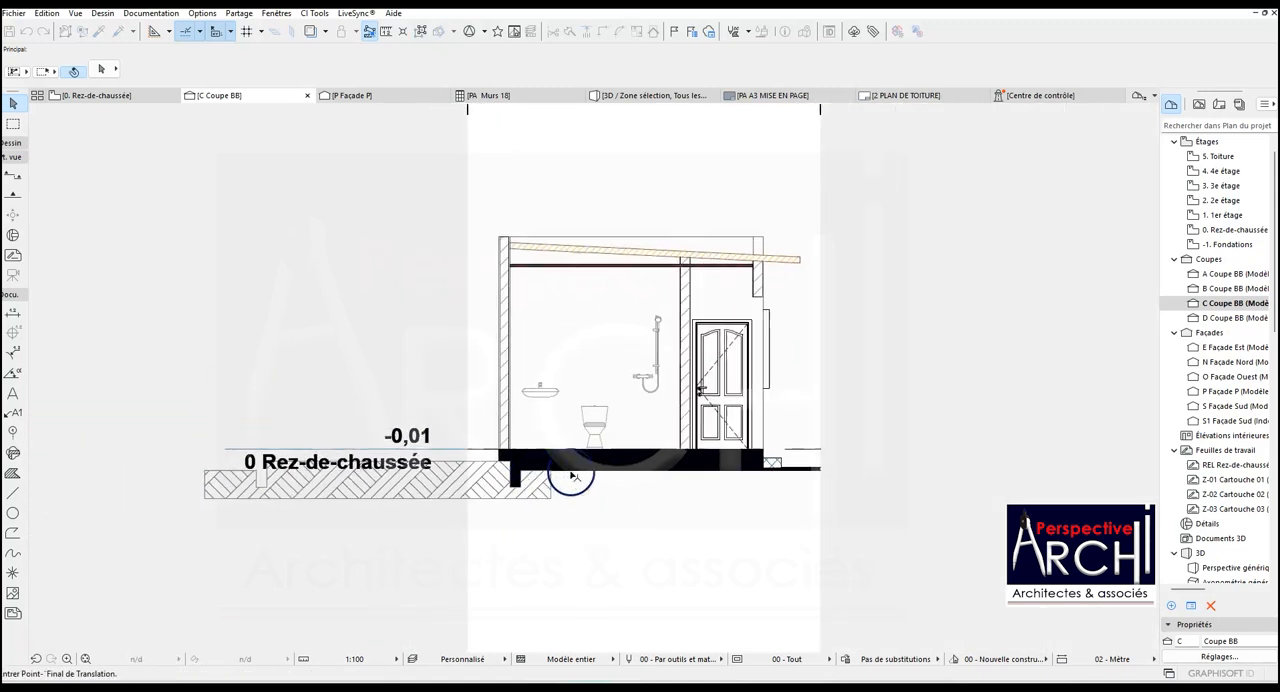
scroll(780, 466, up, 5)
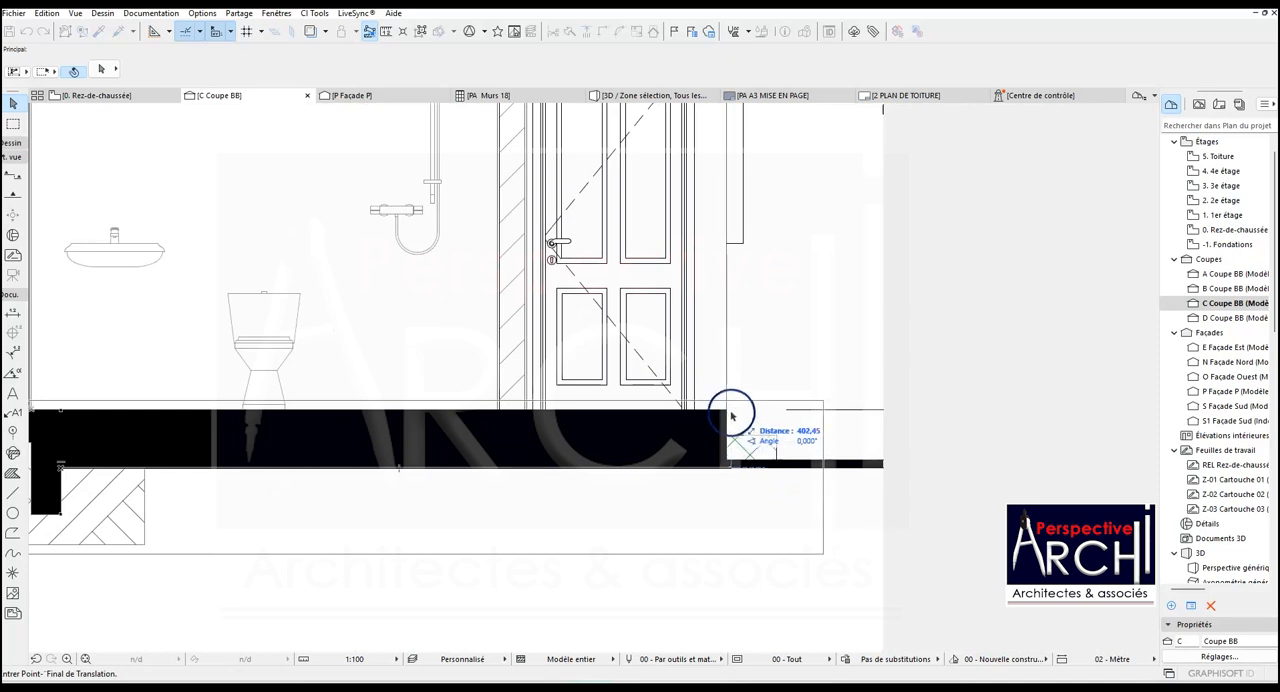
click(725, 411)
scroll(725, 411, down, 3)
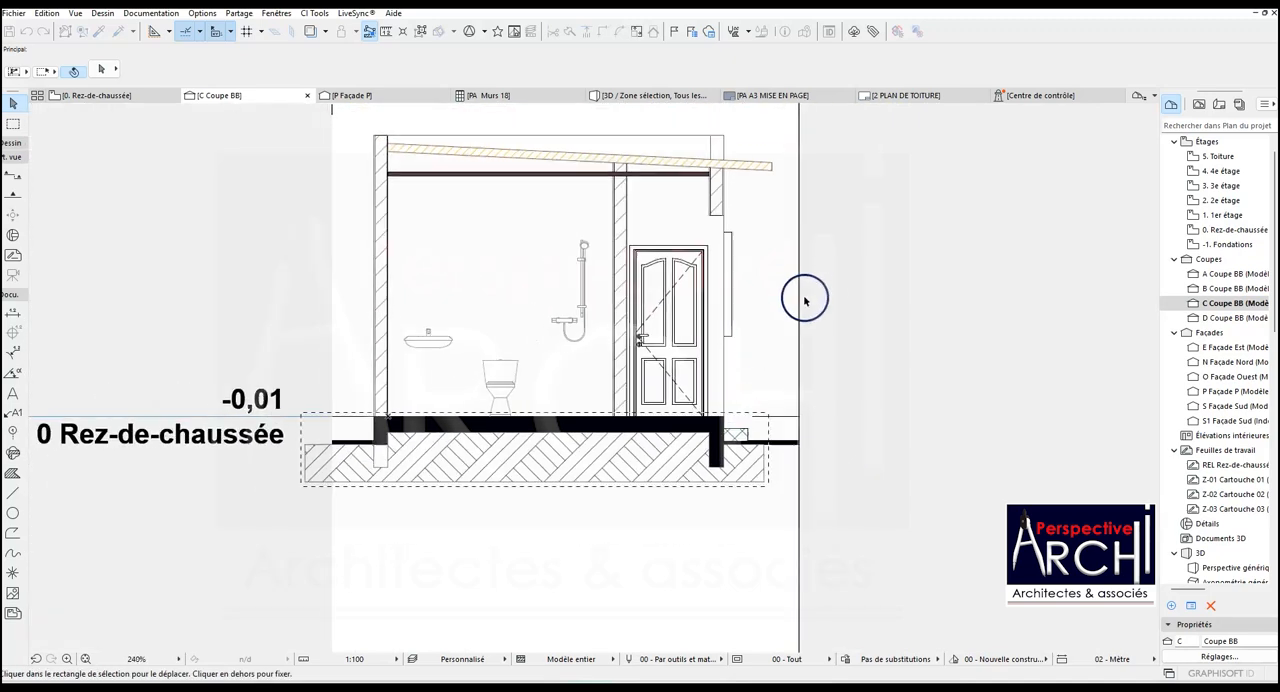
- Open the settings of the small step slab outside the door and override its cut hatch pens with Les deux
scroll(735, 416, up, 3)
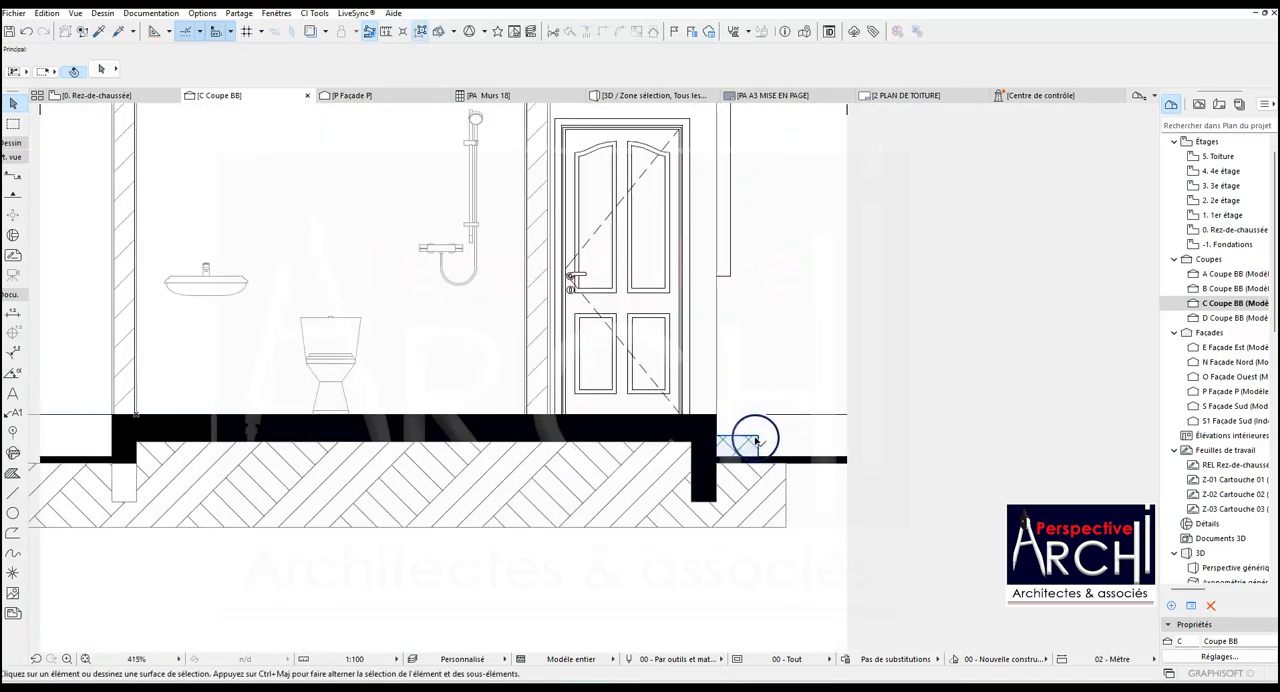
click(725, 420)
click(100, 70)
scroll(745, 318, down, 3)
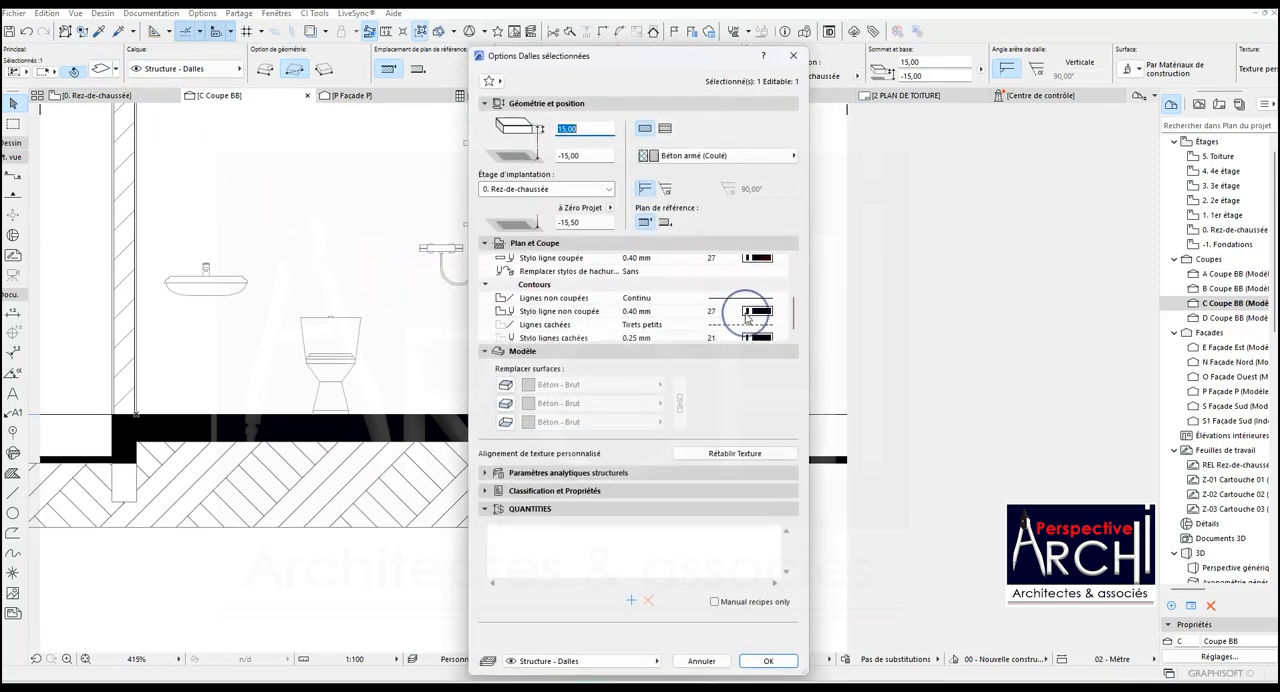
scroll(709, 318, up, 3)
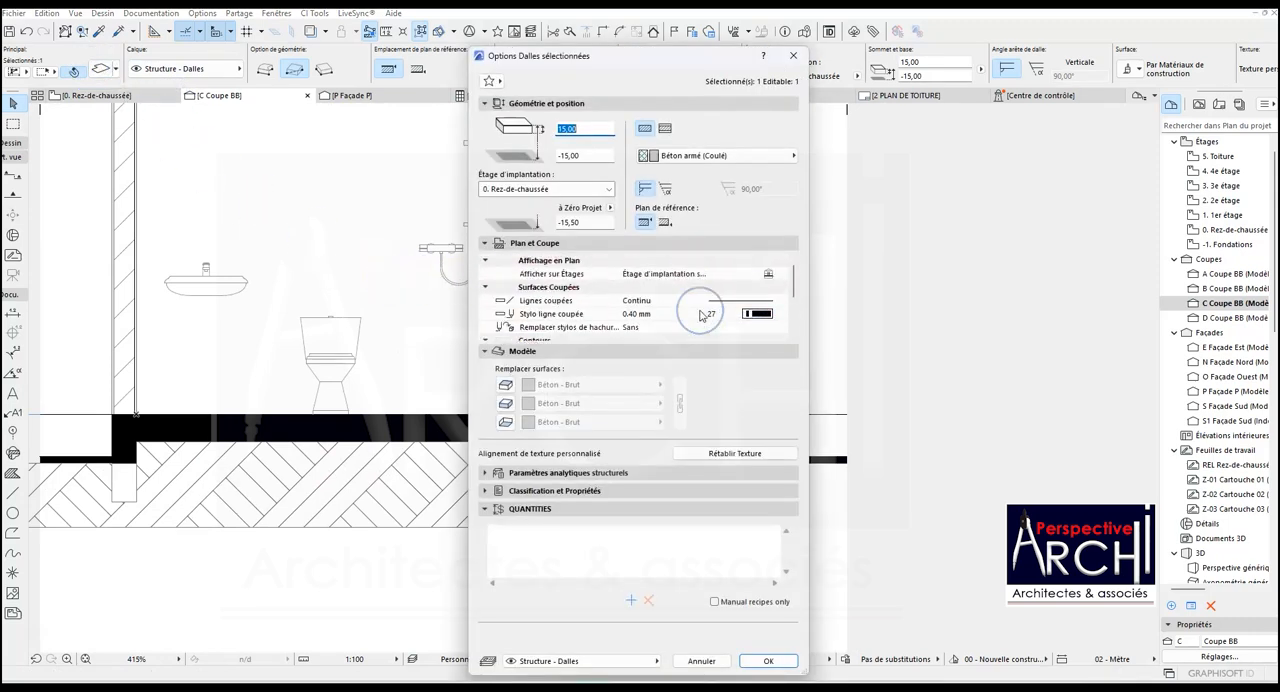
click(582, 328)
click(783, 330)
click(811, 366)
- Set the slab's cut hatch foreground and background pens to 1, use pen 27 for its cut line, and apply the settings
scroll(745, 330, down, 2)
click(758, 300)
click(792, 302)
click(758, 314)
click(790, 311)
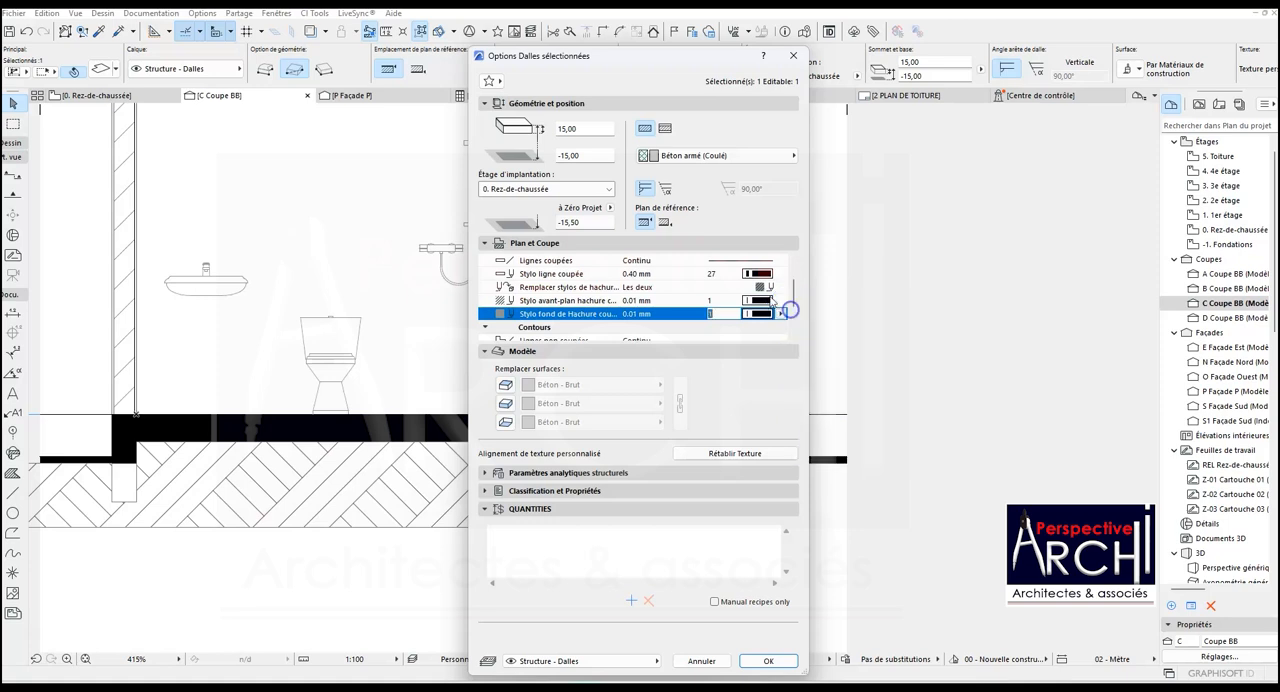
click(758, 274)
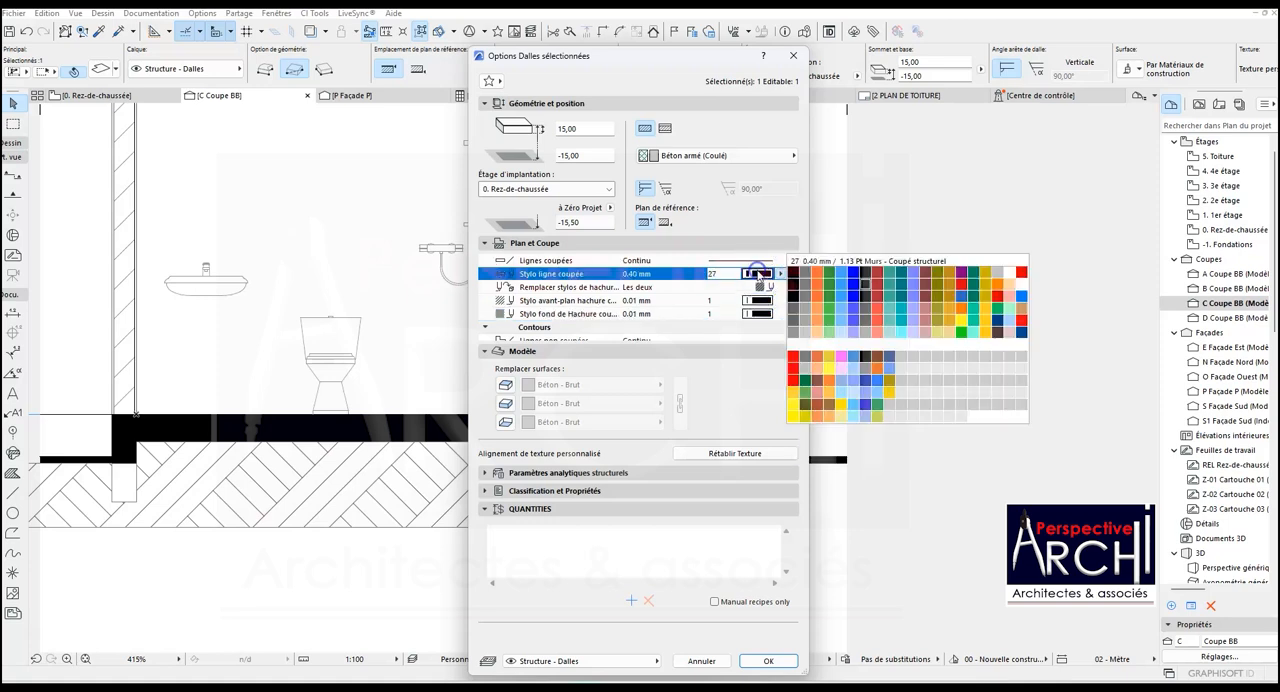
click(864, 285)
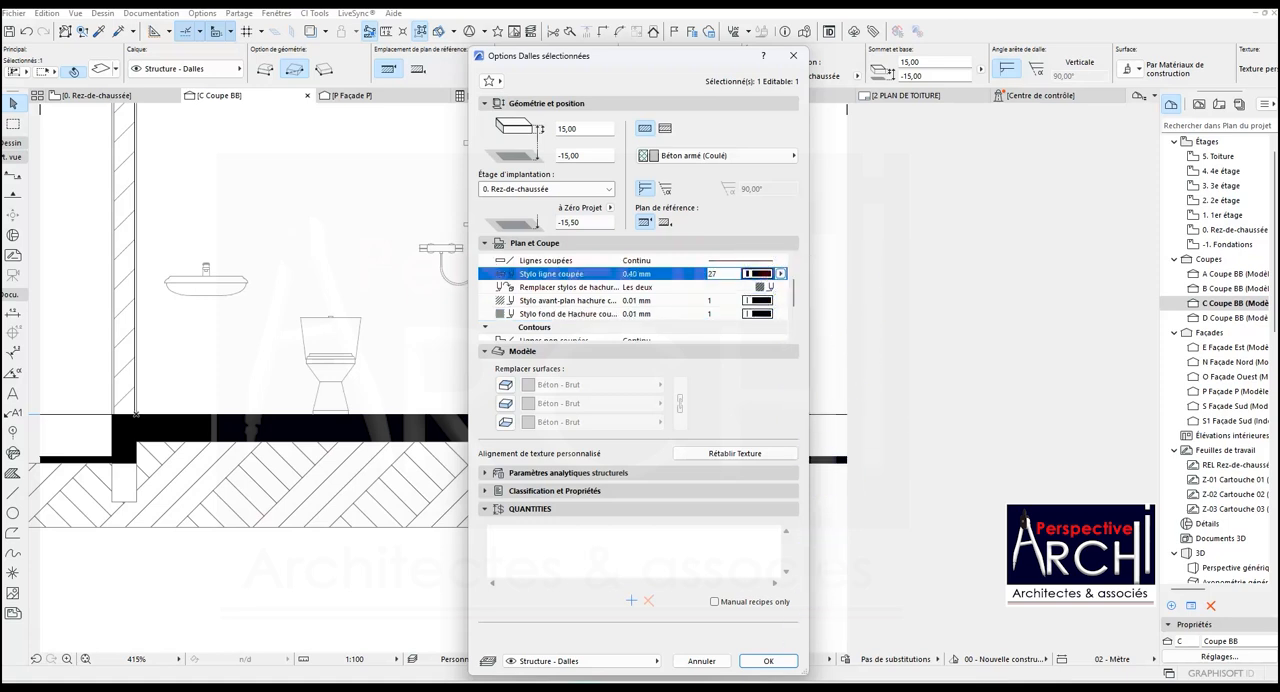
click(768, 661)
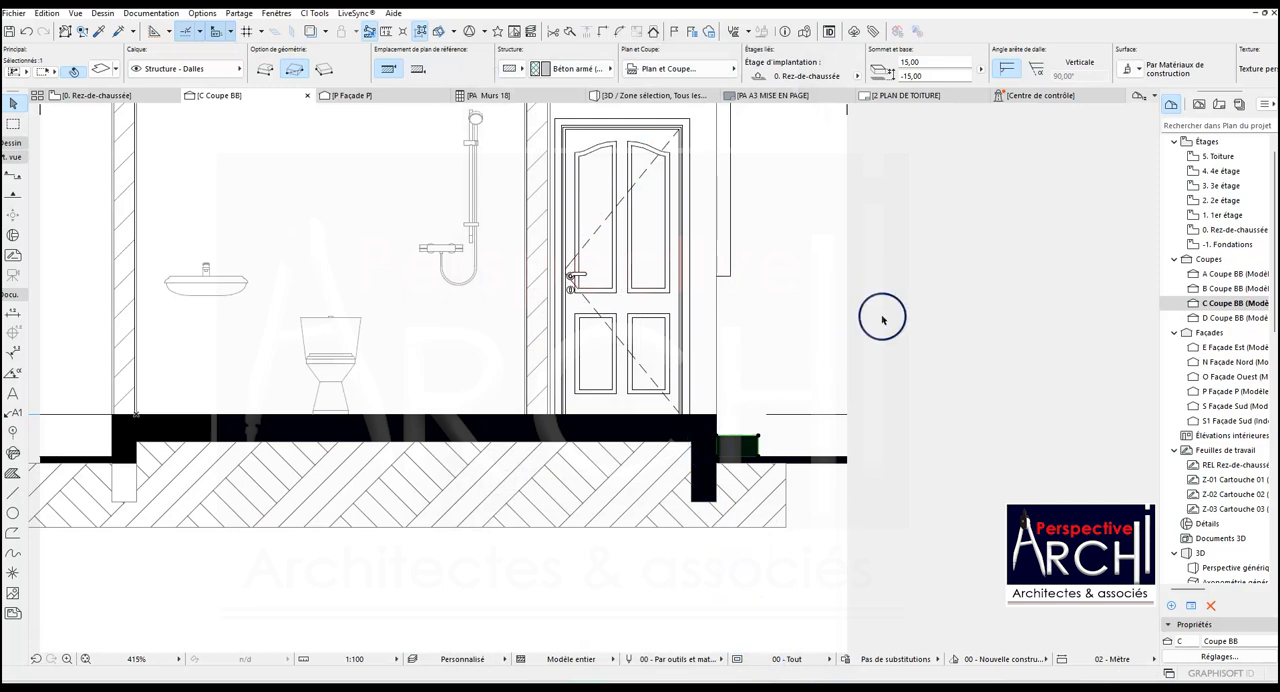
scroll(882, 319, down, 3)
key(Escape)
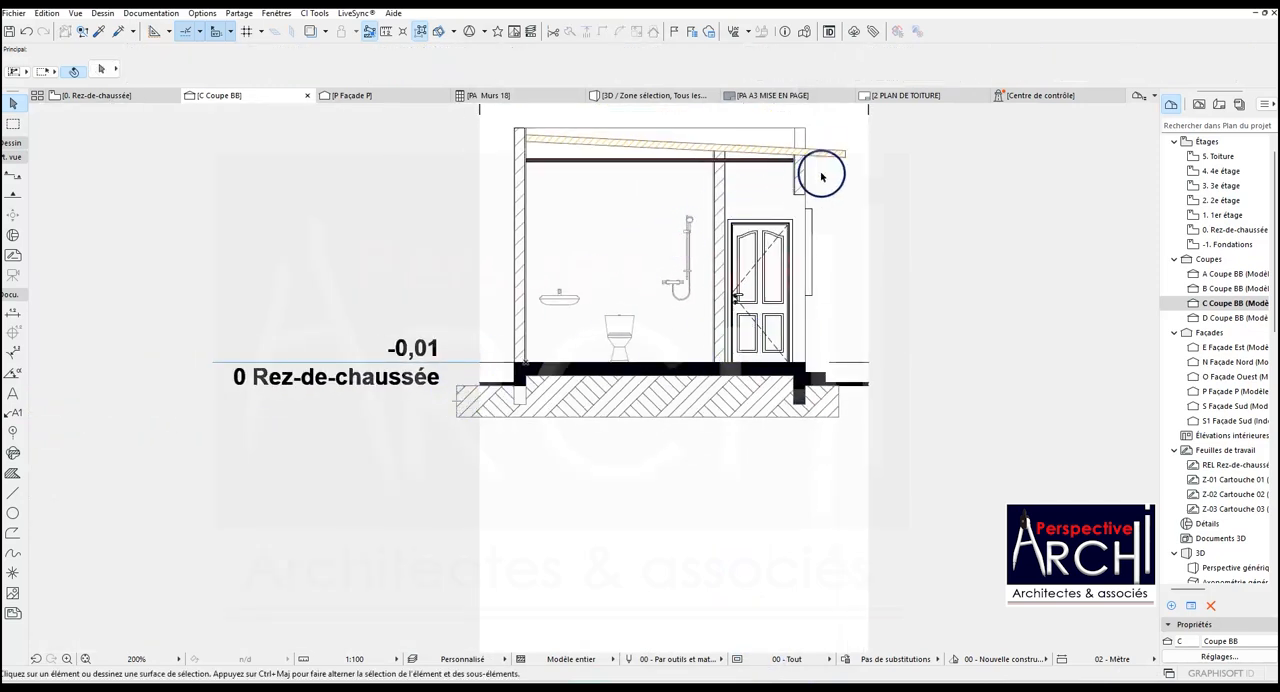
scroll(823, 174, up, 4)
scroll(420, 372, down, 3)
scroll(420, 372, down, 2)
scroll(190, 424, up, 2)
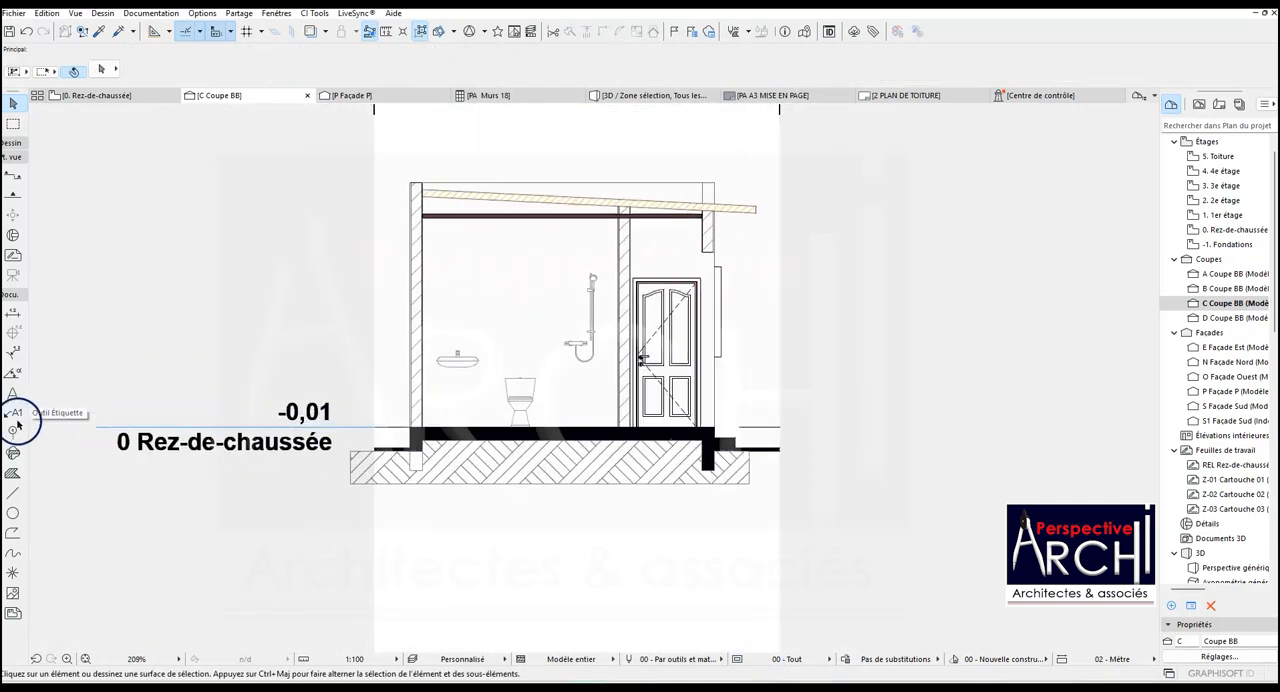
click(9, 316)
- Copy the solid-hatched footing under the door-side wall to the bottom corner of the opposite outer wall's footing
scroll(450, 440, up, 2)
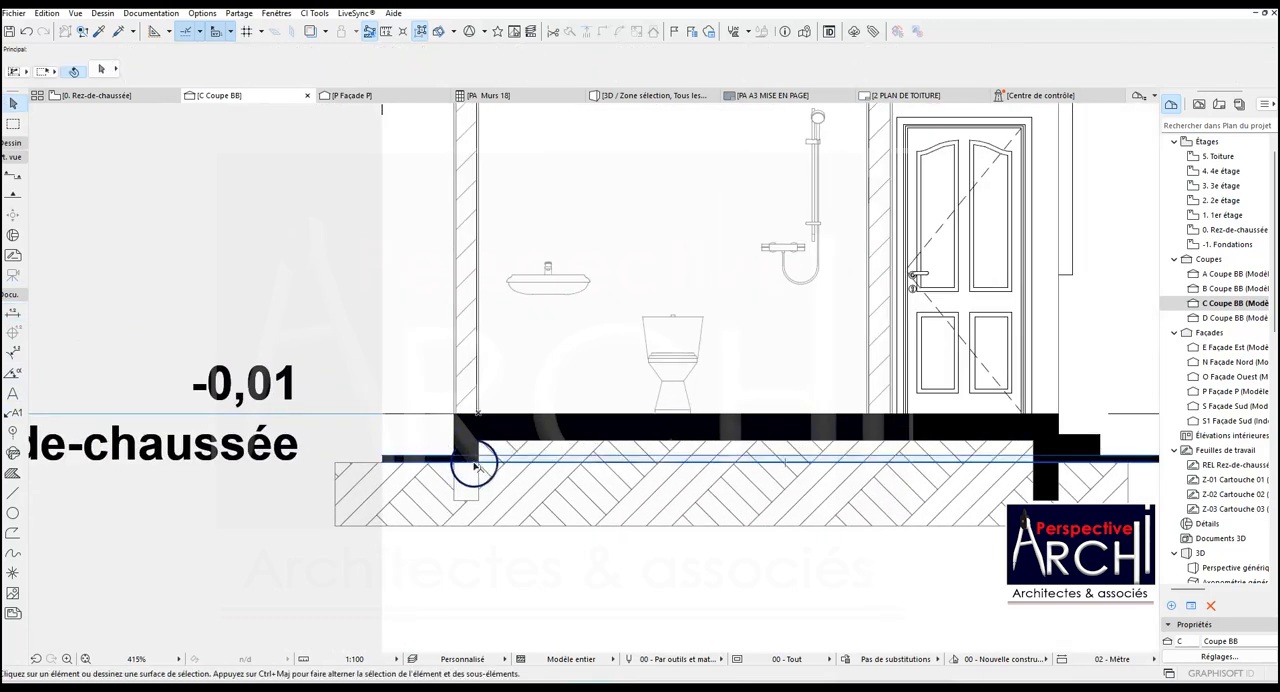
click(478, 505)
click(472, 484)
click(1156, 509)
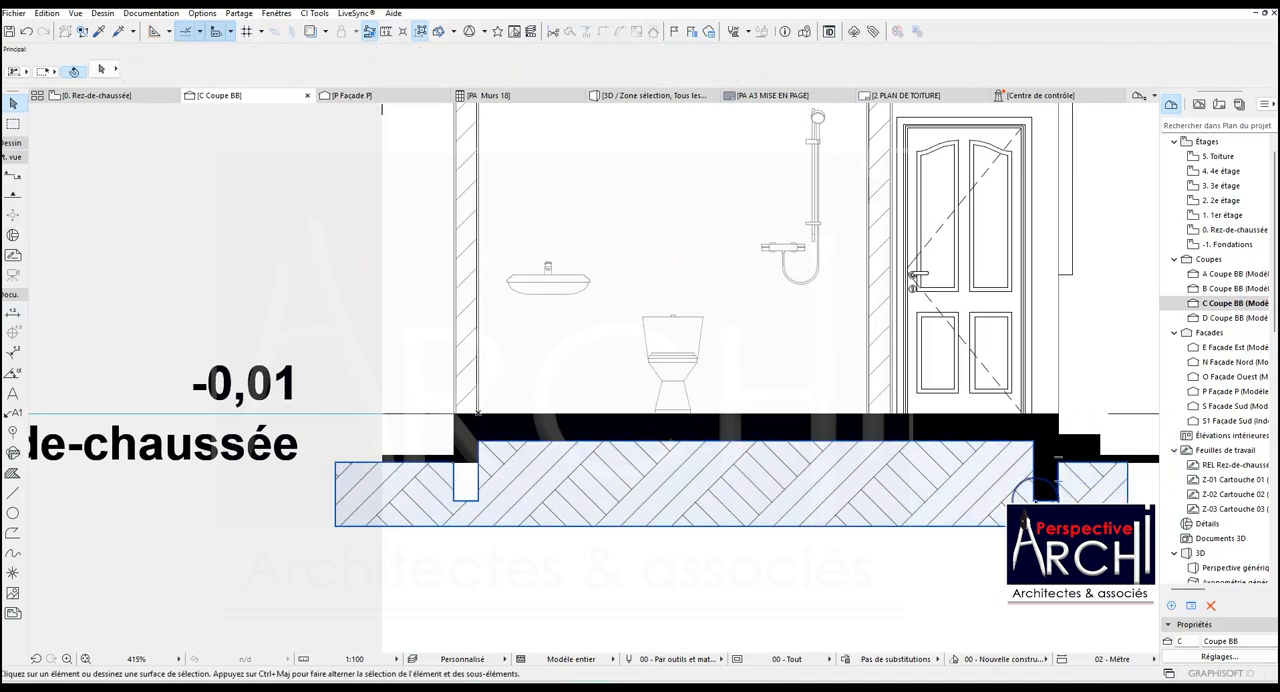
click(1036, 500)
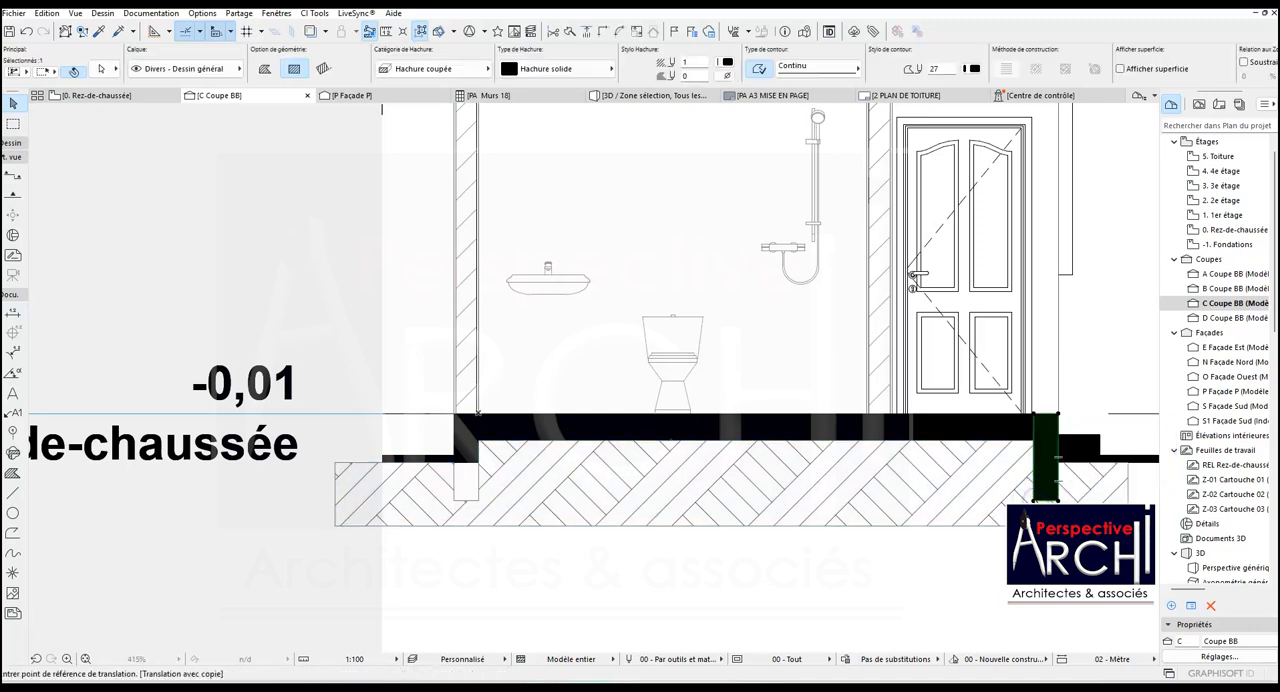
key(ctrl+shift+d)
click(1034, 500)
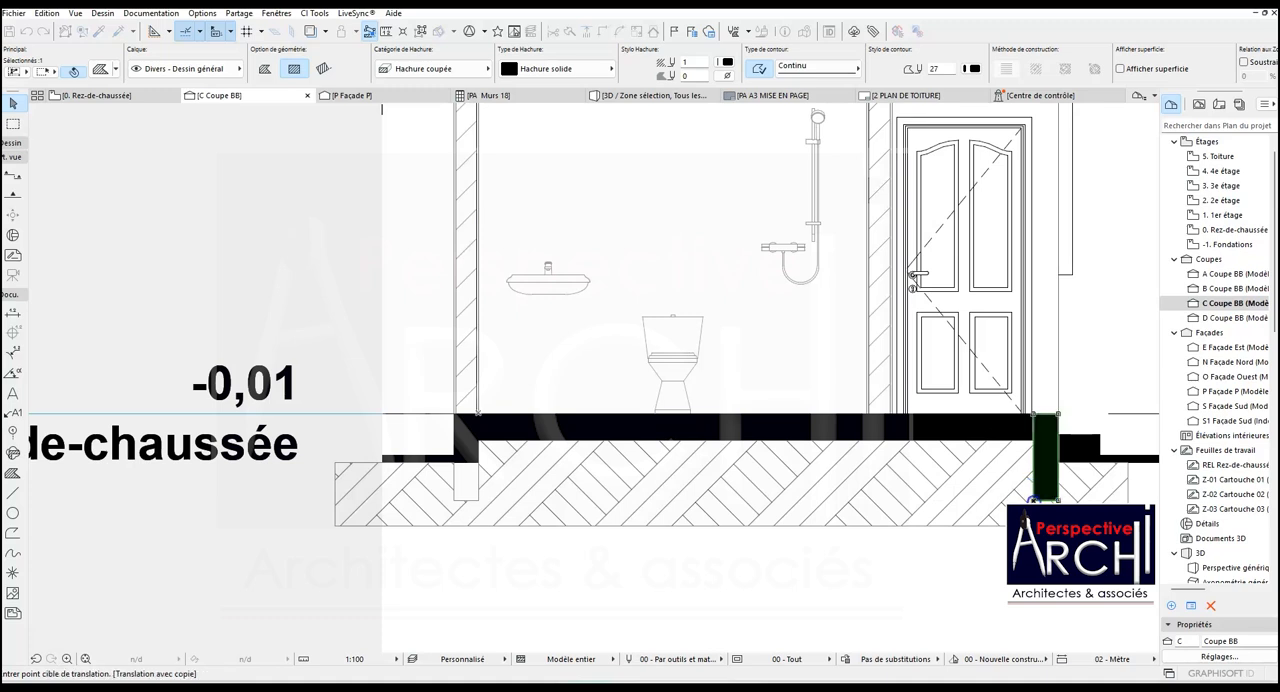
click(451, 500)
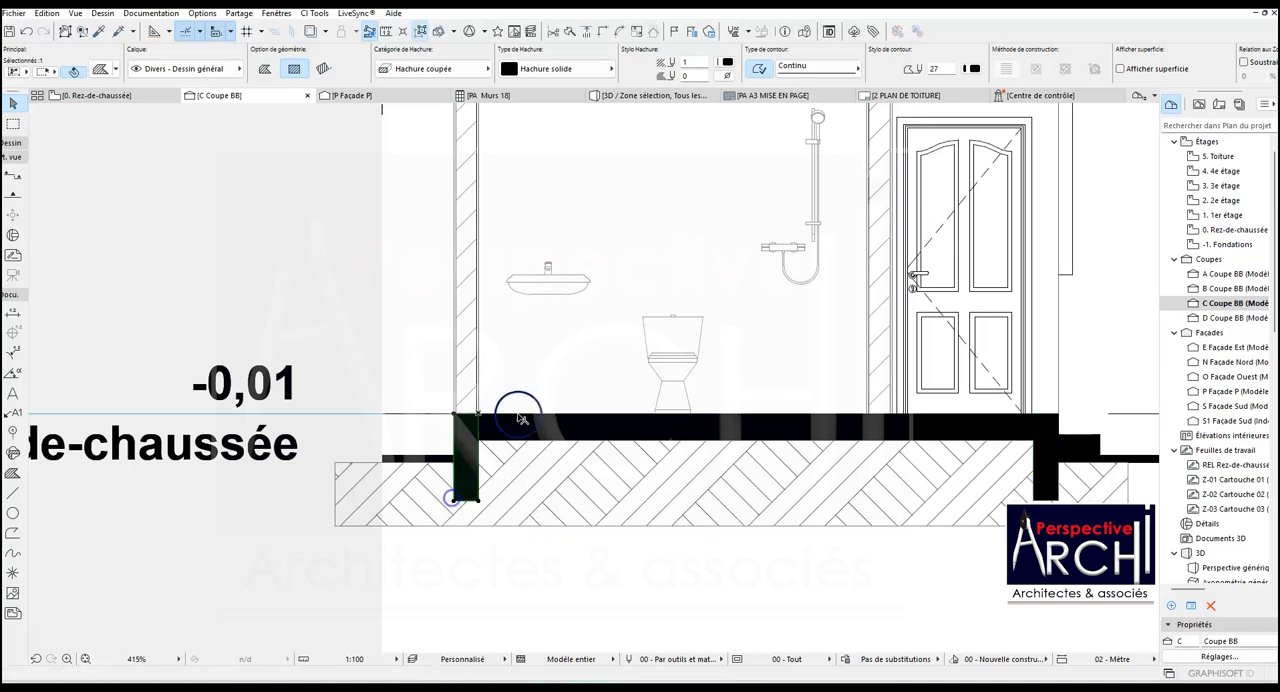
scroll(535, 385, down, 2)
key(Escape)
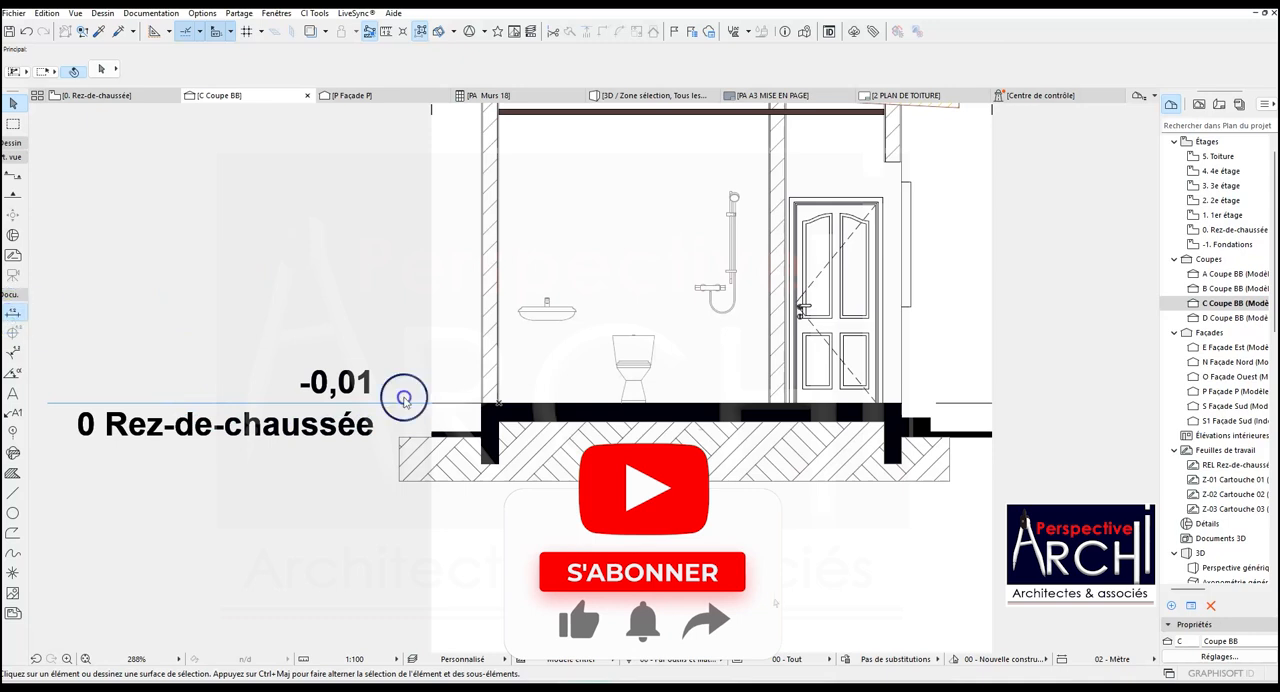
- Add a vertical dimension chain outside the washbasin-side wall, covering the outside ground slab, the floor level and the wall top
scroll(450, 435, up, 5)
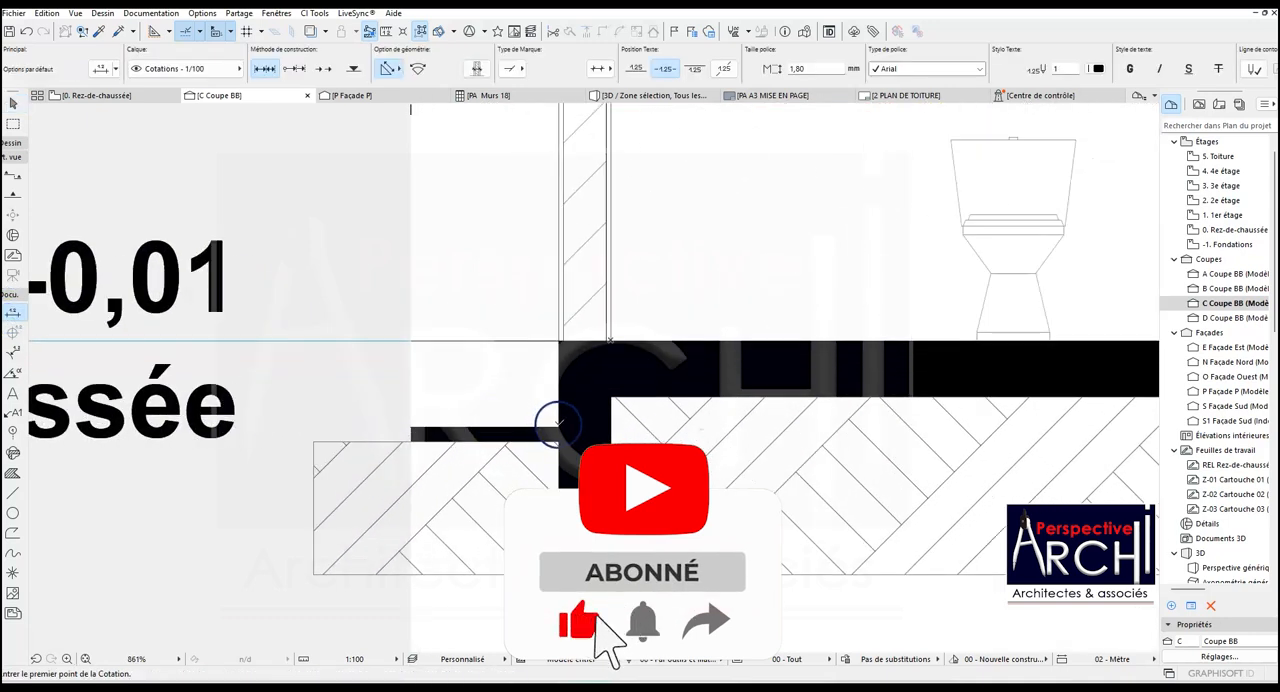
click(557, 424)
scroll(557, 424, down, 5)
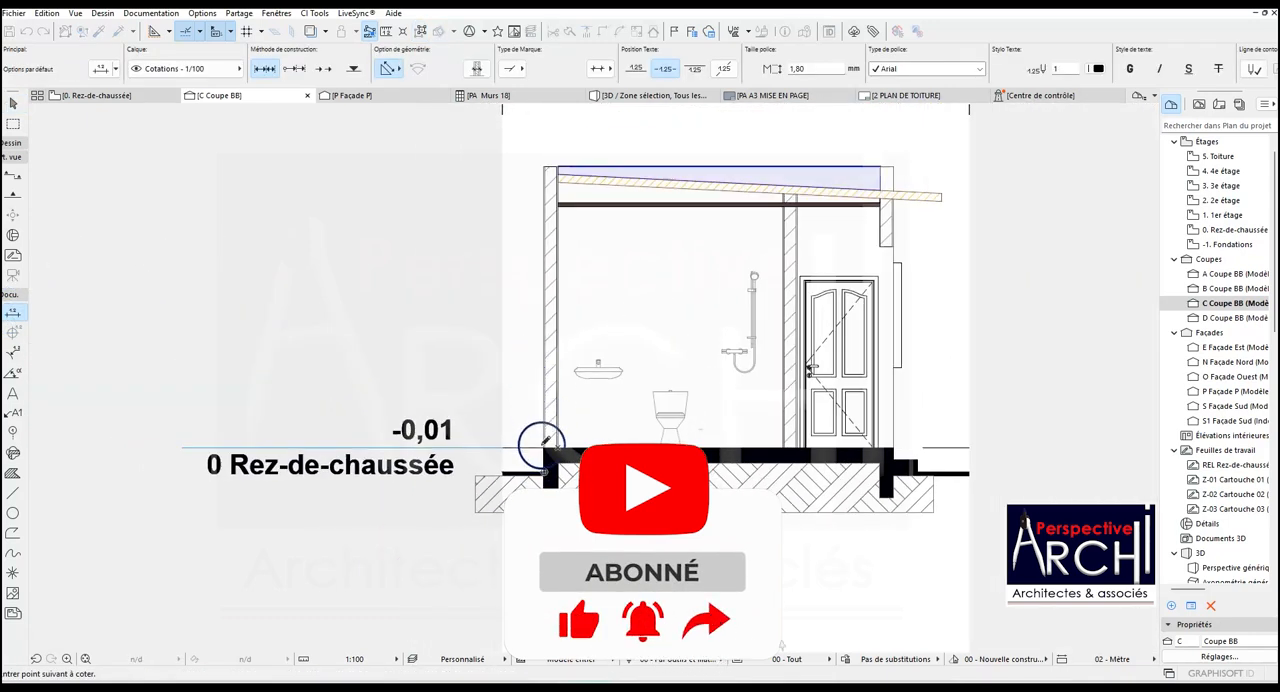
click(545, 165)
double_click(534, 325)
click(522, 320)
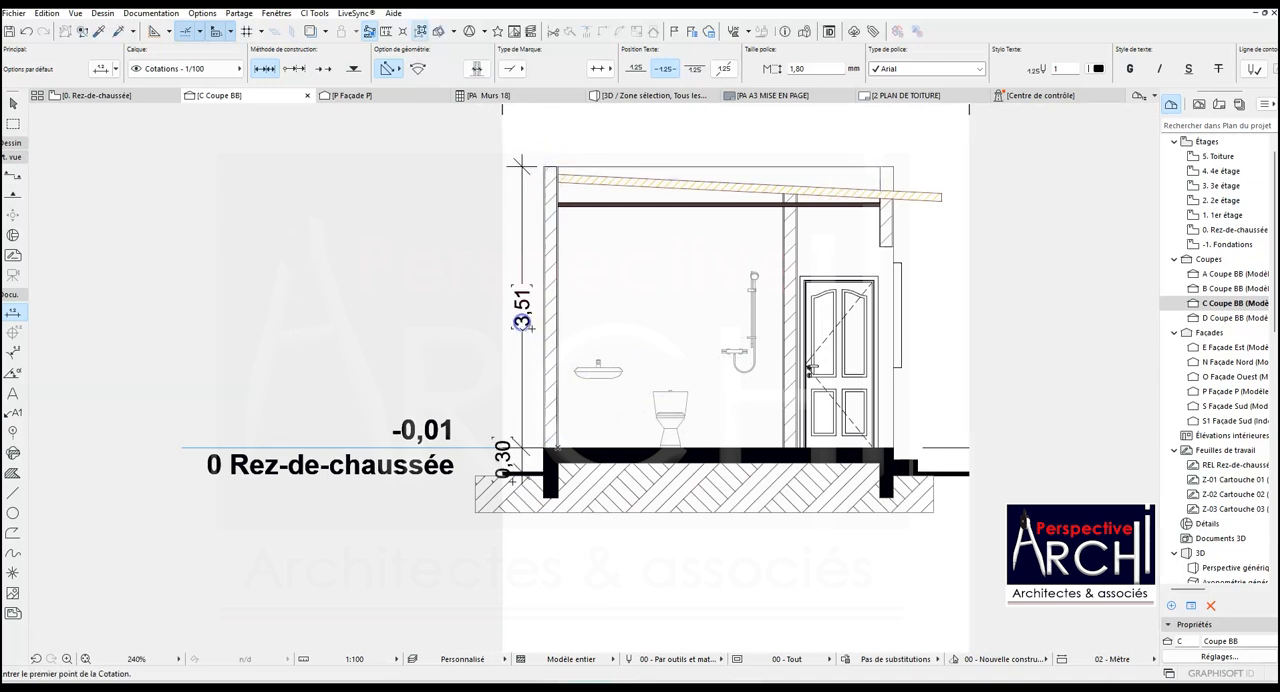
- Add a vertical dimension chain outside the door-side wall through the ground slab, step, floor level, underside of the upper wall piece and roof underside
scroll(583, 322, up, 2)
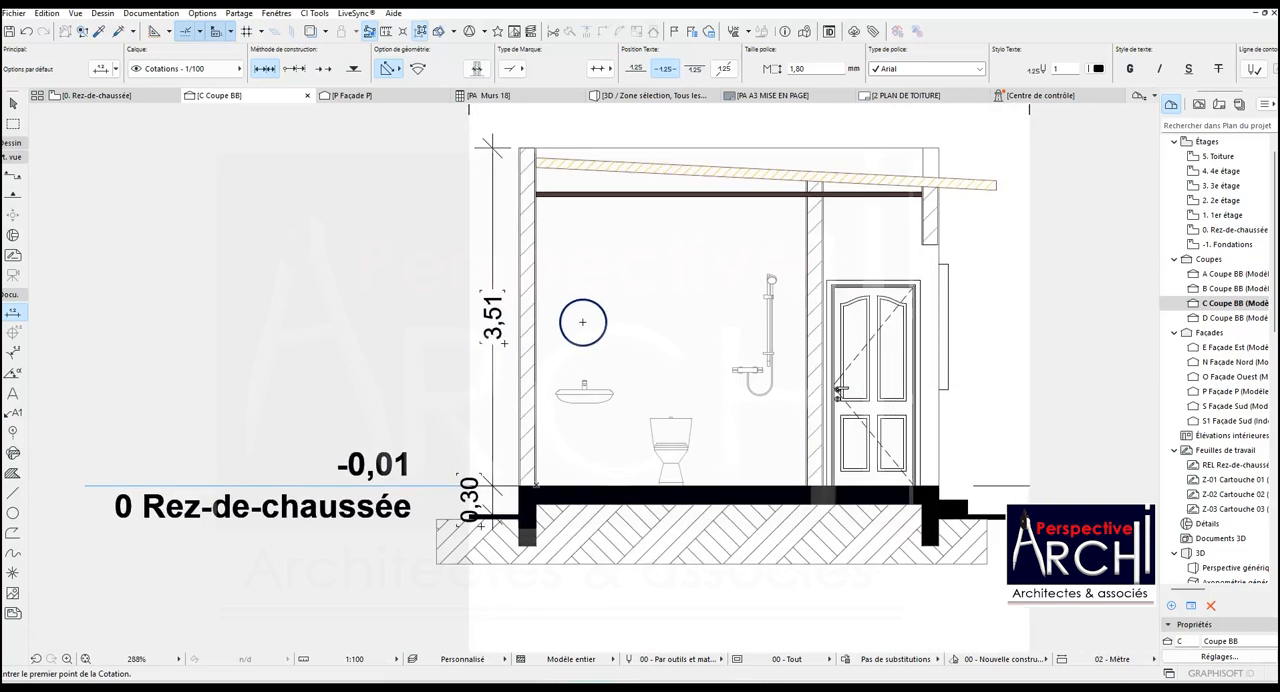
scroll(583, 322, down, 2)
scroll(793, 429, up, 6)
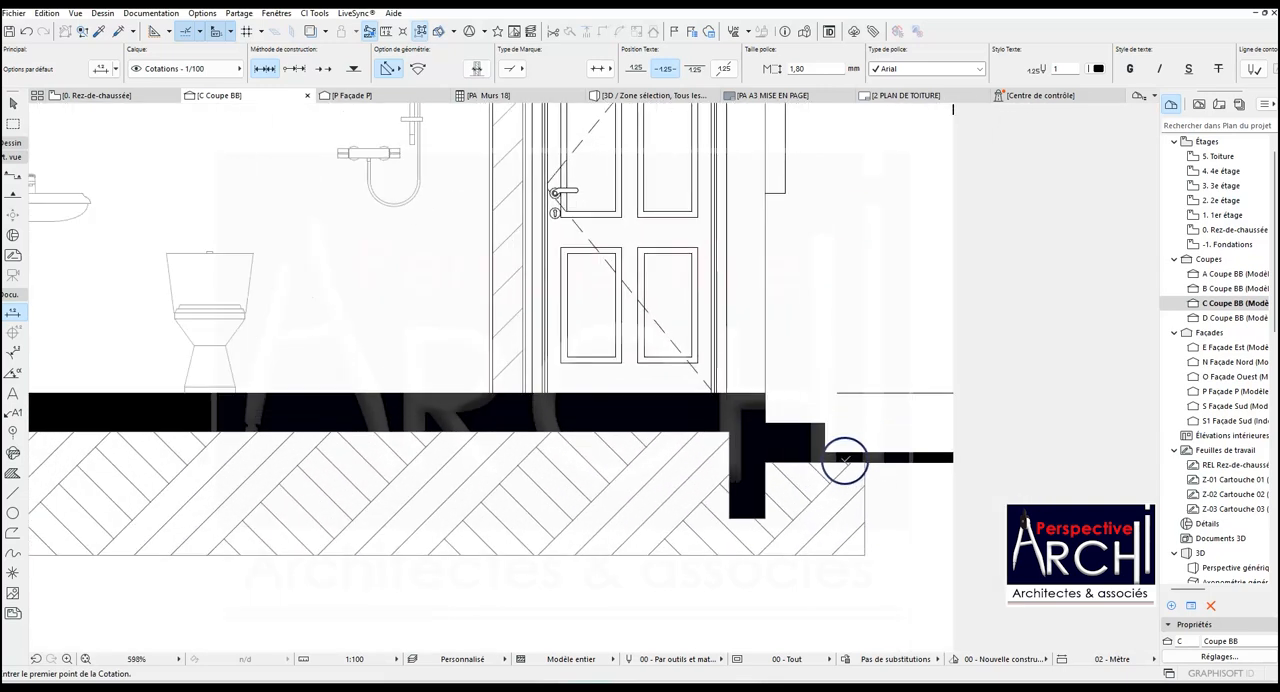
click(826, 453)
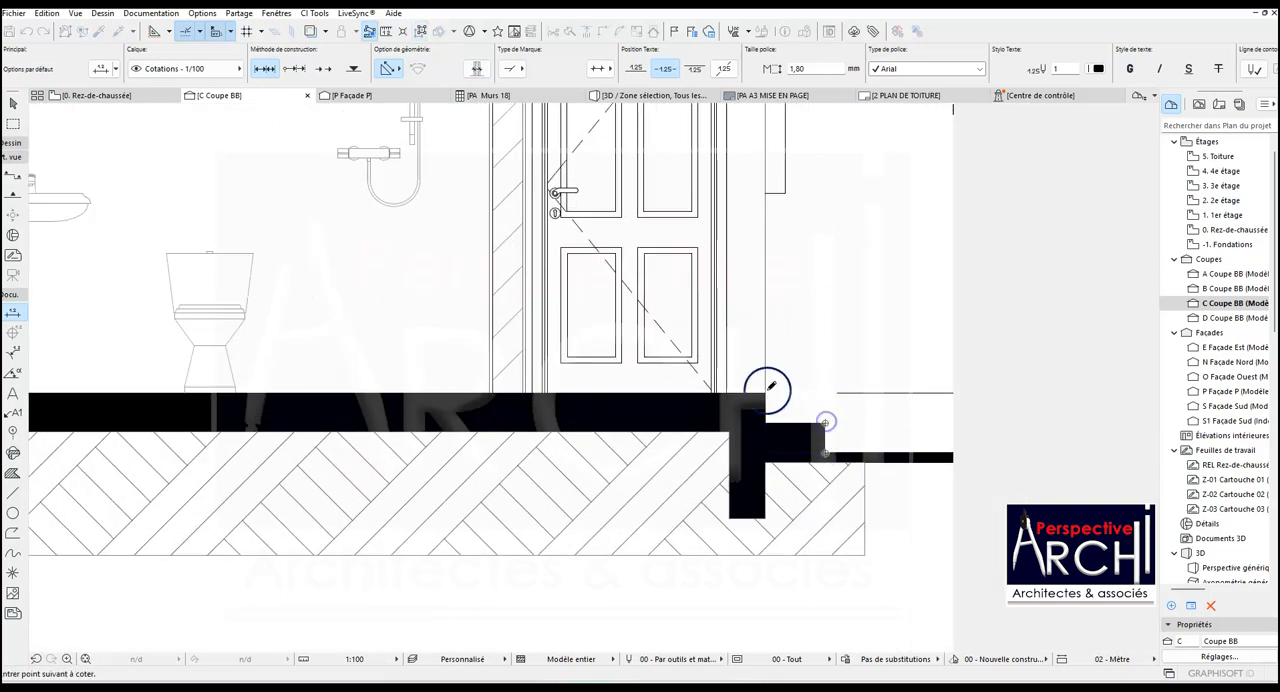
scroll(723, 523, down, 4)
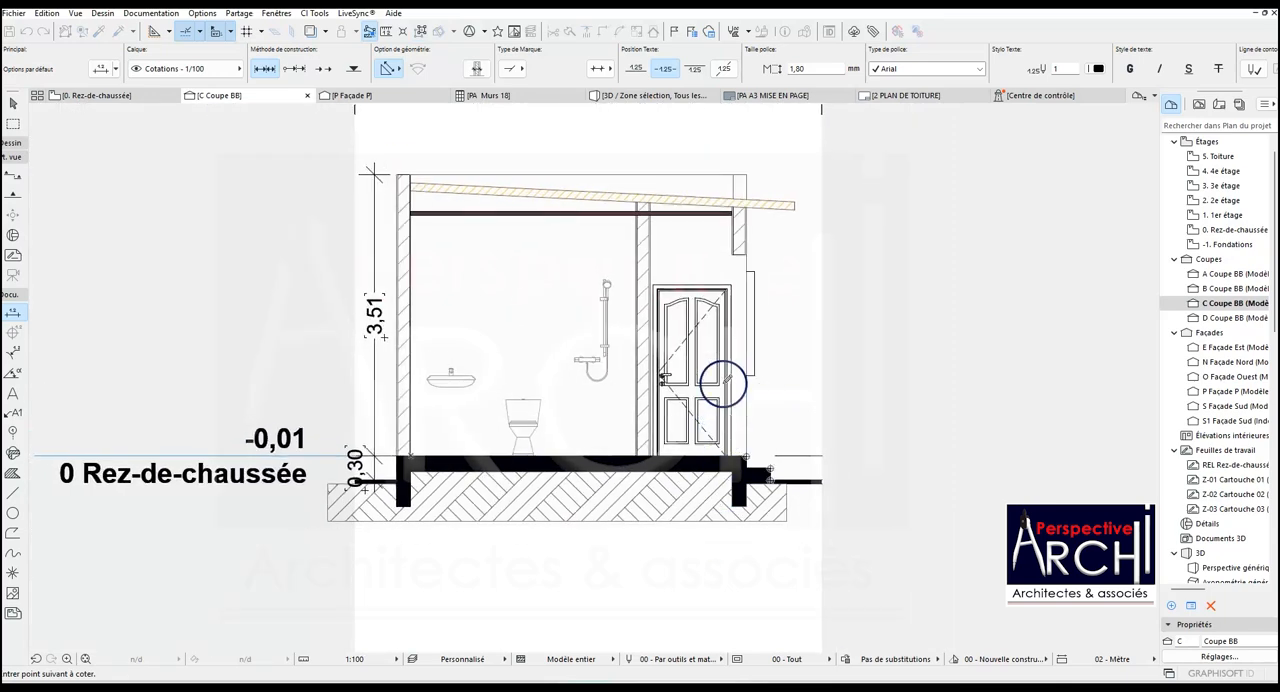
scroll(750, 375, up, 2)
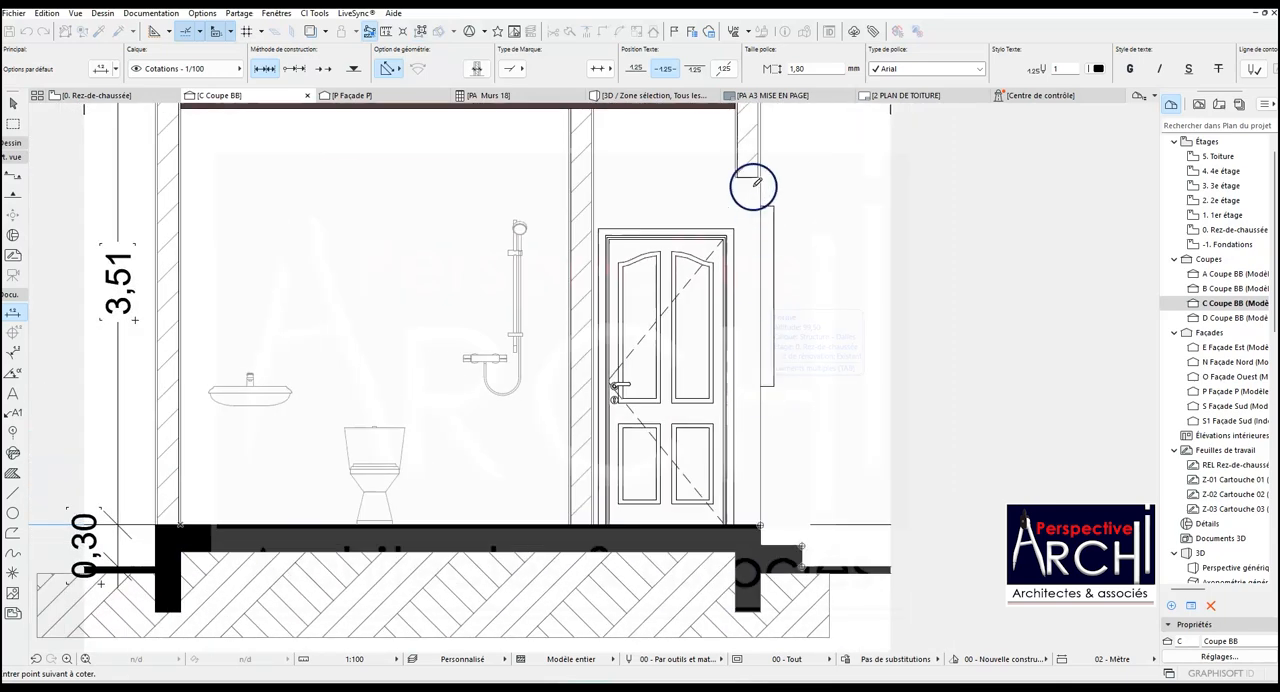
scroll(686, 375, down, 3)
scroll(691, 300, up, 4)
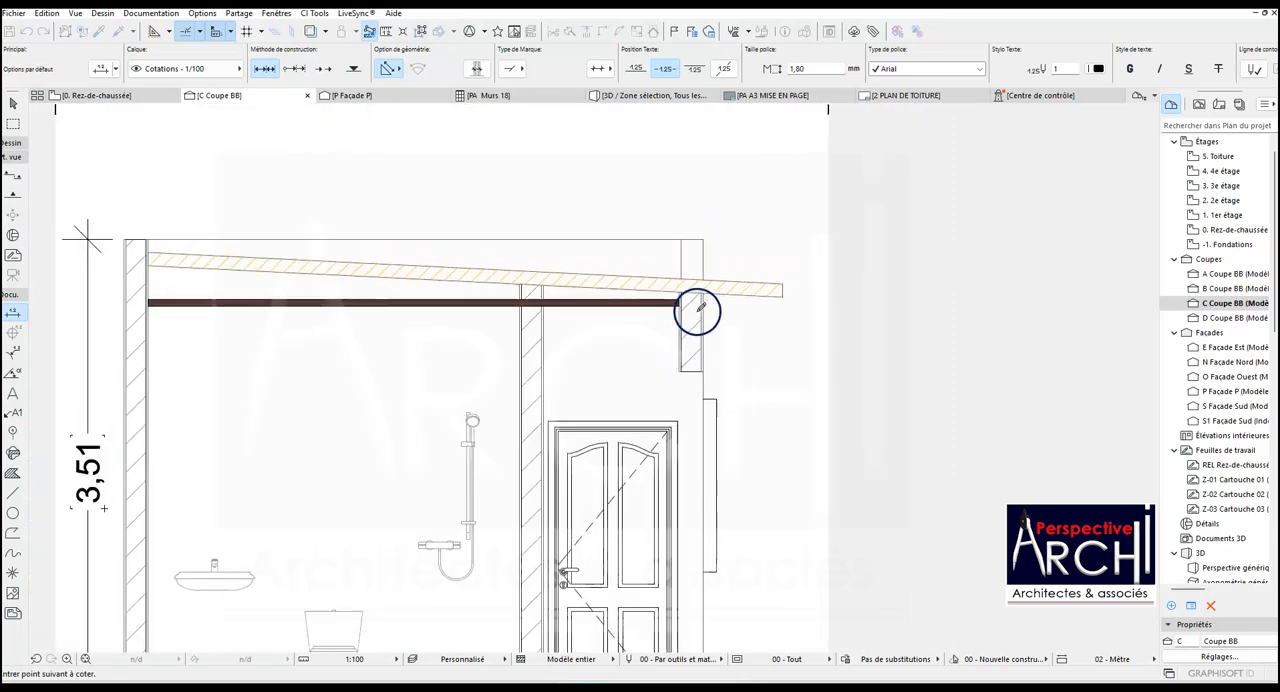
scroll(704, 291, down, 3)
scroll(718, 350, up, 2)
double_click(729, 394)
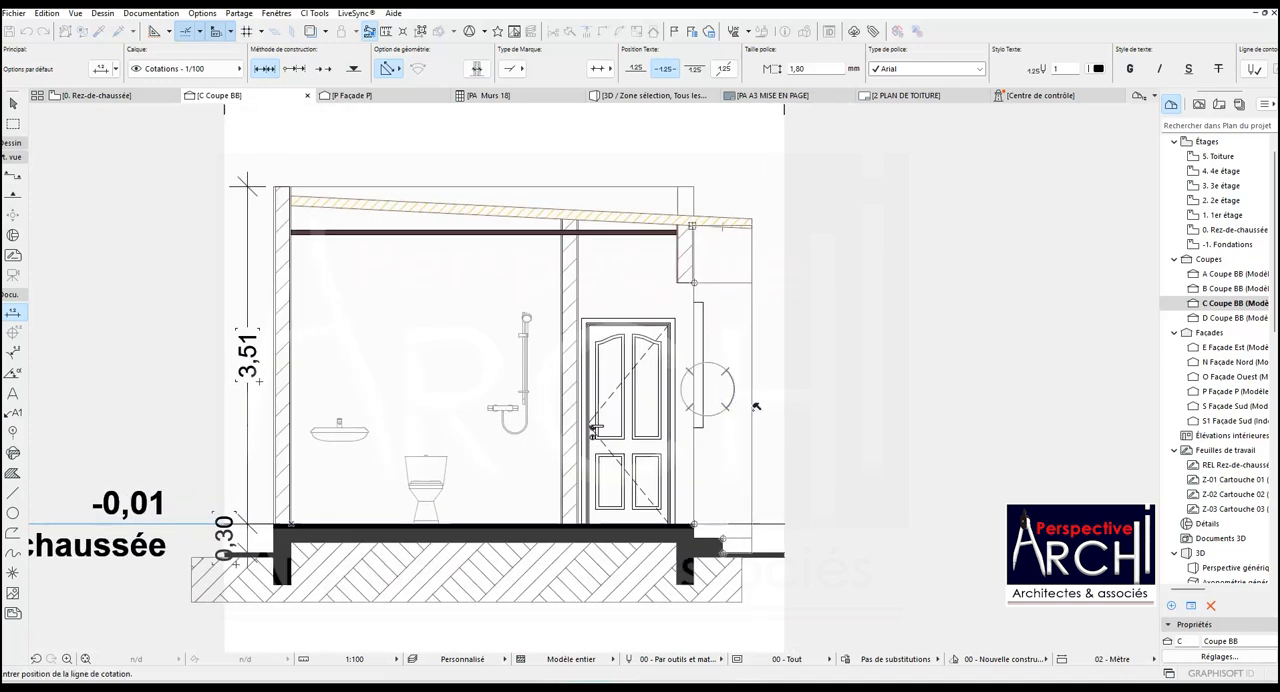
click(762, 408)
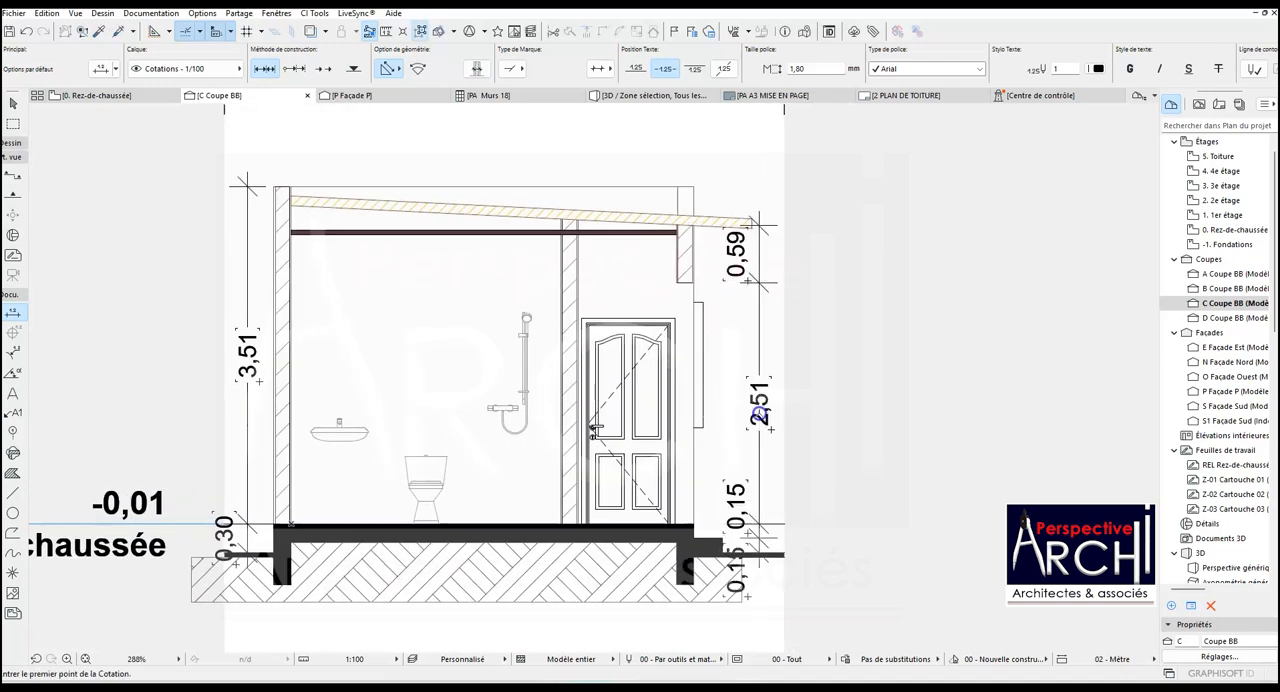
- Add a second door-side dimension chain through the ground slab, floor level, bottom and top of the projecting wall element, and roof underside
scroll(760, 420, down, 3)
scroll(735, 510, up, 5)
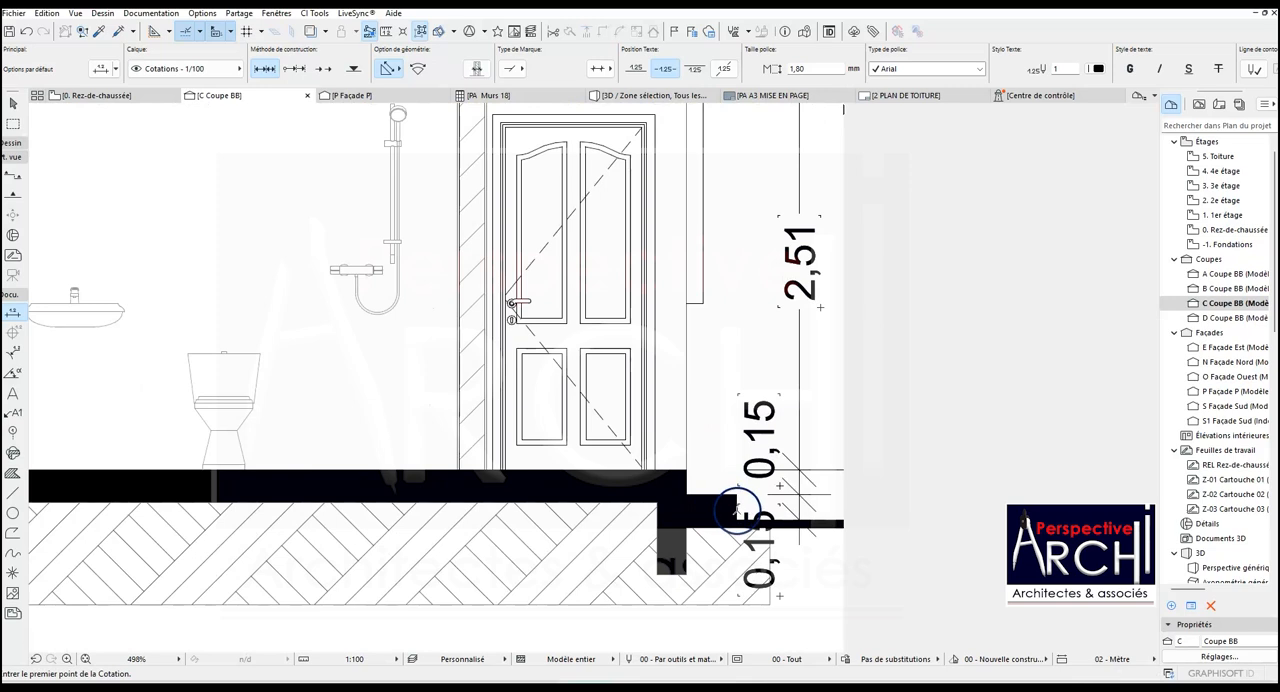
click(737, 515)
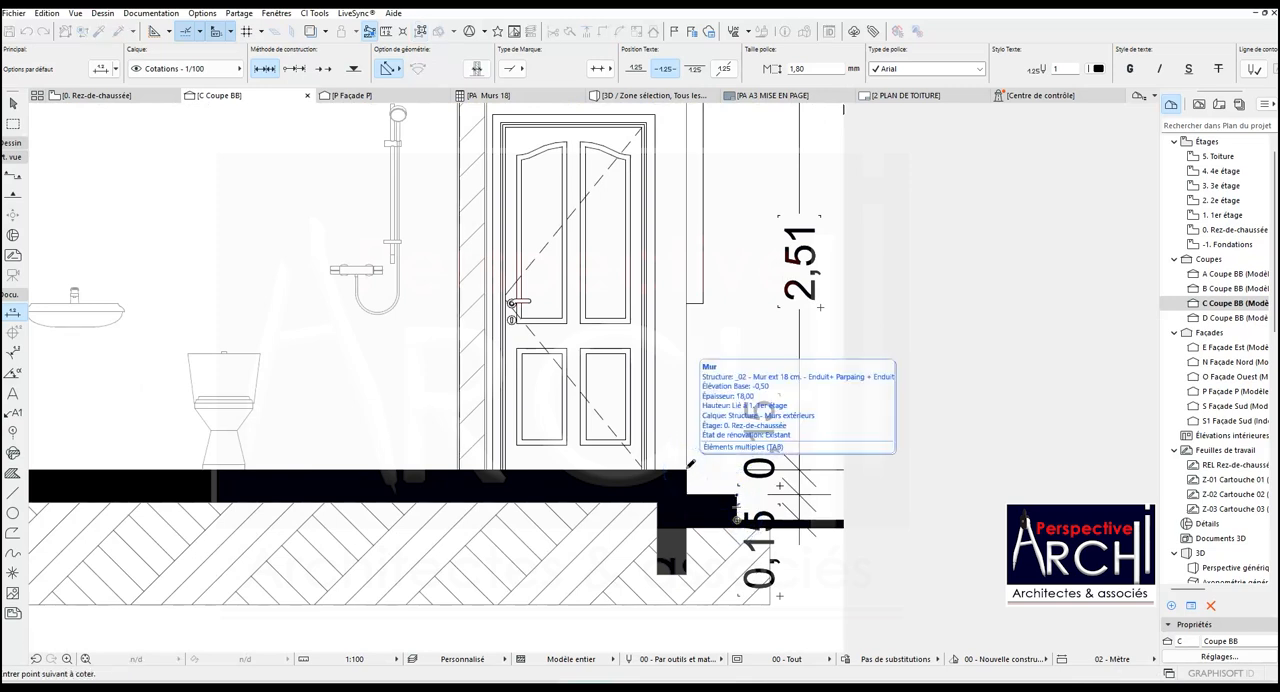
scroll(687, 467, down, 3)
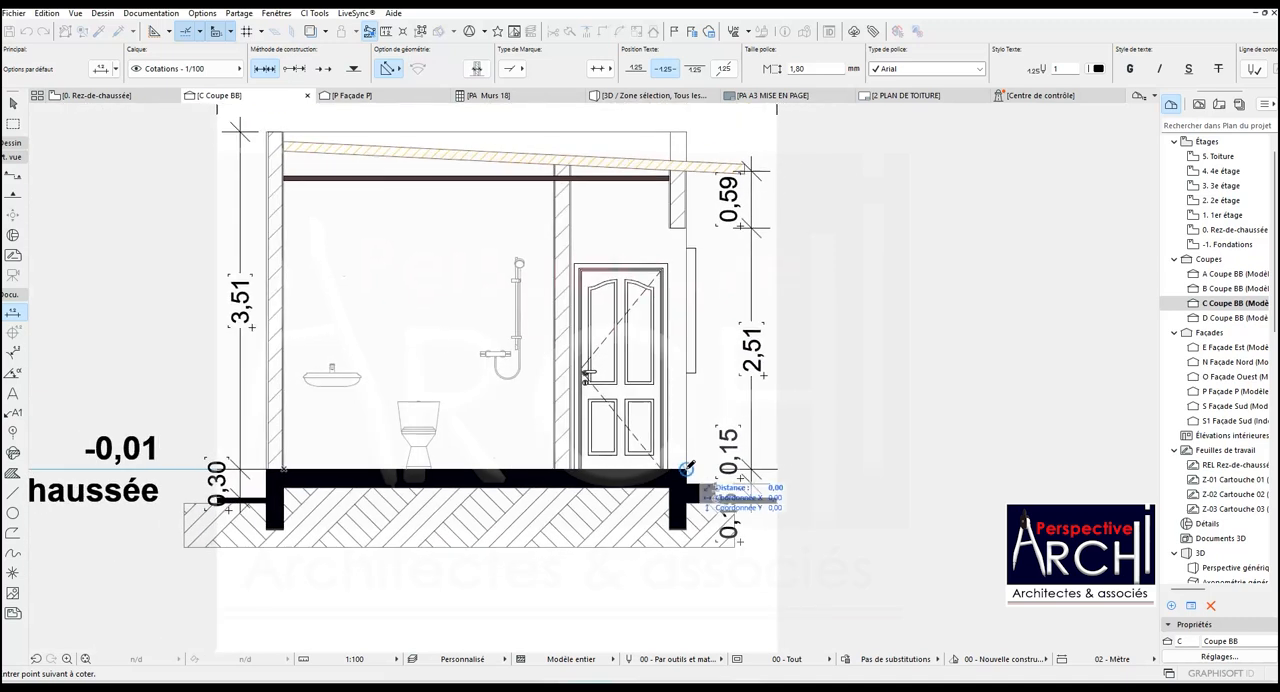
click(687, 467)
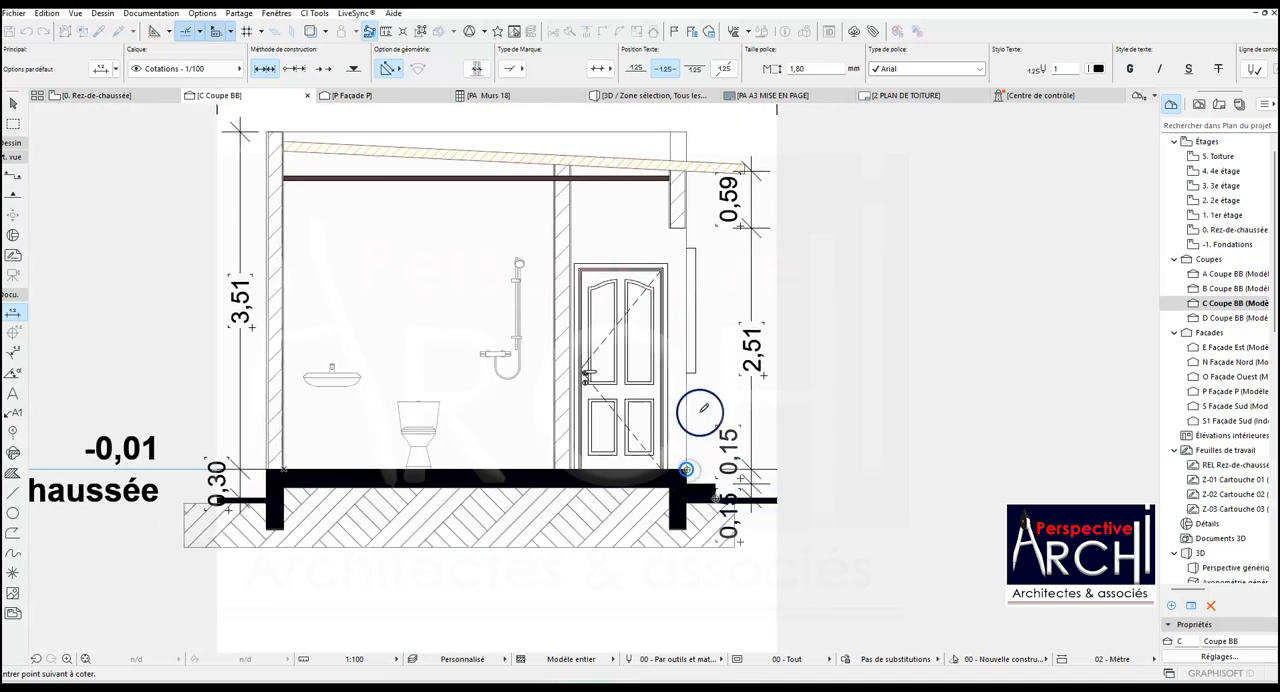
click(698, 245)
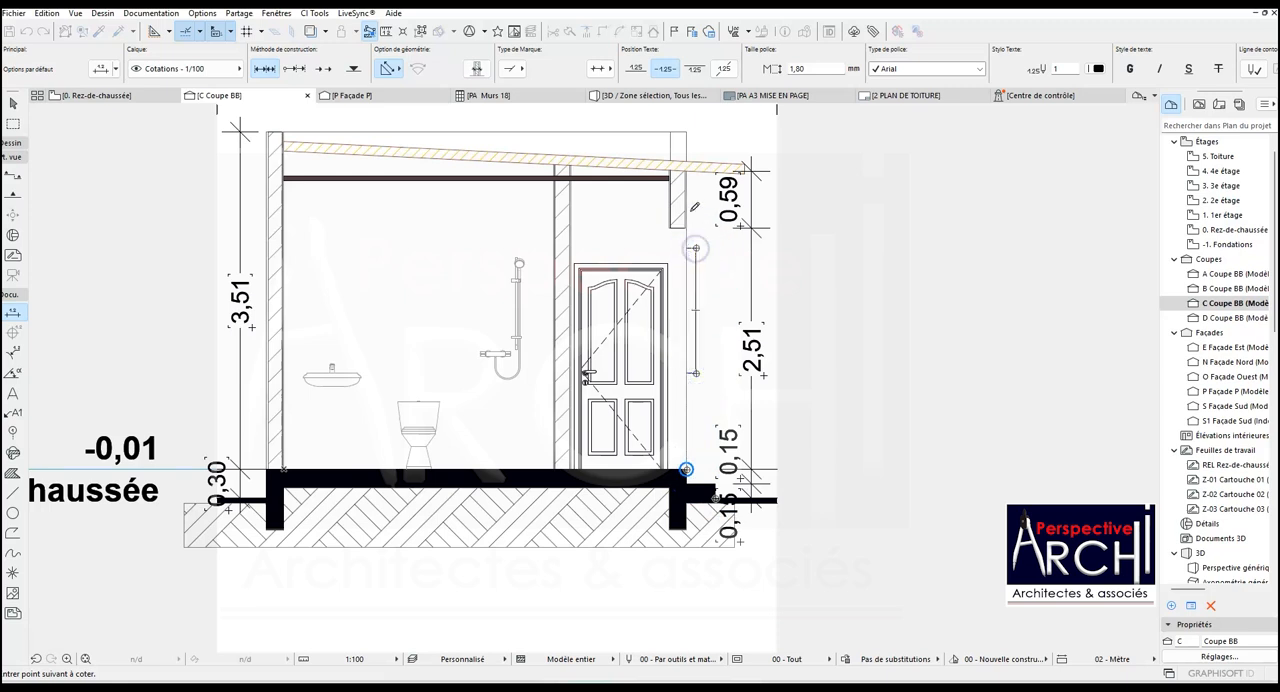
scroll(694, 207, up, 3)
click(693, 180)
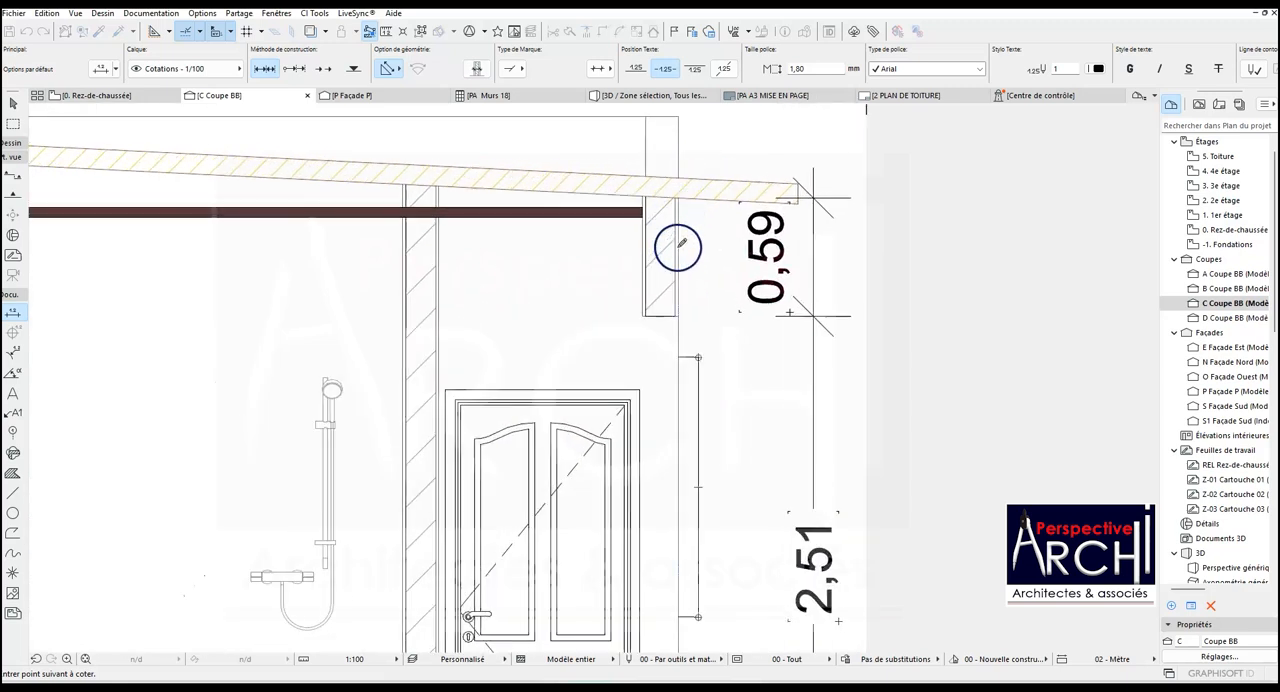
scroll(679, 195, down, 5)
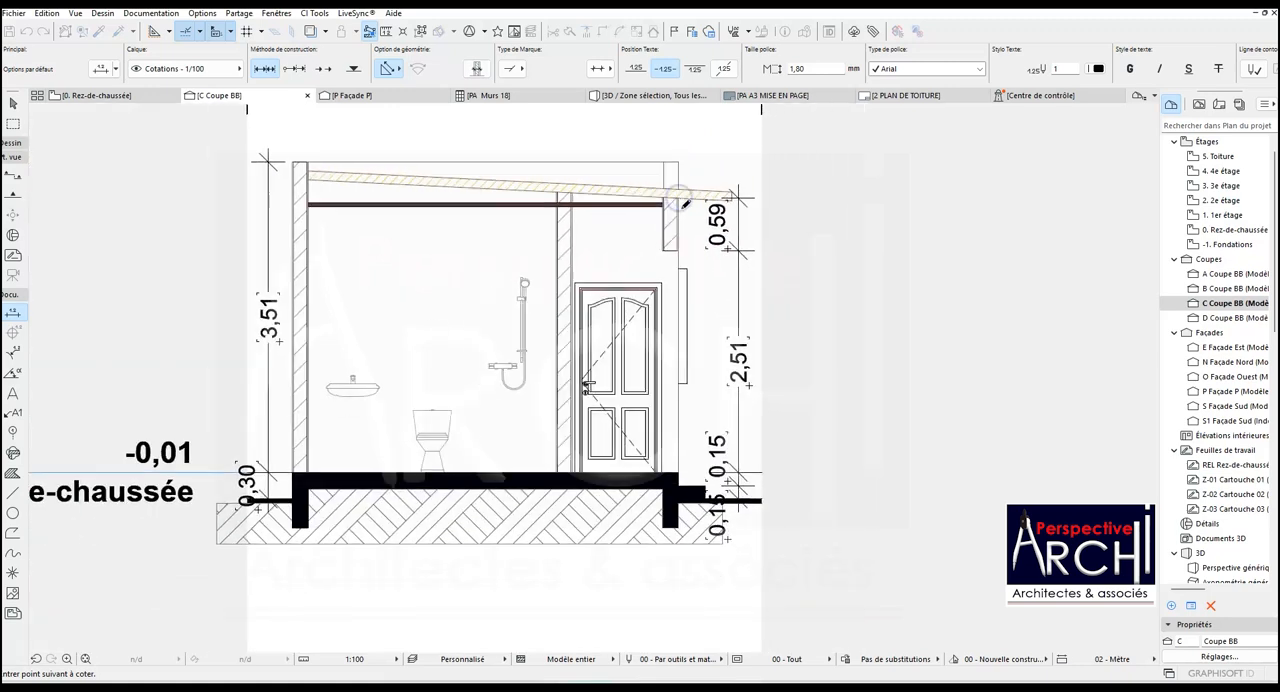
double_click(692, 290)
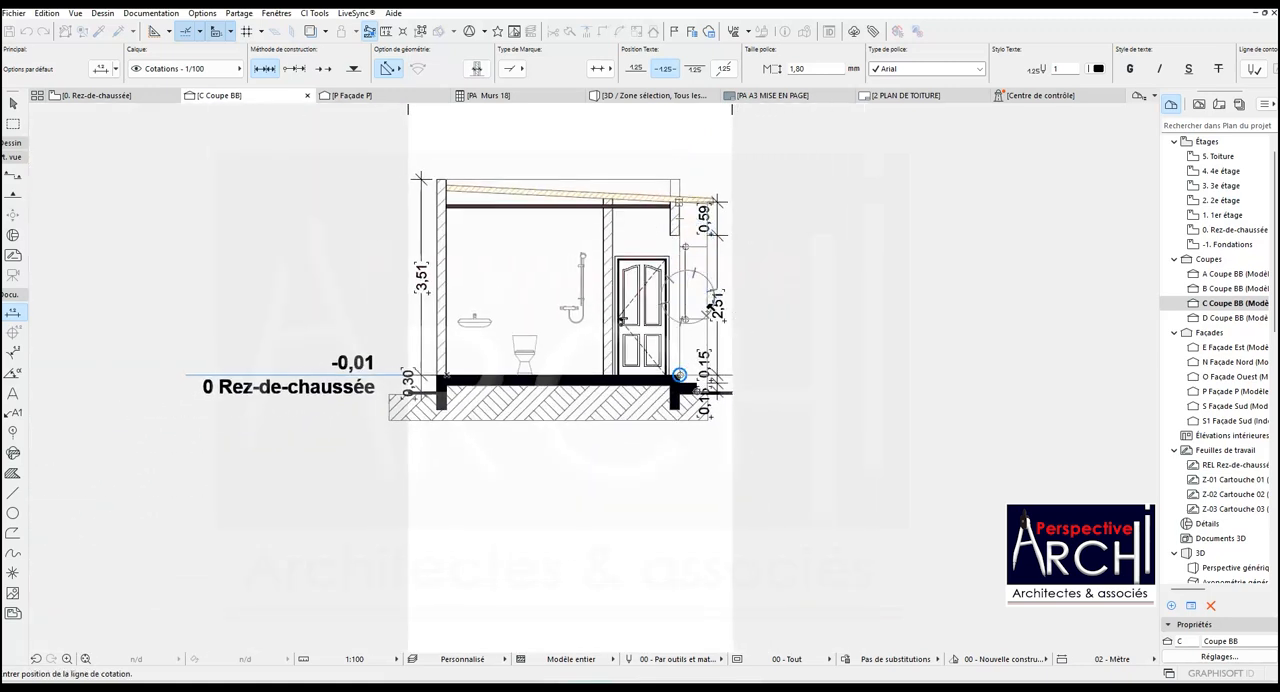
scroll(705, 295, up, 2)
- Move both door-side dimension chains outward so they stand apart from the wall and from each other
click(722, 252)
click(749, 252)
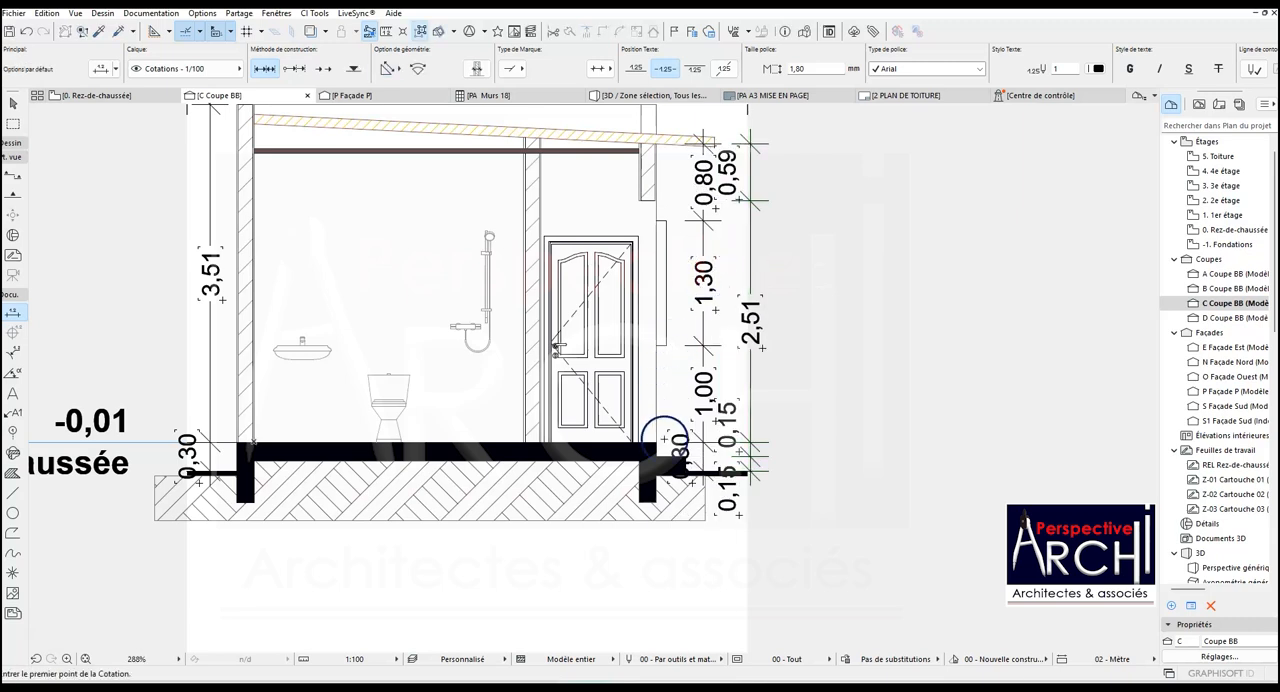
scroll(707, 330, up, 3)
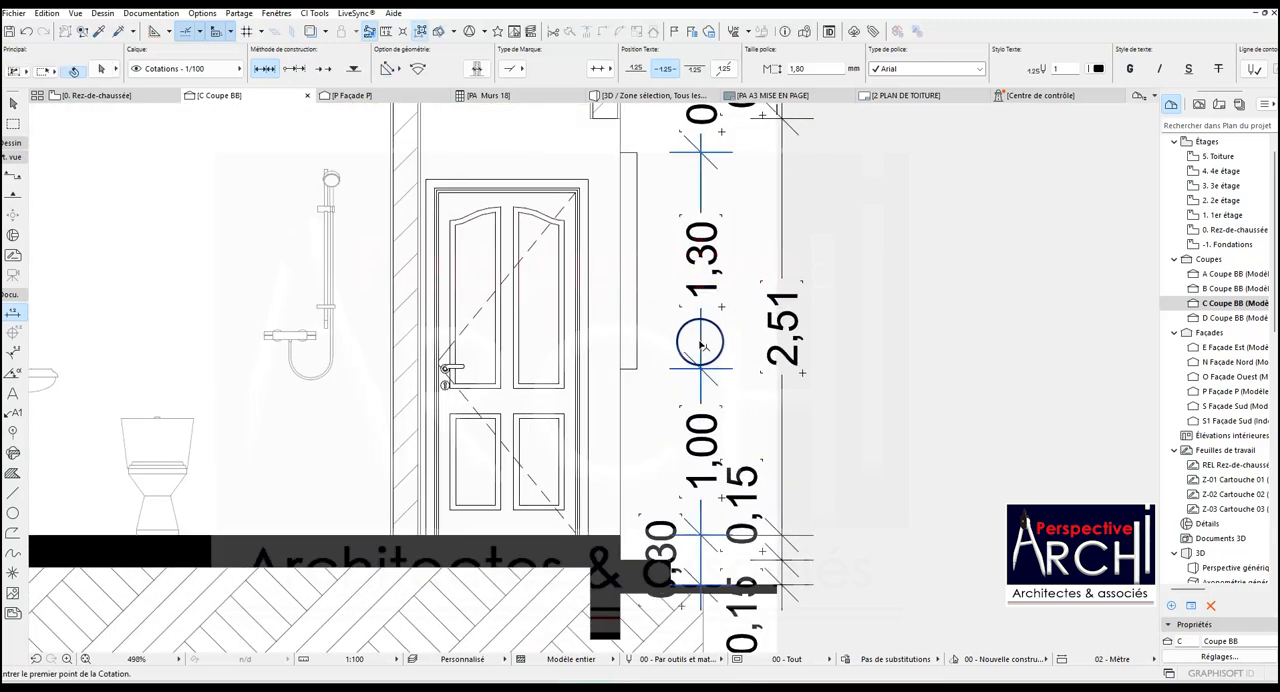
click(700, 342)
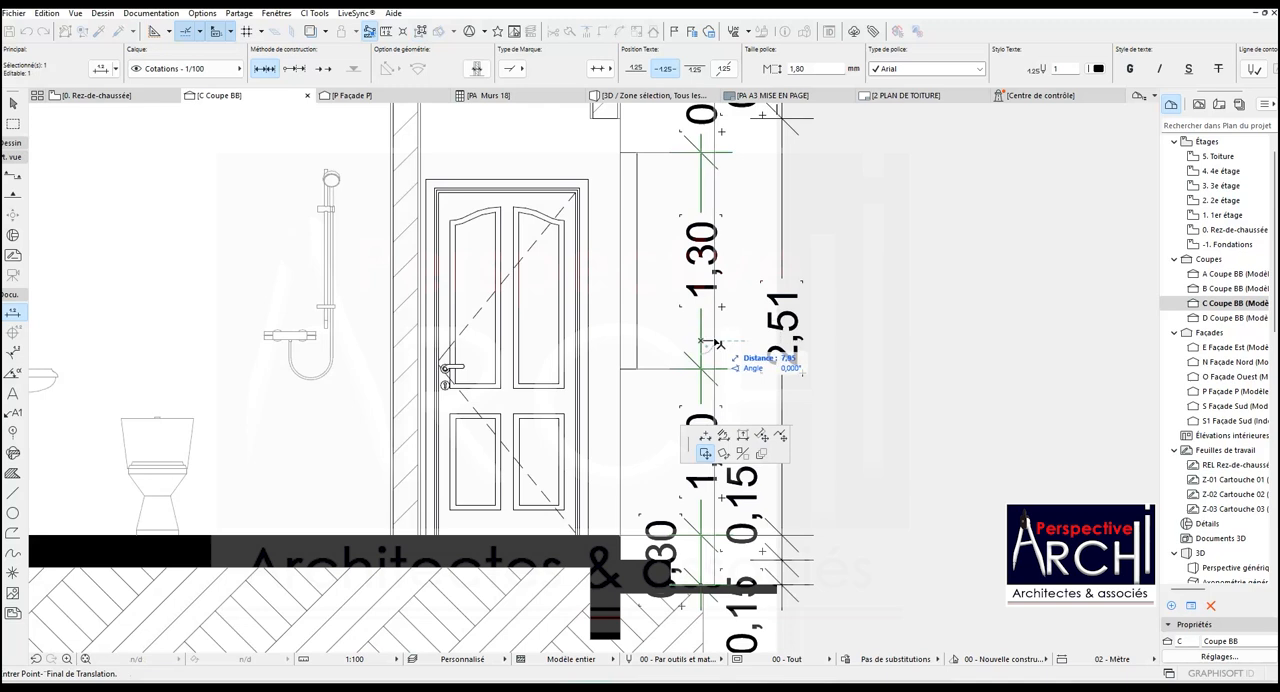
click(714, 339)
scroll(690, 445, down, 2)
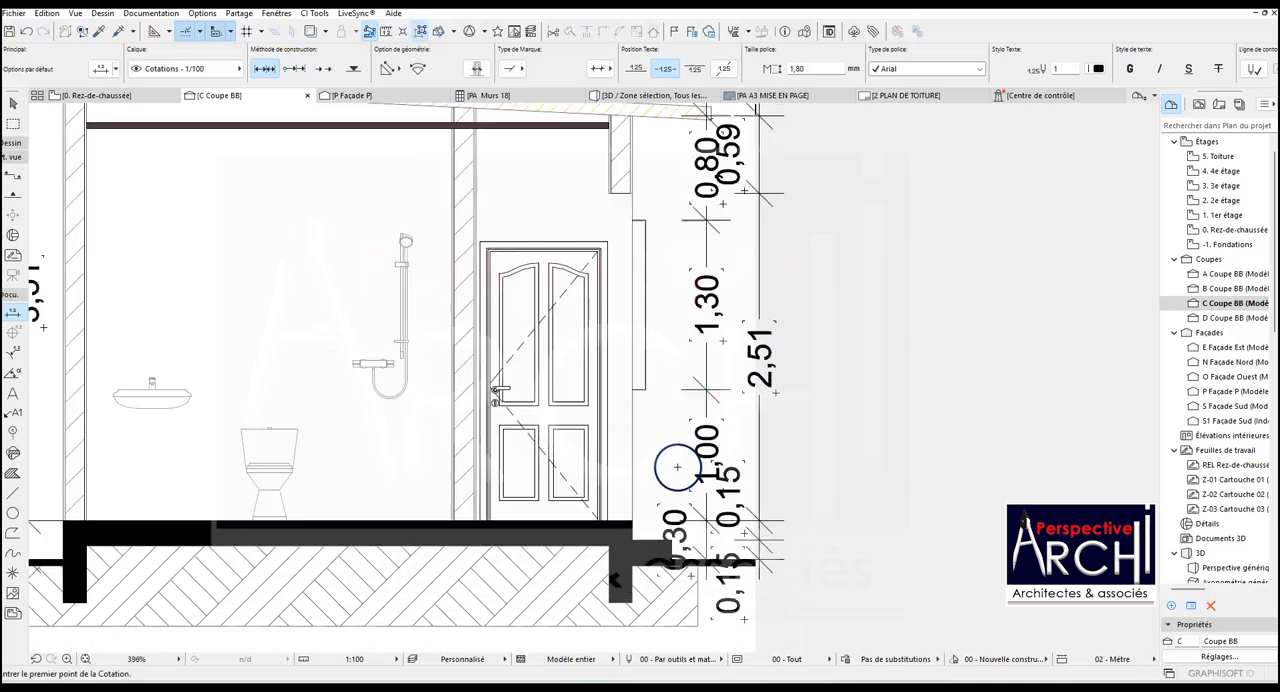
click(751, 311)
click(751, 311)
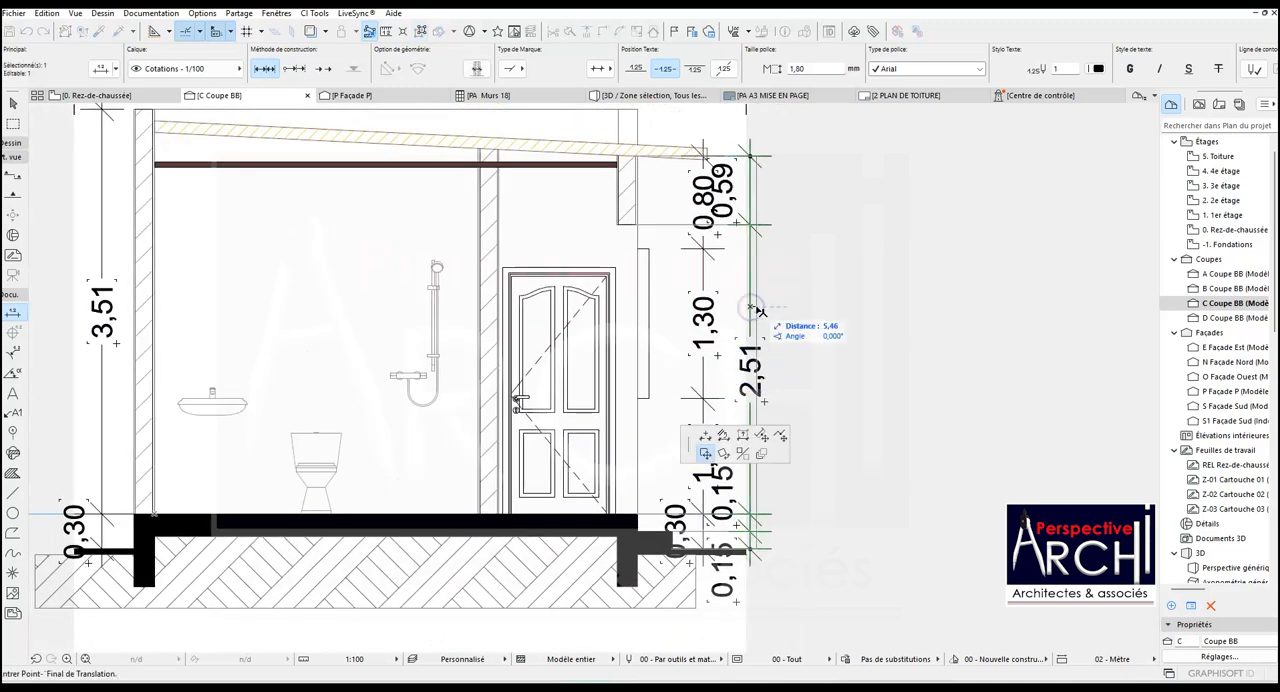
click(758, 307)
key(Escape)
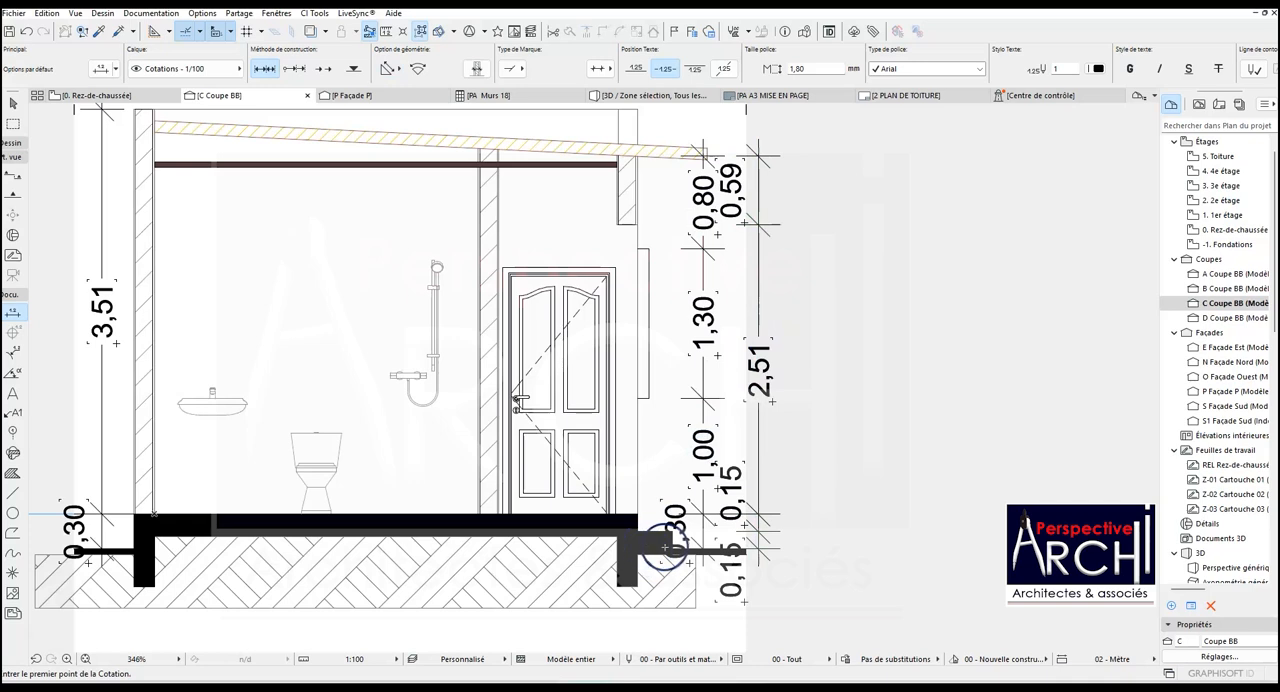
- Add an overall vertical dimension from the outside ground slab to the roof underside, outside the two door-side chains
click(673, 545)
scroll(673, 545, down, 2)
scroll(663, 291, up, 2)
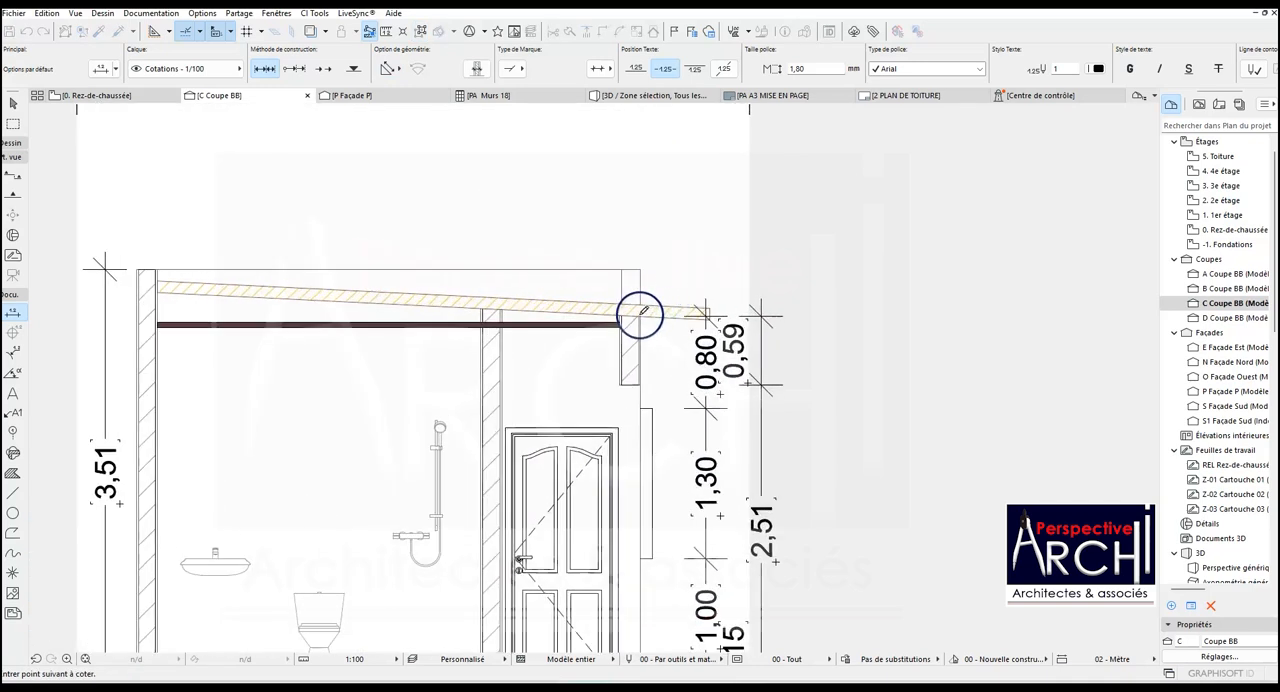
scroll(640, 316, down, 3)
double_click(718, 389)
click(718, 423)
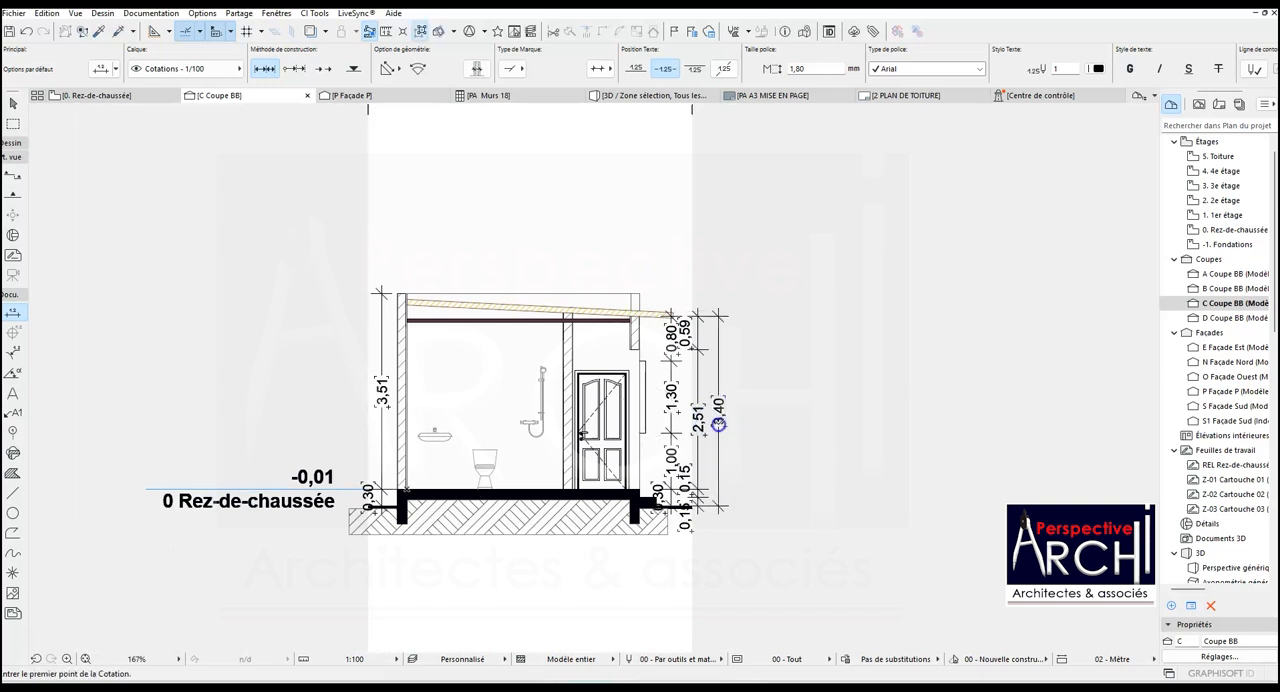
key(Escape)
- Add an overall vertical dimension from the outside ground slab to the wall top, outside the existing chain opposite the door side
scroll(374, 458, up, 4)
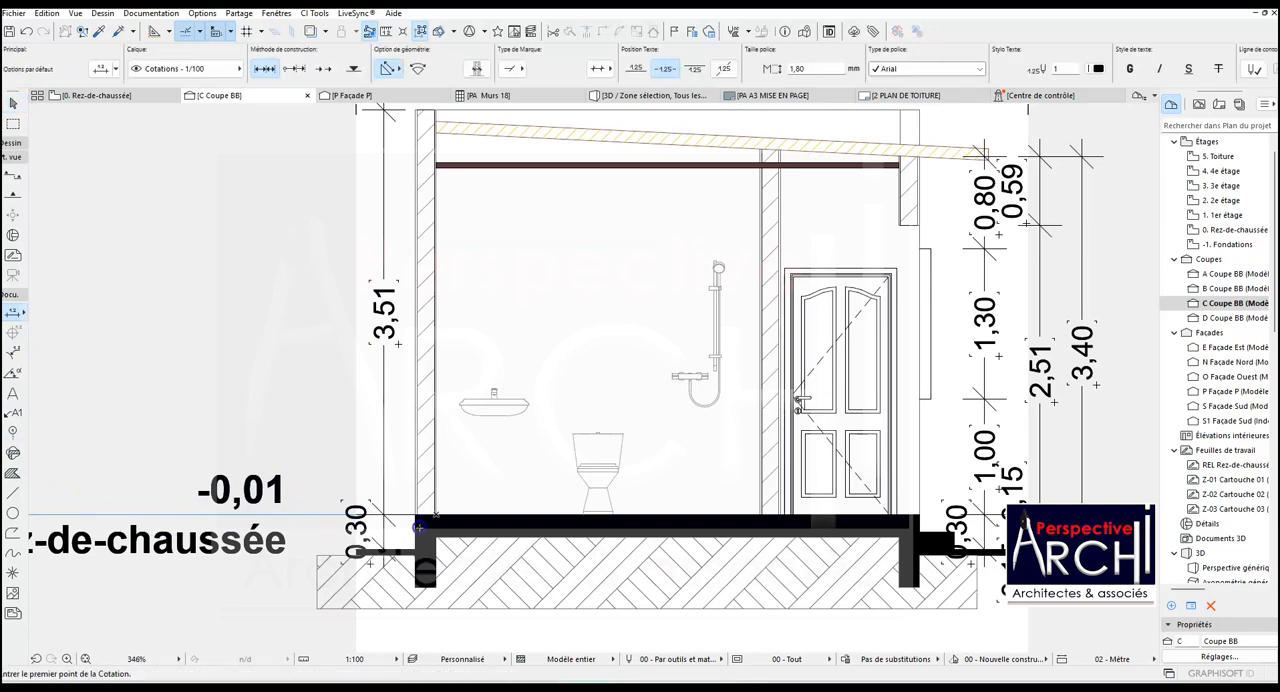
click(415, 549)
scroll(414, 545, down, 3)
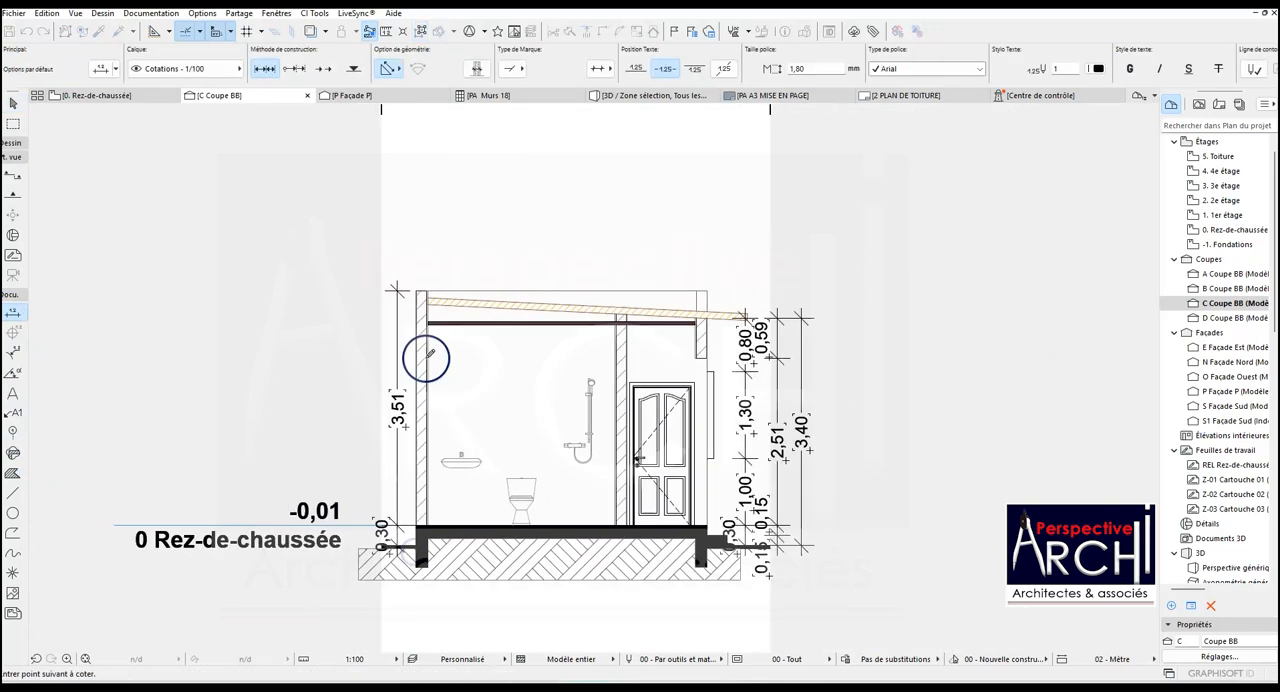
scroll(407, 304, up, 3)
scroll(420, 290, down, 3)
scroll(412, 400, up, 2)
scroll(410, 427, up, 1)
click(438, 180)
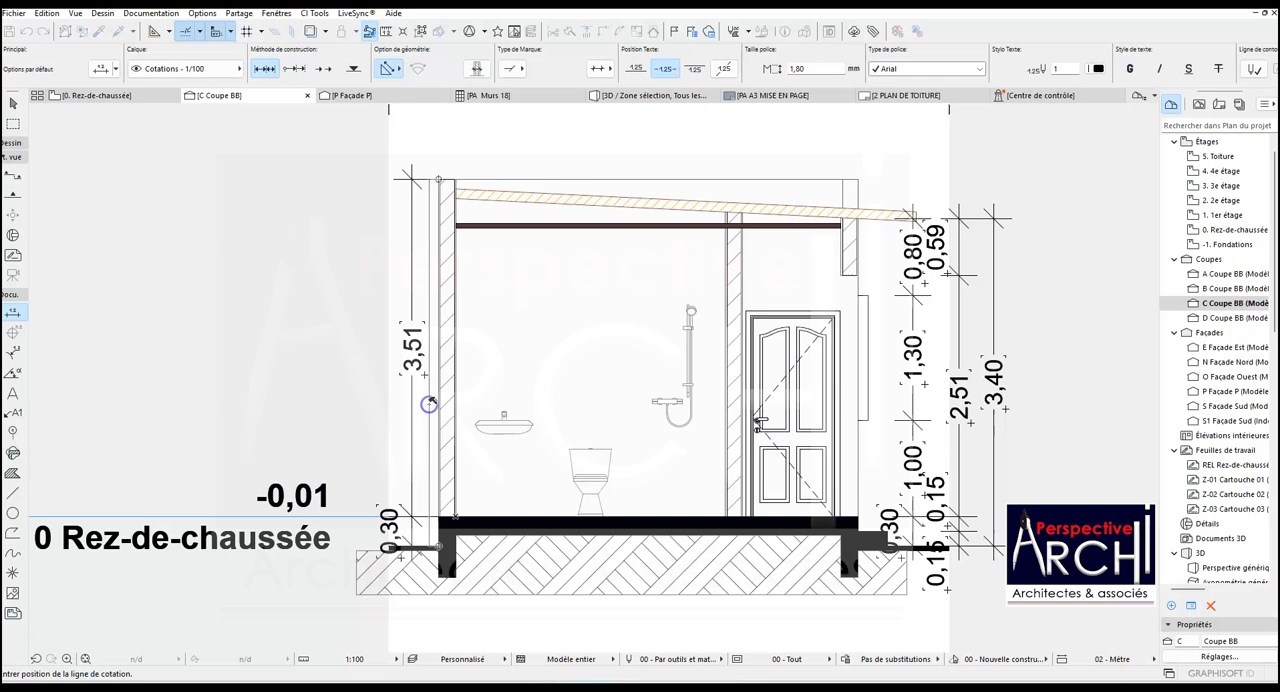
click(372, 391)
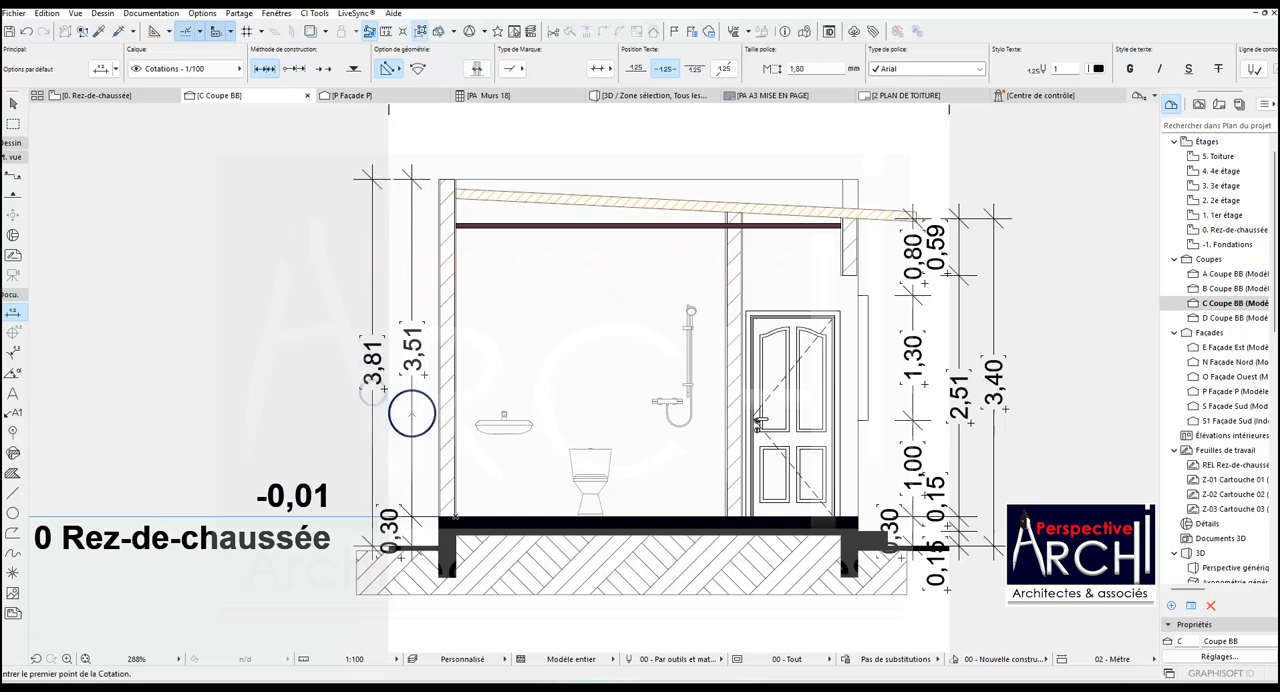
key(Escape)
- Examine the level and height settings of the outside ground slab, the cut wall opposite the door and the wall rising behind the roof
scroll(460, 448, down, 4)
scroll(517, 402, up, 3)
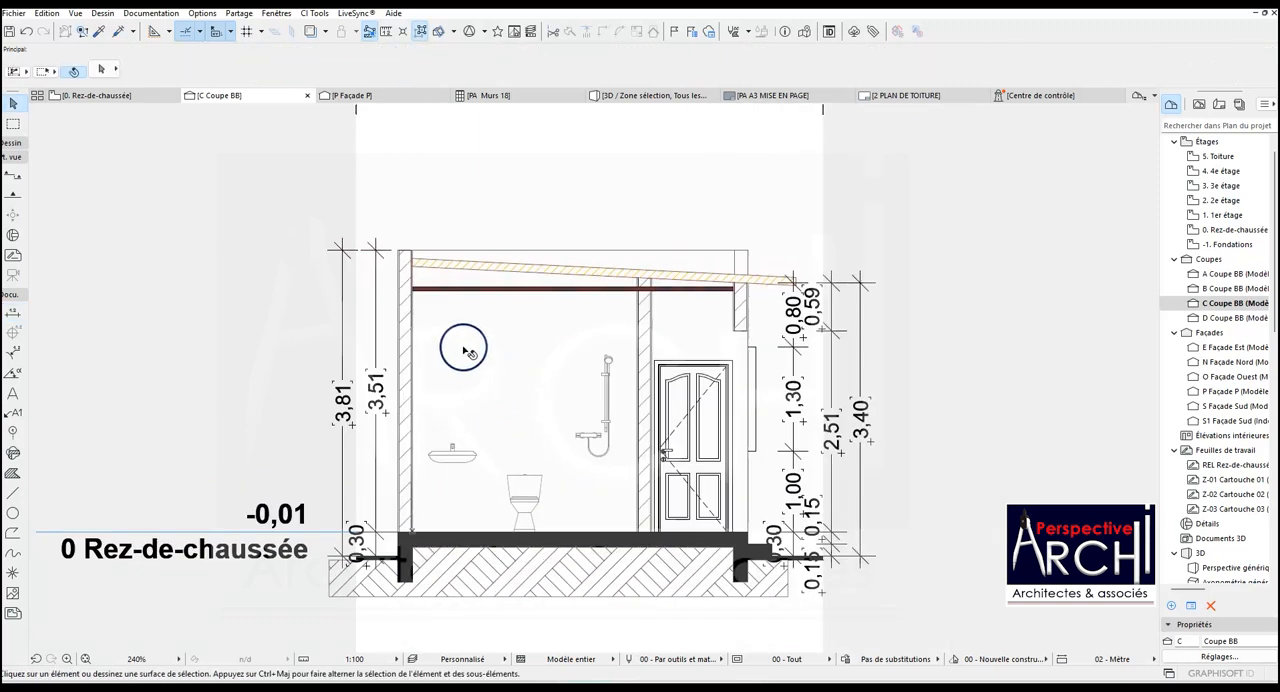
scroll(387, 350, up, 1)
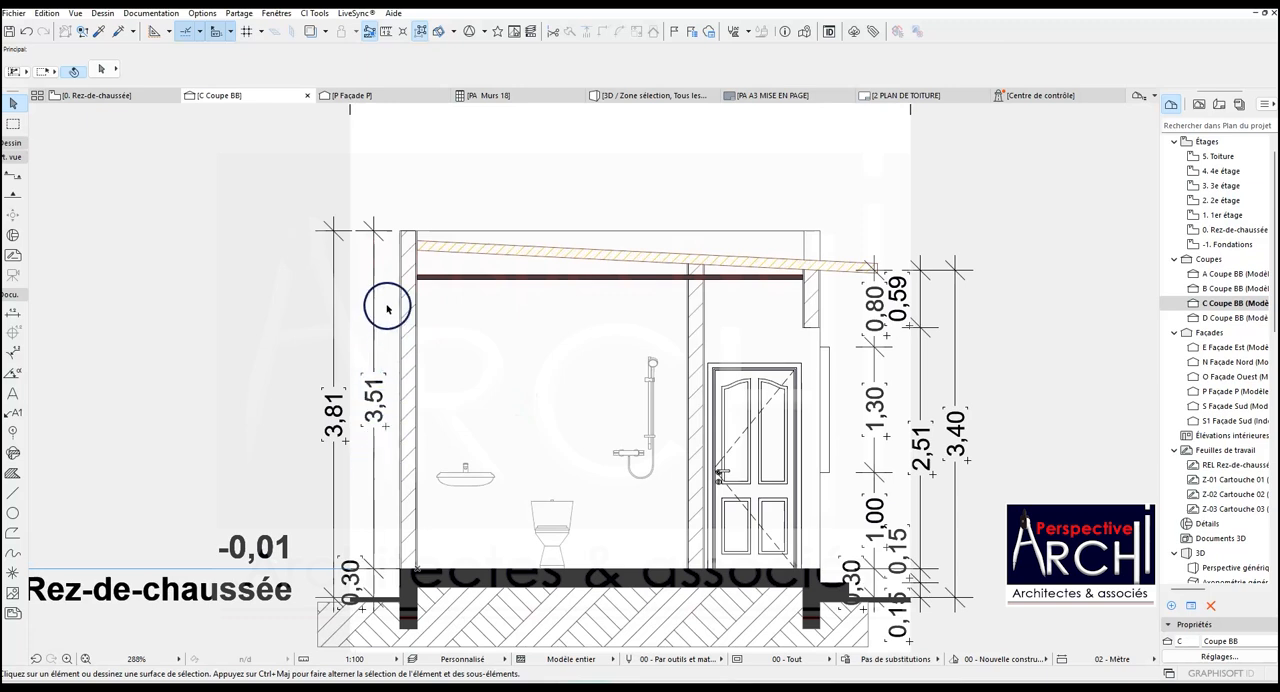
scroll(392, 604, up, 3)
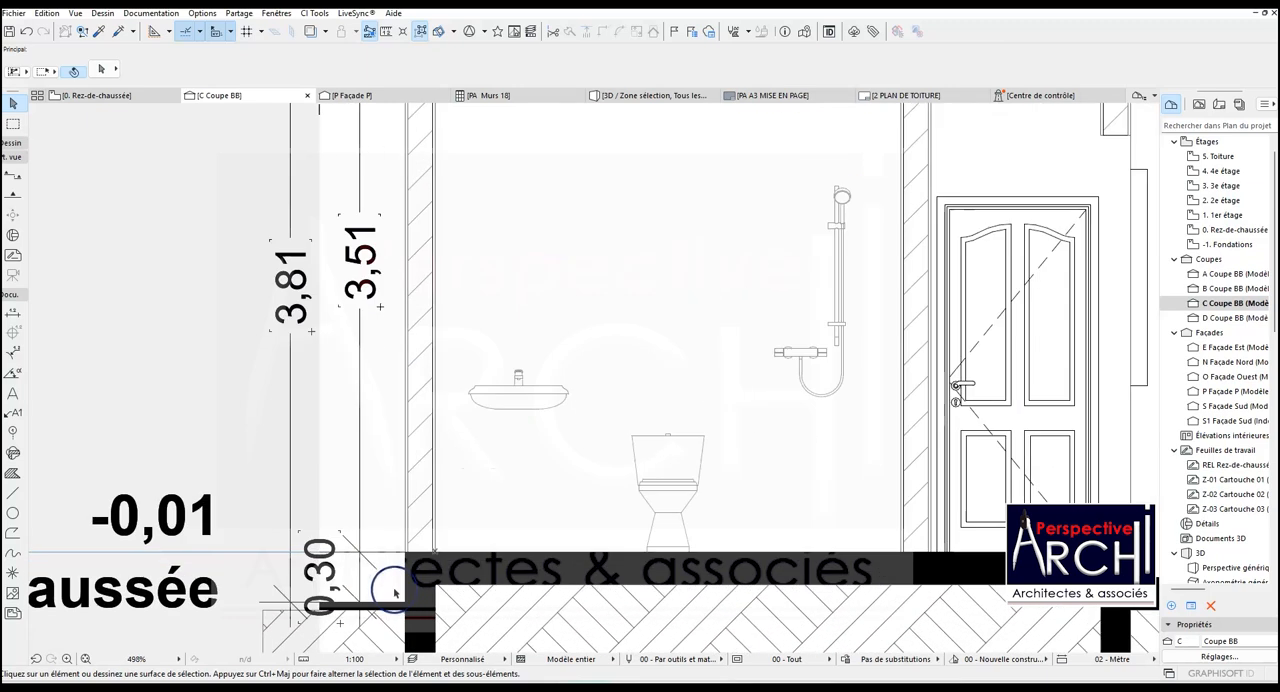
scroll(396, 600, down, 6)
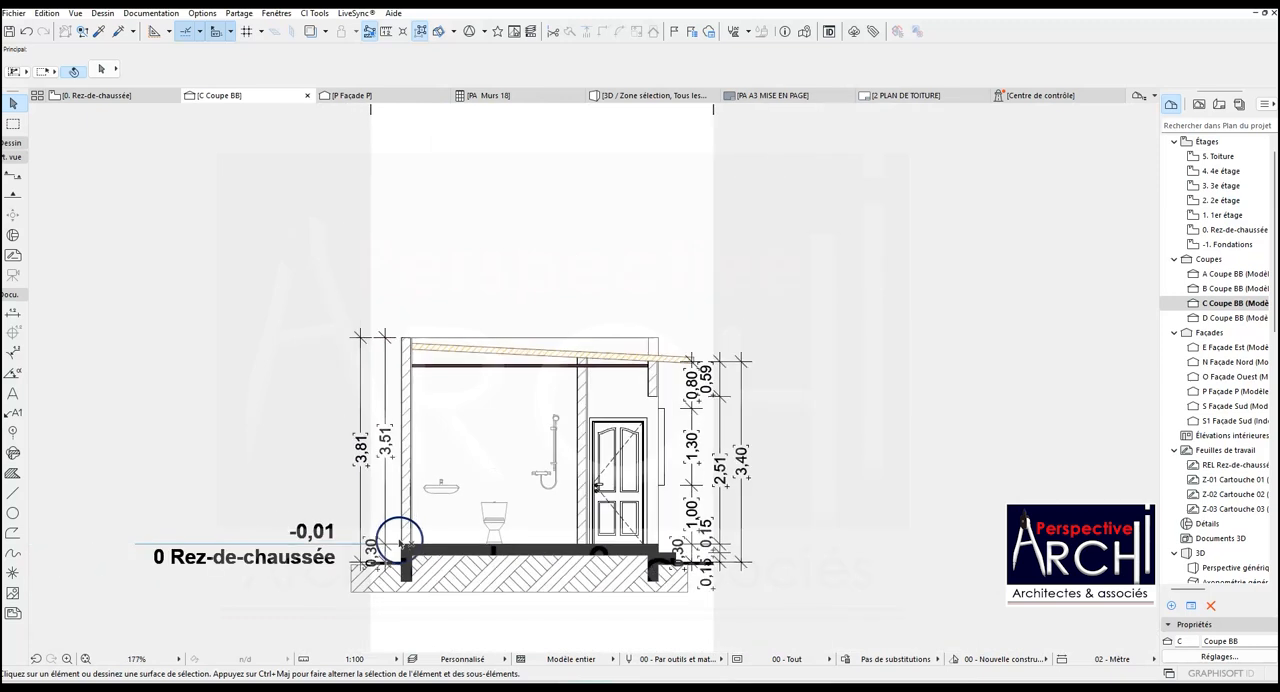
scroll(410, 566, up, 2)
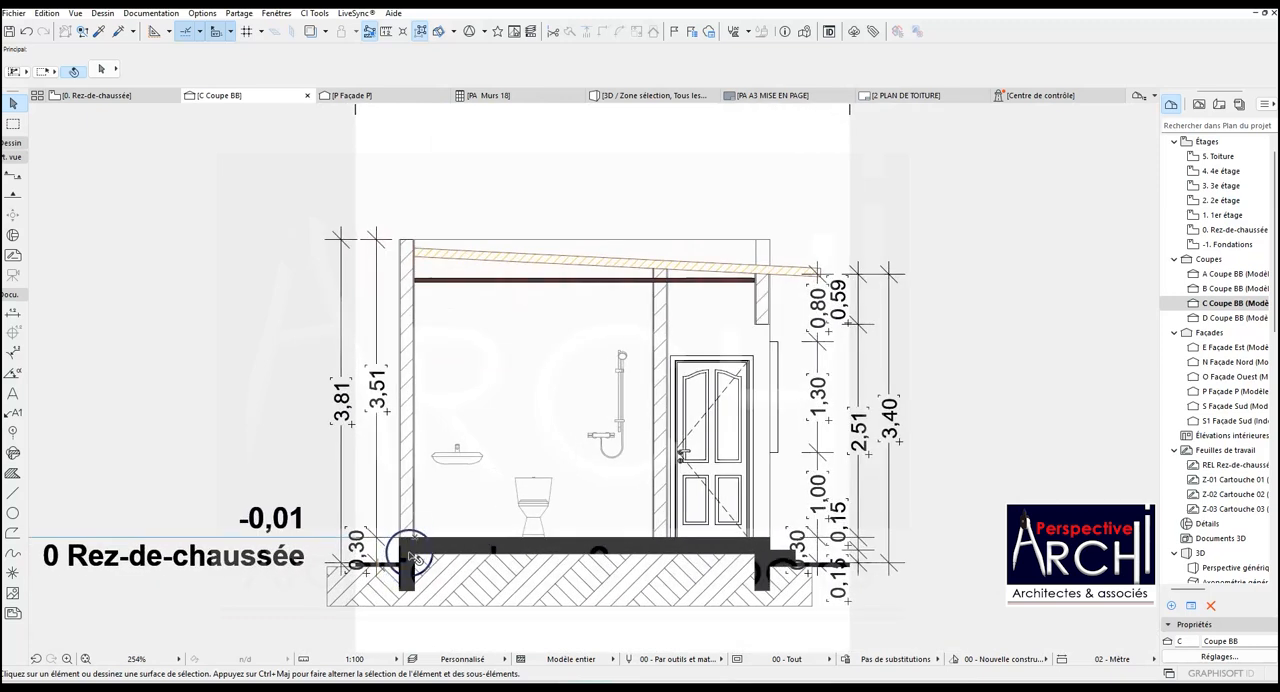
scroll(358, 560, up, 1)
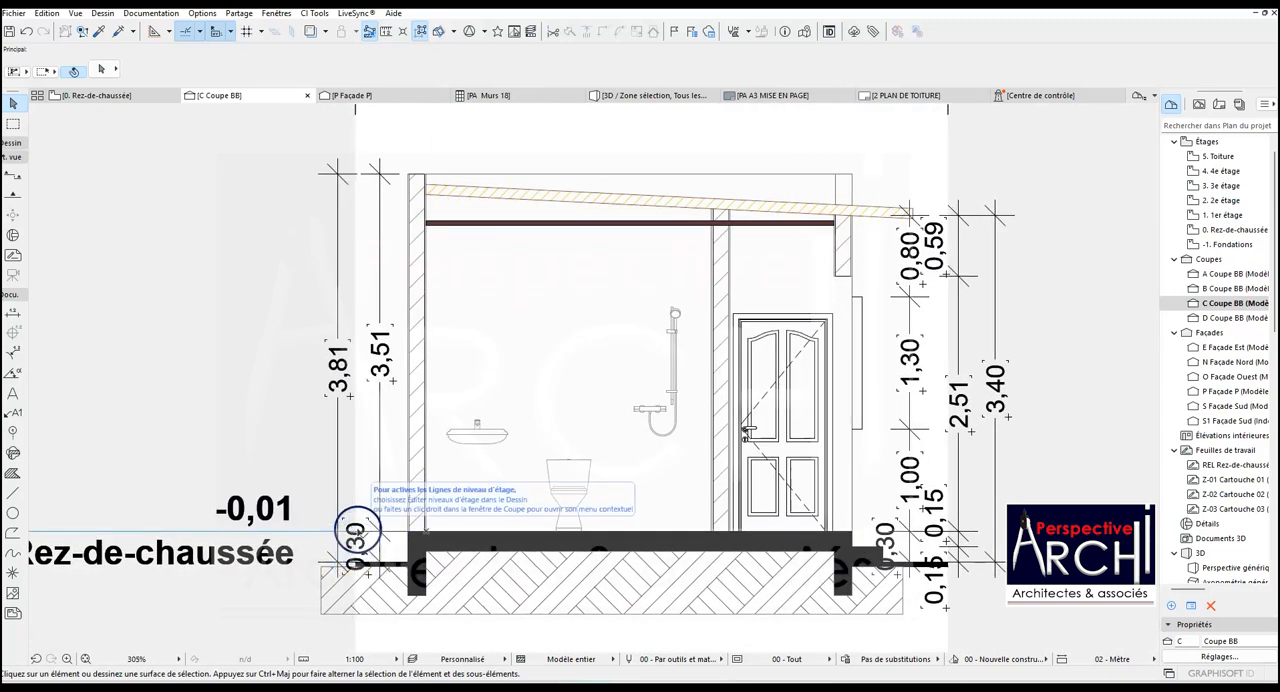
click(385, 565)
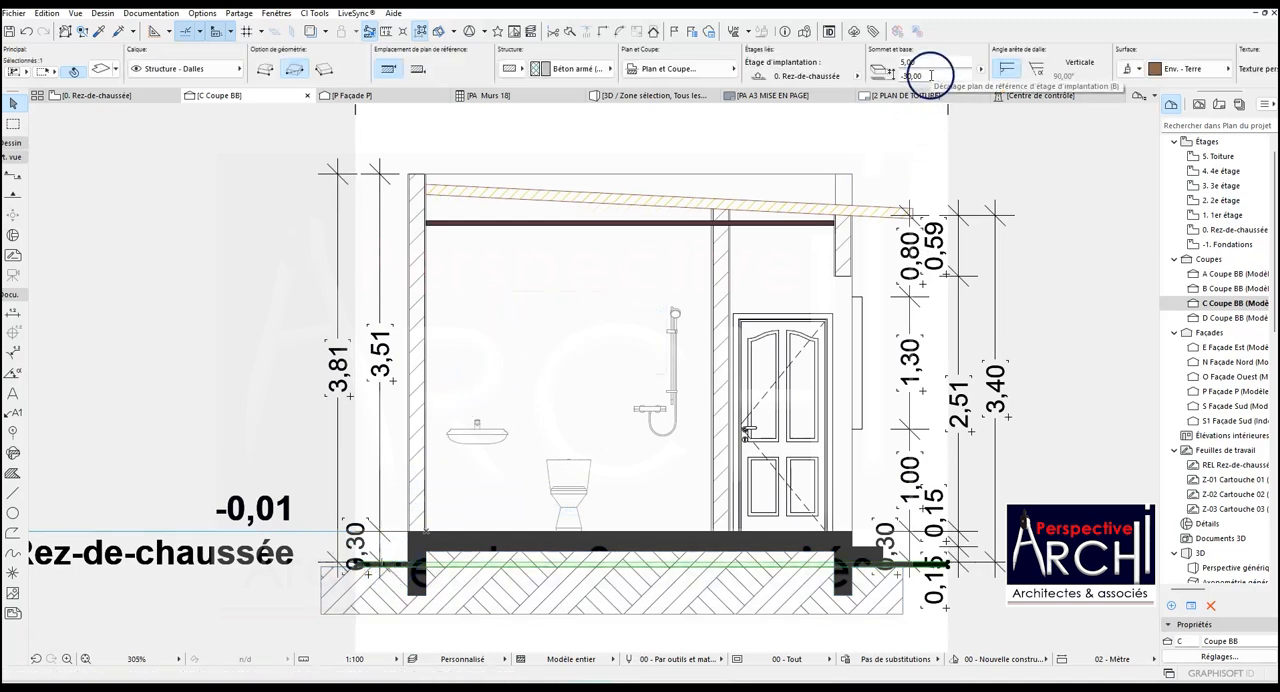
key(Escape)
click(419, 187)
click(639, 177)
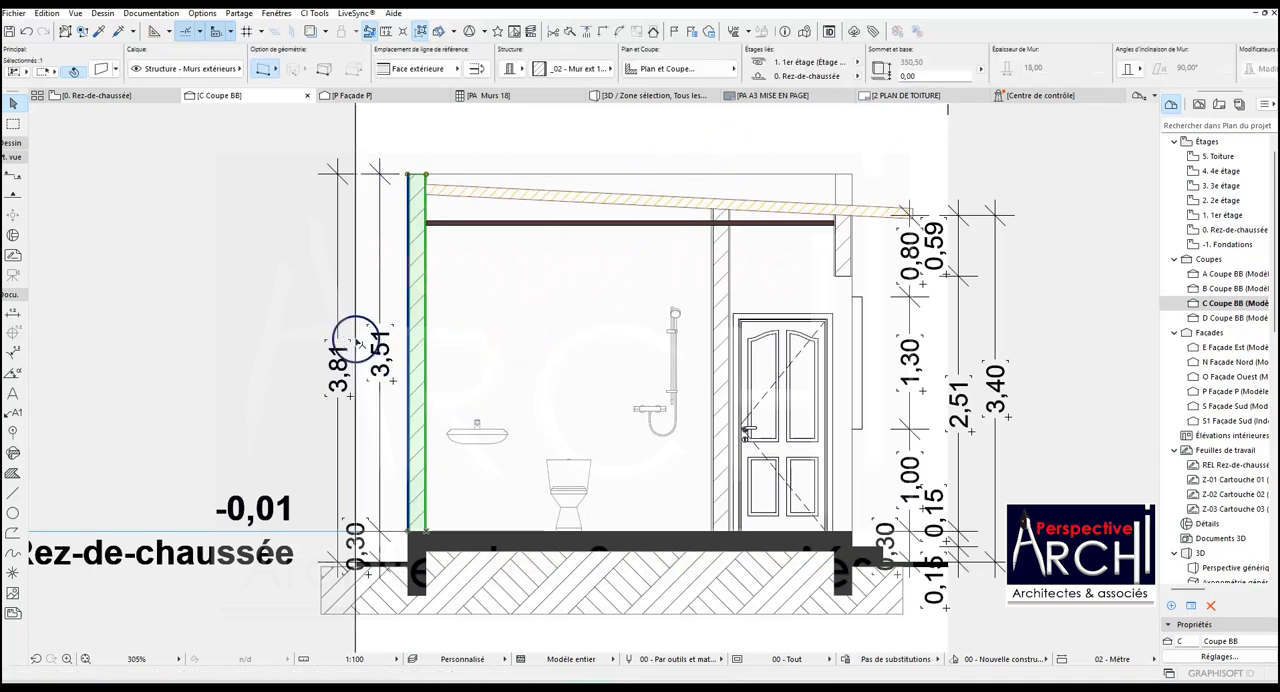
scroll(338, 380, up, 3)
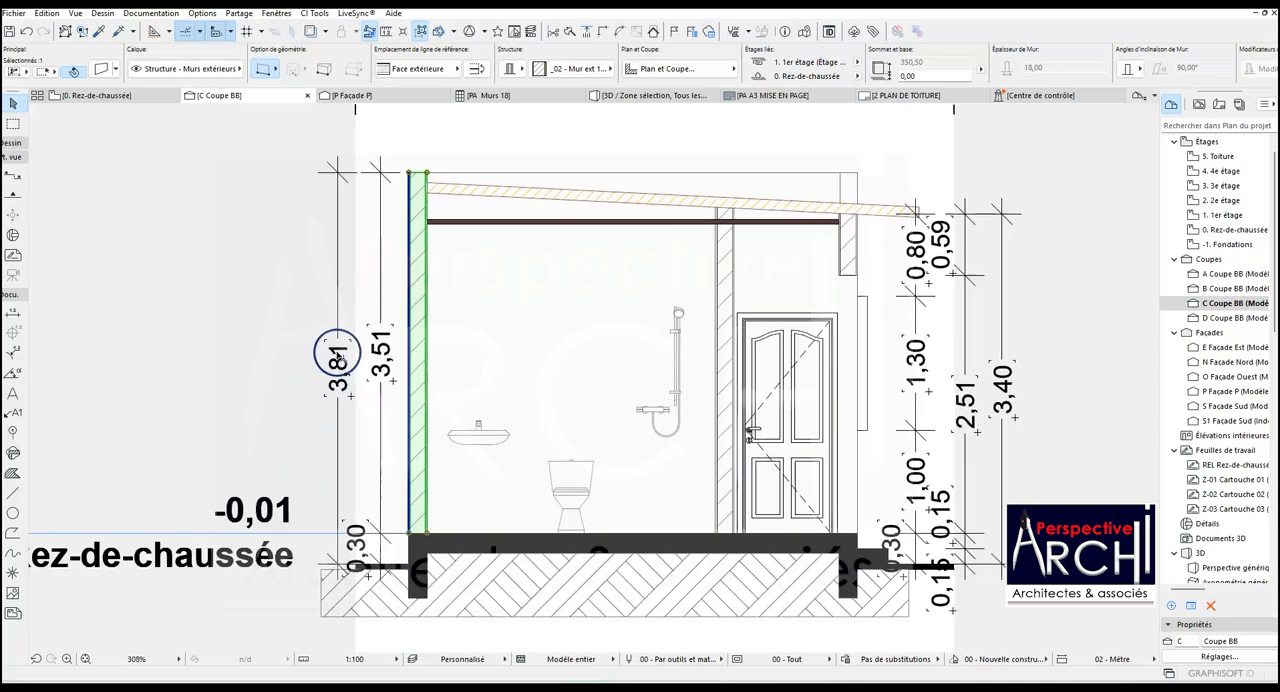
scroll(340, 360, down, 5)
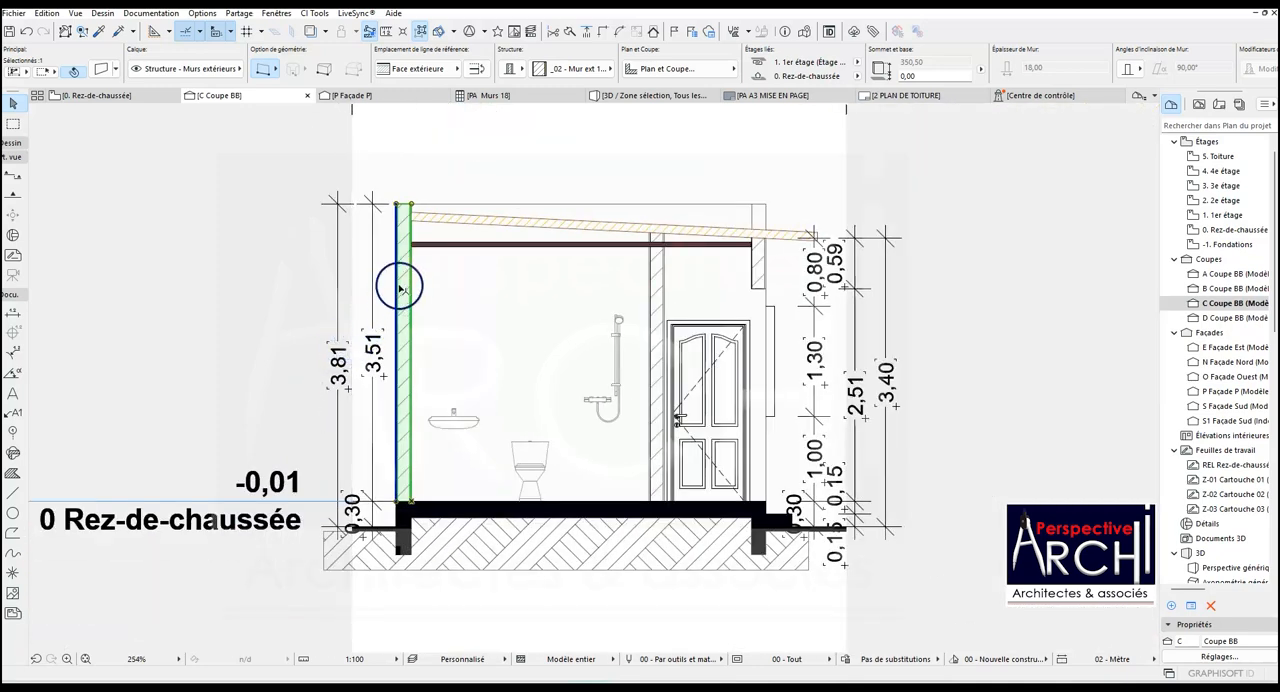
key(Escape)
scroll(415, 208, up, 4)
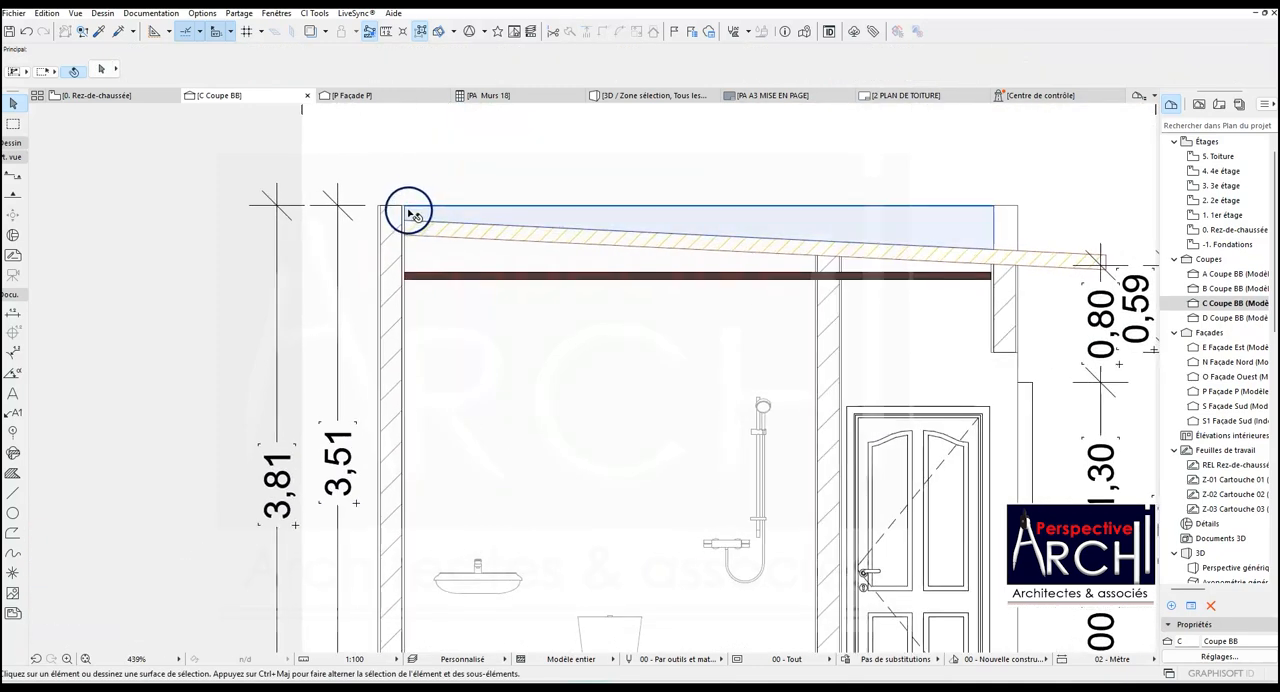
click(388, 210)
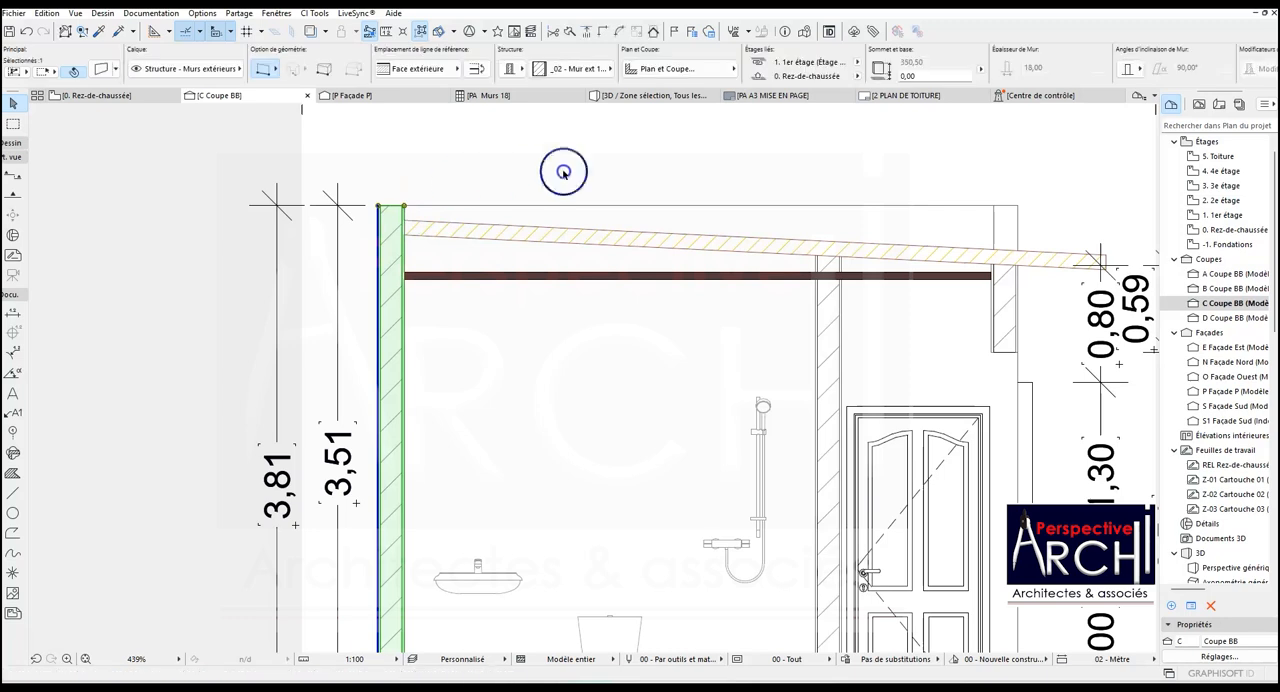
scroll(516, 178, down, 4)
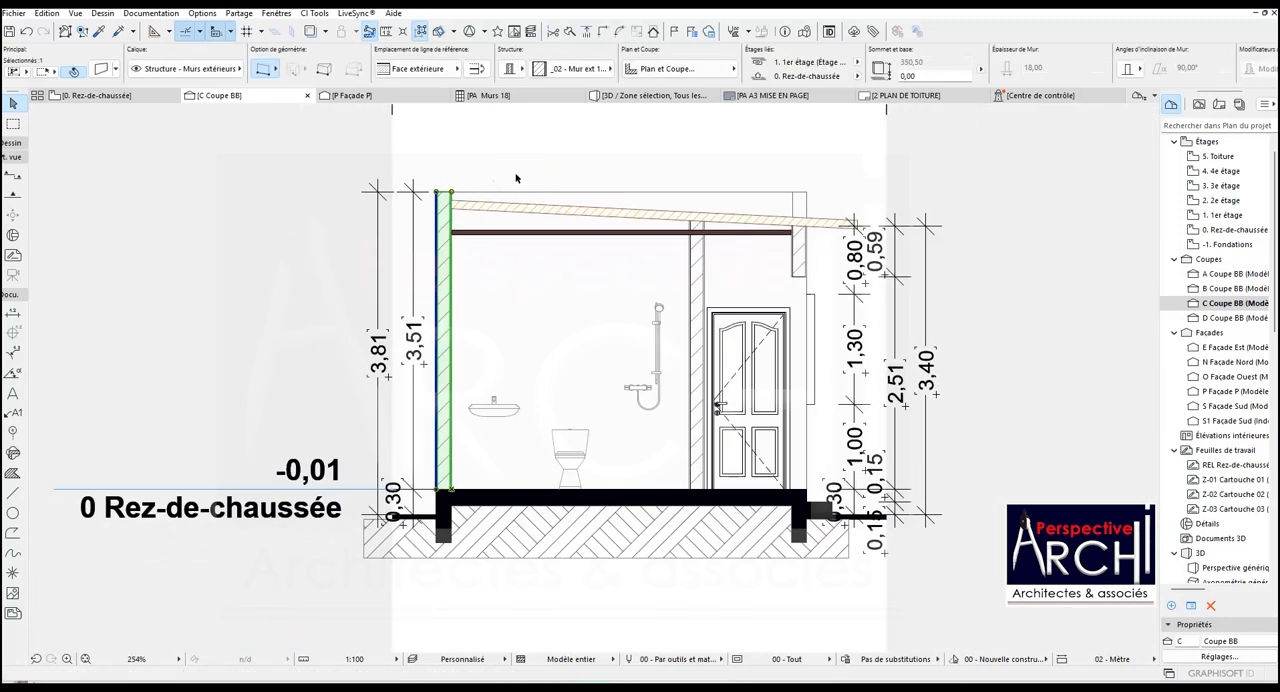
key(Escape)
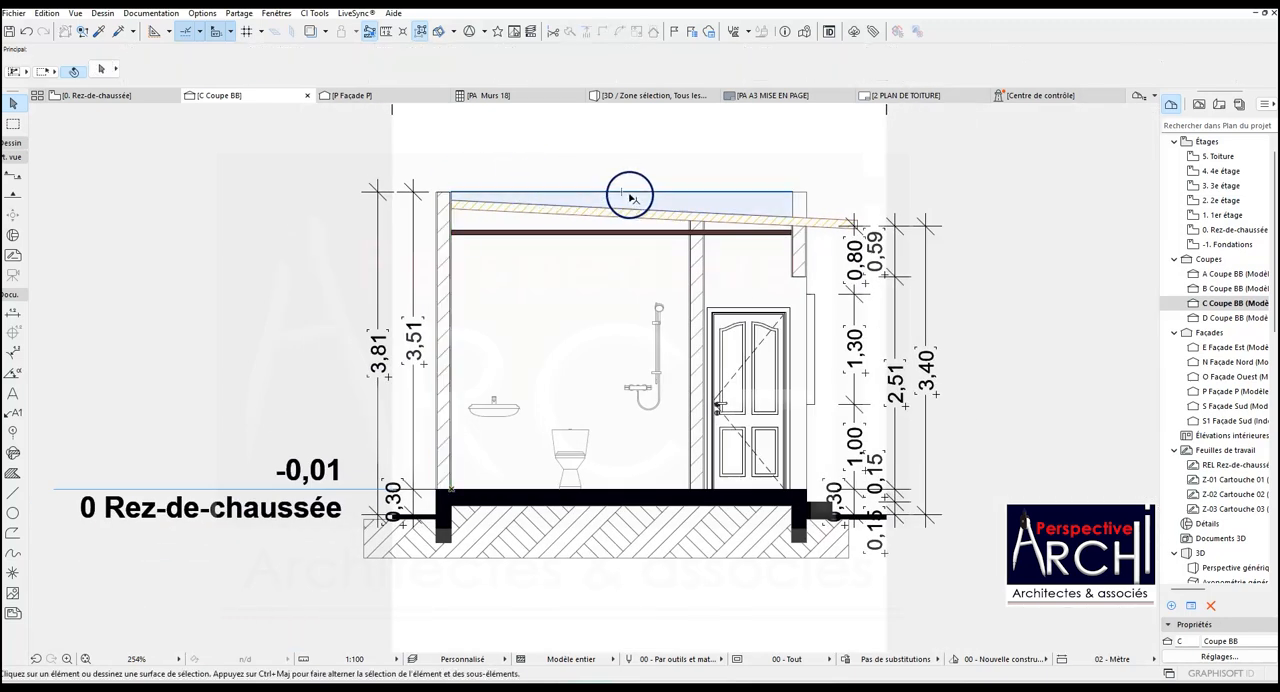
click(630, 195)
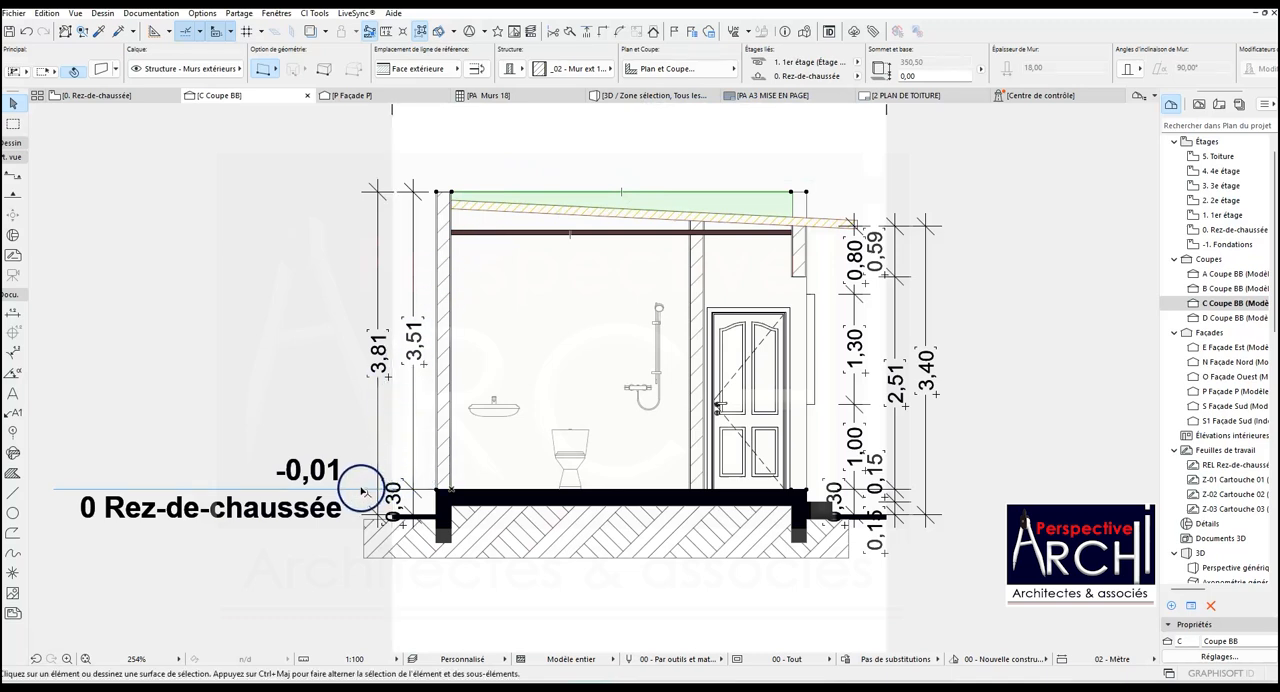
key(Escape)
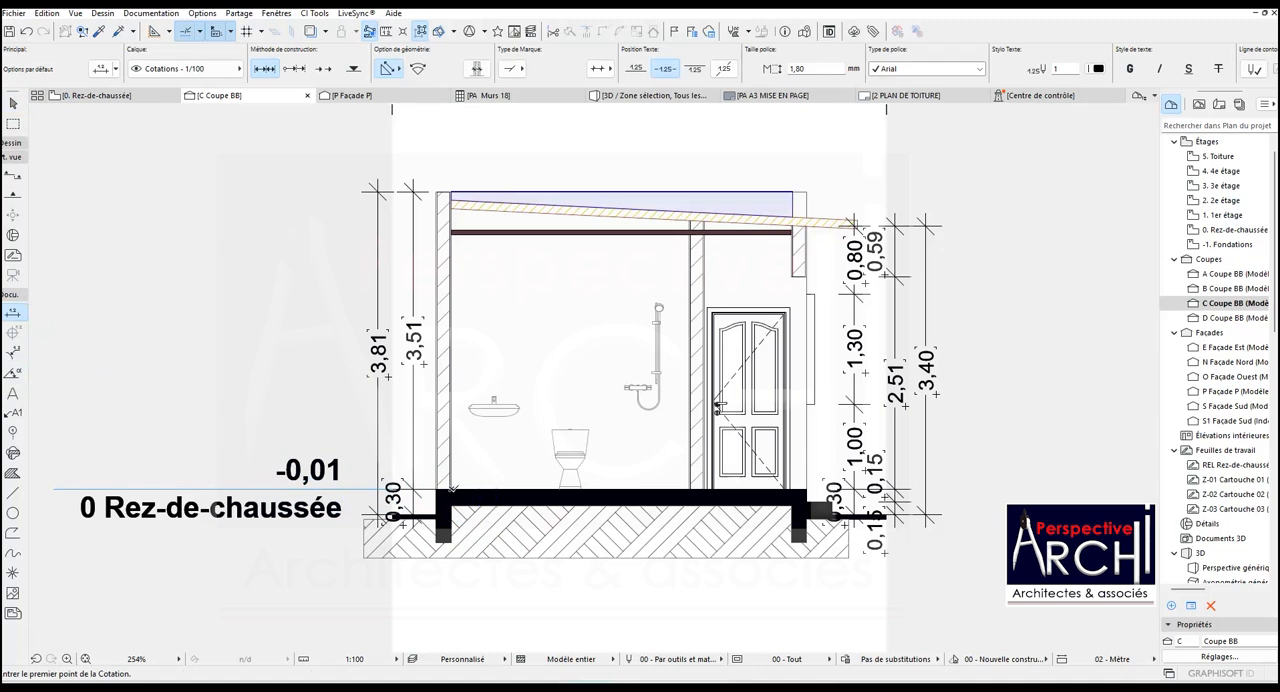
- Add an interior vertical dimension chain near the washbasin through the floor, both faces of the ceiling and the roof underside
click(452, 489)
scroll(456, 238, up, 5)
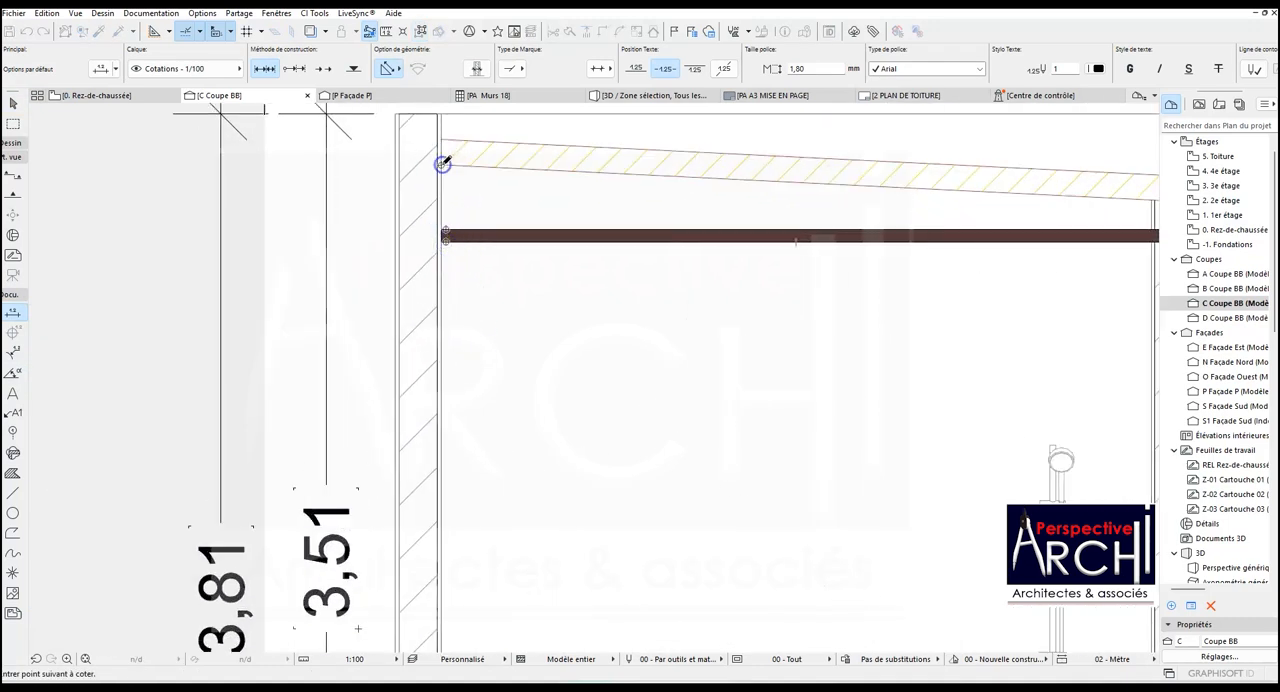
scroll(443, 163, down, 5)
double_click(462, 320)
click(487, 322)
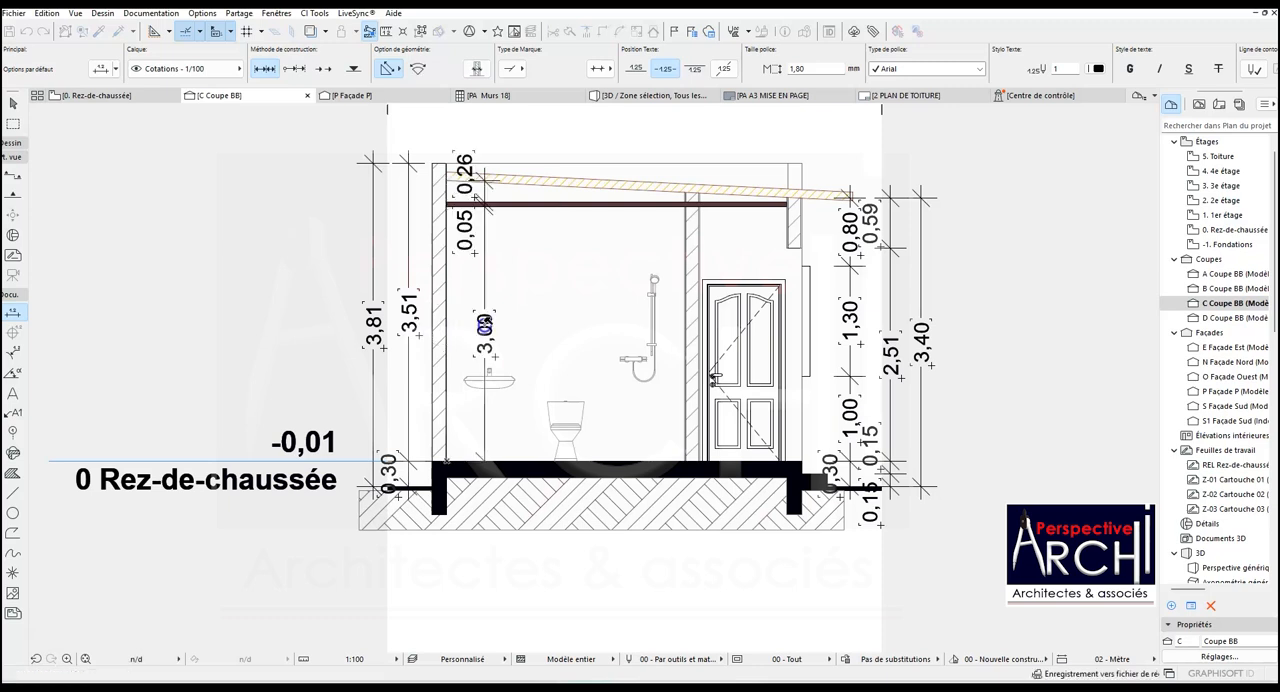
- Add a vertical floor-to-ceiling dimension inside the bathroom, beside the partition wall
scroll(543, 340, down, 2)
scroll(622, 355, up, 2)
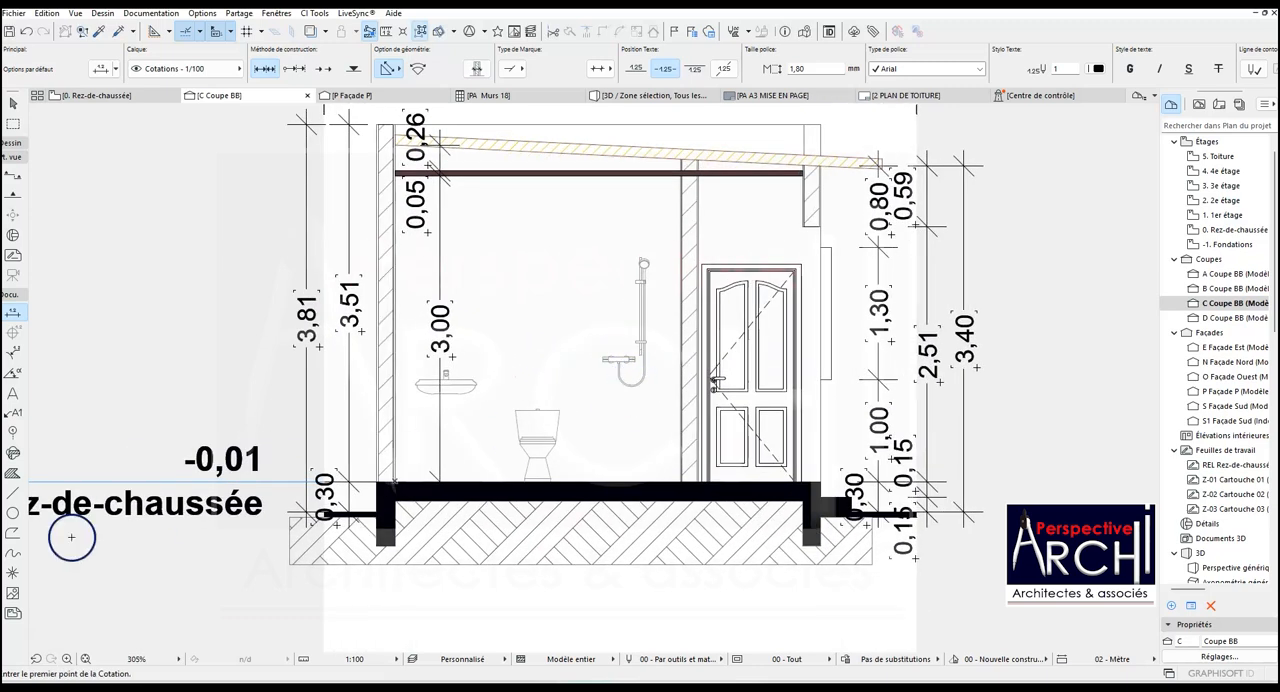
click(678, 480)
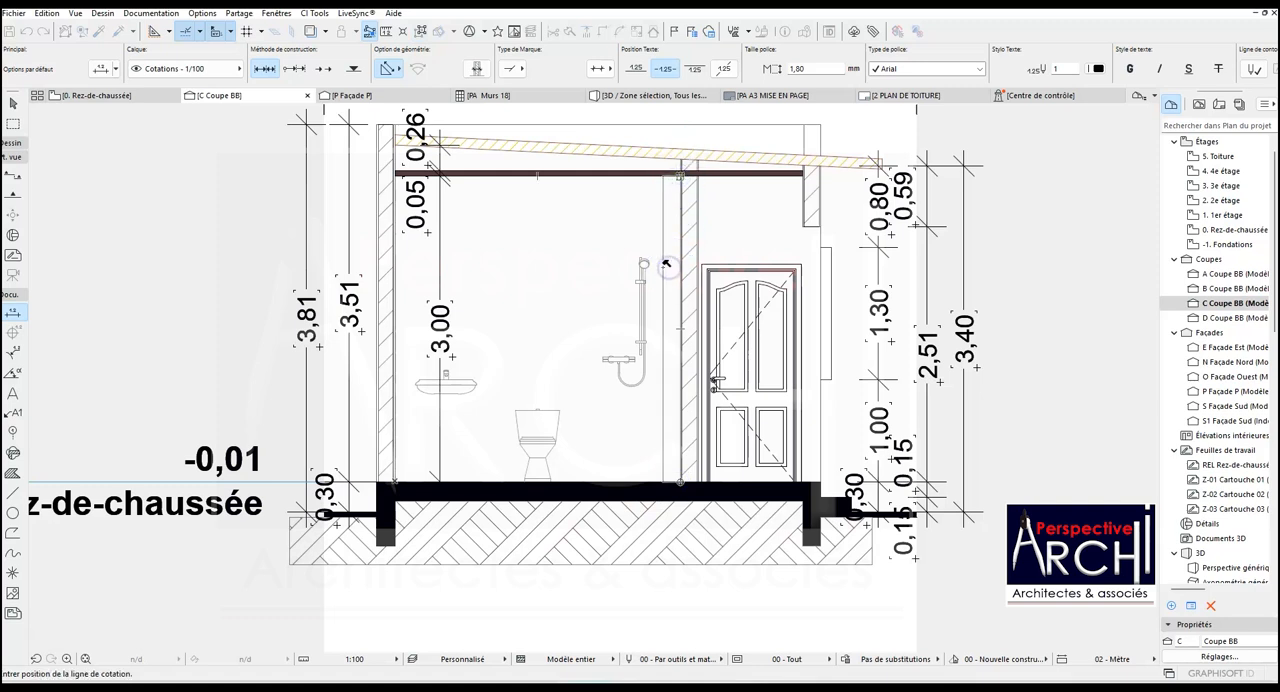
click(666, 263)
- Add a vertical dimension chain in the door space through the floor, door top, underside of the upper wall piece and ceiling underside
scroll(776, 470, up, 2)
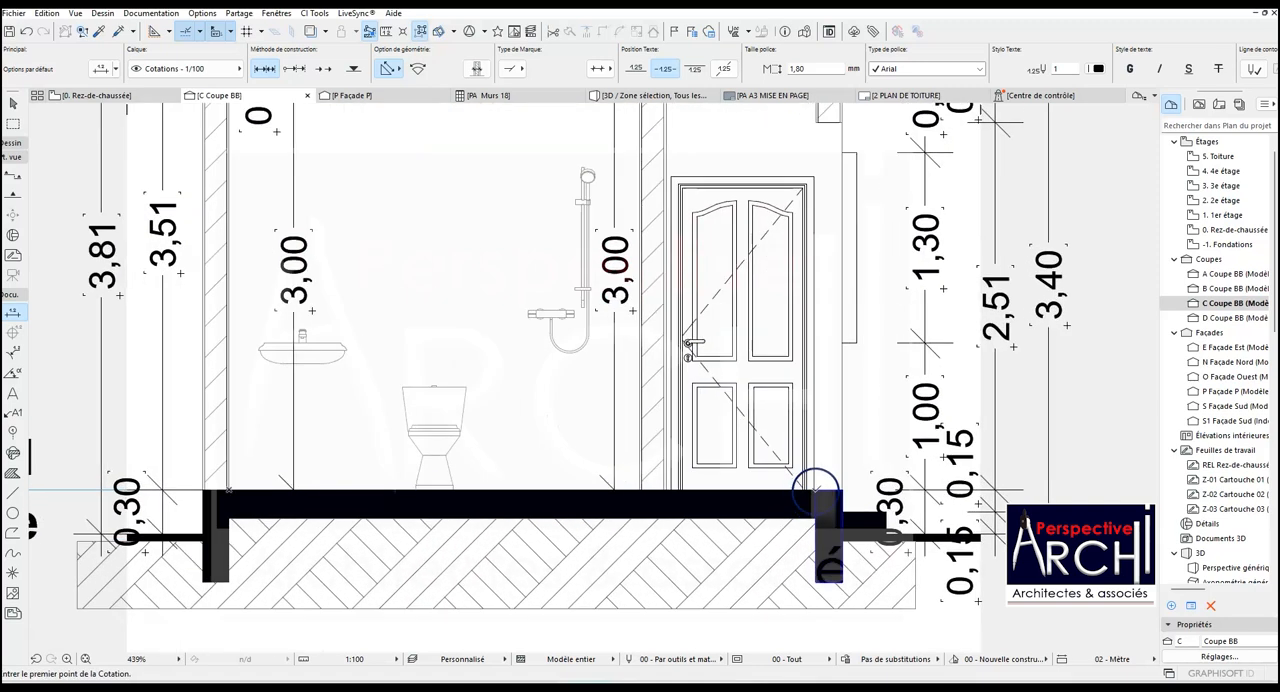
click(816, 489)
scroll(816, 184, down, 3)
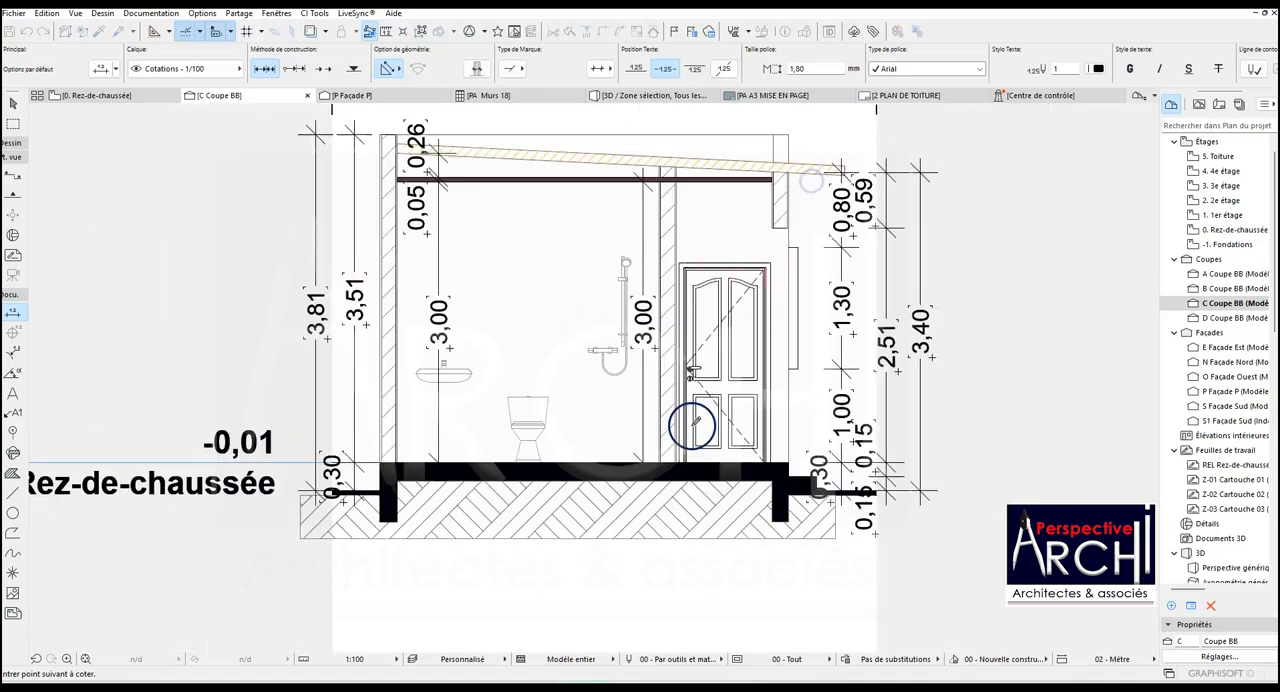
click(768, 261)
click(767, 208)
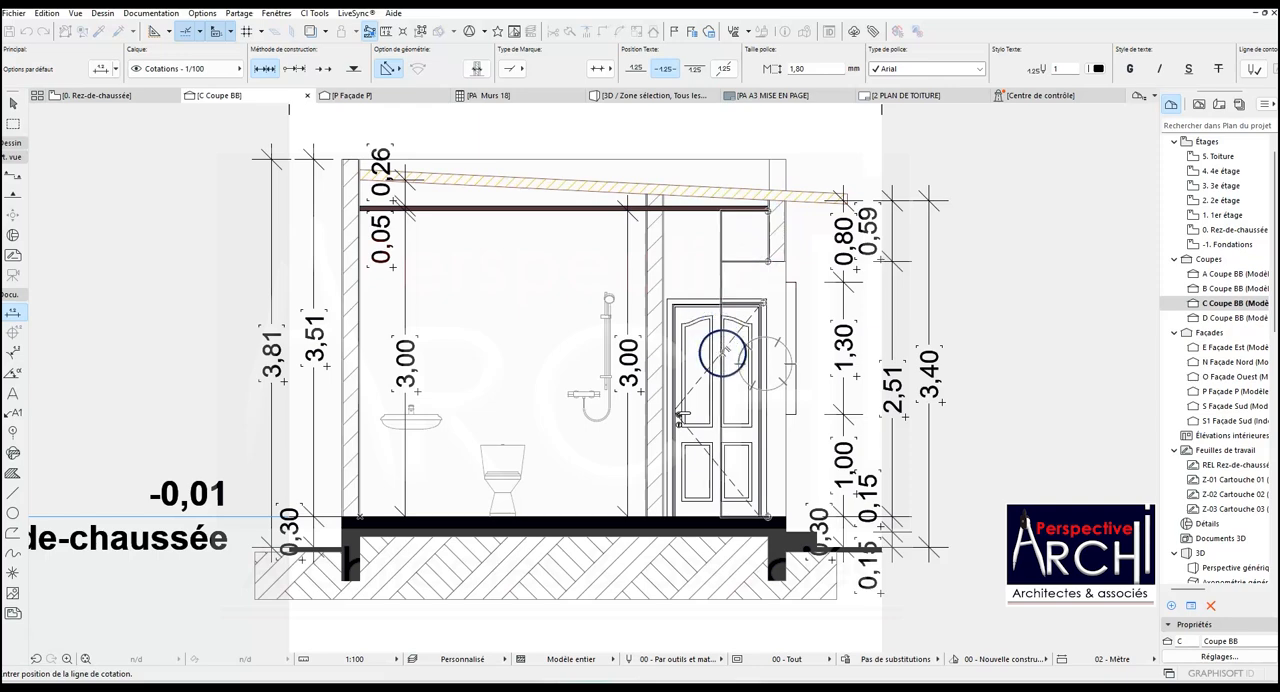
click(705, 354)
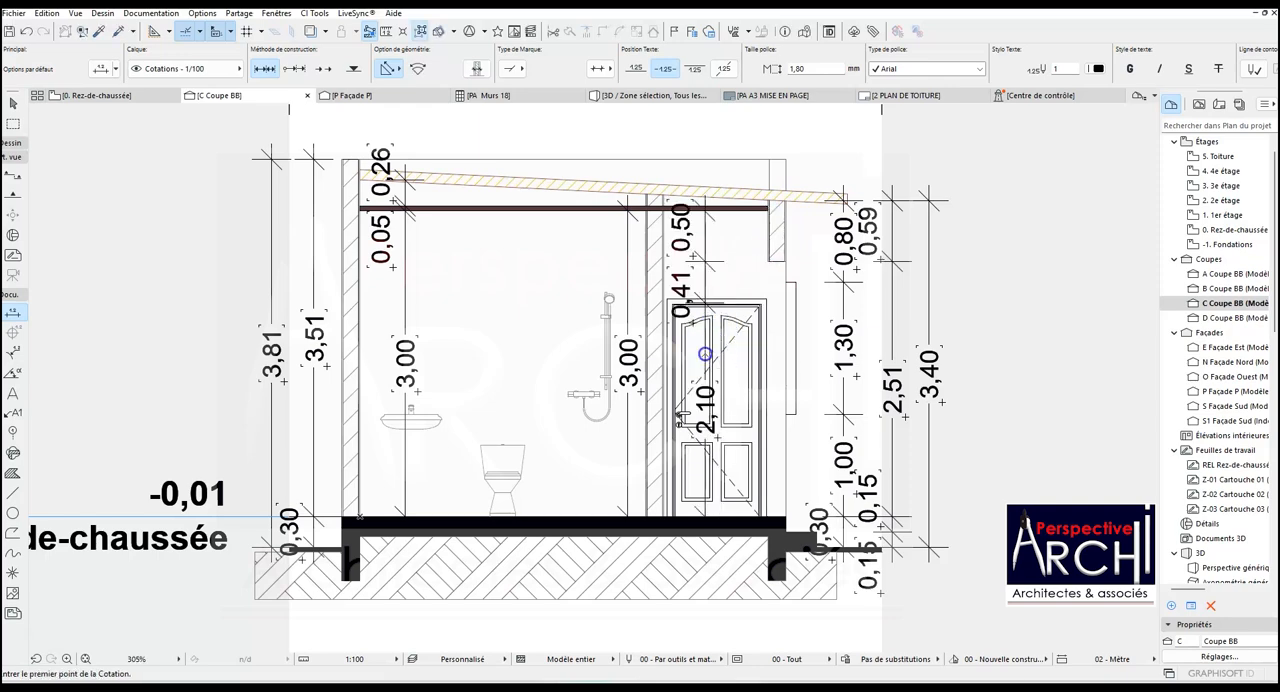
- Examine the height and base settings of the overlapping upper wall pieces on the door side
scroll(703, 350, down, 3)
scroll(687, 322, up, 4)
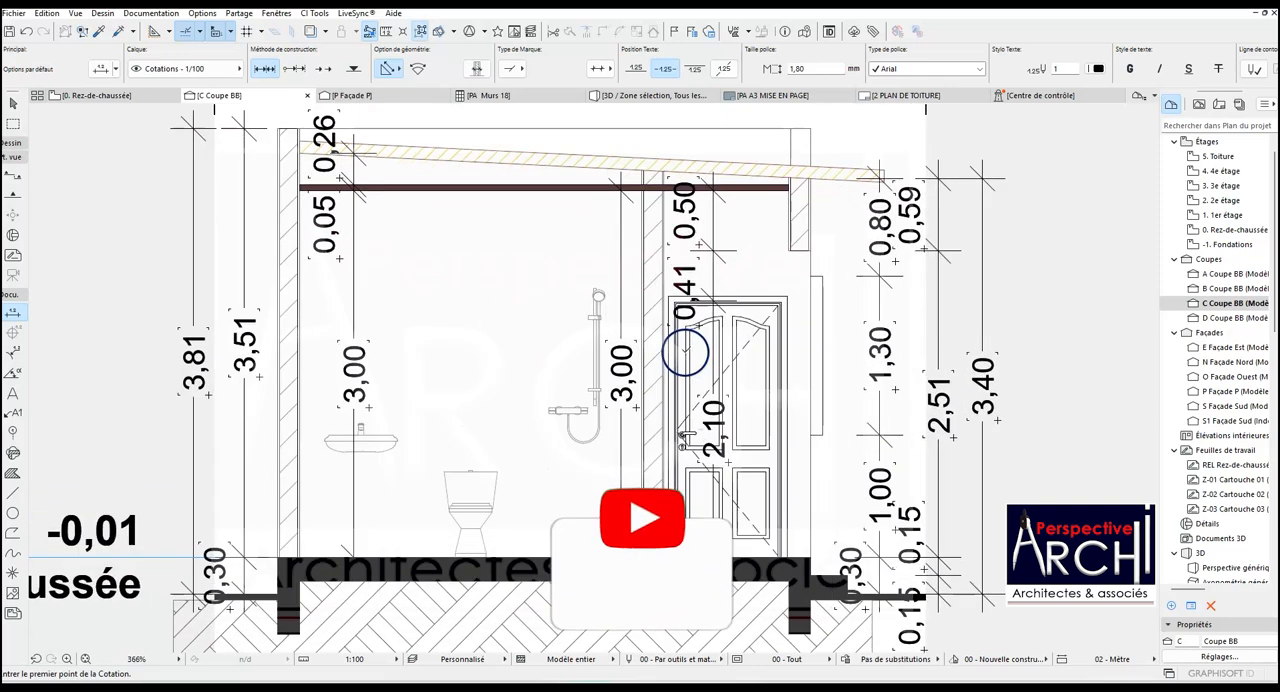
scroll(686, 310, down, 2)
scroll(700, 290, up, 2)
scroll(712, 283, up, 2)
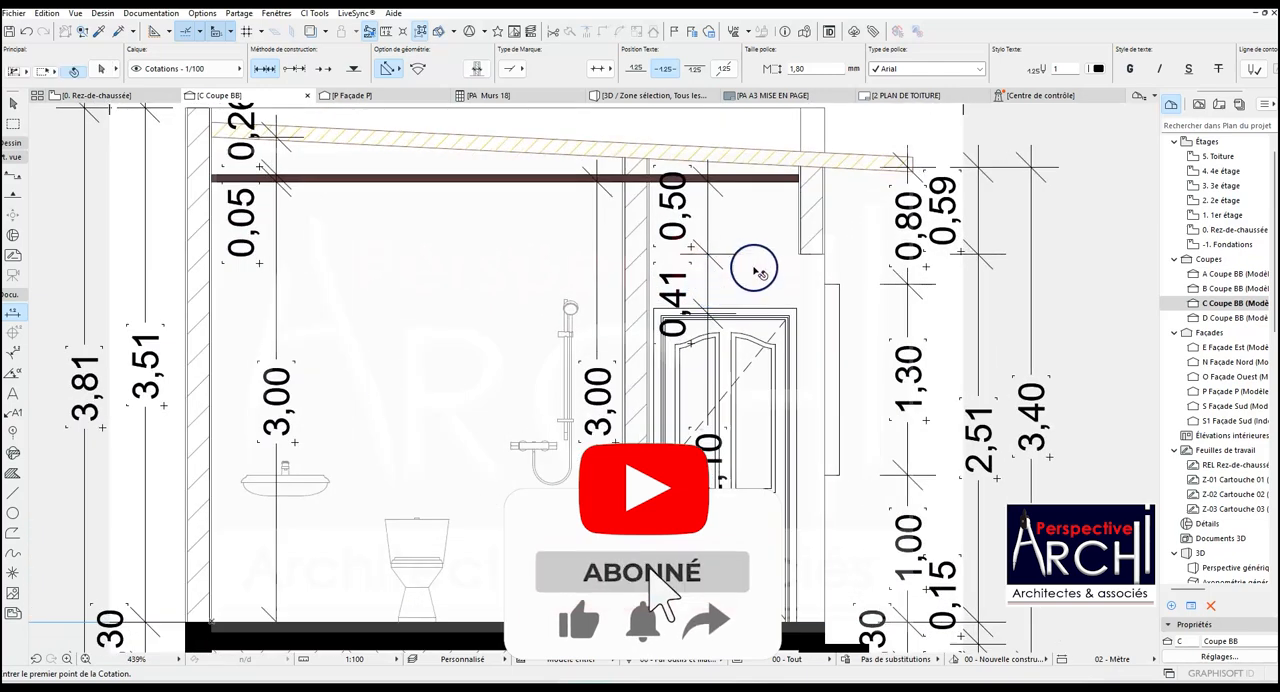
click(806, 256)
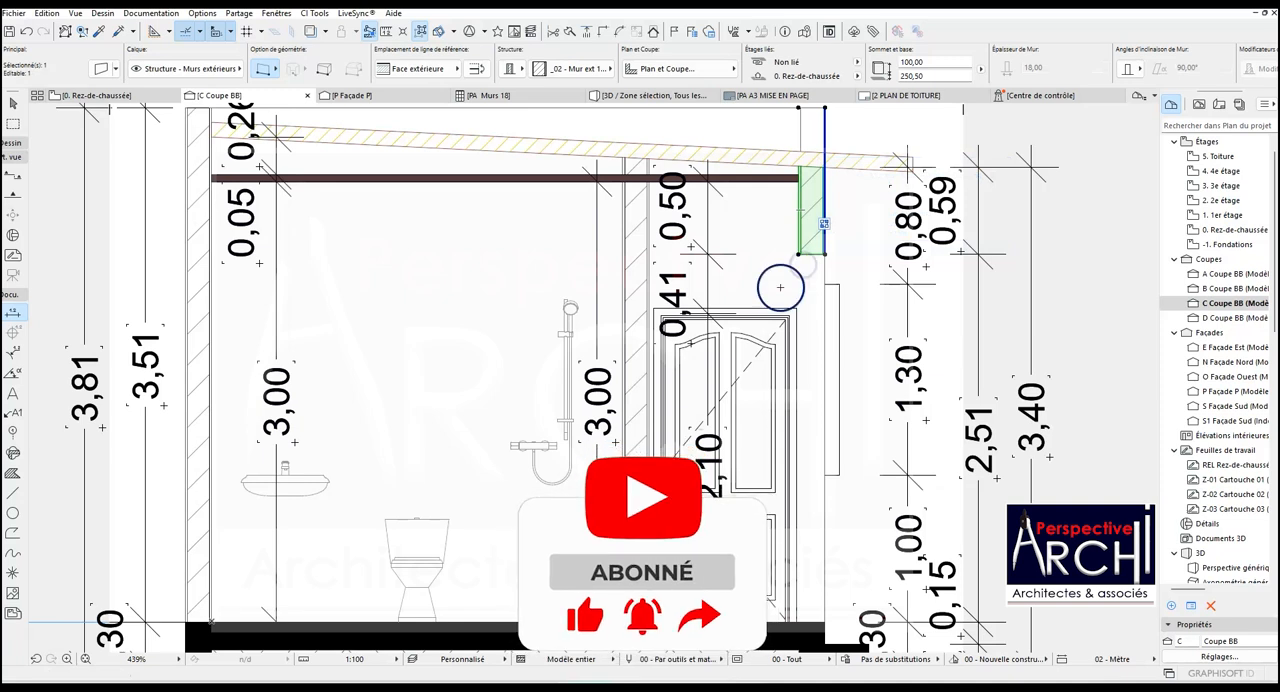
scroll(745, 296, down, 2)
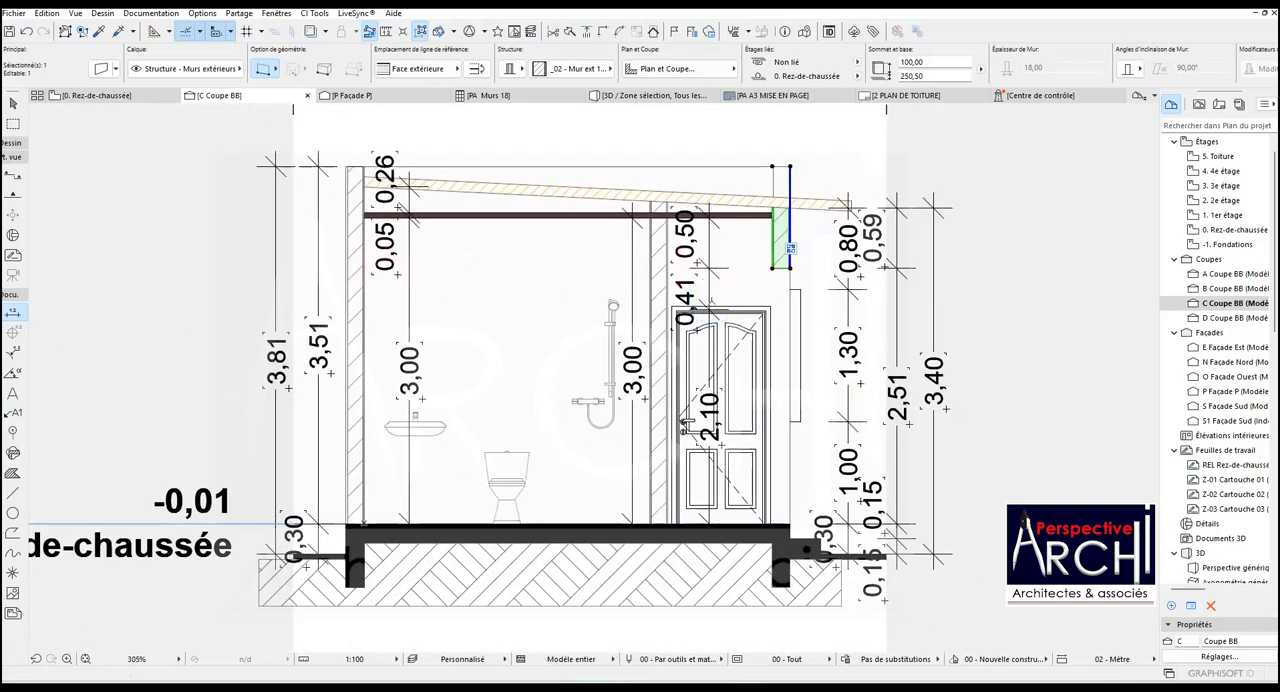
click(652, 350)
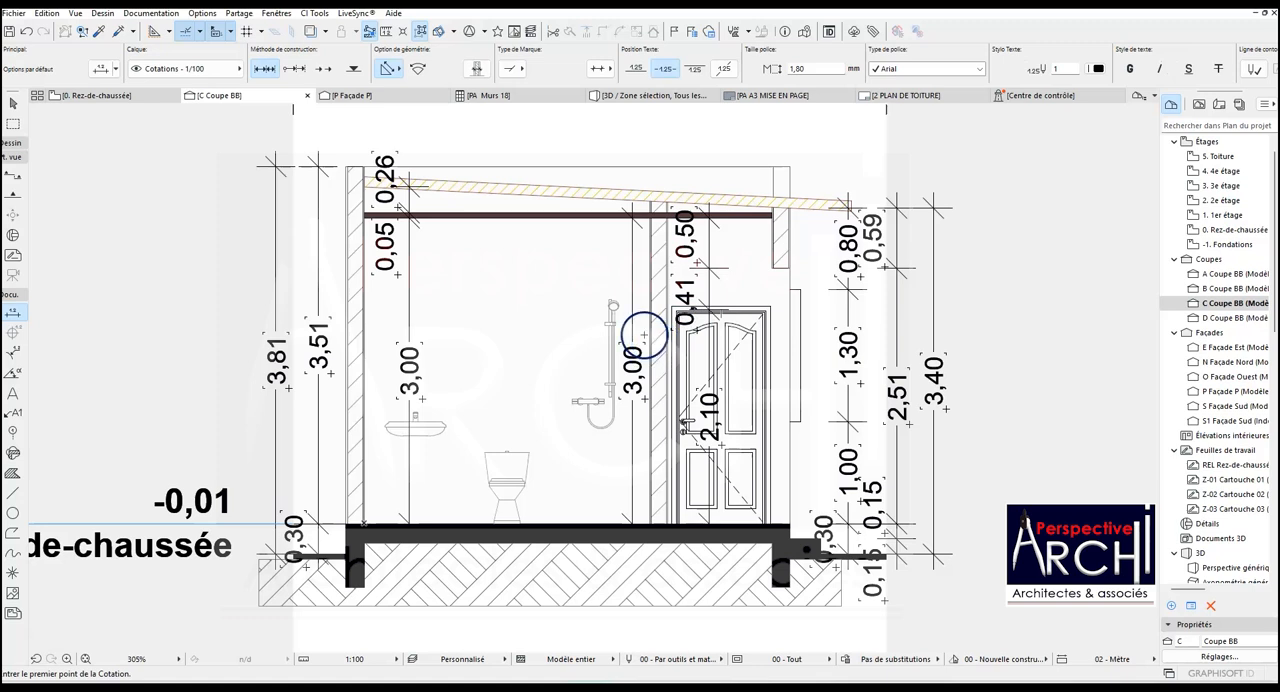
scroll(644, 335, up, 2)
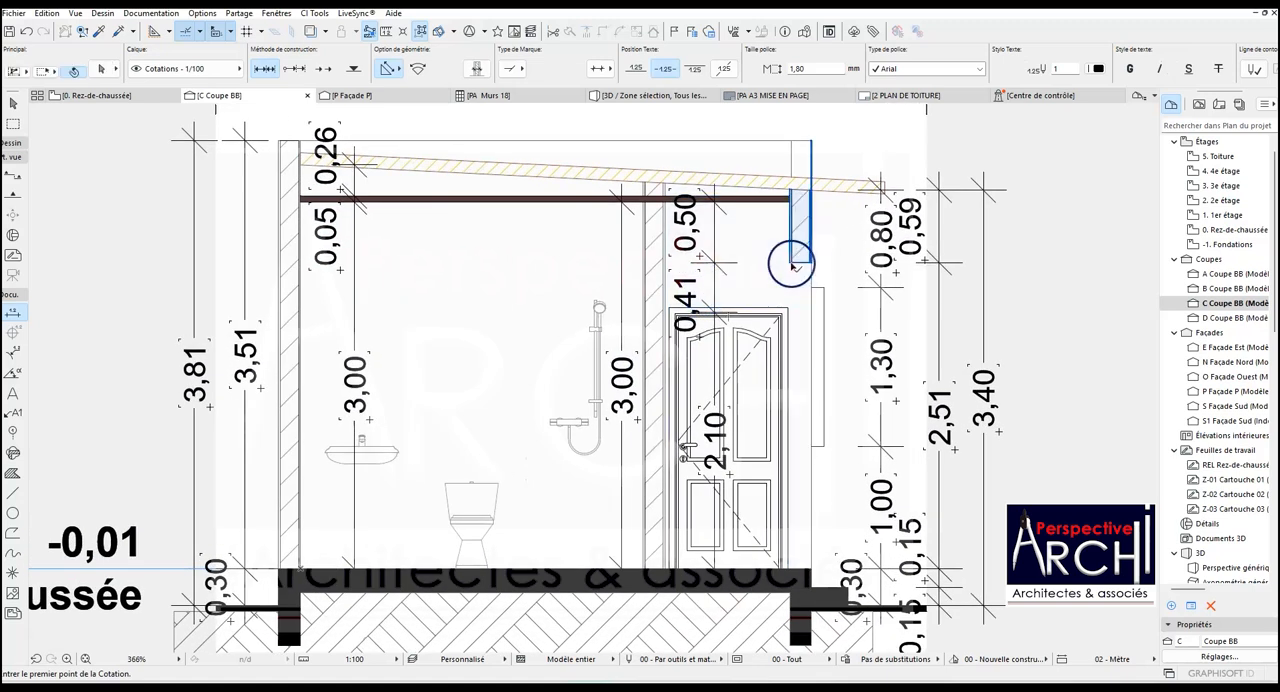
click(792, 265)
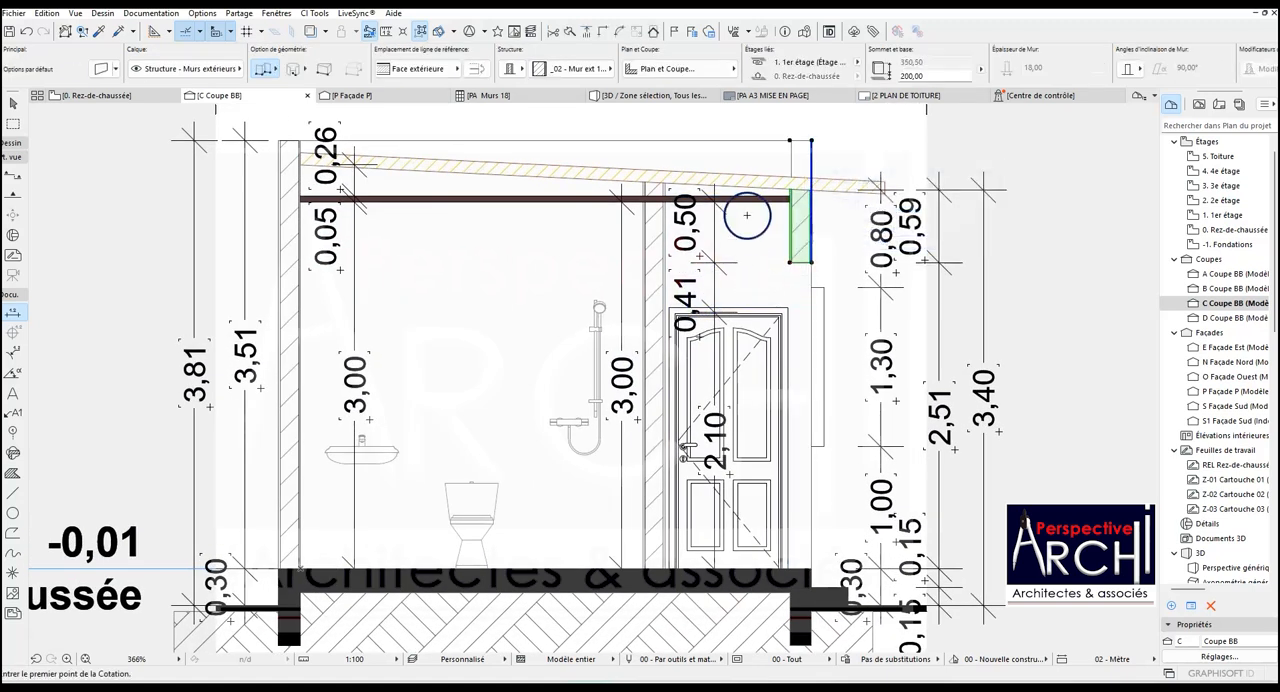
- Clear the wall selection, return to the ground floor plan and open section A from its marker with the current view settings
key(Escape)
key(Escape)
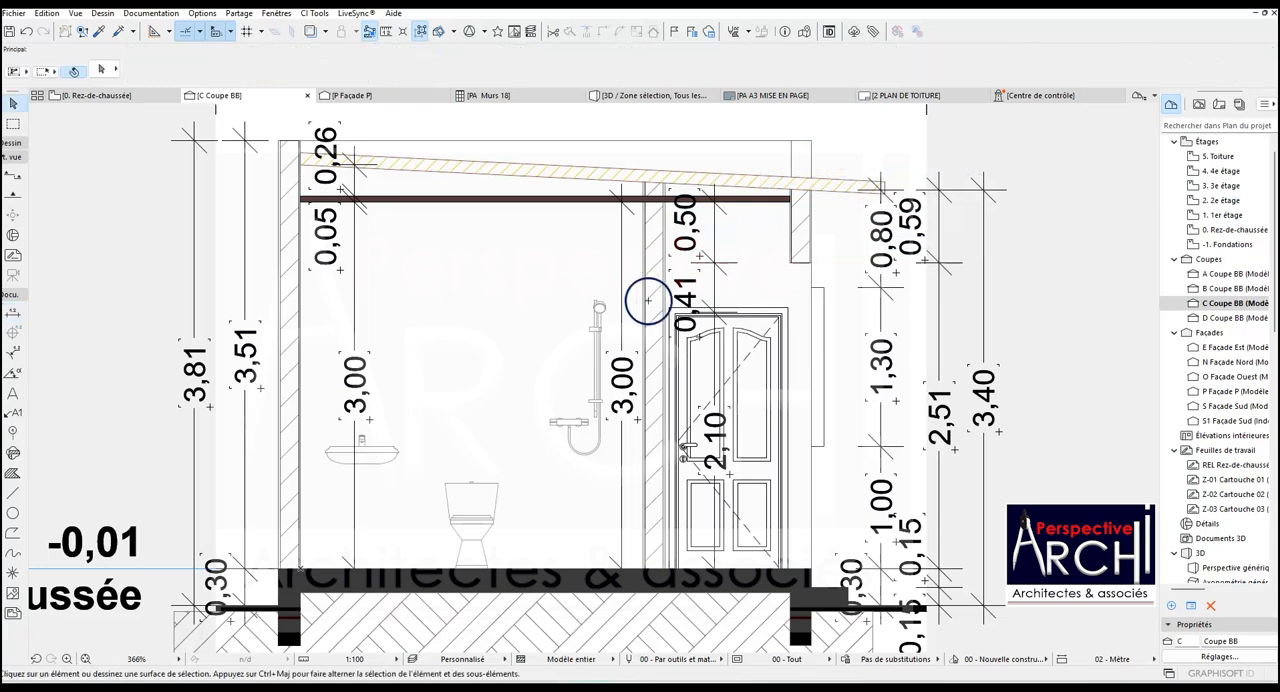
scroll(723, 332, up, 3)
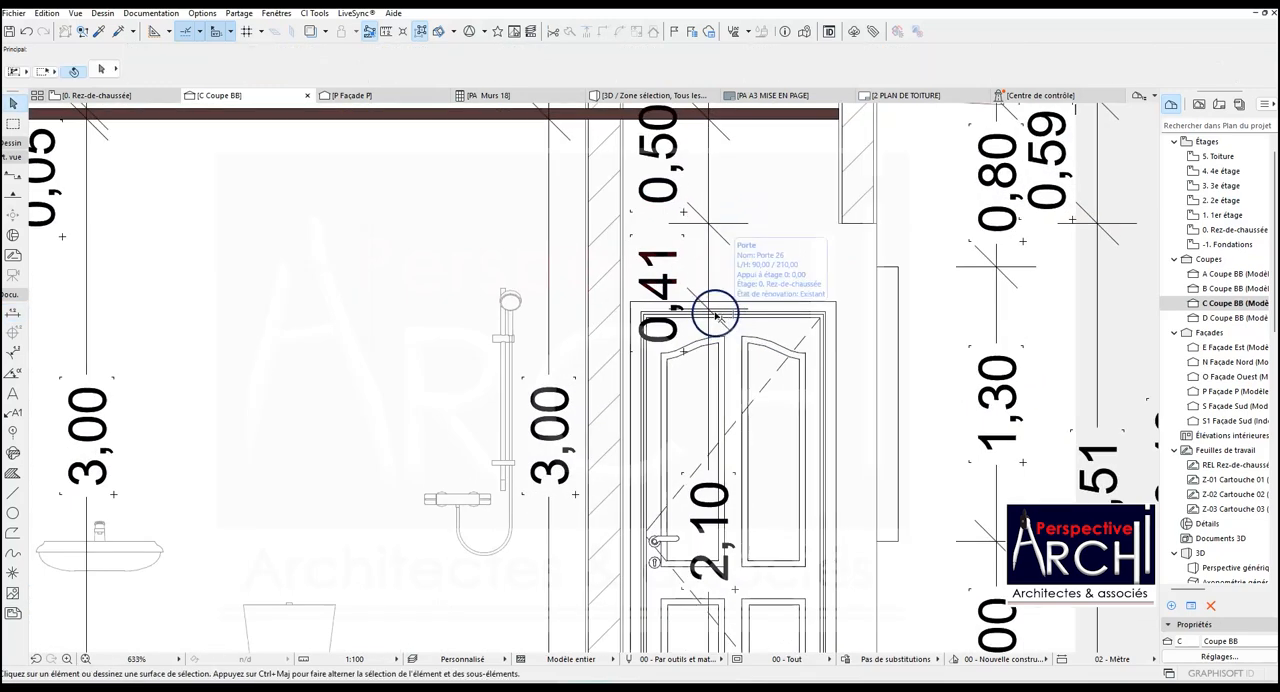
scroll(705, 270, down, 5)
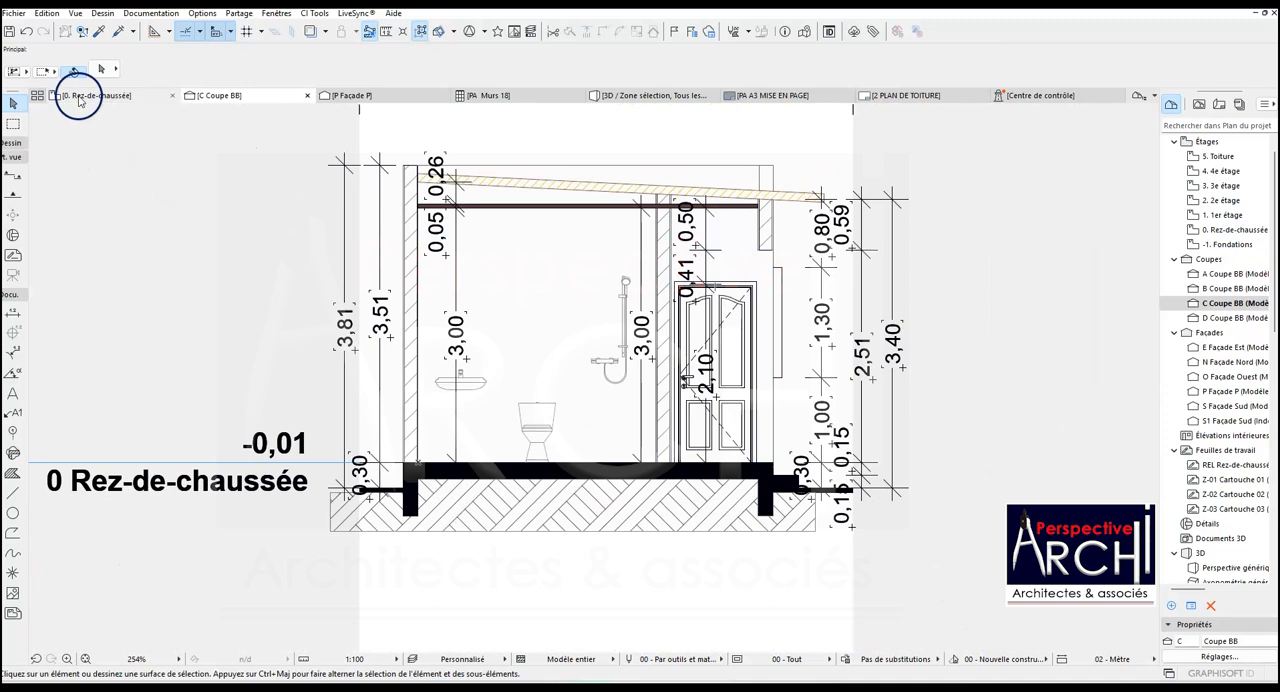
click(66, 95)
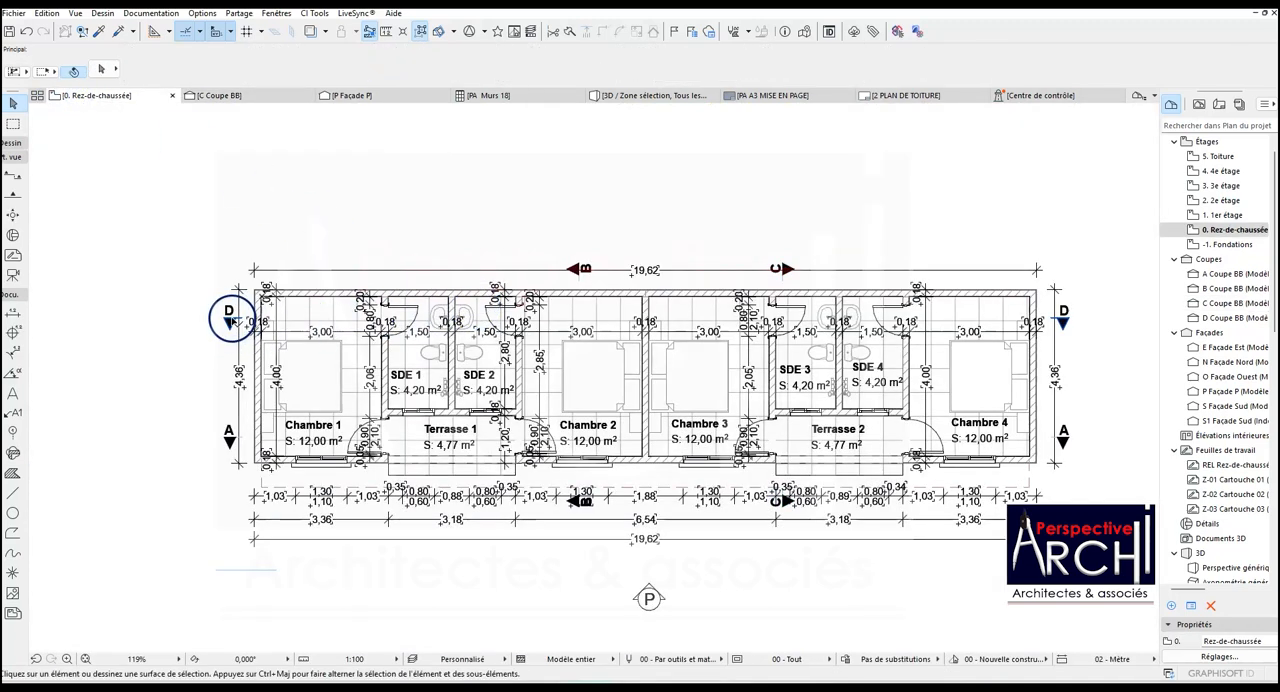
right_click(233, 318)
click(238, 399)
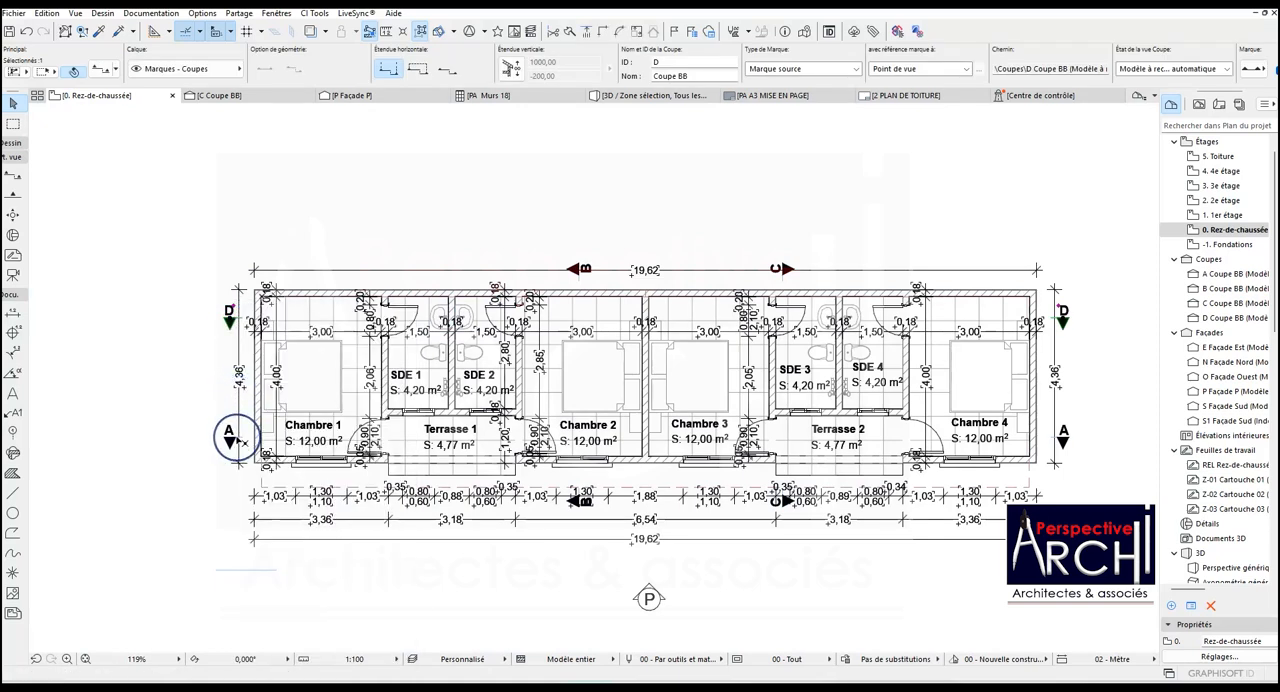
key(Escape)
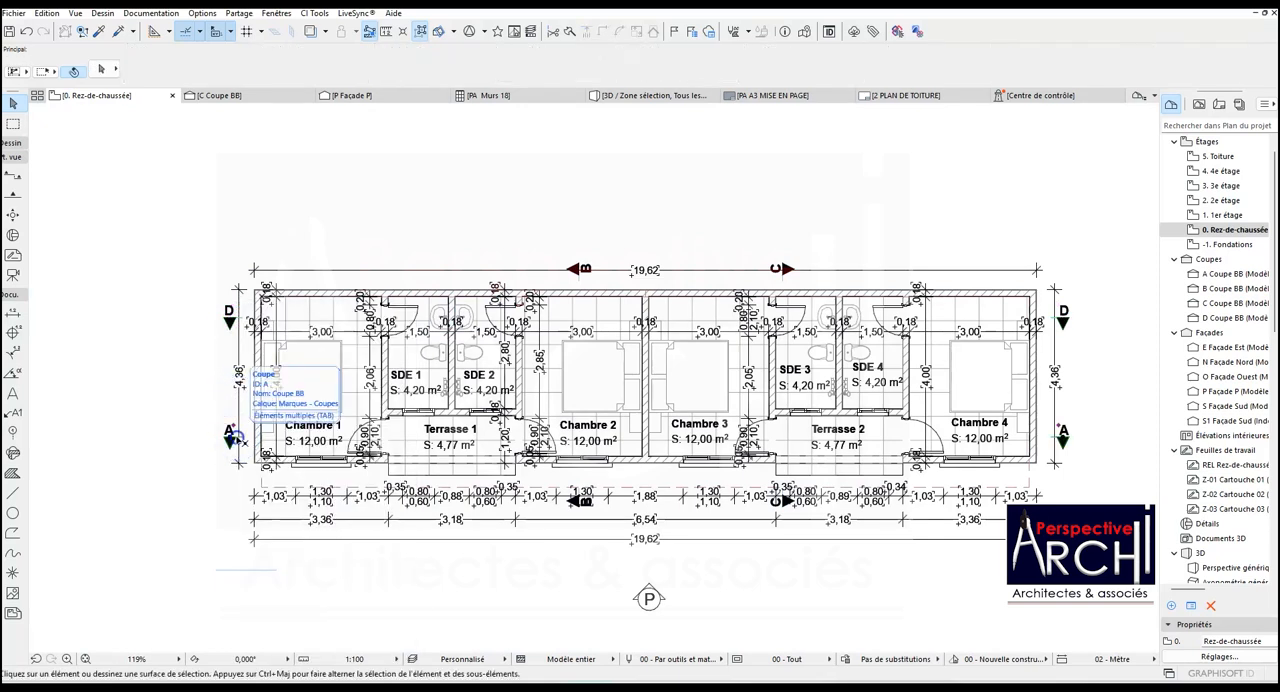
click(233, 437)
right_click(233, 437)
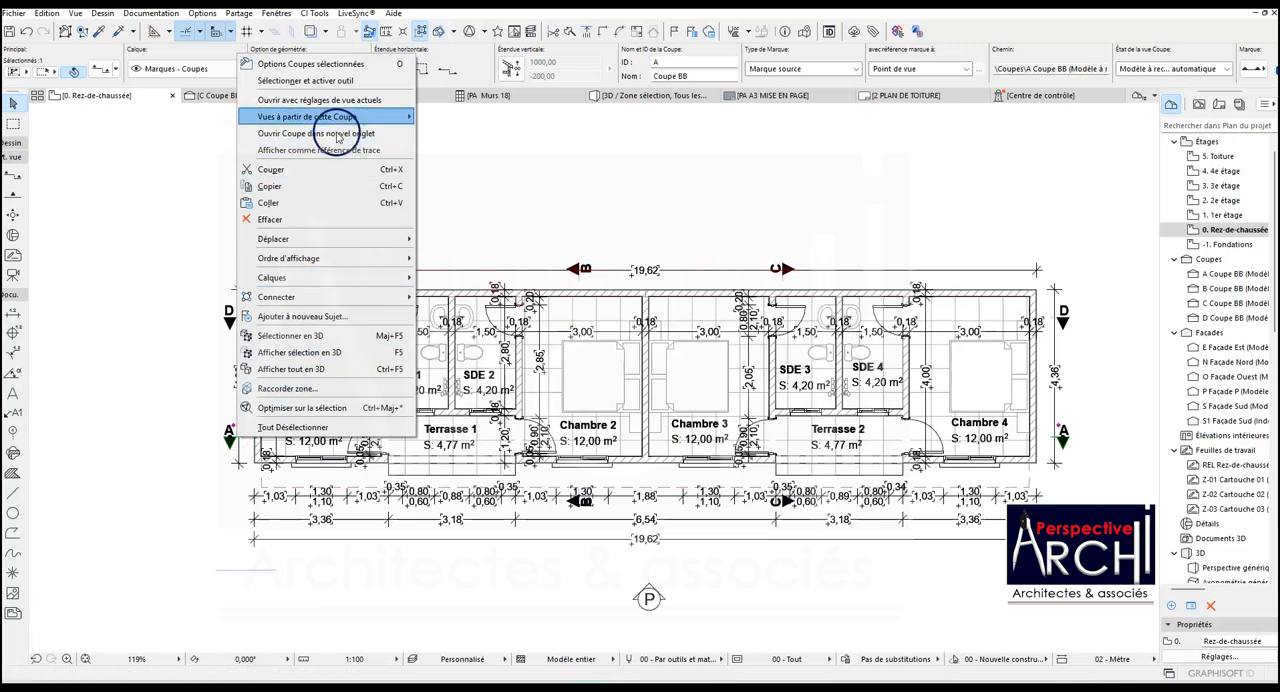
click(340, 99)
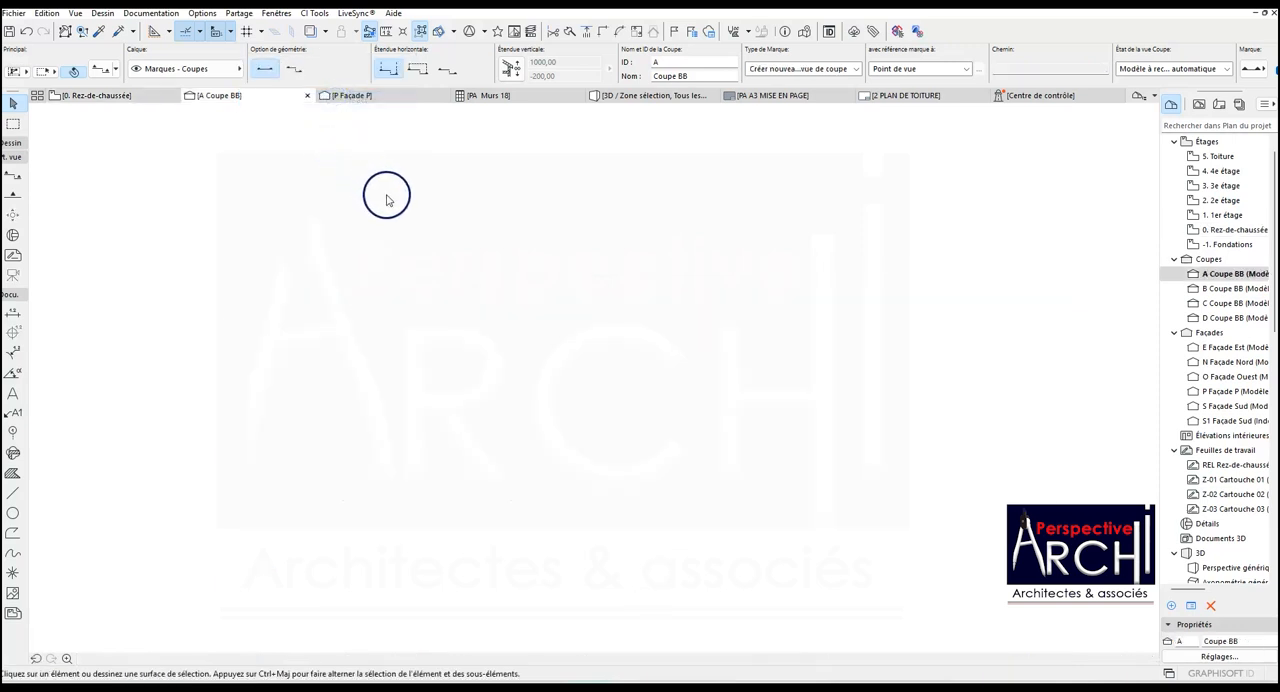
- Paste the copied earth hatching and end foundation beneath the slab at the right end of section A
scroll(460, 295, down, 2)
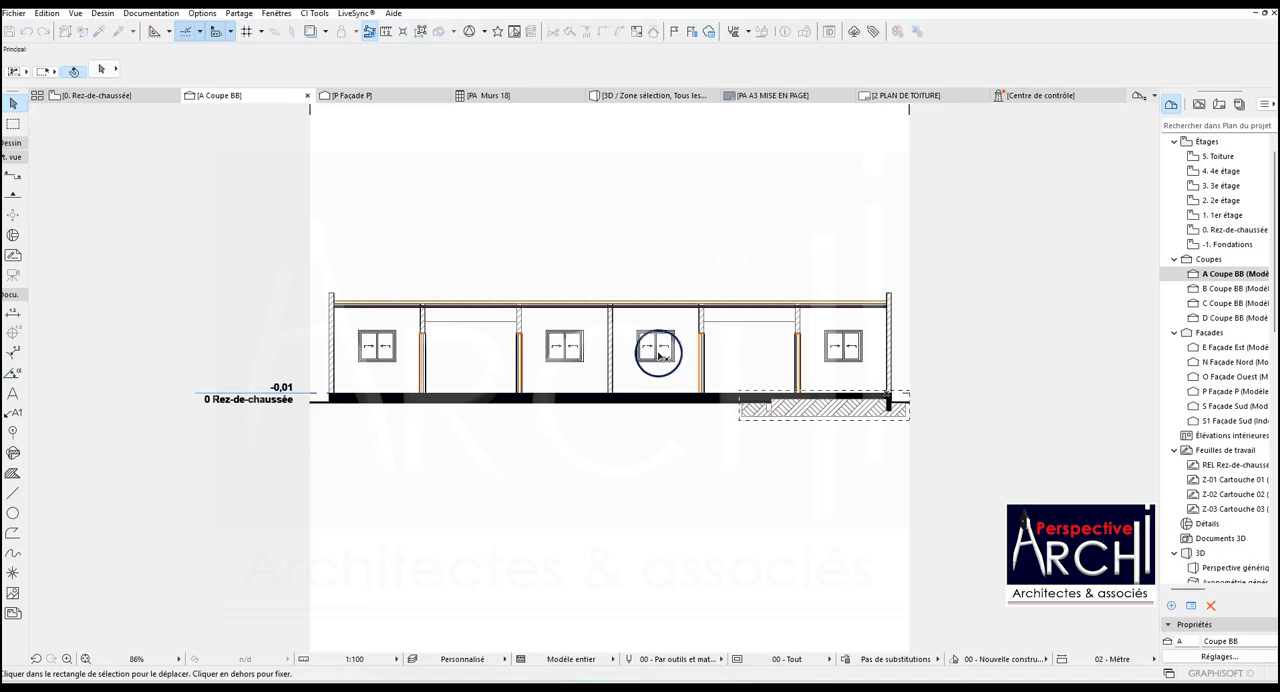
scroll(940, 405, up, 1)
scroll(749, 470, up, 4)
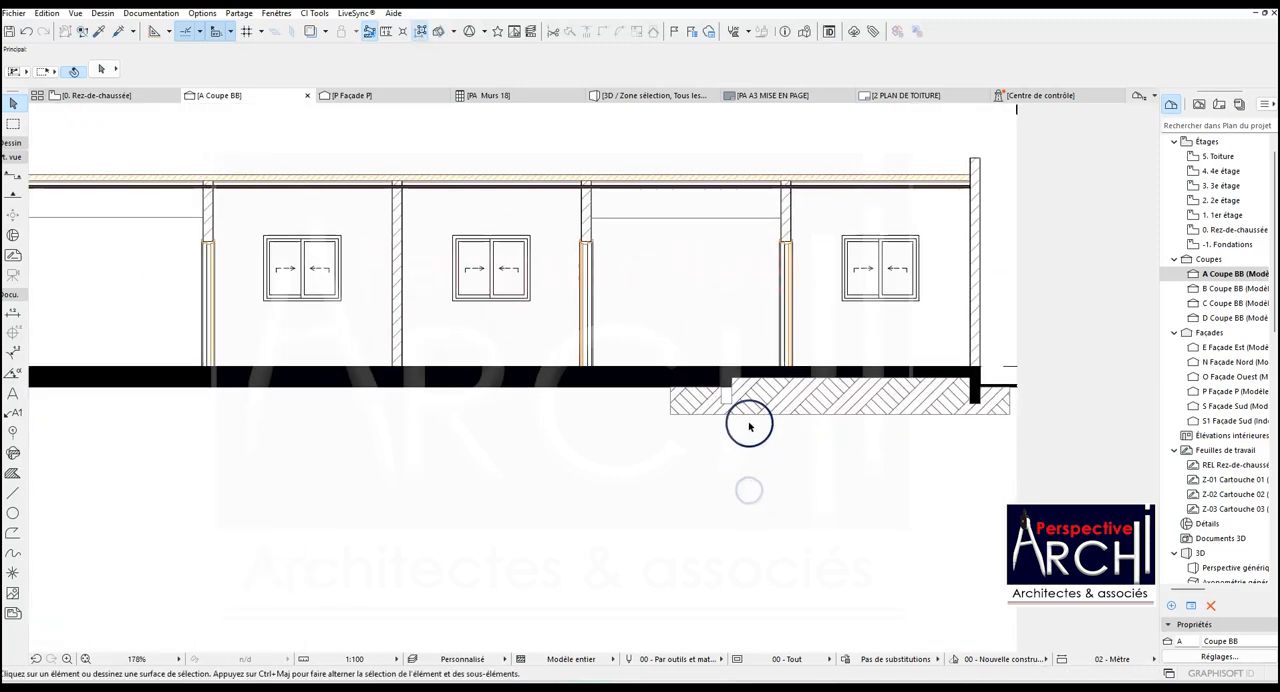
- Shift both sides of the foundation notch in the earth hatch under the door wall between the terrace and the rightmost bedroom
click(728, 378)
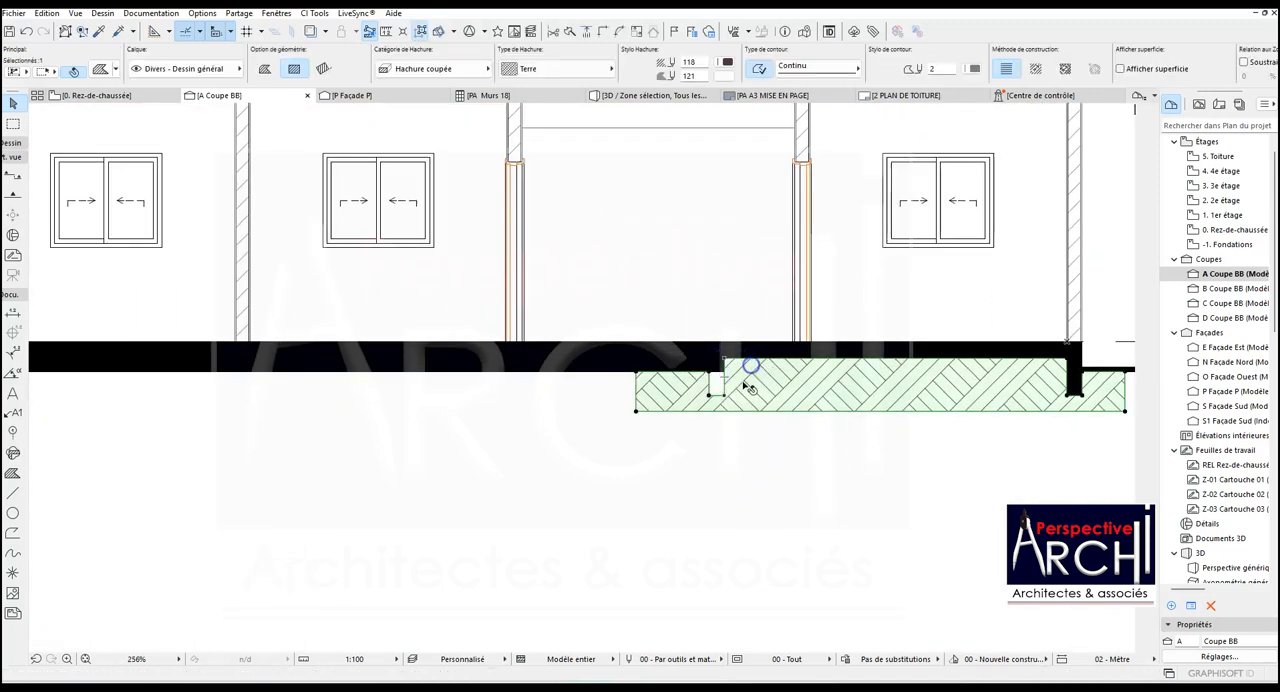
click(723, 378)
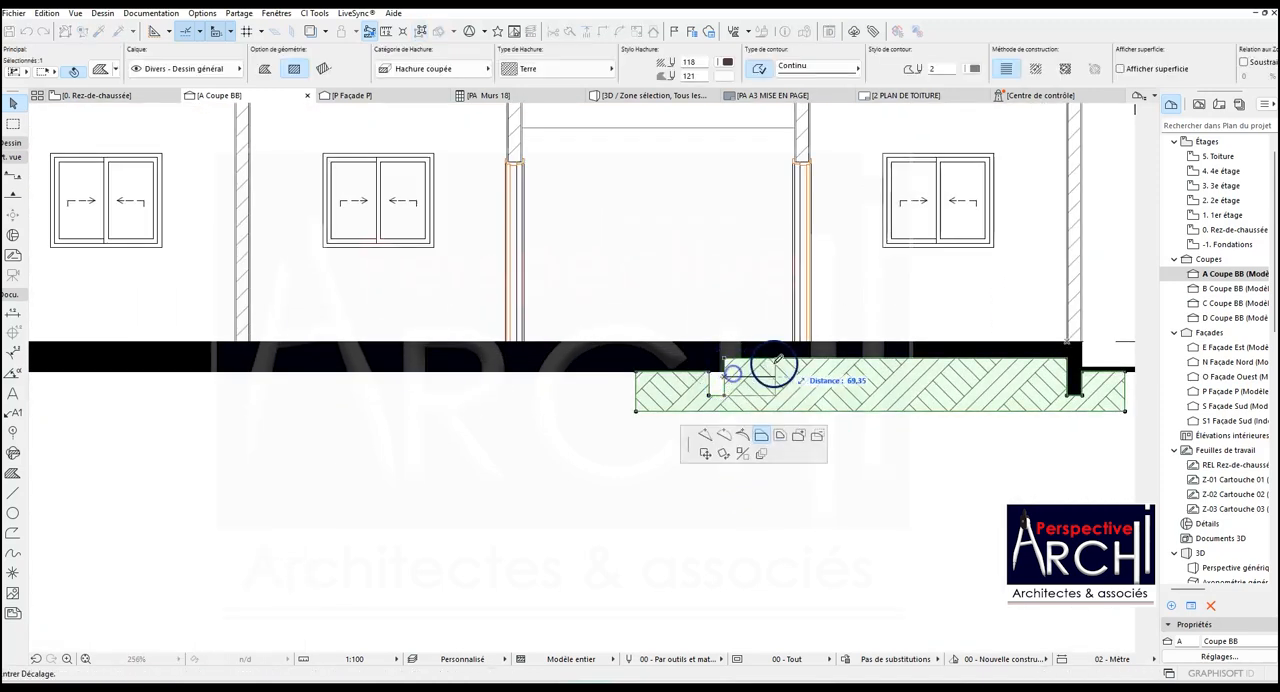
click(809, 160)
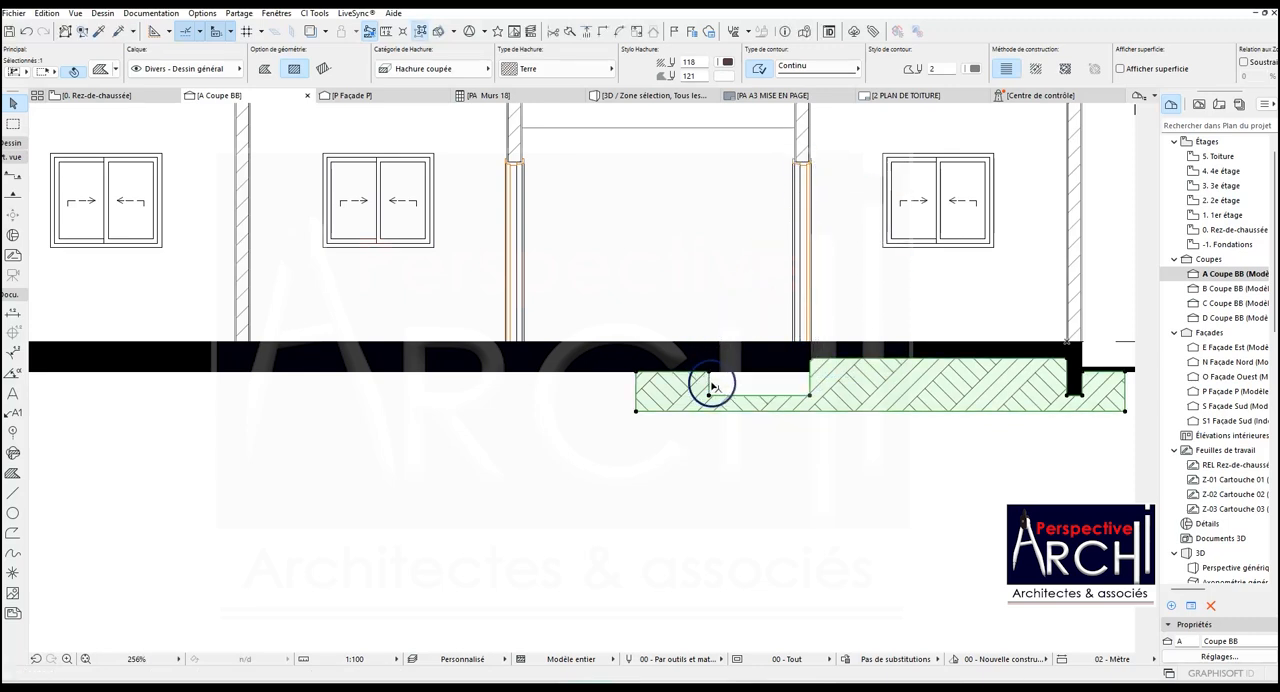
click(709, 385)
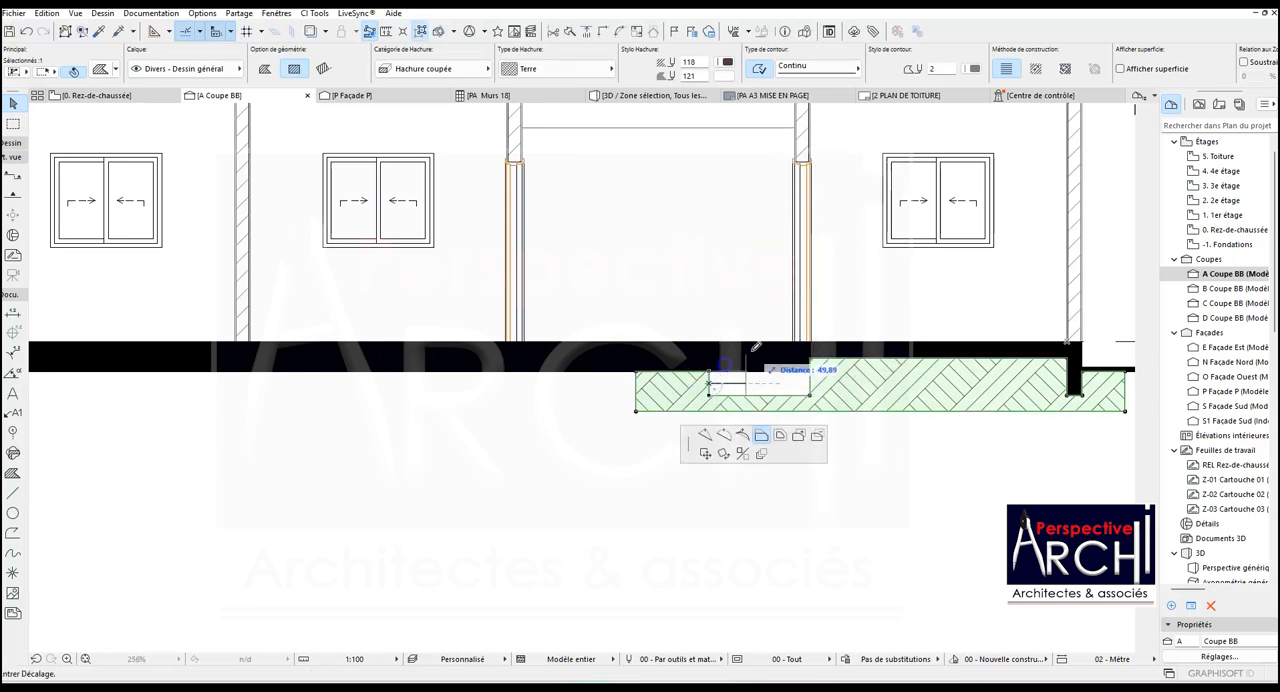
click(797, 158)
- Stretch the left edge of the earth hatch to the left limit of the section
scroll(800, 215, down, 3)
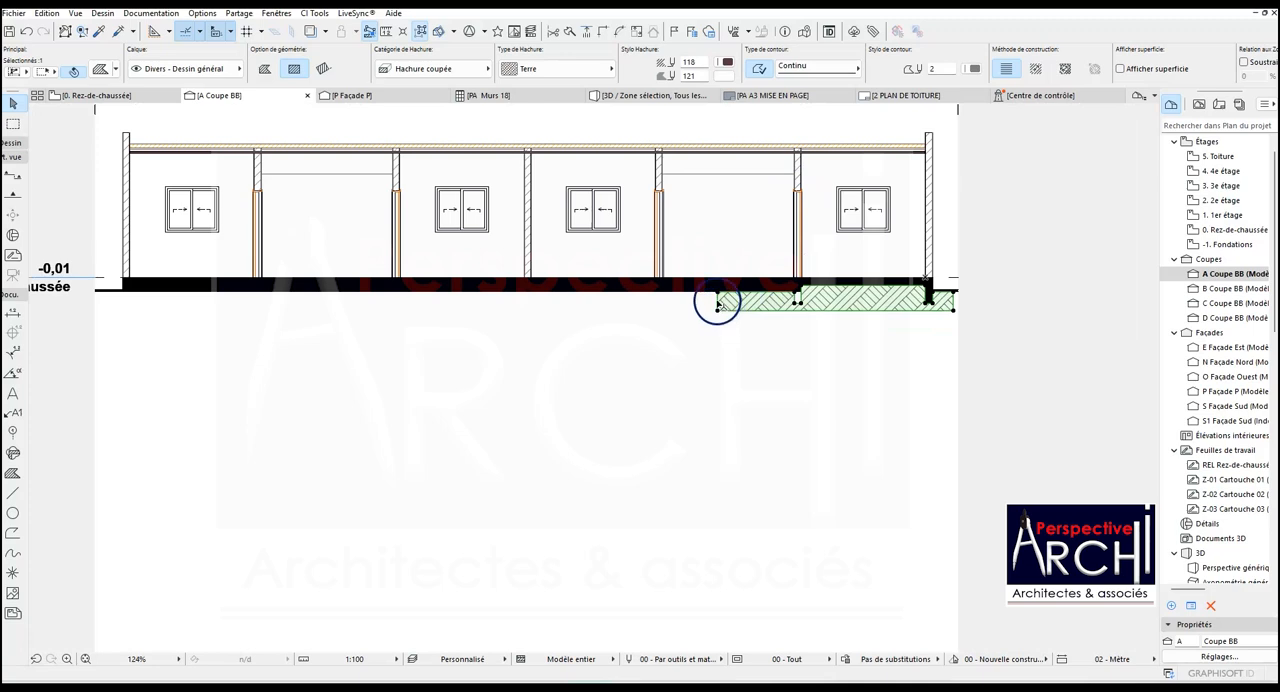
click(717, 303)
click(98, 298)
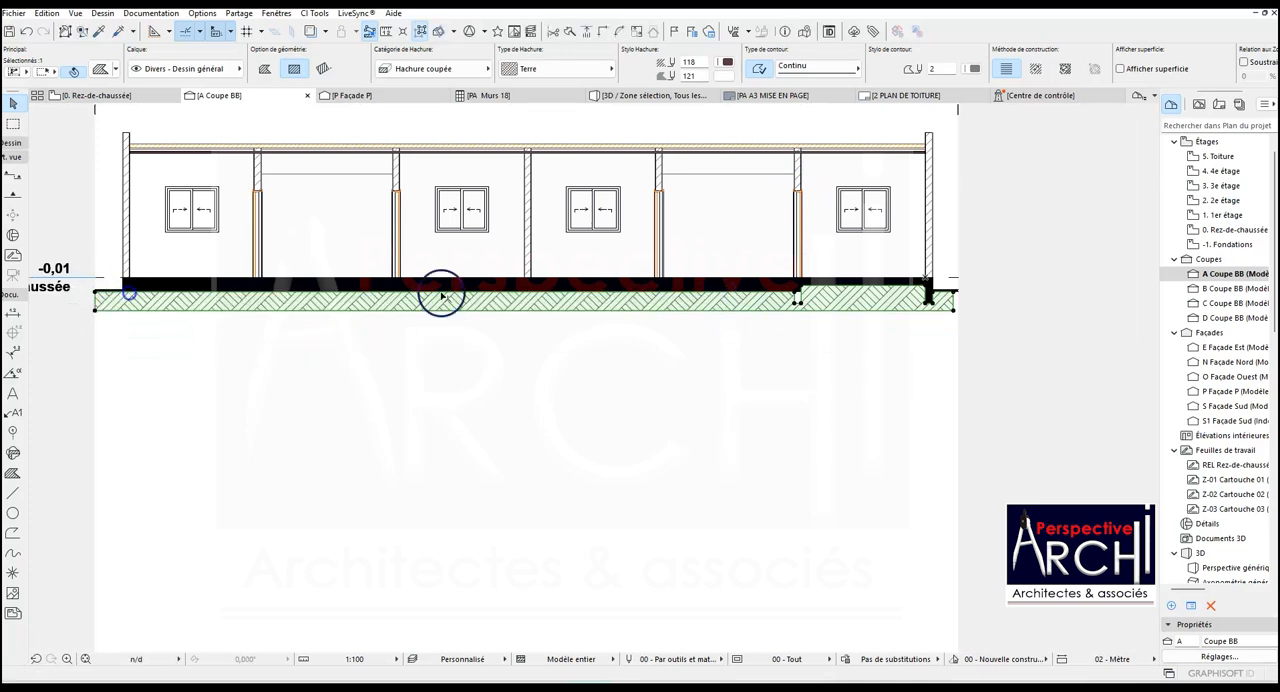
key(Escape)
- Copy the solid foundation hatch under the right end wall 318,00 to the left, beneath the nearest door wall
scroll(932, 284, up, 5)
click(925, 303)
key(Escape)
click(948, 361)
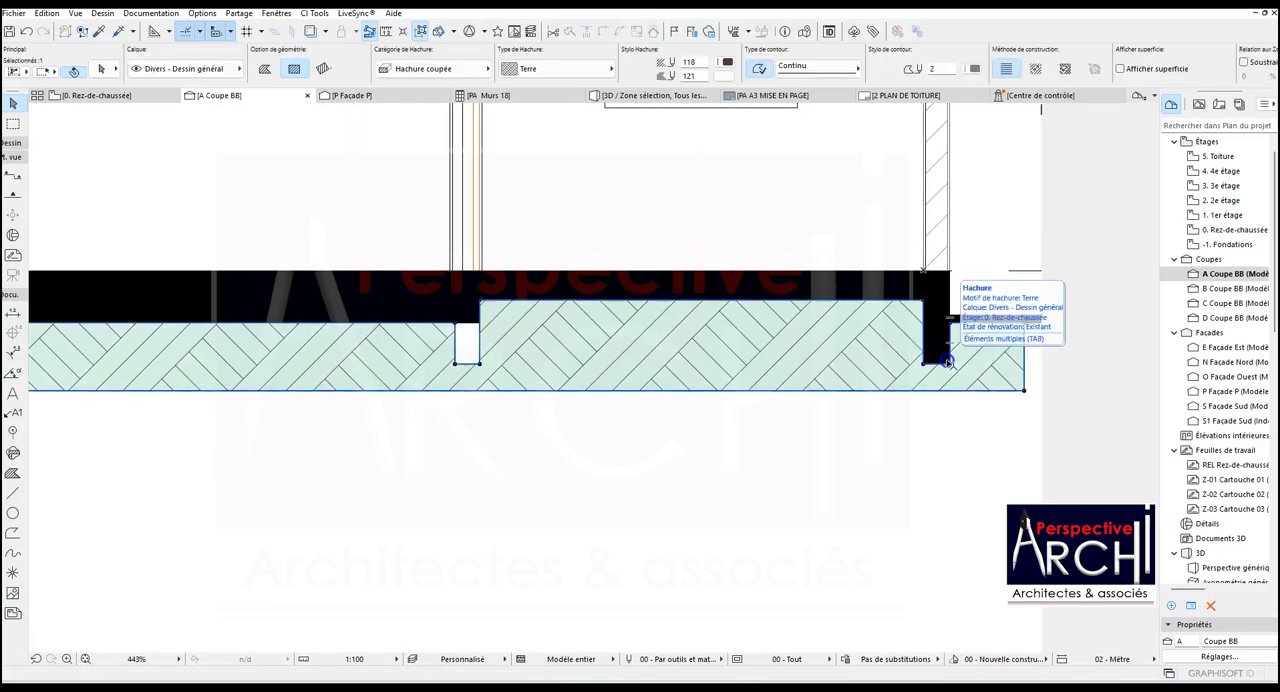
key(Escape)
key(Tab)
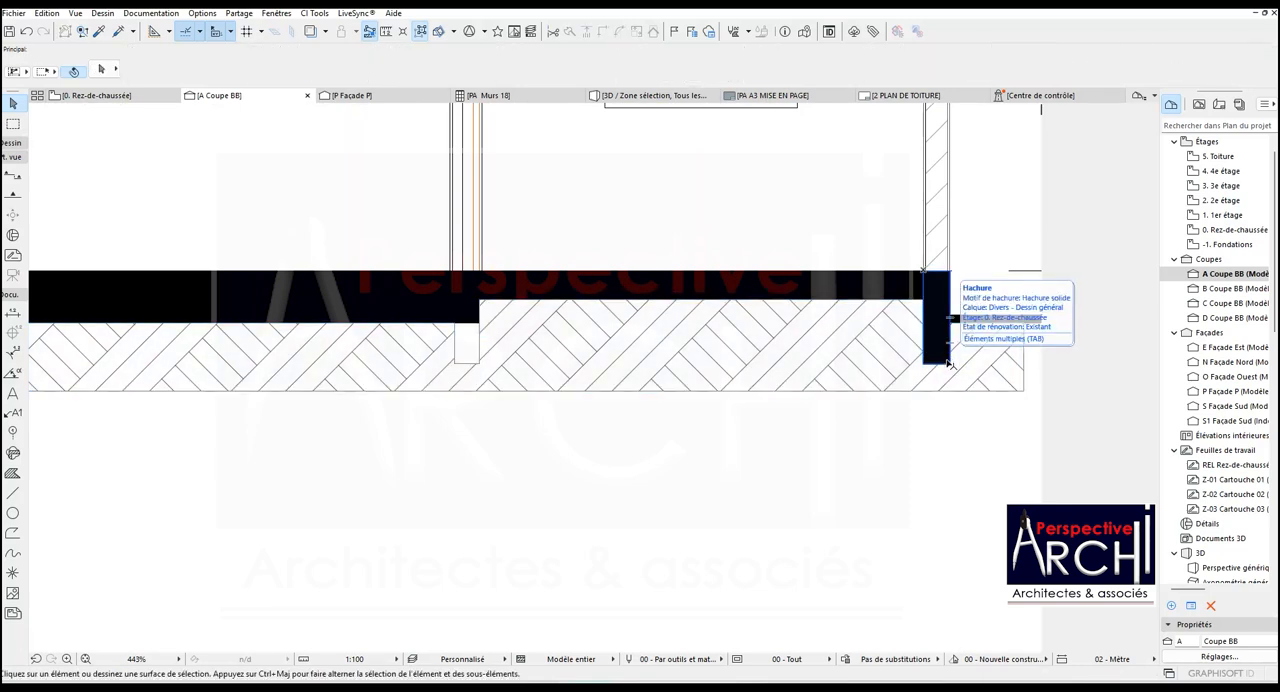
click(948, 361)
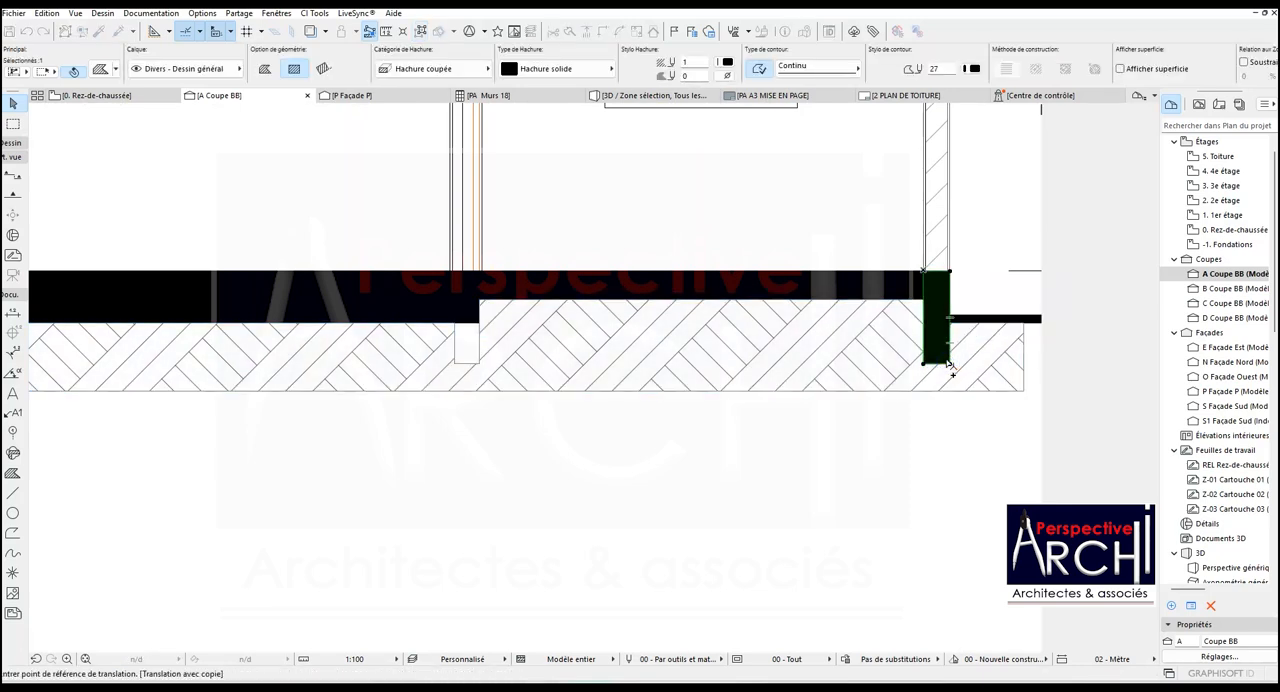
click(950, 273)
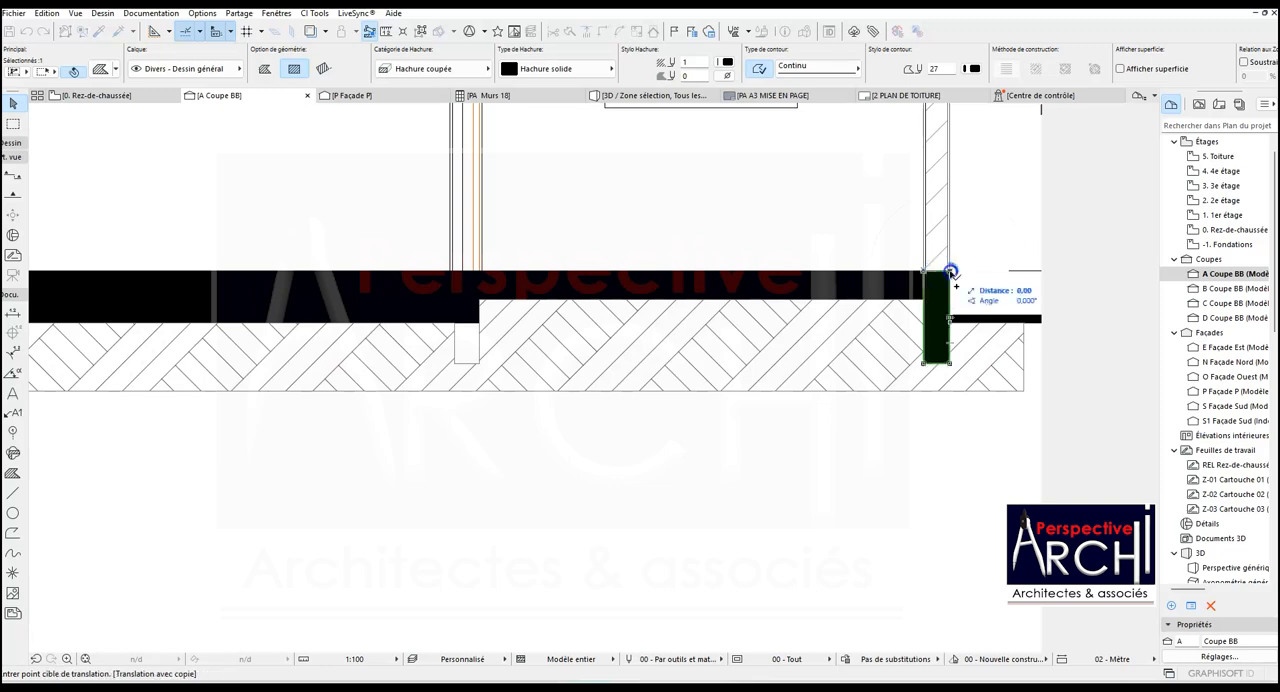
scroll(948, 280, down, 5)
scroll(812, 183, up, 4)
scroll(785, 215, down, 3)
scroll(771, 223, up, 4)
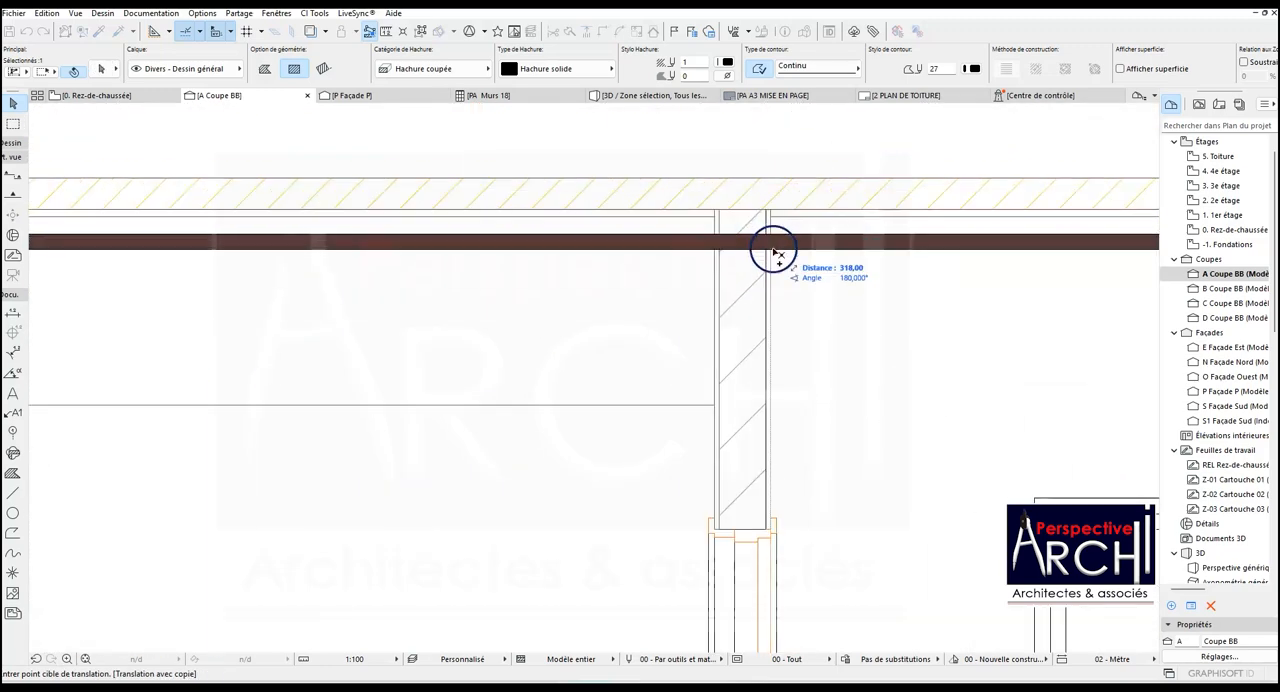
click(776, 254)
scroll(815, 280, down, 4)
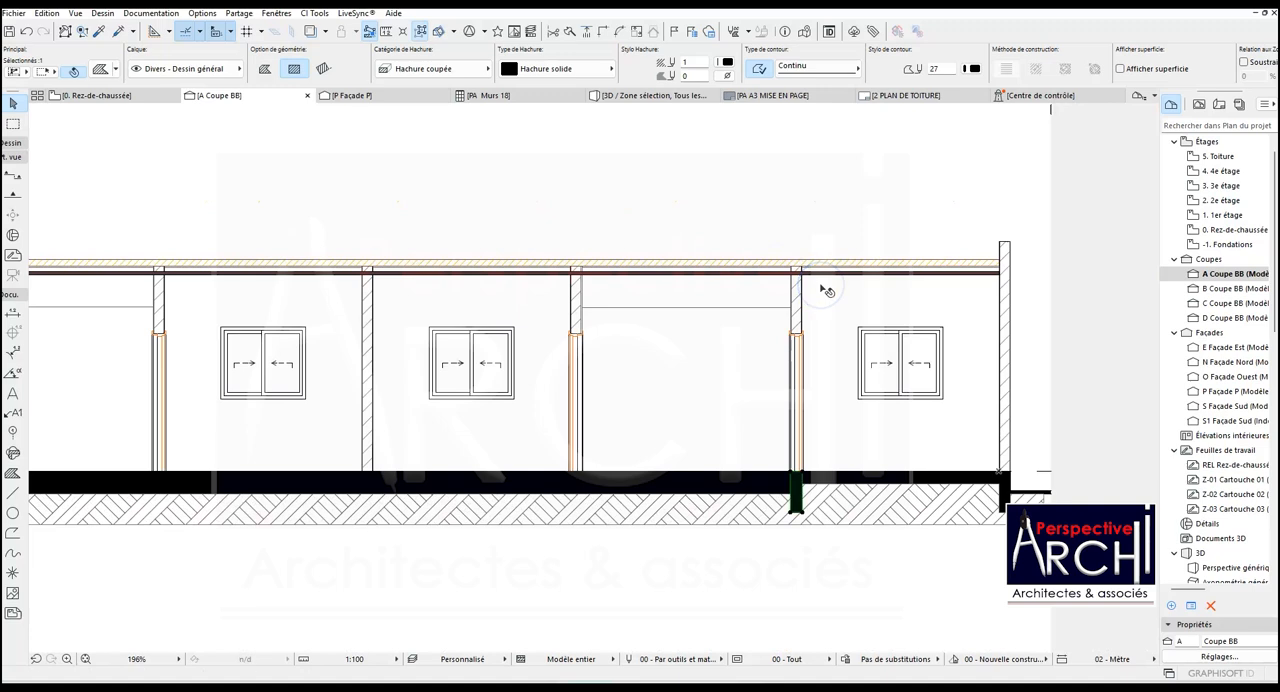
- Copy the solid foundation hatch from that door wall to beneath the door wall on the other side of the terrace
key(ctrl+shift+d)
scroll(854, 355, down, 4)
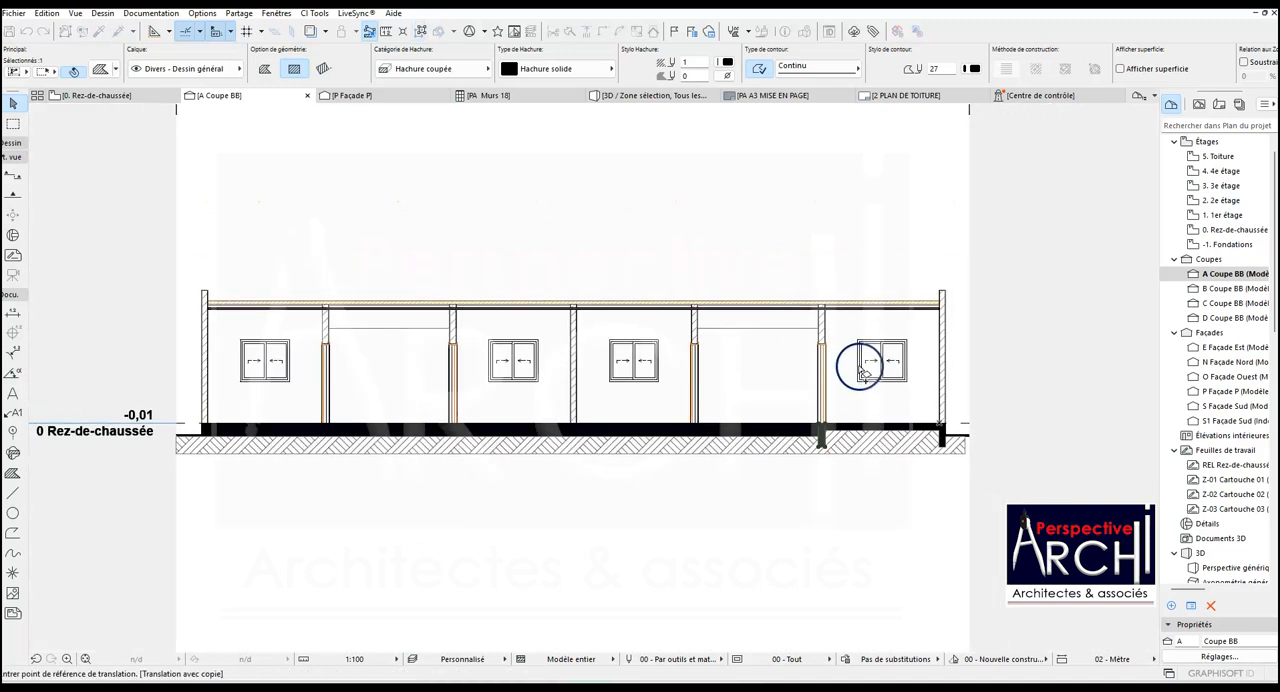
scroll(829, 345, up, 5)
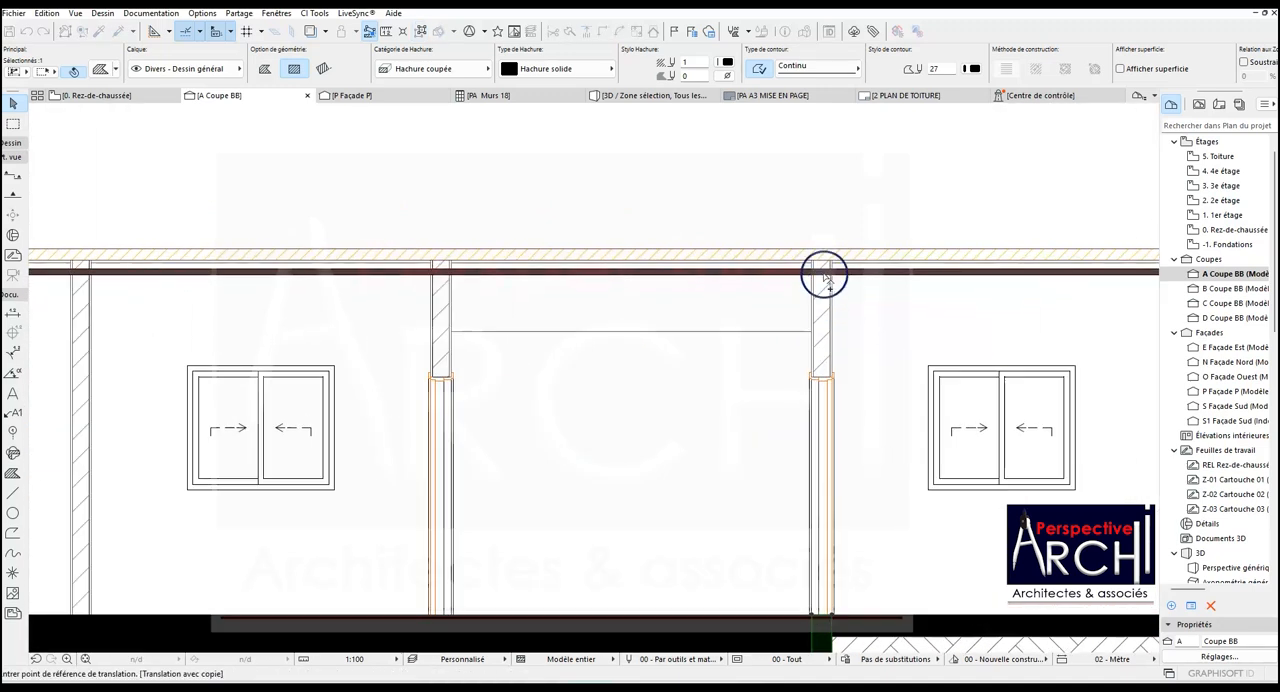
scroll(840, 283, up, 1)
click(846, 279)
scroll(843, 287, down, 4)
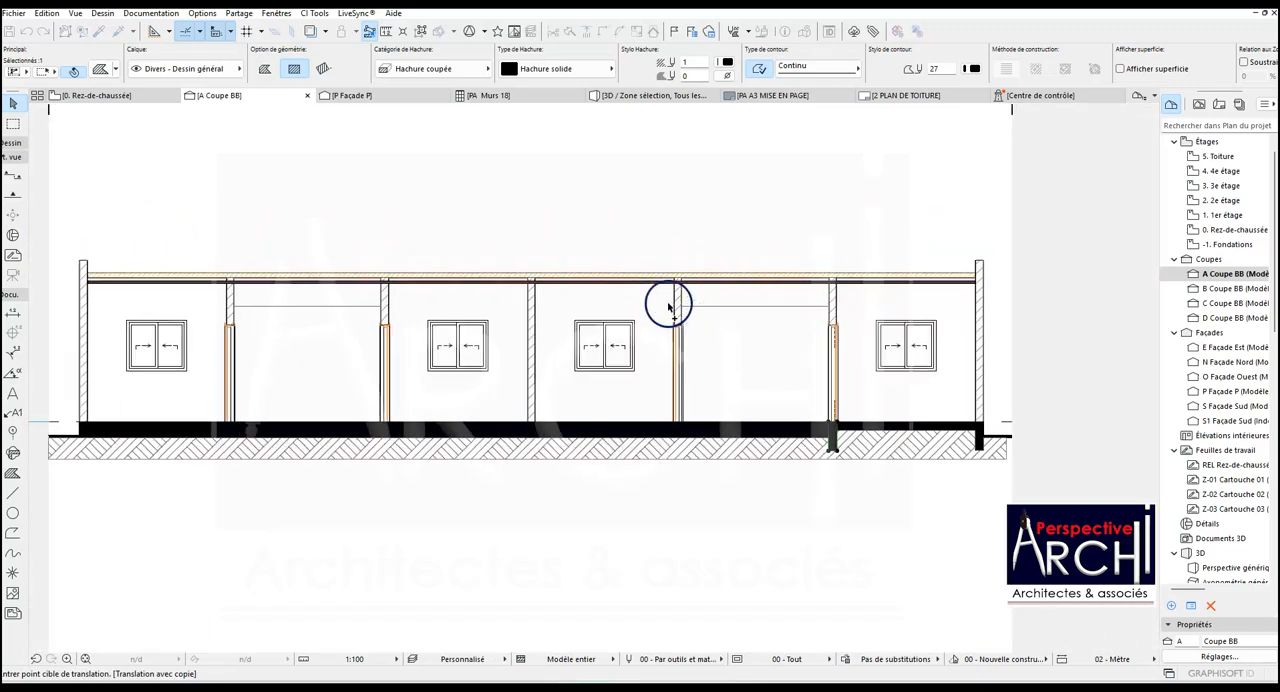
scroll(668, 307, up, 5)
click(722, 237)
scroll(722, 237, down, 4)
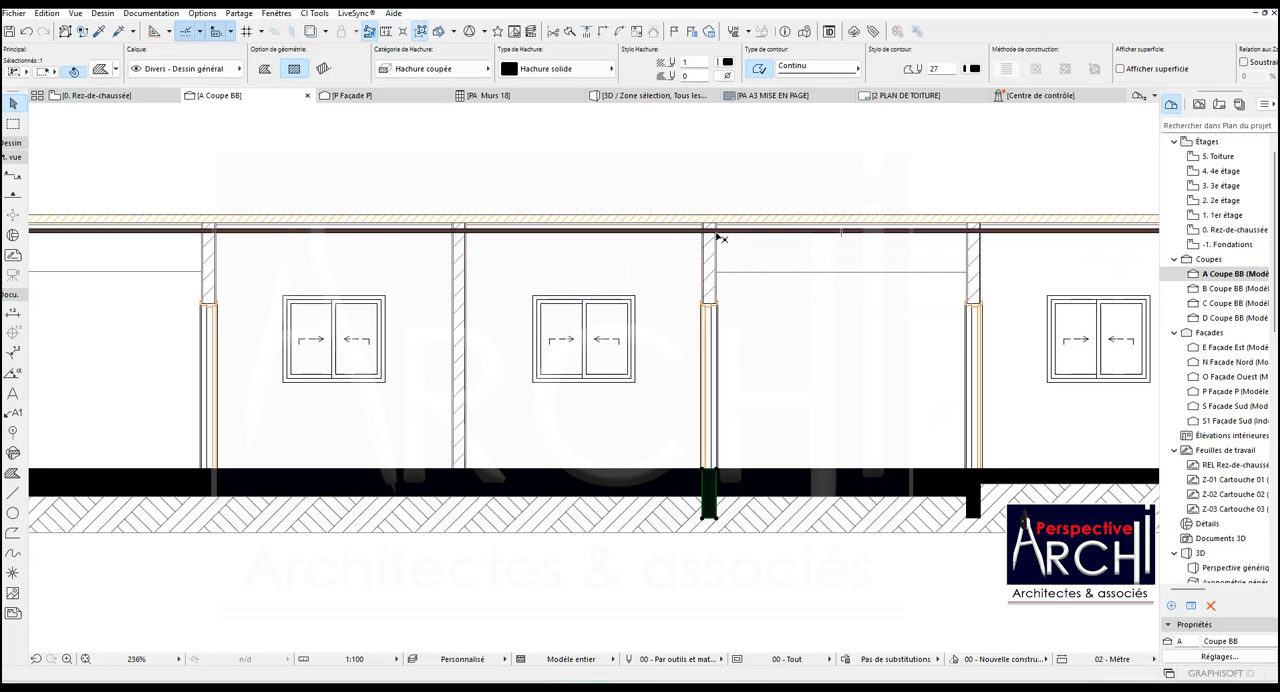
- Set up a multiple translation of the selected foundation hatch using the Distribution method with 5 copies
right_click(708, 490)
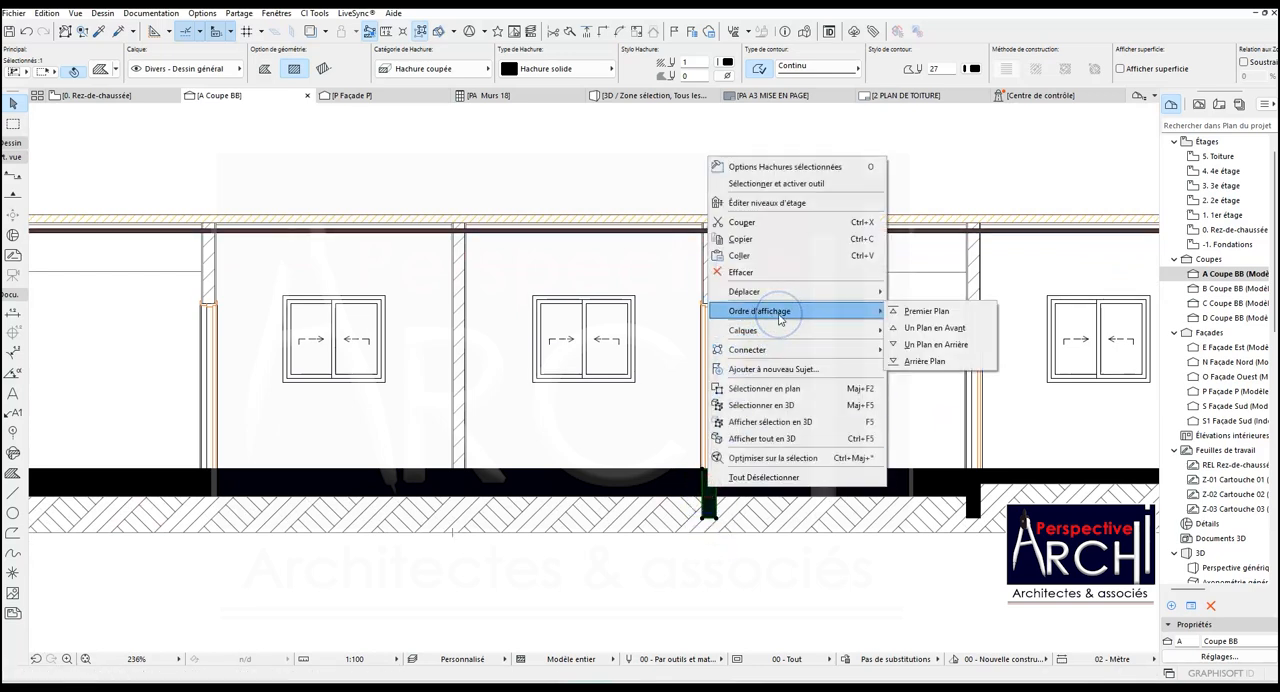
mouse_move(779, 335)
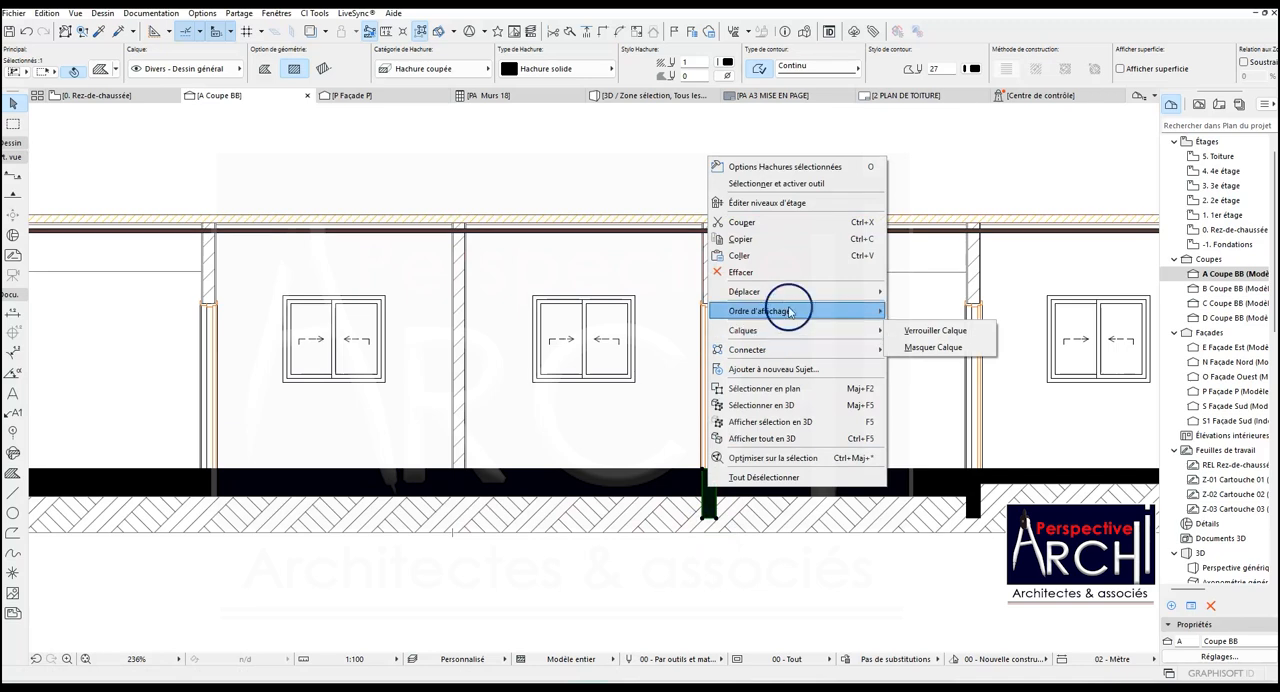
mouse_move(752, 293)
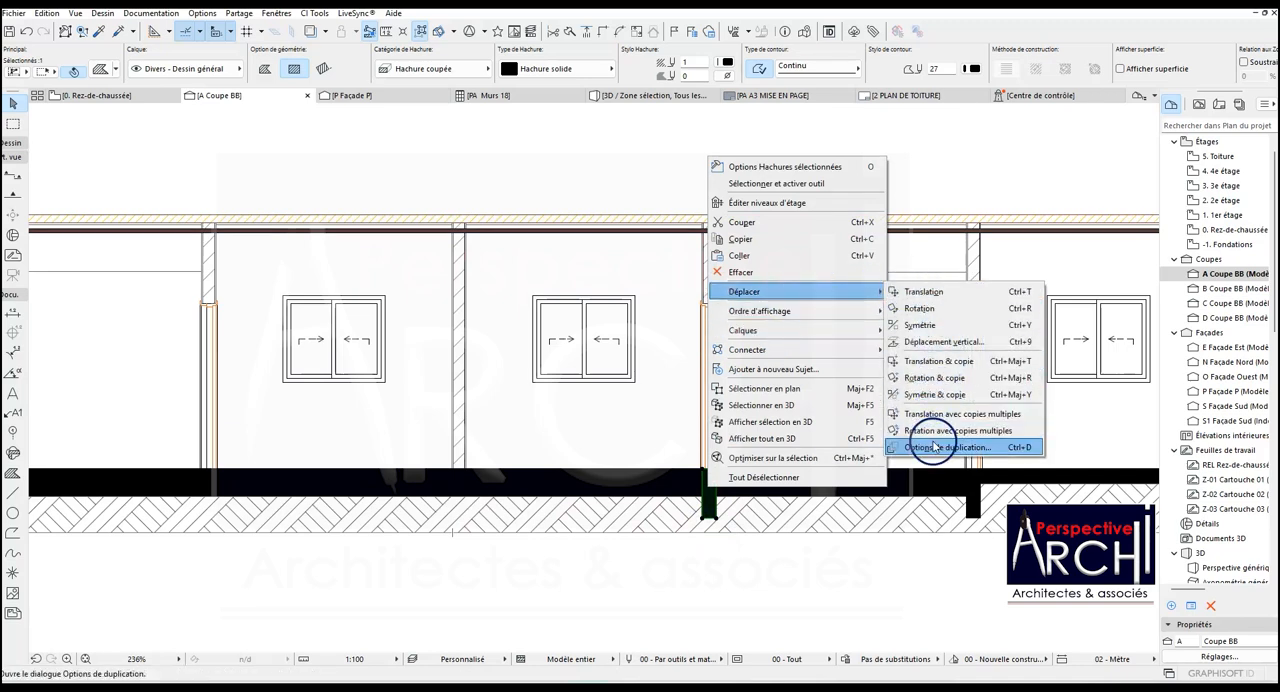
click(938, 415)
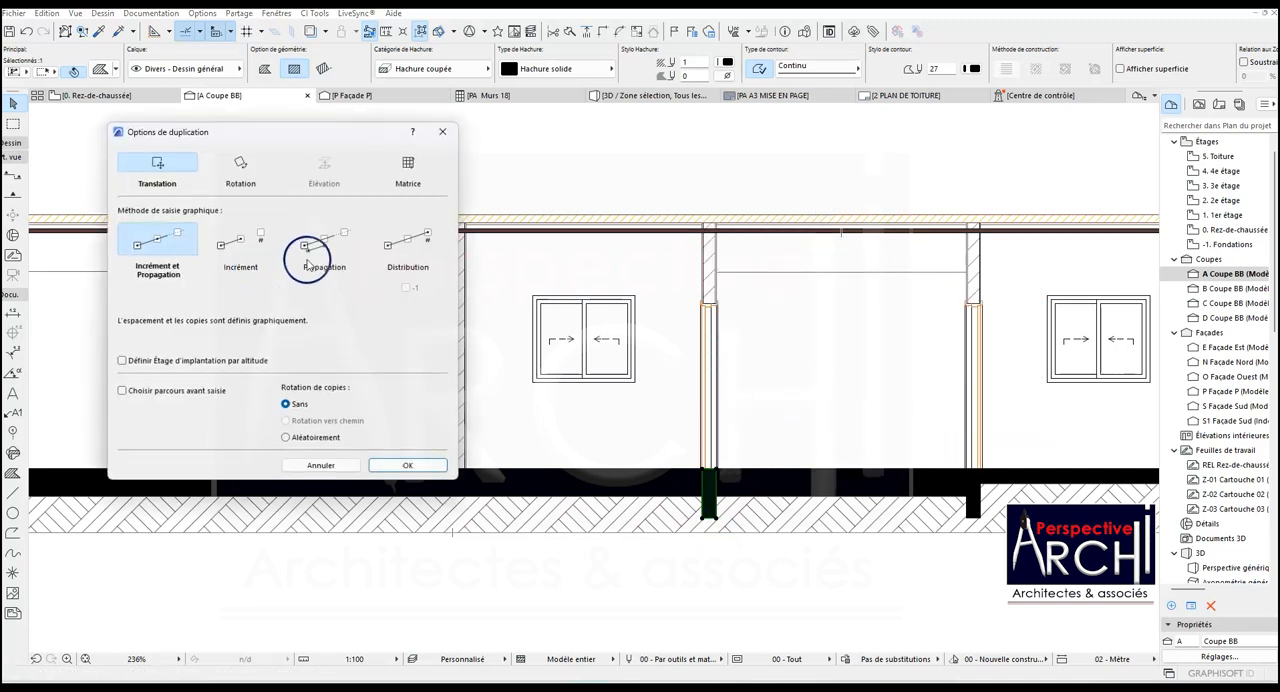
click(328, 252)
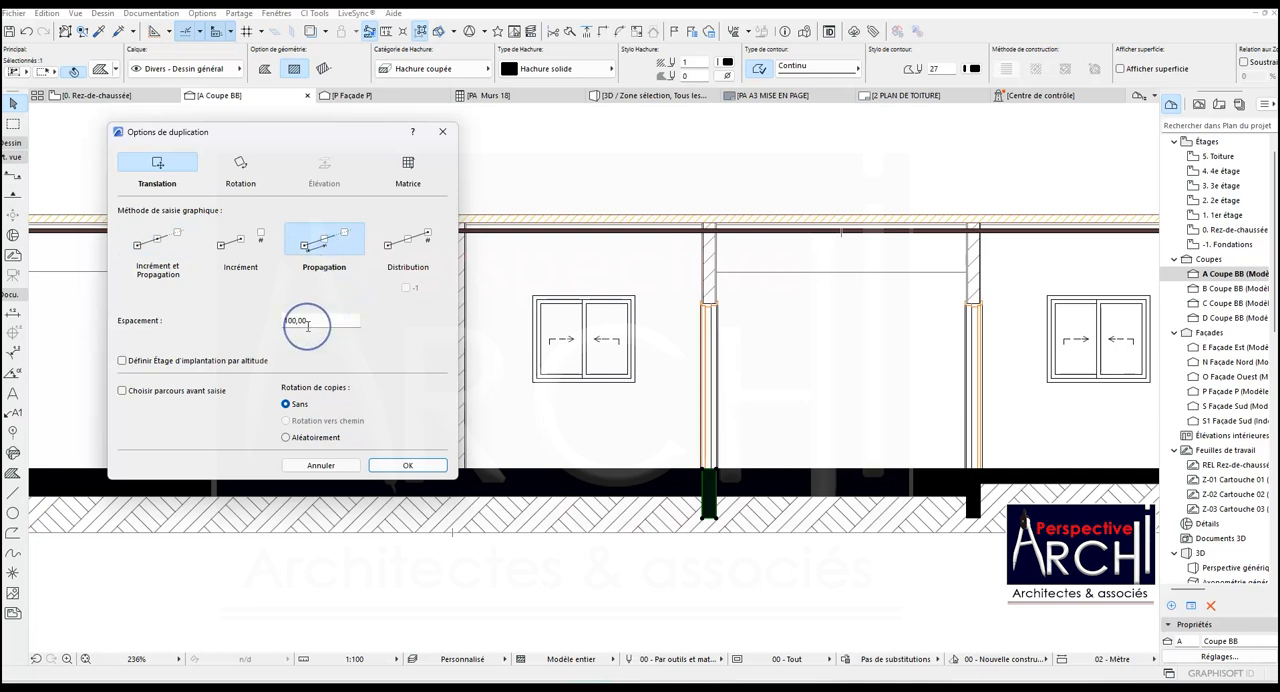
click(391, 252)
click(289, 320)
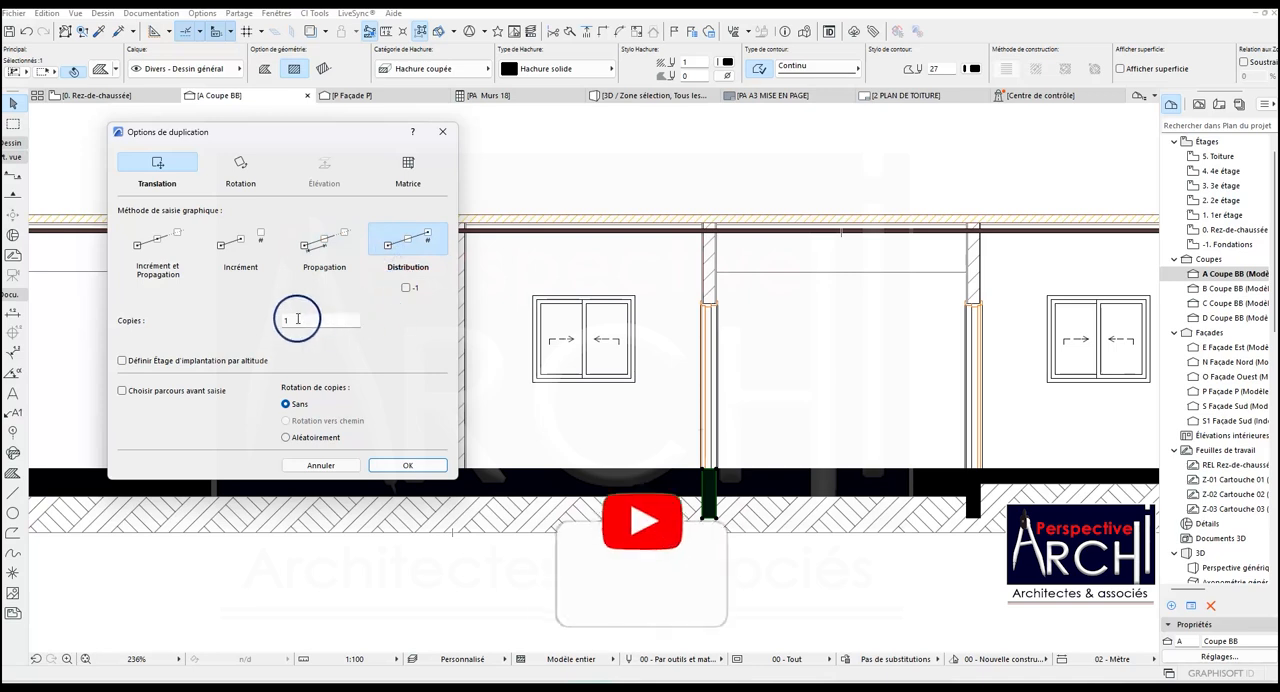
text(5)
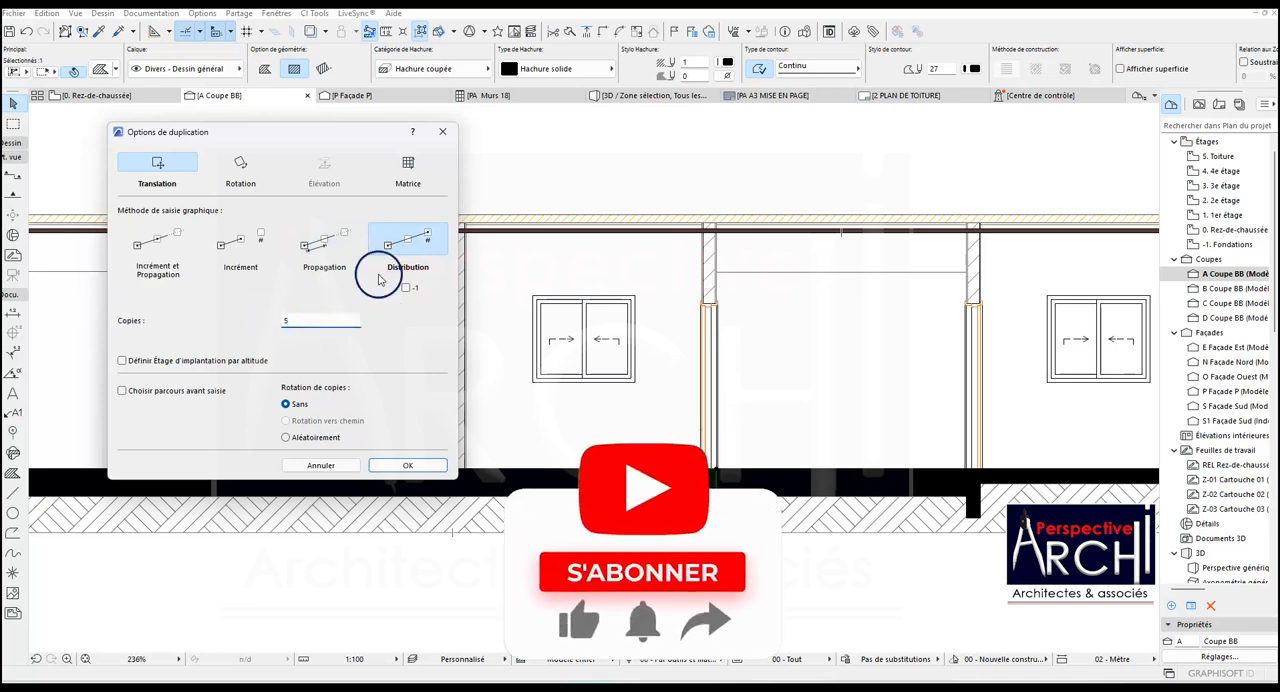
click(407, 465)
- Distribute the foundation hatch copies leftward from the central partition's neighbouring door wall to just beyond the section's left limit
scroll(771, 471, down, 5)
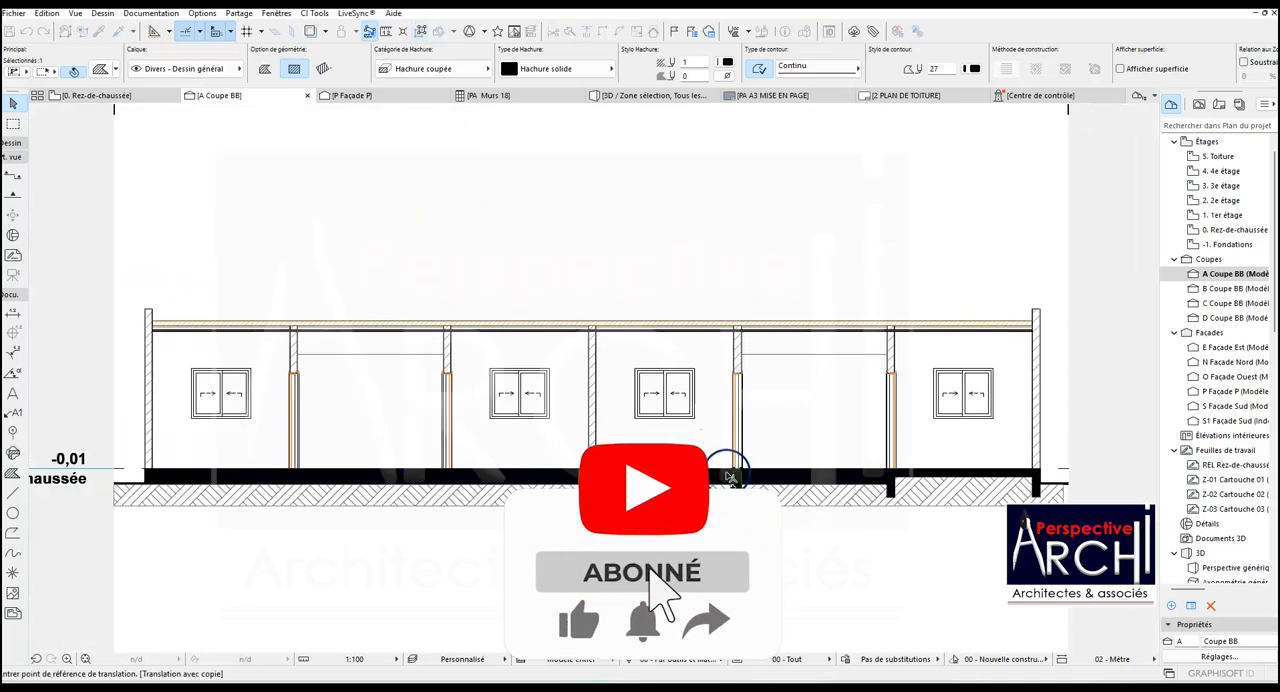
scroll(747, 477, up, 4)
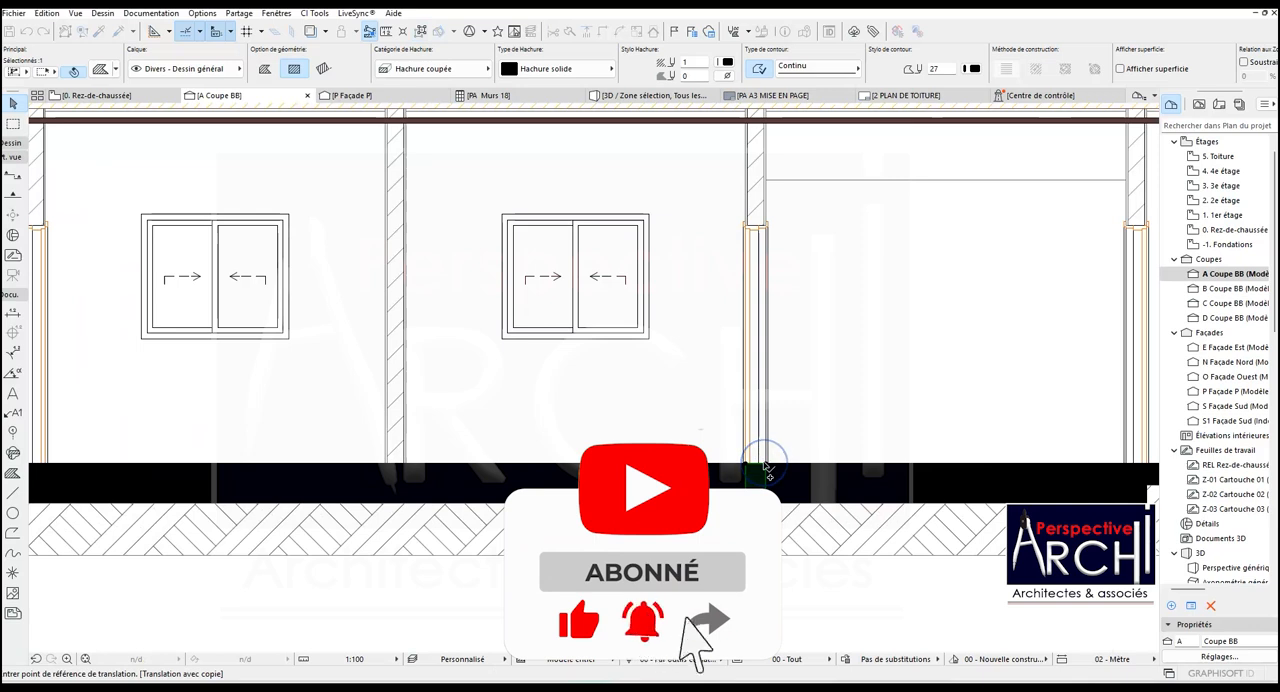
click(768, 468)
scroll(560, 476, down, 4)
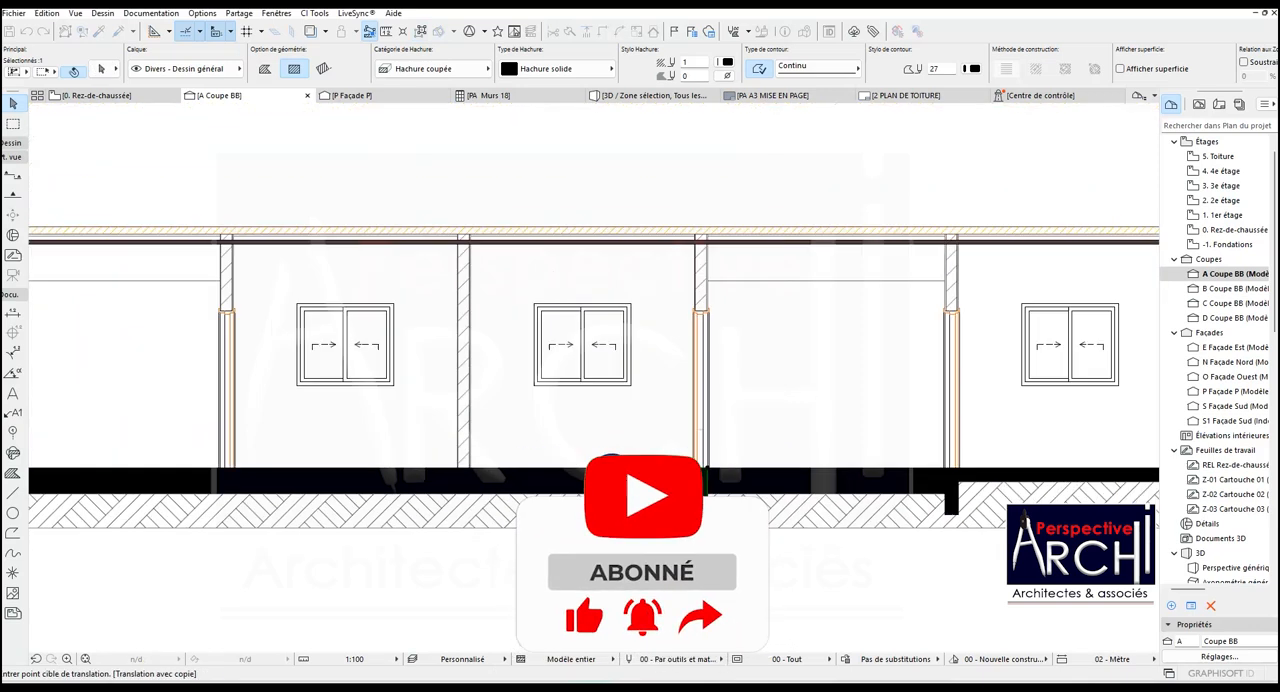
scroll(380, 480, up, 5)
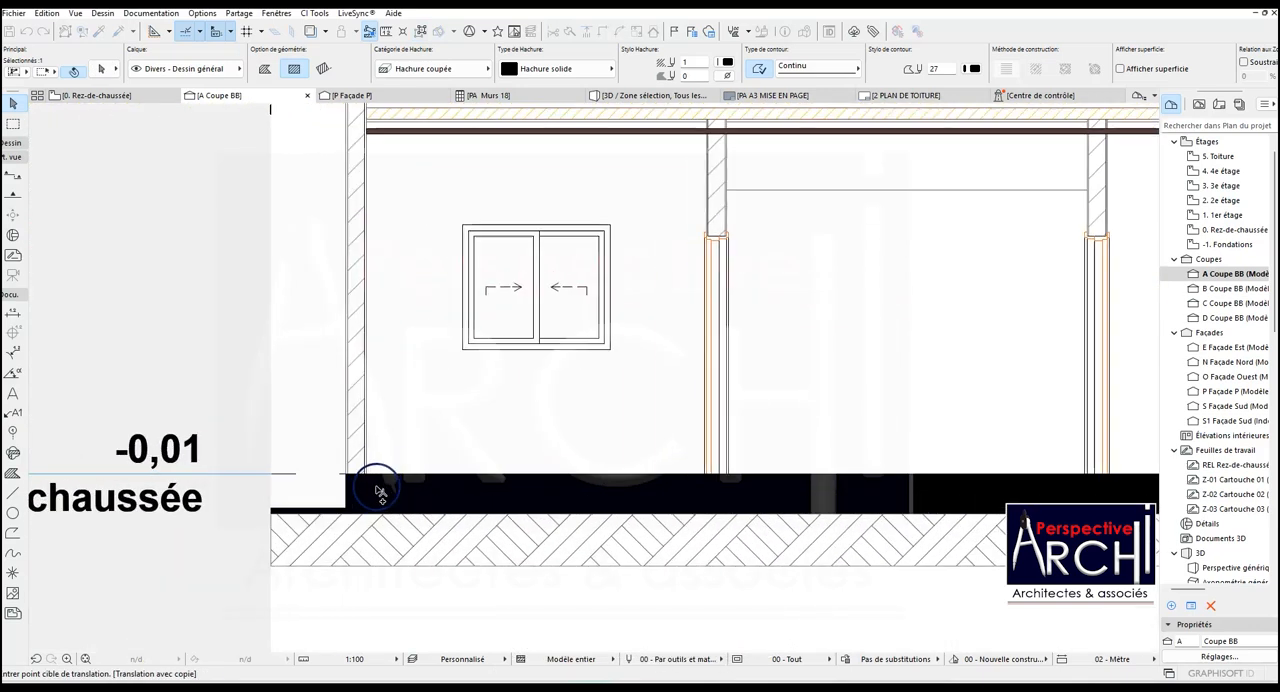
scroll(368, 483, down, 4)
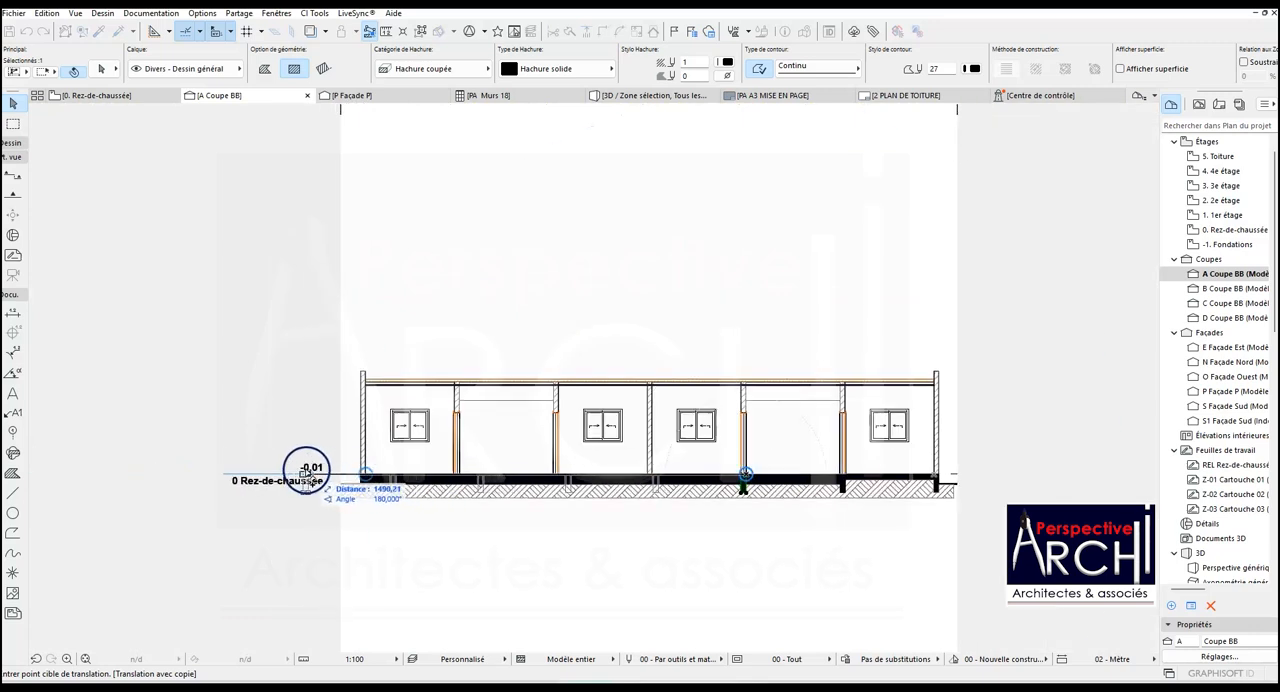
scroll(295, 470, up, 3)
scroll(292, 471, down, 2)
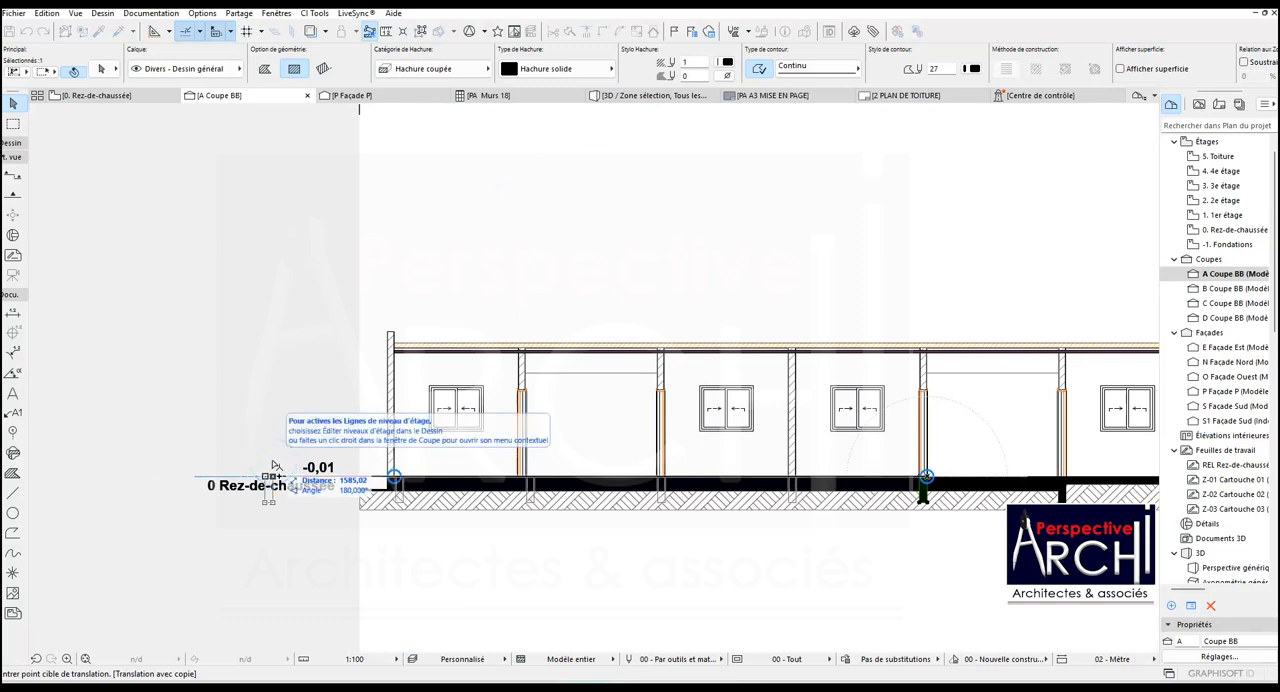
click(272, 466)
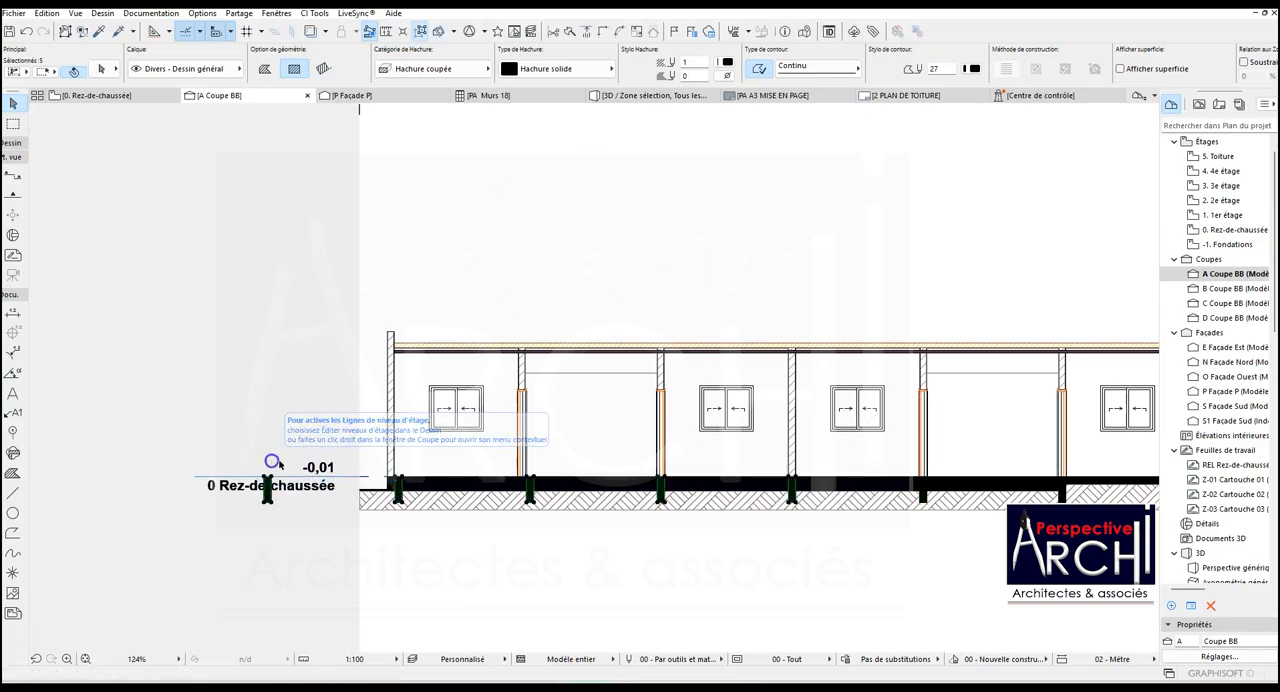
- Move the five foundation copies together so the first one lines up with the edge of the central partition wall
scroll(873, 487, up, 8)
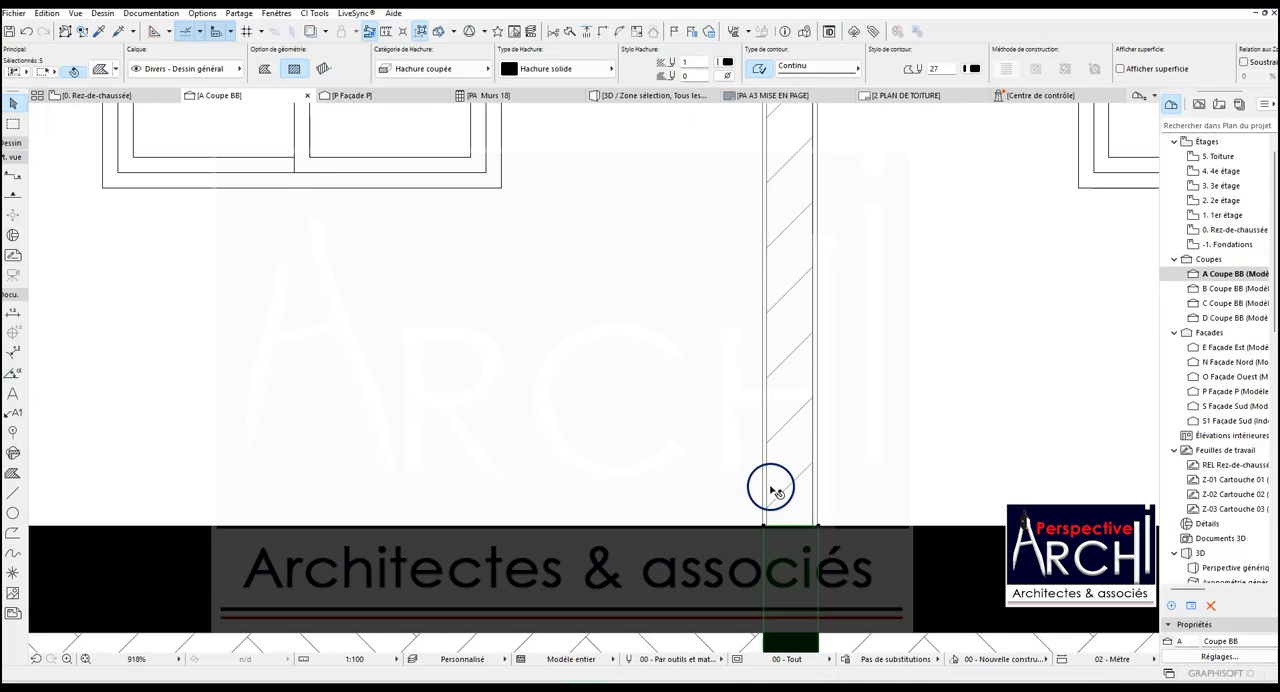
key(ctrl+d)
click(798, 514)
scroll(805, 520, up, 7)
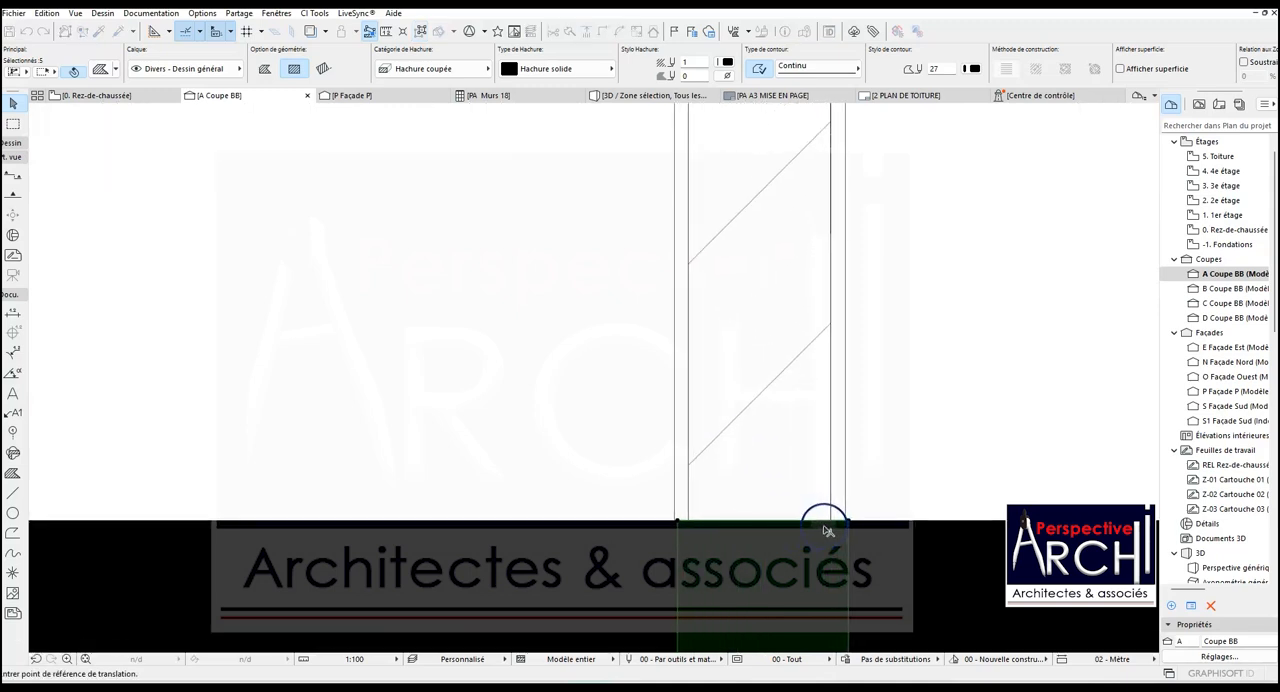
click(864, 519)
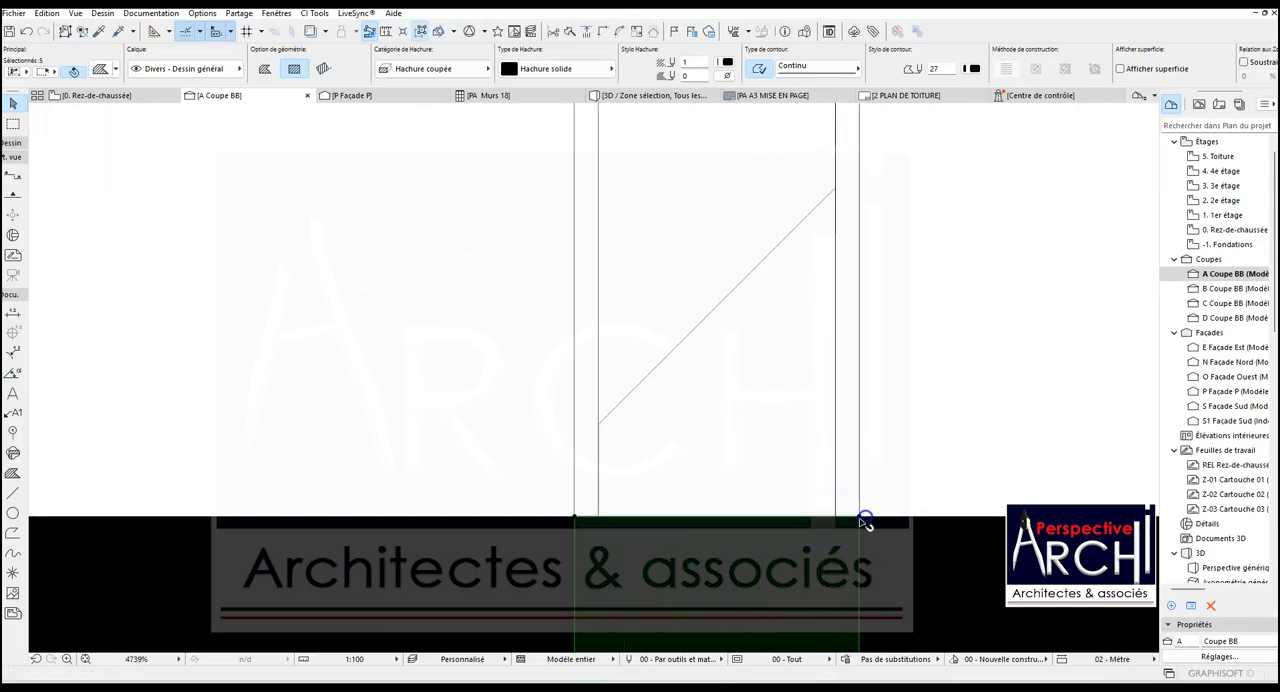
scroll(872, 462, down, 5)
- Exclude the partition's foundation from the selection and shift the remaining four copies to align beneath the next door wall to the left
scroll(772, 451, down, 5)
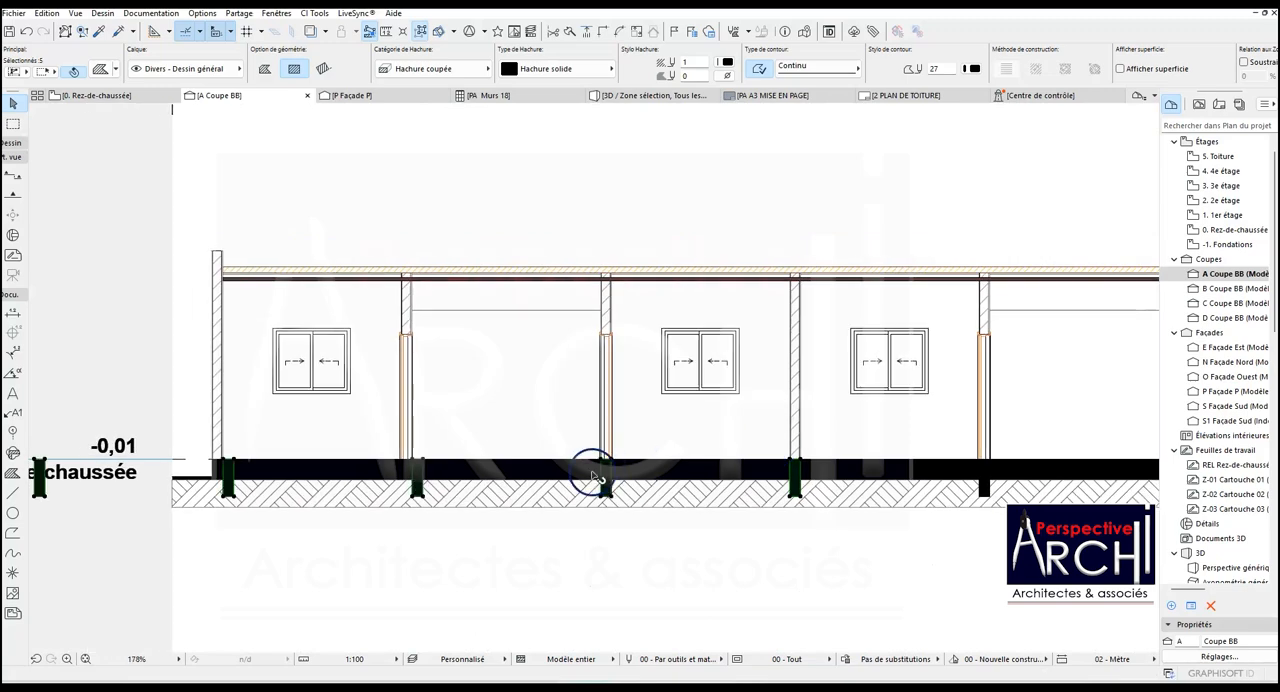
scroll(555, 480, down, 2)
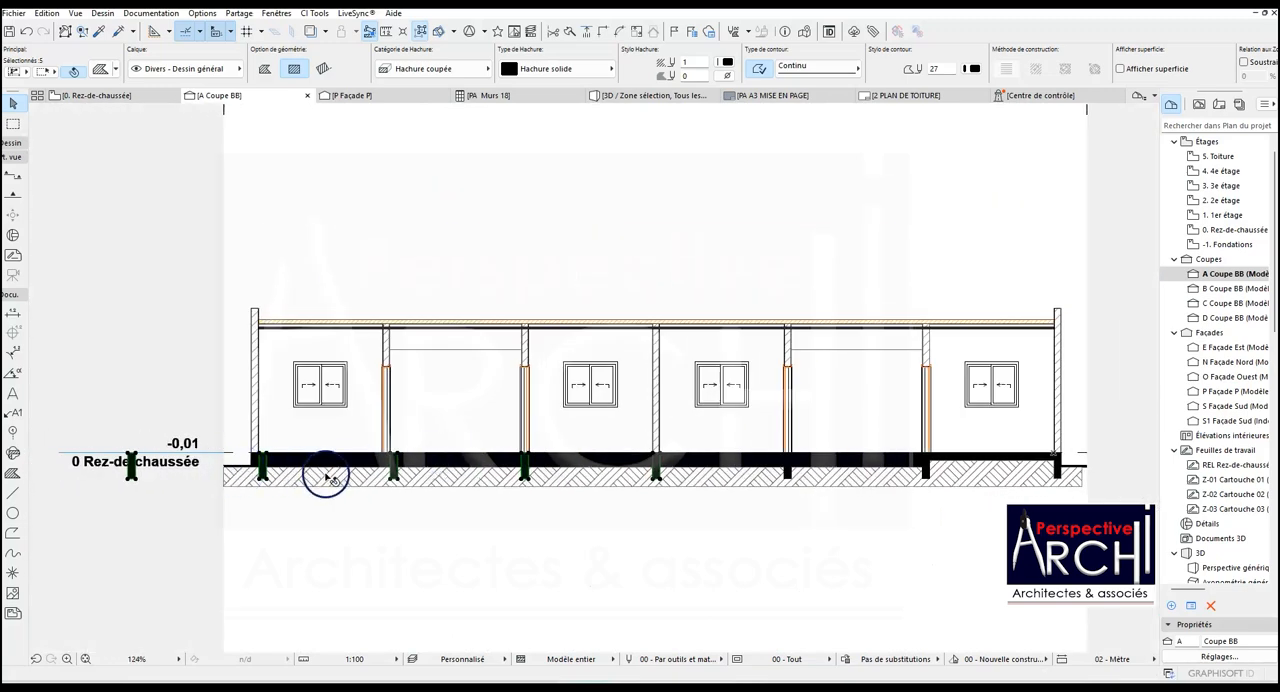
scroll(512, 468, up, 4)
scroll(519, 463, down, 2)
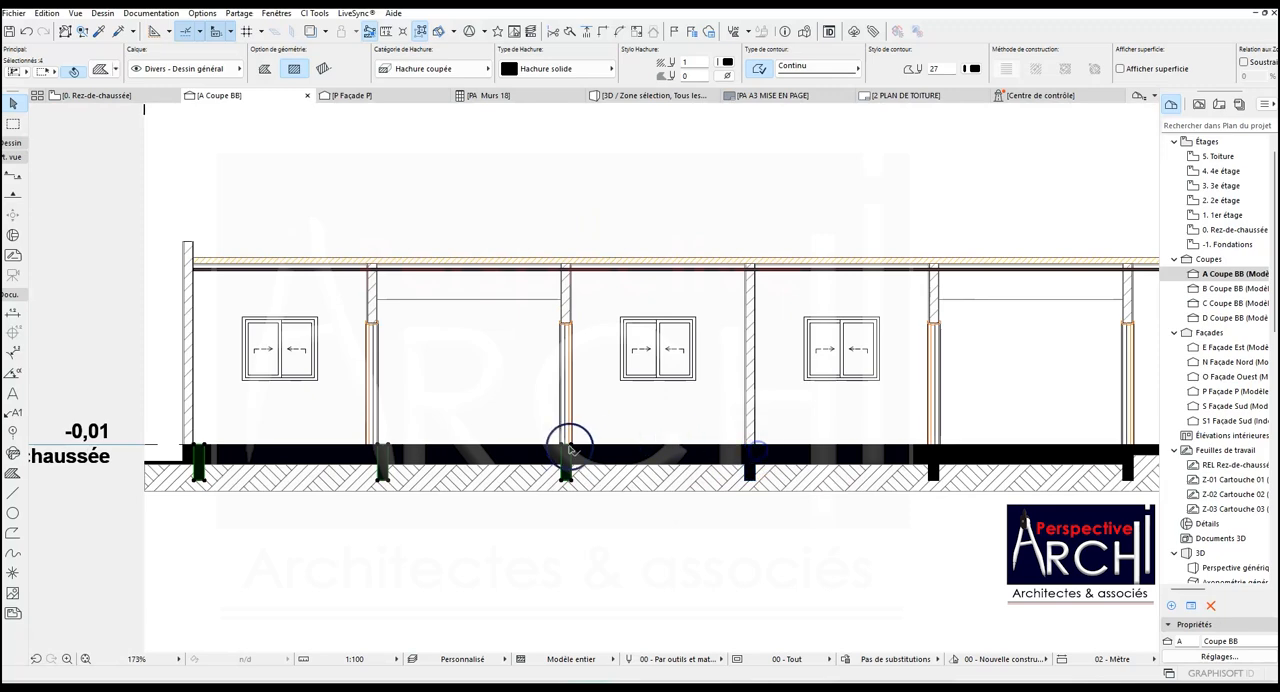
scroll(568, 449, up, 13)
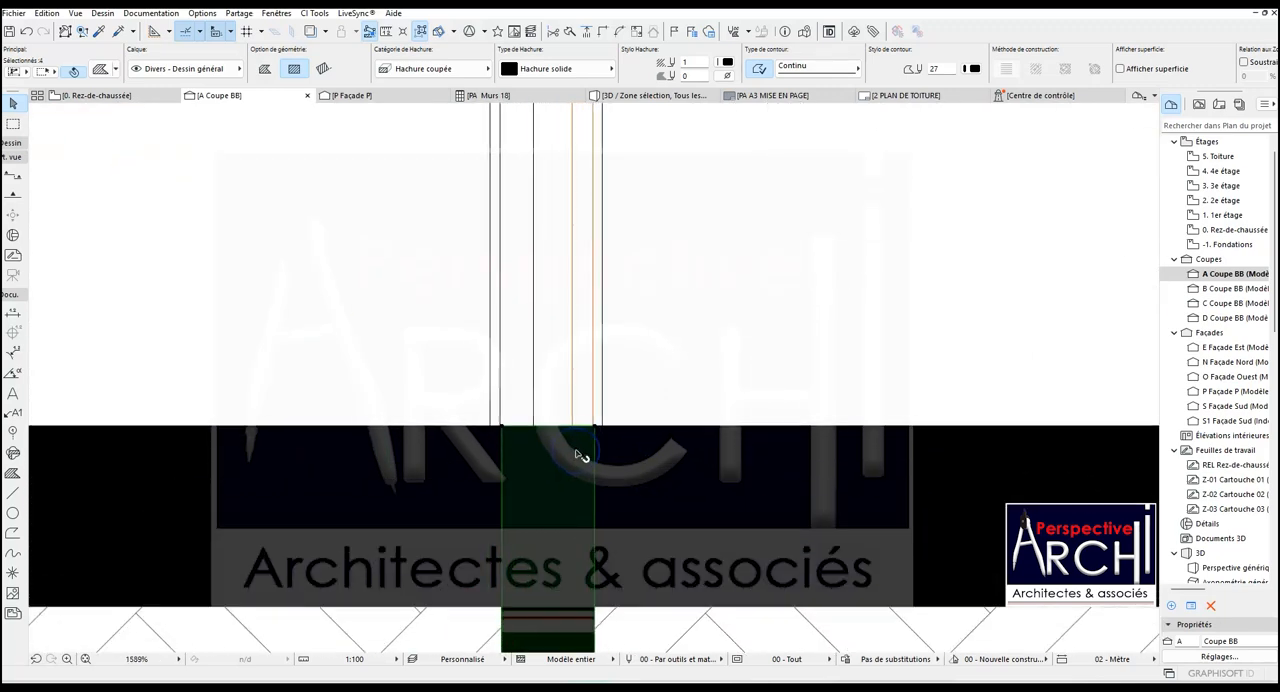
scroll(578, 456, down, 6)
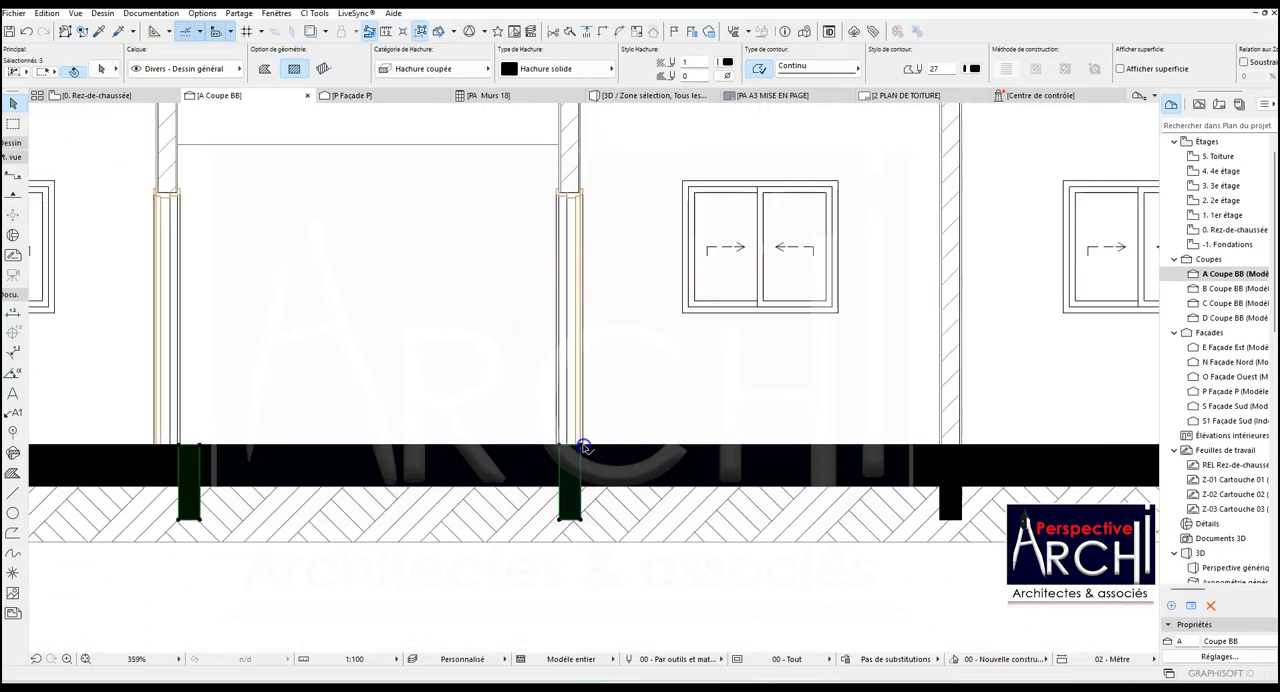
- Shift the three remaining foundation copies 16,00 to the left to align beneath the door wall nearest the left end wall
scroll(540, 449, down, 5)
scroll(375, 452, up, 5)
scroll(375, 452, up, 3)
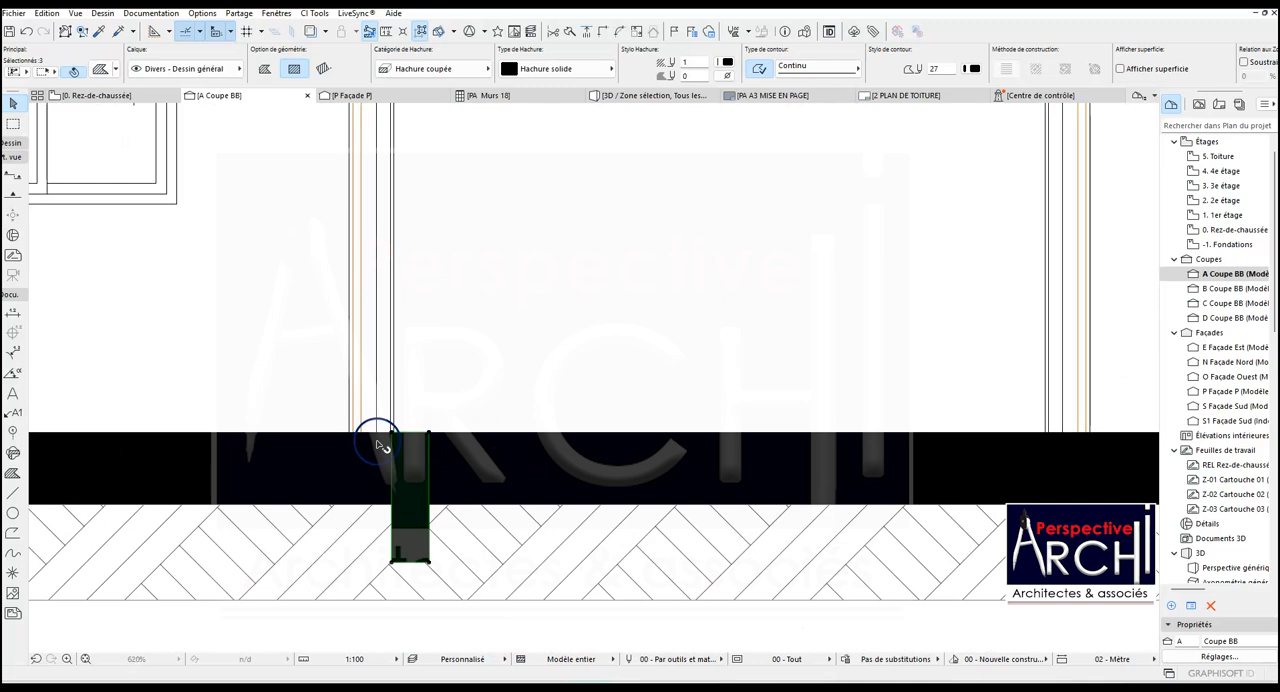
key(ctrl+d)
scroll(420, 435, up, 2)
click(436, 437)
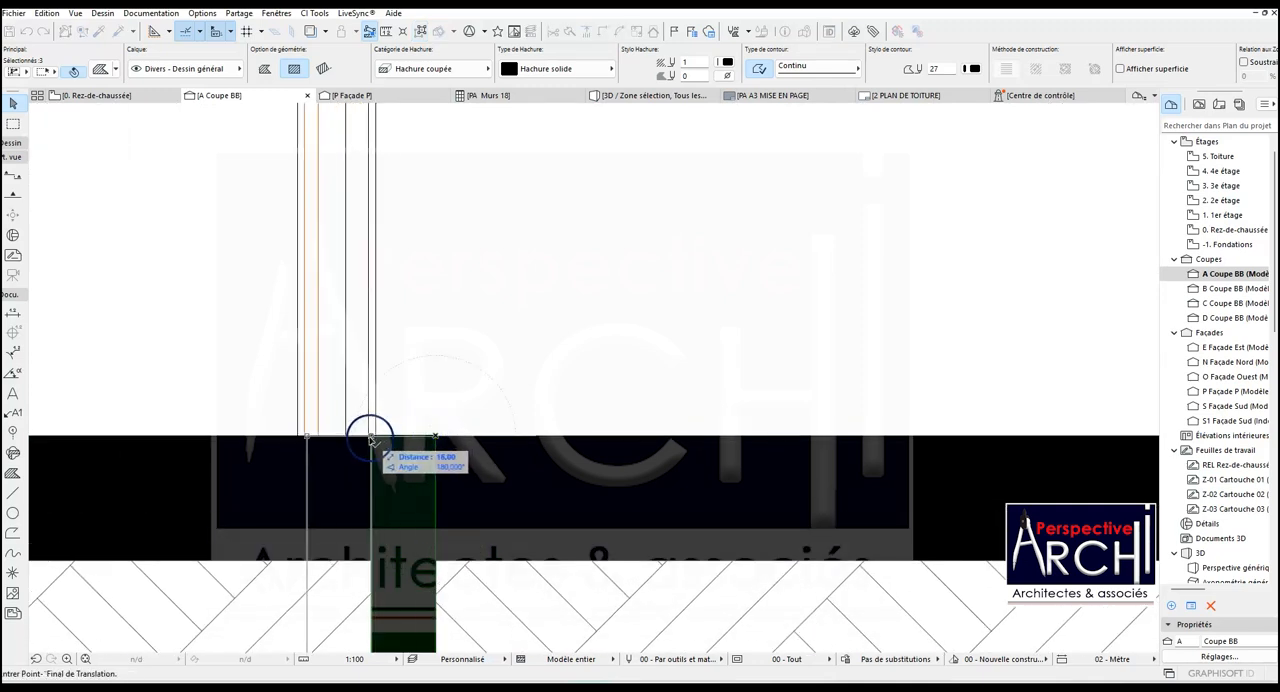
click(370, 438)
- Exclude that door wall's foundation from the selection and move the last two copies to align beneath the left end wall's outer face
scroll(500, 418, down, 5)
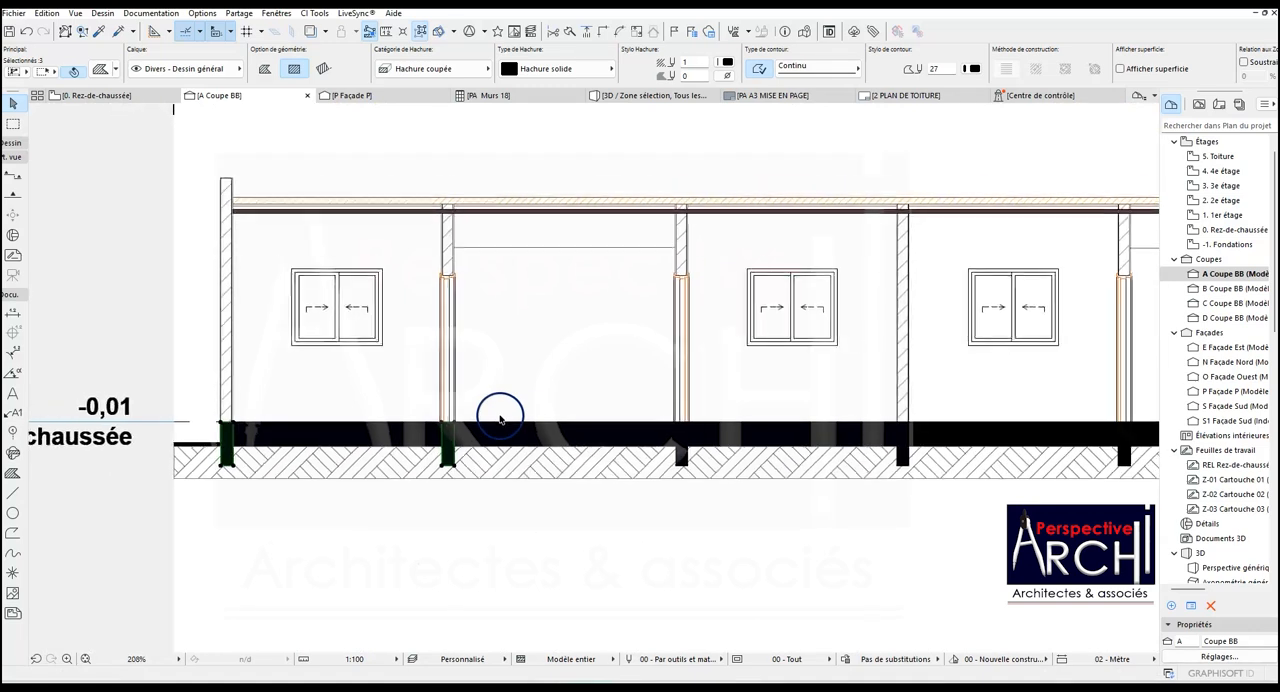
scroll(432, 433, up, 4)
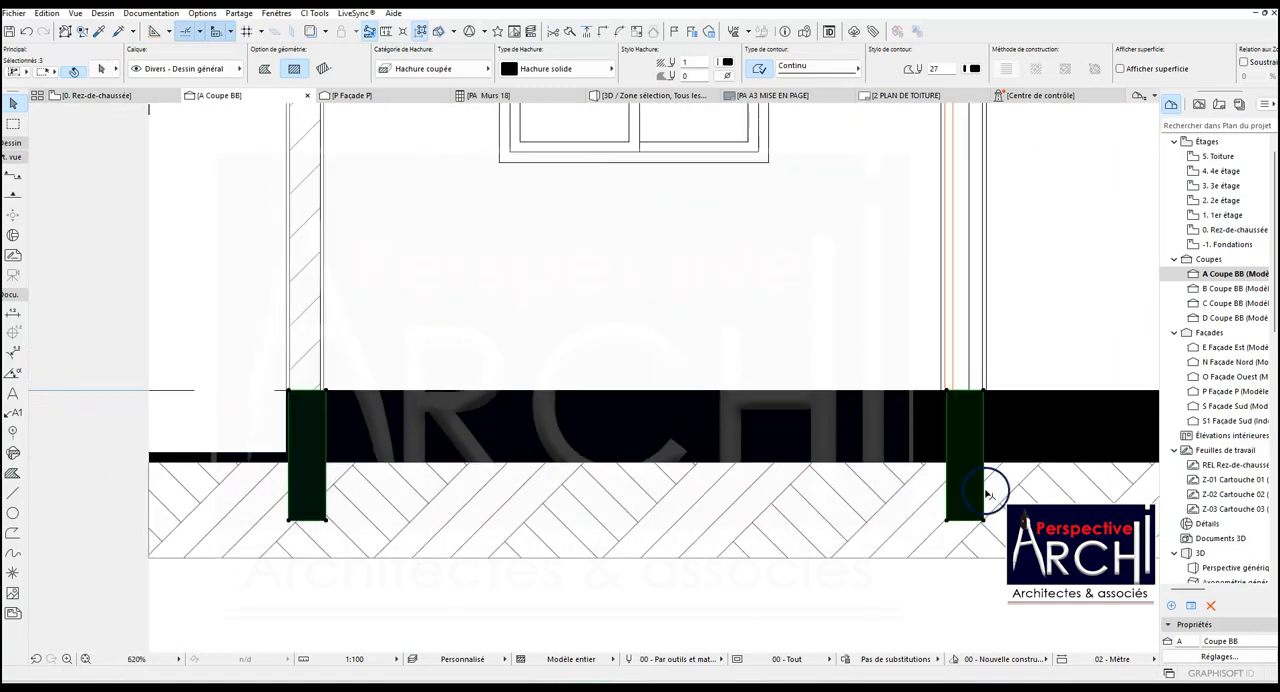
shift+click(948, 523)
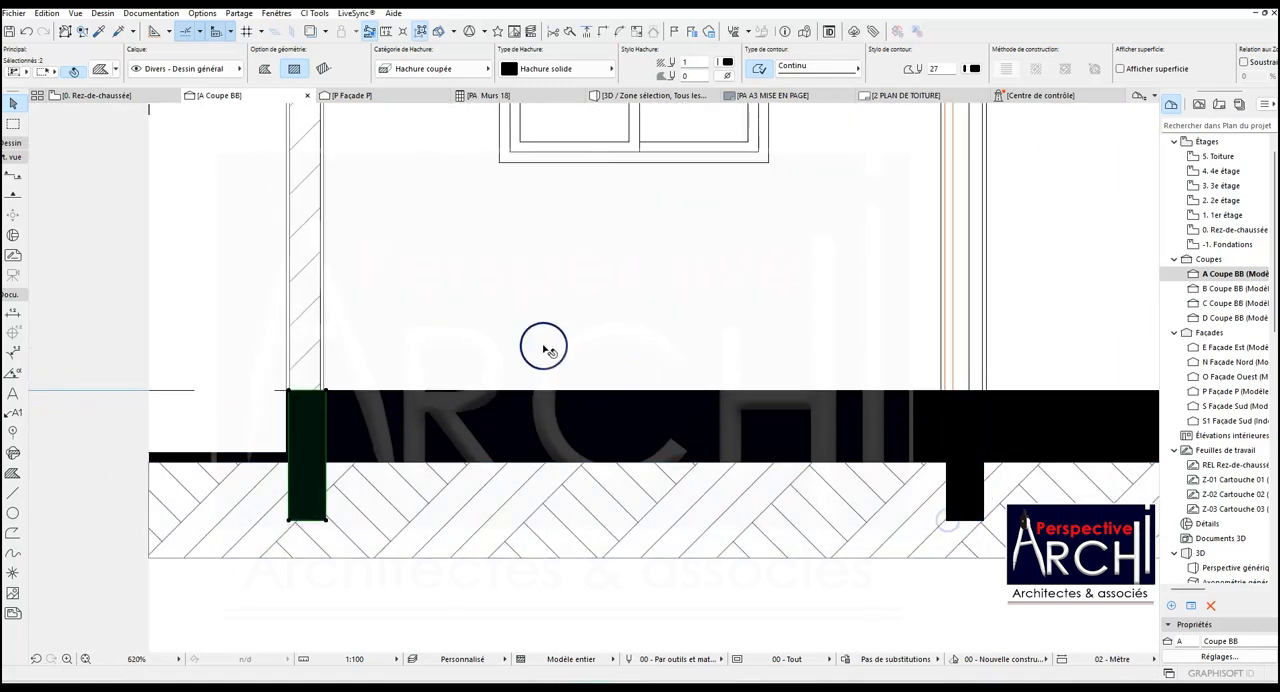
key(ctrl+d)
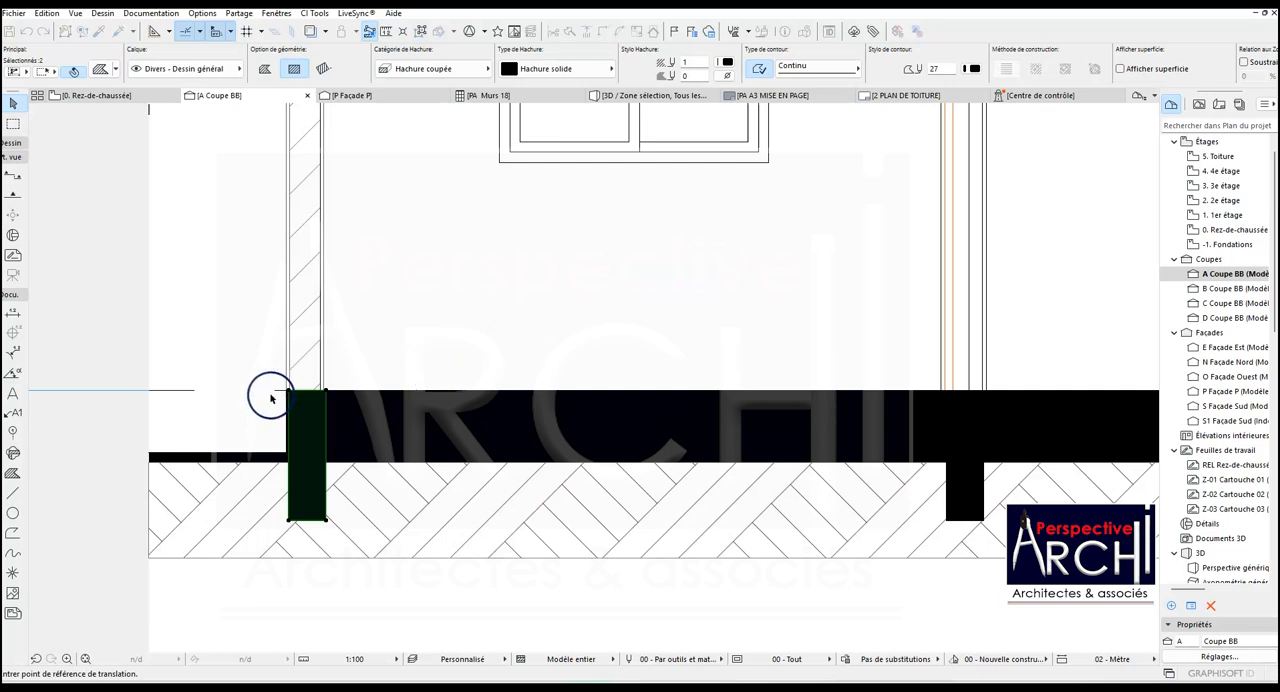
scroll(270, 398, up, 5)
click(329, 371)
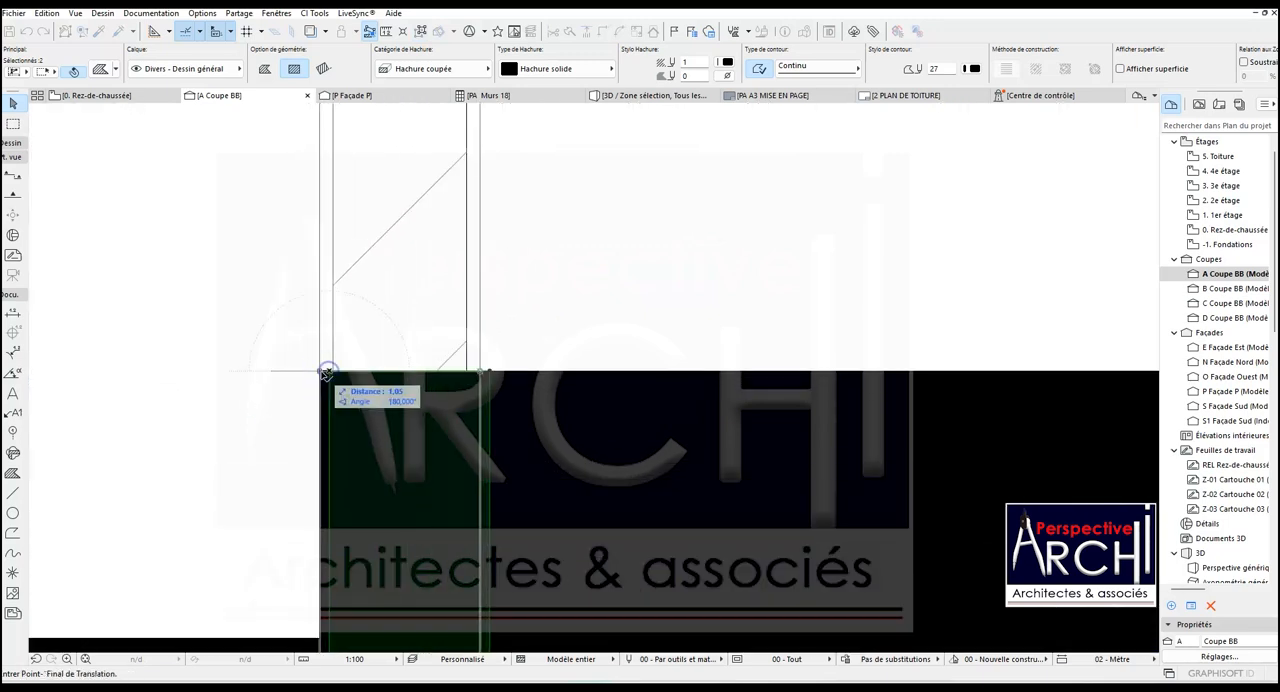
click(320, 371)
scroll(505, 319, down, 8)
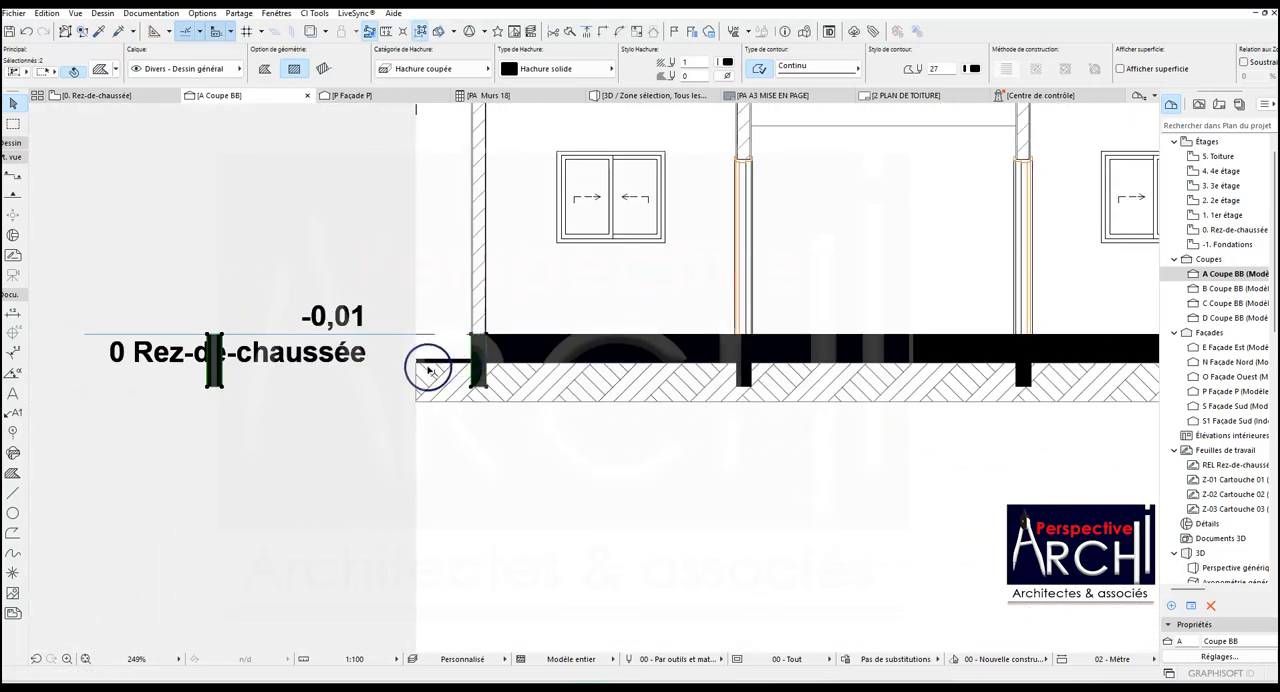
- Extend the earth hatch with a rectangle up to the slab's underside between the two door walls right of the central partition
click(534, 398)
scroll(387, 464, down, 2)
scroll(387, 464, down, 1)
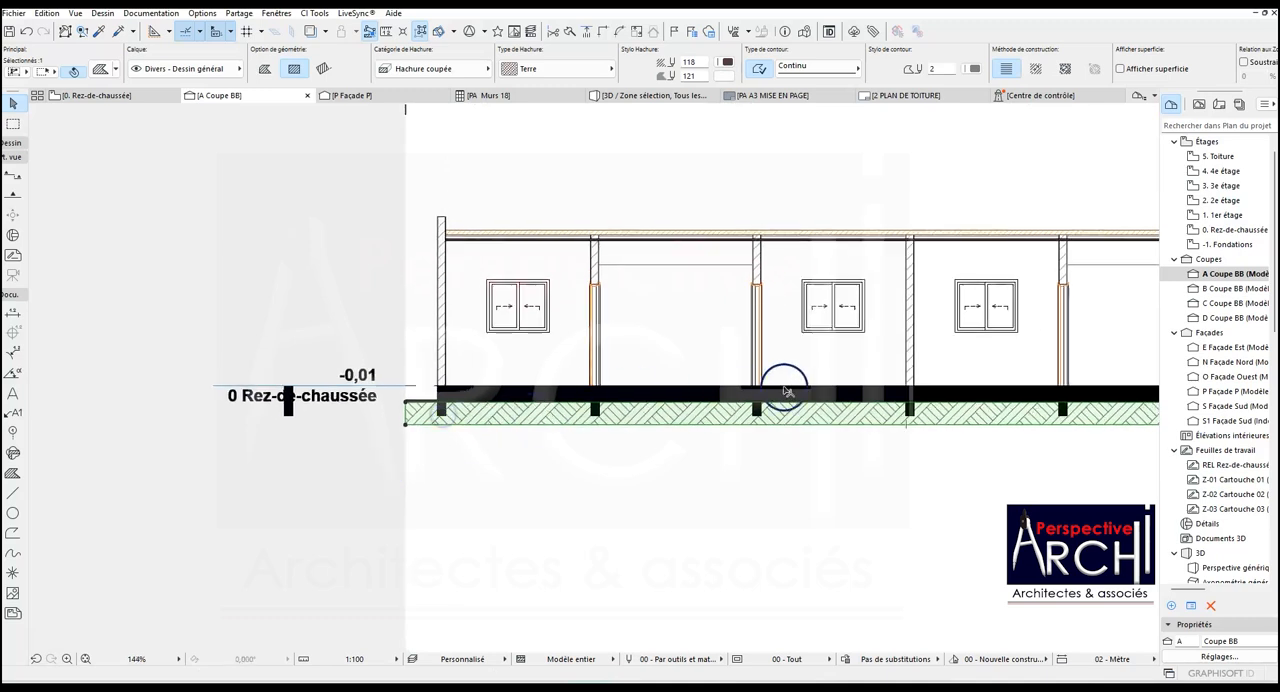
click(406, 404)
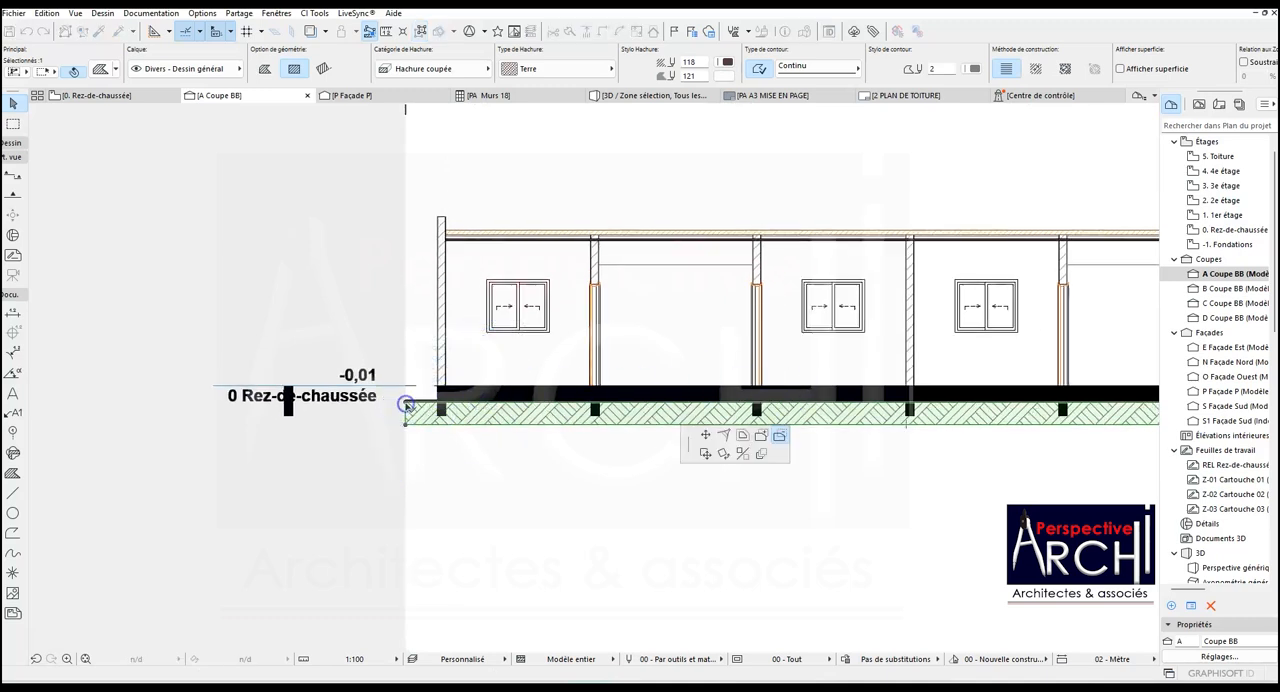
scroll(470, 437, down, 2)
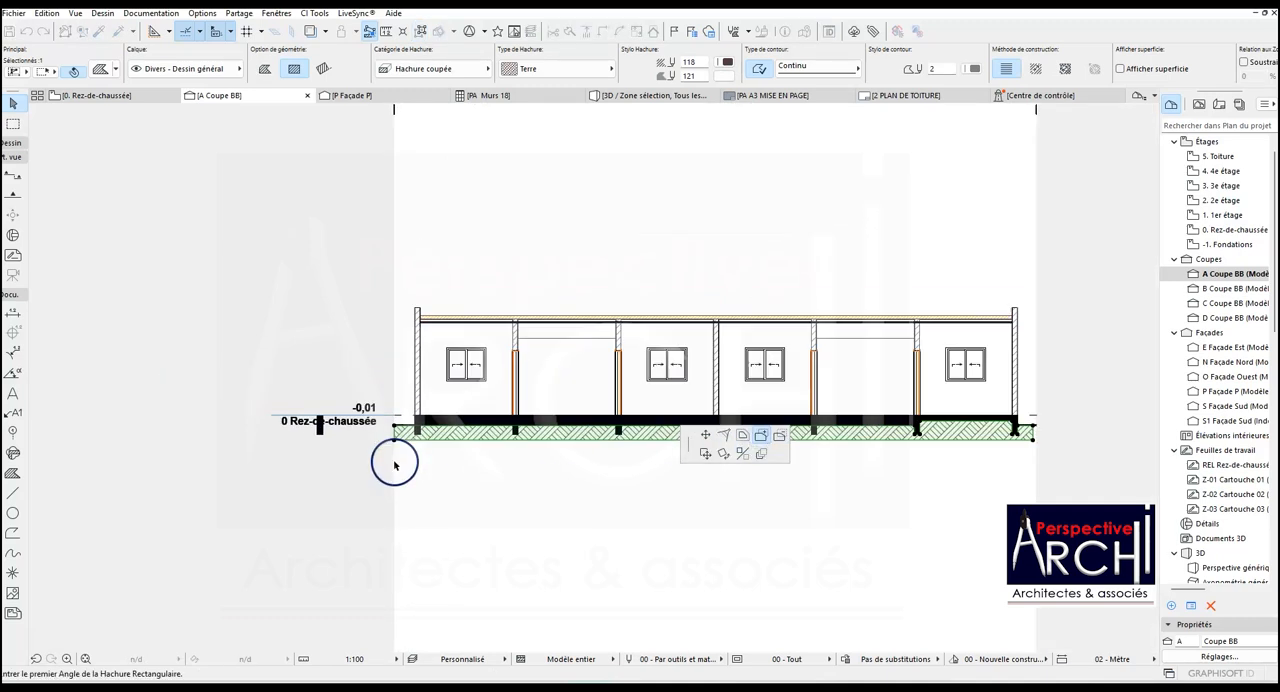
scroll(834, 434, up, 3)
scroll(392, 465, up, 5)
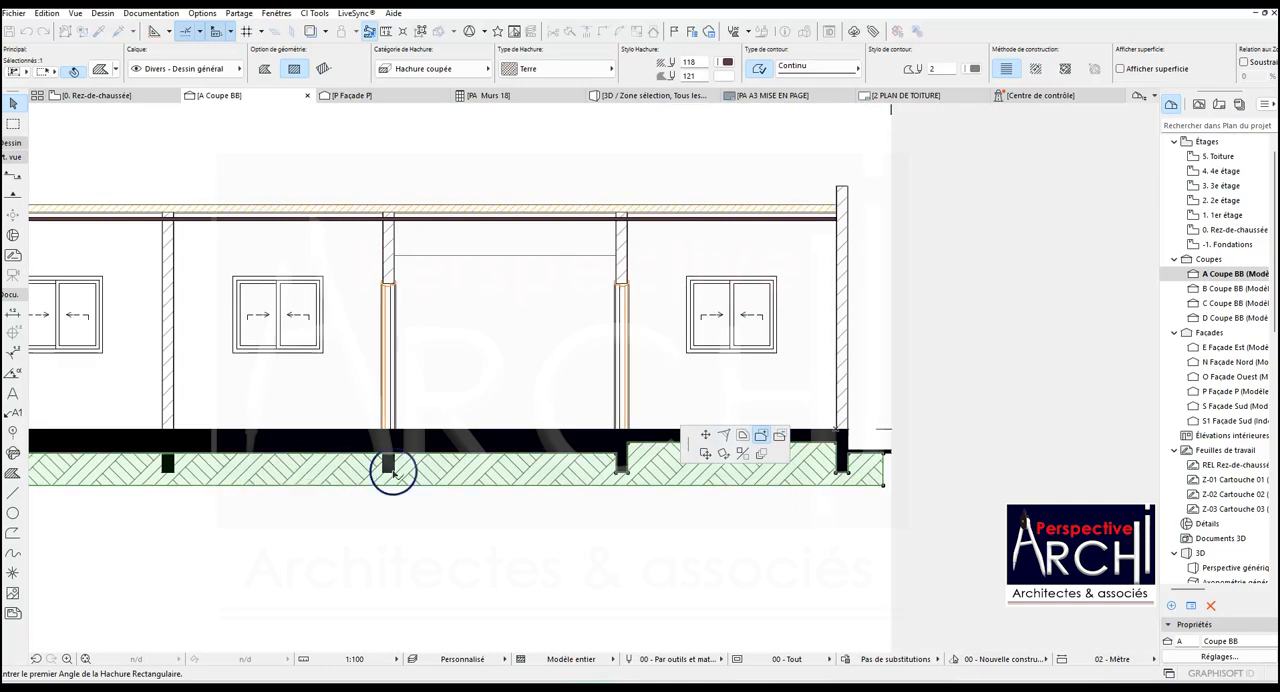
click(392, 447)
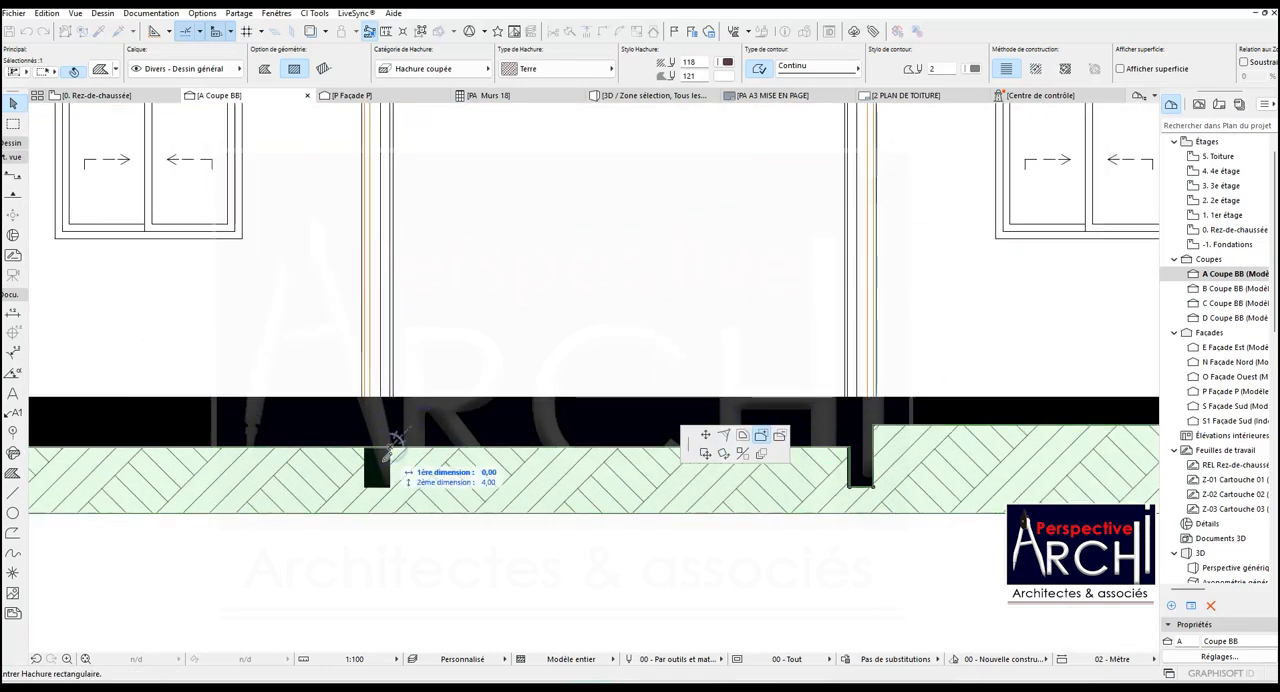
scroll(392, 447, down, 3)
scroll(660, 445, up, 3)
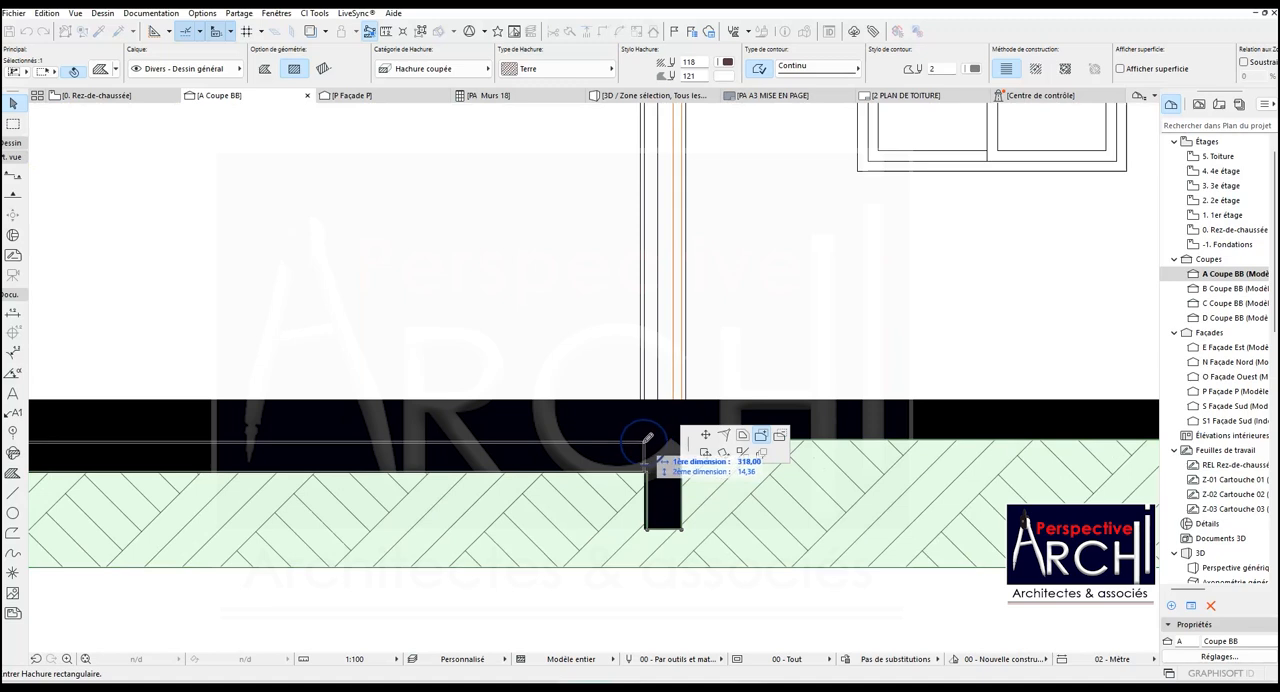
click(636, 441)
scroll(643, 466, up, 3)
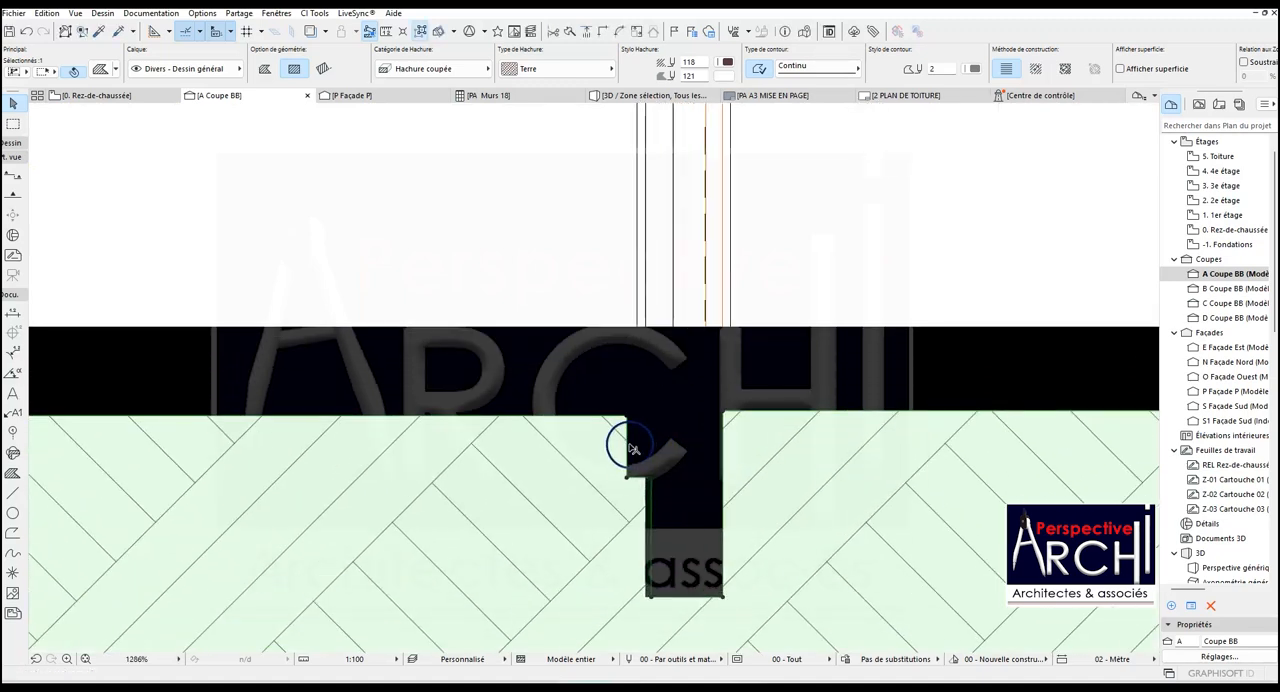
- Offset the added earth area's edges to meet the right door wall's foundation and level its top with the neighbouring bay's hatch
click(628, 443)
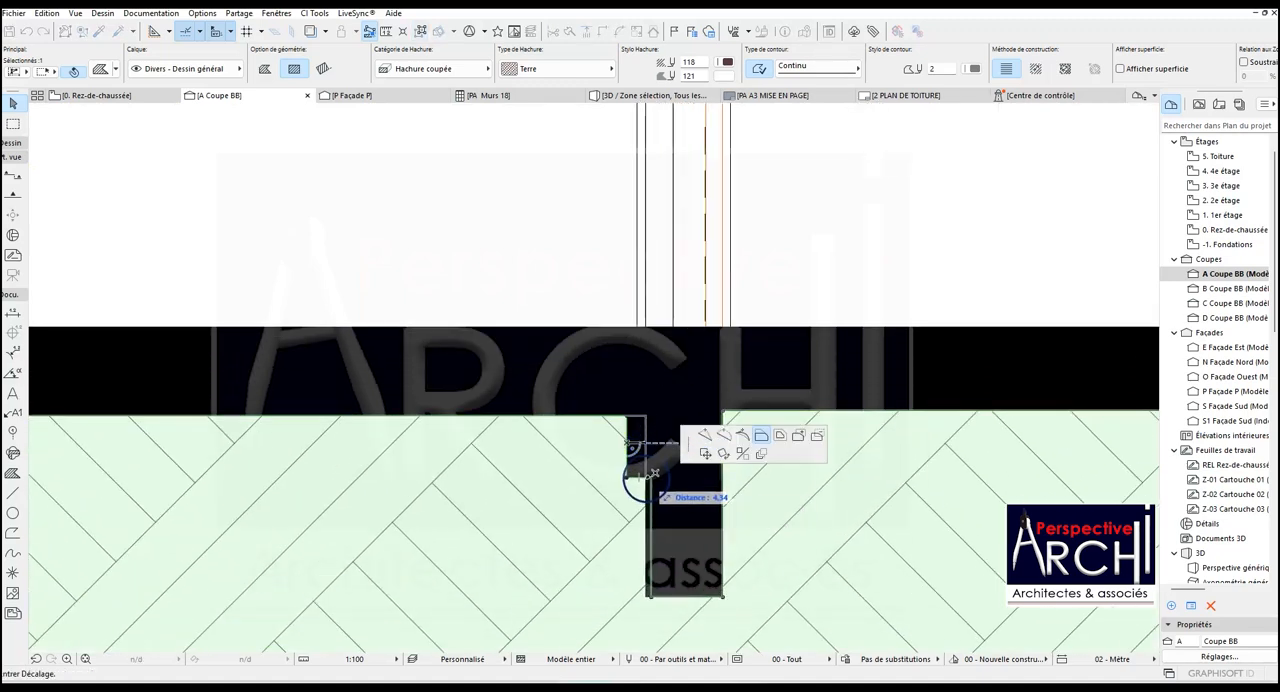
click(647, 478)
click(651, 497)
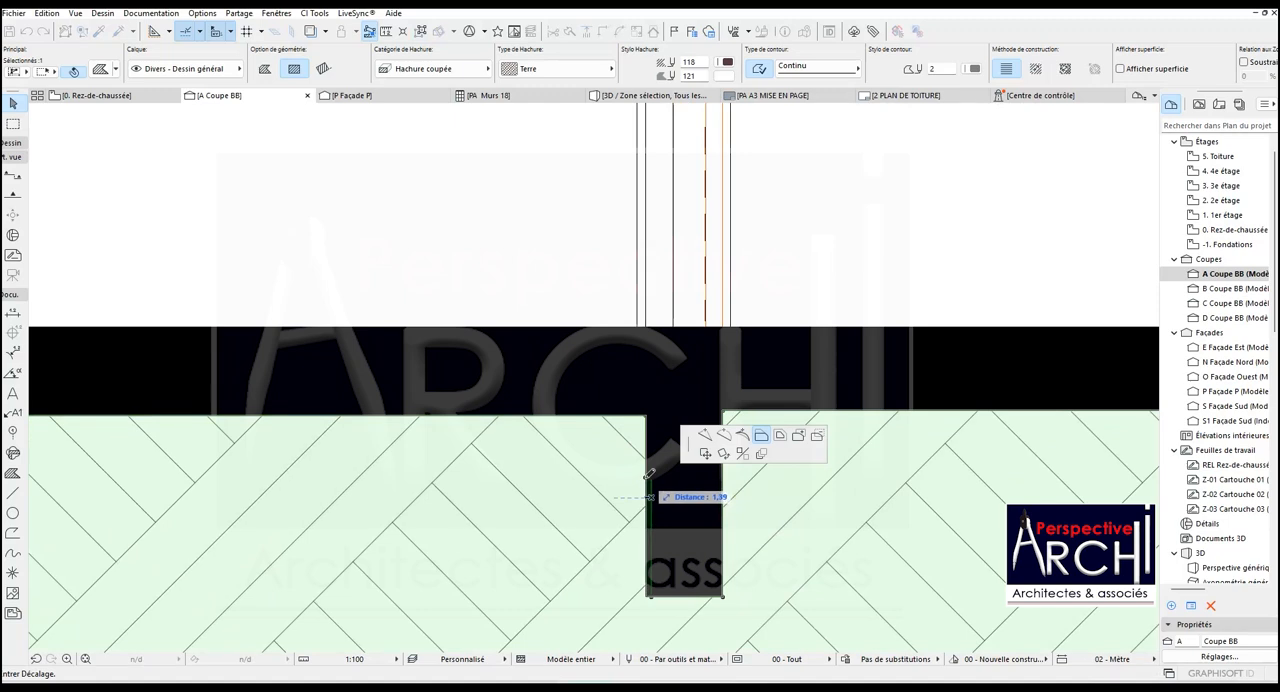
click(645, 468)
click(628, 415)
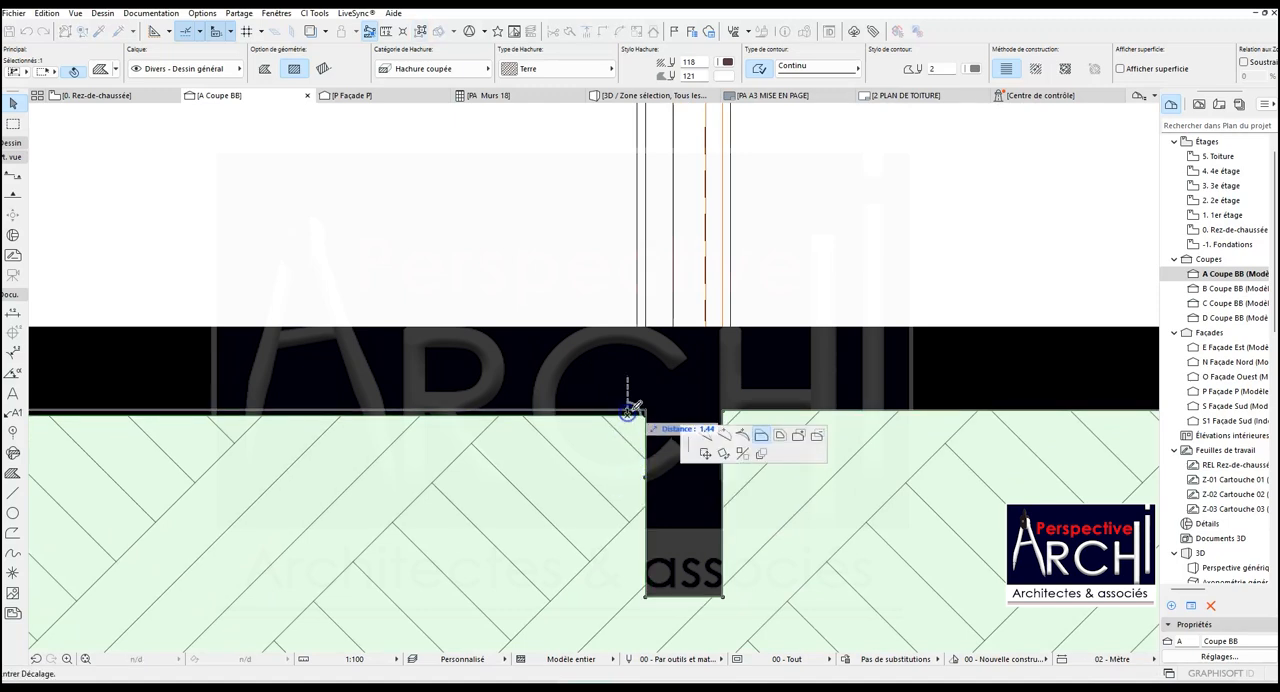
click(722, 412)
scroll(722, 417, down, 5)
scroll(666, 434, down, 2)
scroll(440, 435, up, 6)
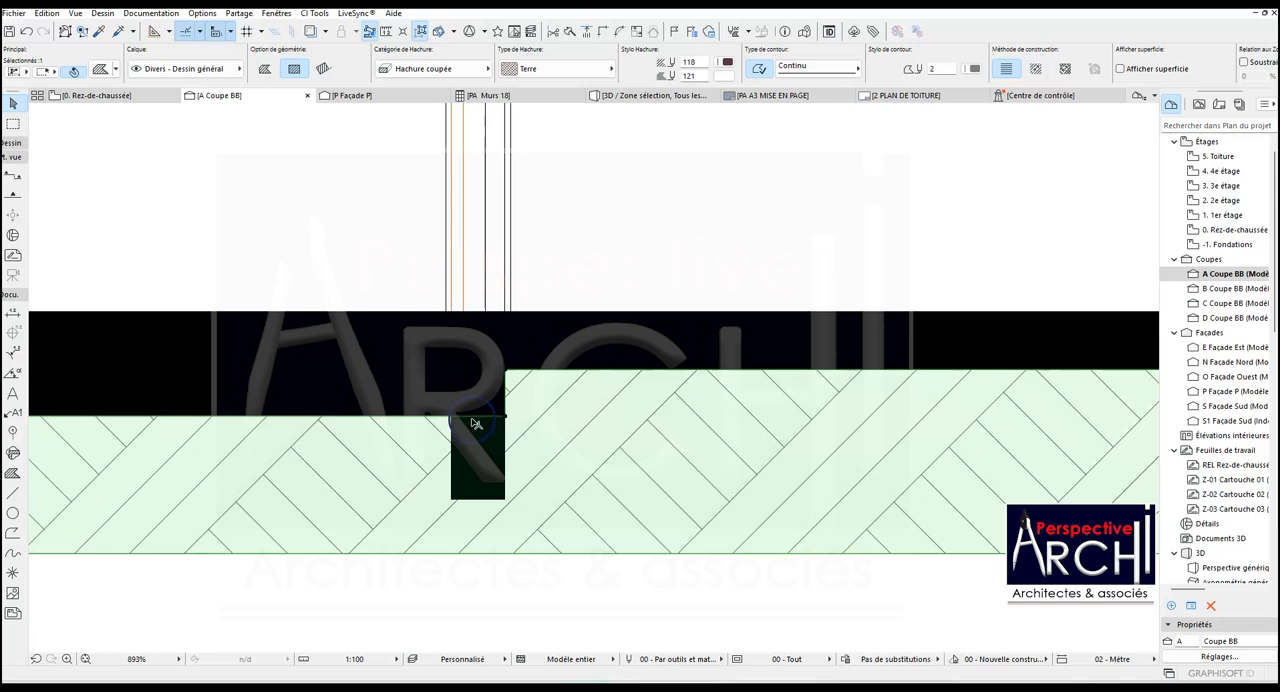
key(Escape)
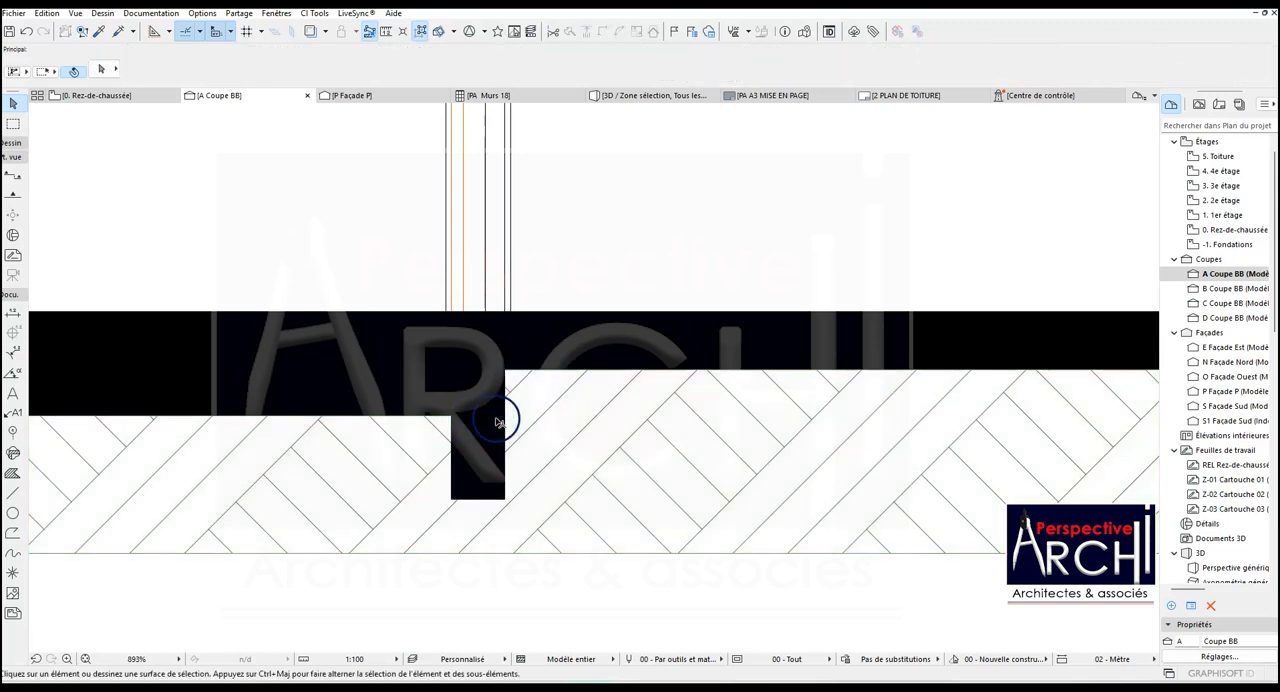
- Extend the earth hatch up to the slab's underside from the left end wall's inner face to the already raised bay
click(437, 428)
scroll(580, 428, down, 3)
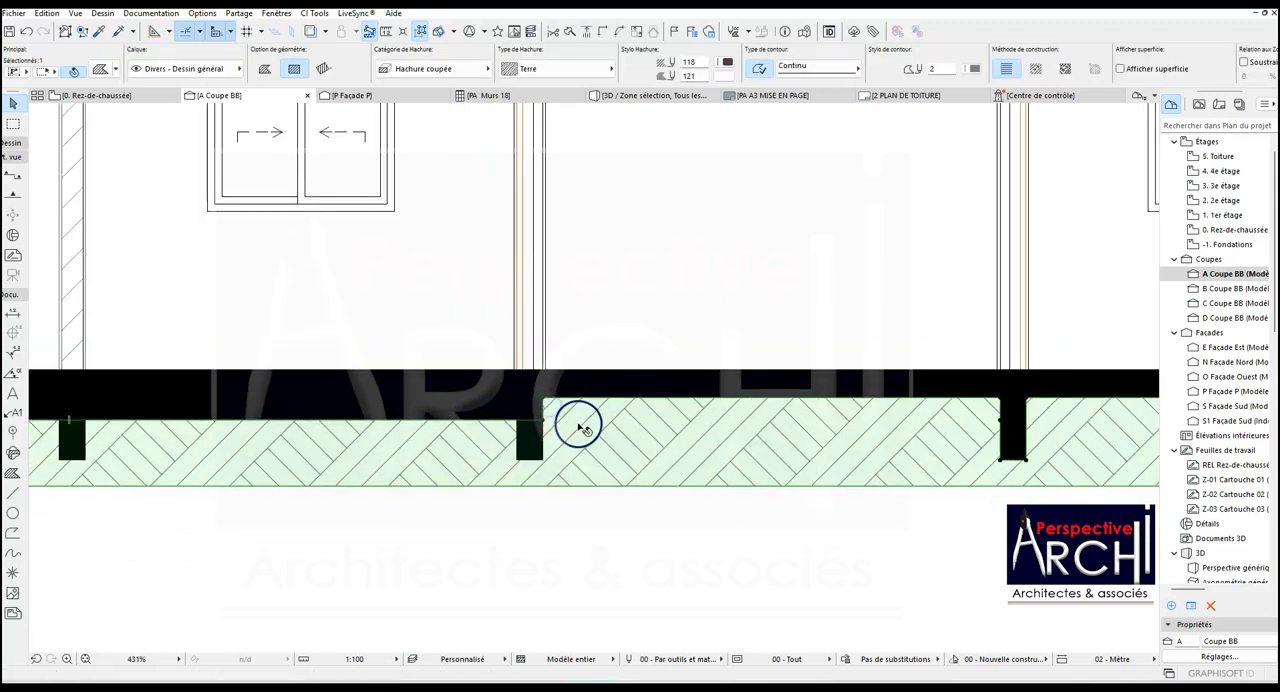
scroll(568, 428, up, 2)
scroll(549, 422, down, 2)
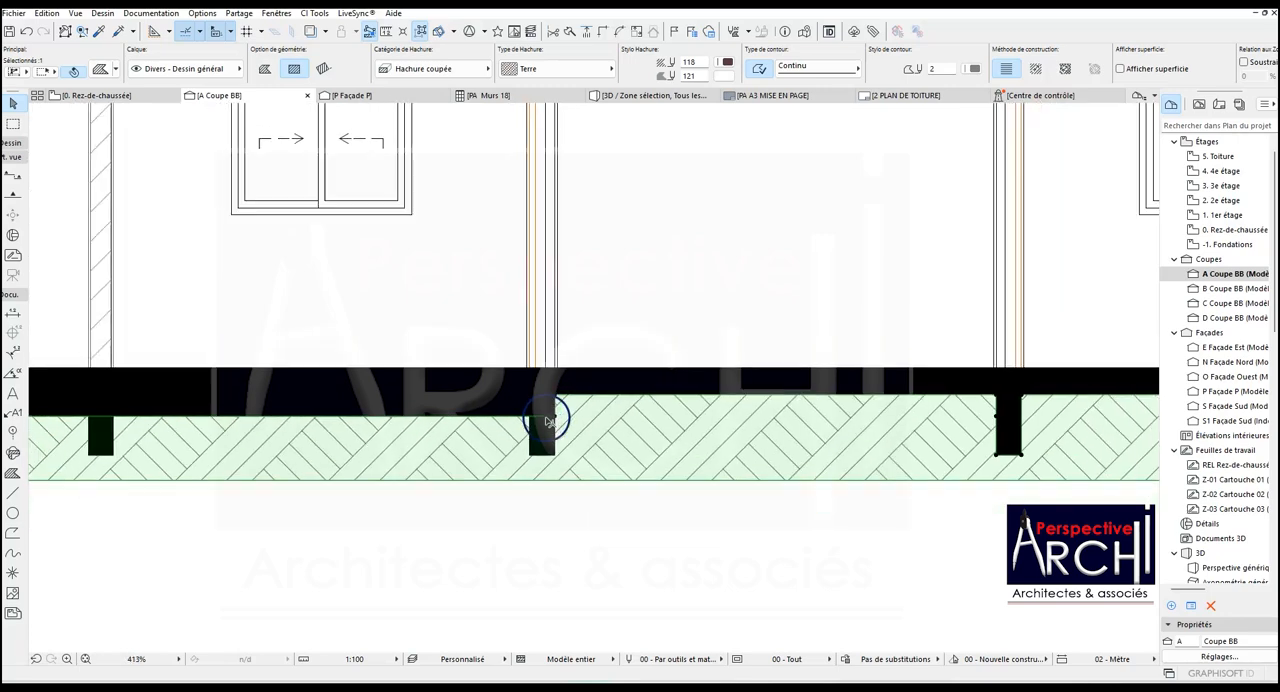
scroll(566, 416, up, 1)
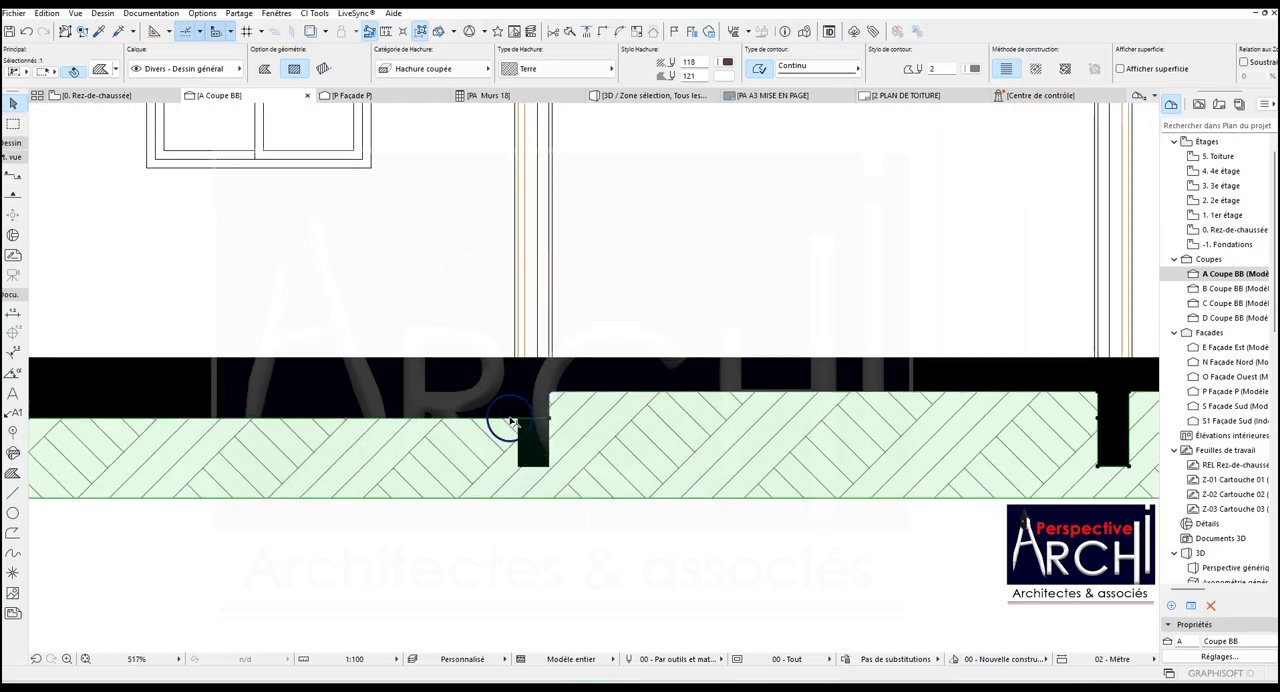
scroll(510, 422, down, 3)
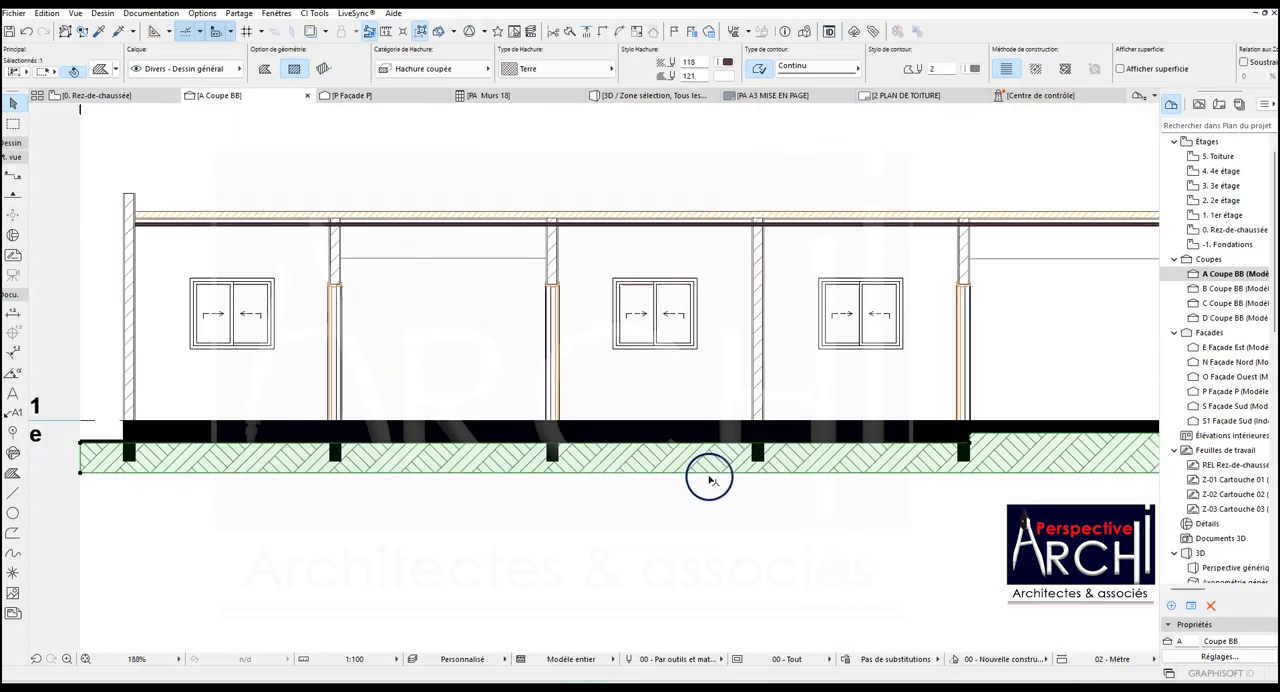
scroll(709, 480, down, 1)
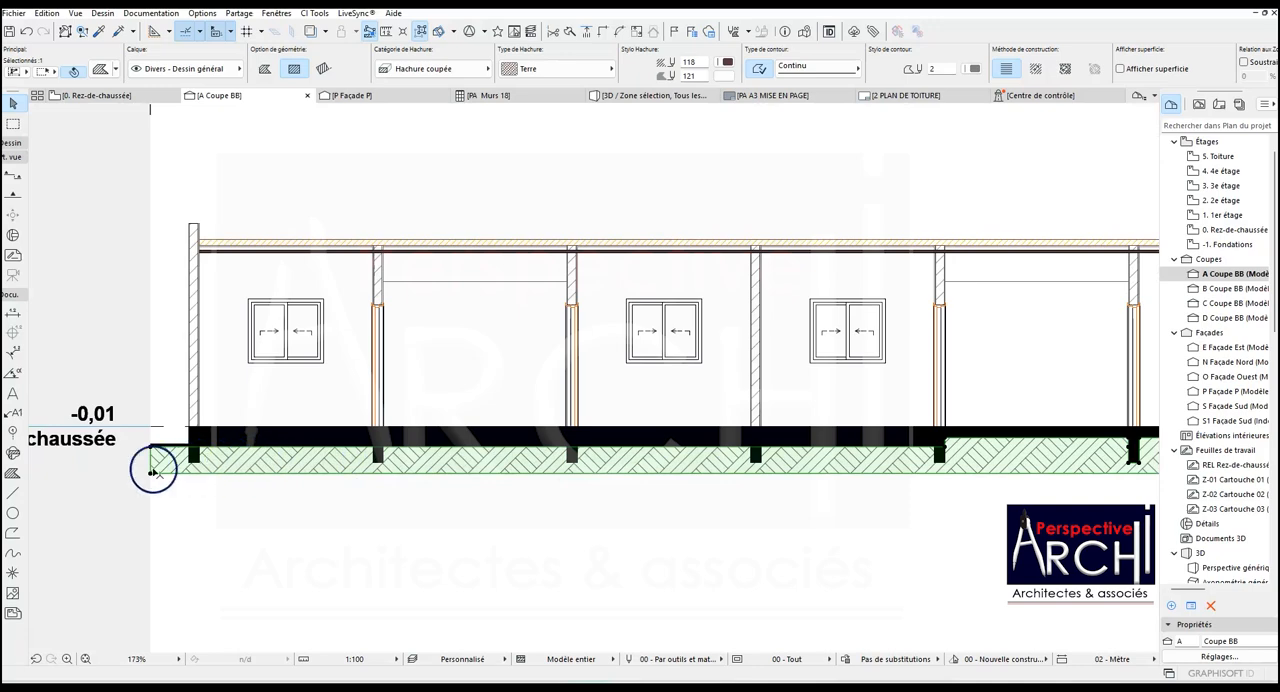
click(229, 437)
scroll(229, 437, up, 2)
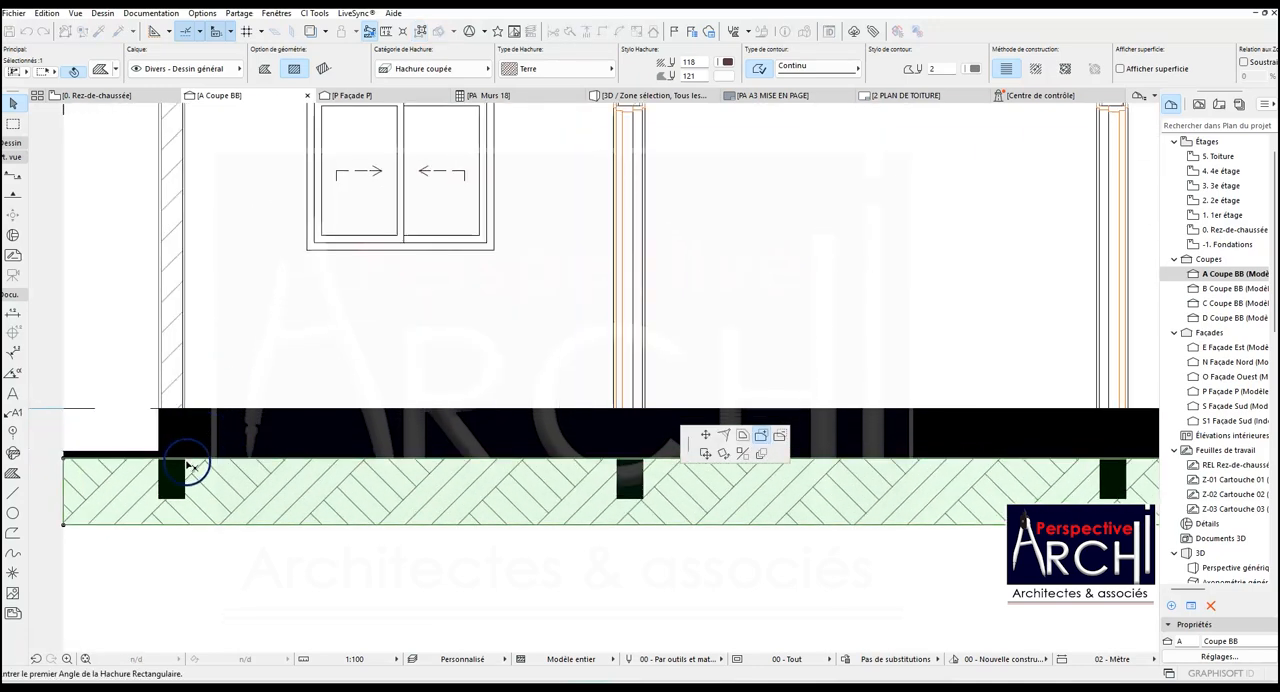
scroll(187, 461, down, 4)
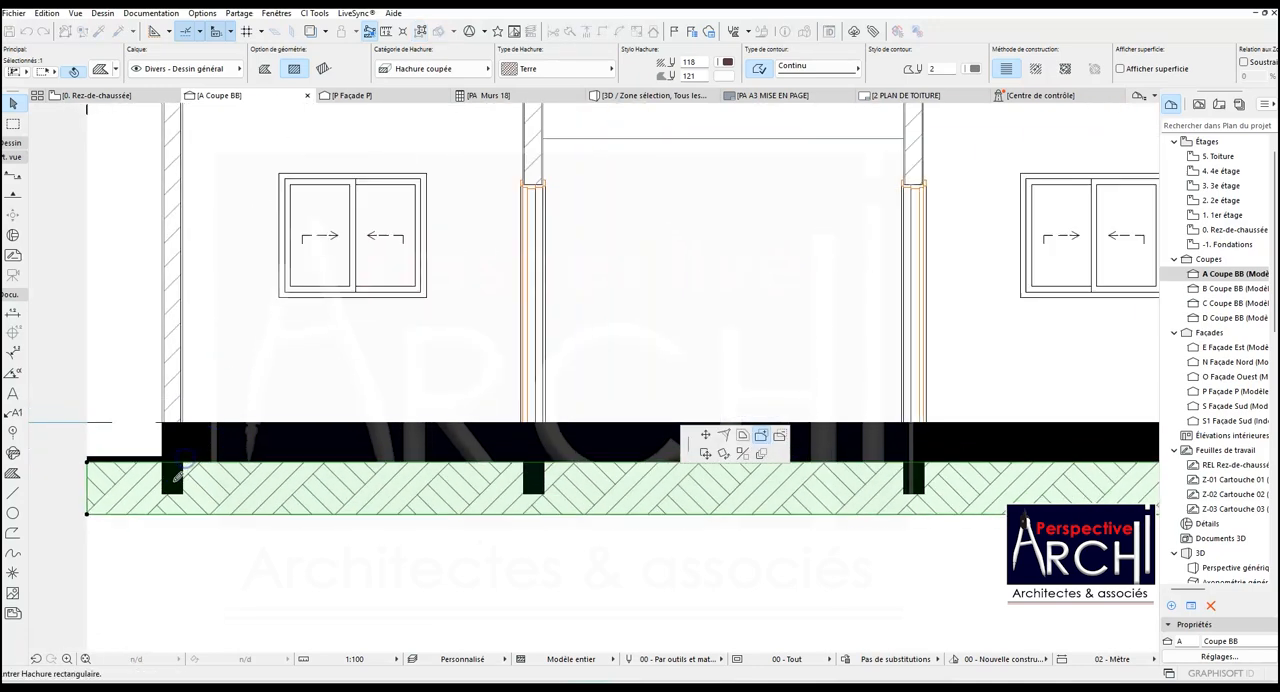
scroll(549, 488, up, 2)
- Subtract a rectangle from the earth hatch over the foundation of the first door wall right of the central partition
scroll(549, 488, up, 5)
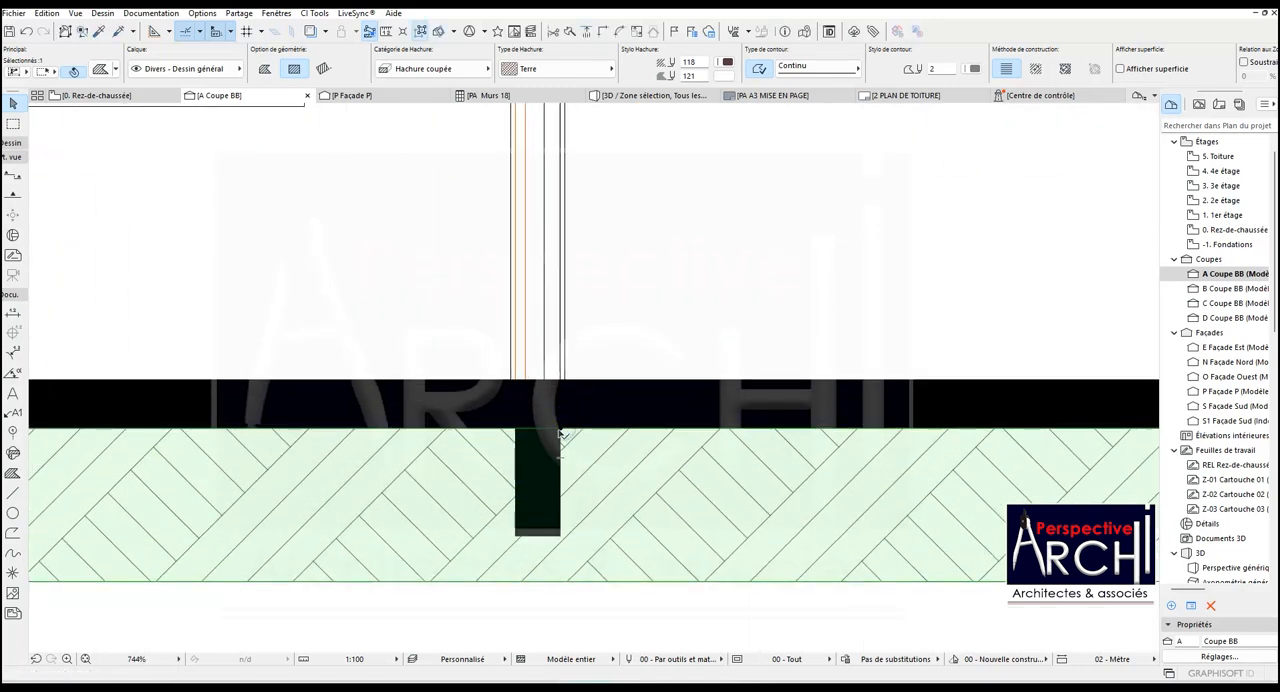
click(701, 479)
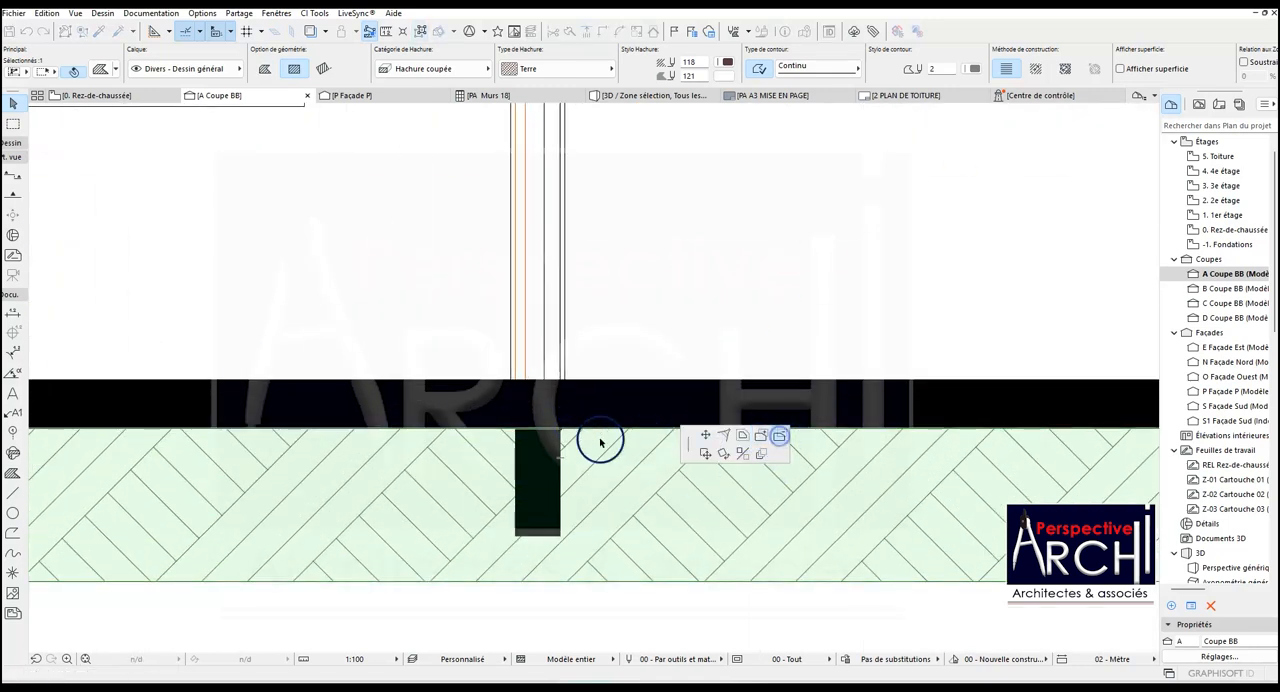
click(562, 429)
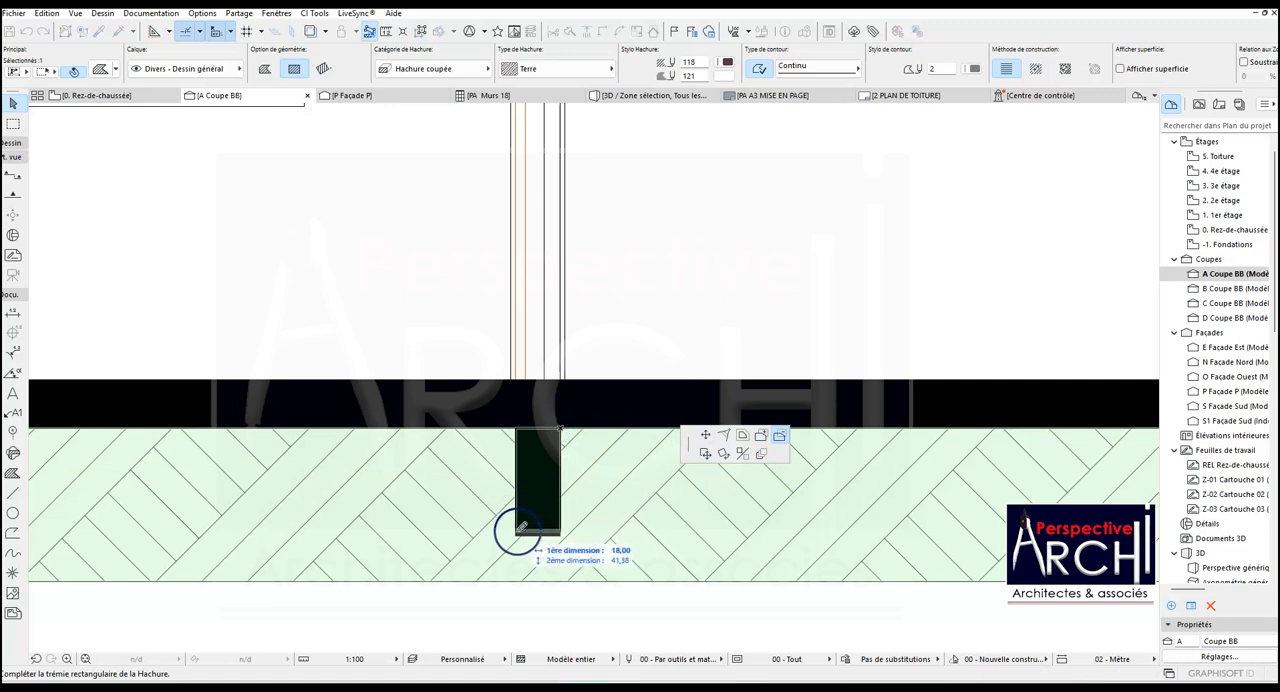
click(516, 537)
- Cut the central partition wall's foundation out of the earth hatch with a rectangular subtraction
click(562, 537)
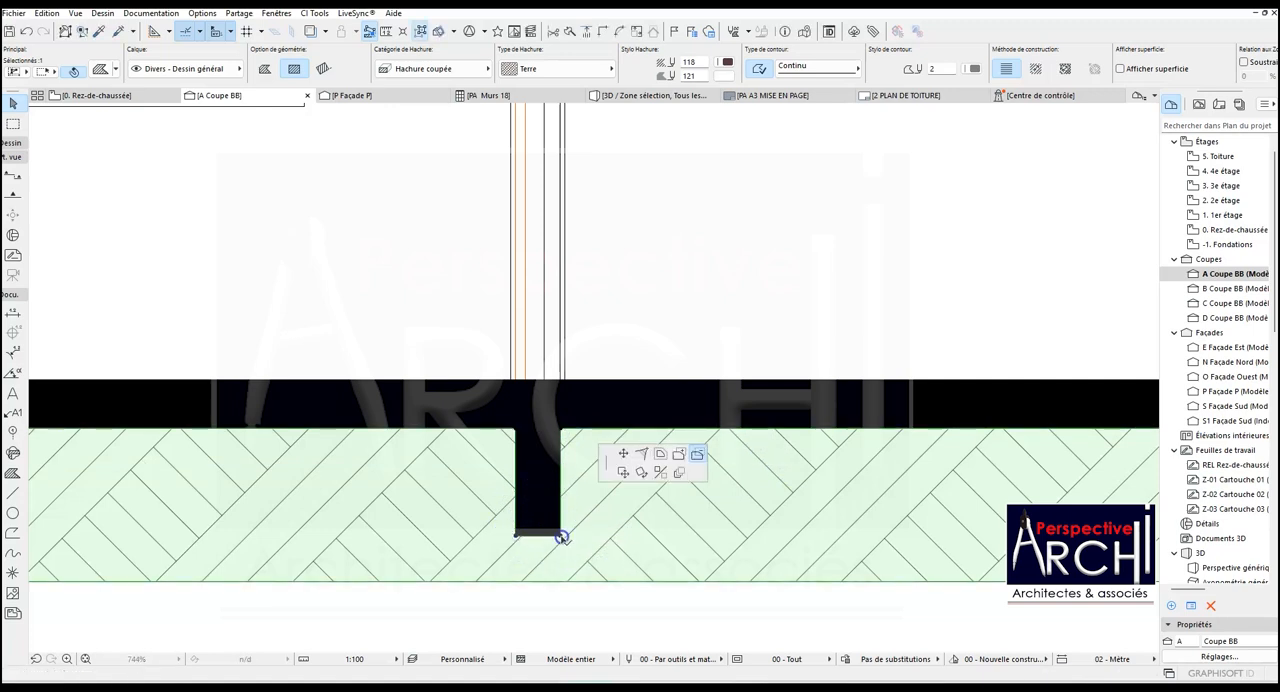
scroll(624, 538, down, 5)
scroll(436, 531, up, 4)
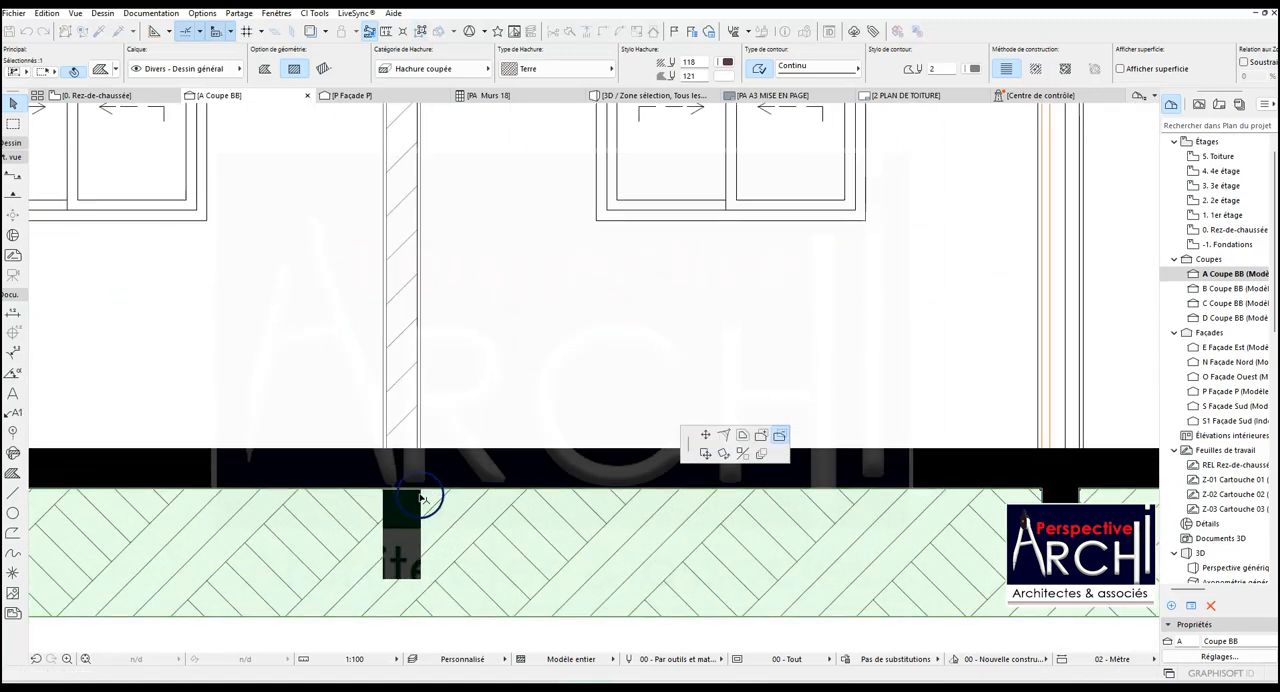
click(420, 578)
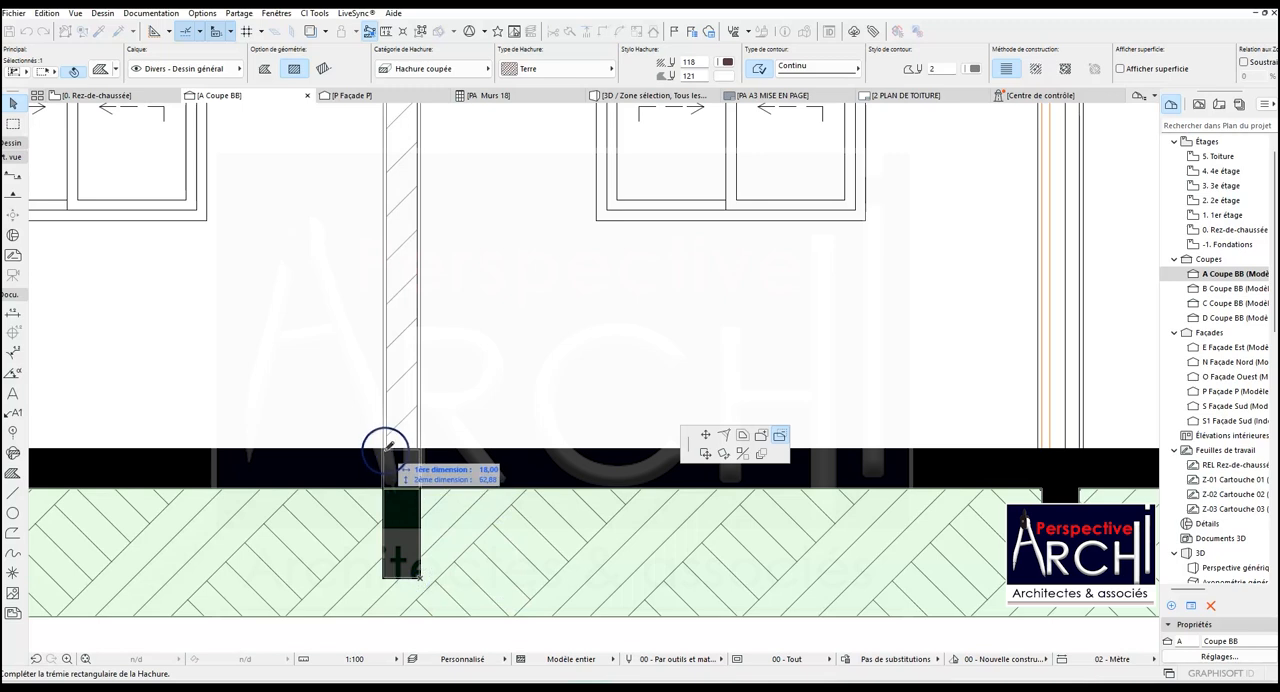
click(382, 447)
- Cut the foundation of the first door wall left of the central partition out of the earth hatch
click(420, 490)
scroll(543, 480, down, 5)
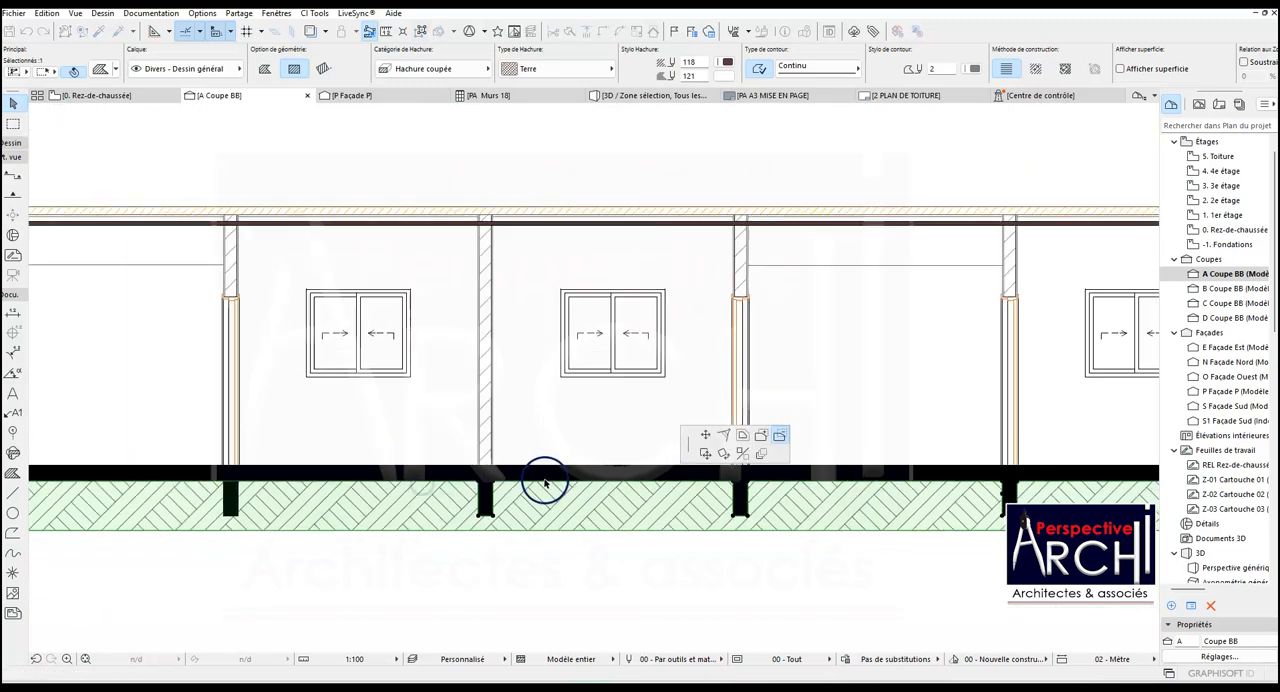
scroll(283, 510, up, 4)
click(337, 545)
click(294, 387)
- Subtract a rectangle from the earth hatch over the foundation of the door wall nearest the left end wall
scroll(547, 490, down, 3)
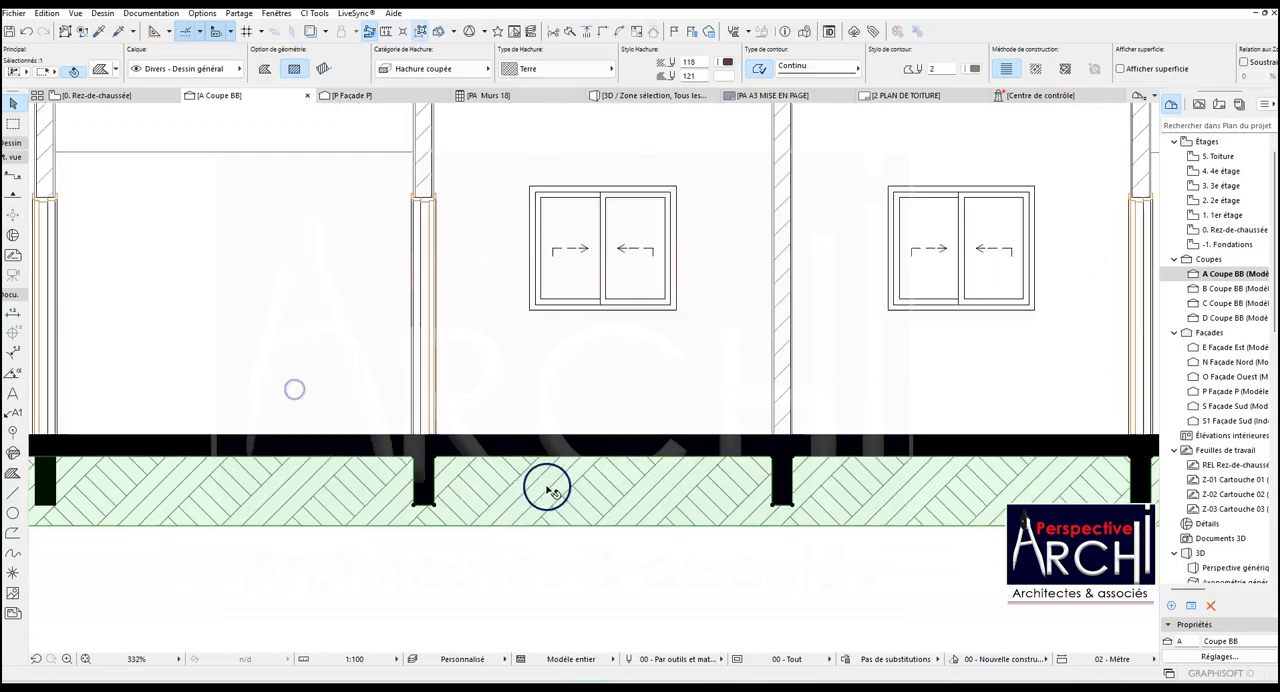
scroll(475, 498, down, 1)
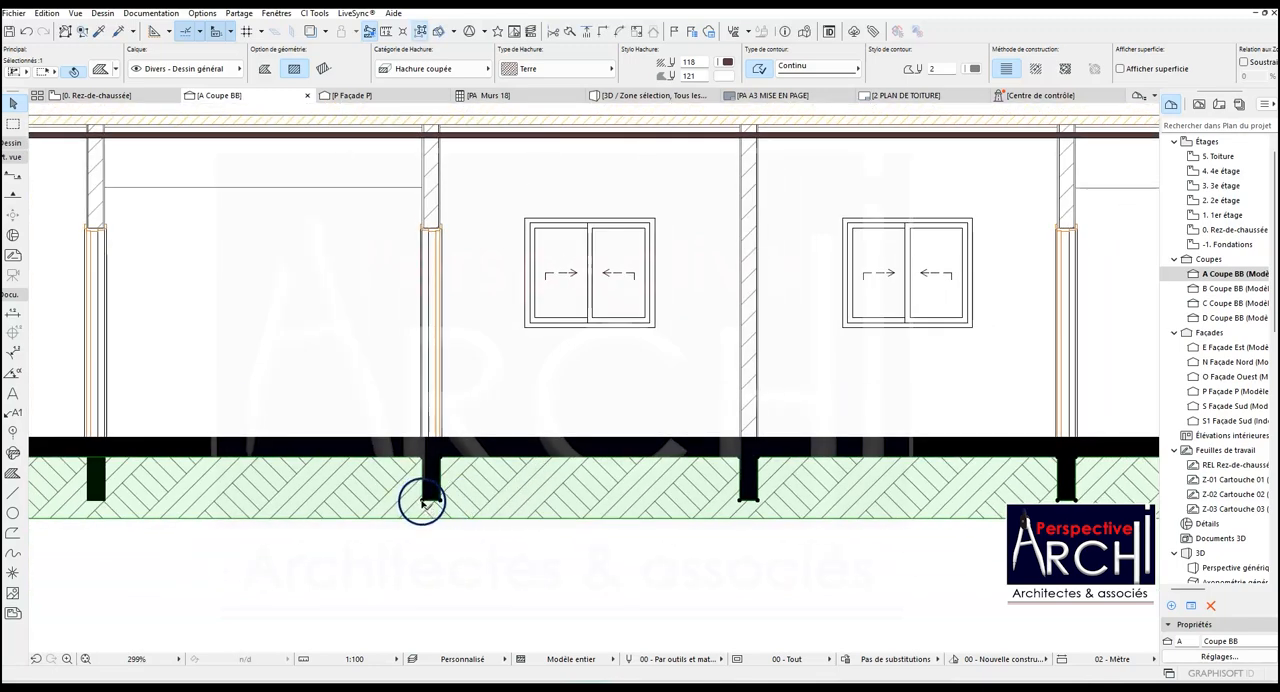
scroll(421, 503, down, 3)
scroll(209, 491, up, 5)
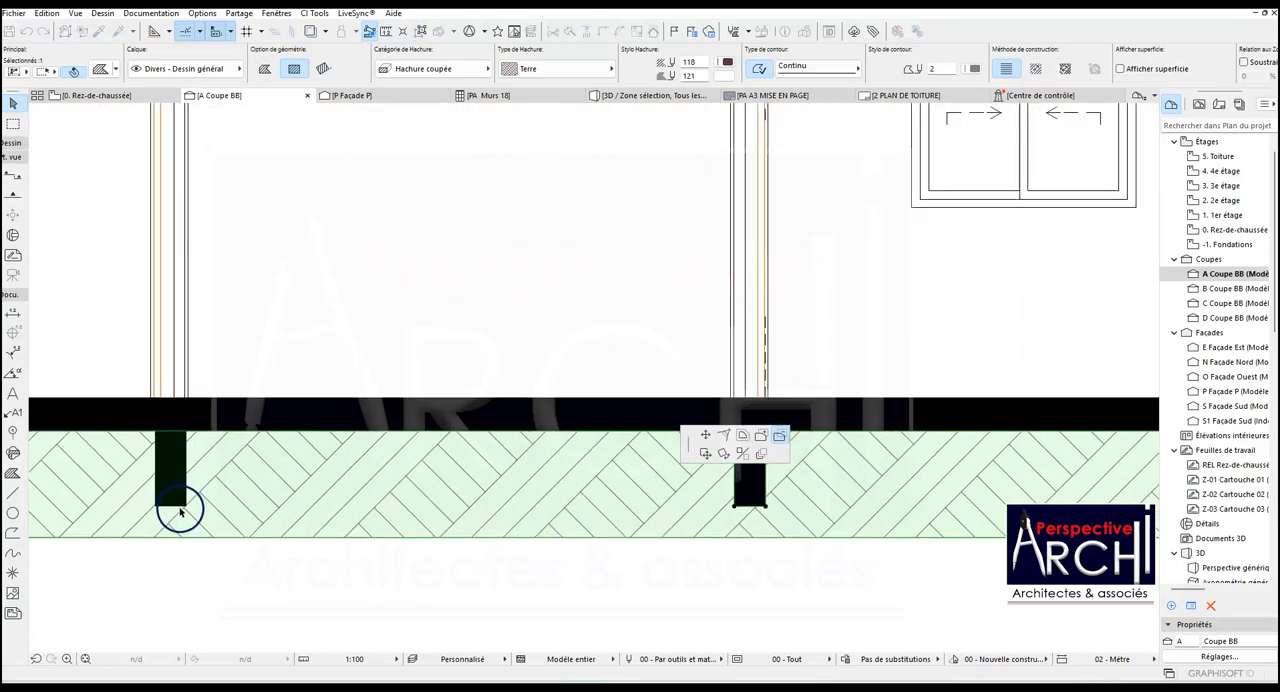
click(185, 506)
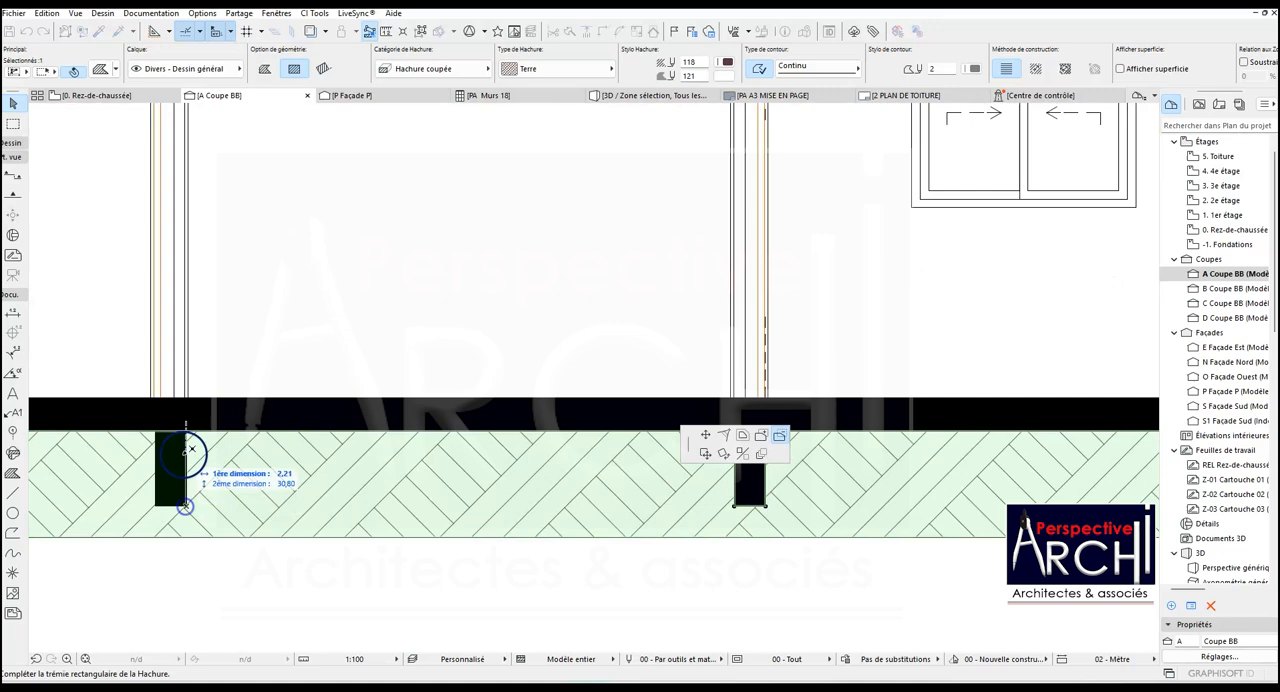
click(156, 398)
- Cut the left end wall's foundation out of the earth hatch with a rectangular subtraction
scroll(294, 406, down, 6)
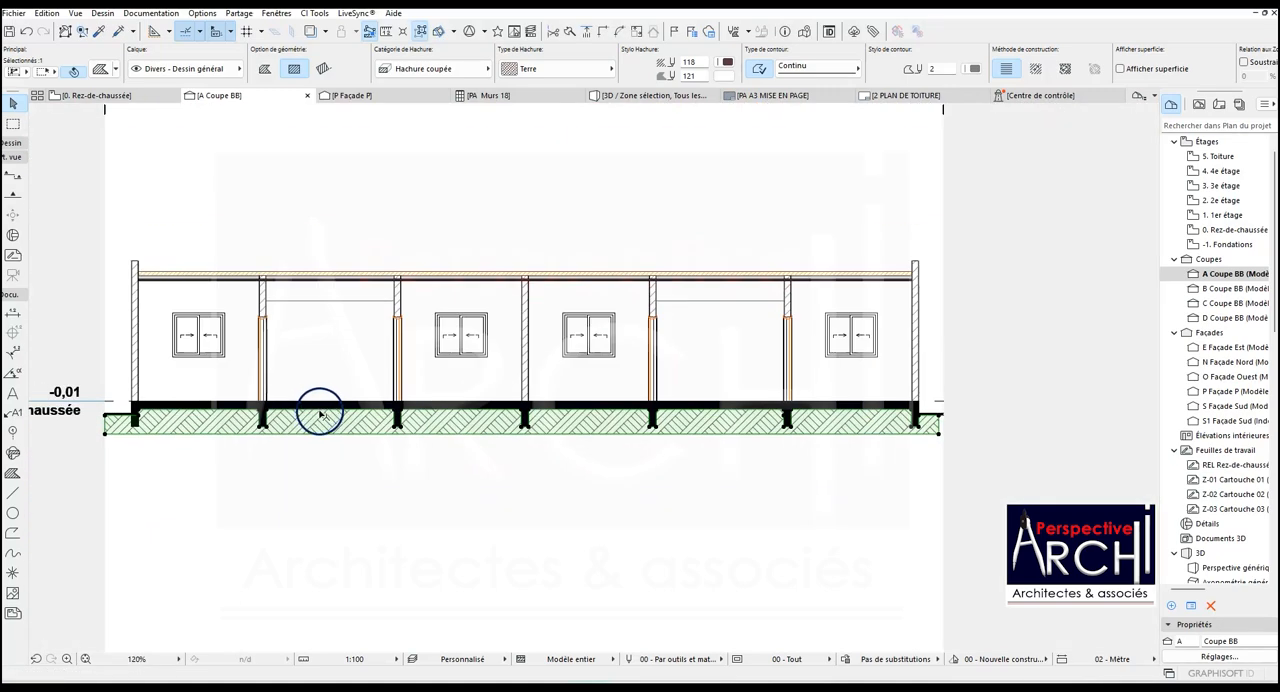
scroll(133, 408, up, 5)
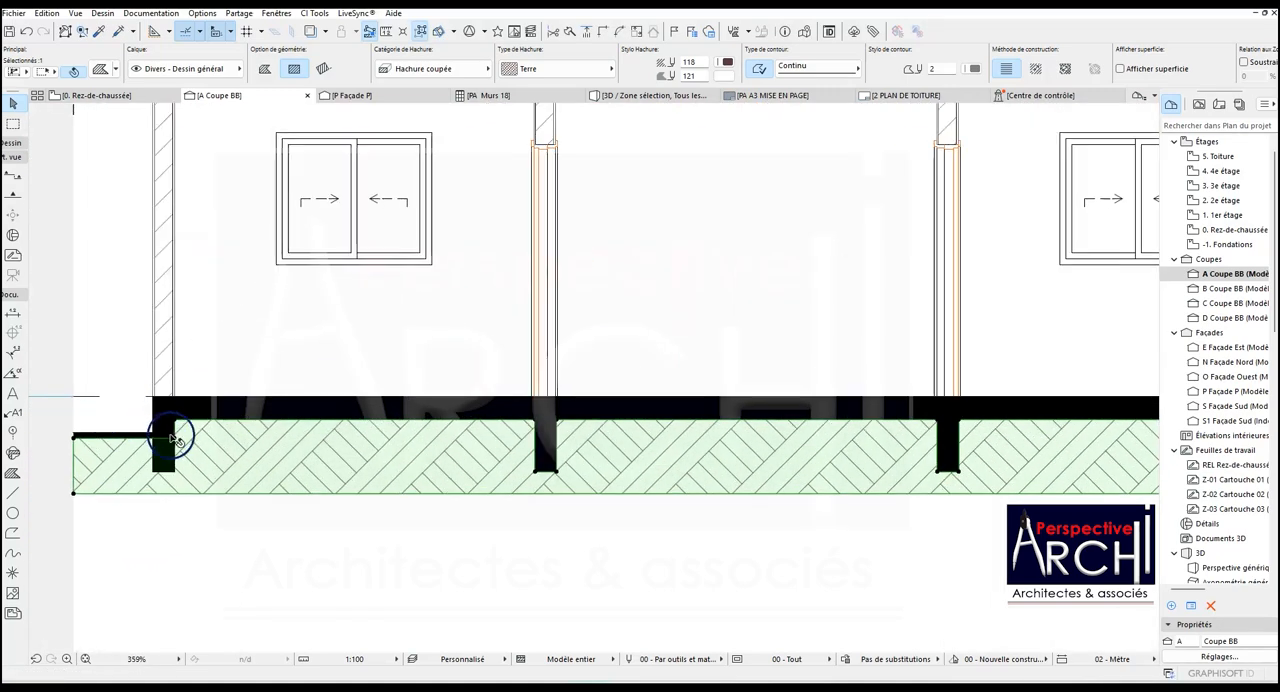
click(175, 440)
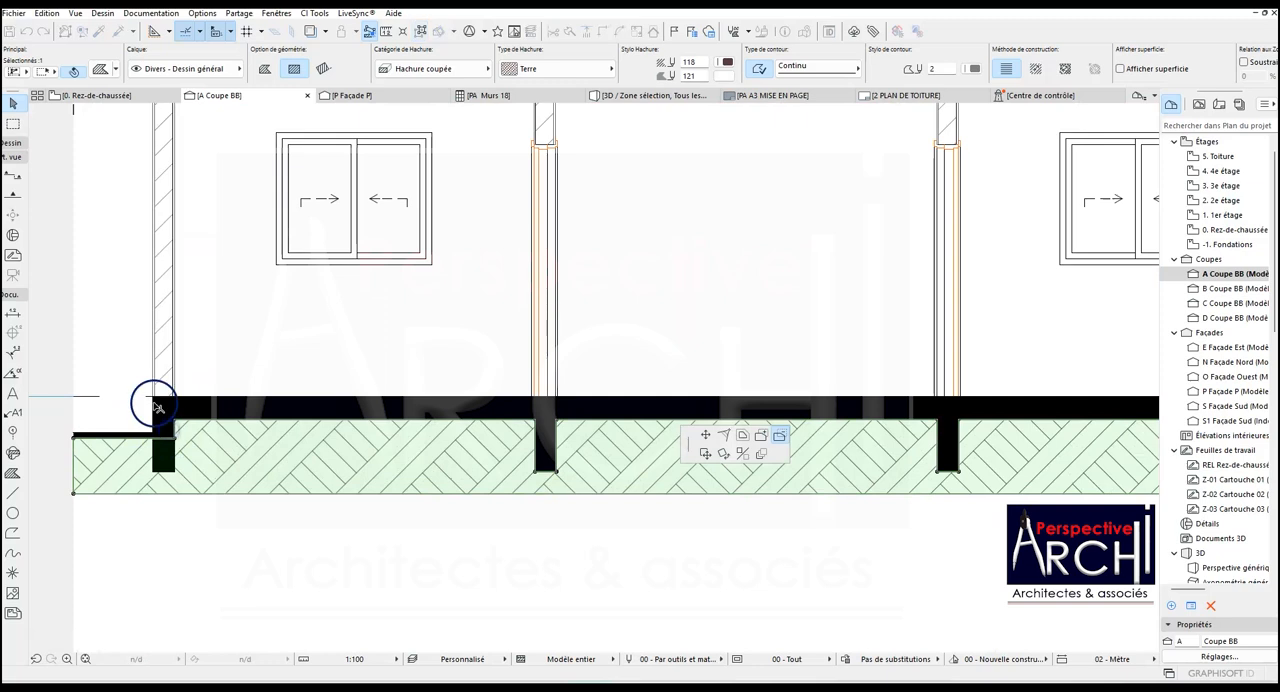
click(153, 398)
click(175, 471)
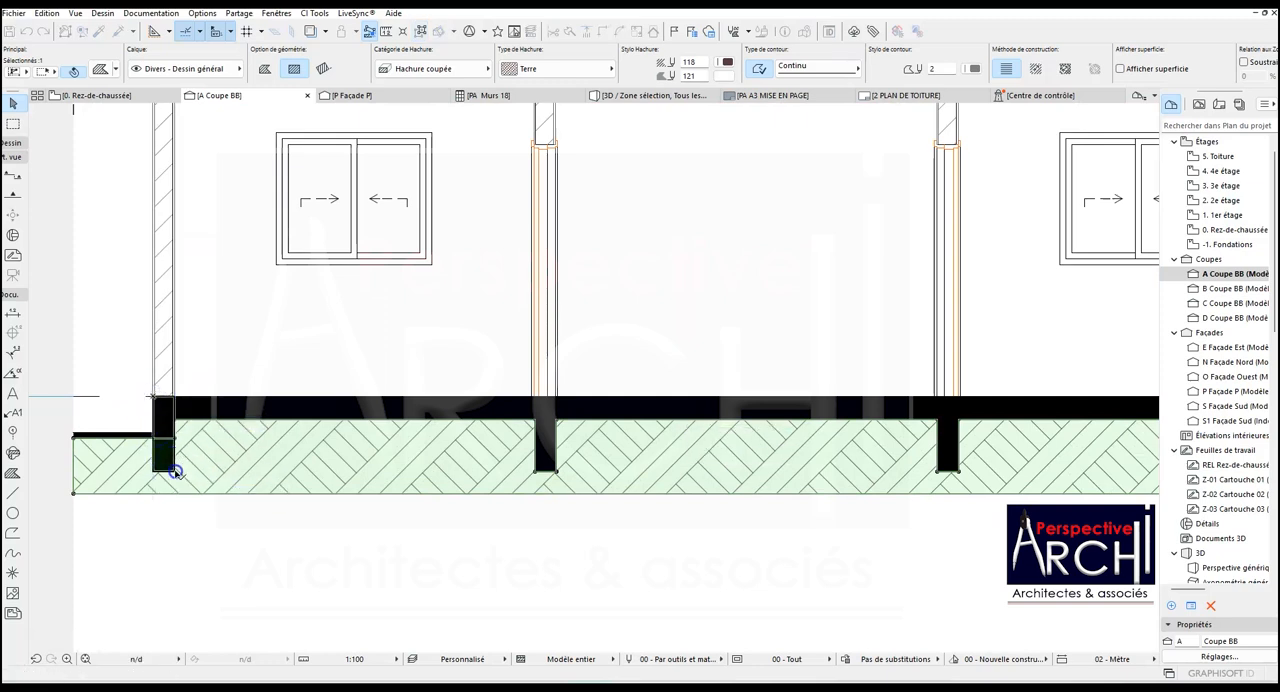
scroll(218, 440, down, 6)
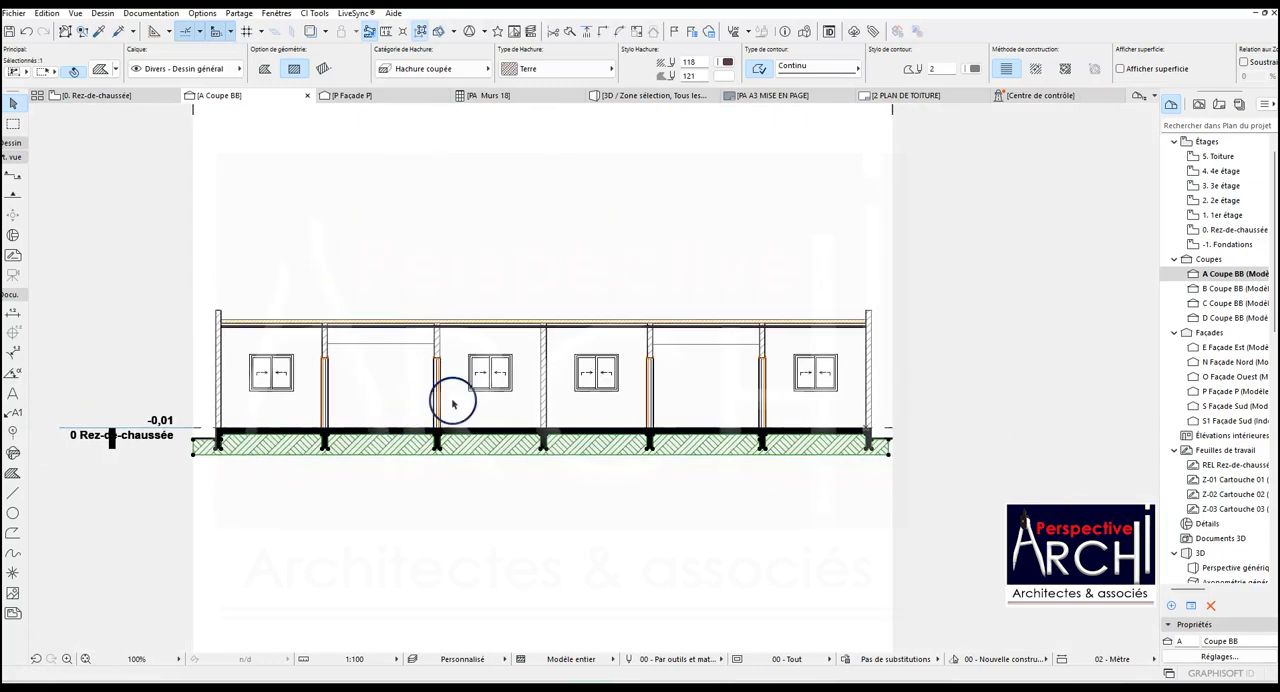
- Deselect the earth hatch and delete the leftover solid foundation hatch beside the ground-floor level label, left of the building
key(Escape)
scroll(452, 403, down, 2)
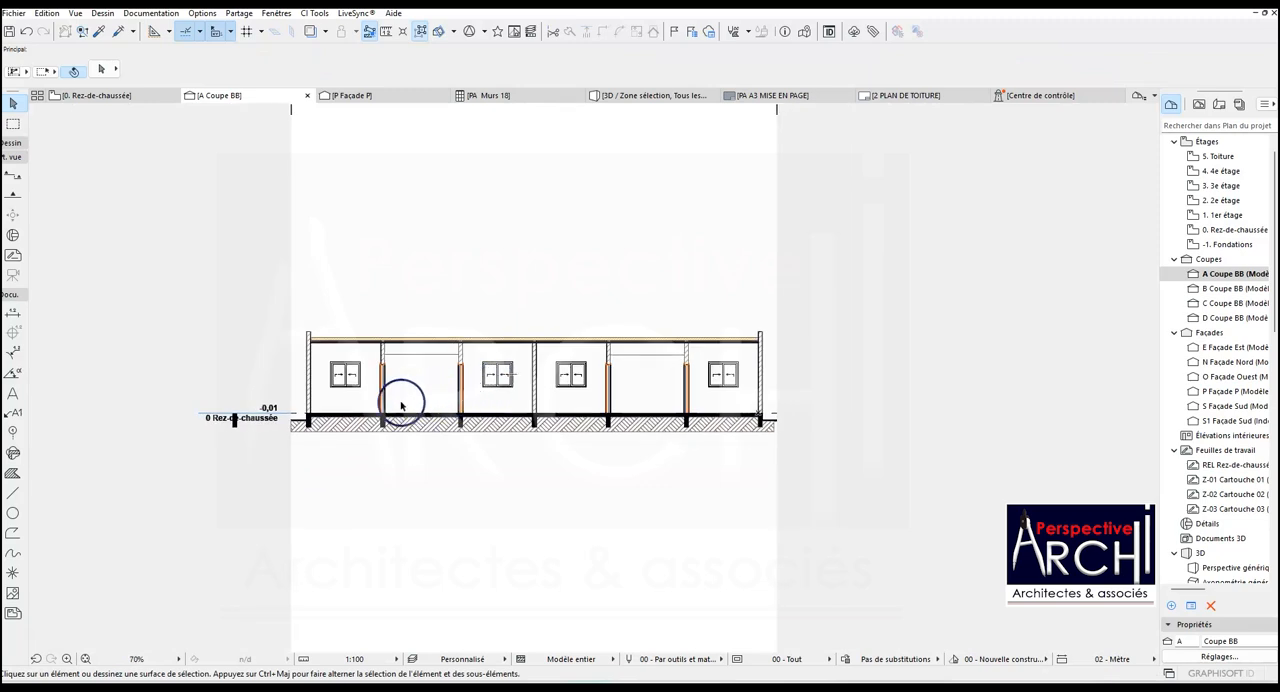
click(237, 430)
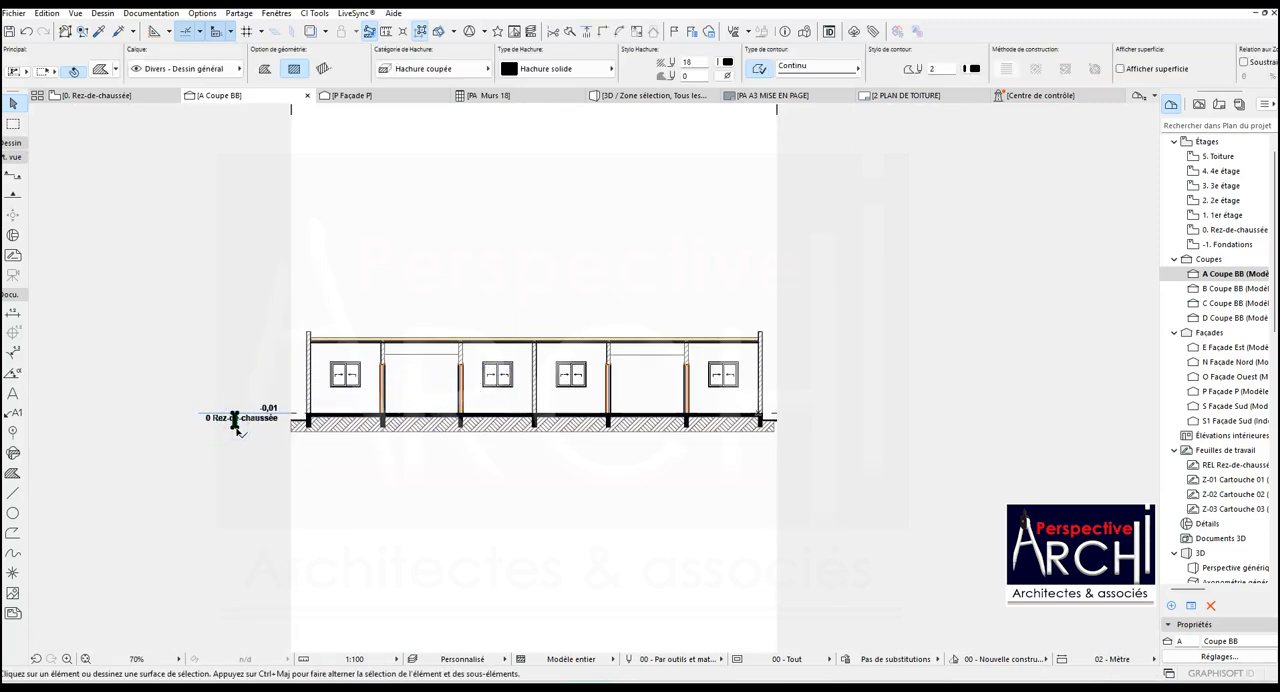
key(Delete)
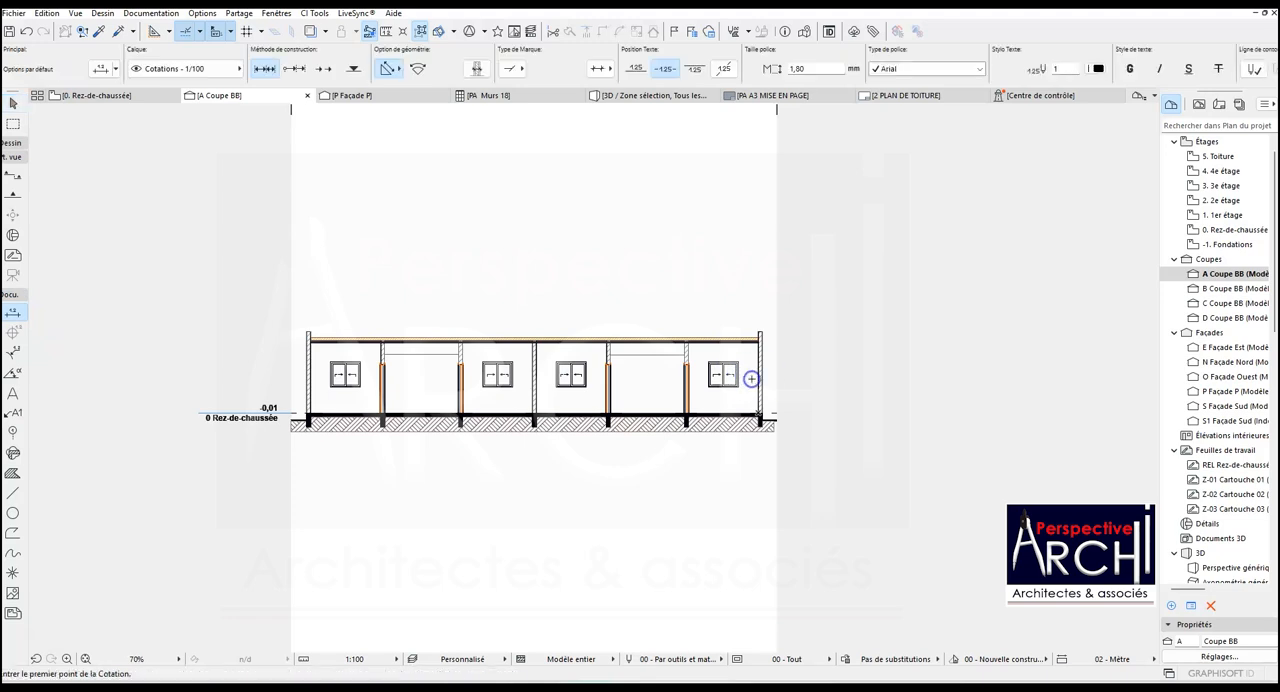
- Add a vertical chain dimension beside the rightmost window, from the floor slab through the window's bottom and top to the ceiling
scroll(748, 374, up, 5)
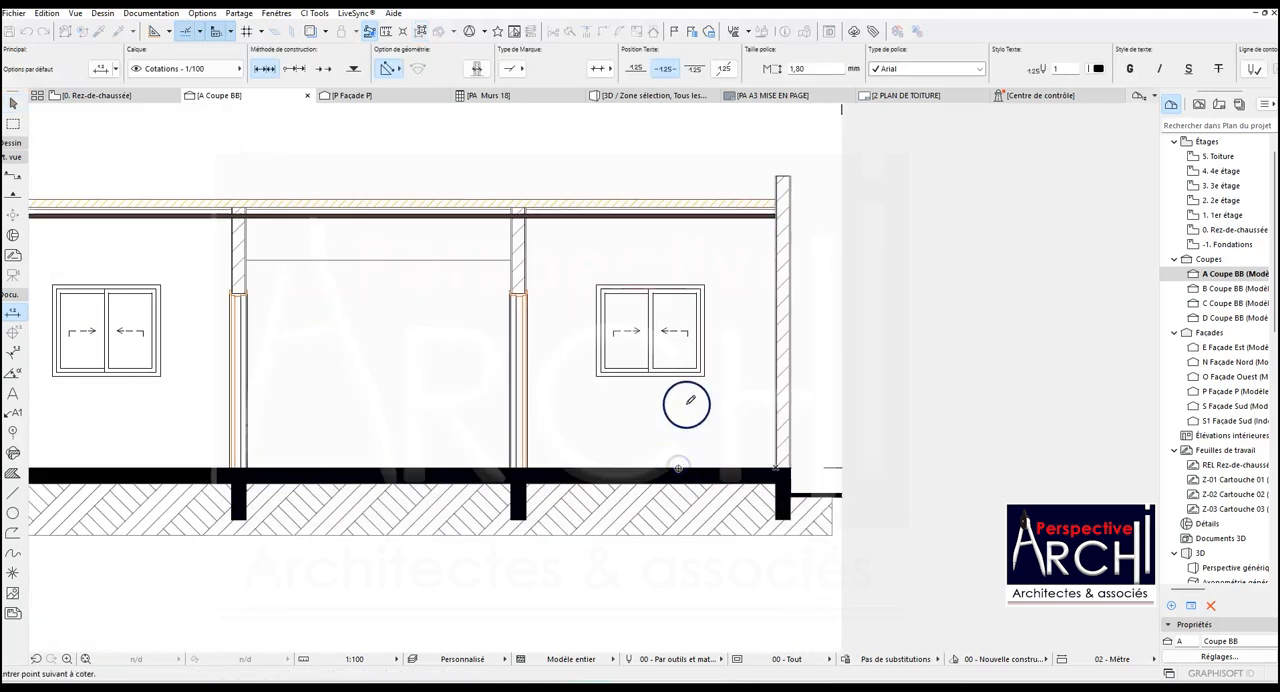
click(704, 286)
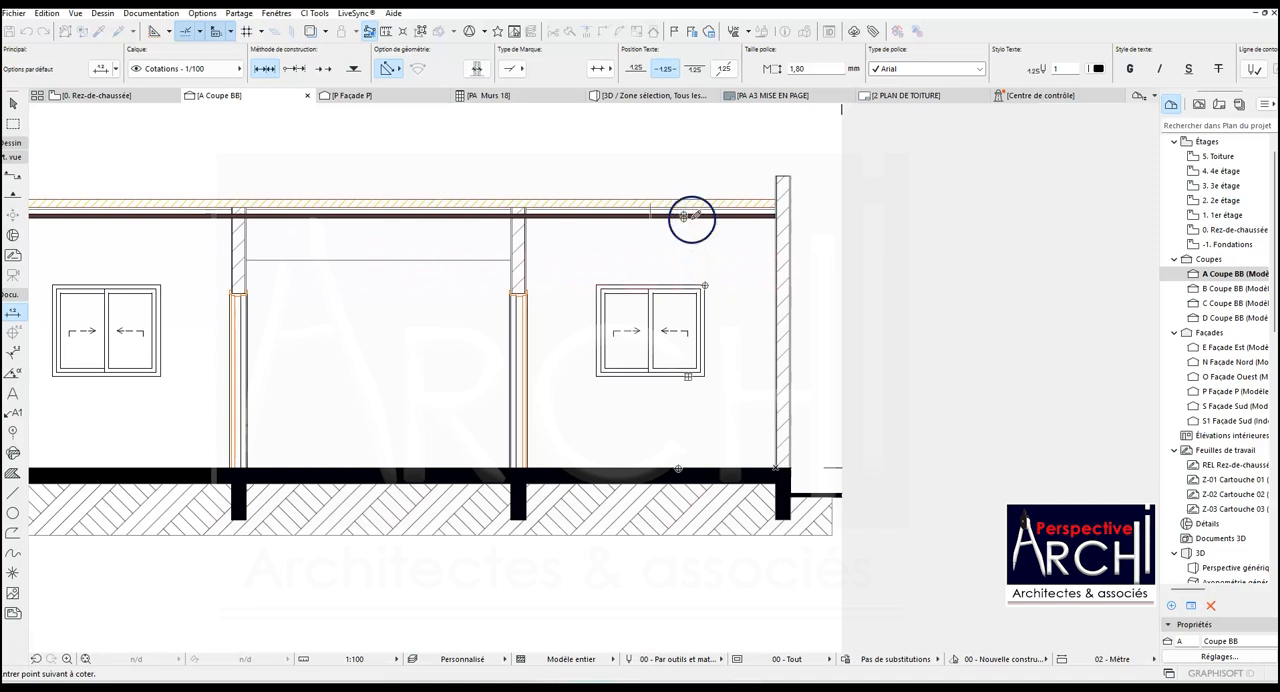
click(729, 303)
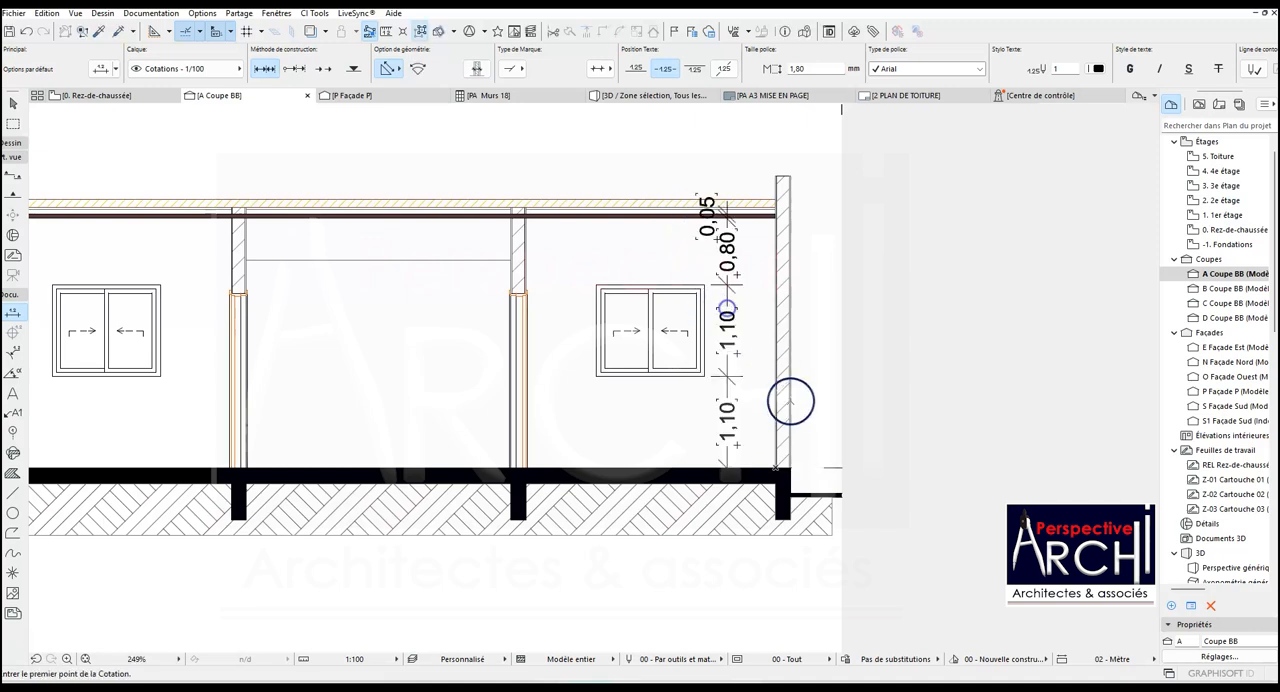
- Dimension the right end wall's outer side from the ground slab through floor level to the wall top, and shift the chain outward
click(790, 467)
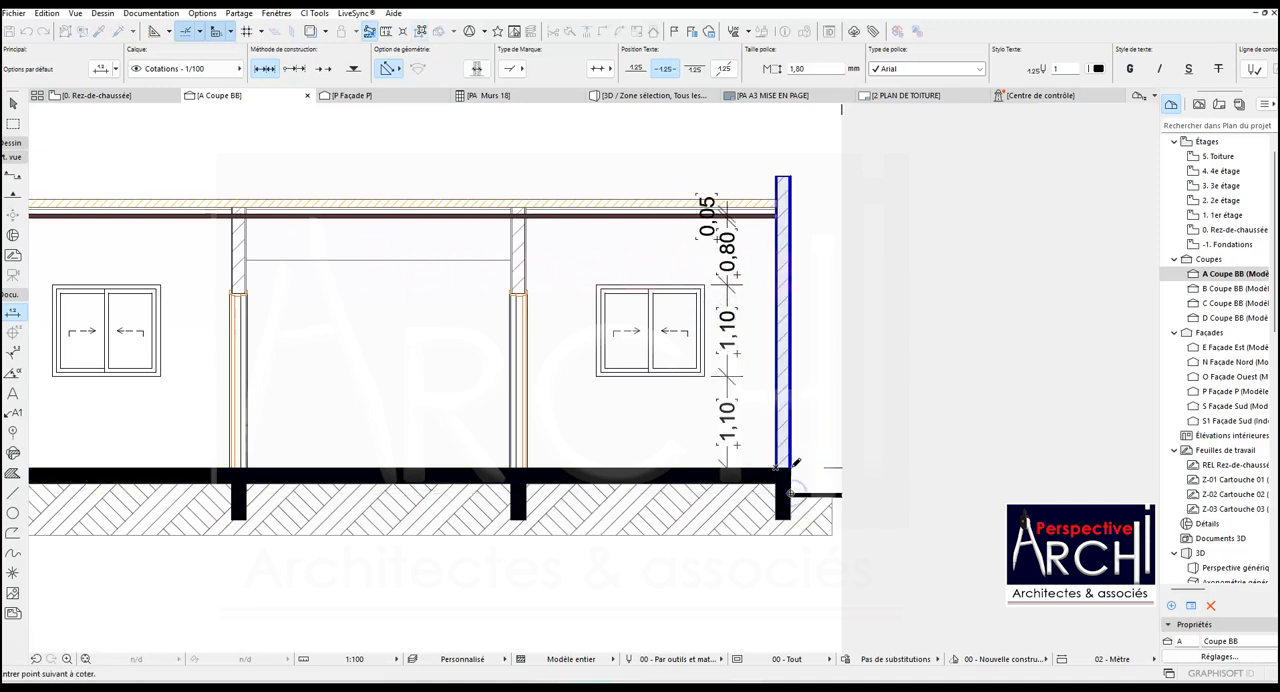
click(788, 175)
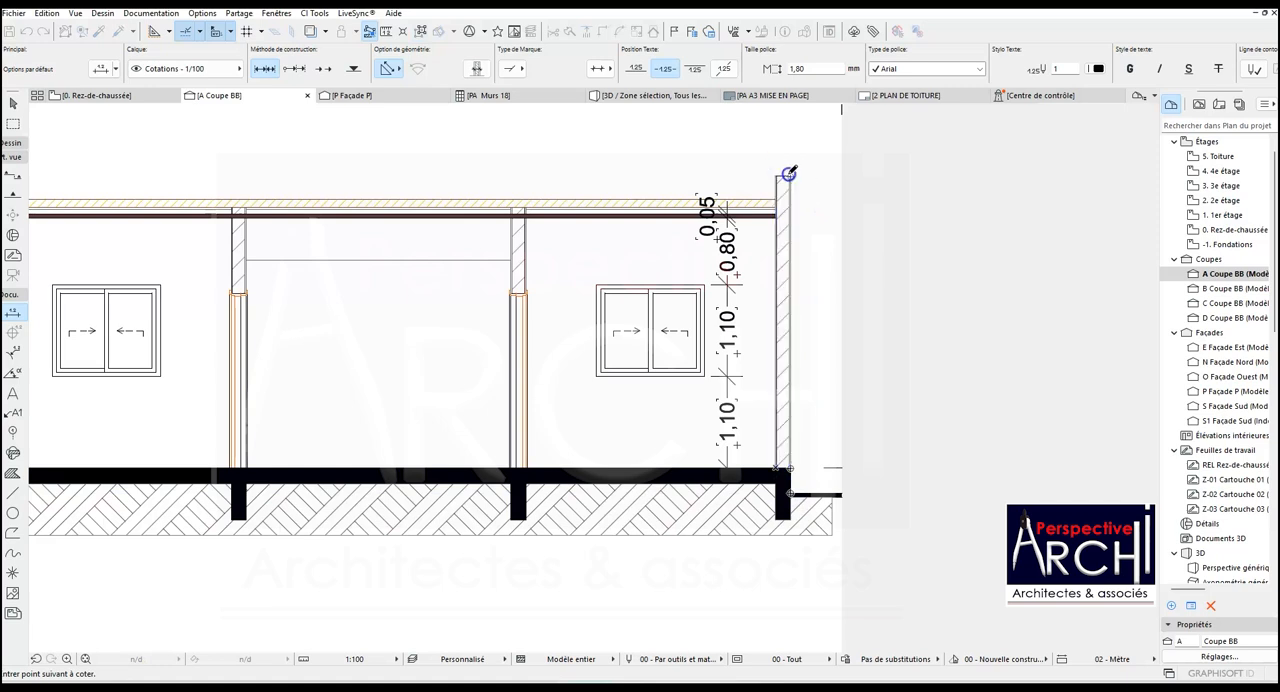
click(809, 321)
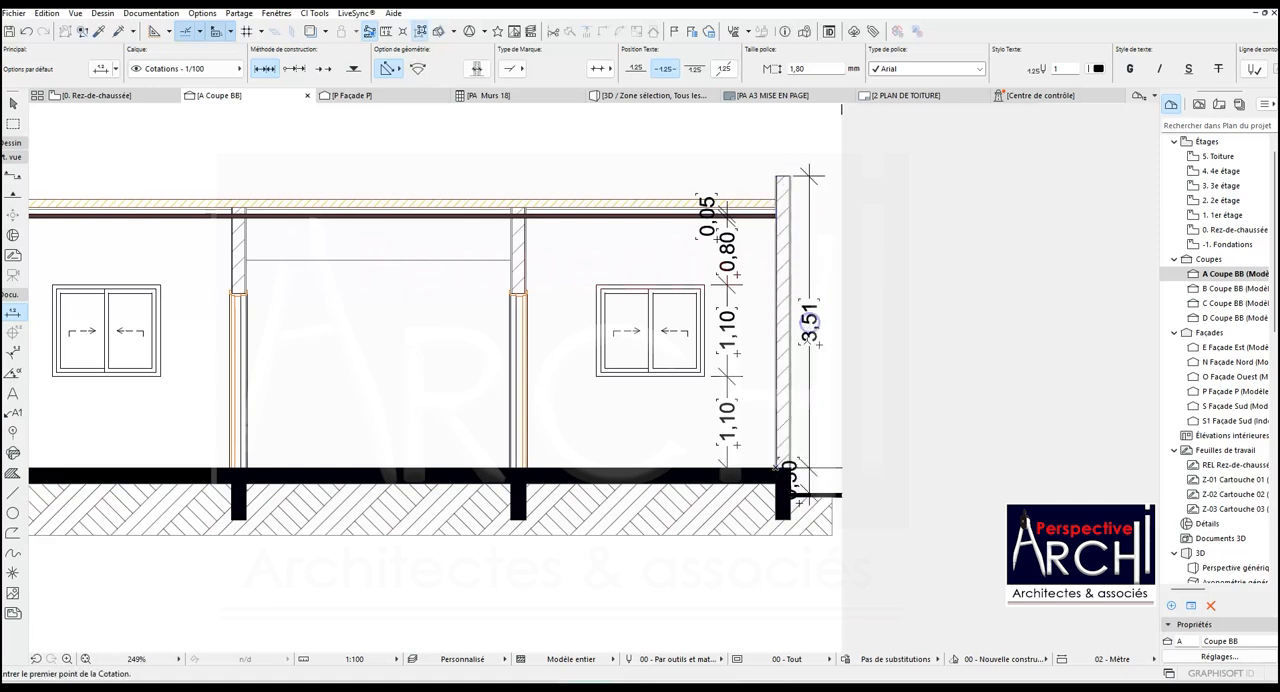
shift+click(811, 438)
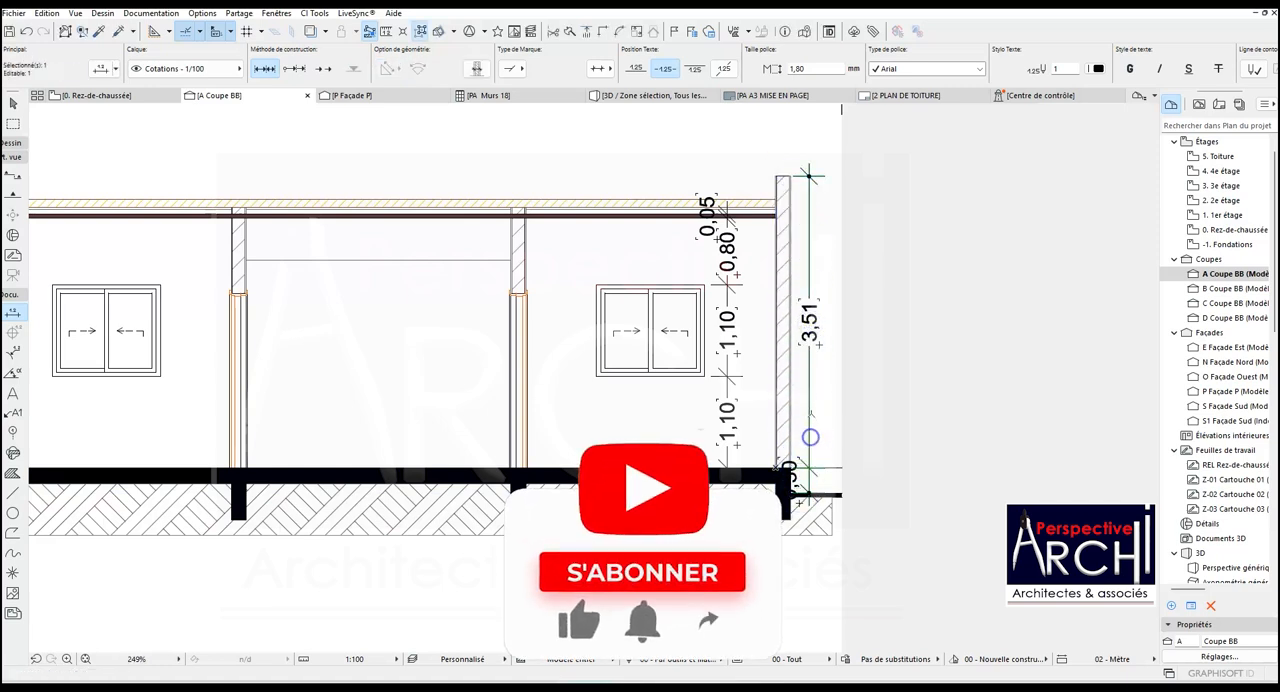
click(810, 411)
click(825, 411)
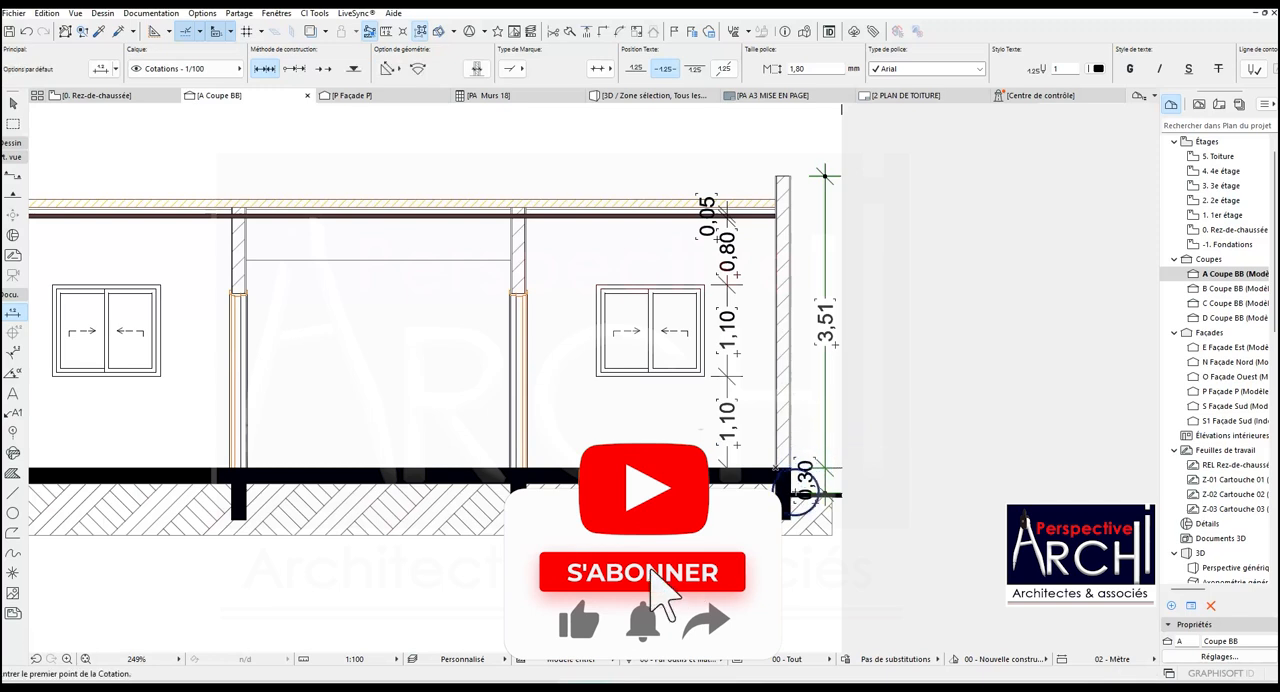
- Add an overall height dimension outside the right end wall's chain, from the ground slab to the wall top
click(789, 203)
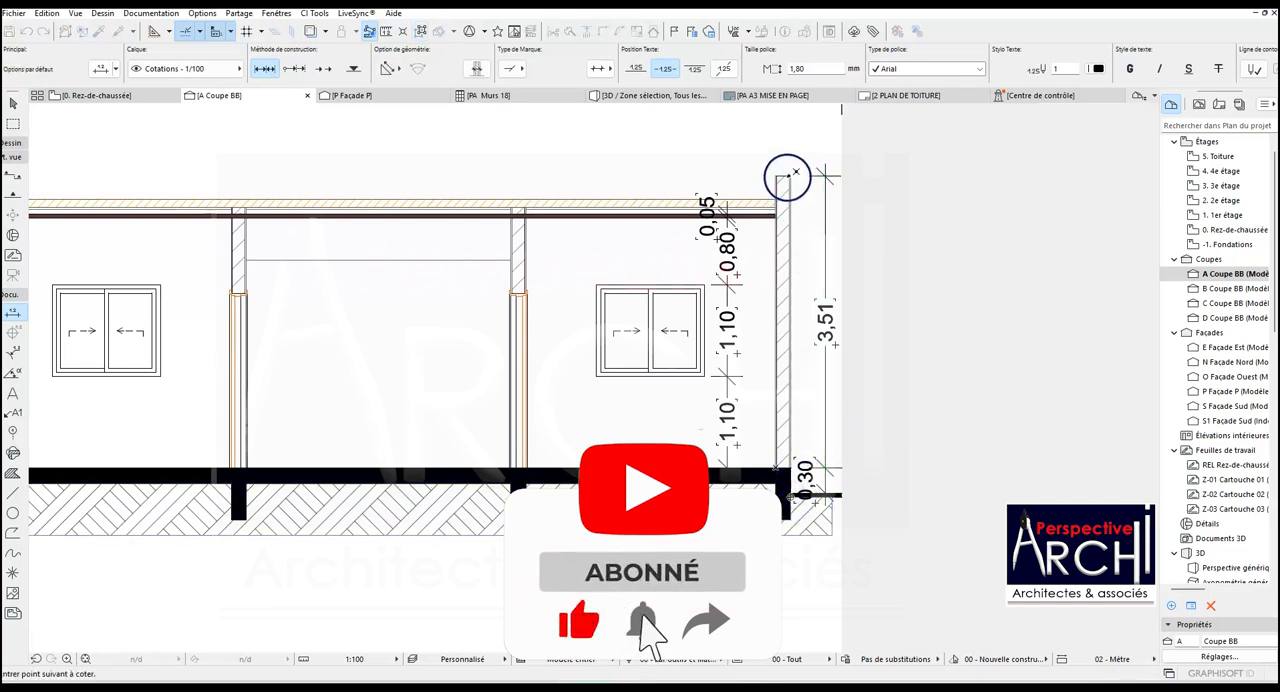
double_click(790, 177)
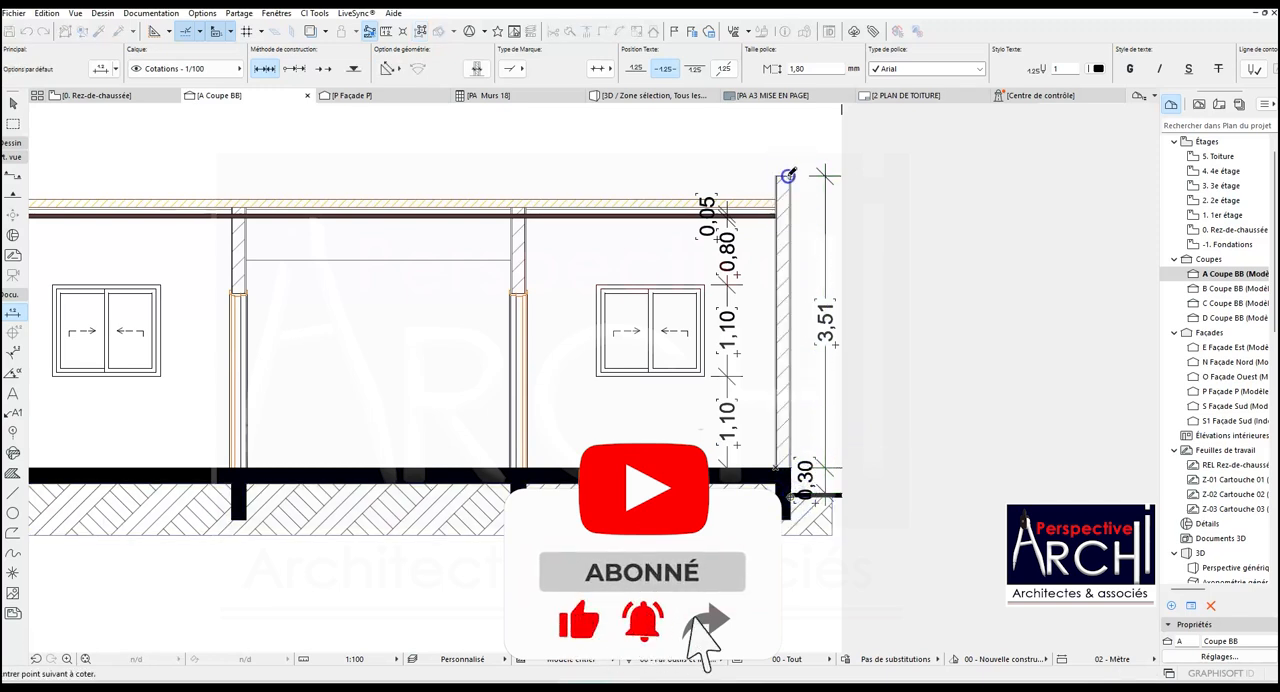
click(854, 277)
key(Escape)
scroll(825, 335, down, 5)
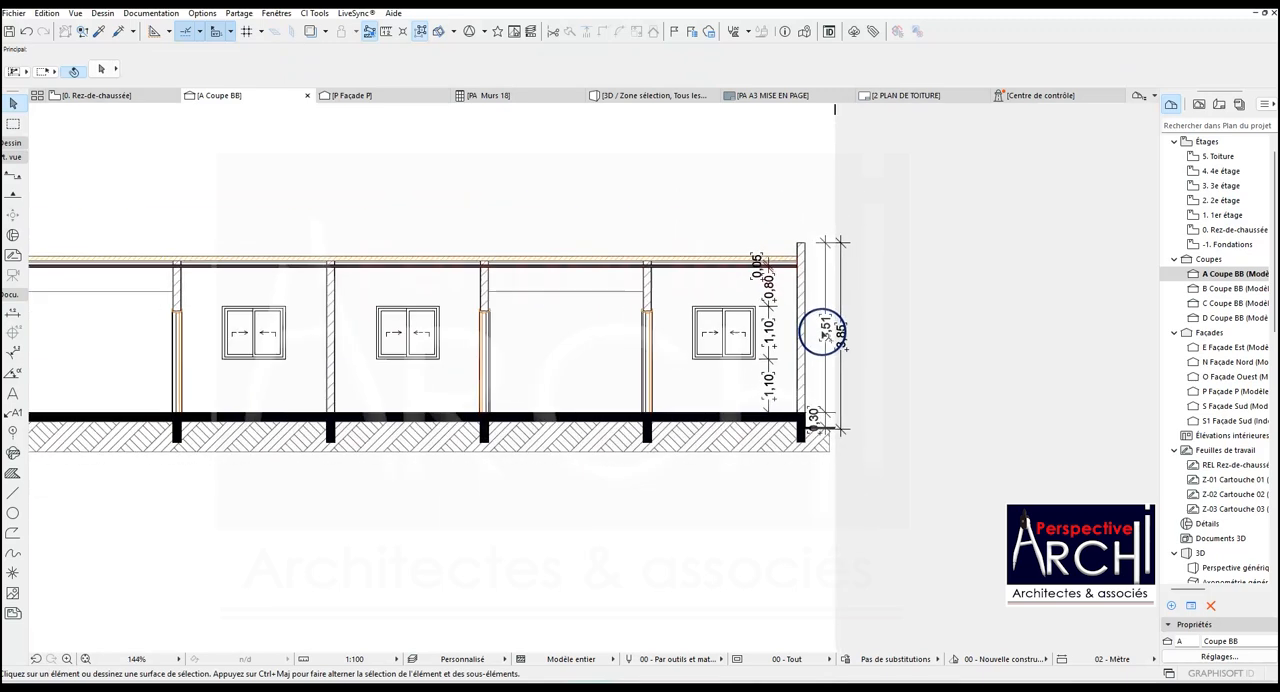
- Dimension the left end wall's overall height on its outer side, from the ground slab to the wall top
scroll(168, 362, up, 5)
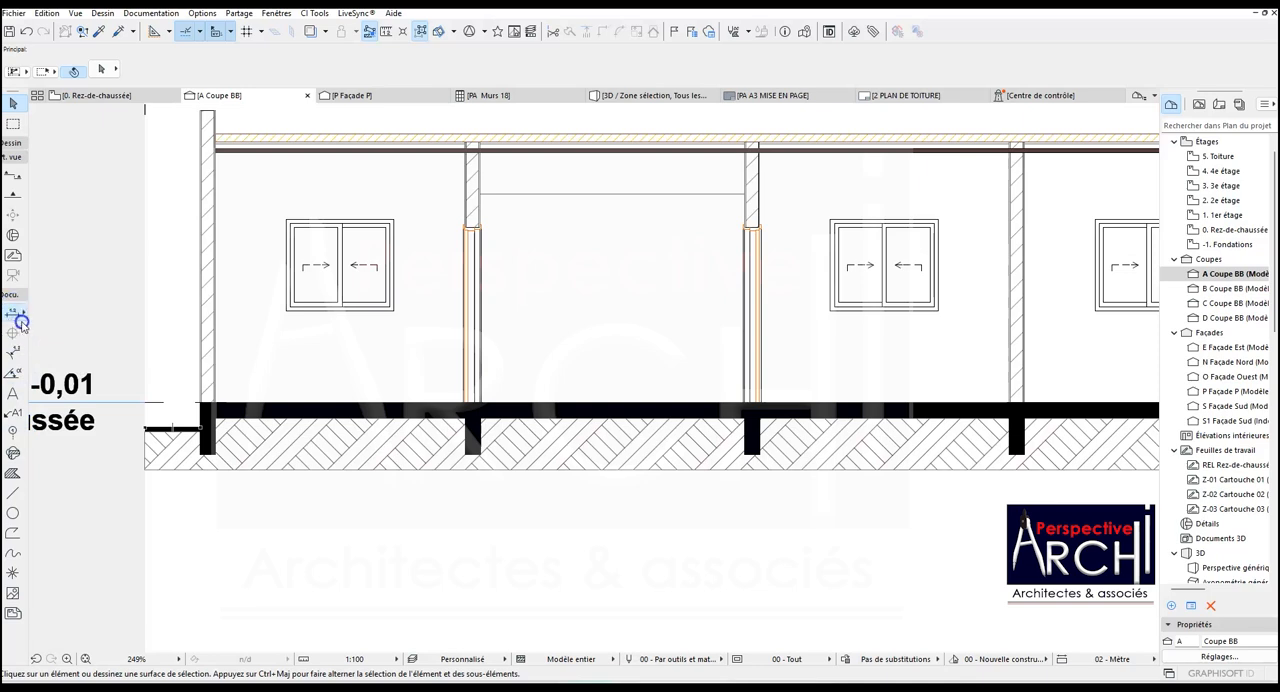
scroll(200, 412, down, 5)
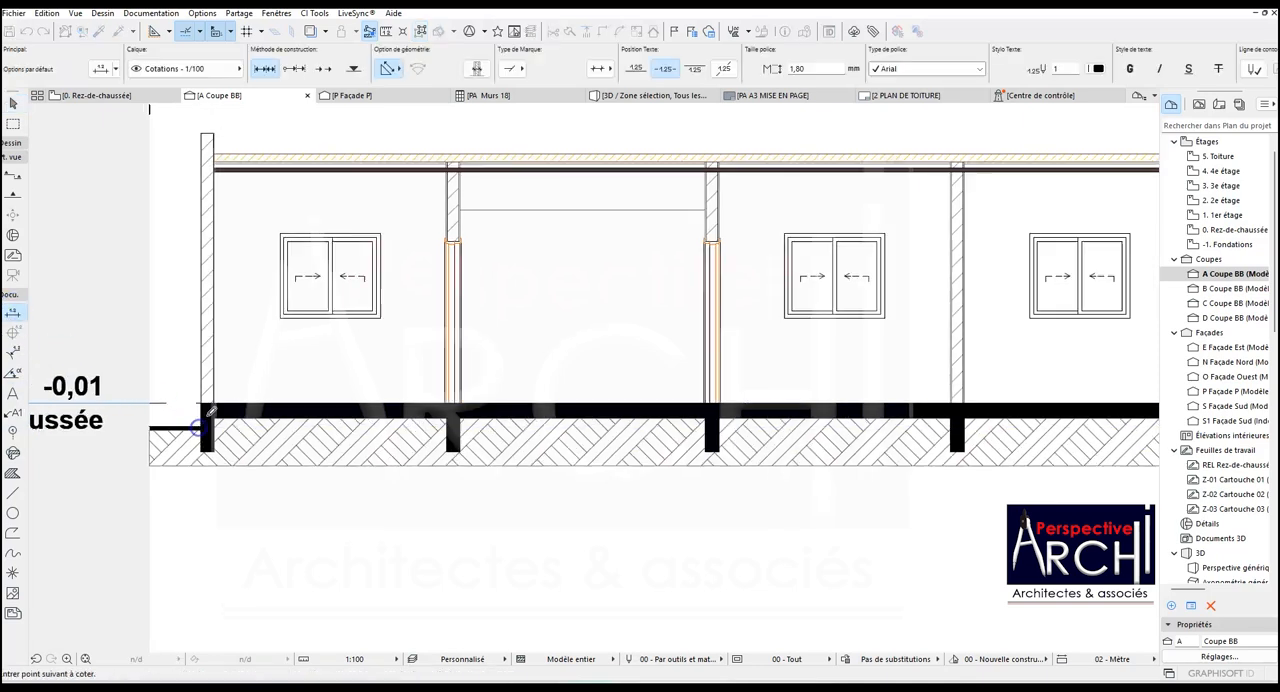
scroll(204, 272, up, 4)
click(208, 272)
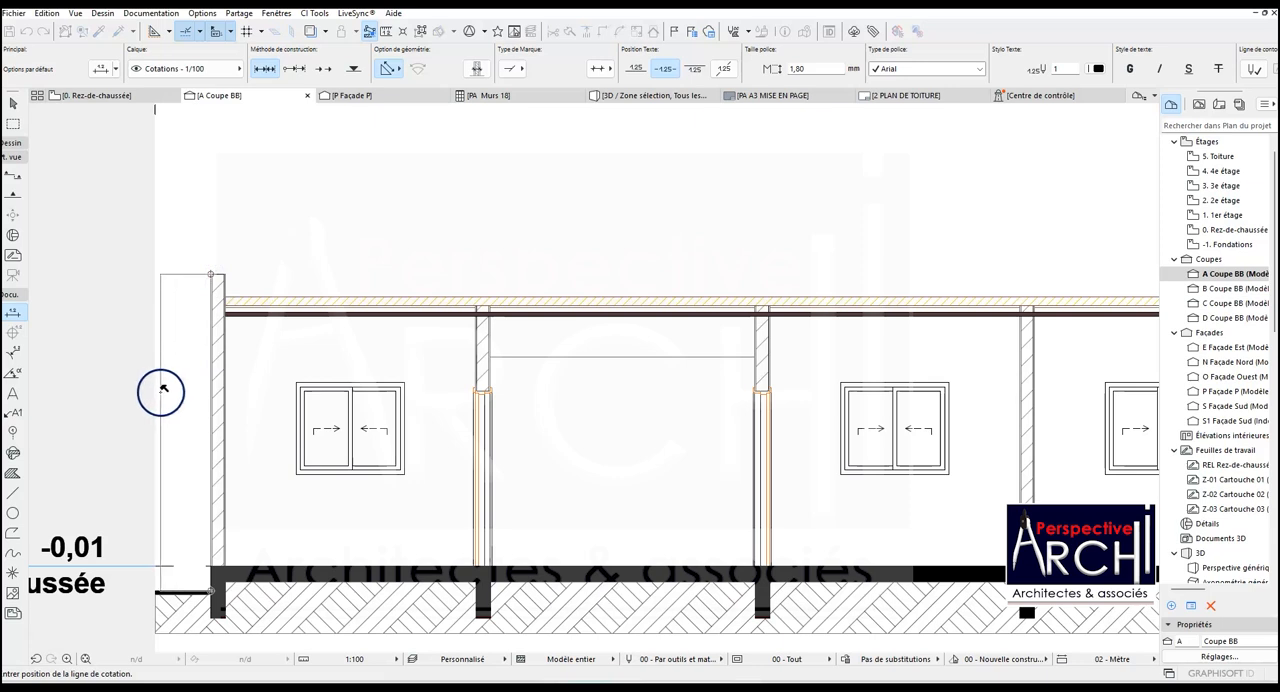
click(156, 391)
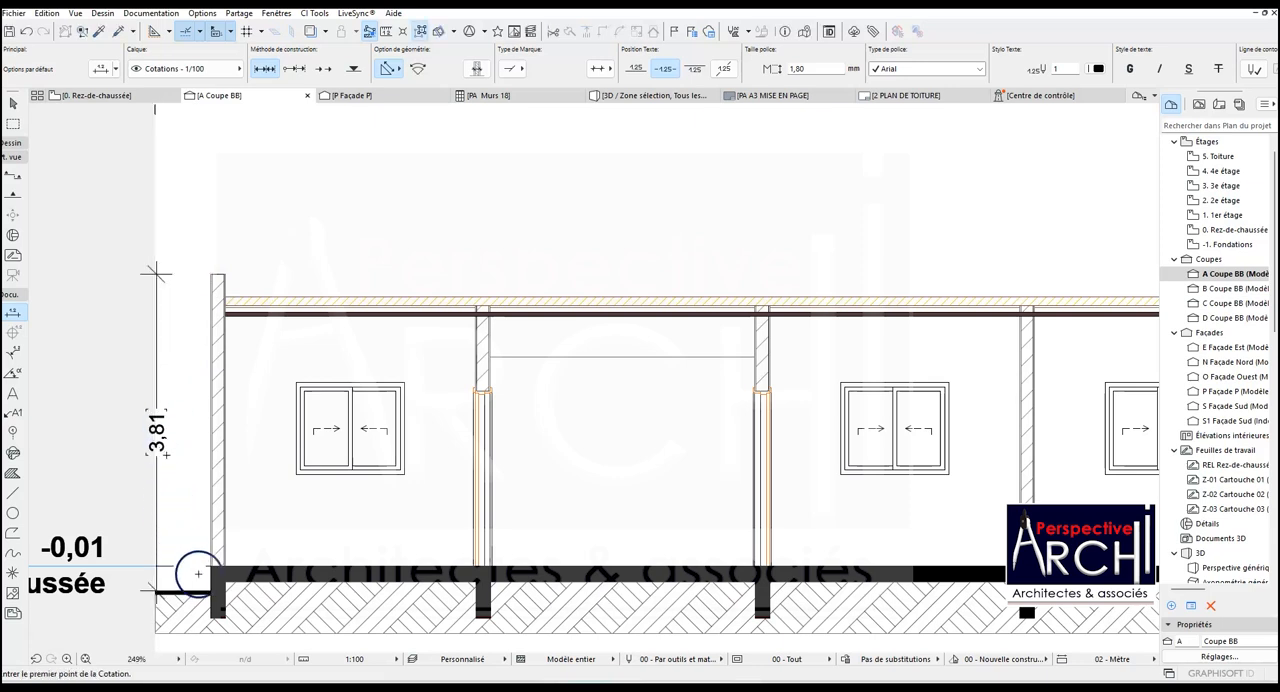
click(205, 589)
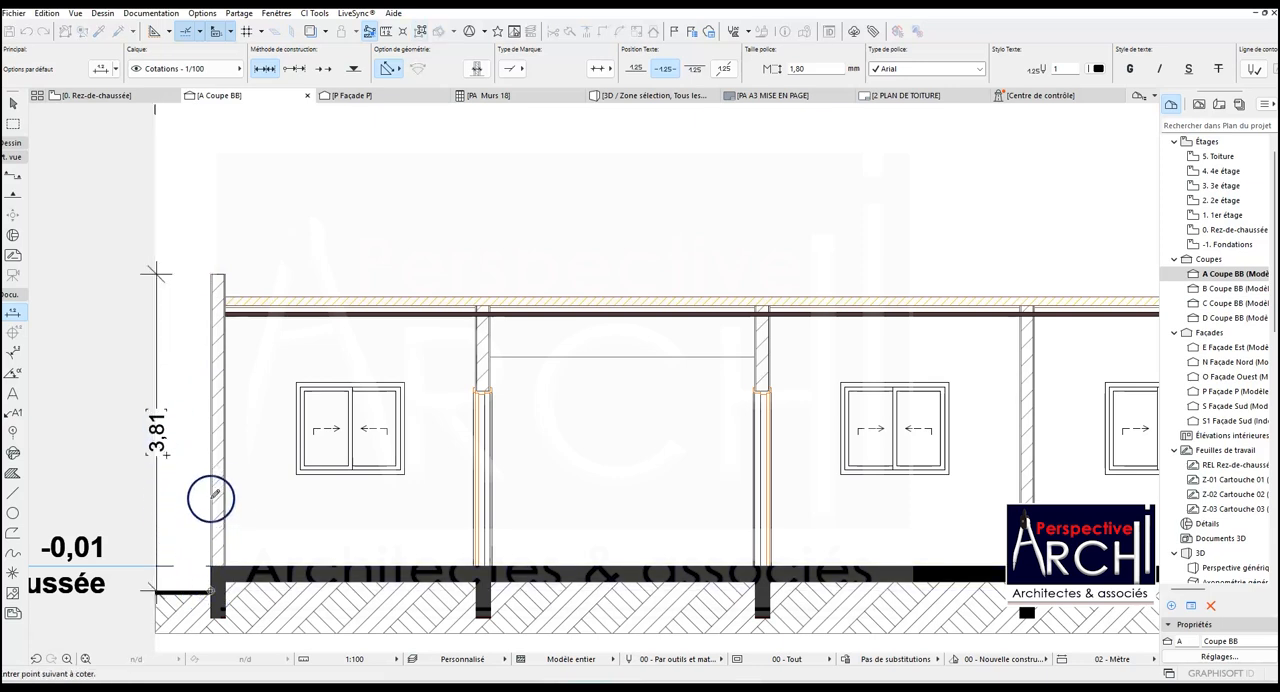
scroll(212, 479, down, 2)
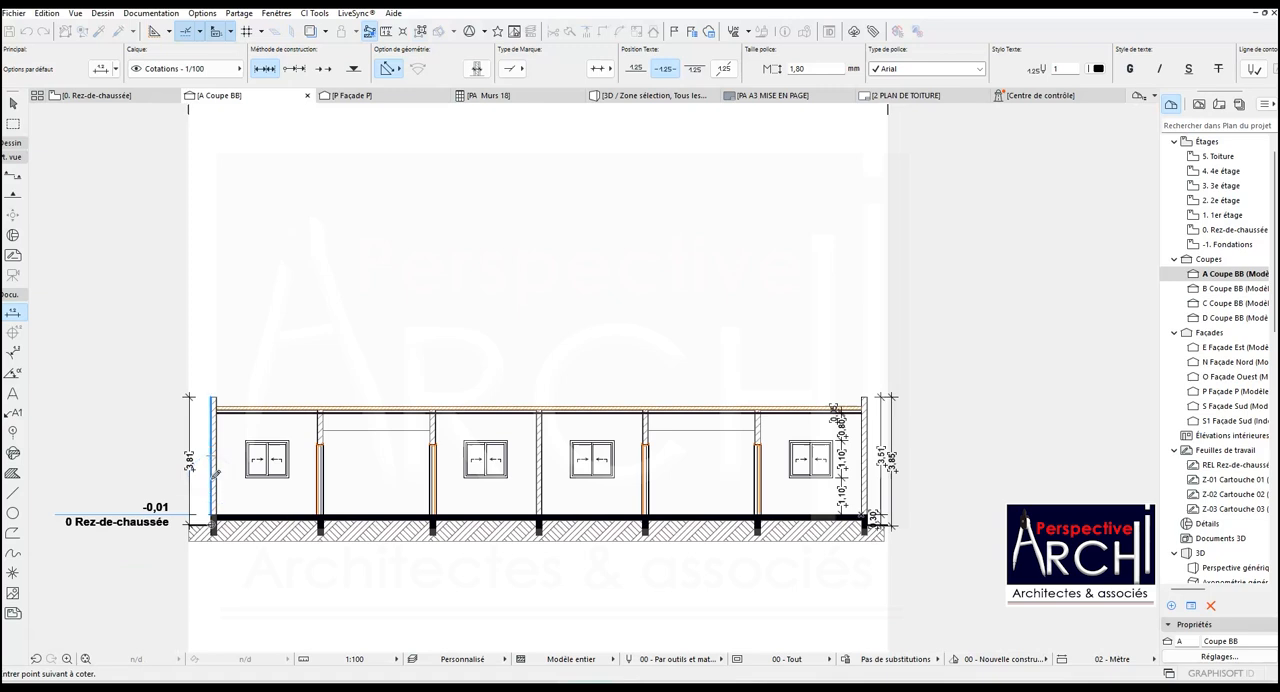
scroll(216, 473, up, 2)
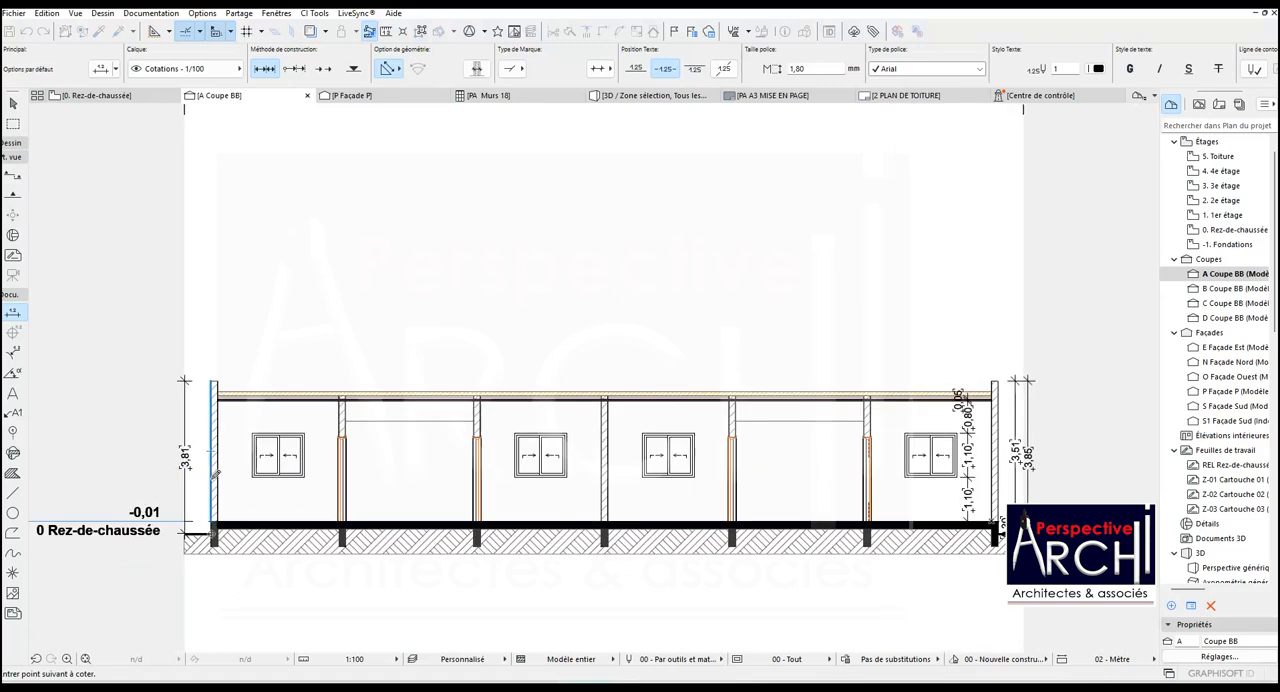
key(Escape)
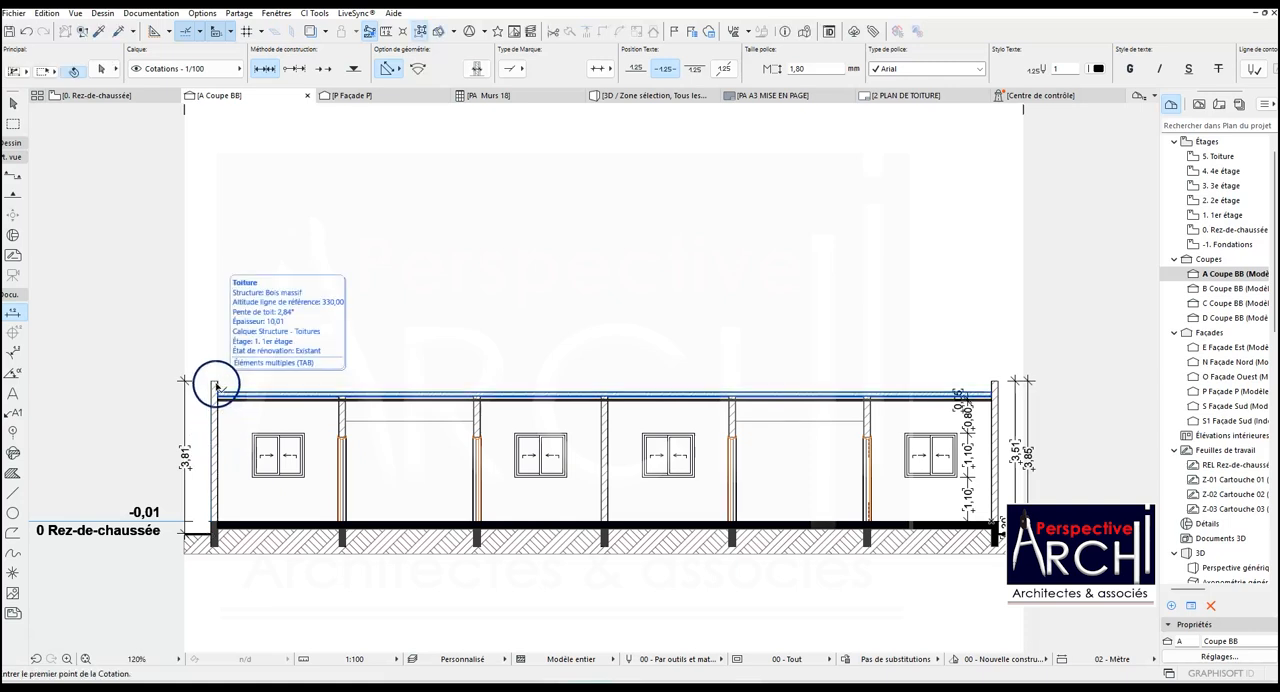
- Try to stretch the top height of the exterior wall behind the leftmost window
click(214, 386)
click(344, 380)
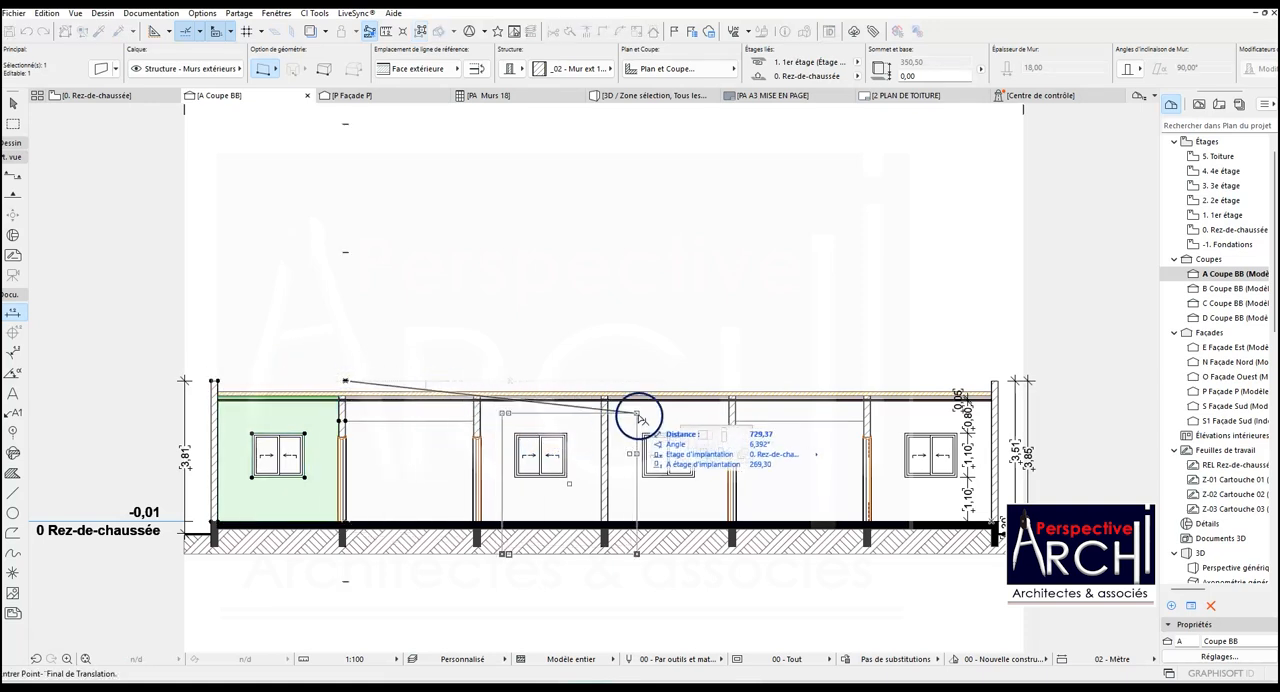
click(724, 435)
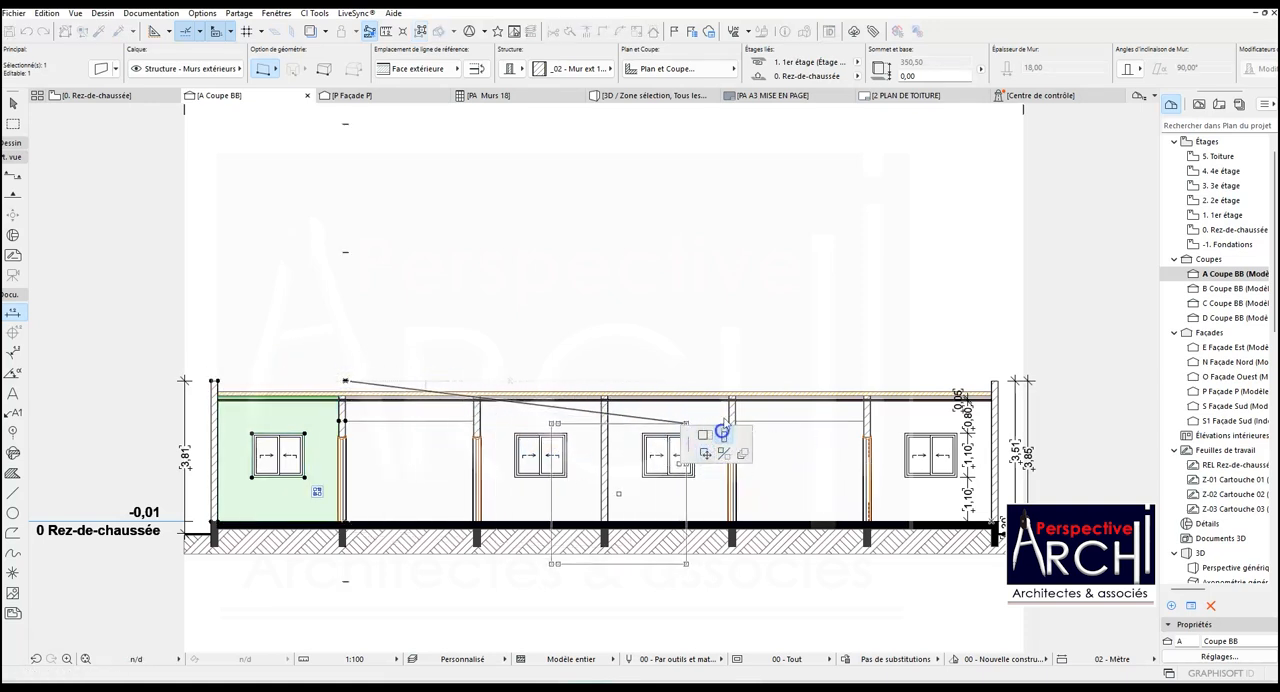
click(958, 388)
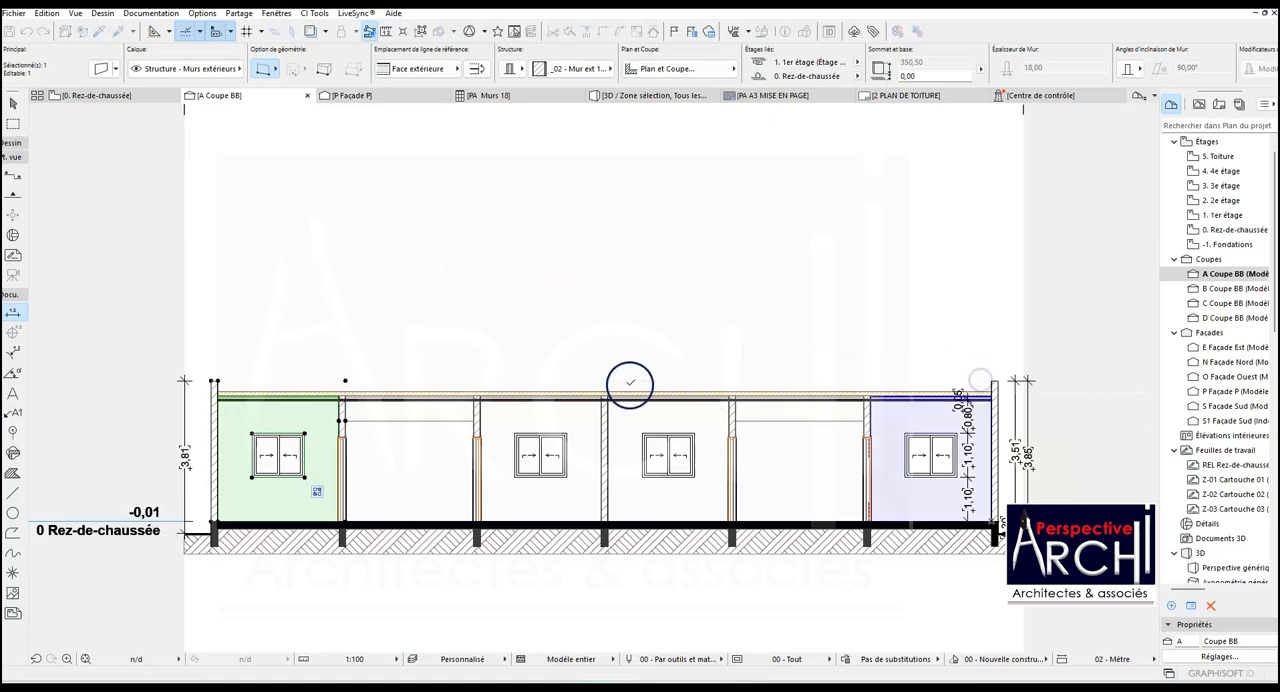
- Examine where the right end wall's overall height dimension ends in relation to the thin ground slab
scroll(226, 416, down, 3)
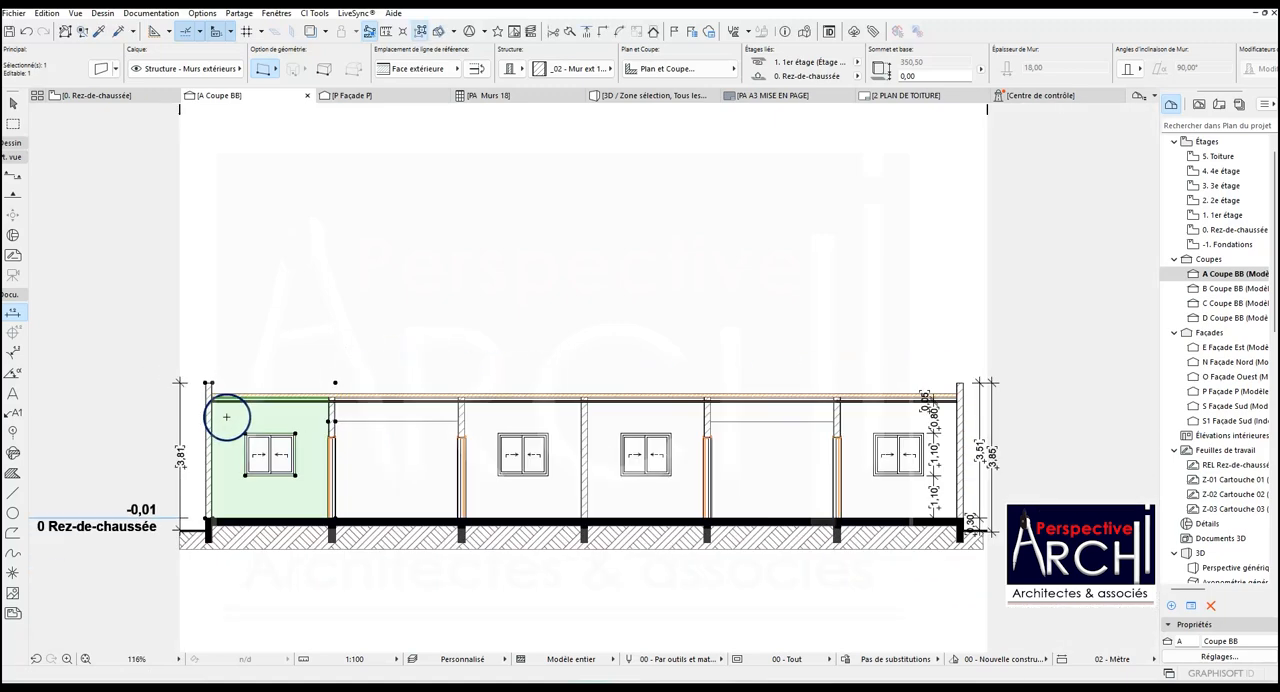
scroll(226, 416, down, 2)
scroll(840, 510, up, 7)
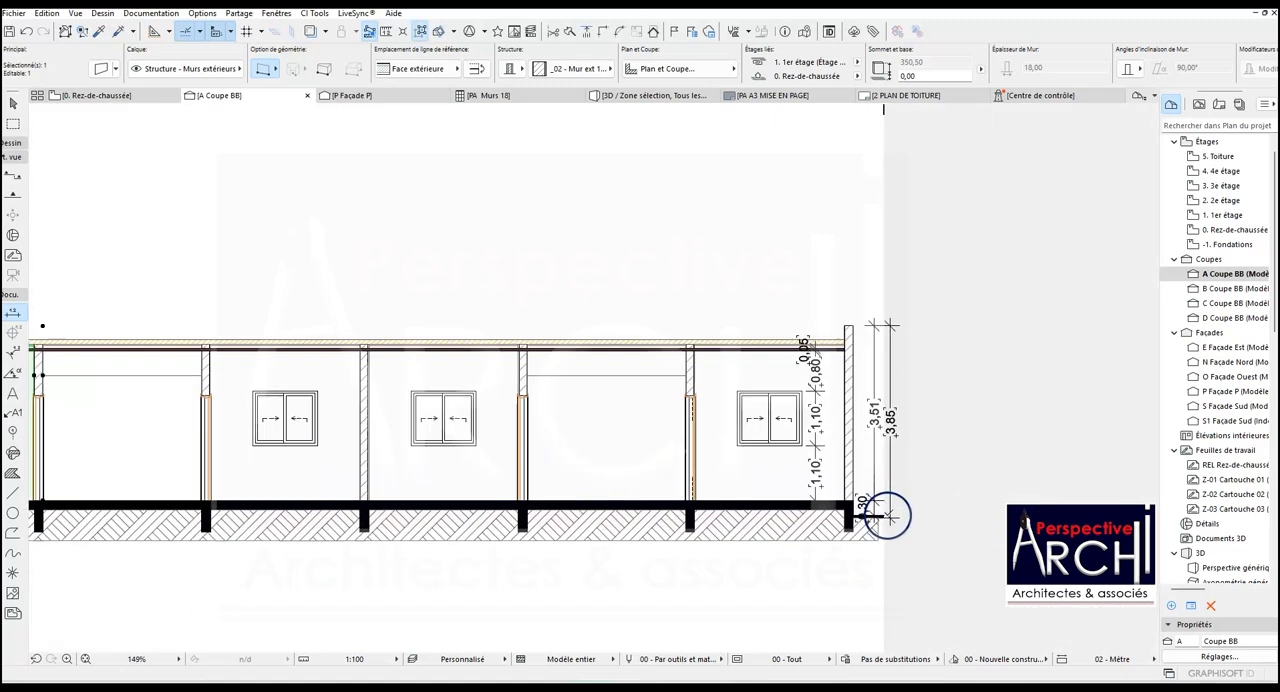
key(Escape)
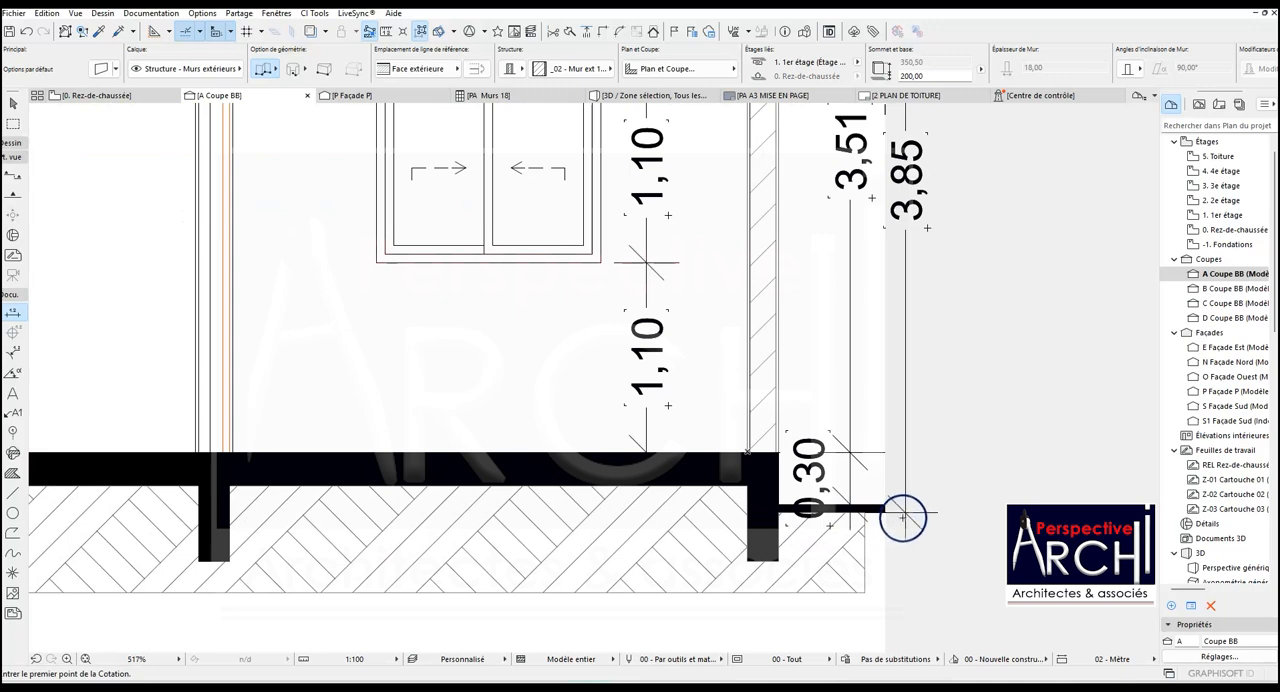
shift+click(906, 513)
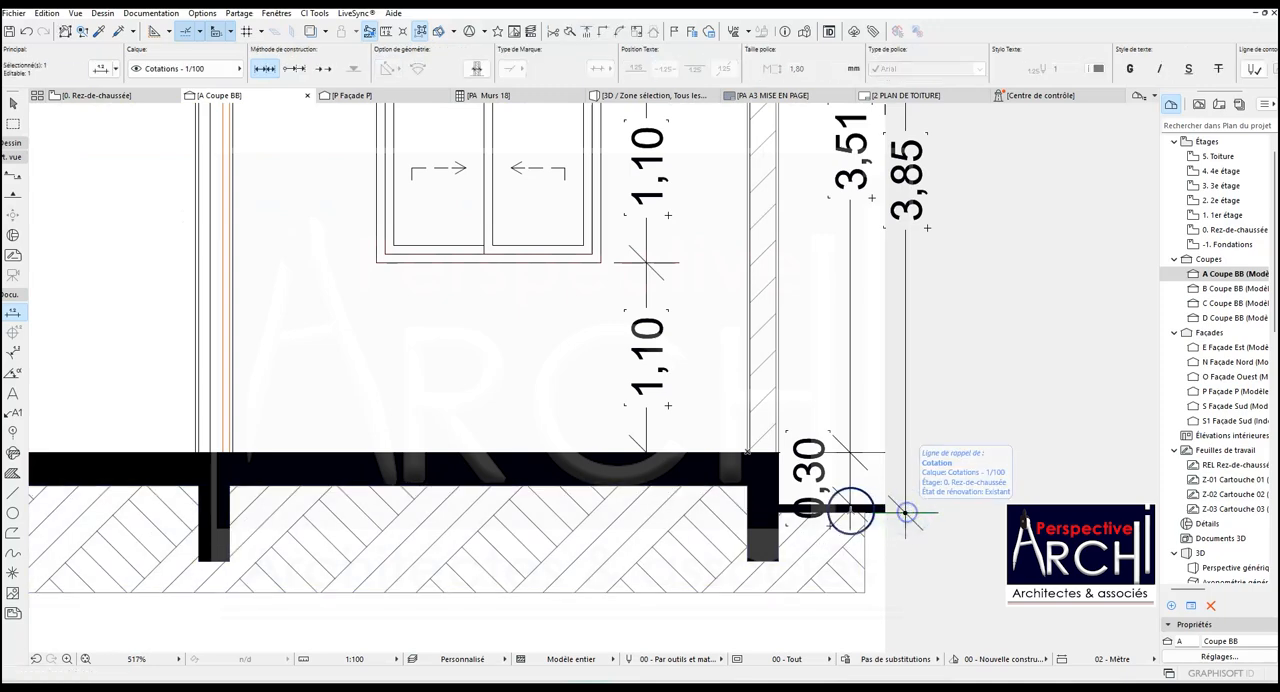
scroll(906, 513, down, 5)
key(Escape)
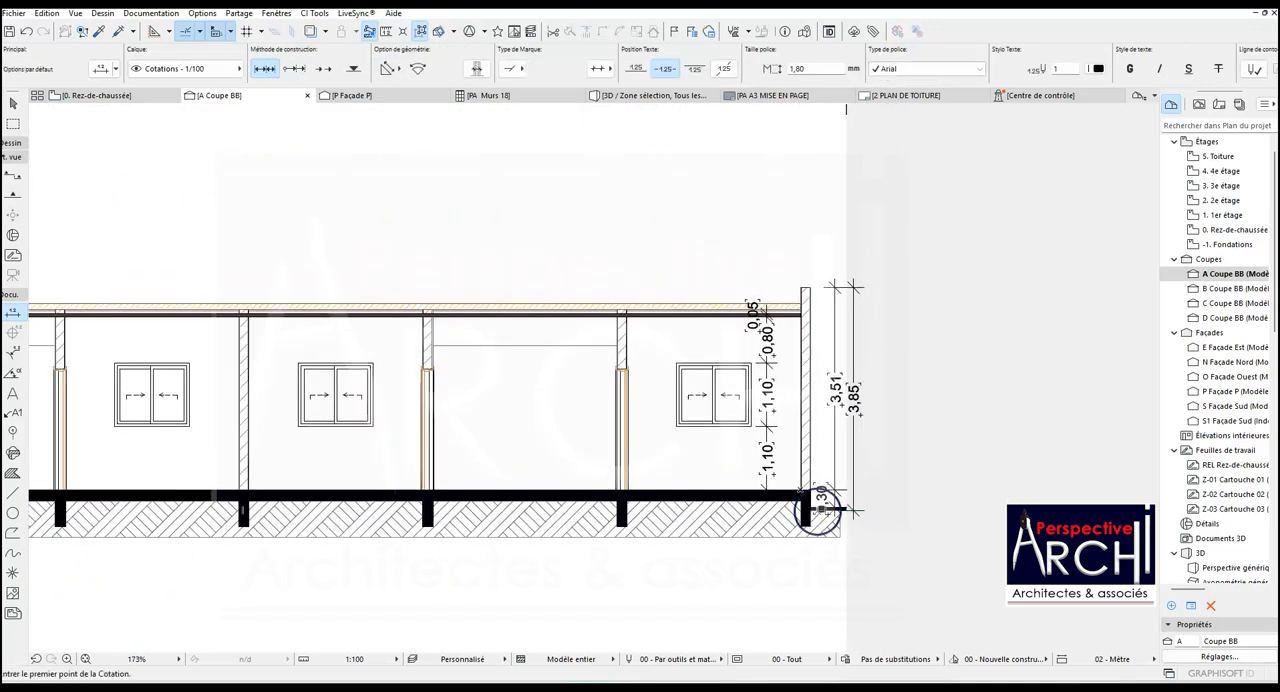
key(Escape)
- Move the thin ground slab straight down to an elevation of -35,00
scroll(888, 500, up, 6)
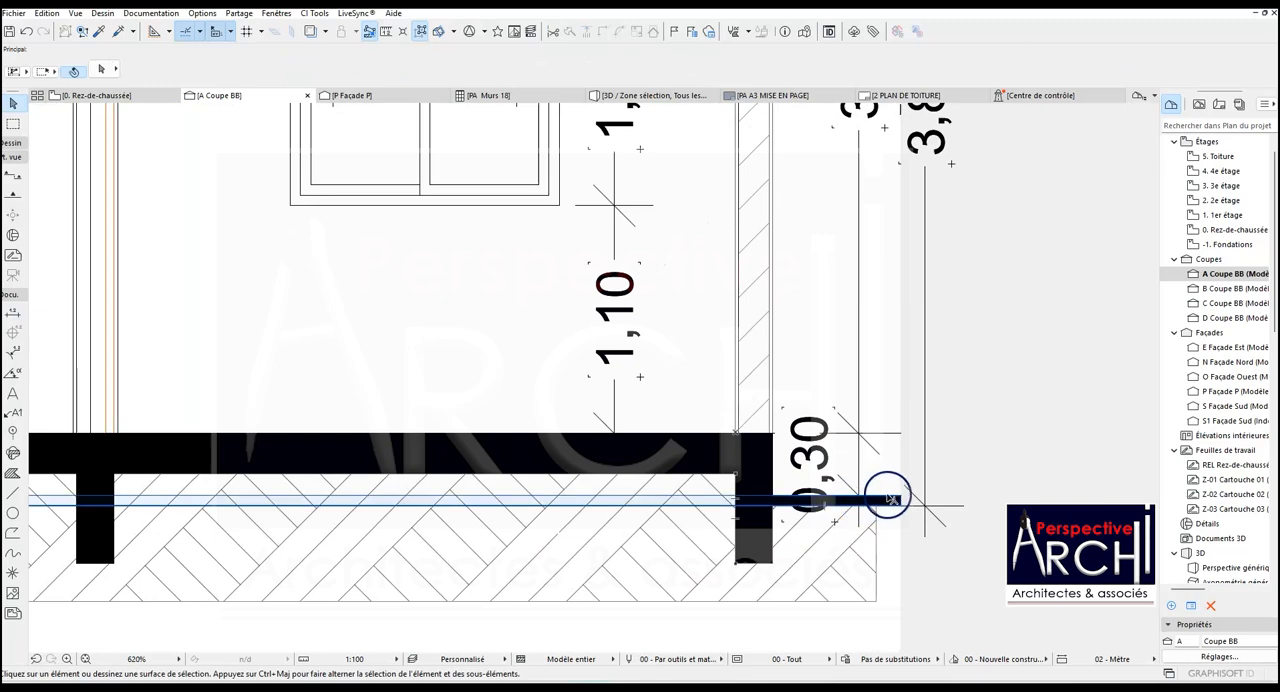
click(893, 497)
scroll(837, 490, down, 7)
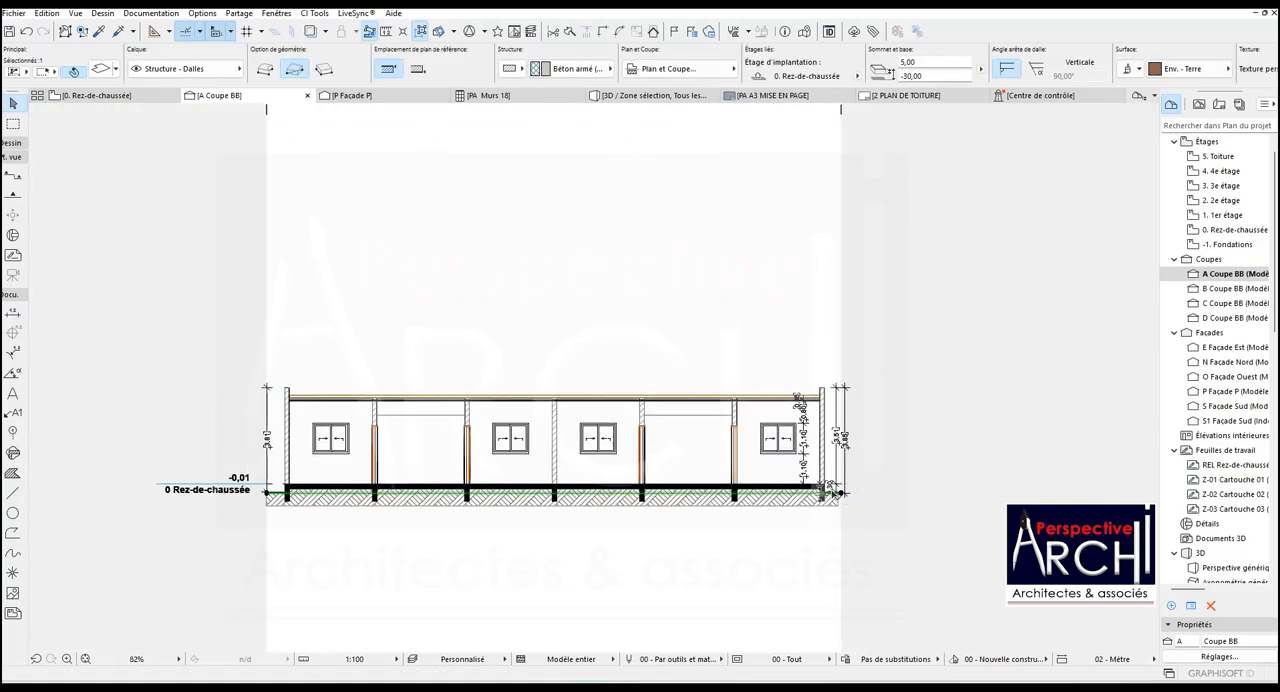
scroll(835, 485, up, 2)
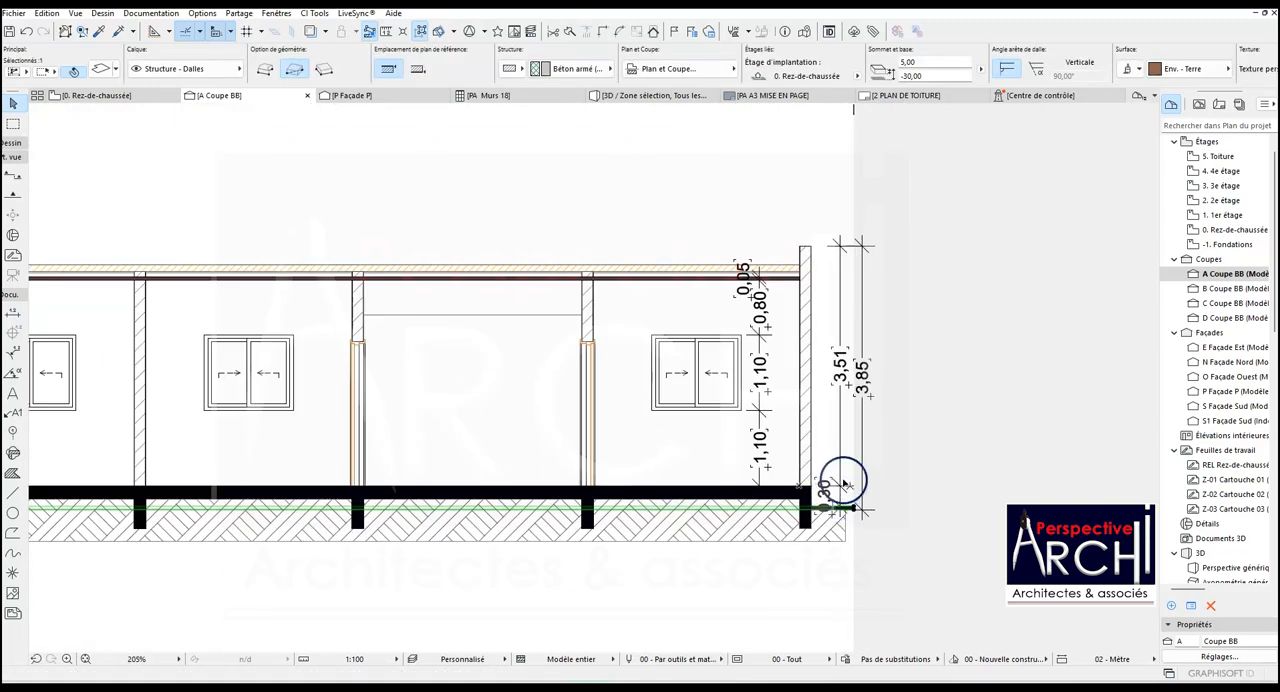
scroll(845, 484, up, 4)
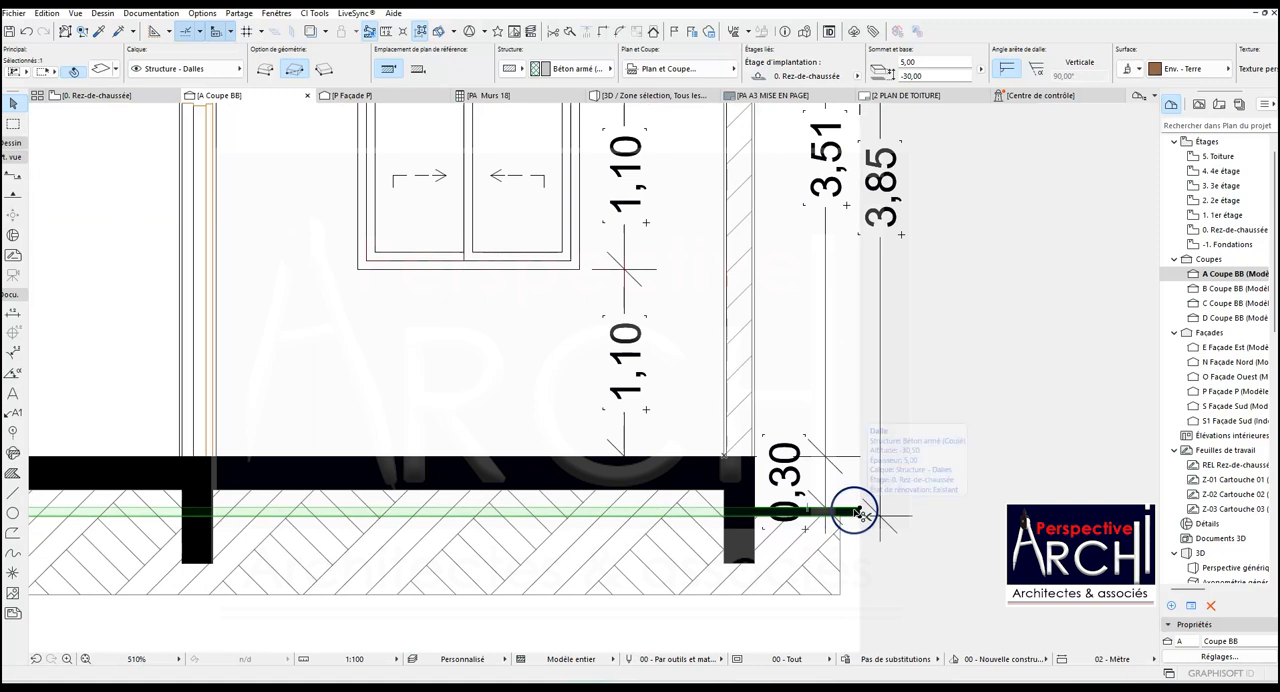
key(ctrl+d)
scroll(857, 512, up, 2)
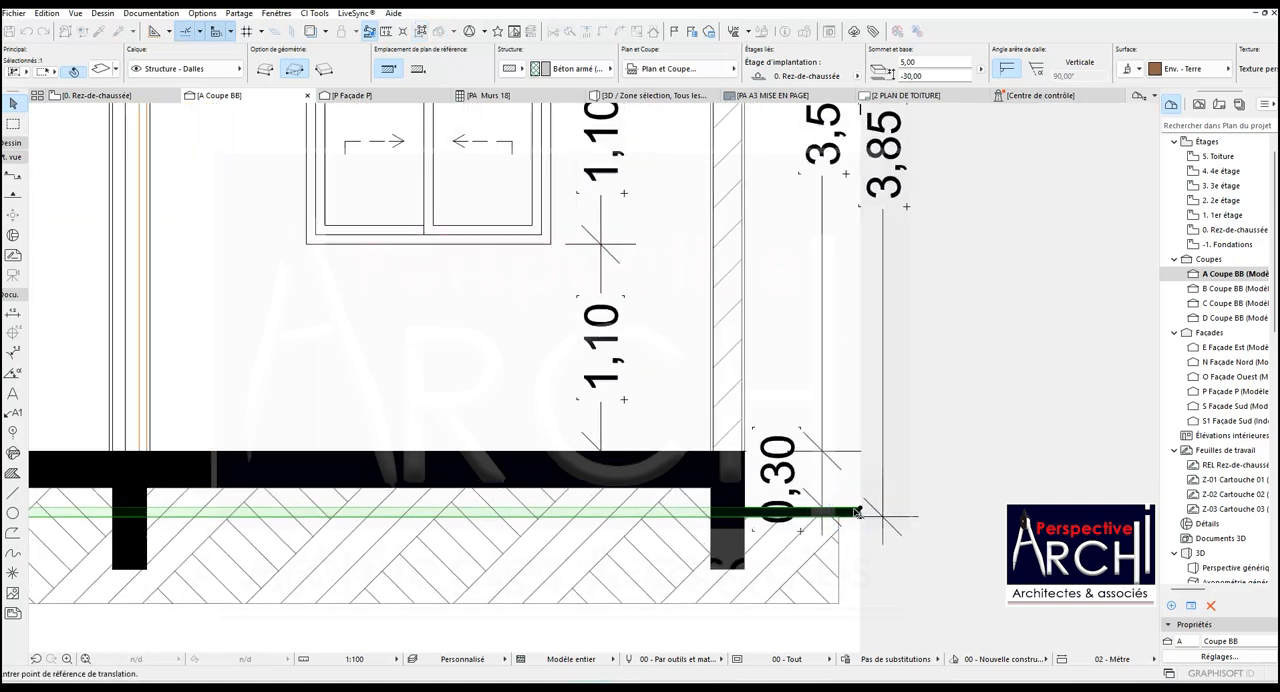
click(861, 512)
click(862, 522)
scroll(871, 497, down, 2)
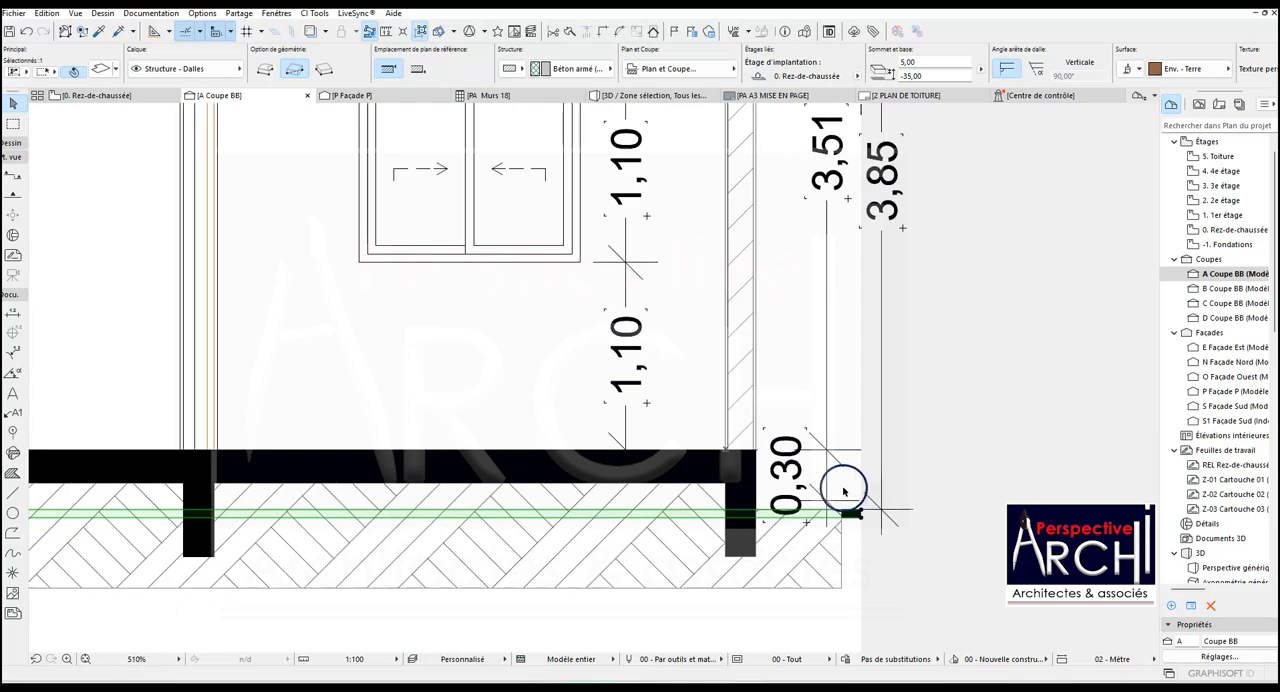
scroll(843, 495, down, 1)
key(Escape)
- Move the lower end point of the small slab height dimension beside the right end wall onto the lowered ground slab
scroll(829, 500, up, 2)
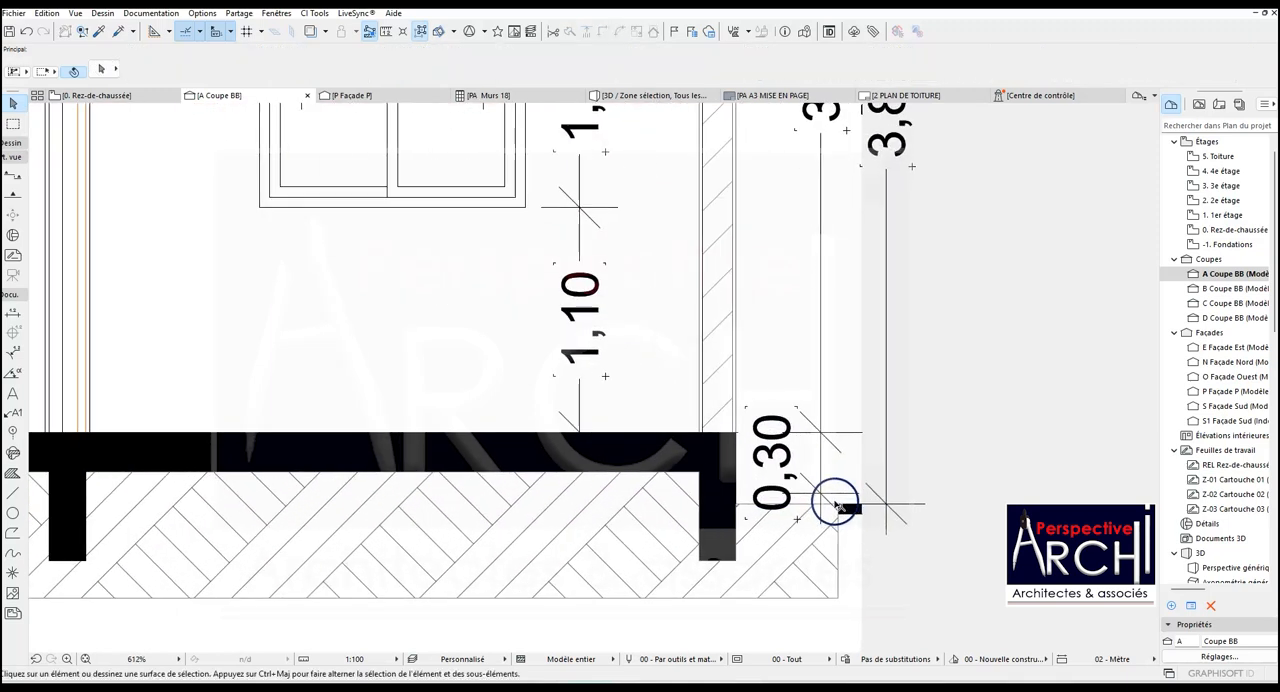
click(821, 498)
click(820, 499)
click(820, 503)
click(824, 514)
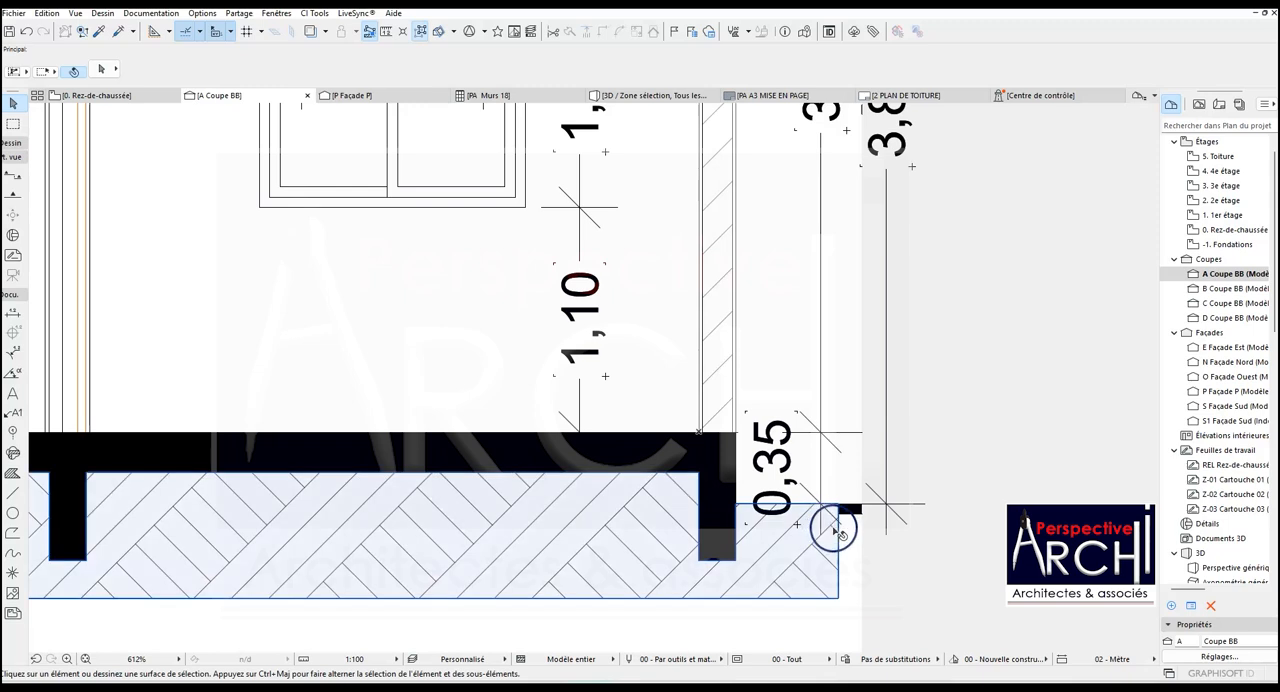
- Offset the earth hatch's top edge outside the right end wall down to the underside of the ground slab
click(826, 522)
click(812, 516)
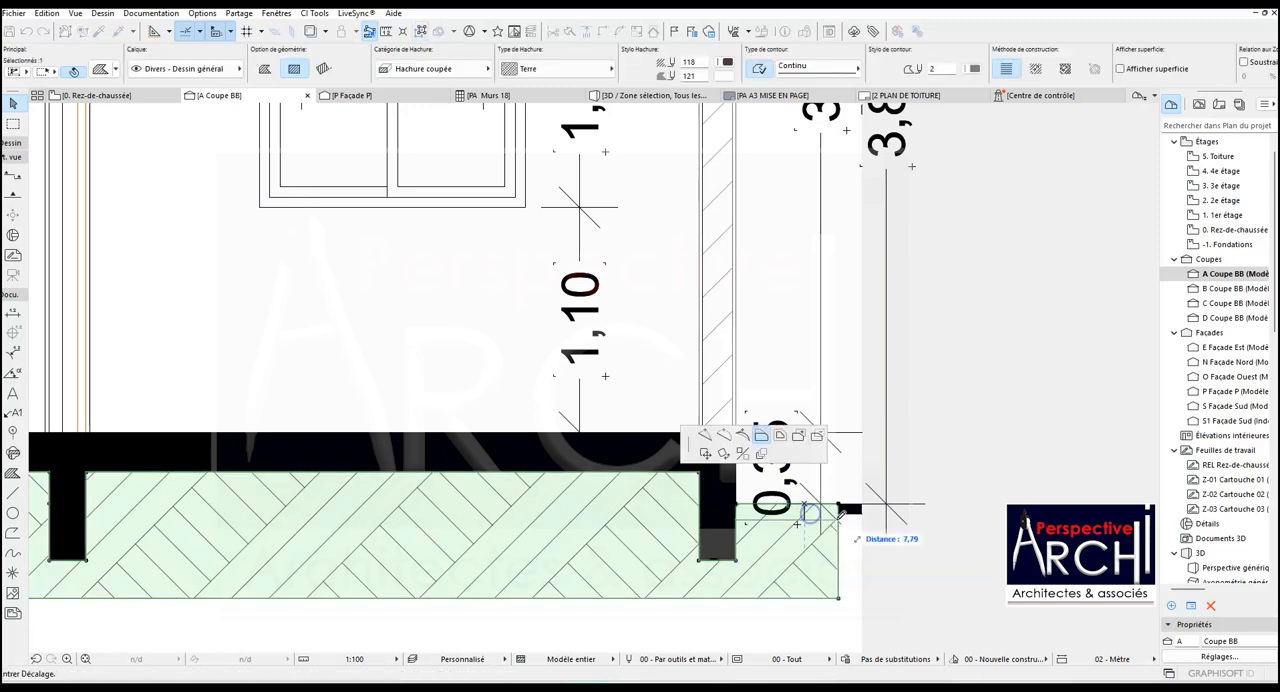
click(846, 511)
scroll(837, 510, down, 6)
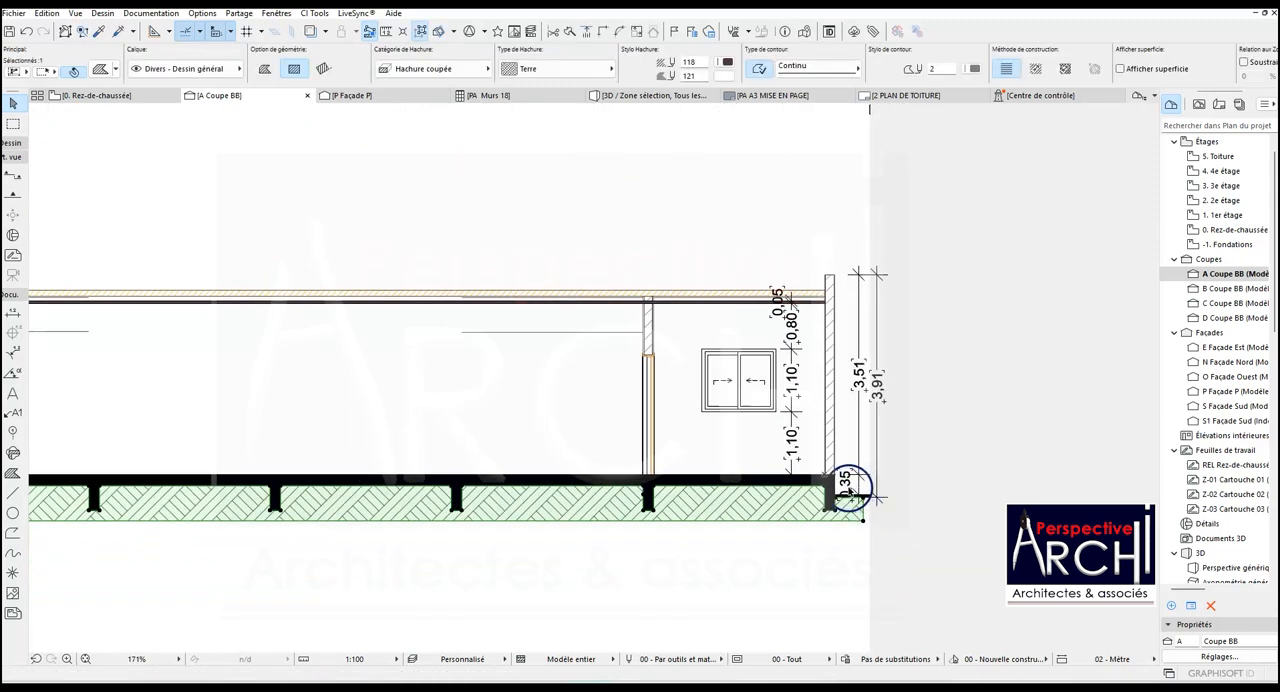
- Offset the earth hatch's top edge outside the left end wall down to the underside of the ground slab
scroll(171, 494, up, 5)
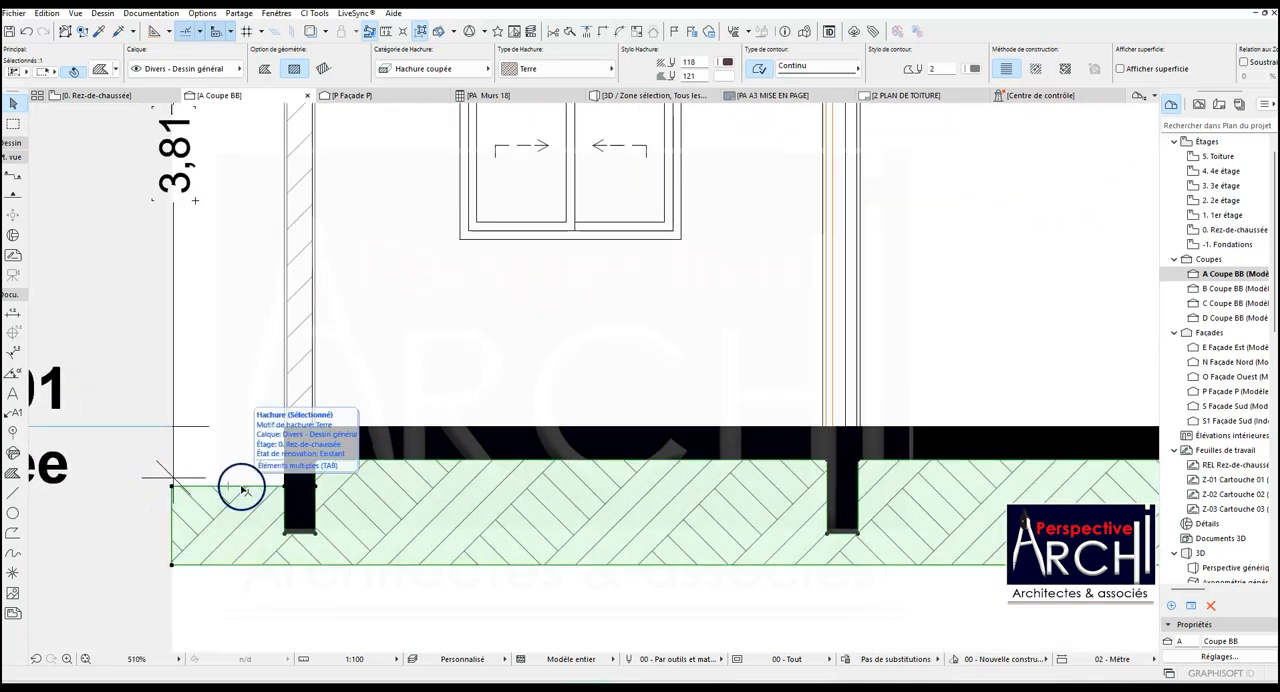
click(242, 490)
scroll(247, 491, up, 2)
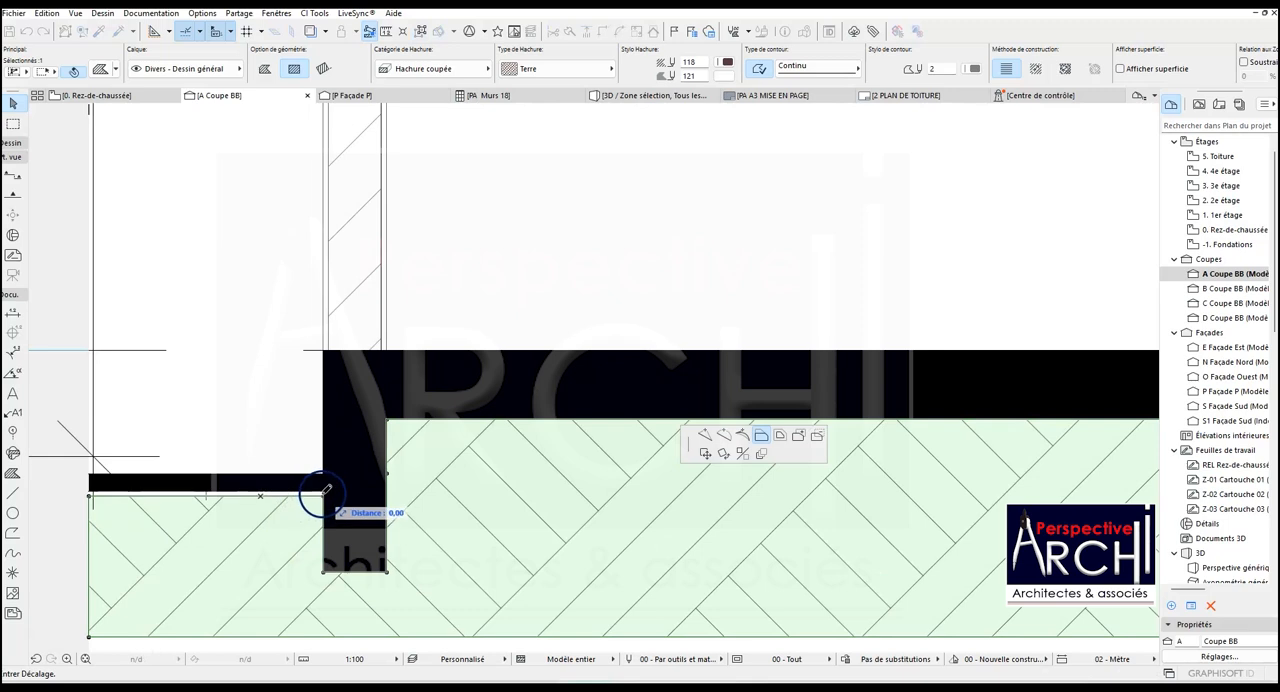
click(316, 490)
scroll(372, 450, down, 8)
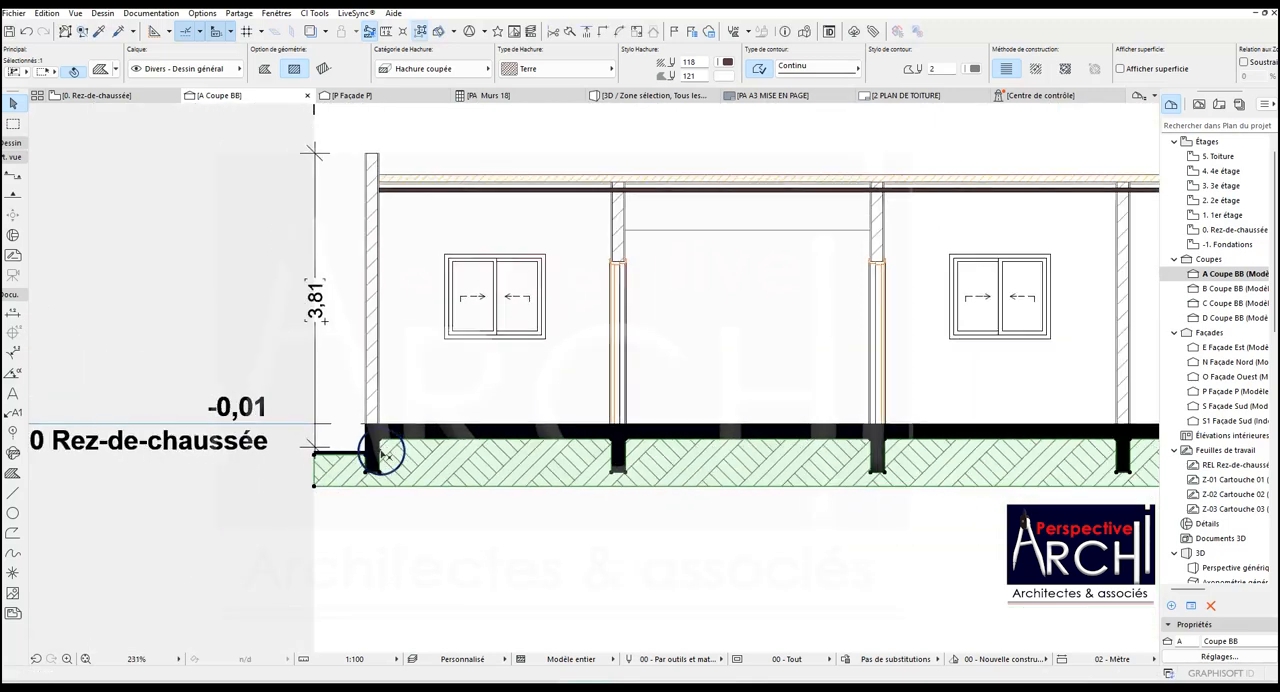
key(Escape)
- Try to move the lower end point of the left overall height dimension onto the lowered ground slab
scroll(354, 449, up, 5)
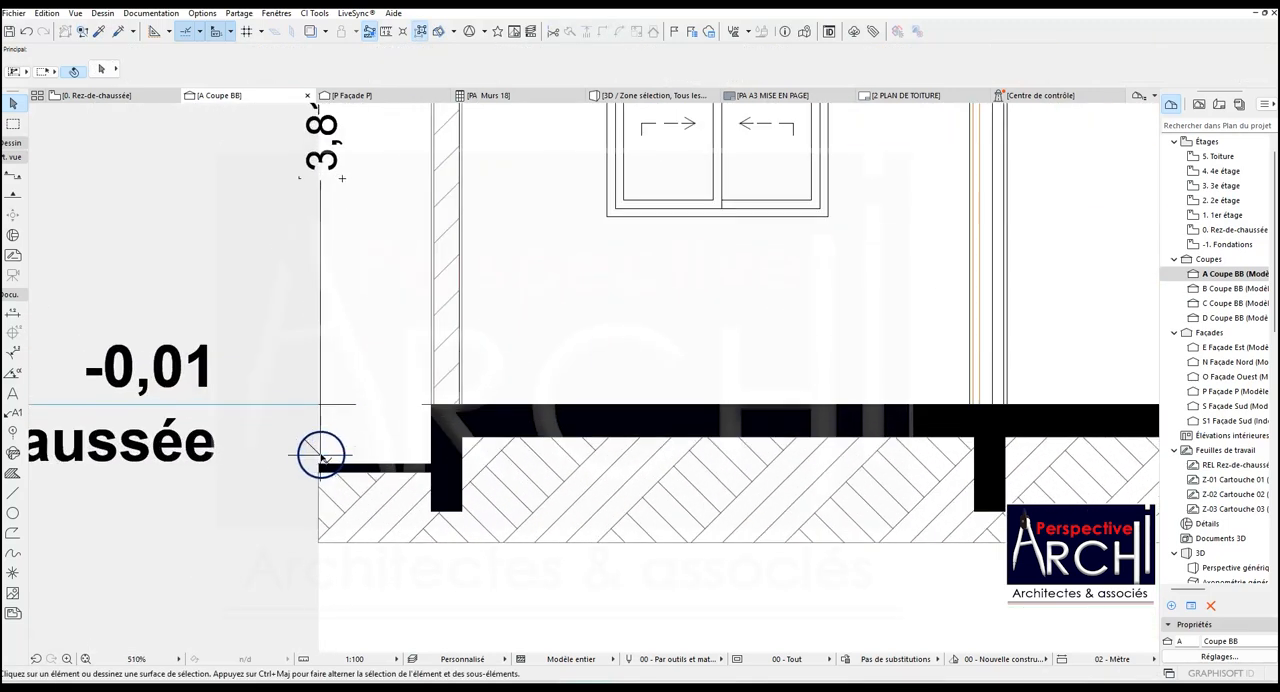
double_click(319, 460)
scroll(321, 473, up, 3)
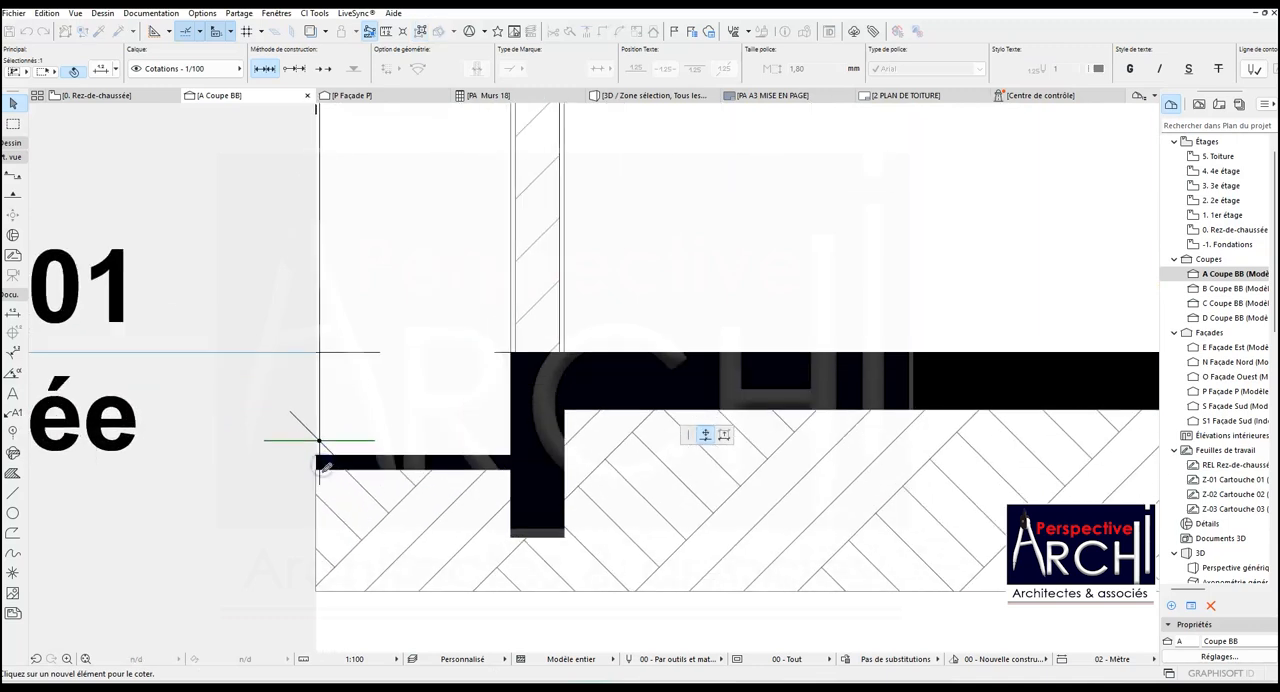
key(Escape)
scroll(330, 470, down, 5)
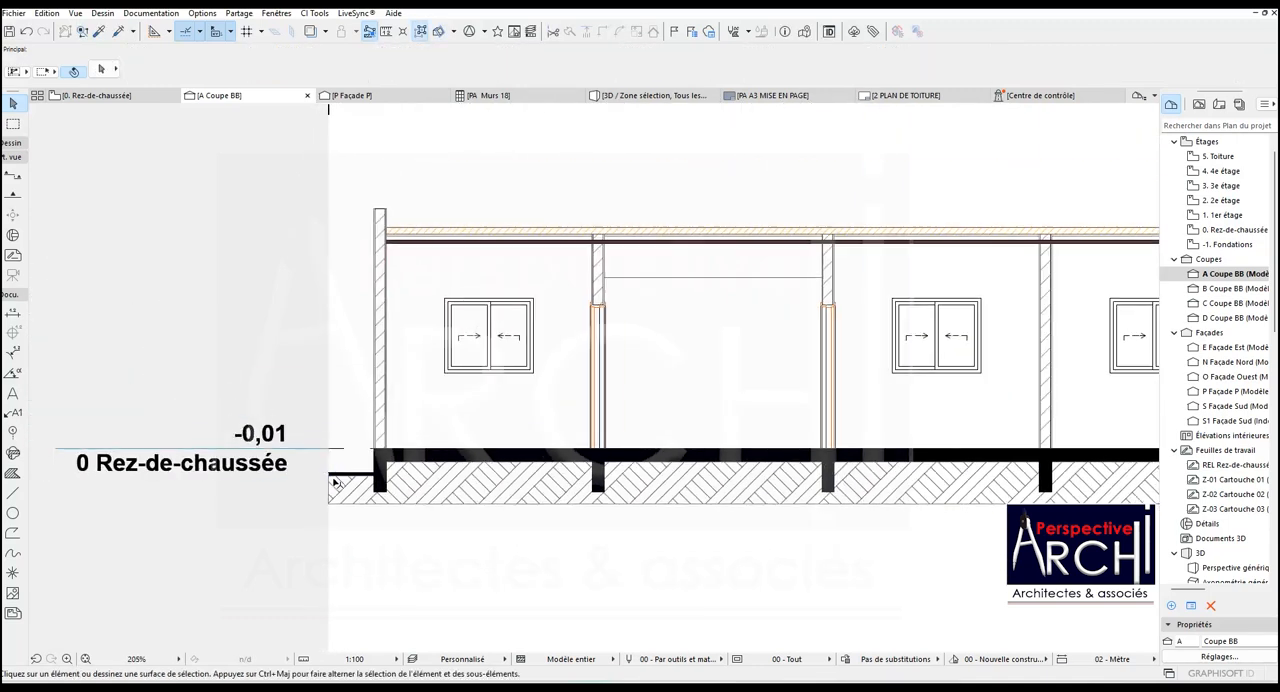
key(ctrl+z)
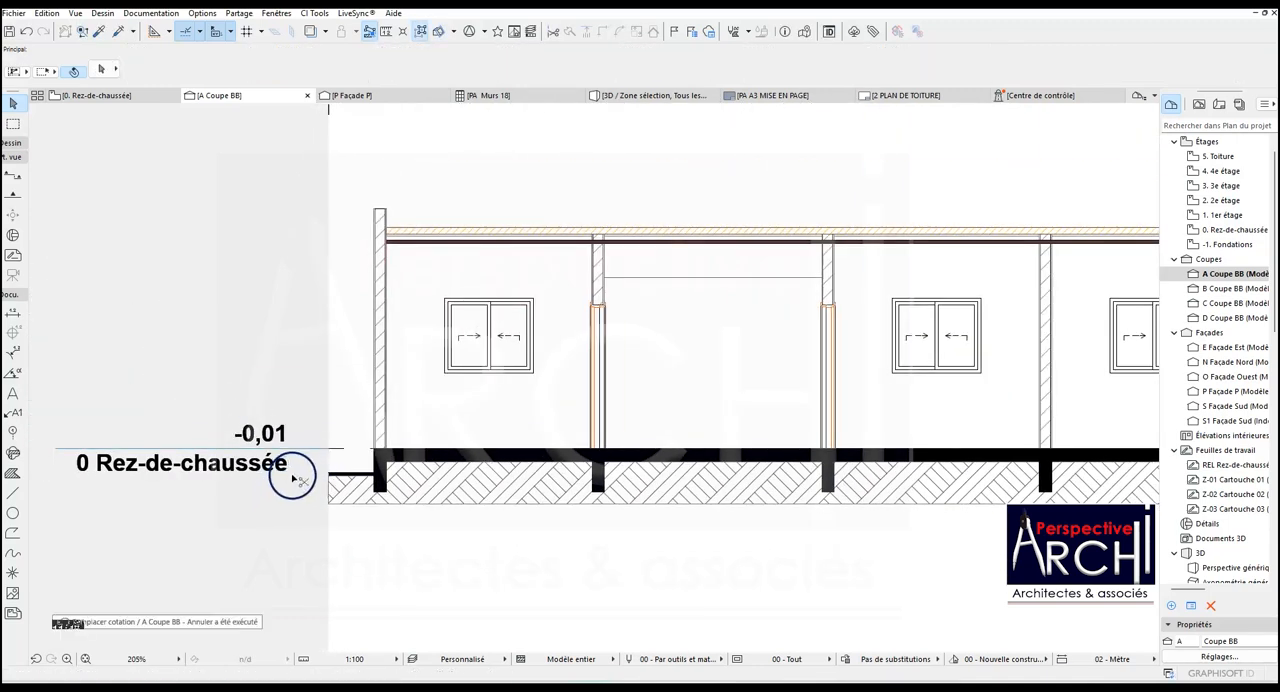
- Reattach the left overall height dimension's lower end point to the top edge of the ground slab
click(292, 478)
scroll(340, 475, up, 5)
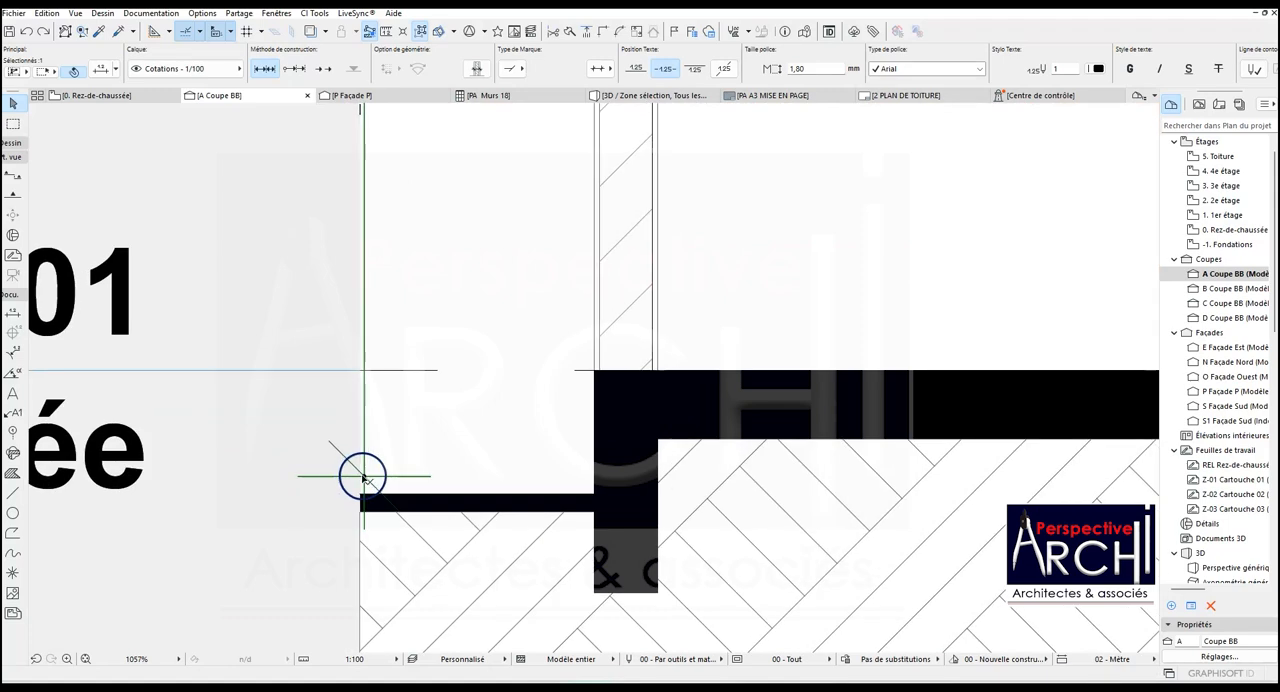
click(365, 478)
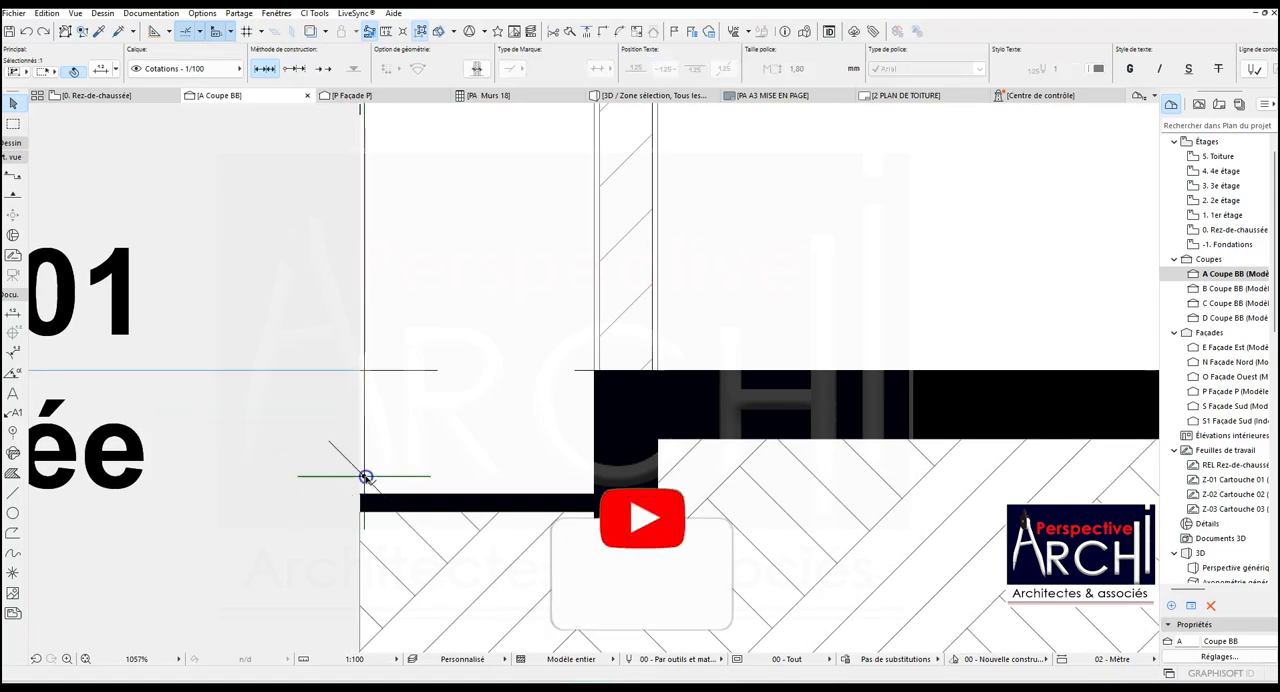
click(366, 480)
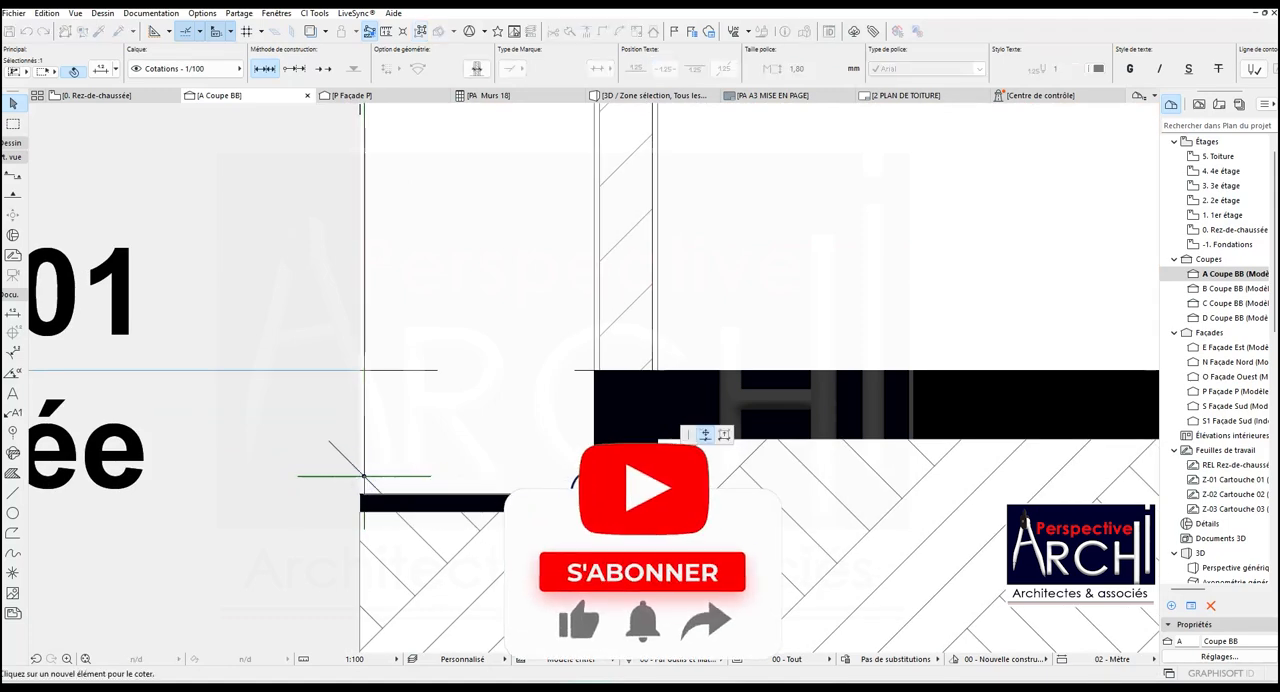
click(588, 490)
scroll(486, 505, down, 5)
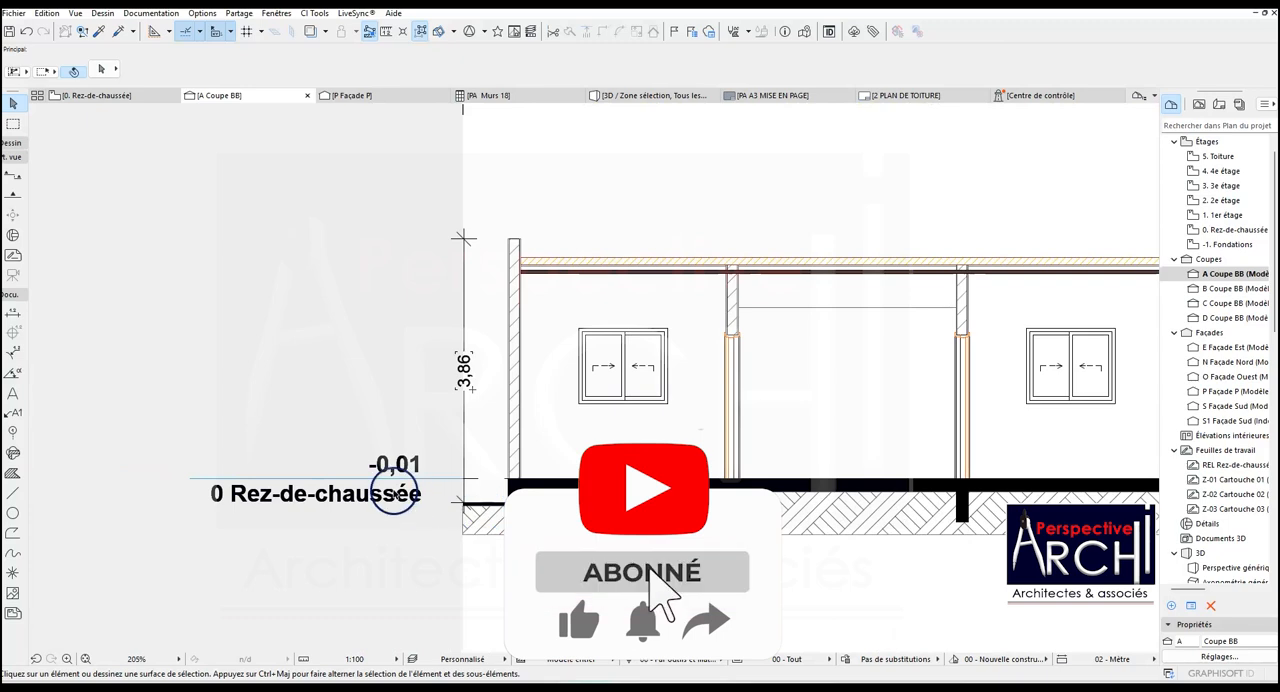
- Reattach the left overall height dimension's upper end point to the top corner of the left end wall
scroll(447, 494, up, 3)
scroll(452, 496, down, 3)
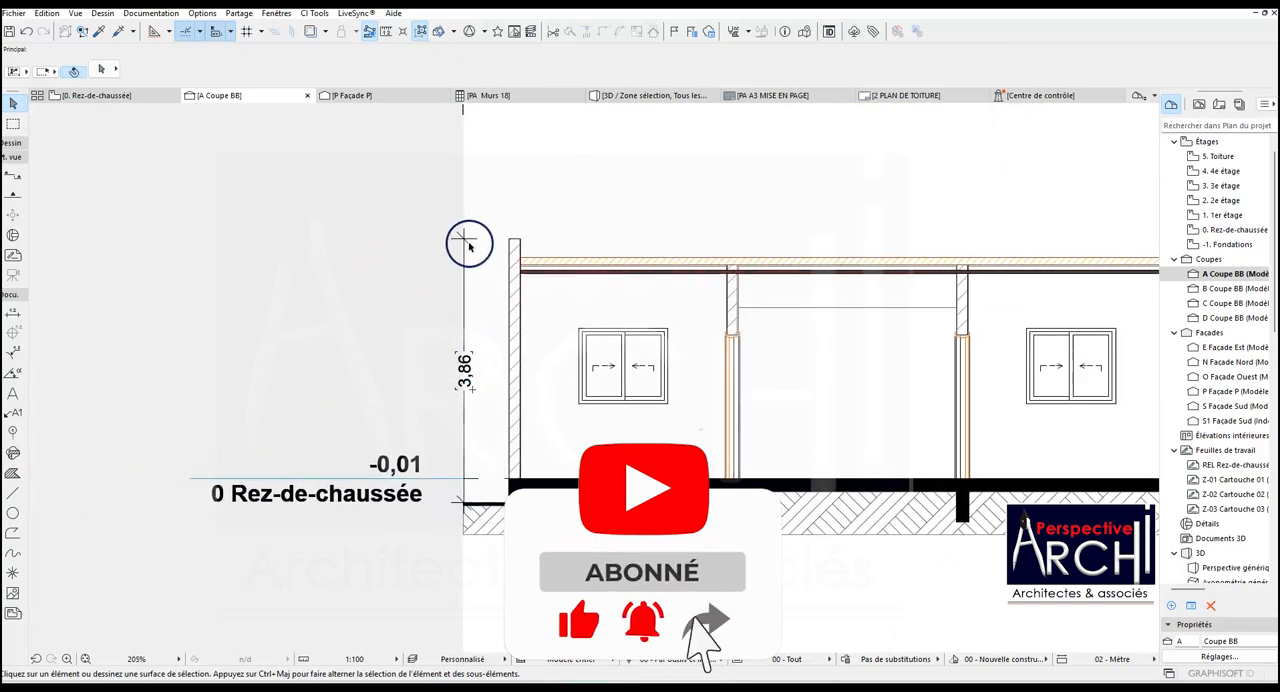
scroll(462, 243, up, 3)
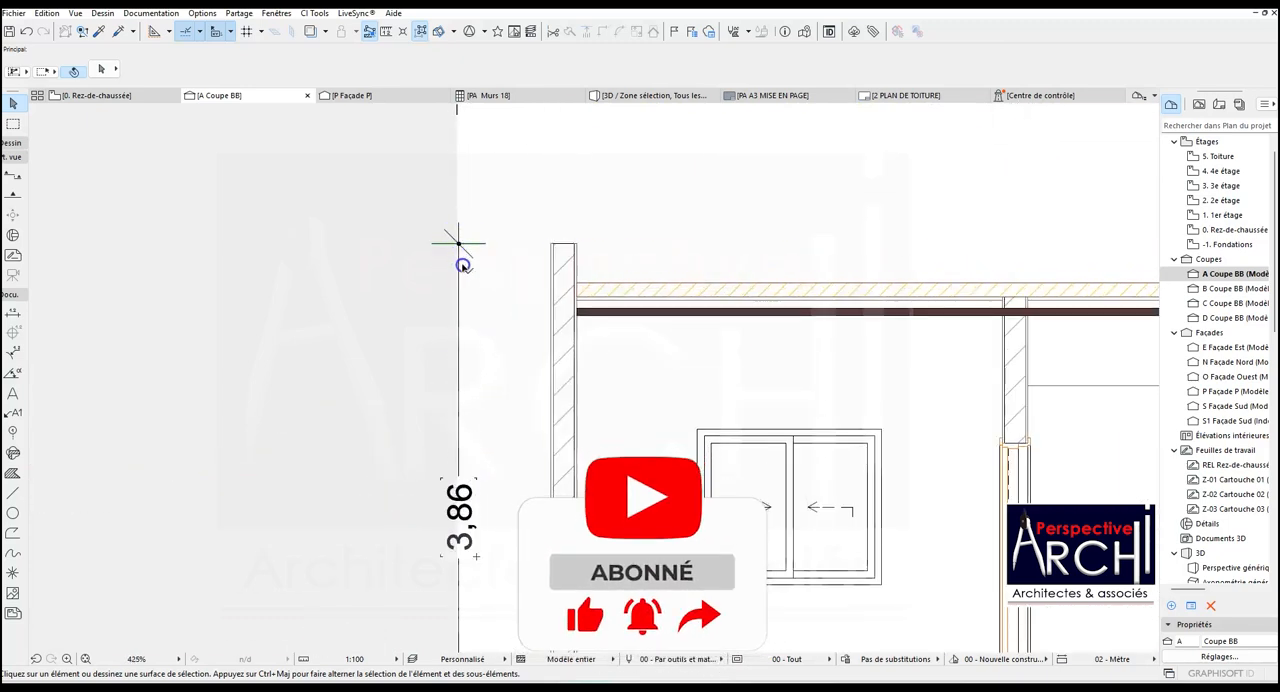
click(462, 250)
scroll(545, 252, up, 1)
scroll(553, 247, up, 2)
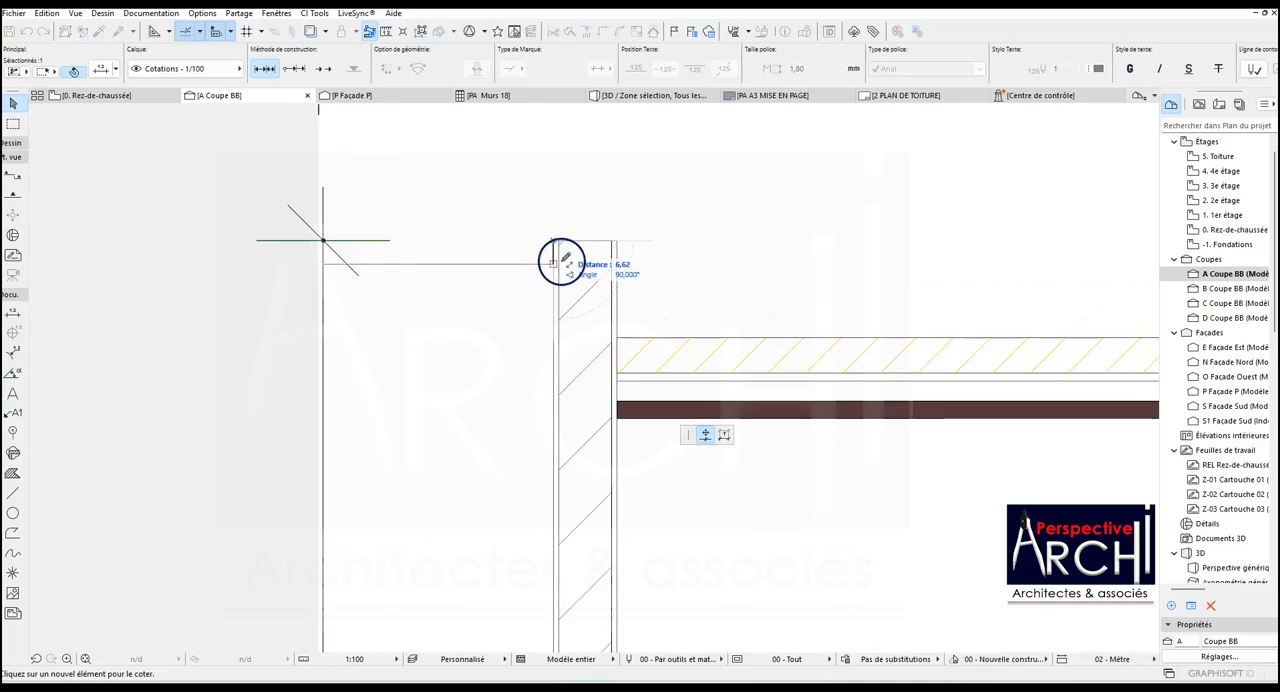
scroll(548, 245, down, 4)
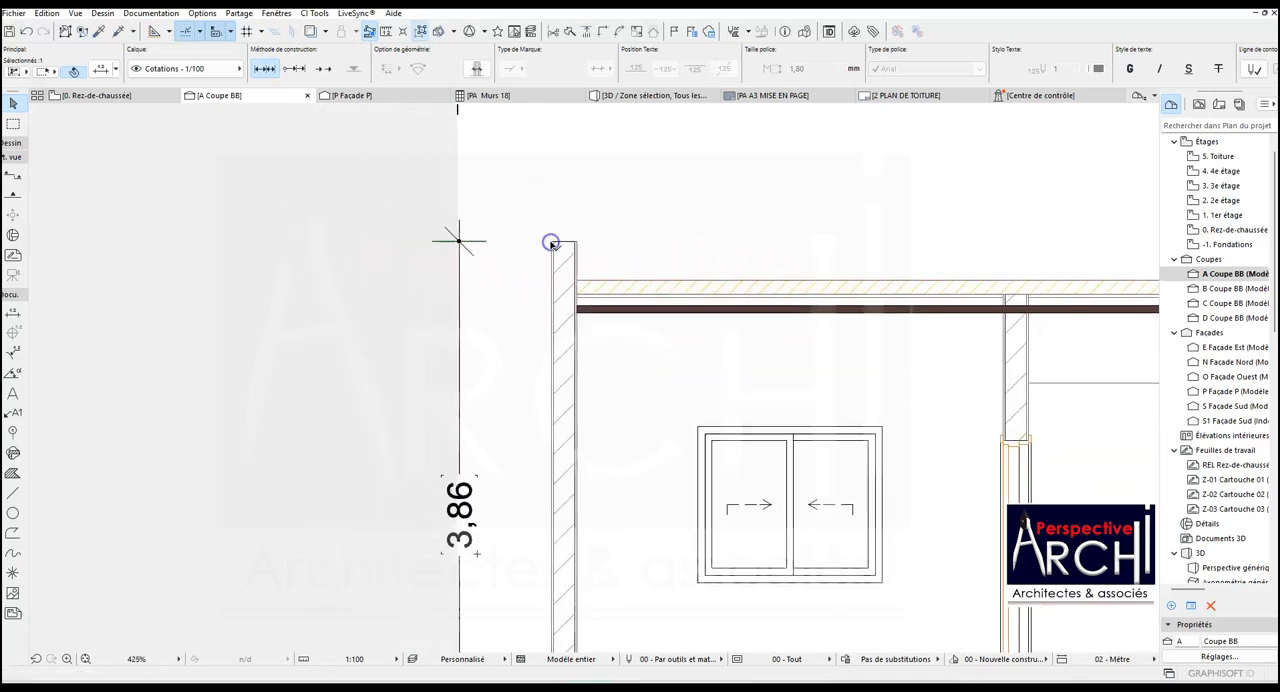
scroll(515, 480, up, 6)
scroll(510, 493, down, 2)
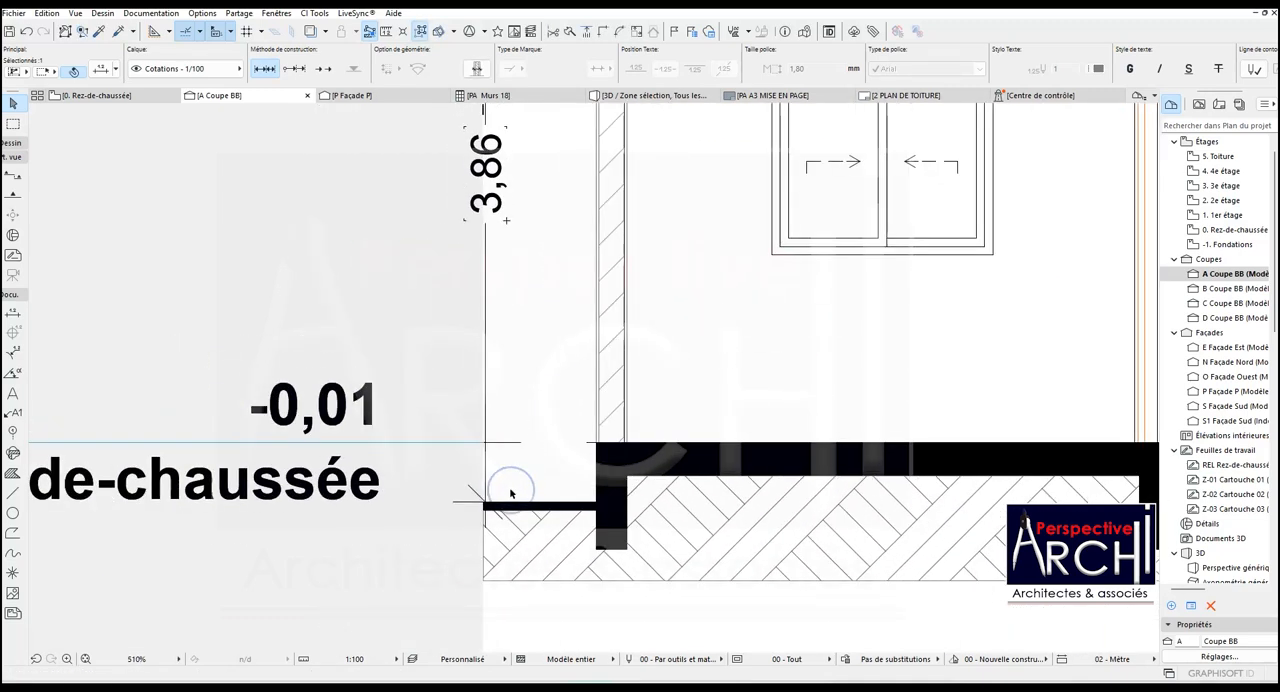
- Select the ground slab and compare the overall height dimensions at both ends of the section
click(517, 503)
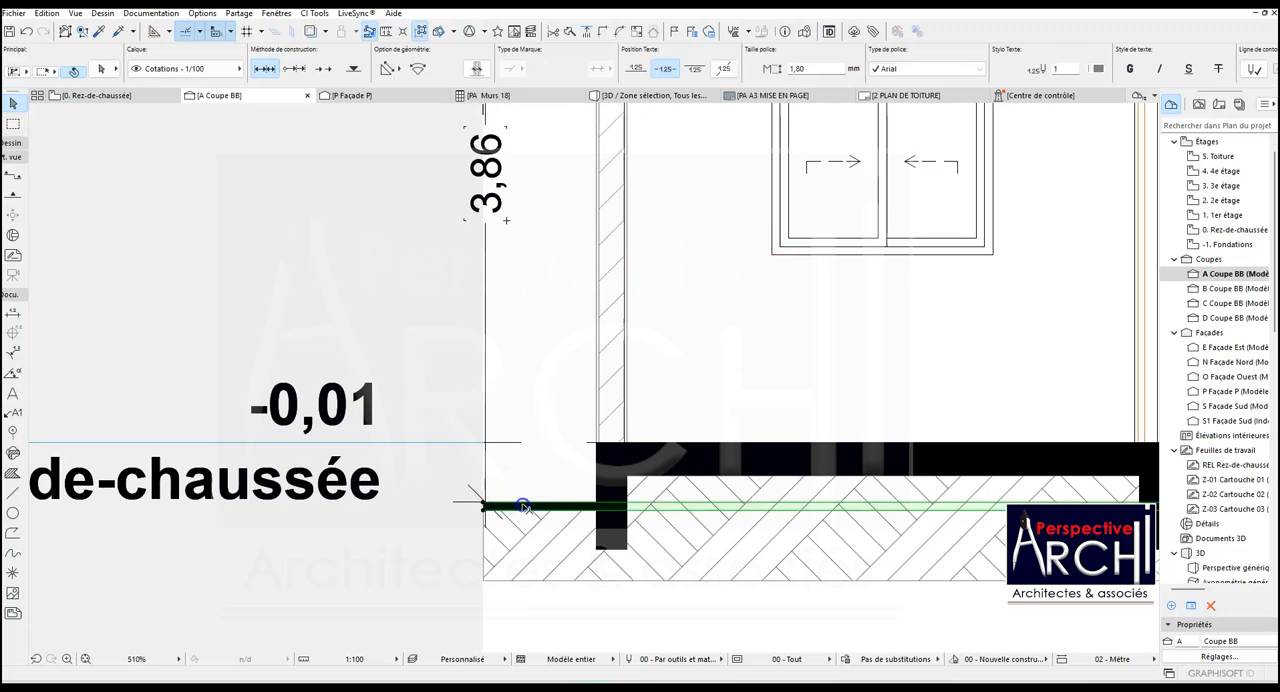
scroll(512, 505, down, 7)
scroll(512, 505, down, 3)
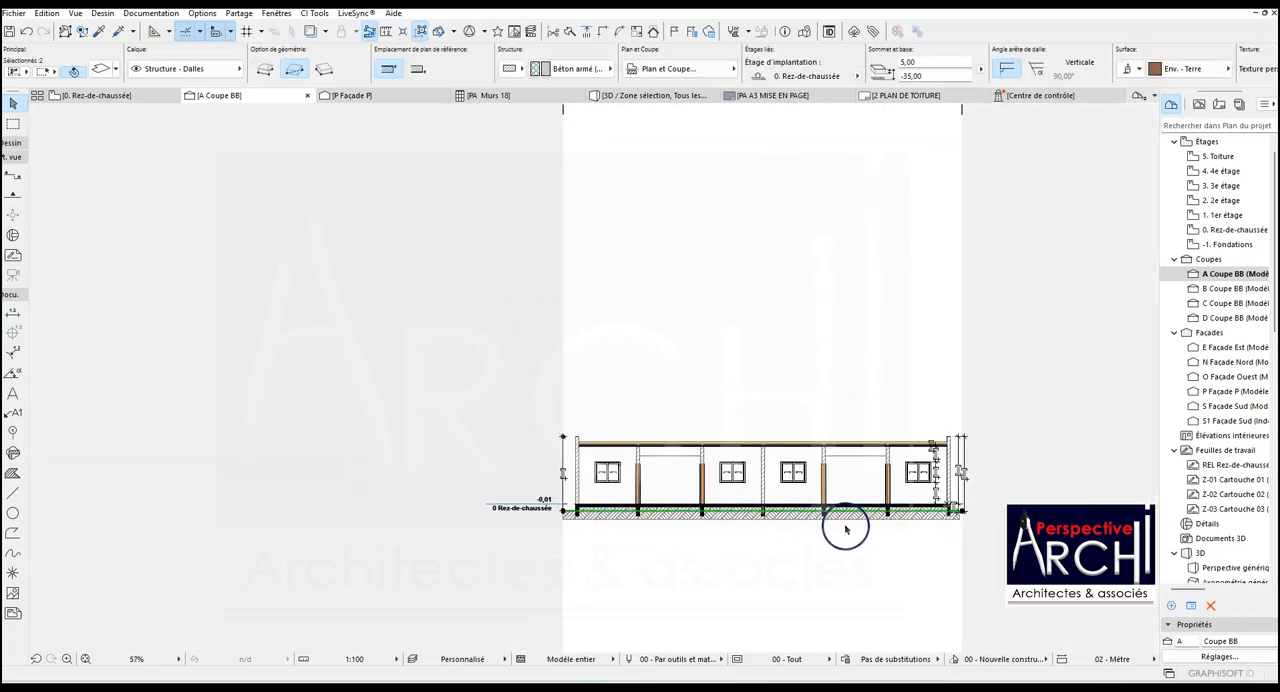
scroll(972, 481, up, 6)
scroll(972, 481, up, 1)
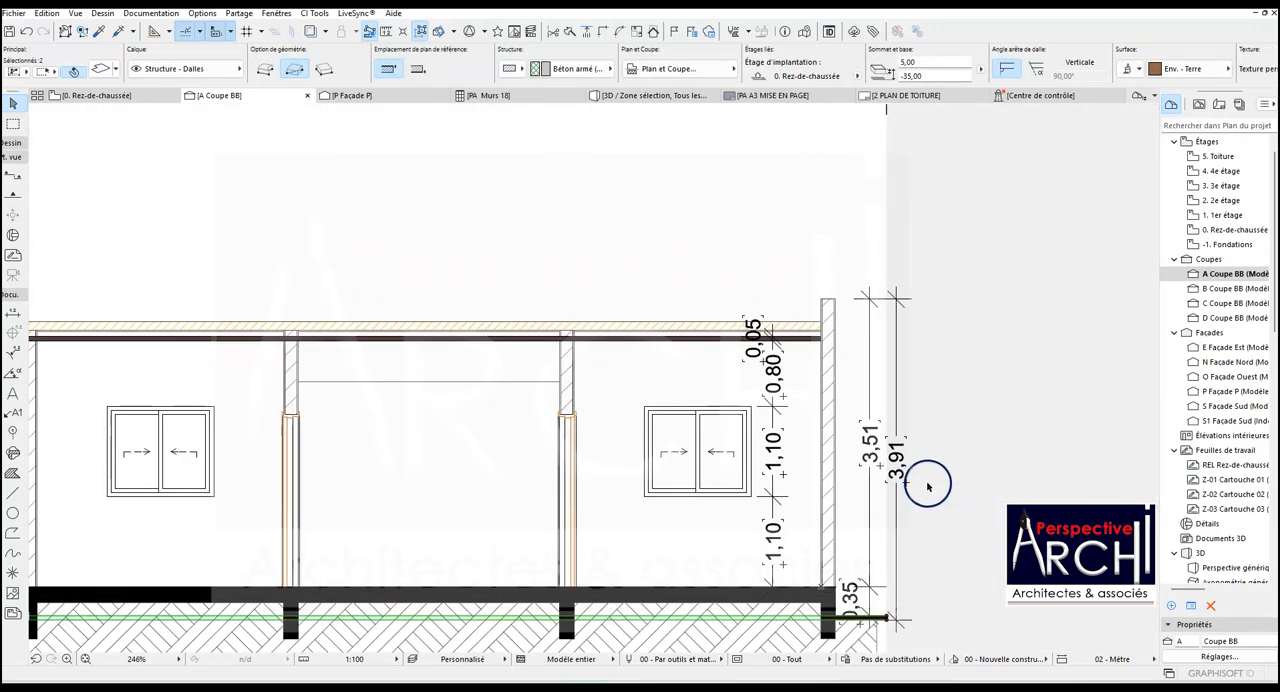
scroll(922, 490, down, 2)
scroll(935, 520, up, 4)
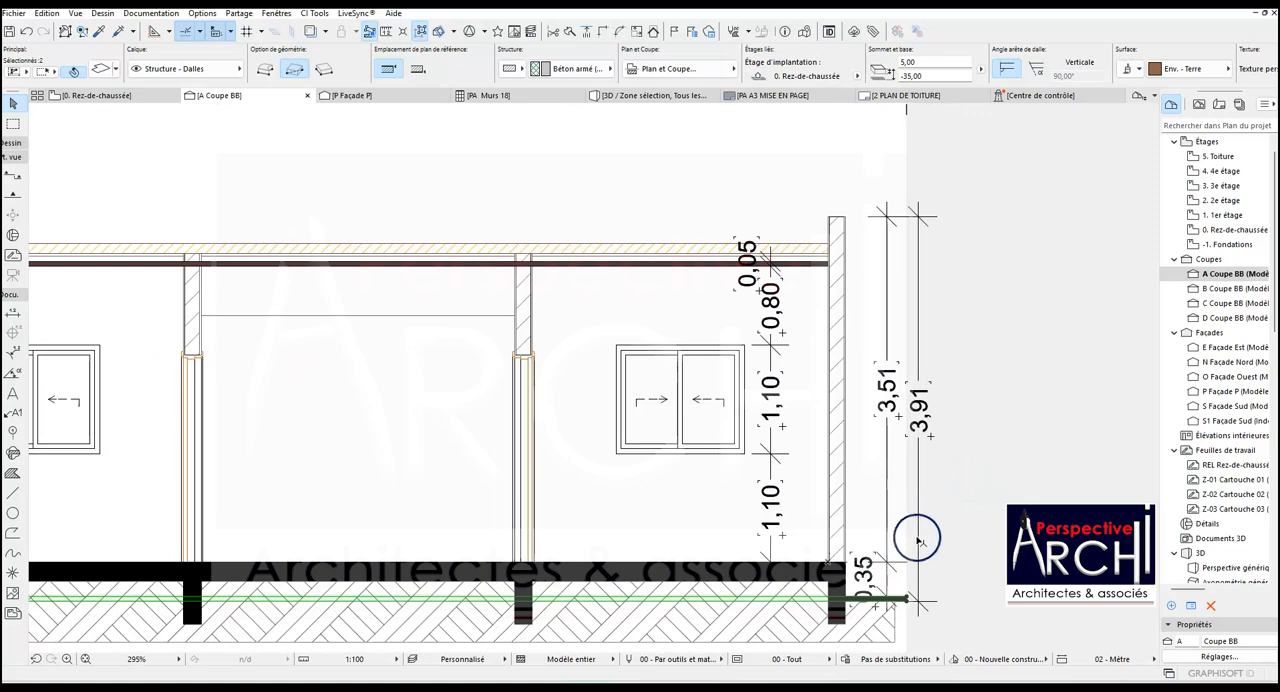
scroll(920, 556, down, 5)
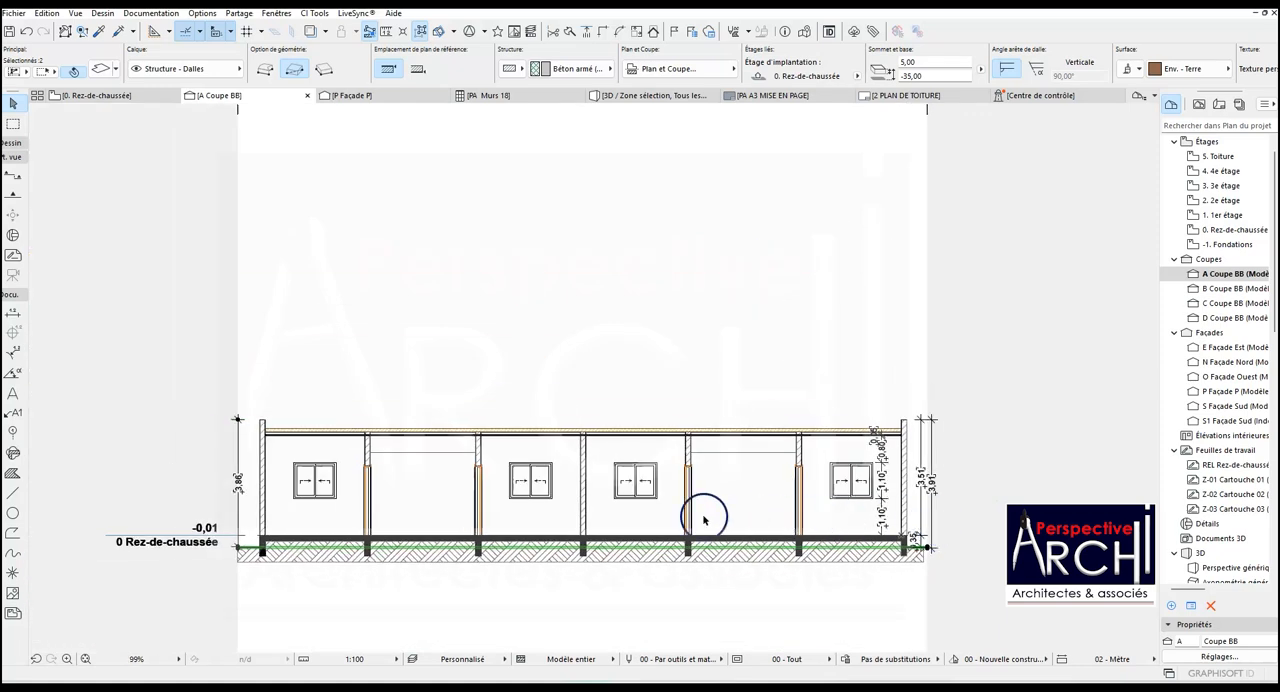
scroll(262, 517, up, 2)
scroll(257, 514, down, 2)
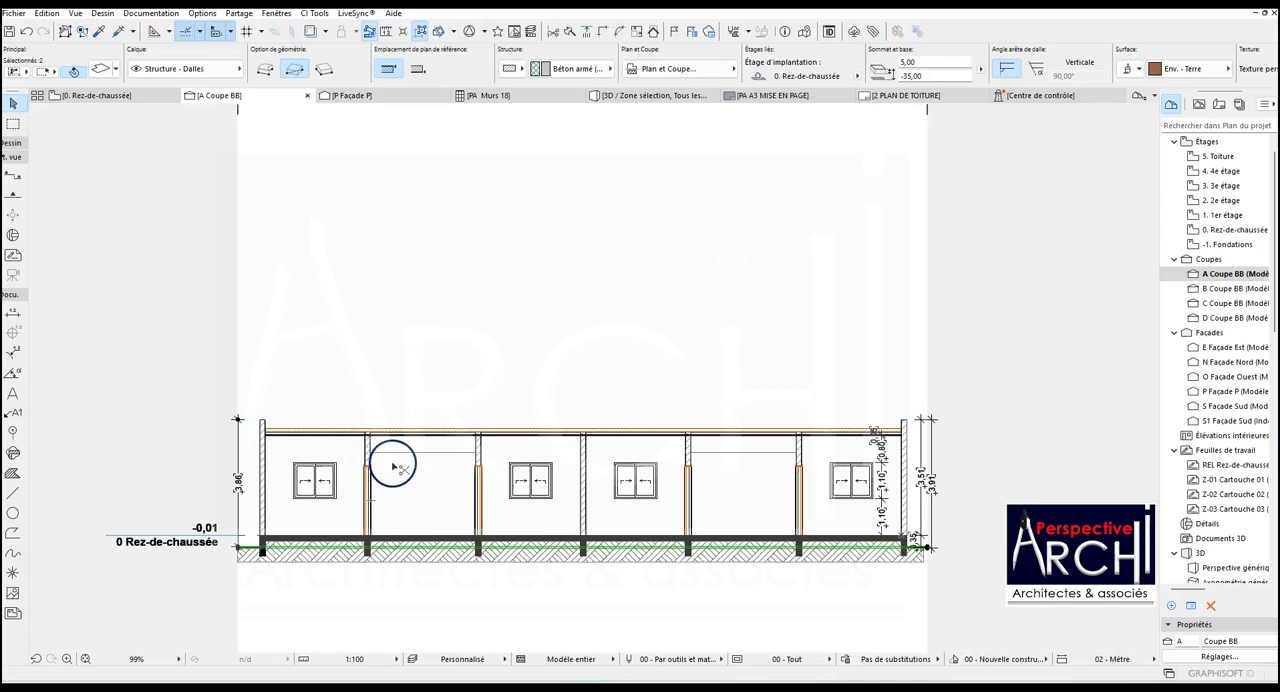
- Undo the left overall dimension's end point moves and the earth hatch edge edits
key(ctrl+z)
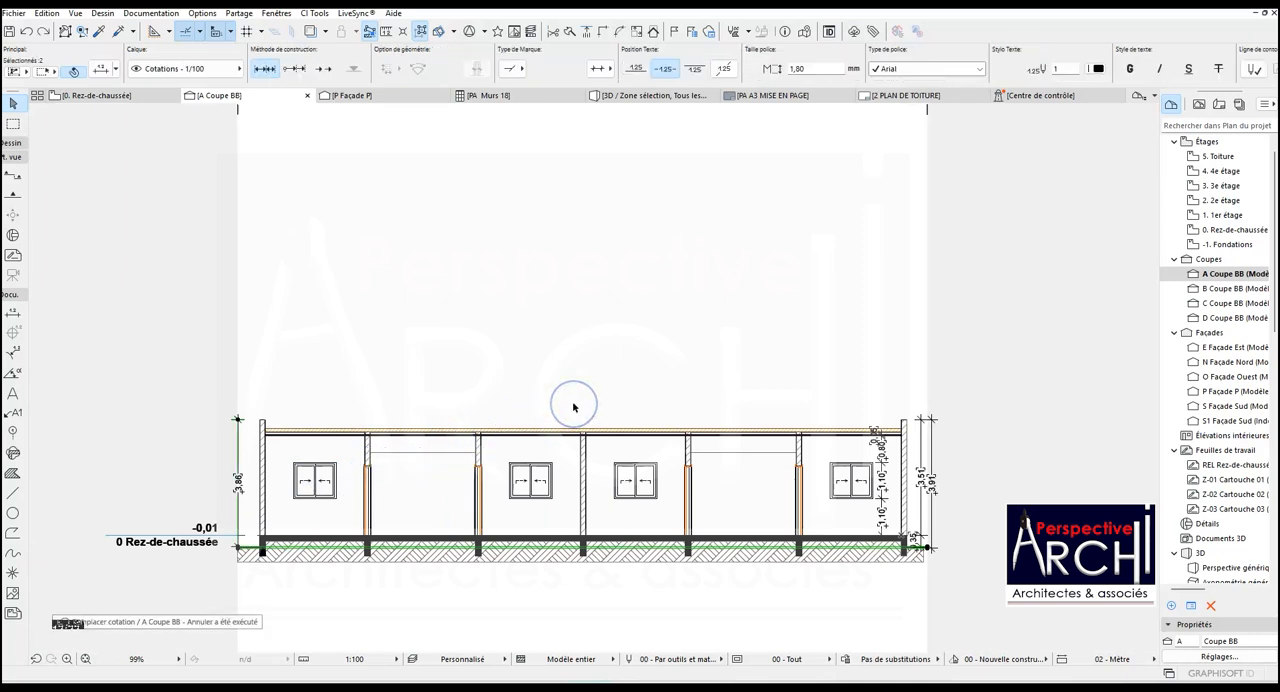
key(ctrl+z)
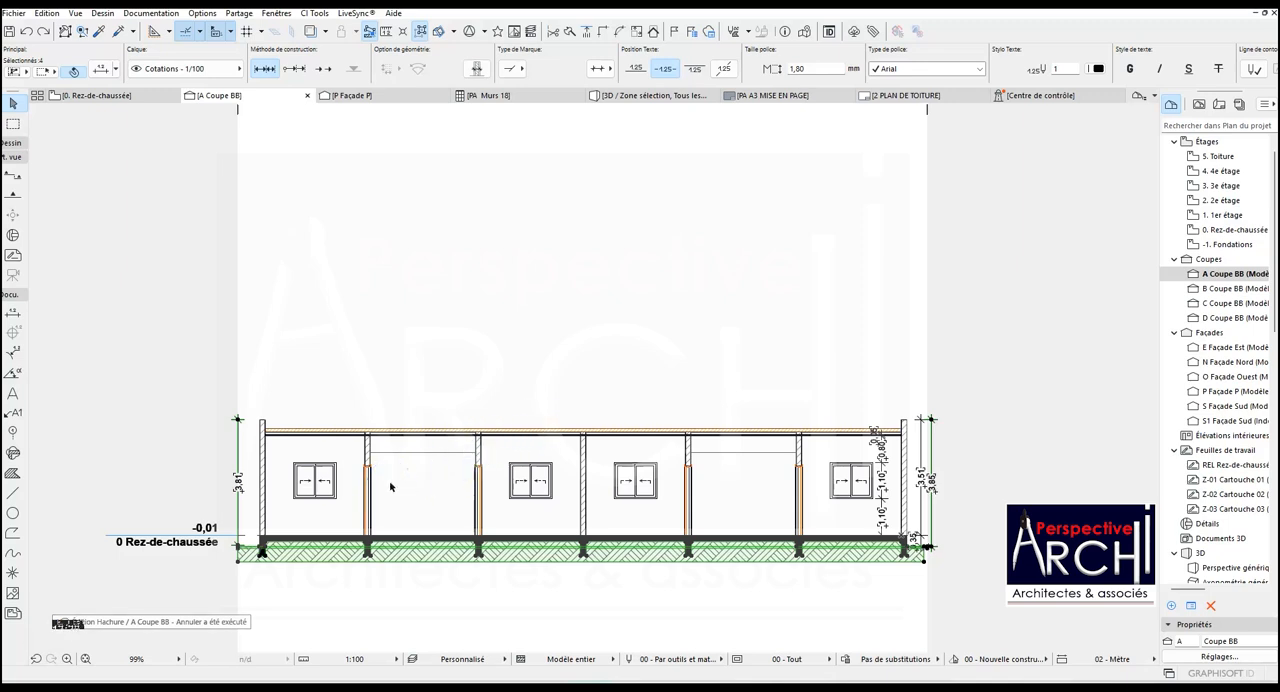
key(ctrl+z)
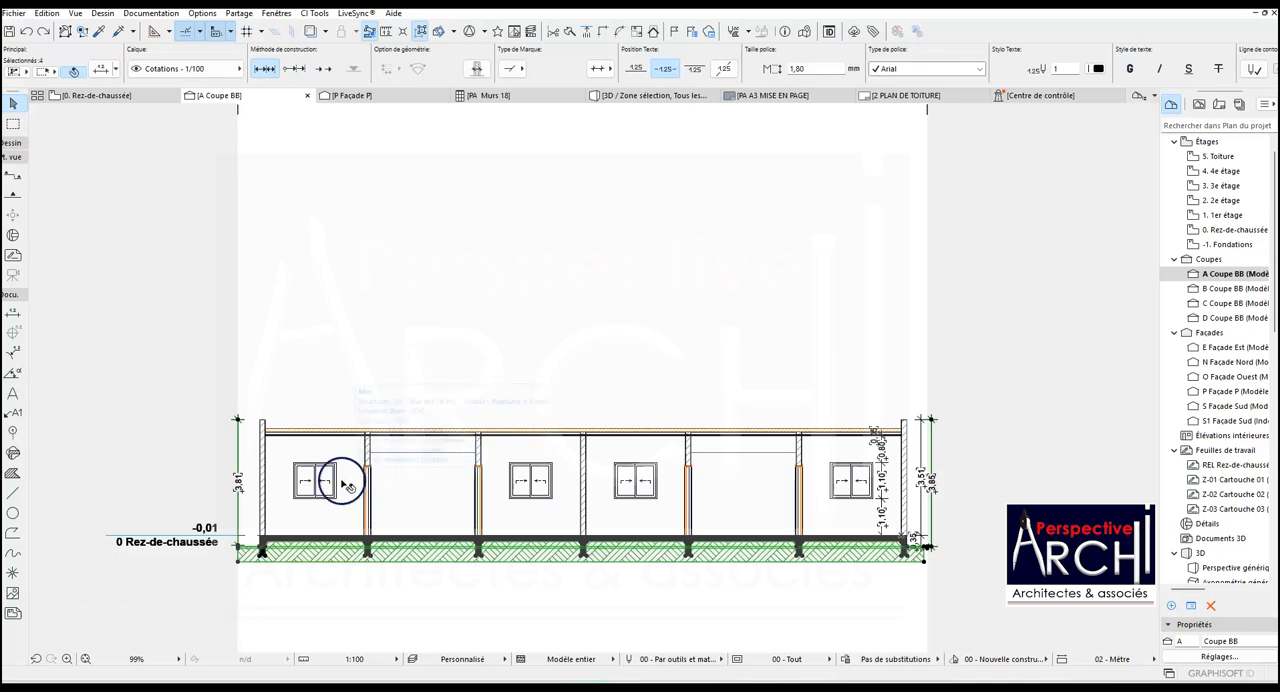
- Undo two more of the preceding edits in section A and clear the selection
scroll(250, 532, up, 4)
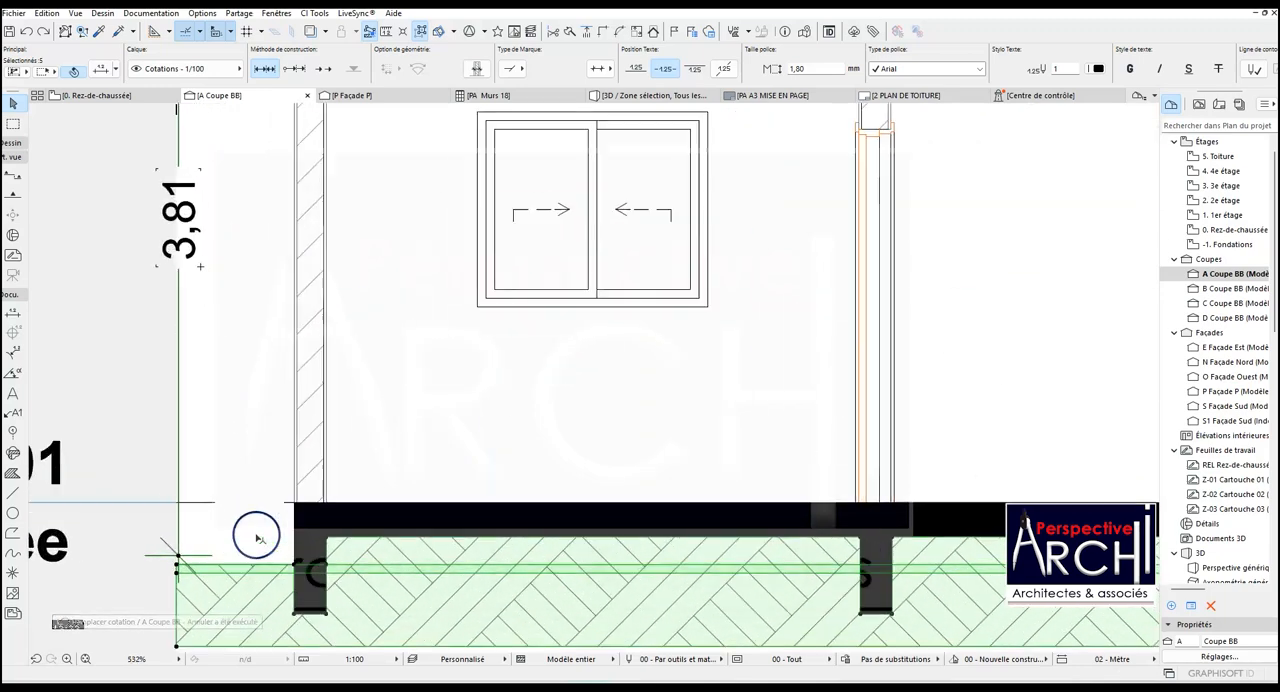
click(25, 31)
click(25, 31)
scroll(57, 131, down, 4)
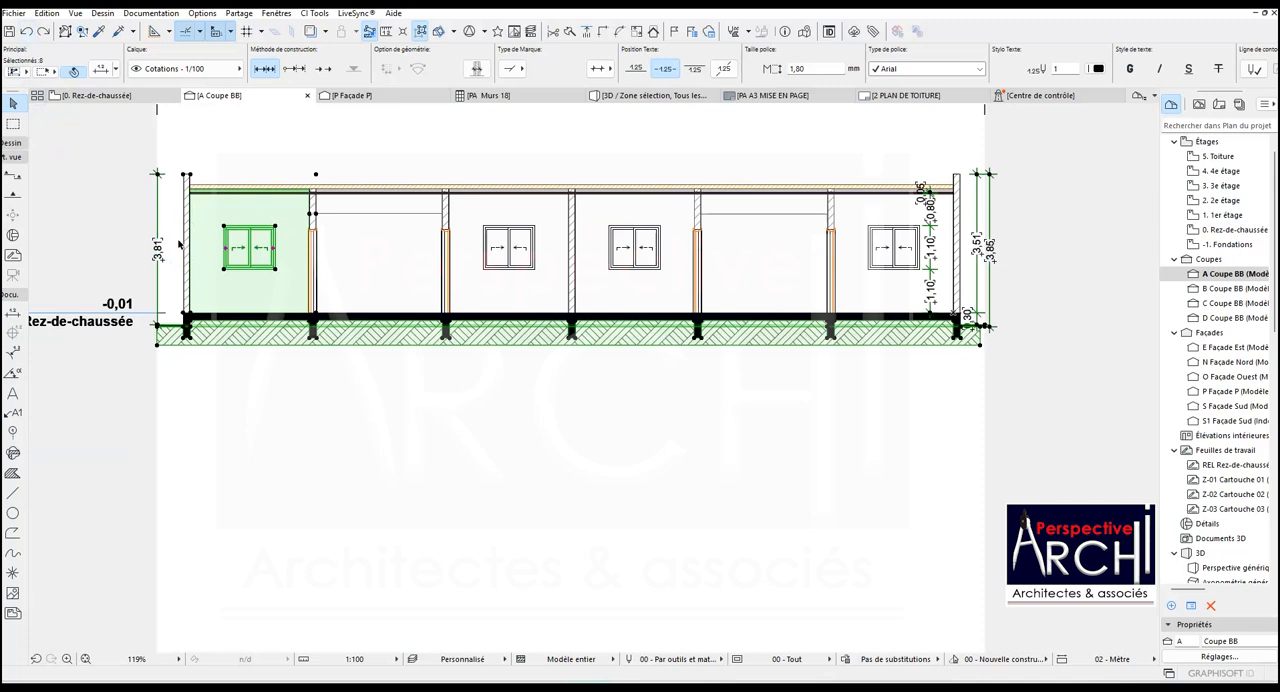
key(Escape)
- Start a height dimension at the top of the floor slab, beside the orange door frame in the second bay from the right end wall
scroll(80, 255, up, 2)
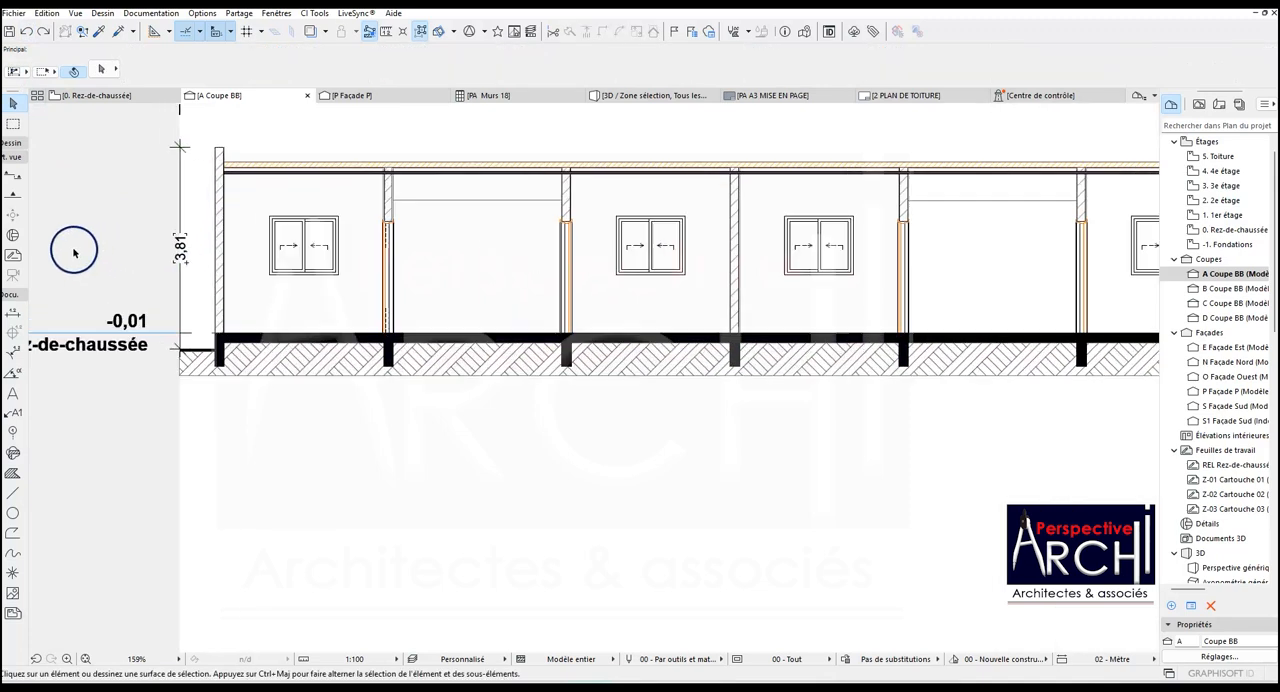
scroll(243, 318, down, 4)
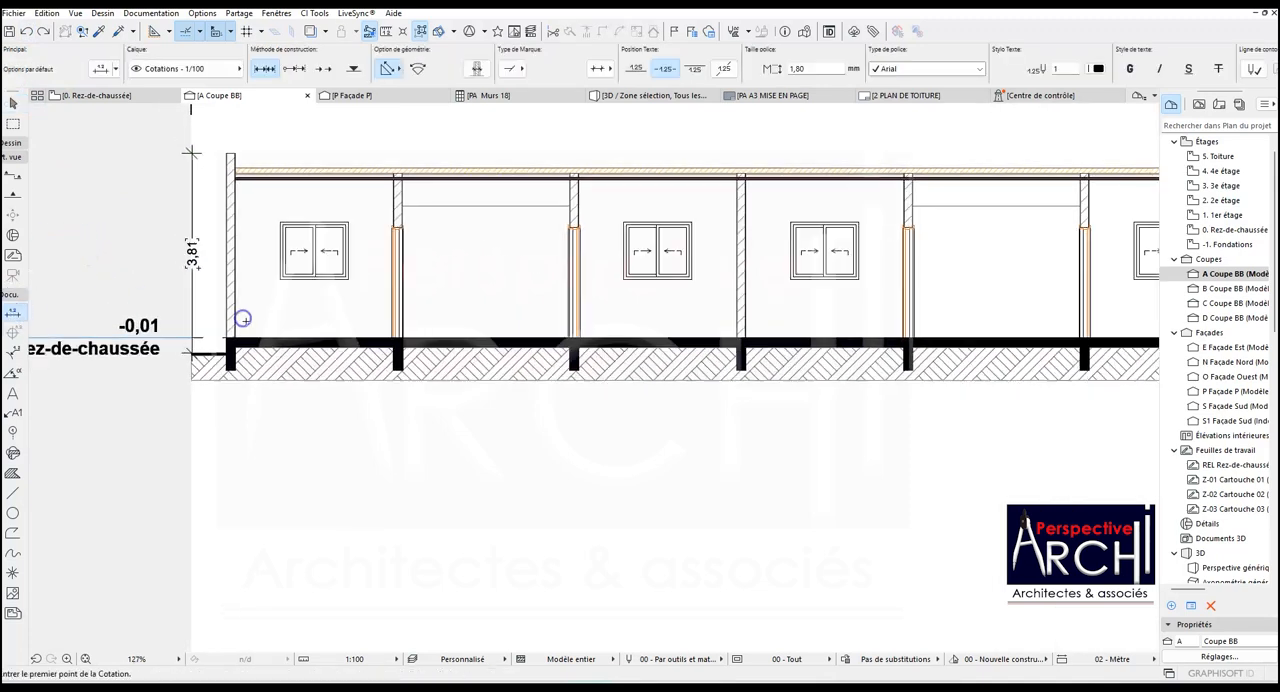
scroll(491, 308, up, 4)
scroll(490, 311, up, 1)
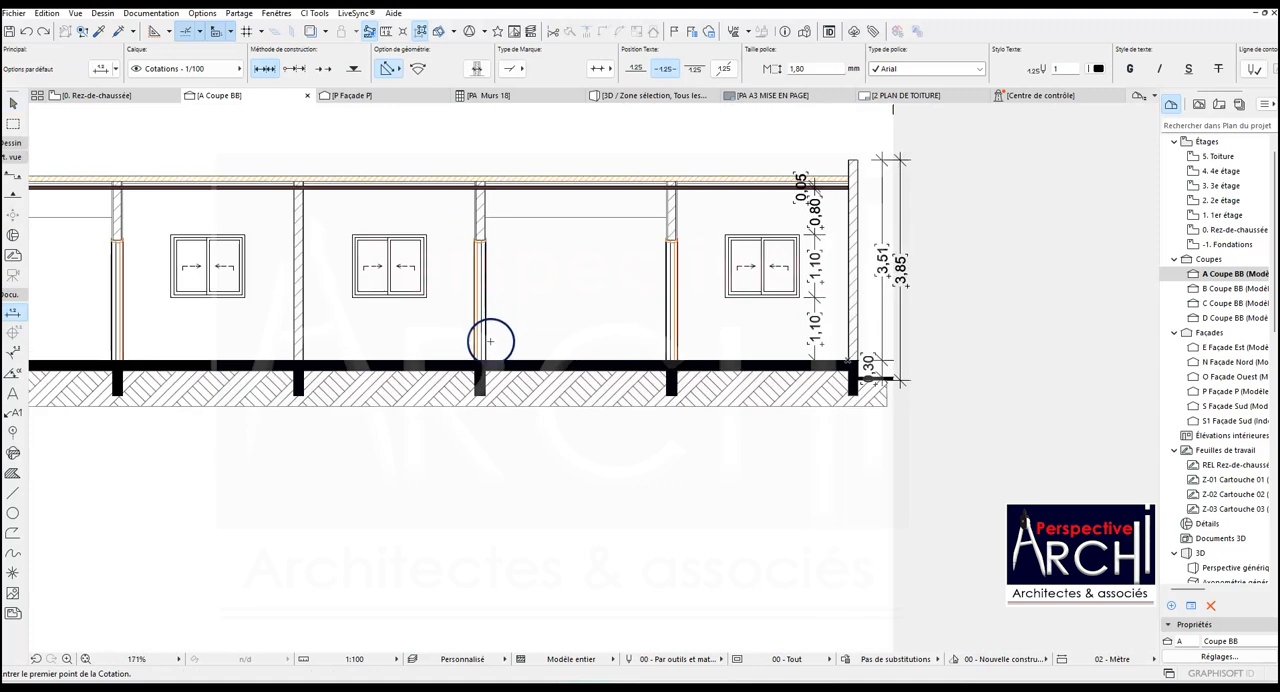
click(489, 356)
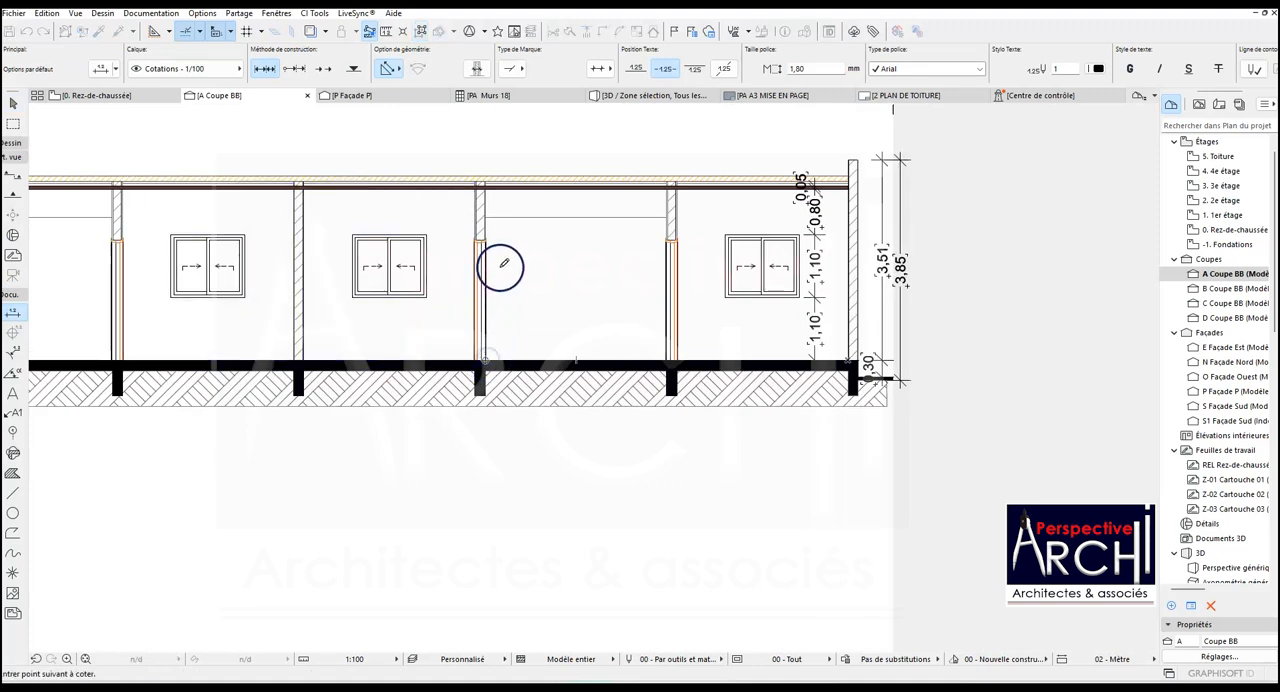
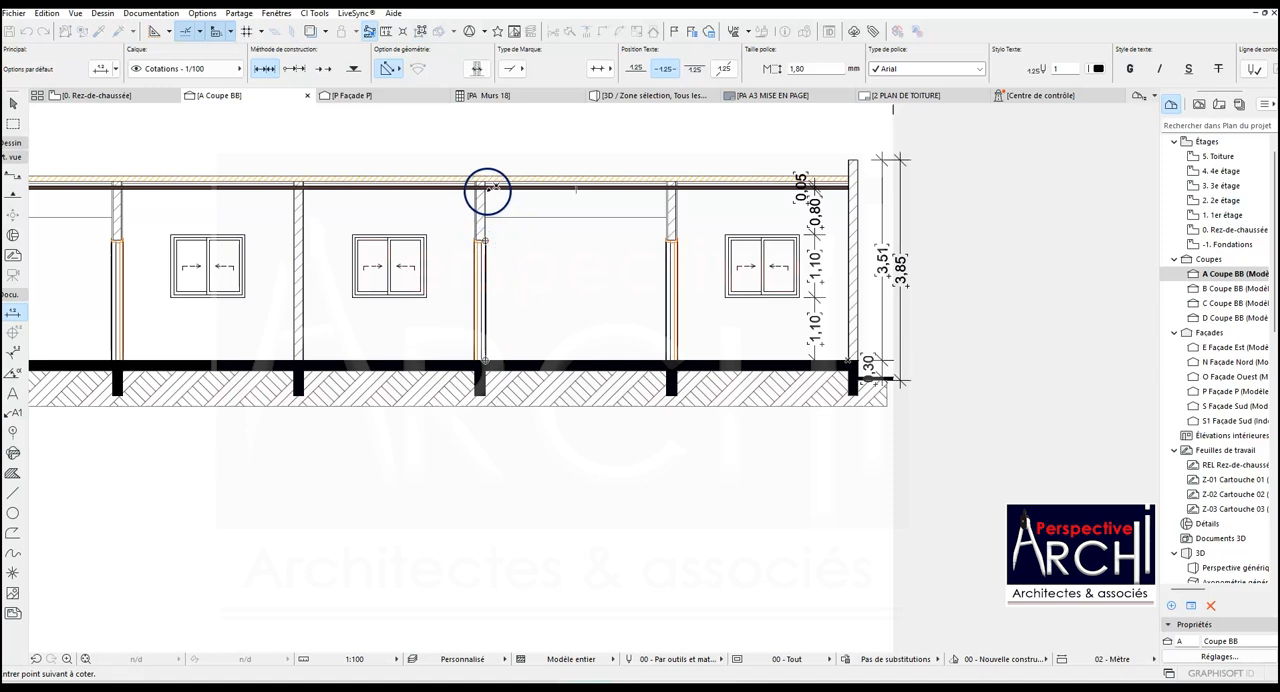
- Finish the door's height dimension chain, and dimension the floor-to-ceiling height and ceiling slab thickness in the same bay
double_click(494, 259)
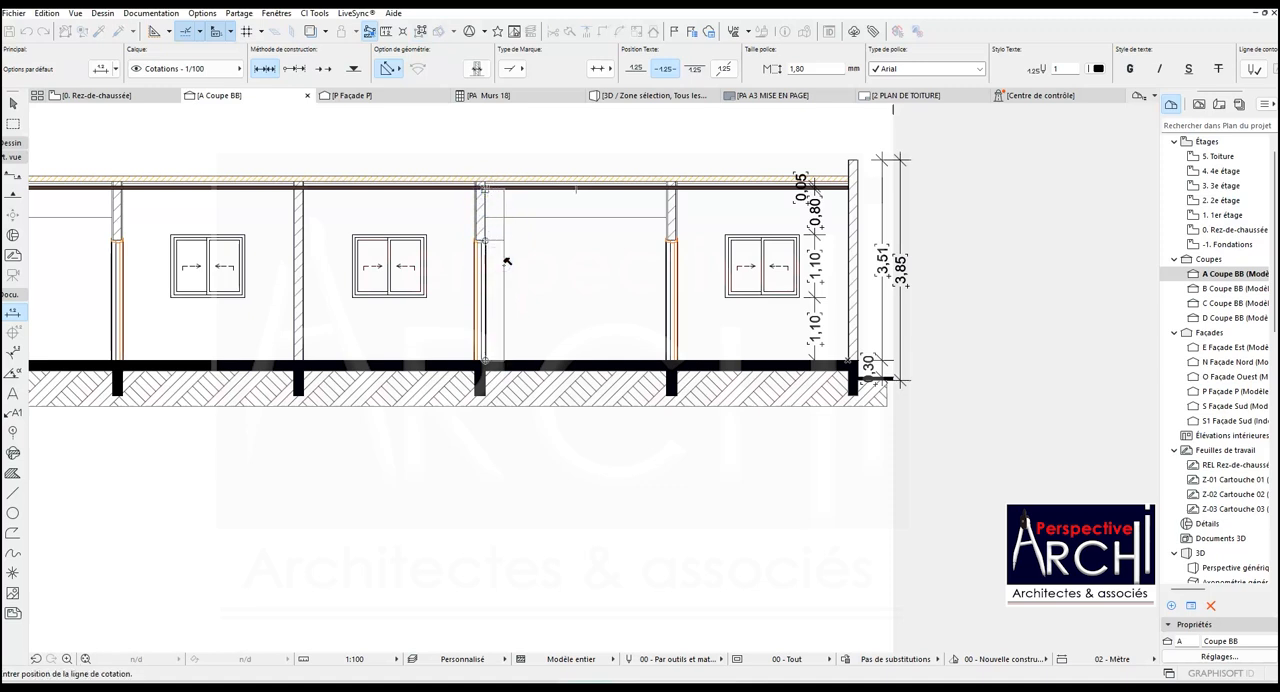
click(517, 266)
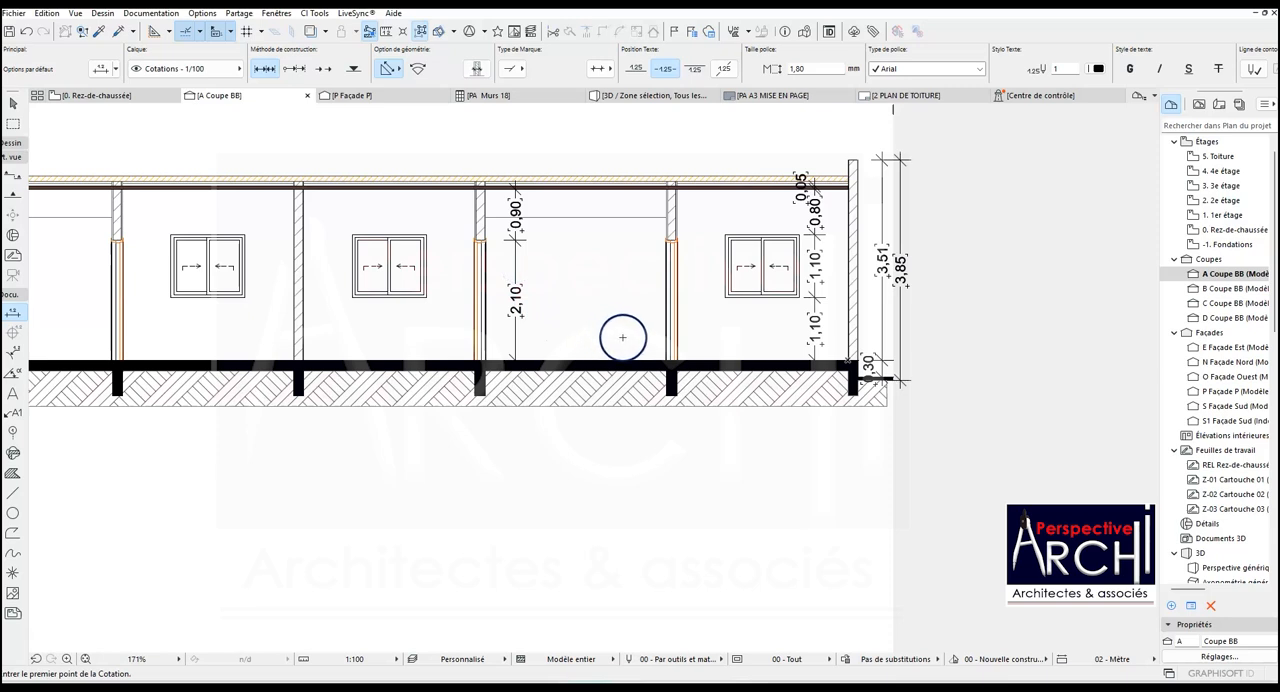
click(570, 359)
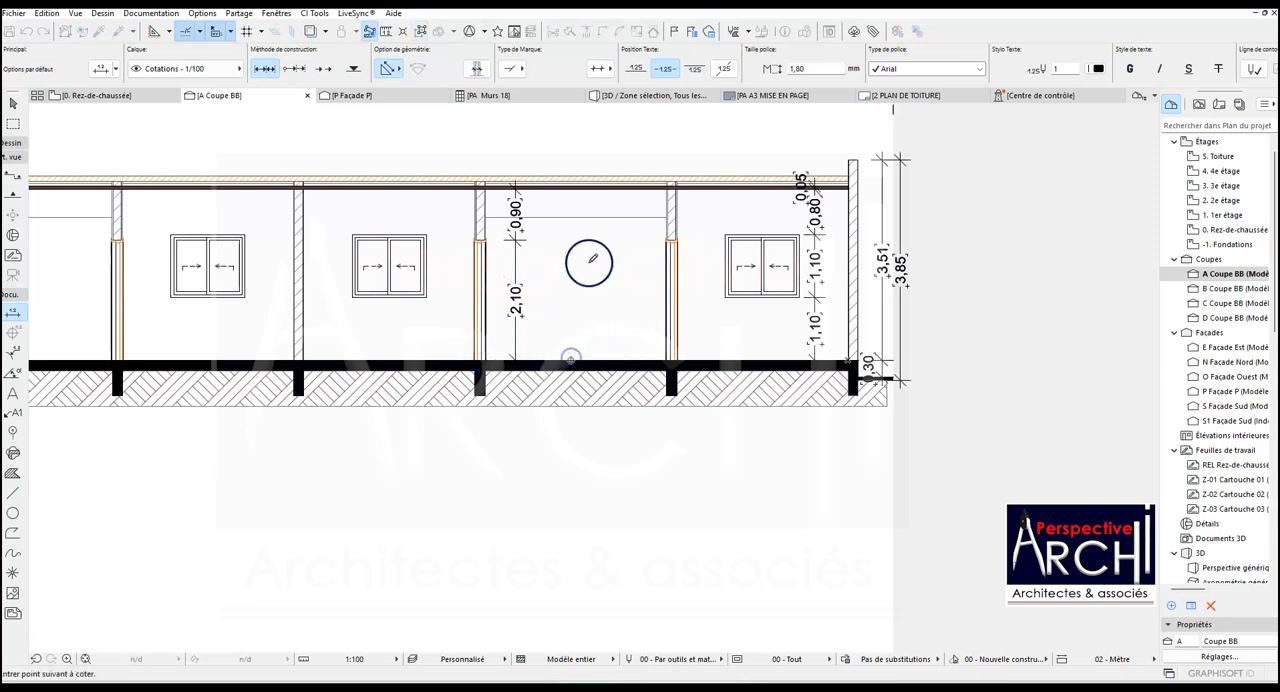
double_click(585, 266)
click(601, 273)
- Add a height dimension chain beside the first window from the left end, from floor through sill and window head to the ceiling slab
scroll(601, 273, down, 5)
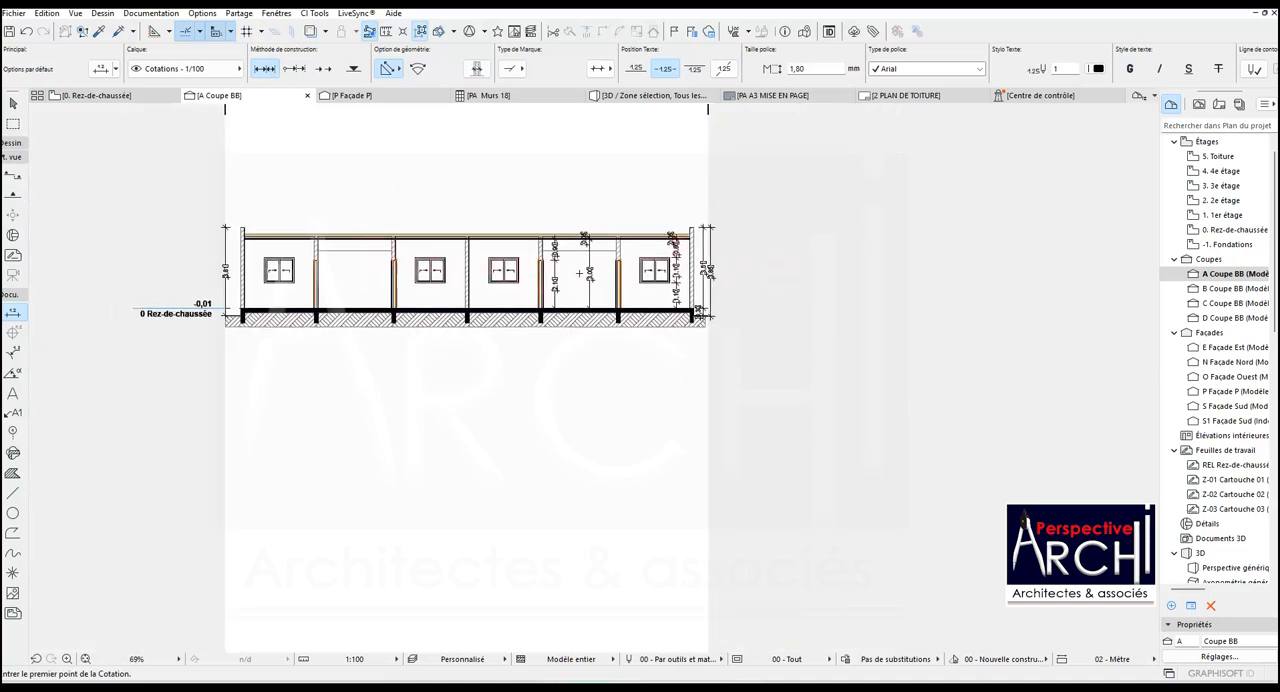
scroll(288, 283, up, 4)
scroll(288, 283, up, 2)
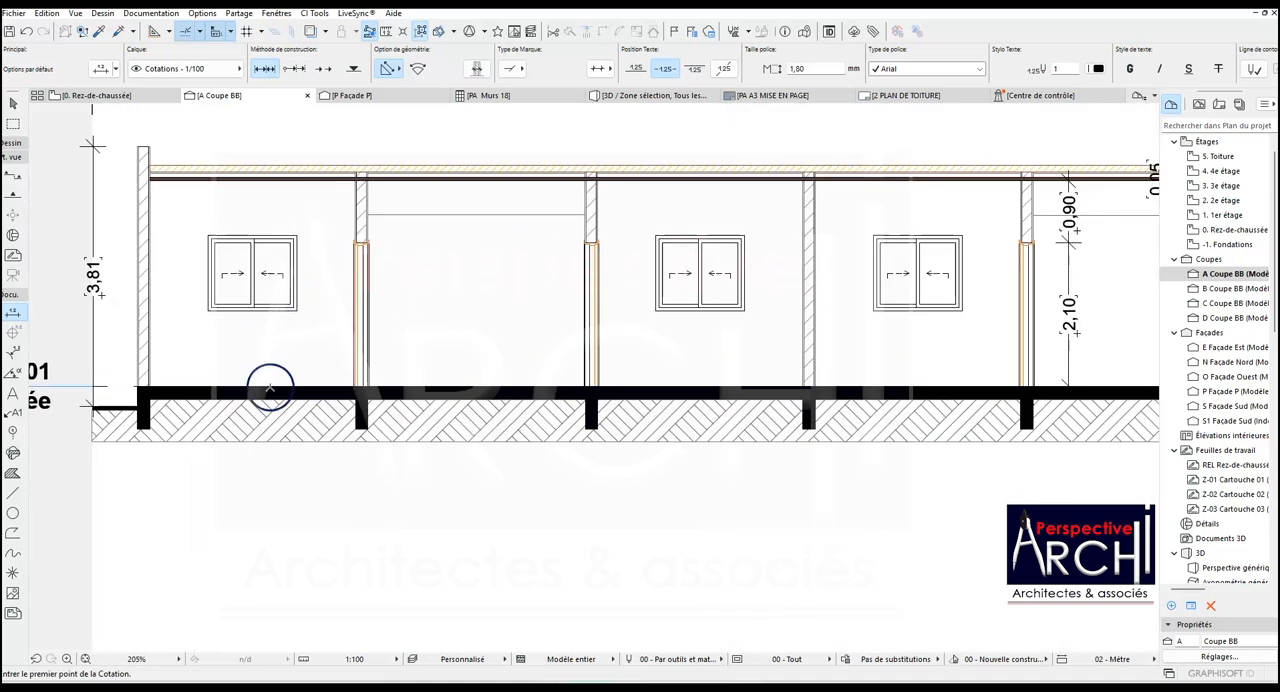
click(270, 386)
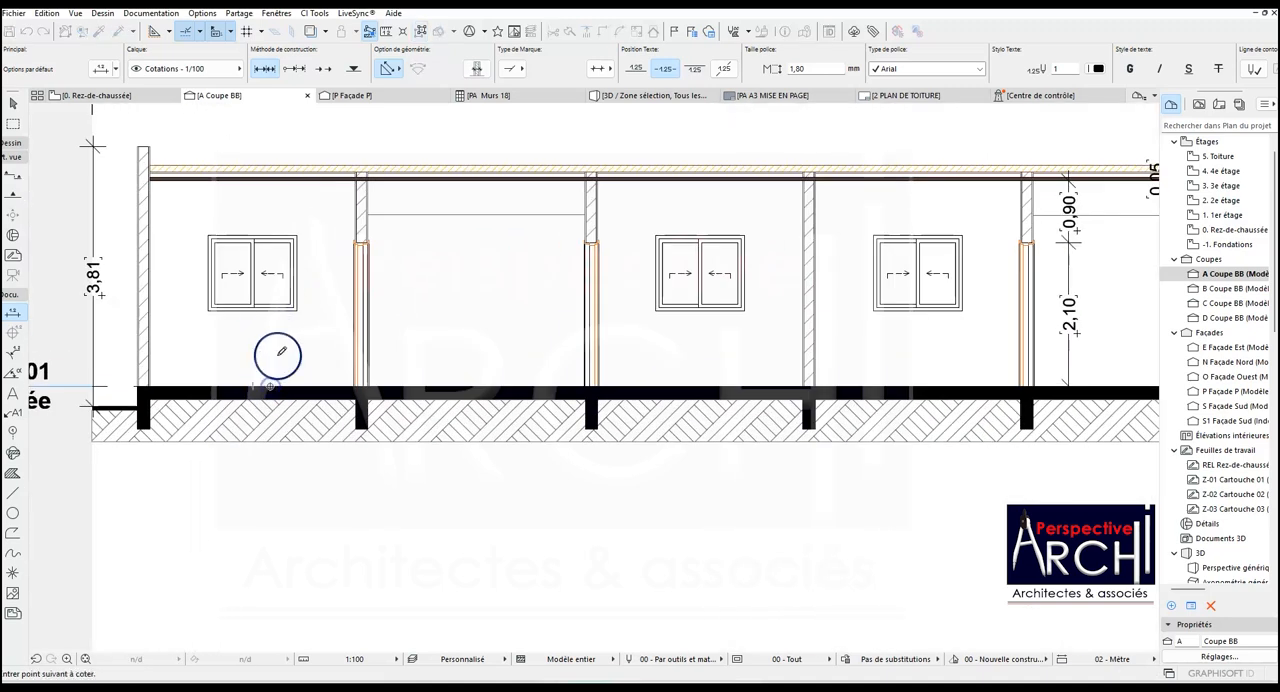
click(297, 236)
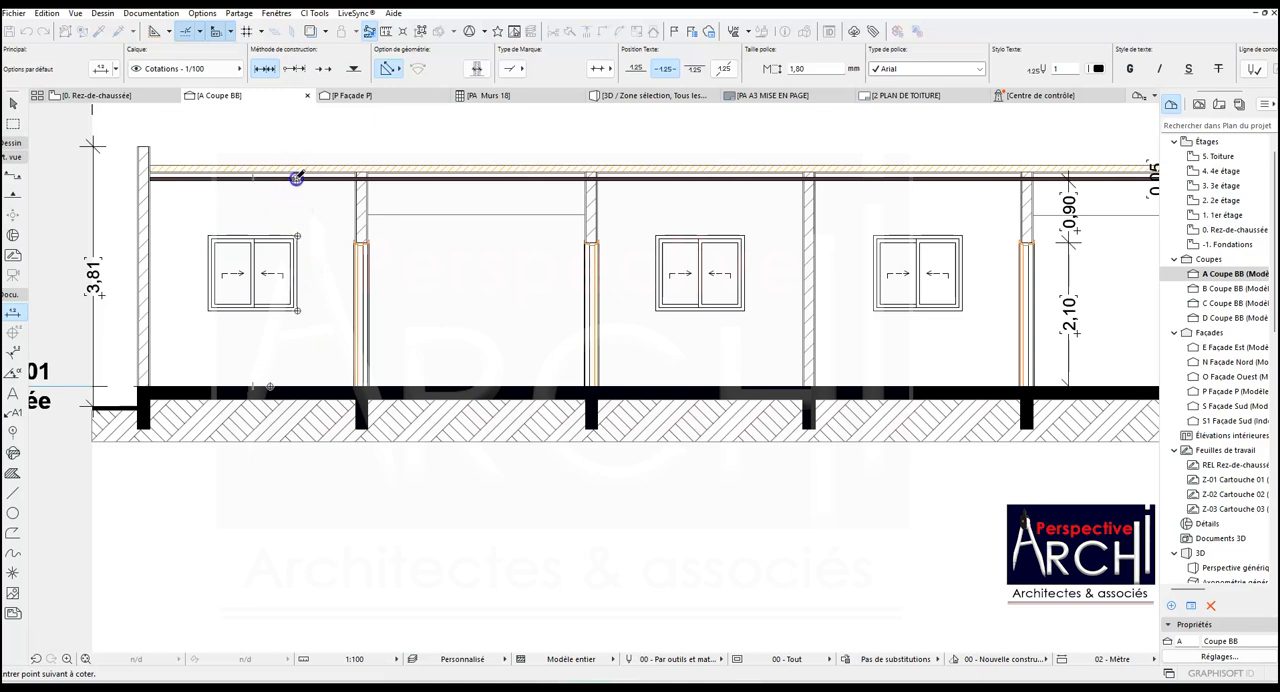
double_click(308, 263)
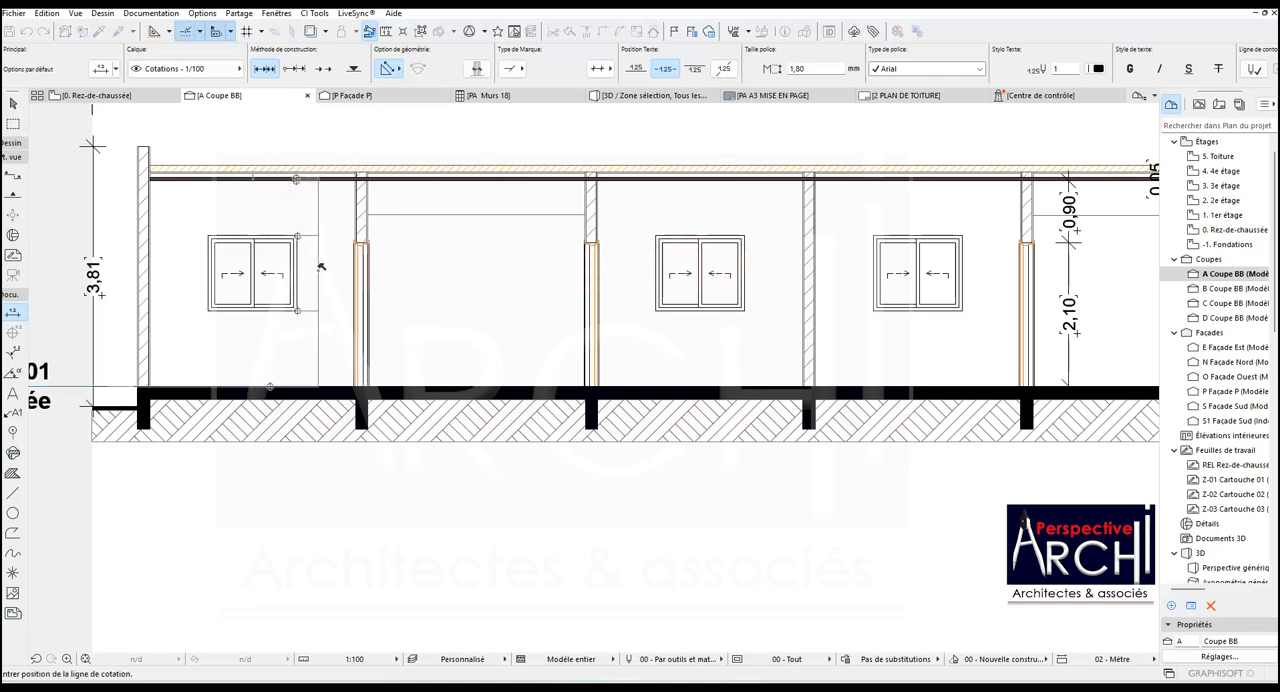
click(318, 268)
- Dimension the door height and the wall above it, up to the ceiling, in the second bay from the left end wall
scroll(273, 291, down, 2)
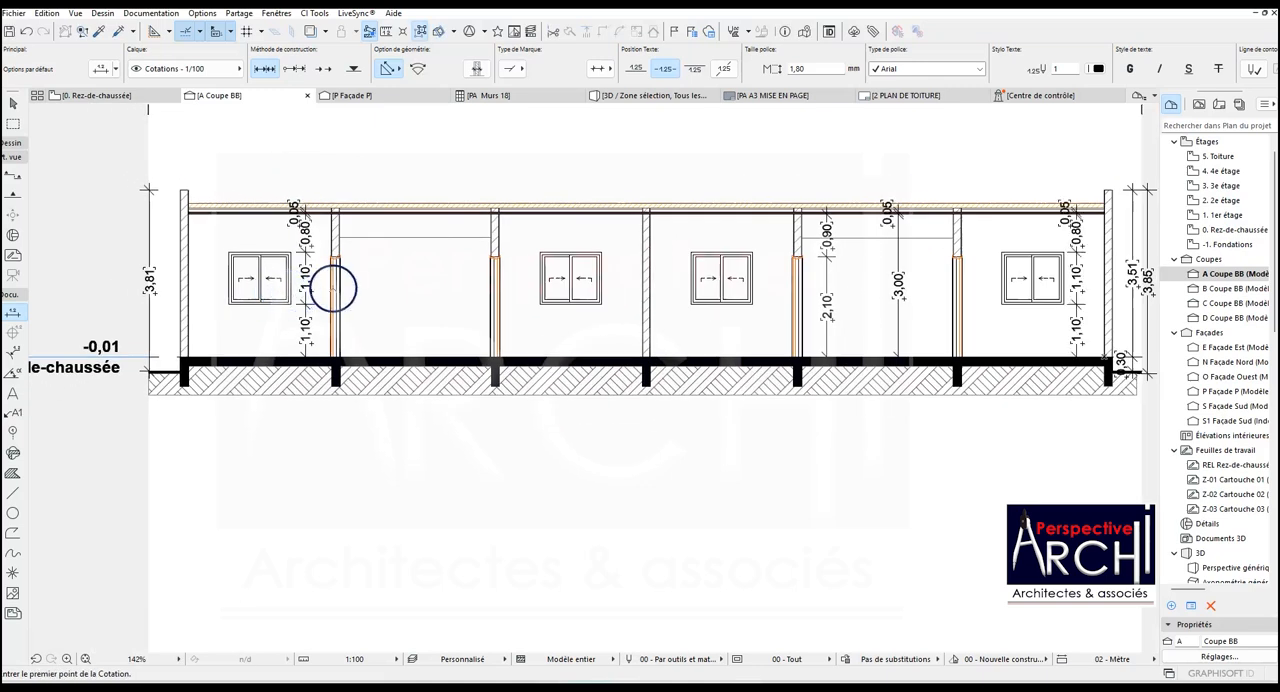
scroll(334, 287, up, 2)
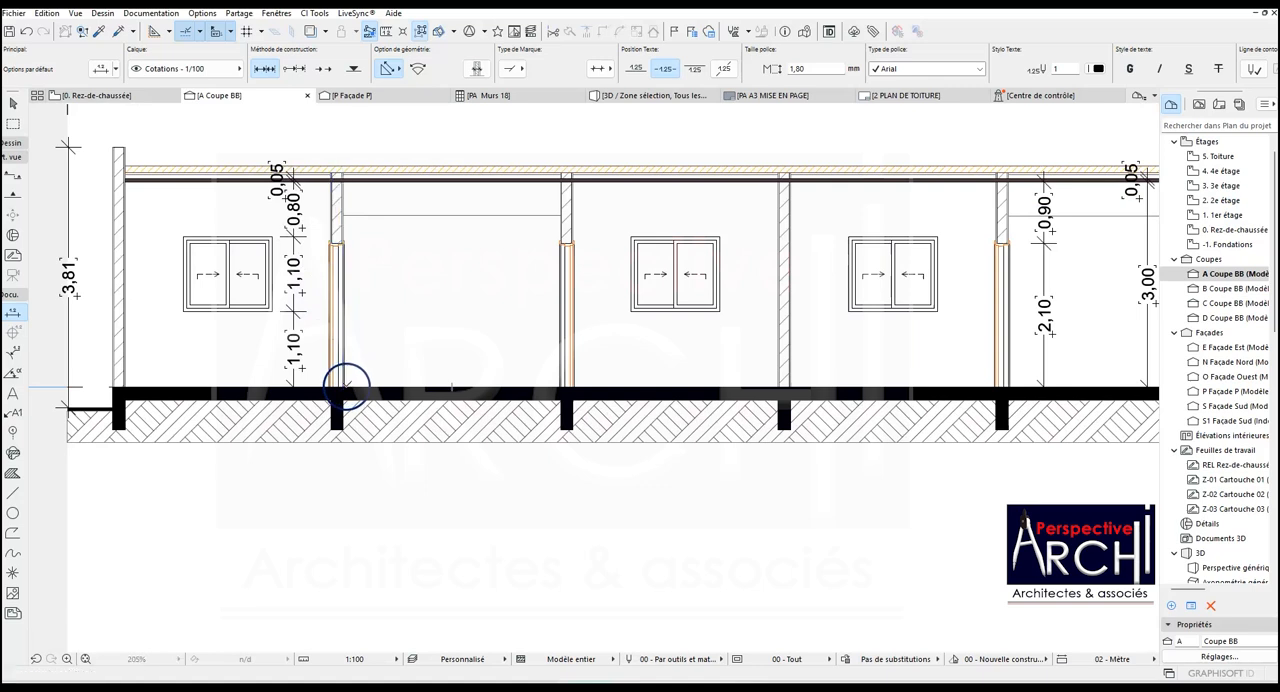
click(343, 388)
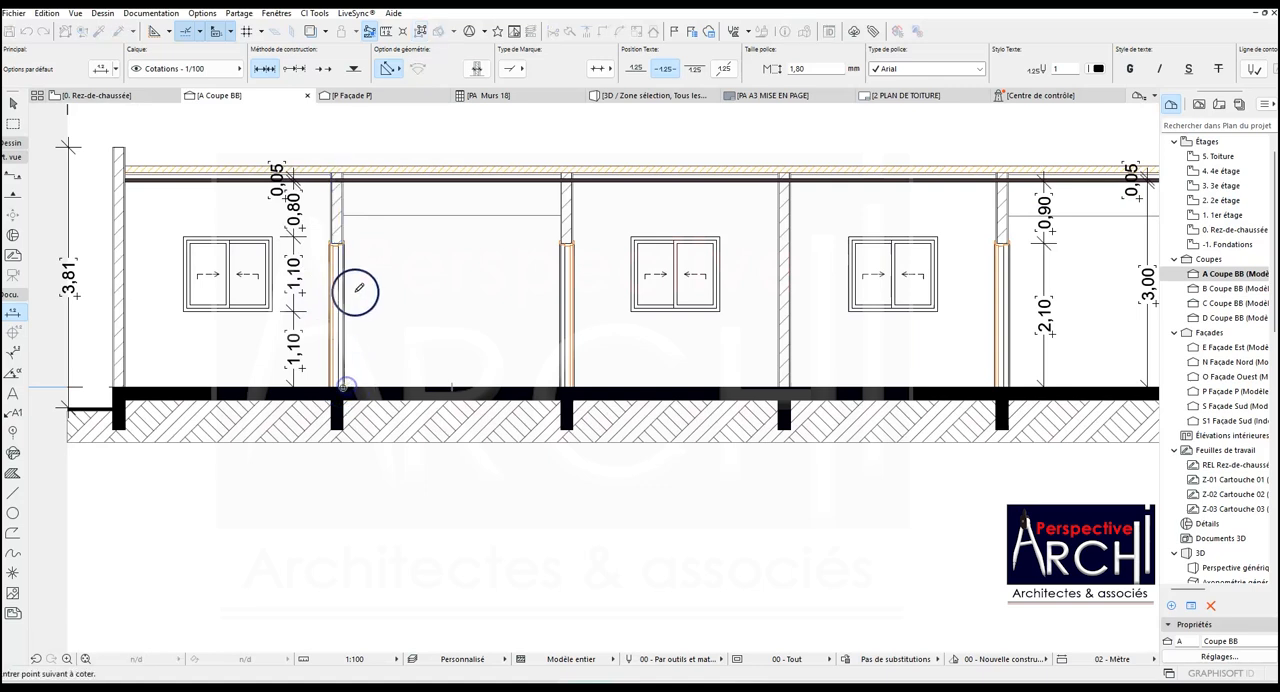
click(345, 224)
click(381, 283)
- Dimension the slab's height above the ground and the left end wall's height up to its top, outside the building
scroll(410, 286, down, 4)
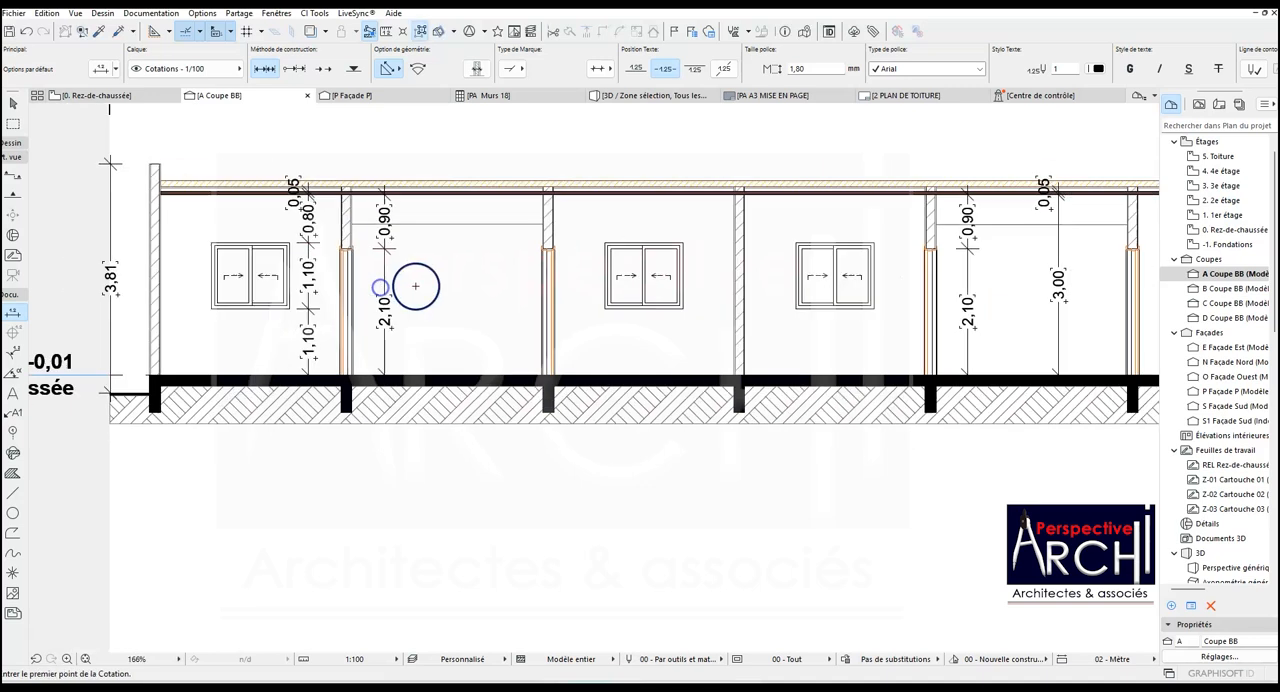
scroll(248, 293, up, 3)
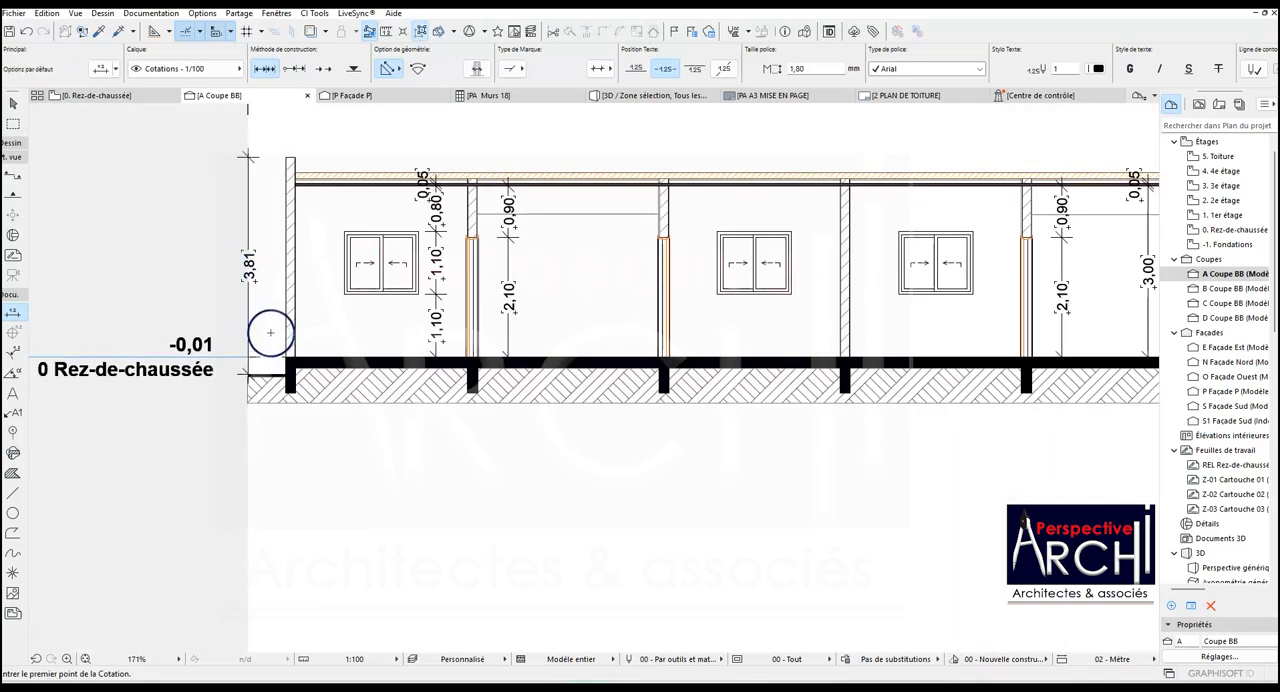
click(286, 372)
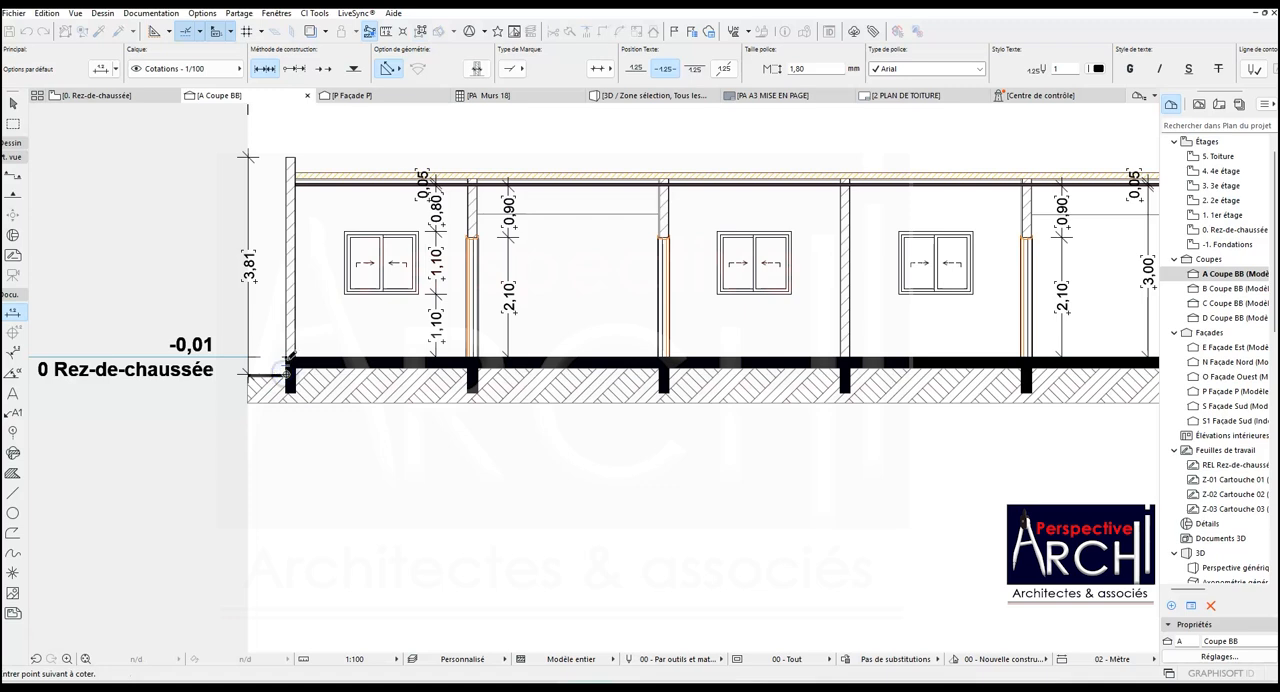
click(287, 157)
click(274, 232)
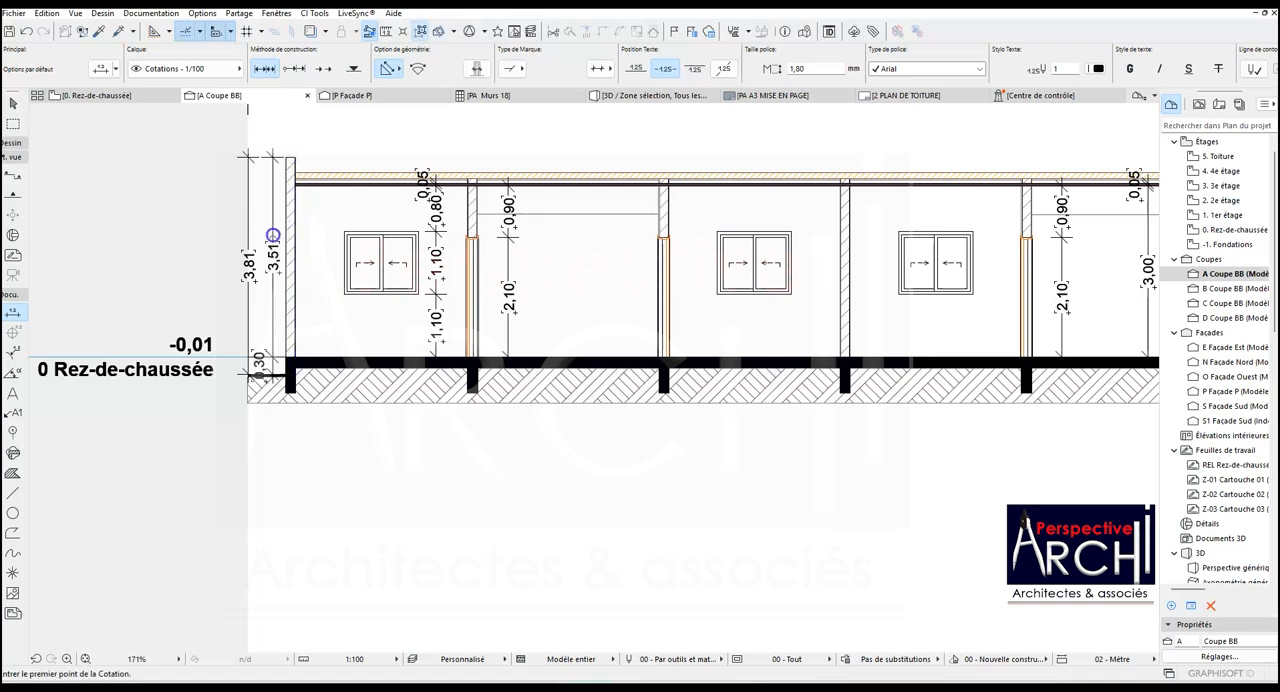
key(Escape)
- Select all the hatches in section A
scroll(314, 284, down, 3)
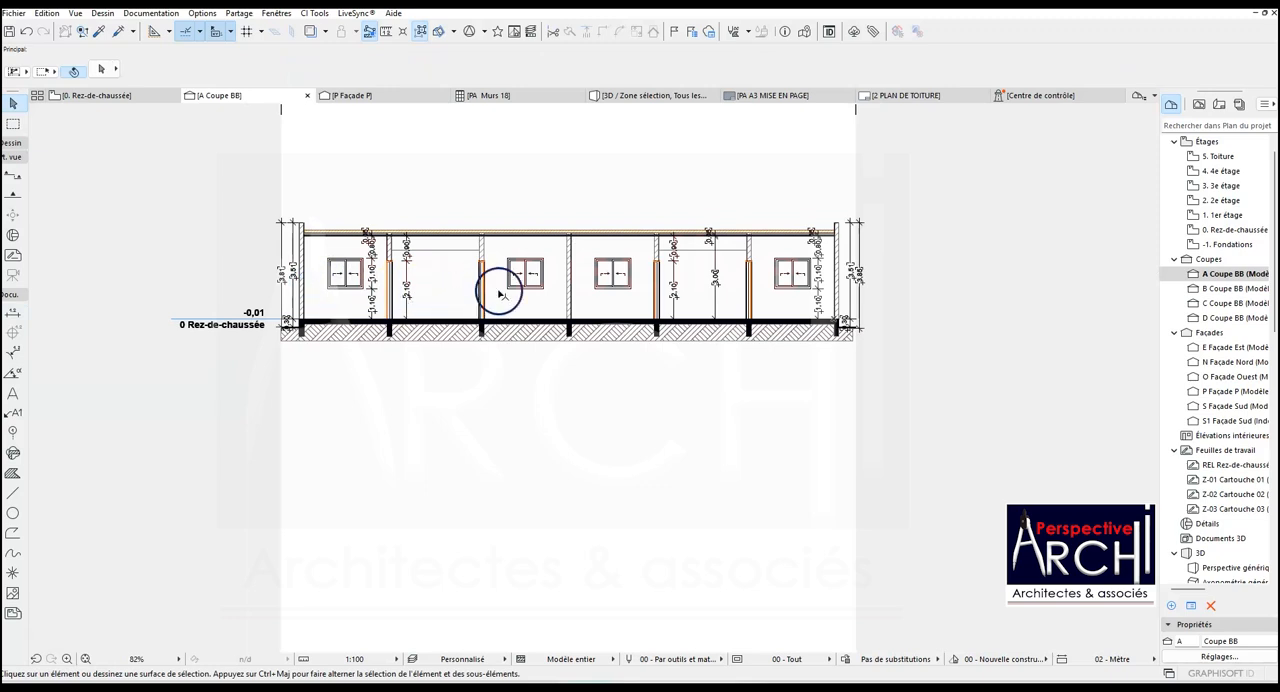
scroll(609, 270, up, 3)
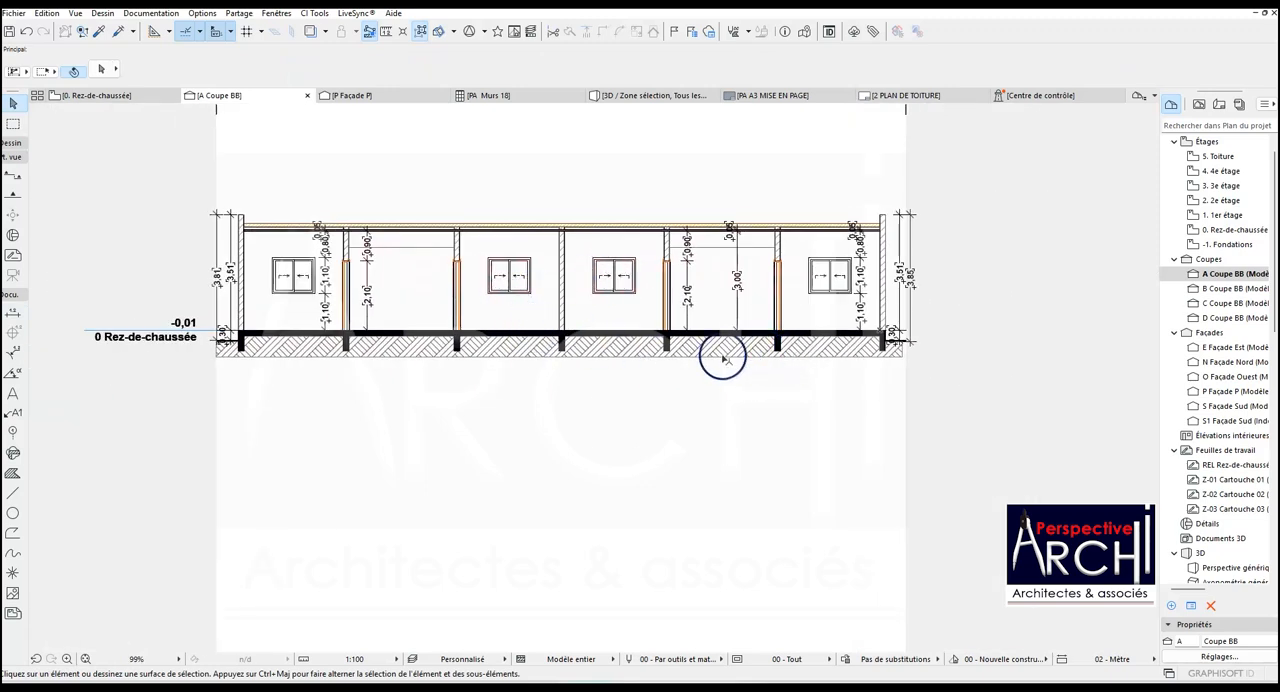
click(12, 473)
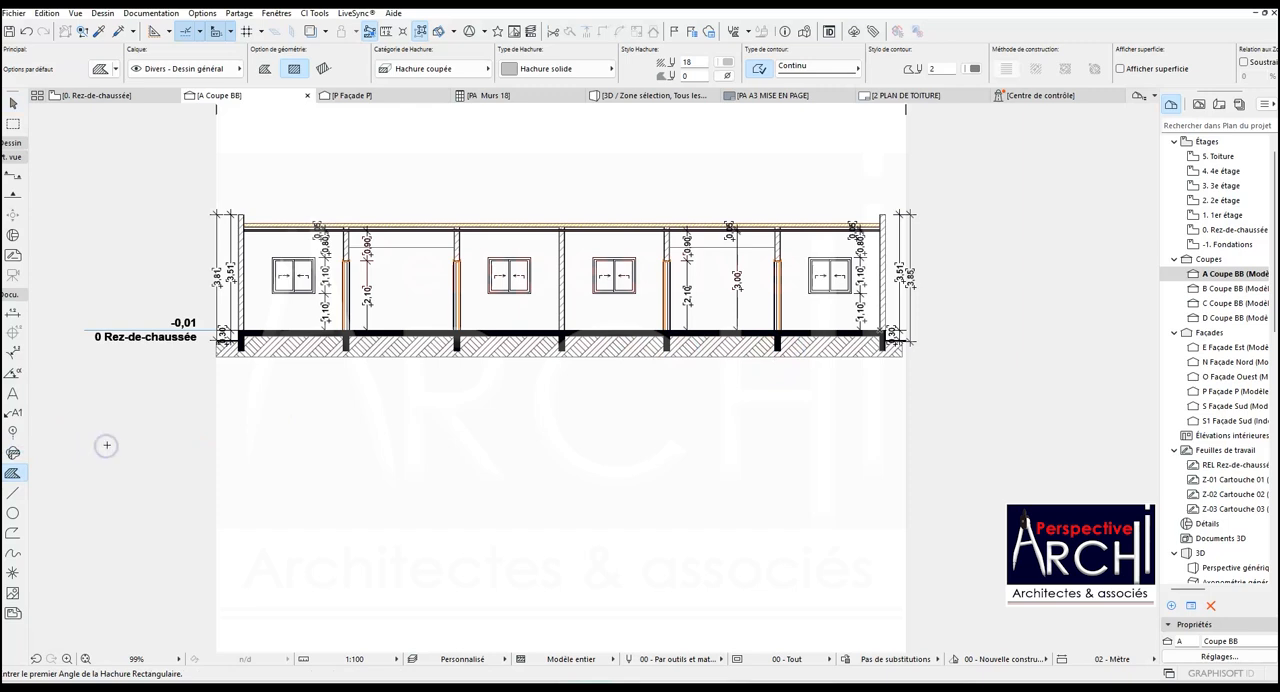
key(ctrl+a)
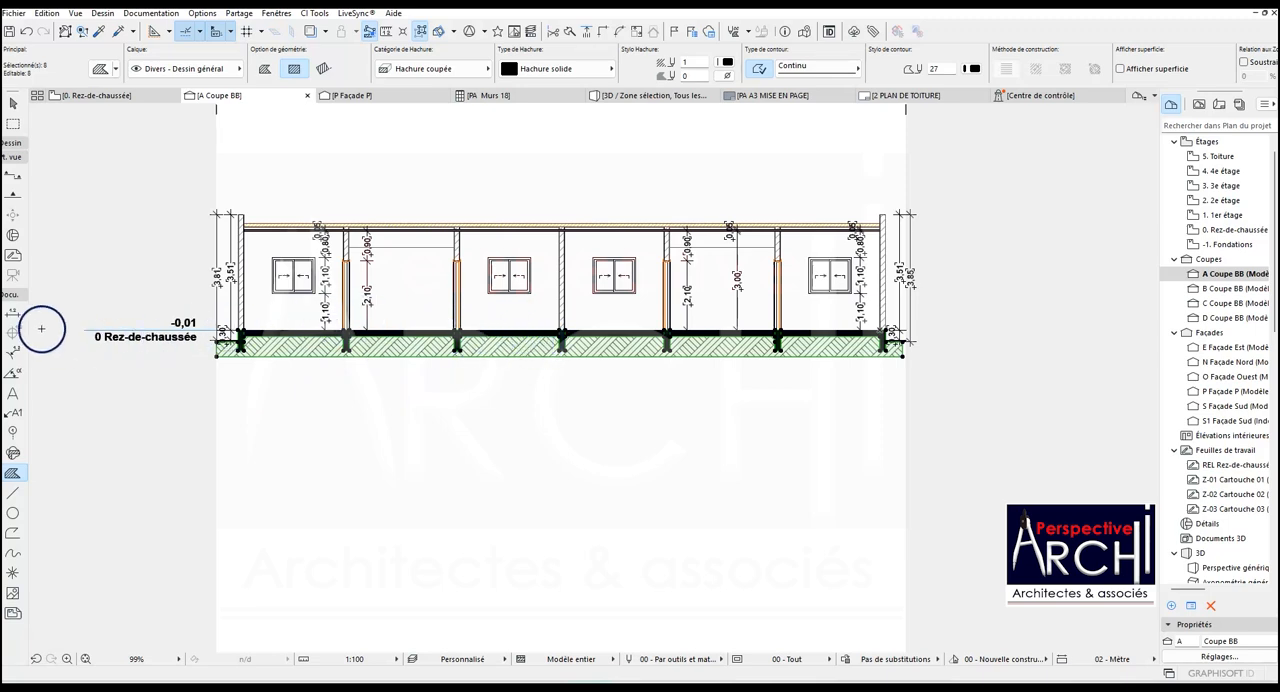
- Add a height dimension chain between the third bay's window and the central wall, from floor through sill and window head to the ceiling slab
click(13, 312)
scroll(471, 320, up, 3)
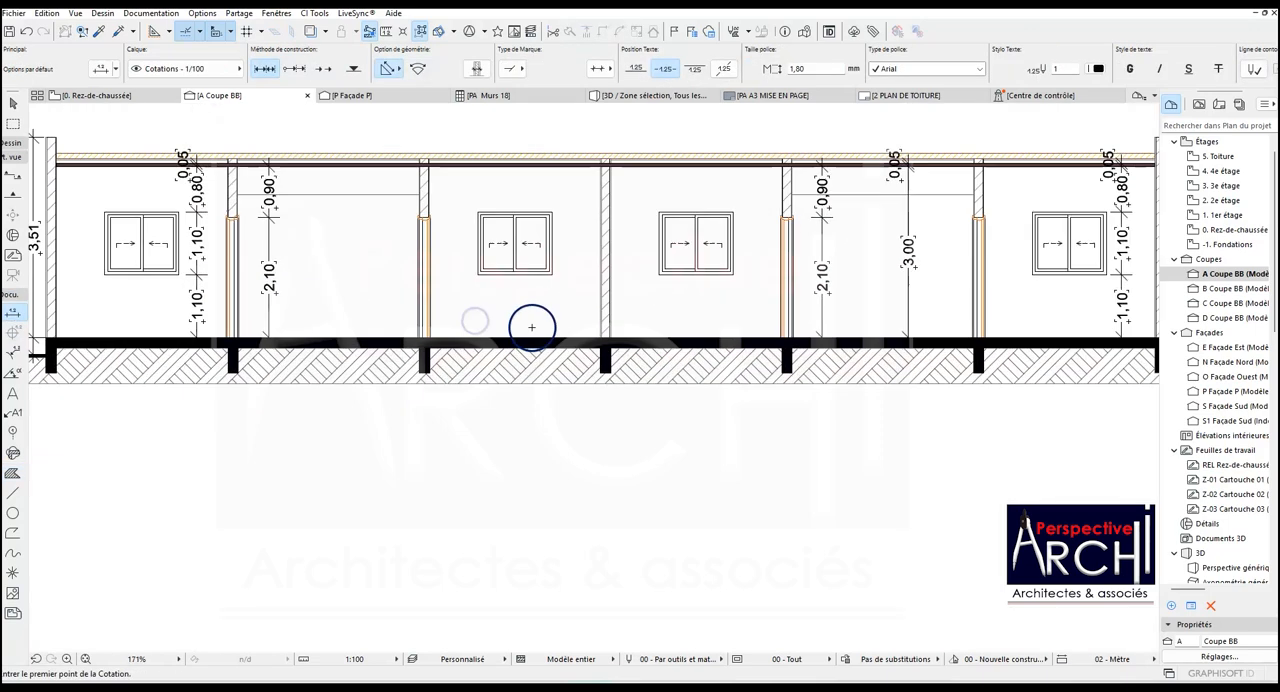
click(554, 338)
click(551, 274)
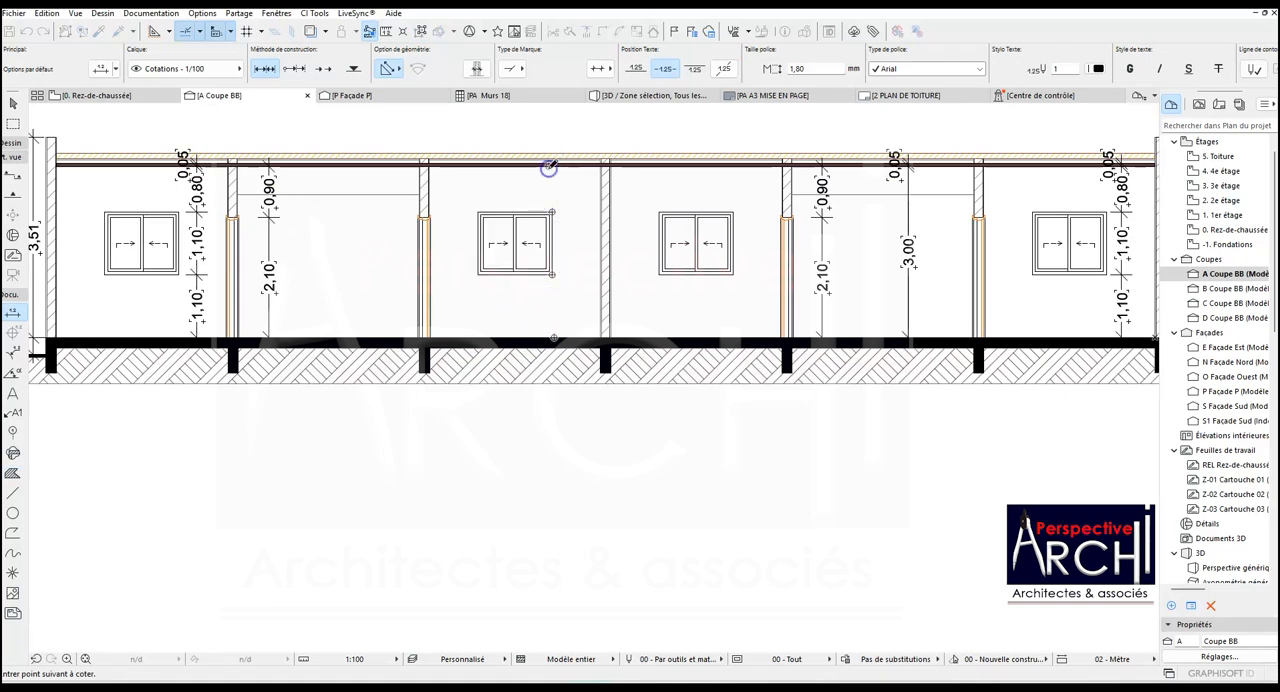
double_click(572, 238)
click(574, 239)
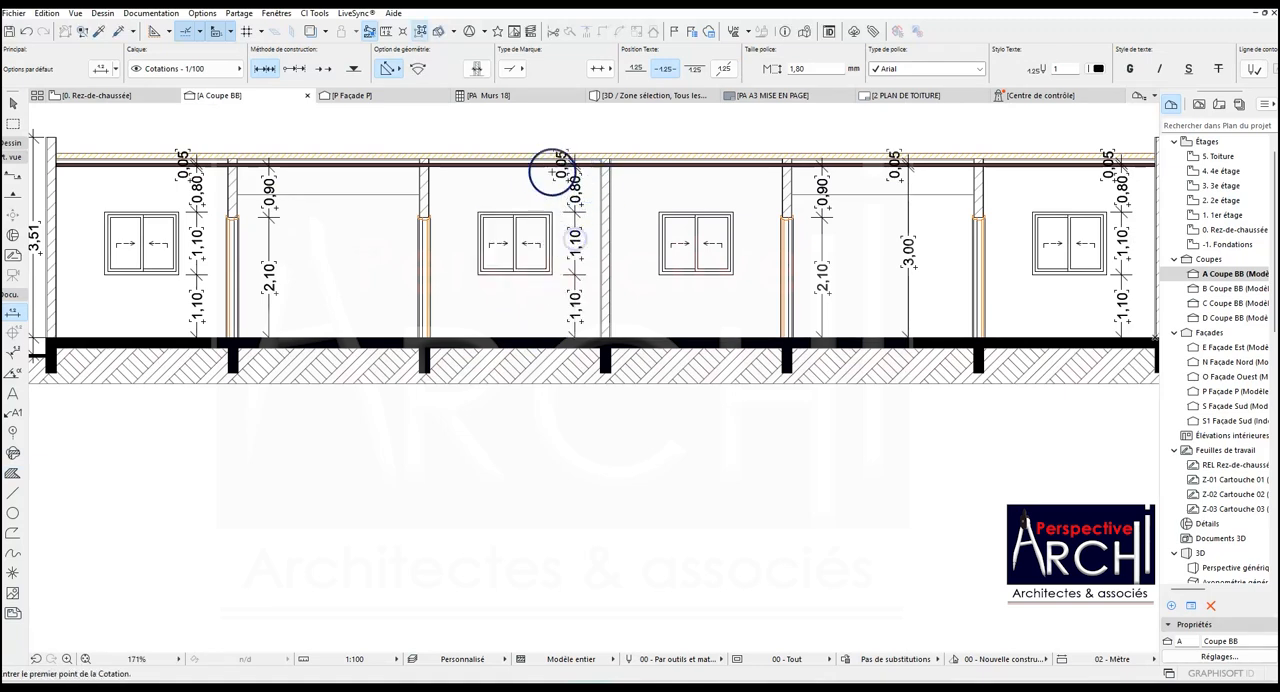
scroll(553, 172, down, 2)
scroll(590, 165, down, 1)
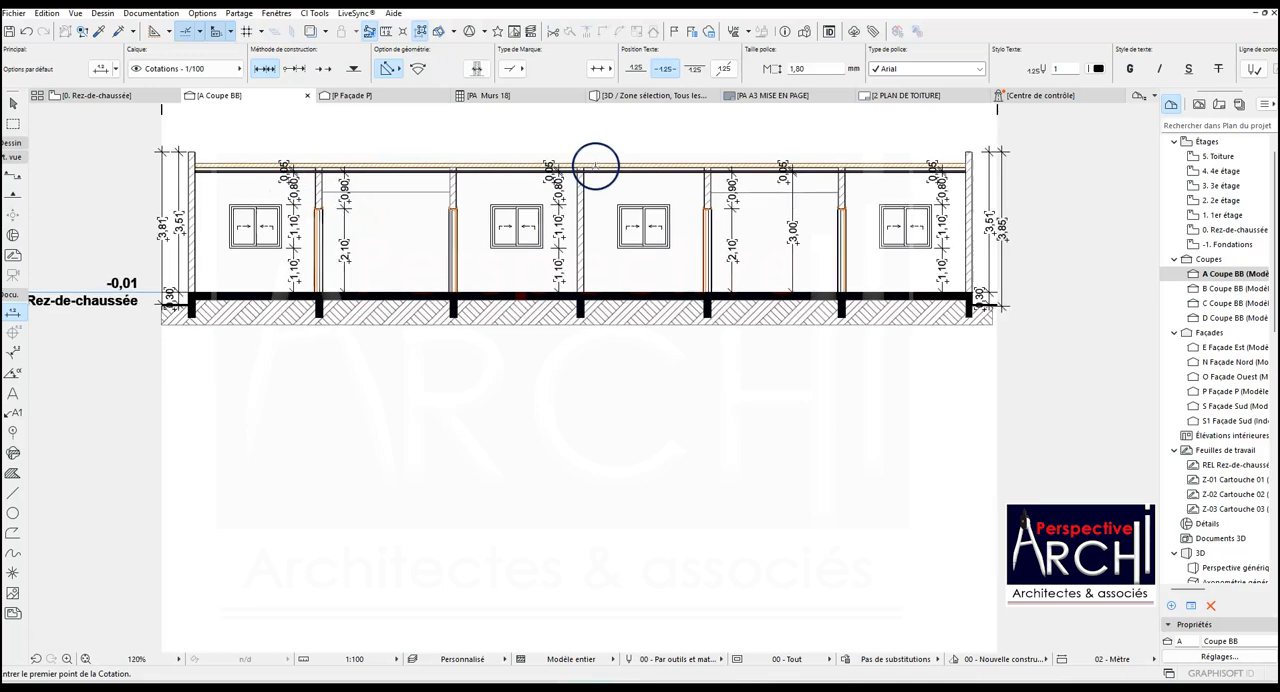
scroll(595, 165, up, 5)
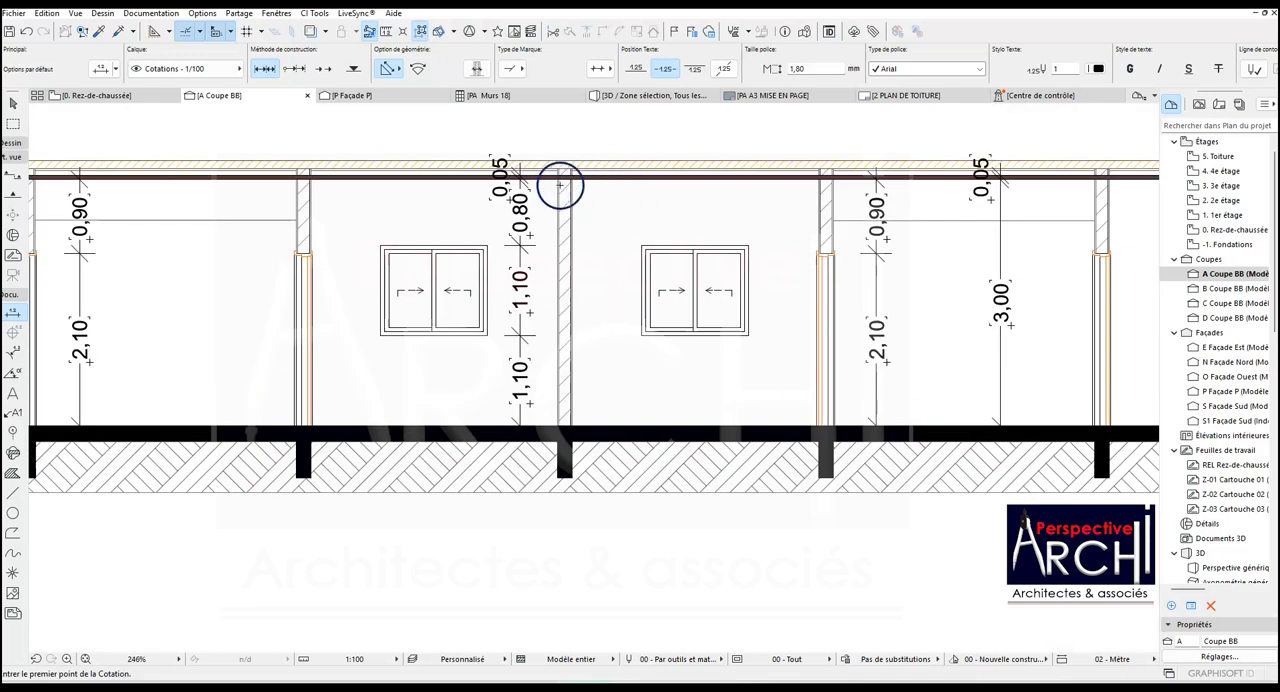
scroll(533, 189, down, 3)
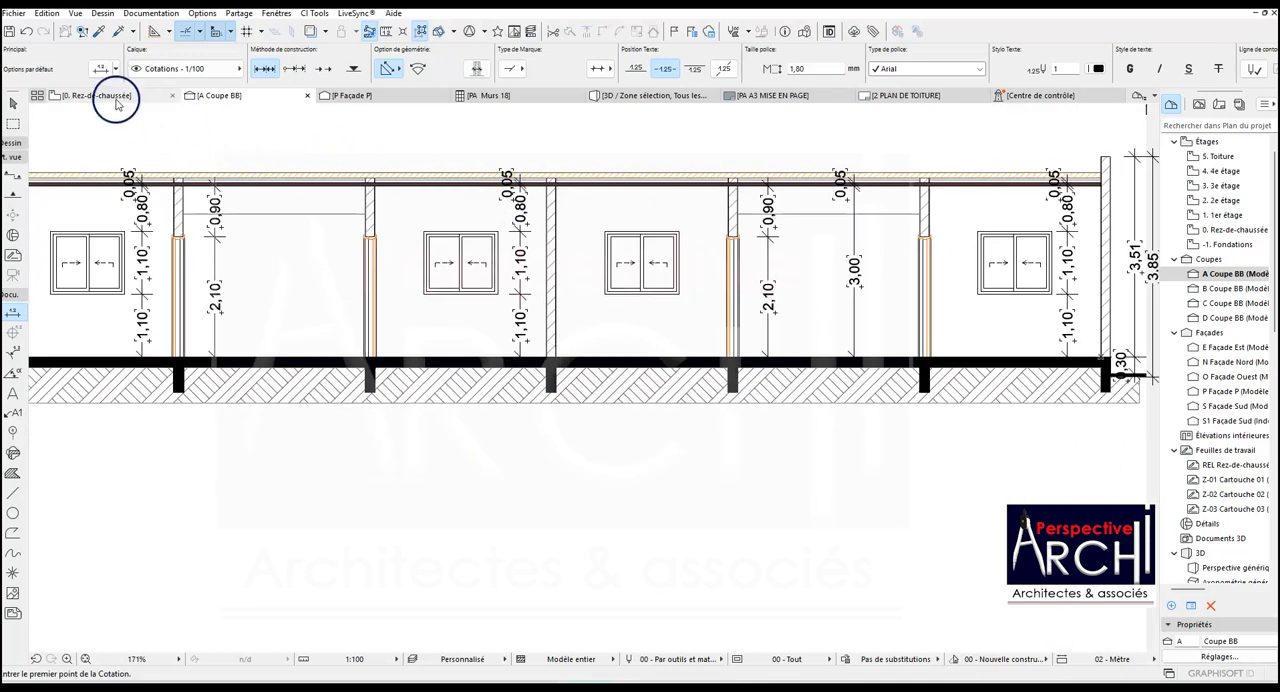
- Open the Rez-de-chaussée floor plan and clear the selected exterior wall
click(115, 96)
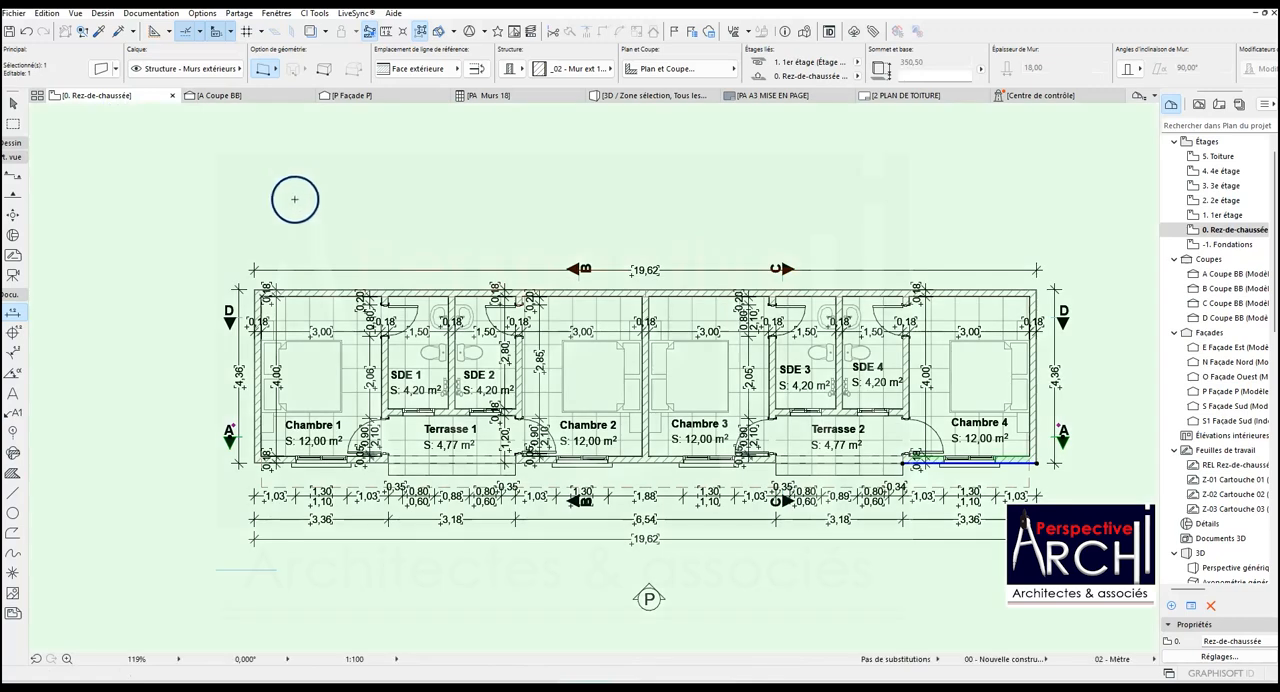
scroll(315, 216, down, 3)
scroll(323, 221, down, 1)
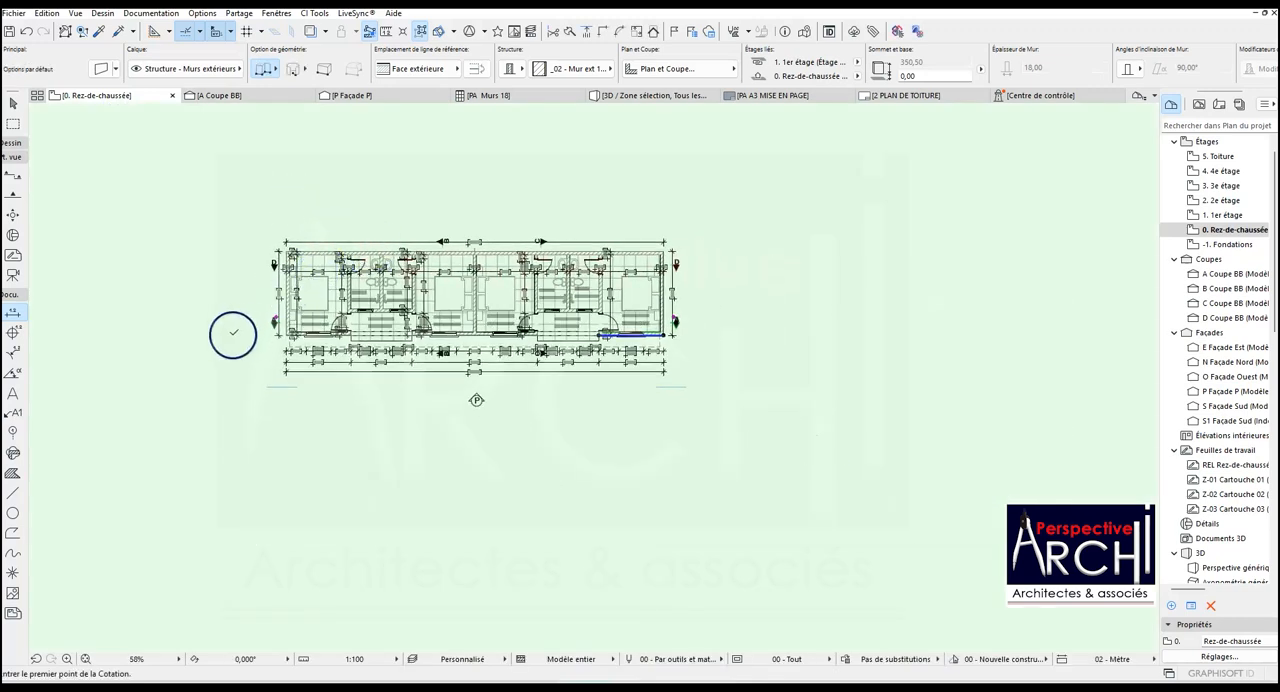
key(Escape)
scroll(300, 264, up, 4)
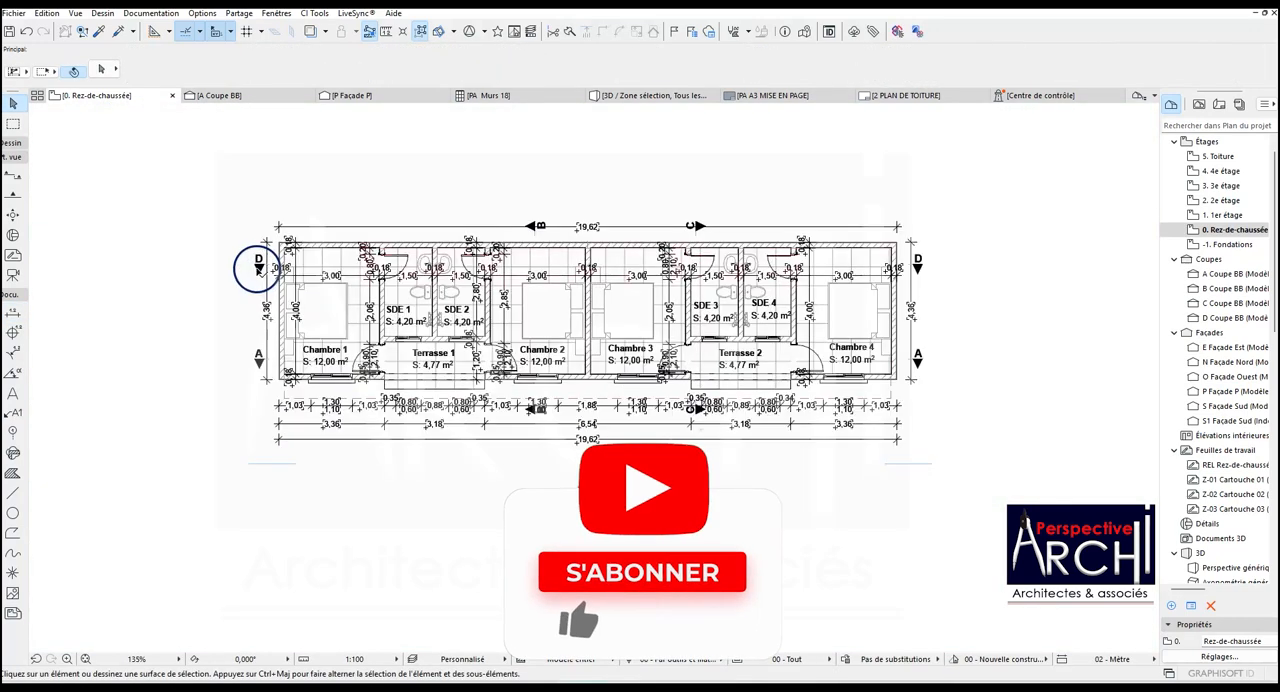
- Assign the ceiling slab in the Rez-de-chaussée plan to the Finitions - Plafonds layer
scroll(258, 268, up, 1)
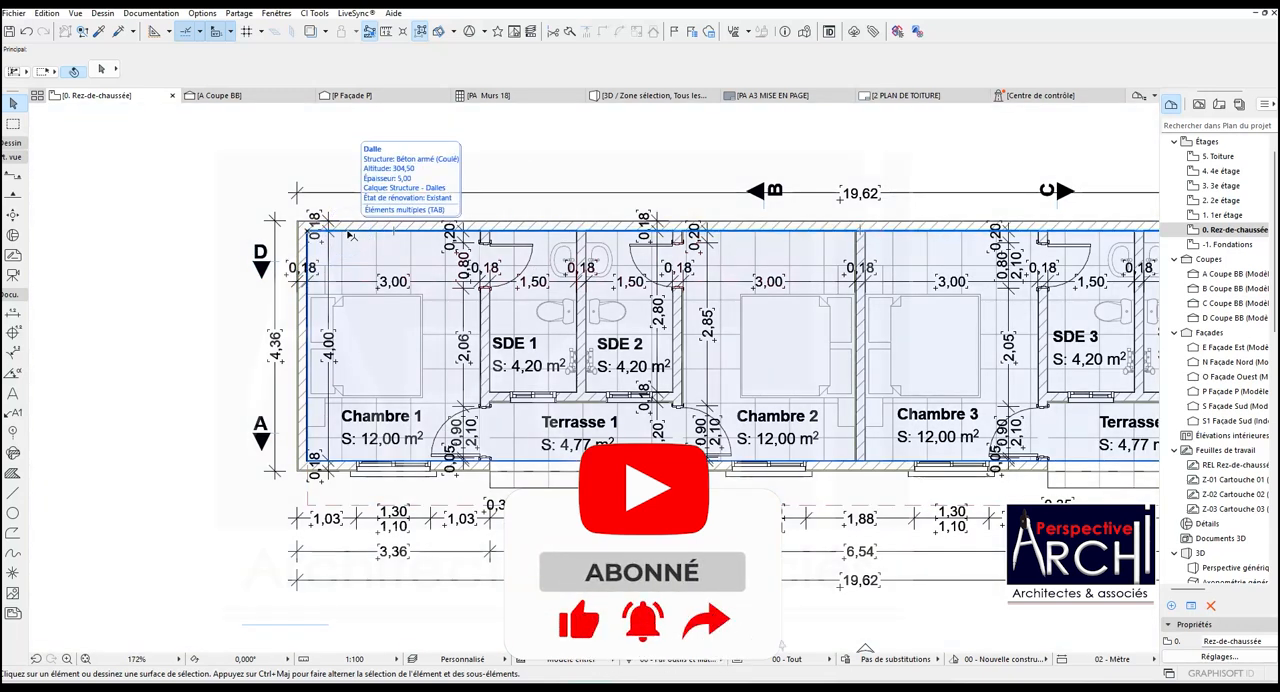
click(346, 251)
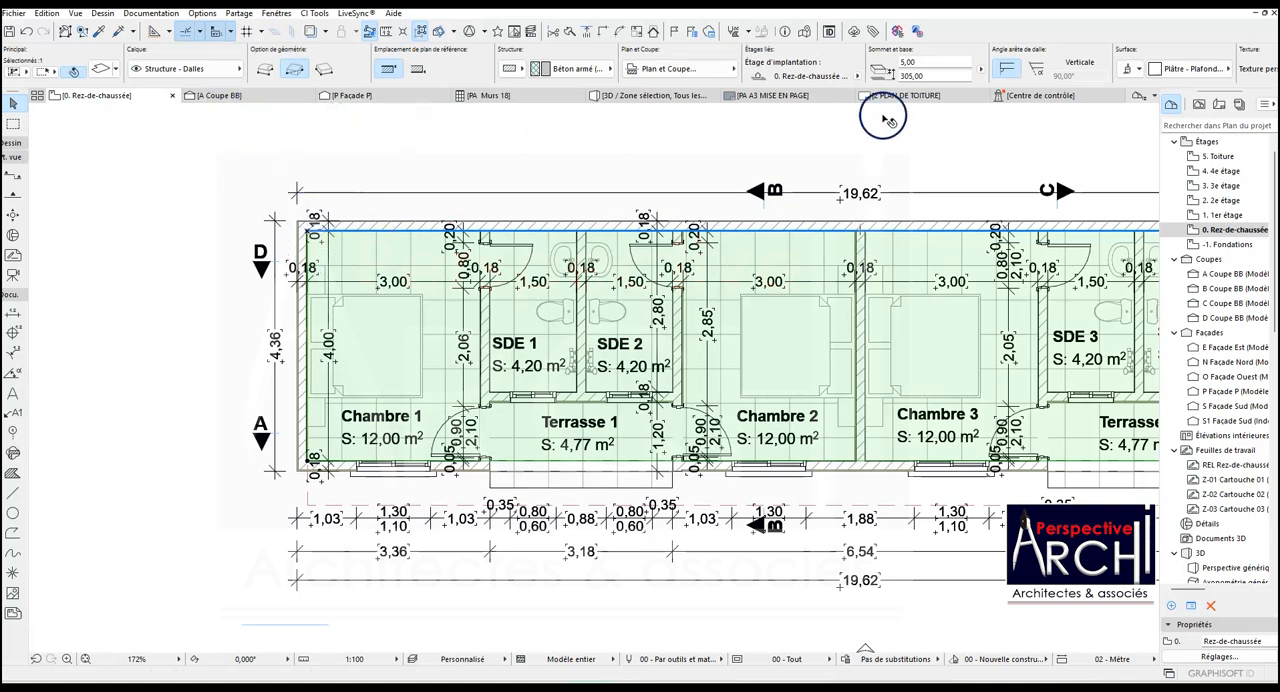
click(172, 68)
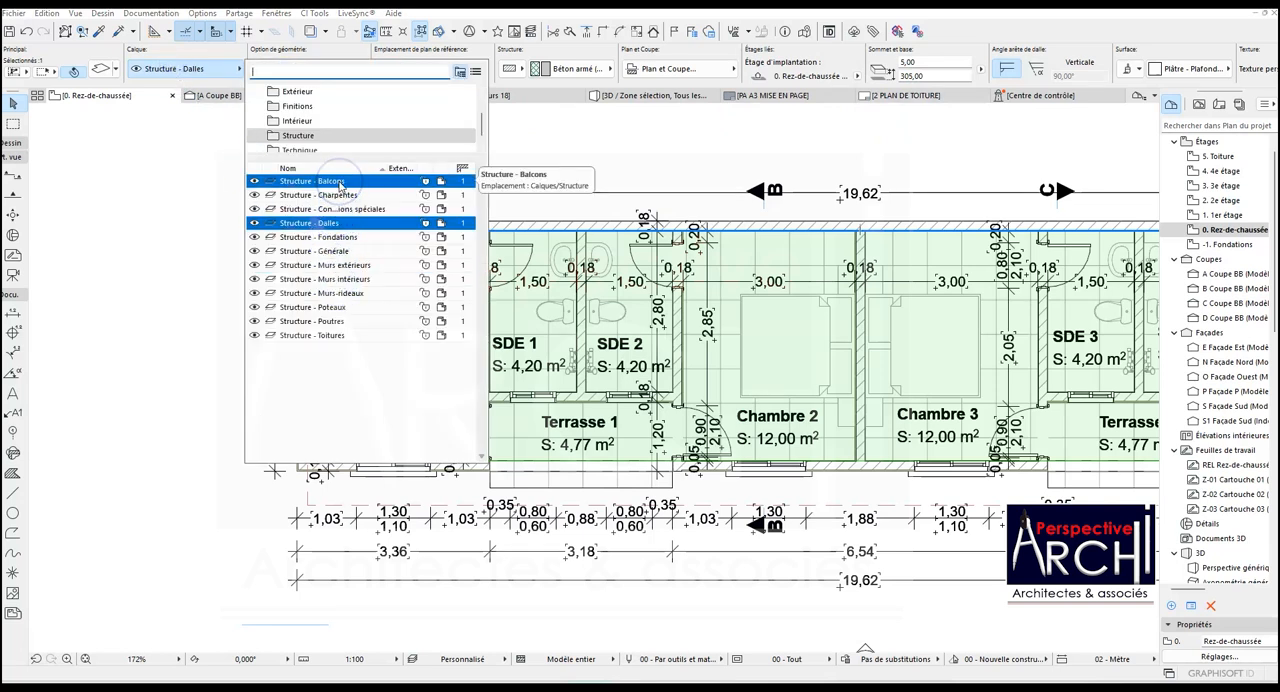
text(PLA)
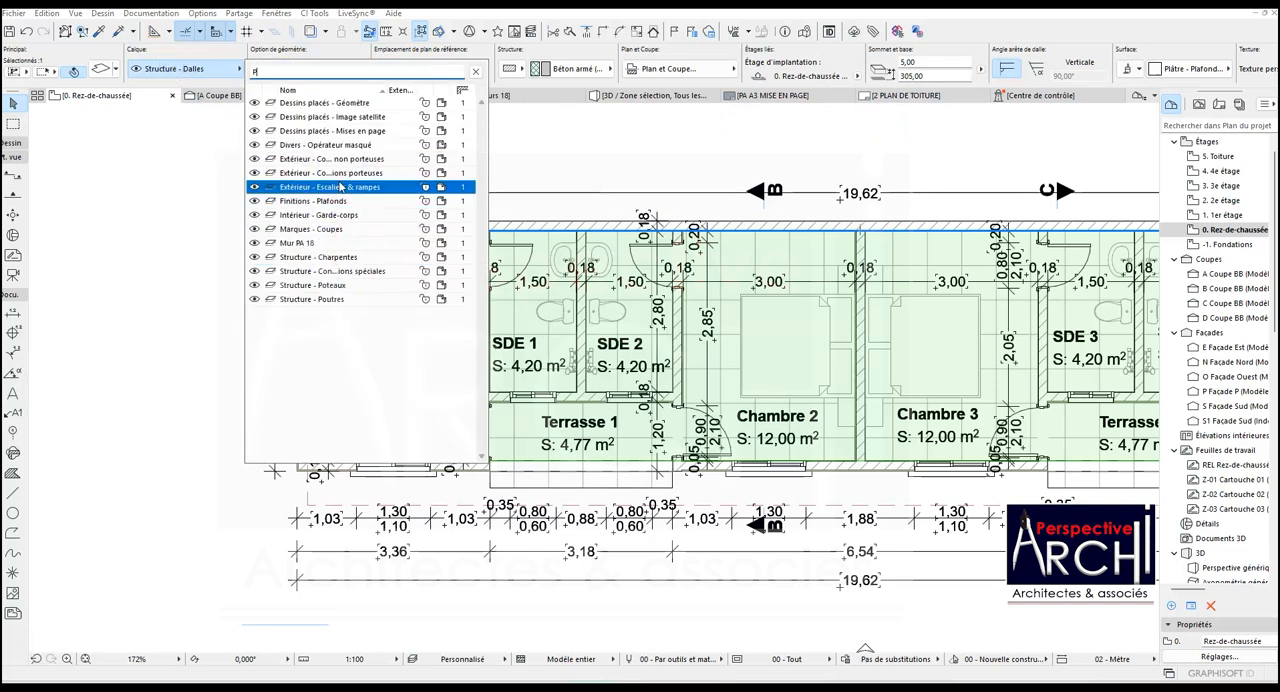
click(329, 188)
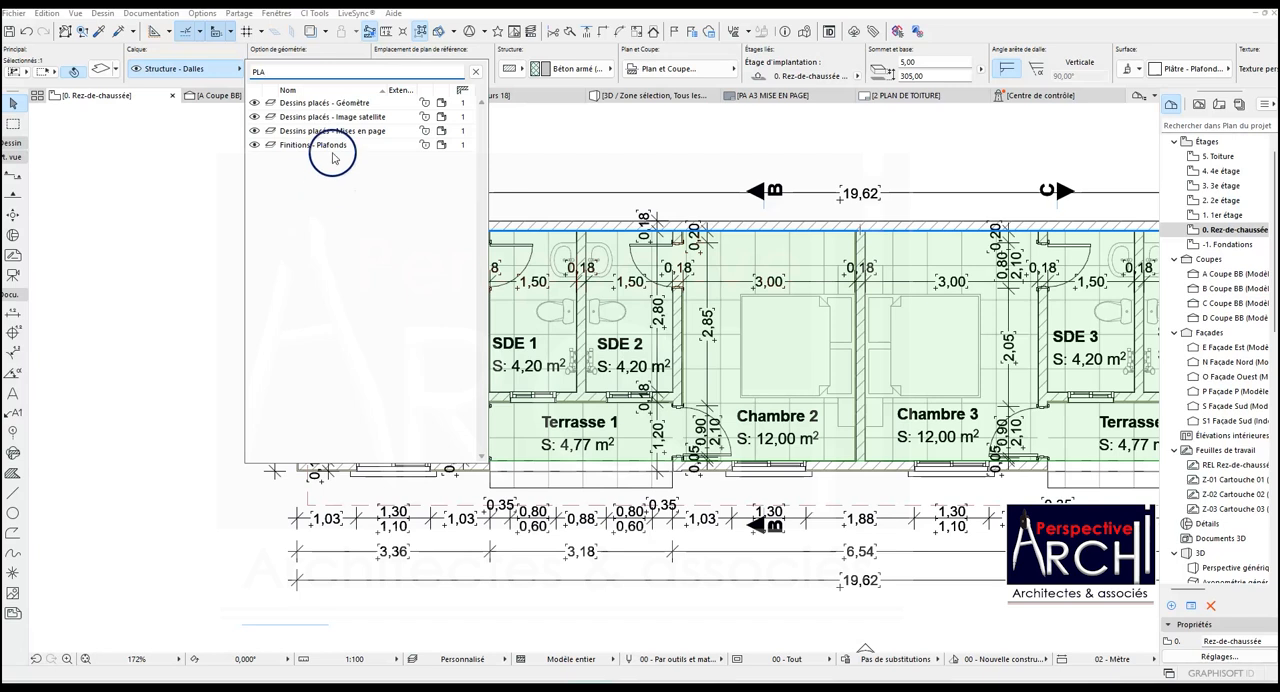
click(333, 146)
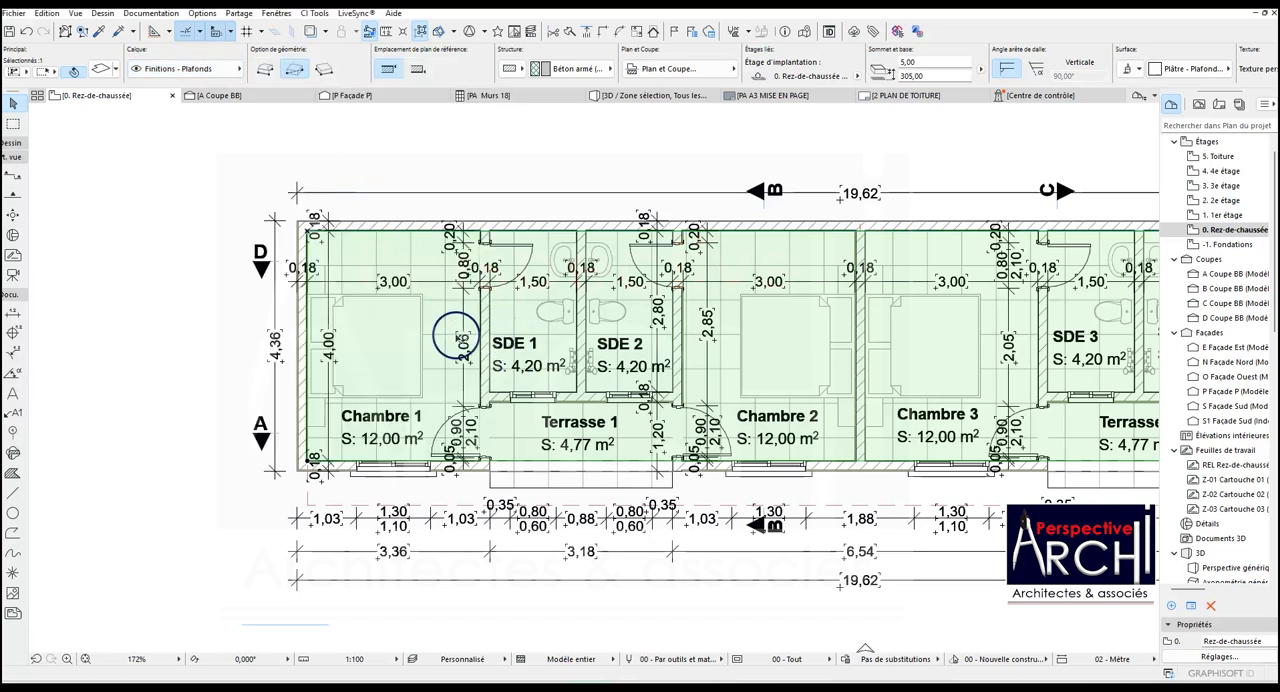
scroll(405, 167, down, 1)
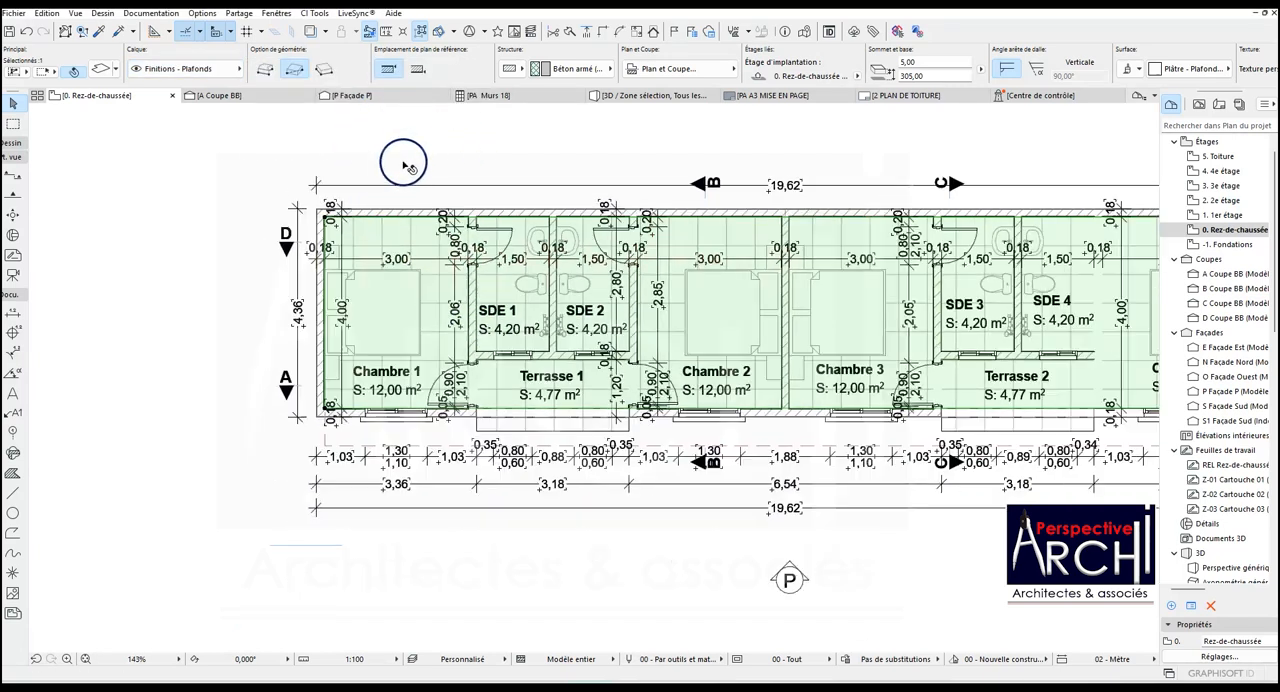
- Pick up the ceiling slab's settings as the slab defaults and clear the selection
scroll(405, 167, down, 1)
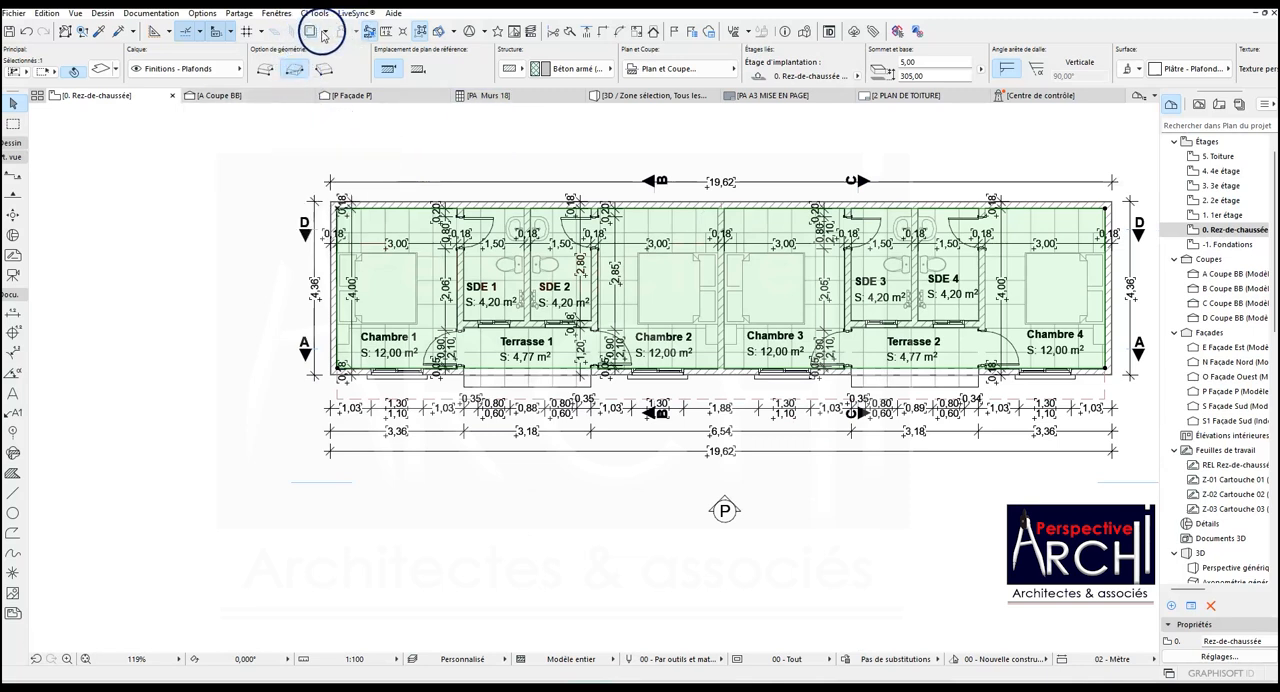
click(98, 31)
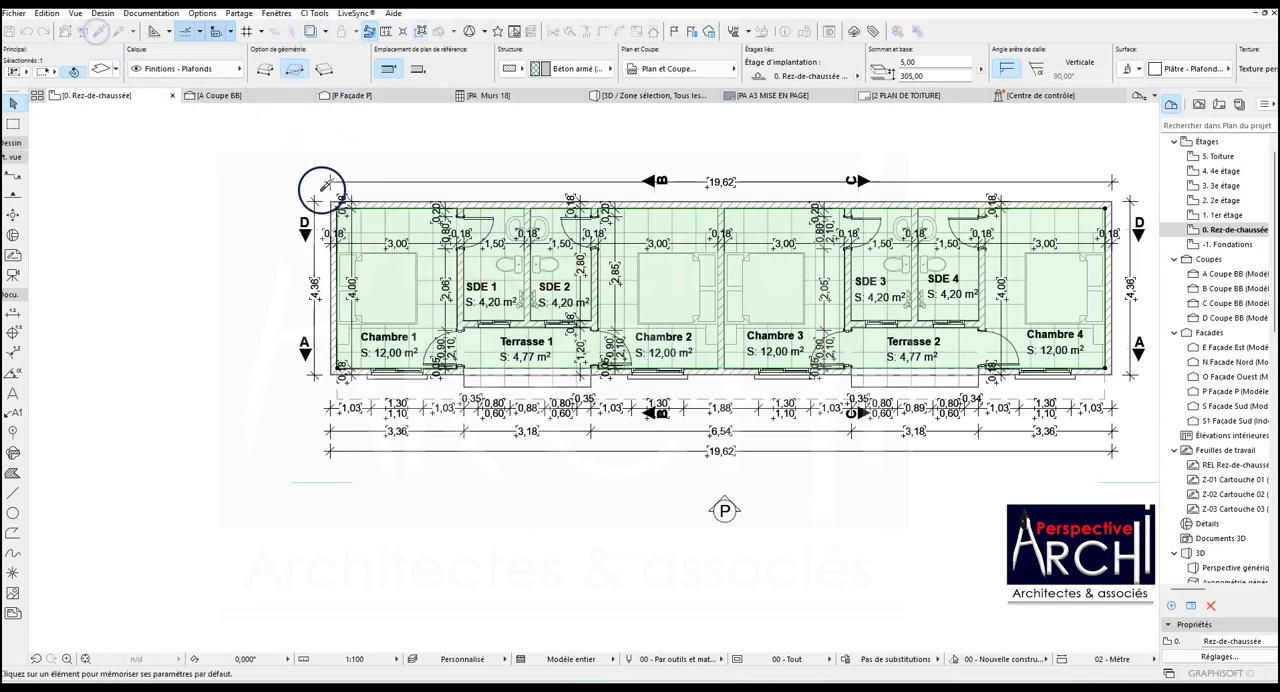
click(362, 218)
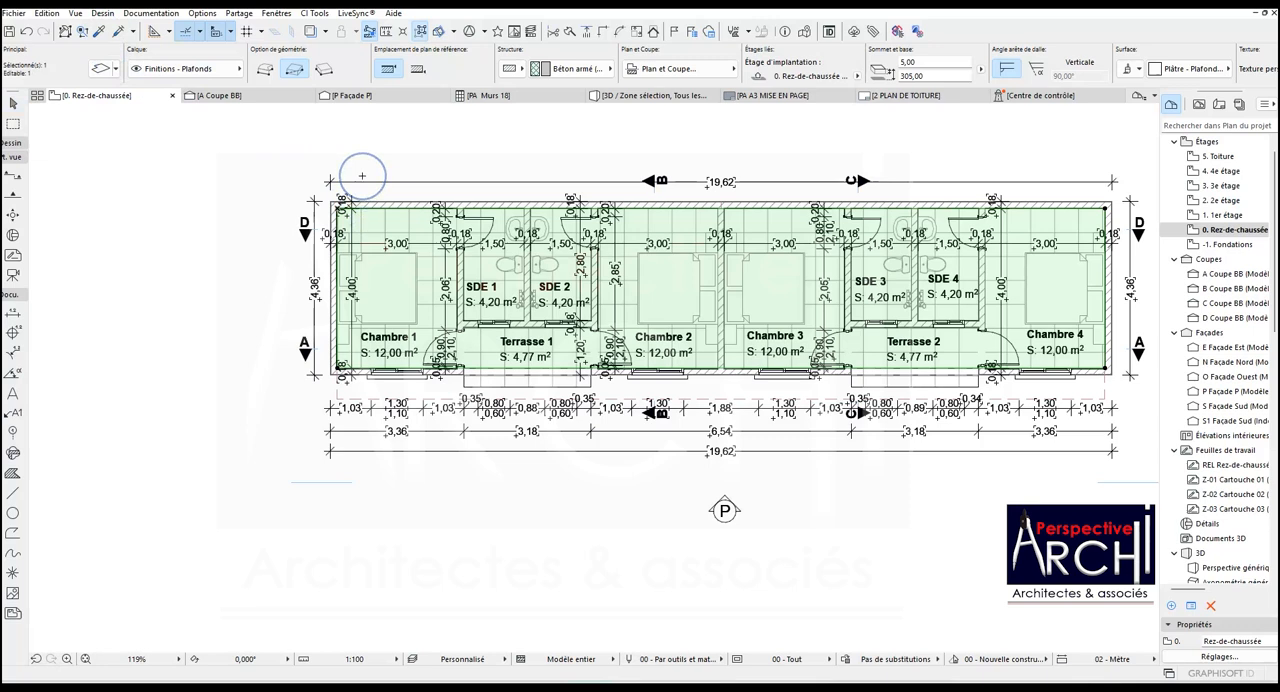
key(Escape)
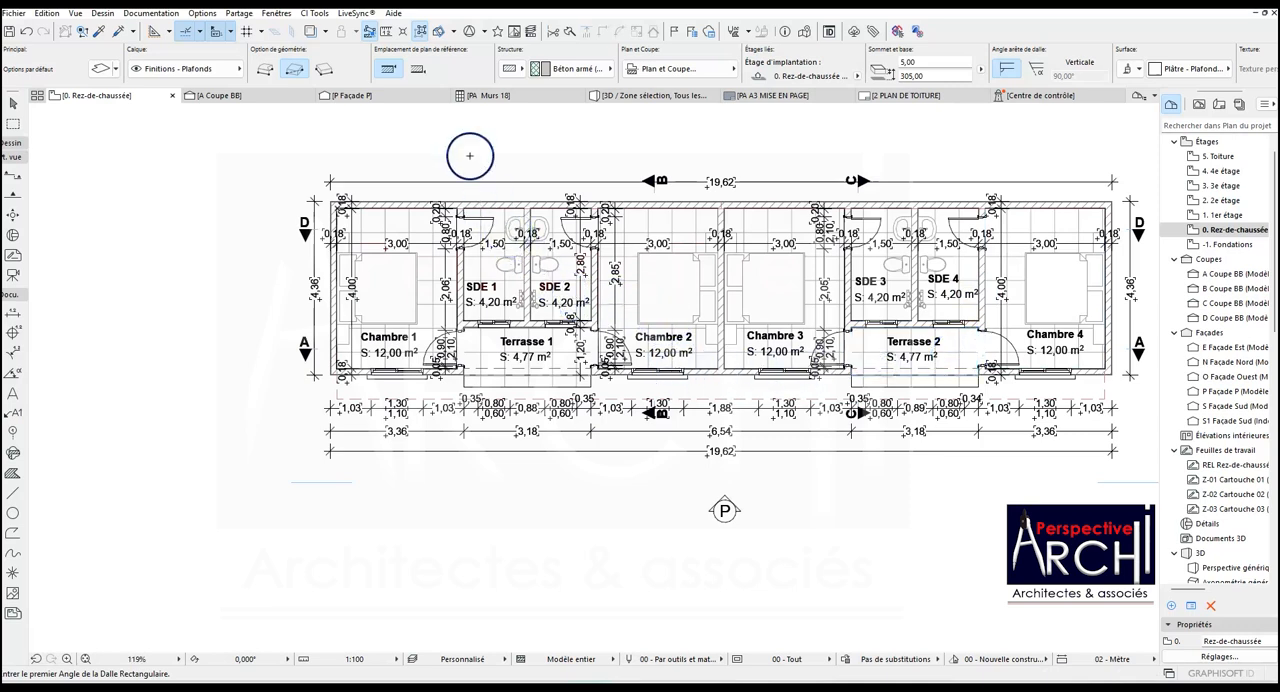
- Open section A and extend the first bay's window height dimension chain up to the ceiling slab
click(252, 95)
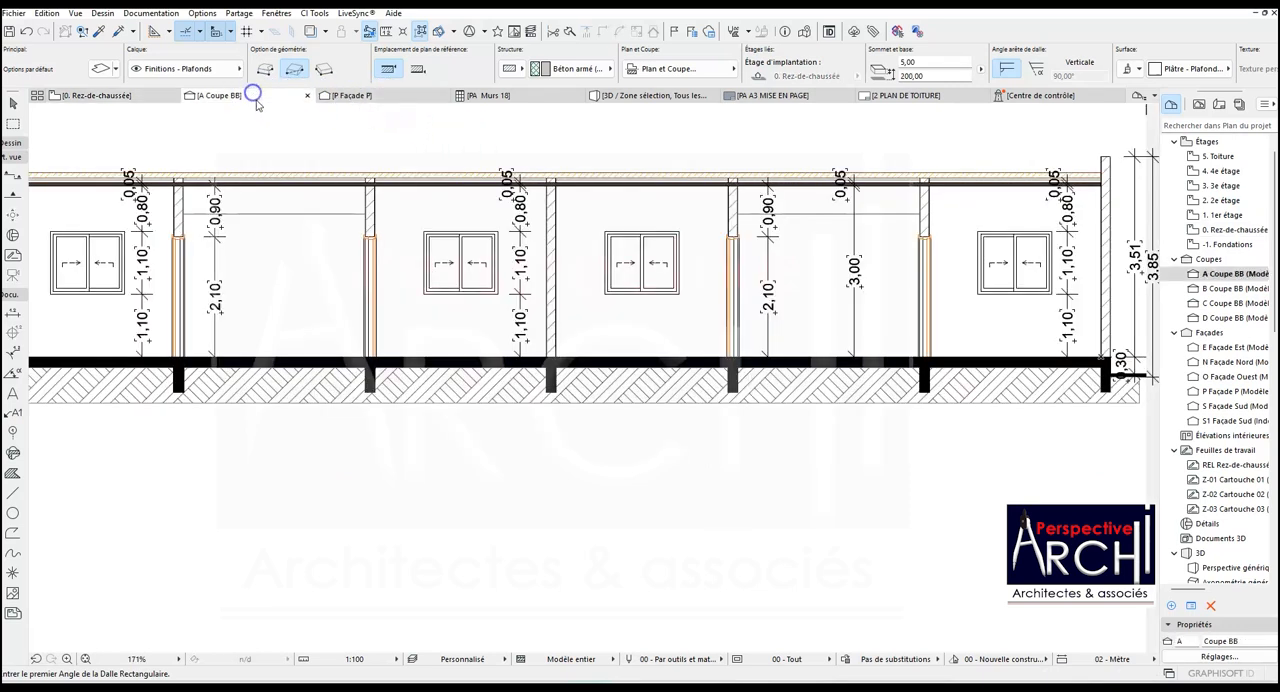
scroll(485, 198, down, 3)
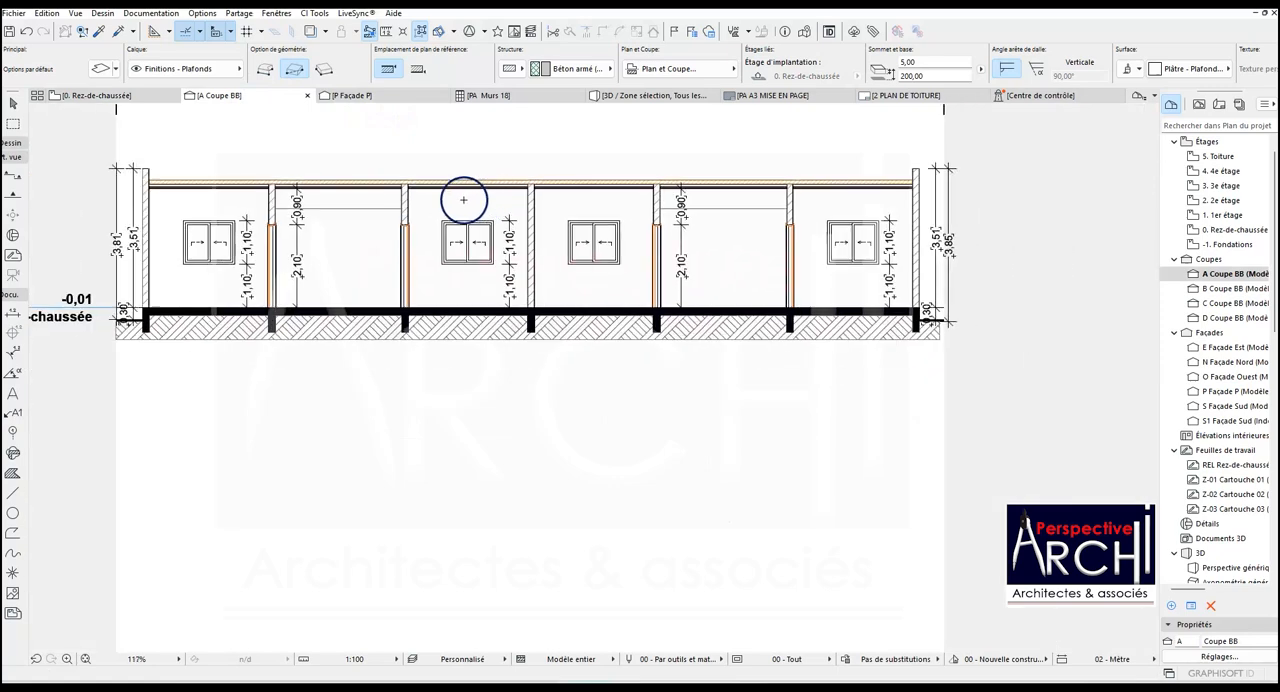
scroll(335, 201, up, 4)
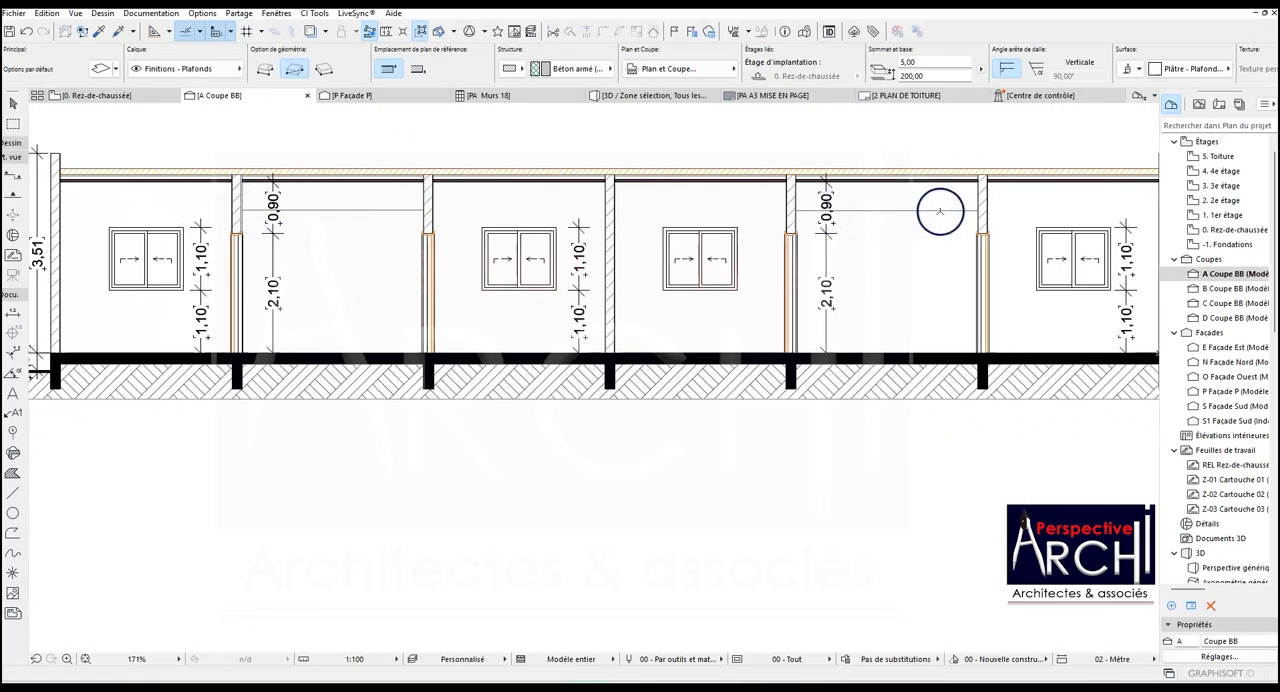
click(202, 236)
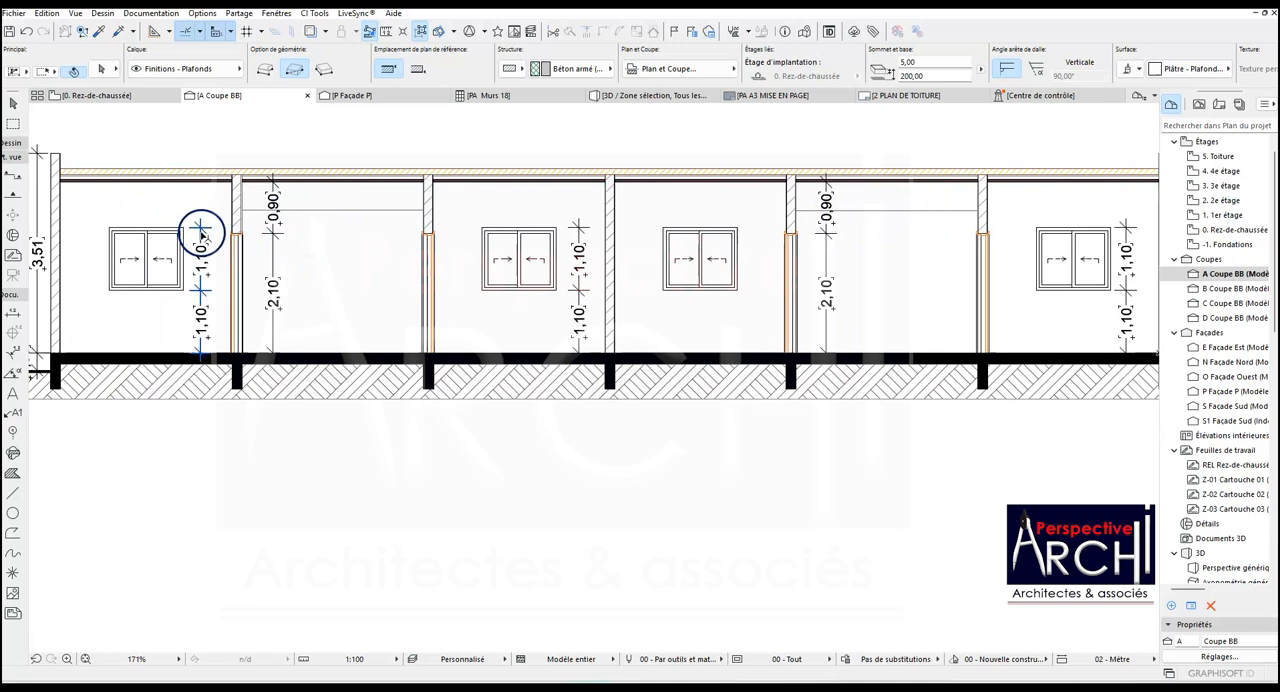
click(201, 236)
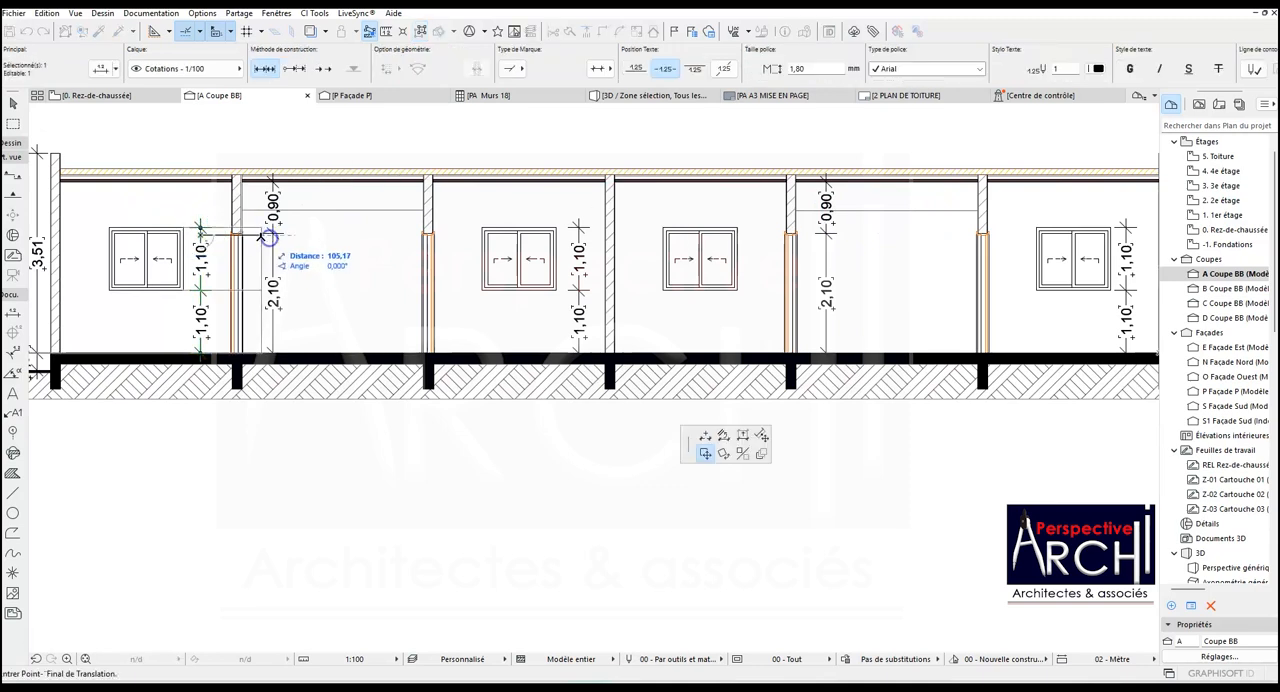
key(Escape)
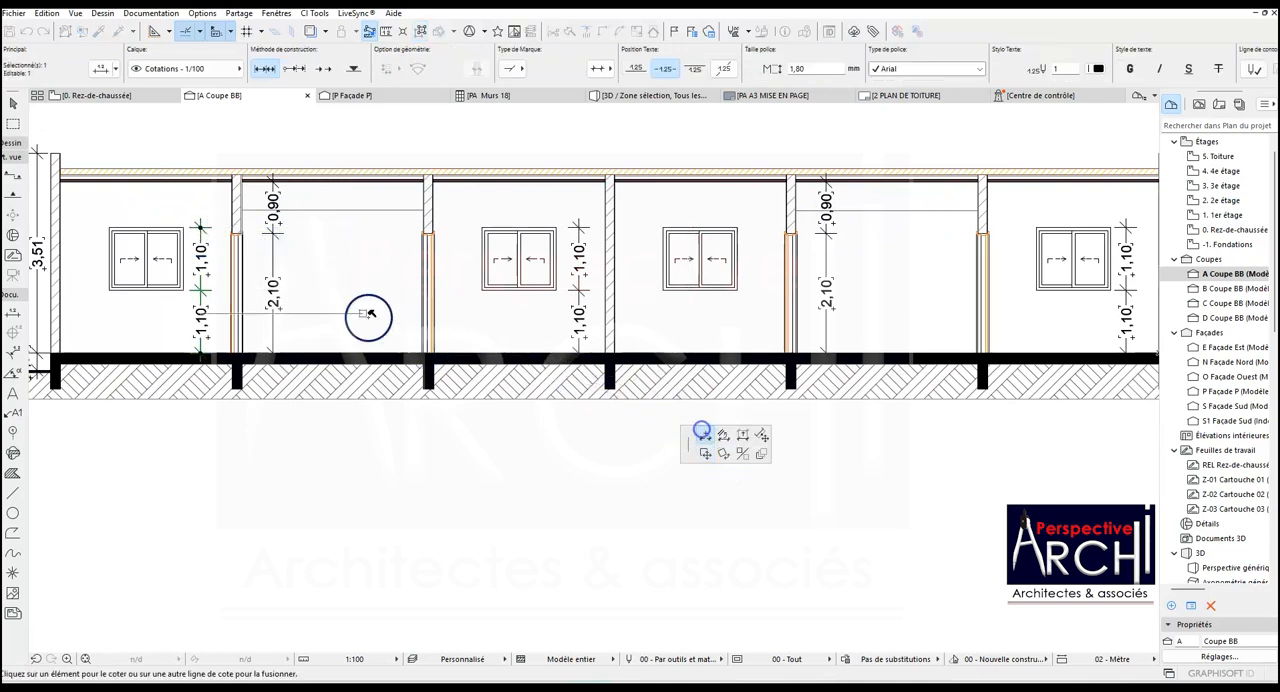
click(200, 181)
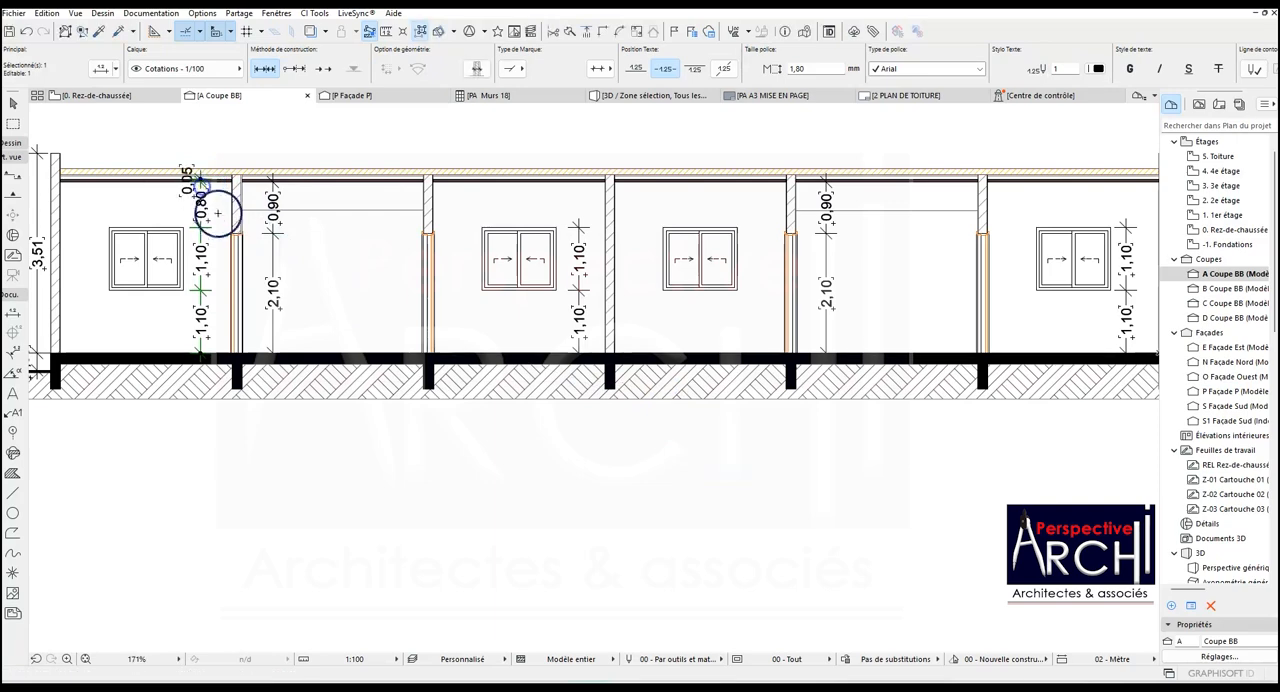
key(Escape)
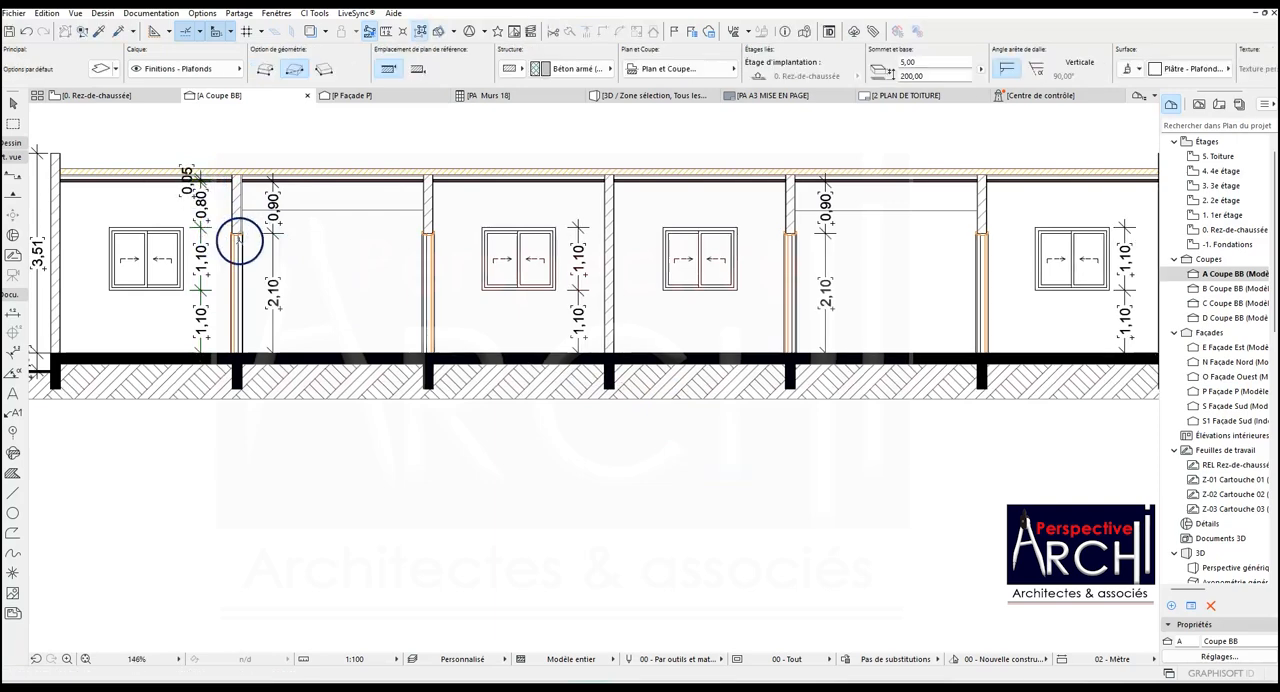
- Extend the third bay's window height dimension chain, beside the central wall, up to the ceiling slab
scroll(243, 241, down, 2)
scroll(456, 230, up, 6)
click(512, 246)
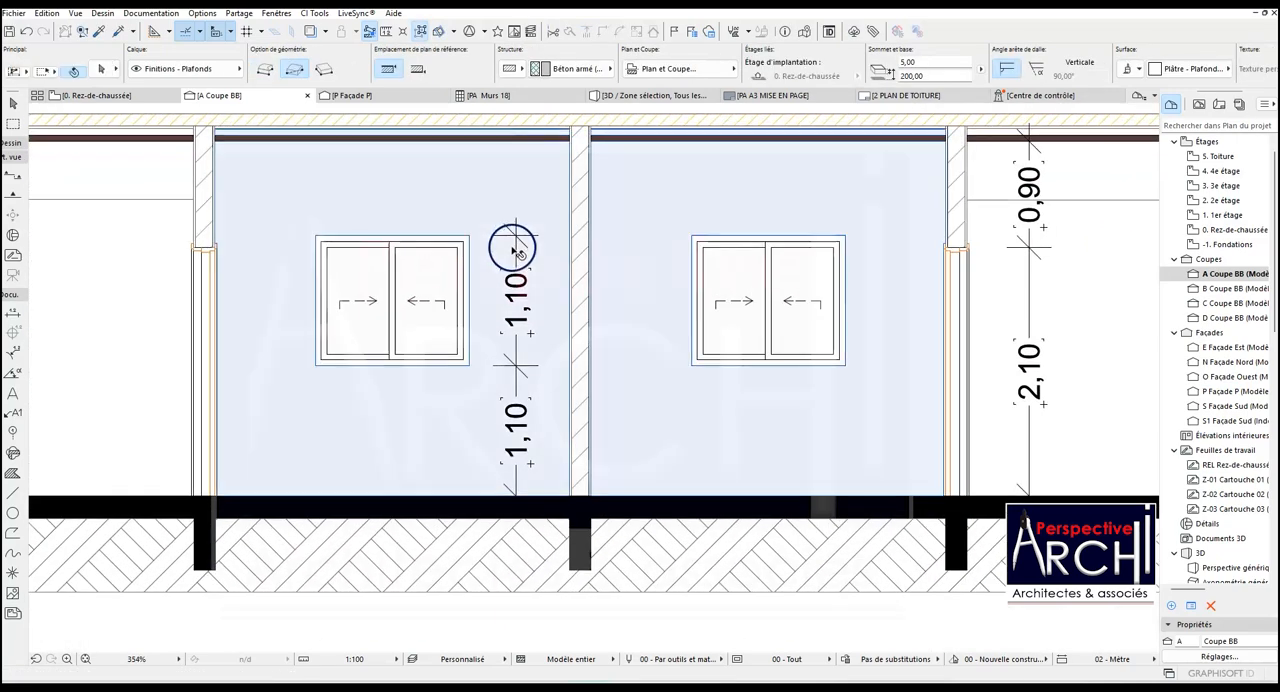
click(515, 234)
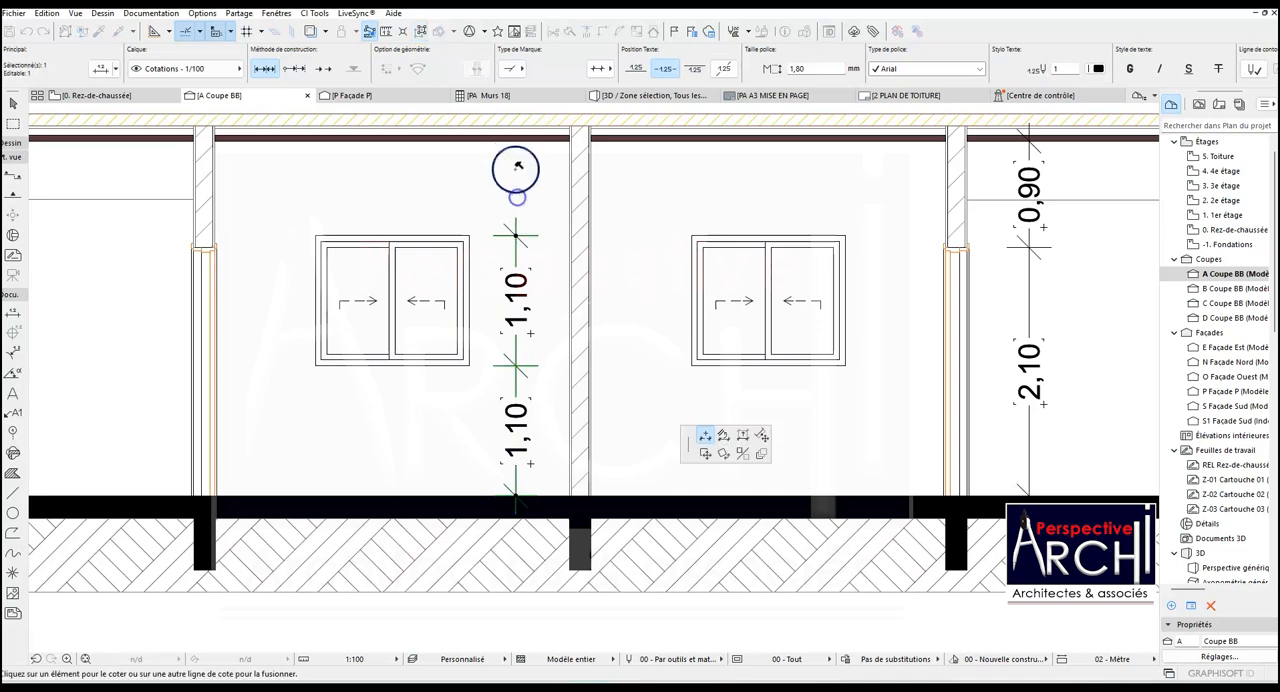
click(506, 143)
scroll(491, 229, down, 2)
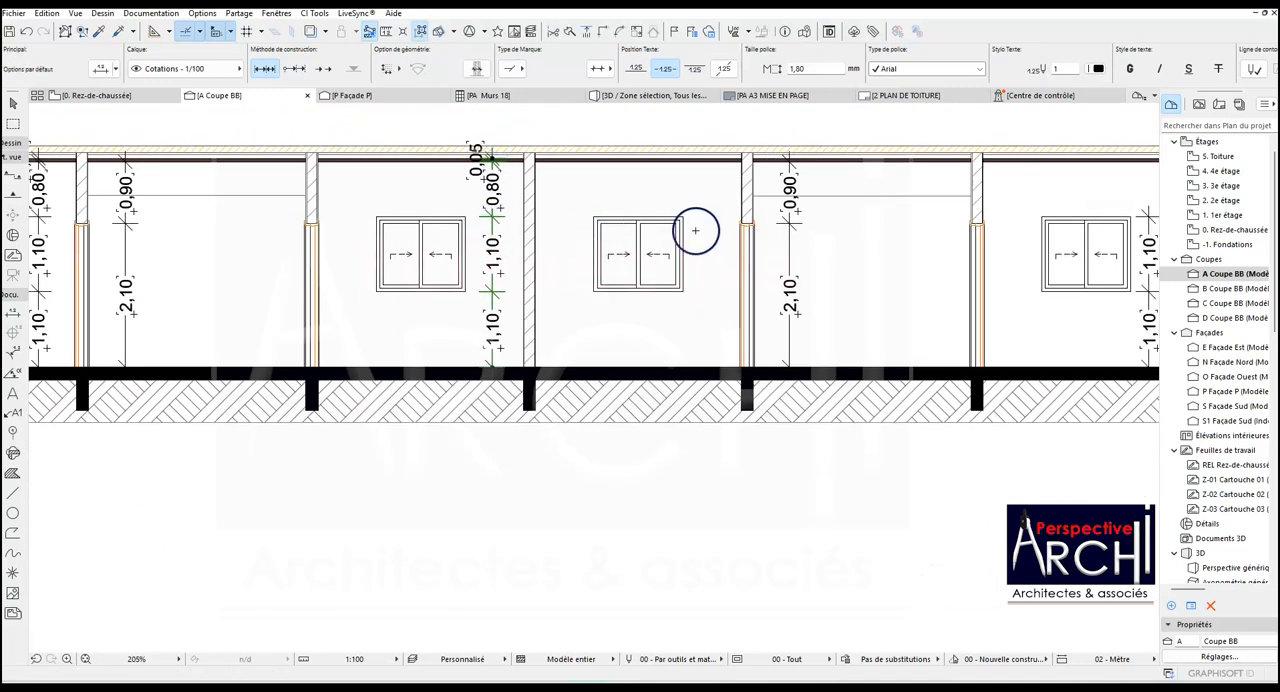
- Extend the last bay's window height dimension chain up to the ceiling slab
scroll(534, 270, down, 3)
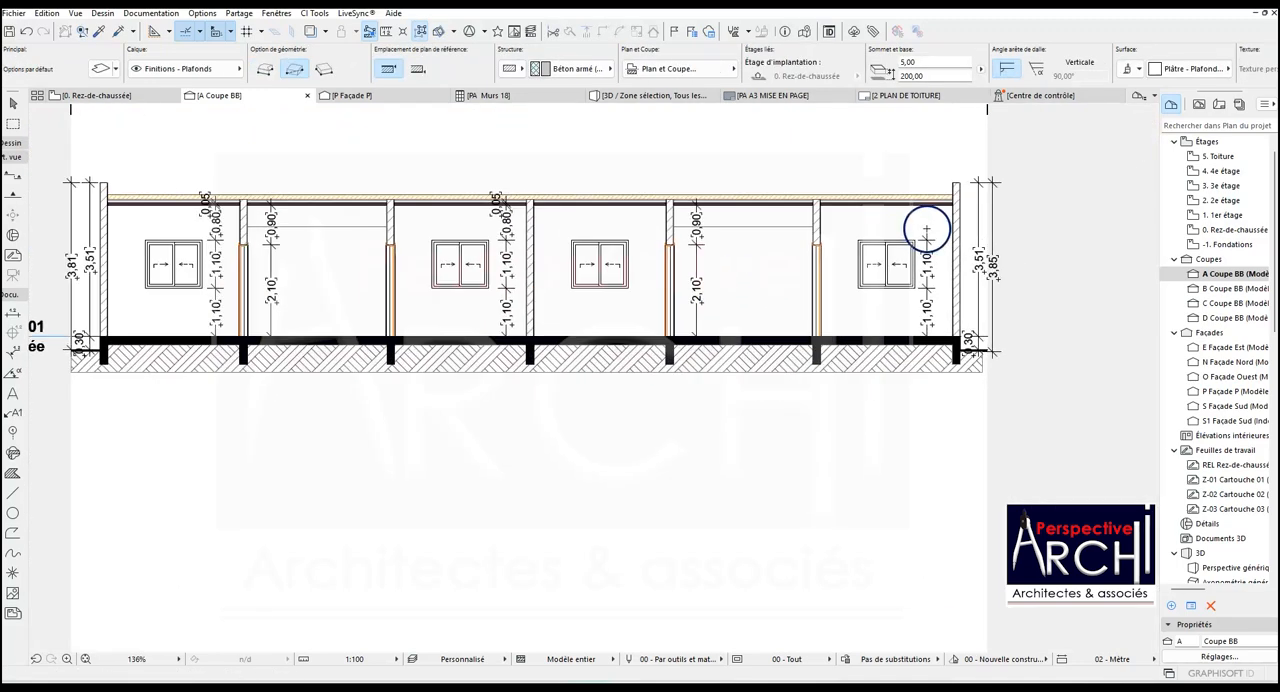
scroll(928, 226, up, 4)
click(923, 280)
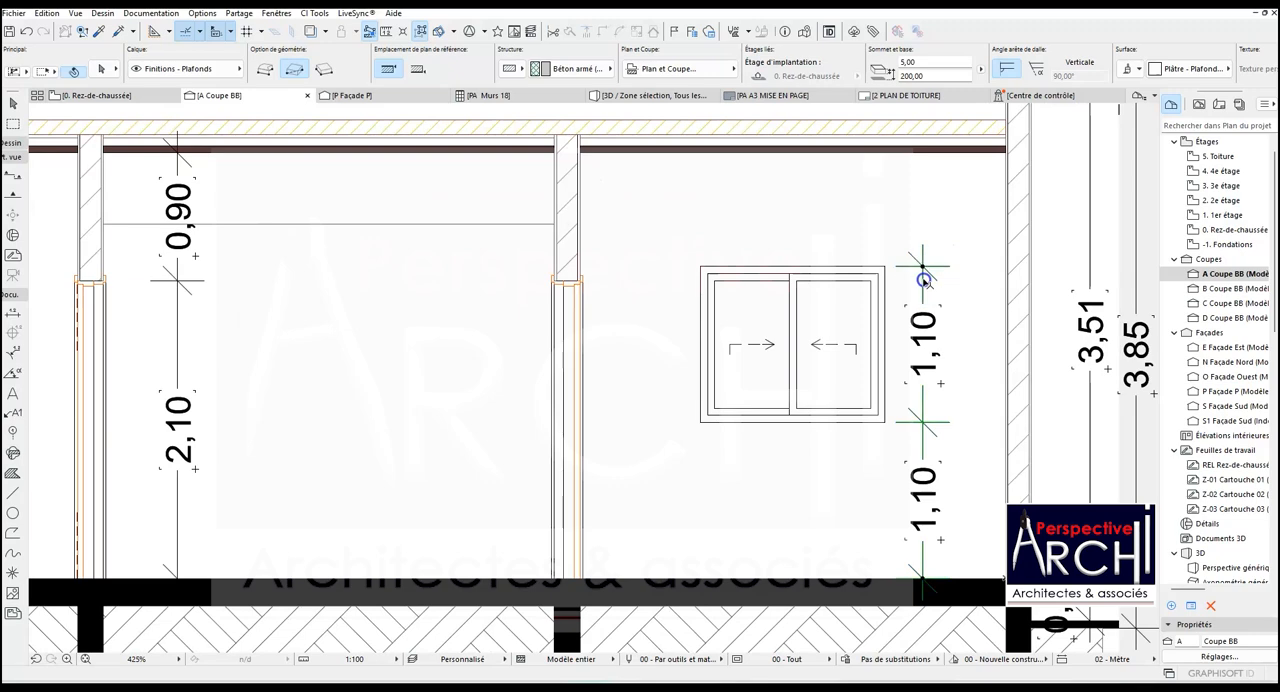
click(922, 266)
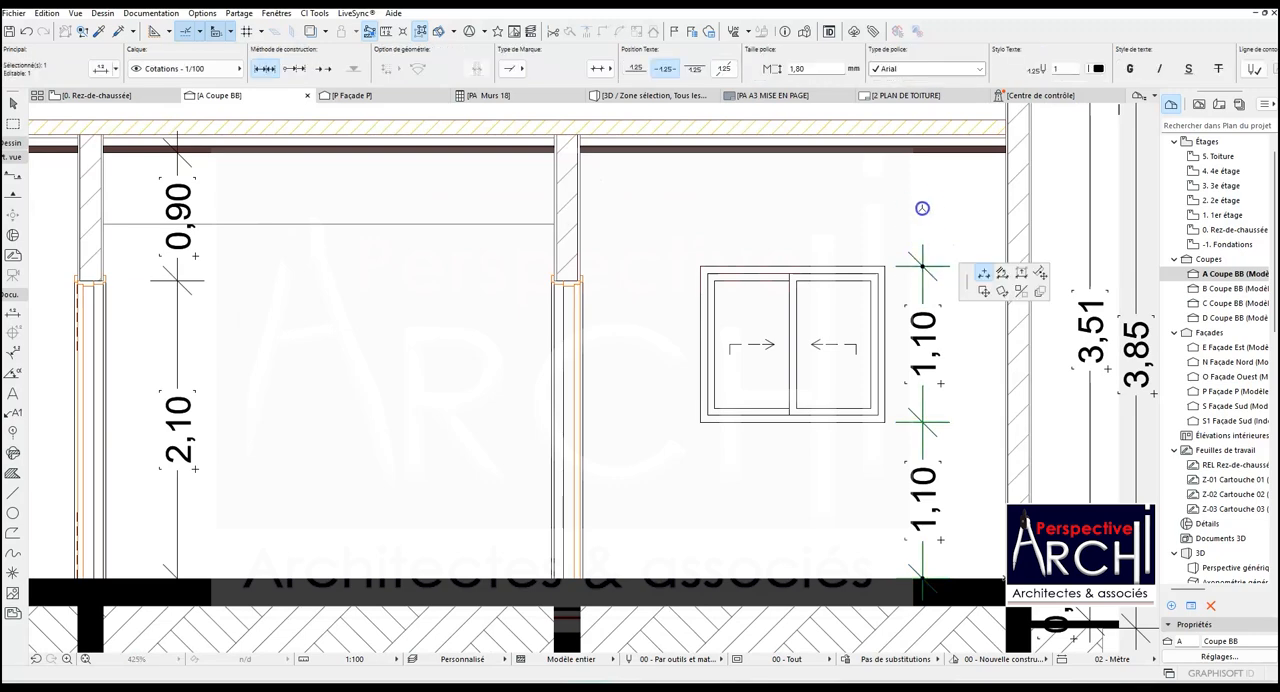
click(918, 151)
scroll(803, 243, down, 3)
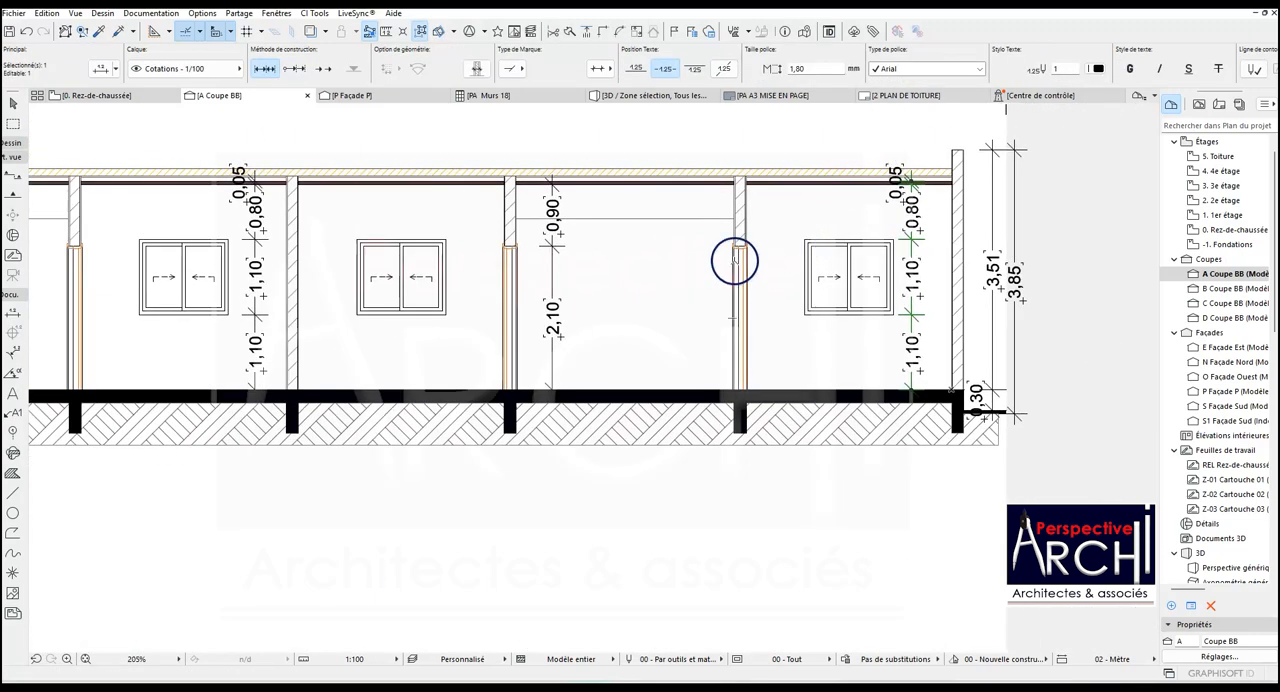
key(Escape)
scroll(695, 265, down, 2)
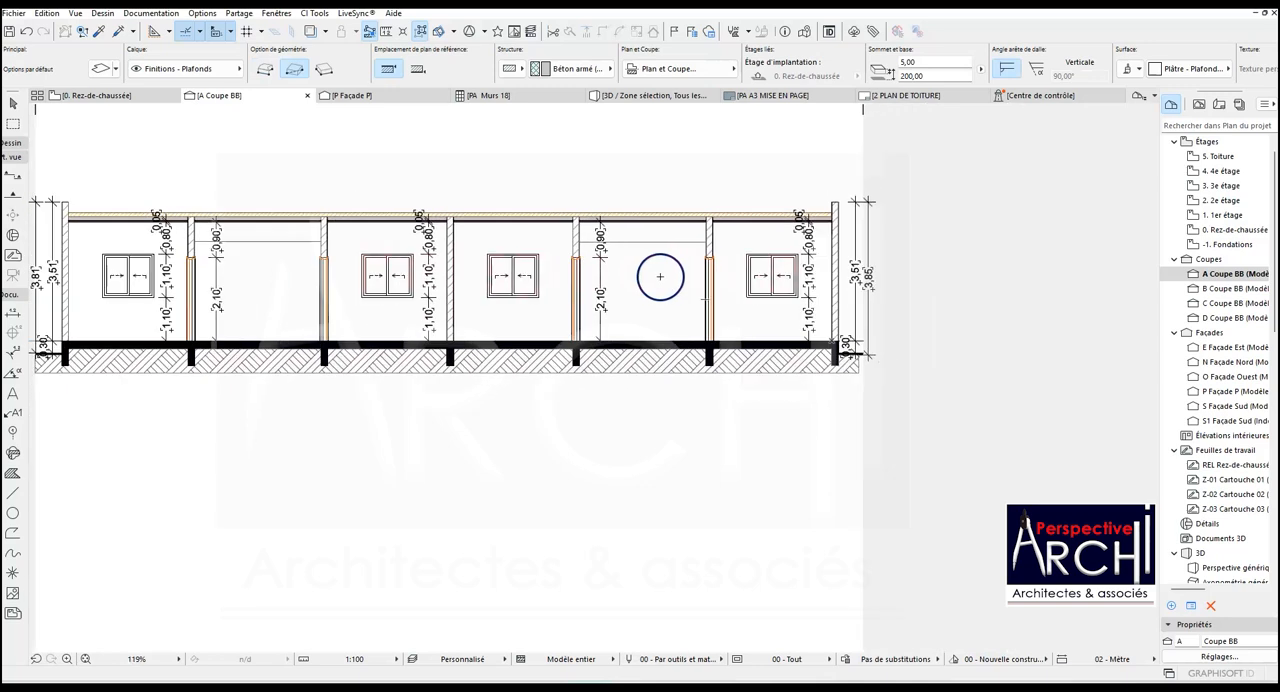
- Dimension the fifth bay's clear height from the floor to the ceiling slab, placing the line inside the bay
scroll(690, 337, up, 2)
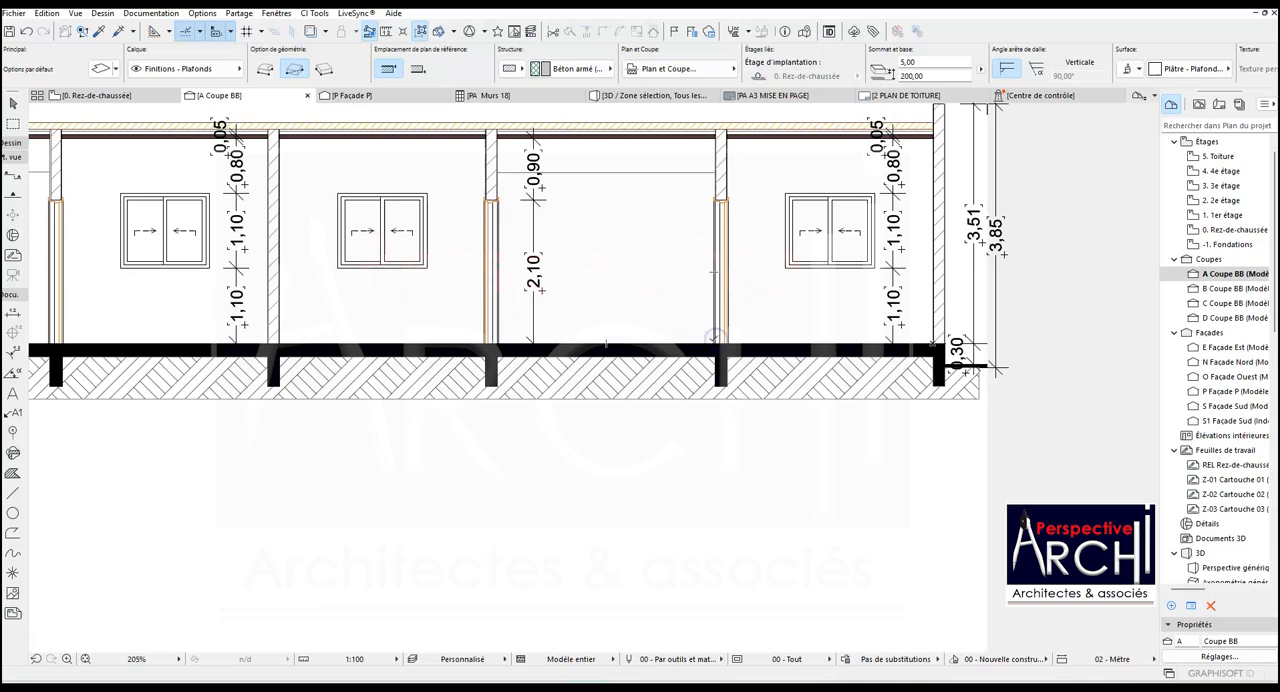
click(14, 316)
click(712, 343)
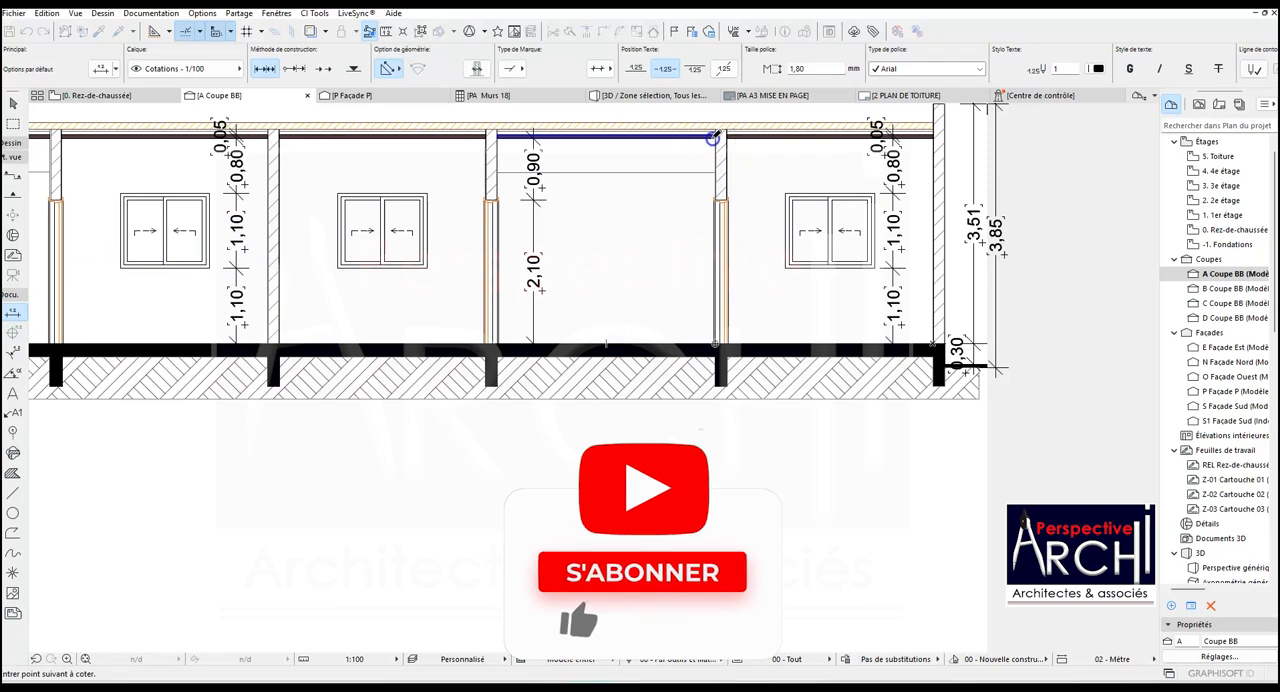
double_click(712, 137)
click(655, 205)
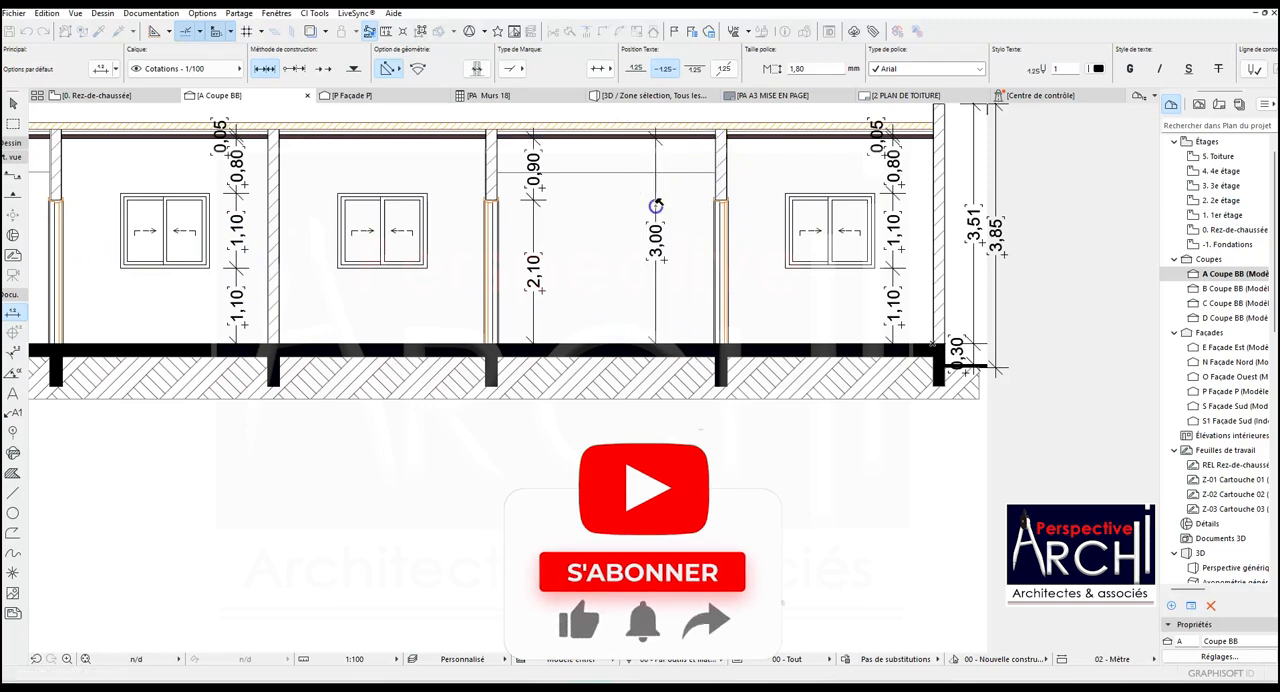
scroll(655, 205, down, 5)
- Add a height dimension chain in the second bay from the floor through the underside of the overhead wall to the ceiling slab
scroll(386, 200, up, 2)
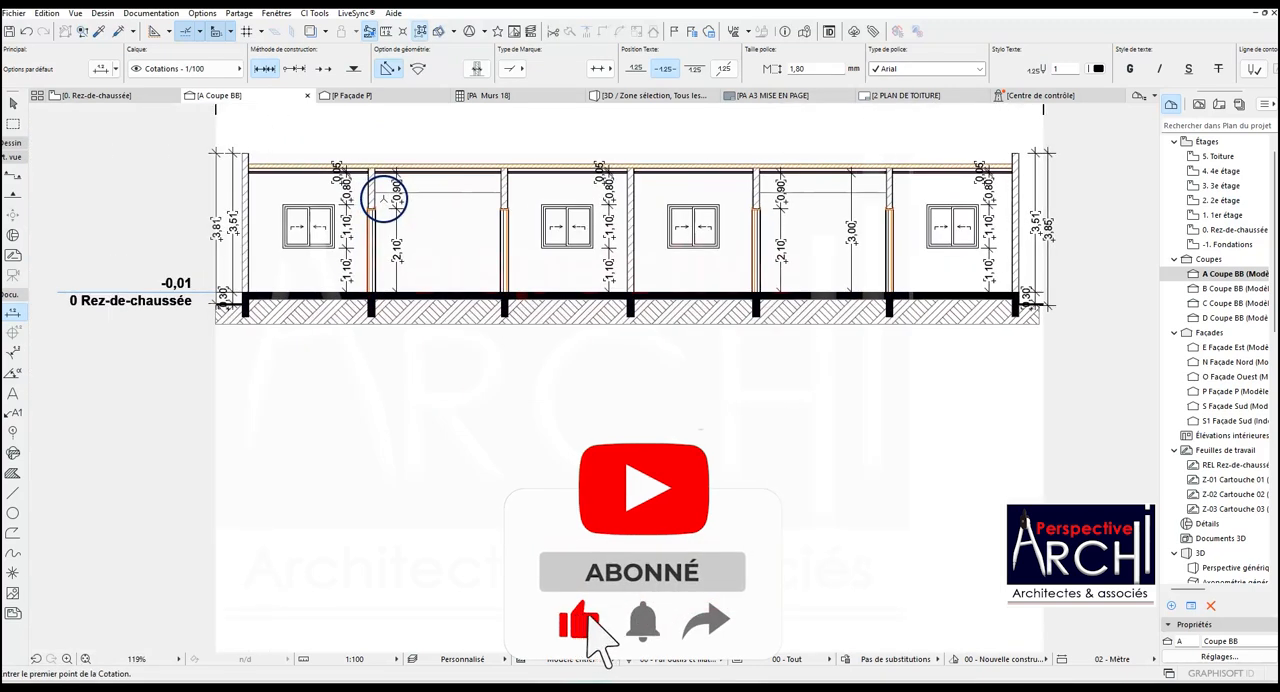
click(475, 291)
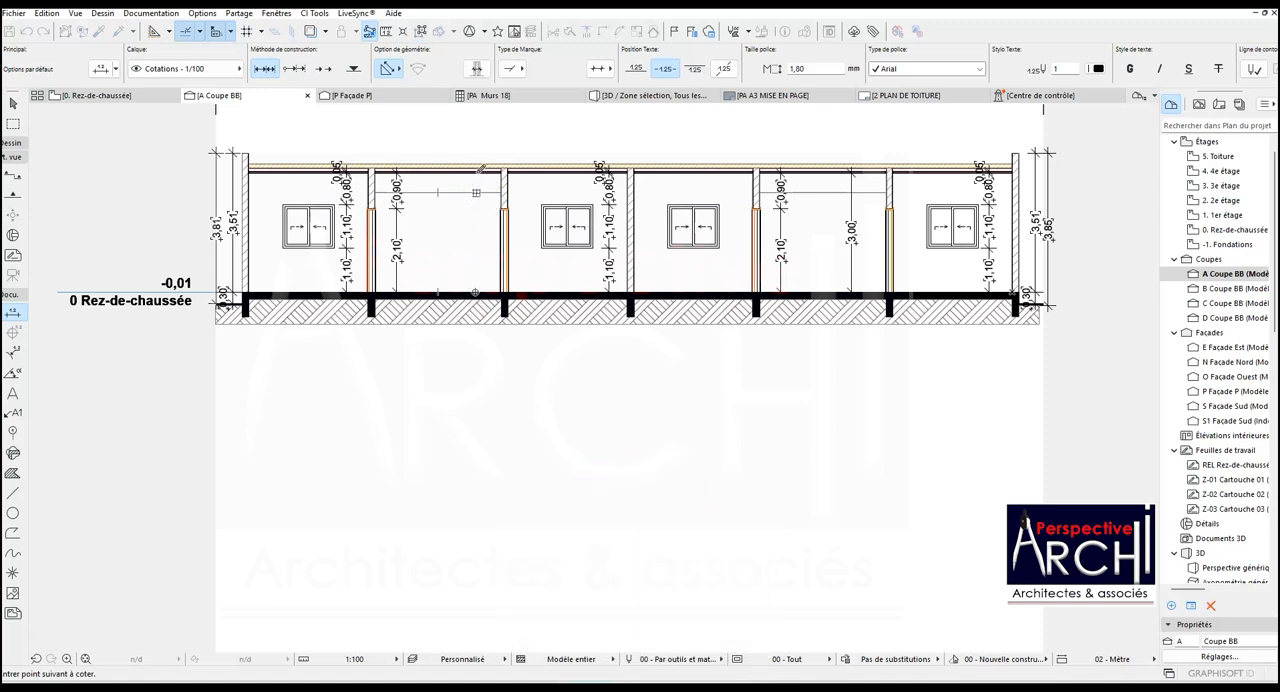
scroll(478, 172, up, 3)
double_click(465, 254)
click(455, 254)
scroll(454, 254, down, 3)
scroll(461, 236, up, 4)
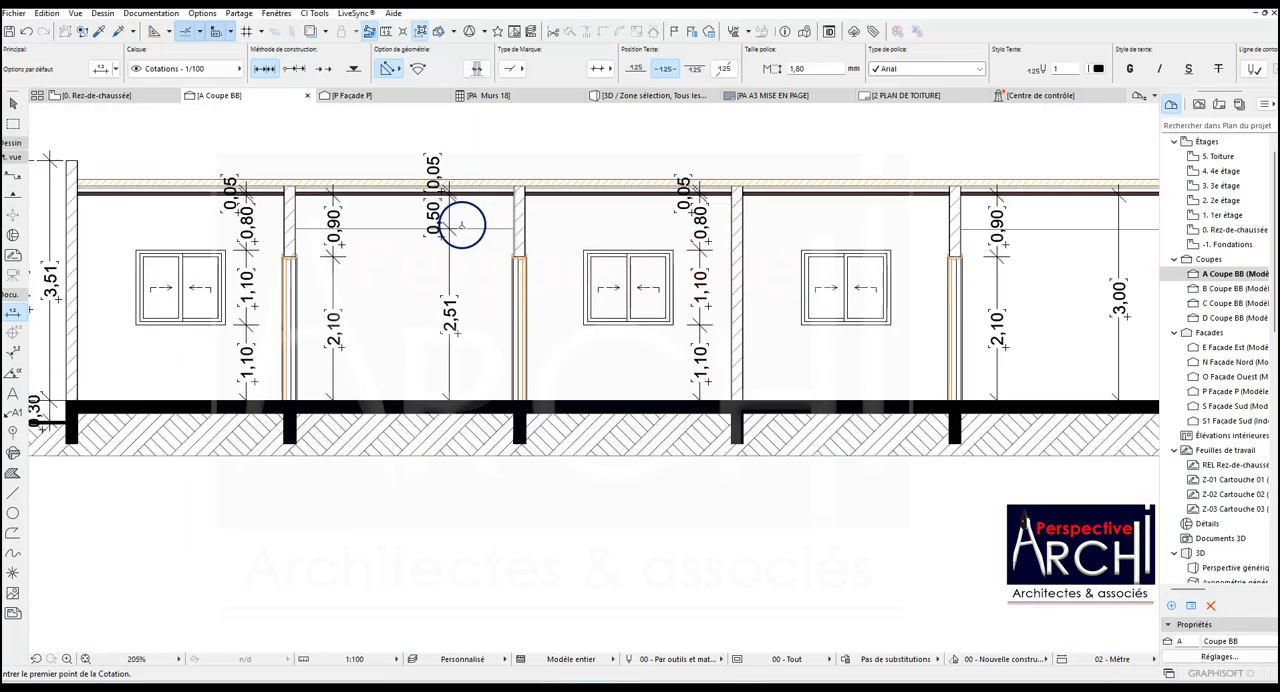
- Add a matching height dimension chain in the fifth bay from the floor through the overhead wall's underside to the ceiling slab
scroll(461, 225, down, 3)
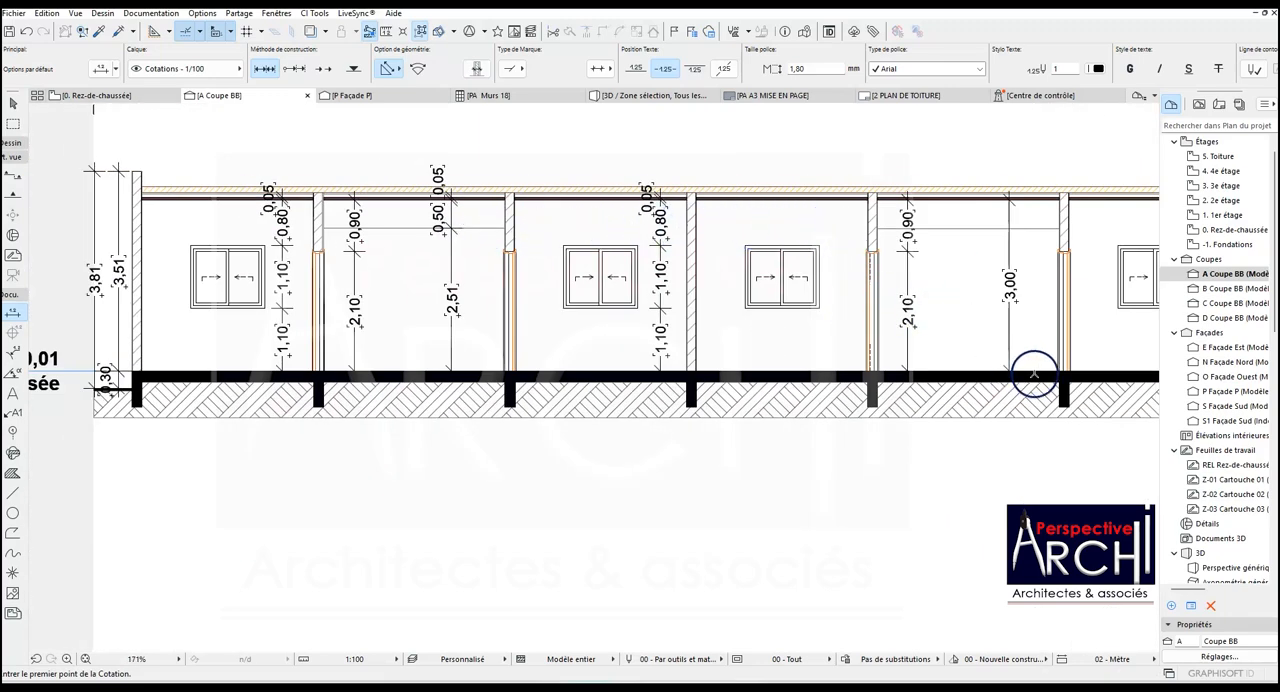
click(1035, 372)
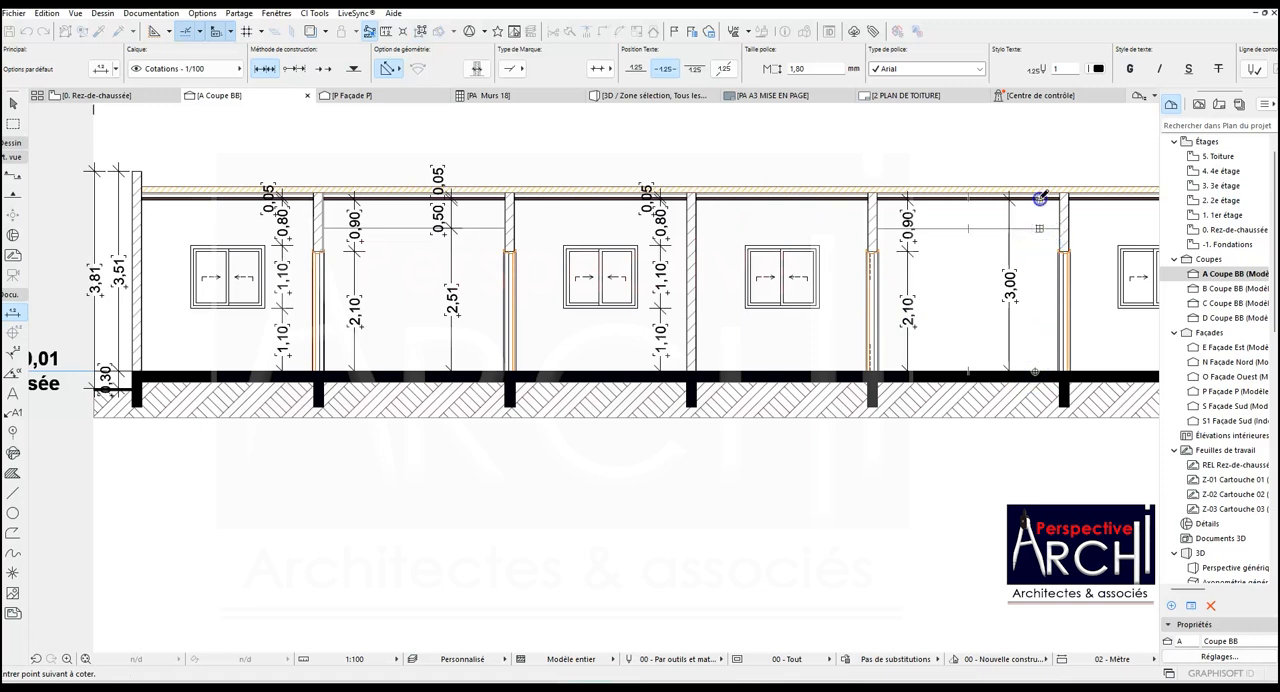
click(1040, 274)
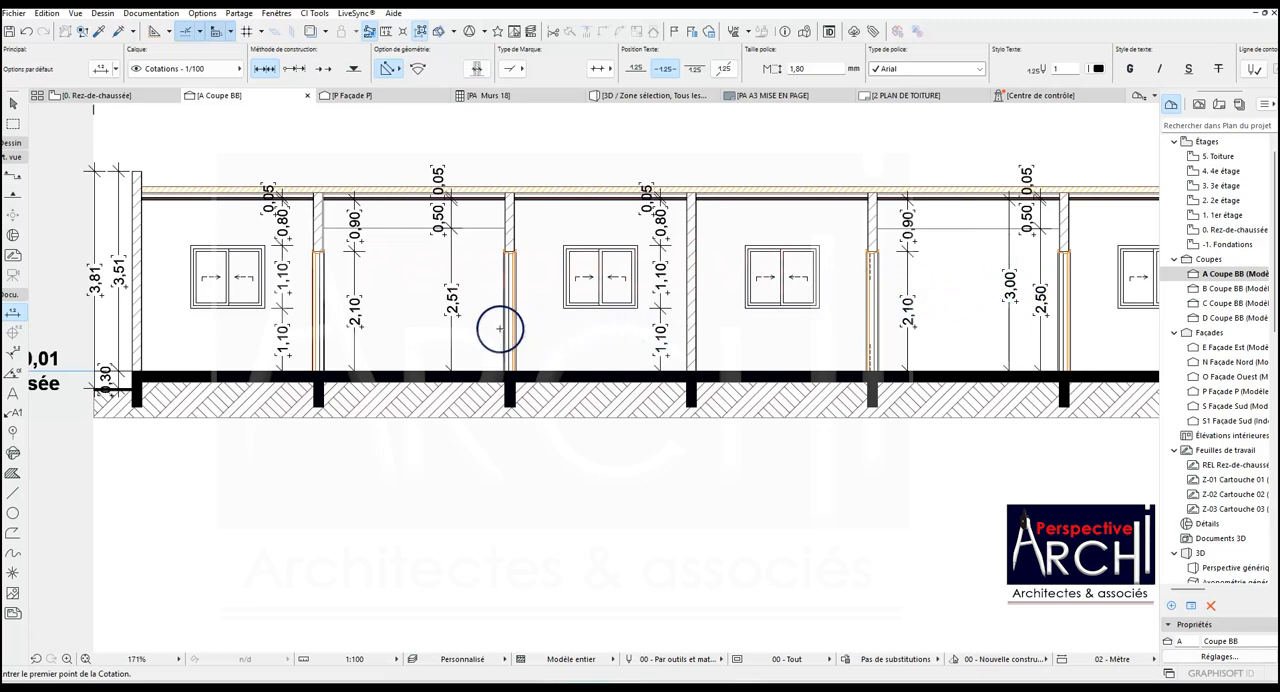
- Inspect the second bay's floor-to-underside dimension and the height settings of the overhead exterior wall
scroll(494, 297, up, 2)
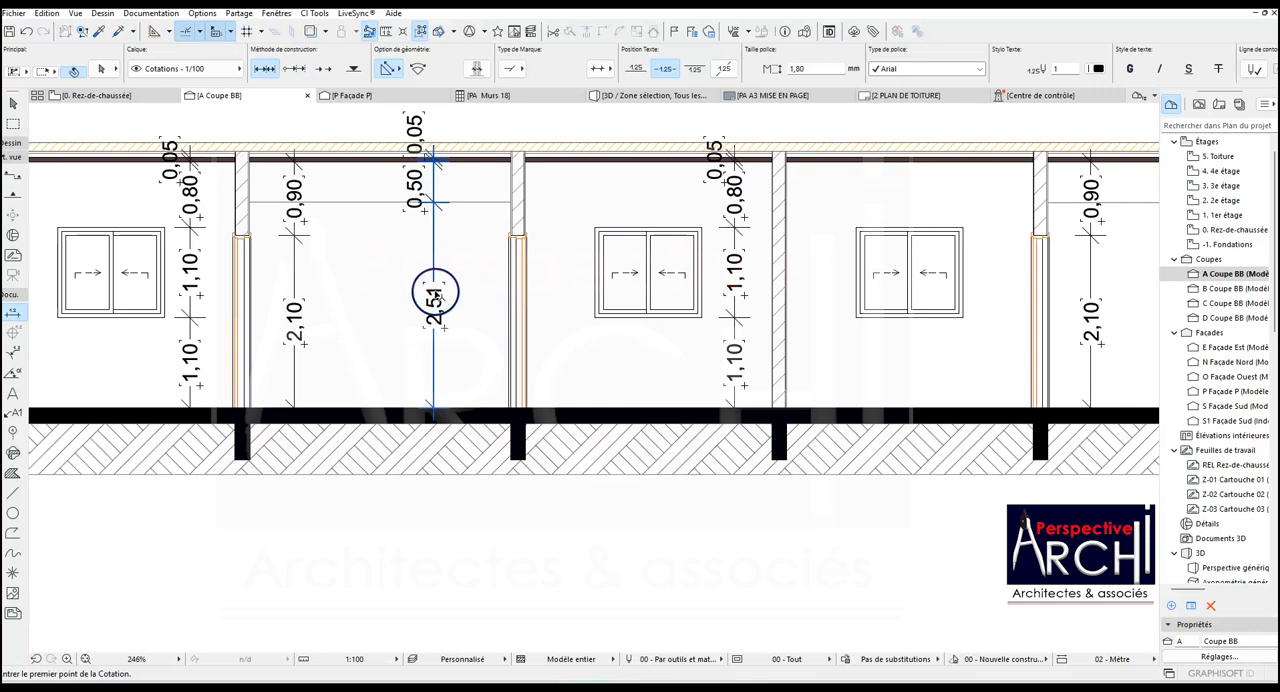
scroll(435, 297, down, 2)
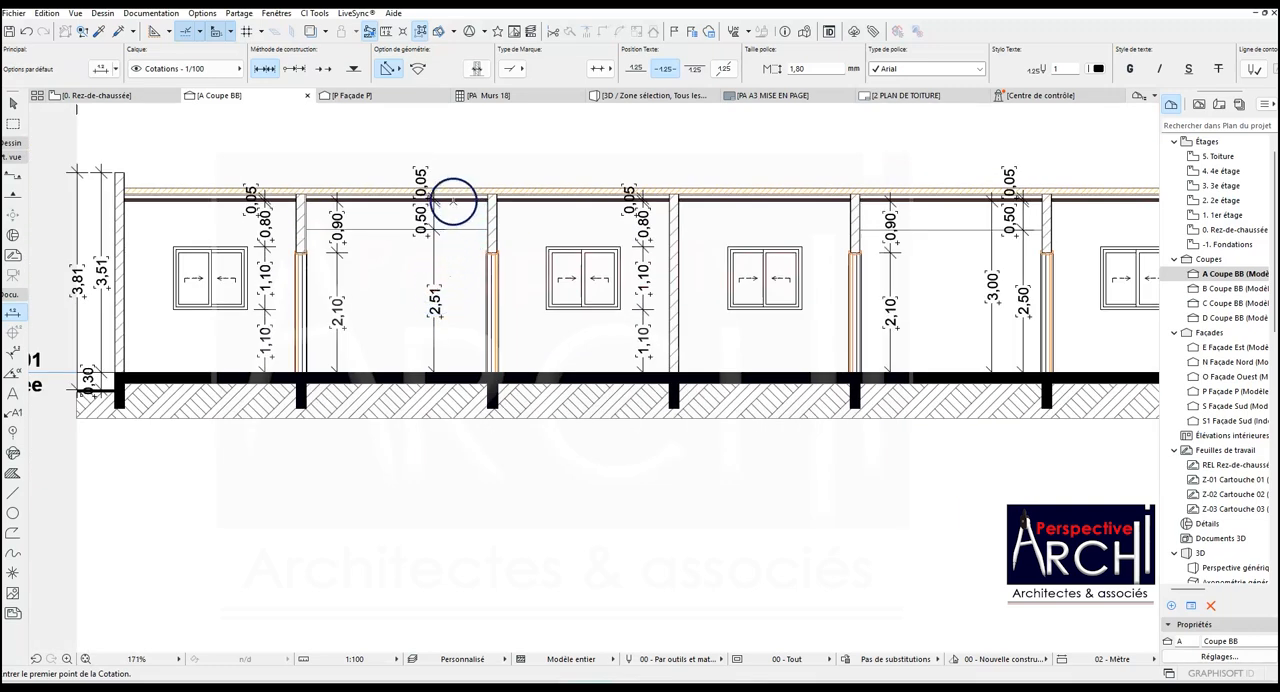
scroll(453, 202, up, 3)
click(448, 246)
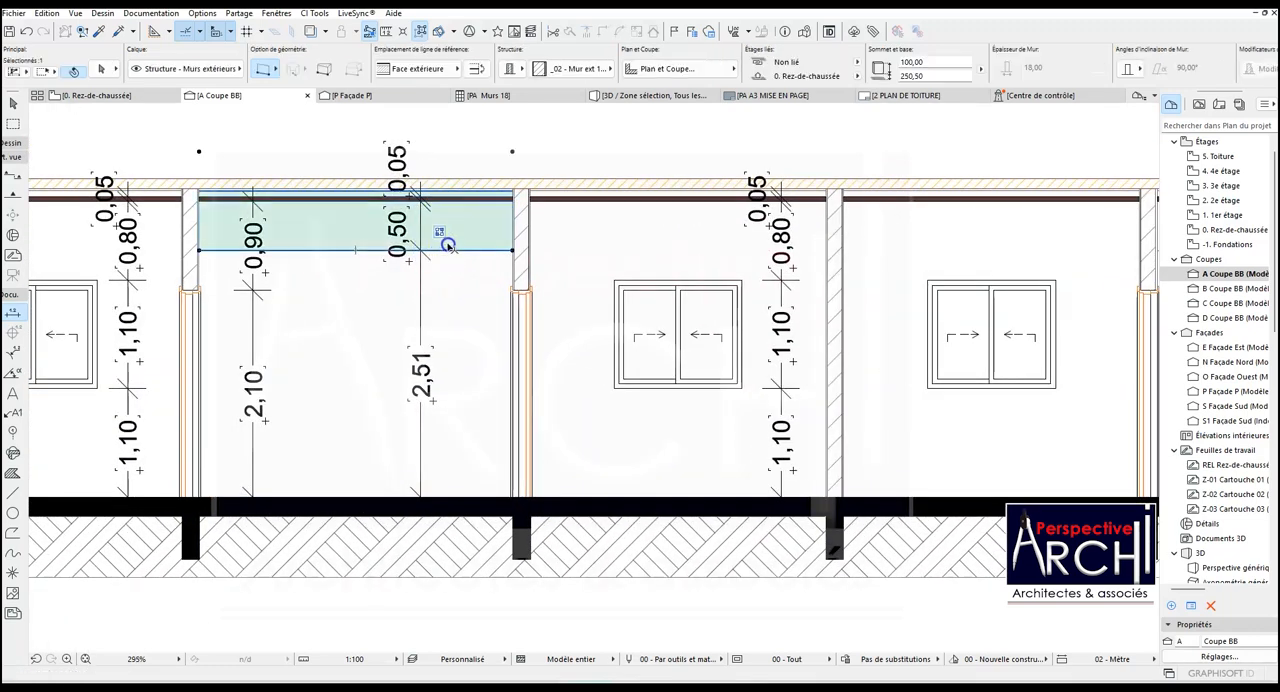
key(Escape)
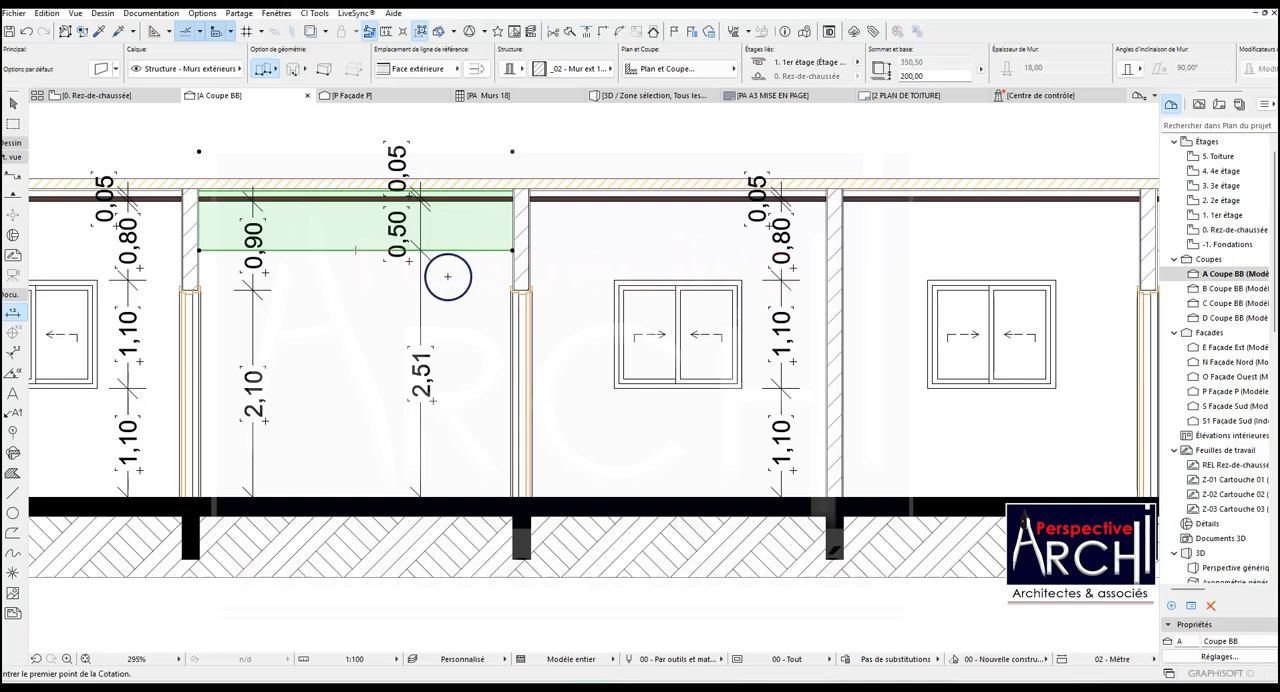
key(Escape)
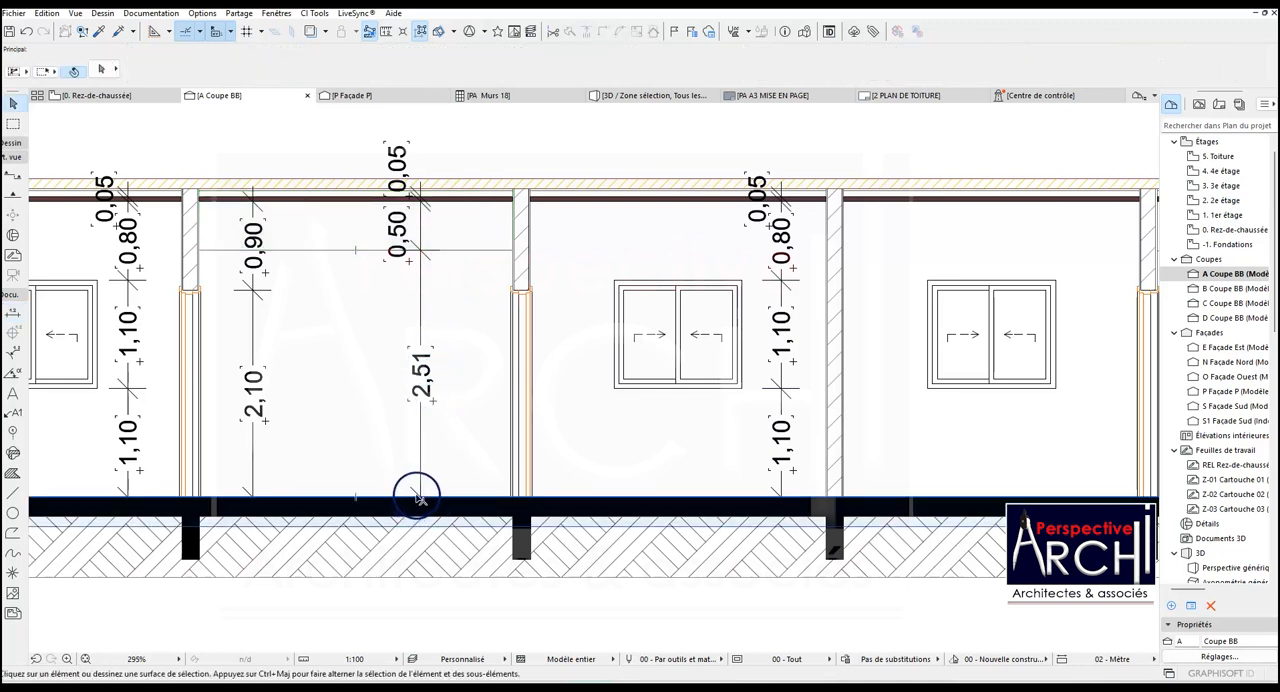
- Open section D from its marker on the Rez-de-chaussée floor plan
click(421, 485)
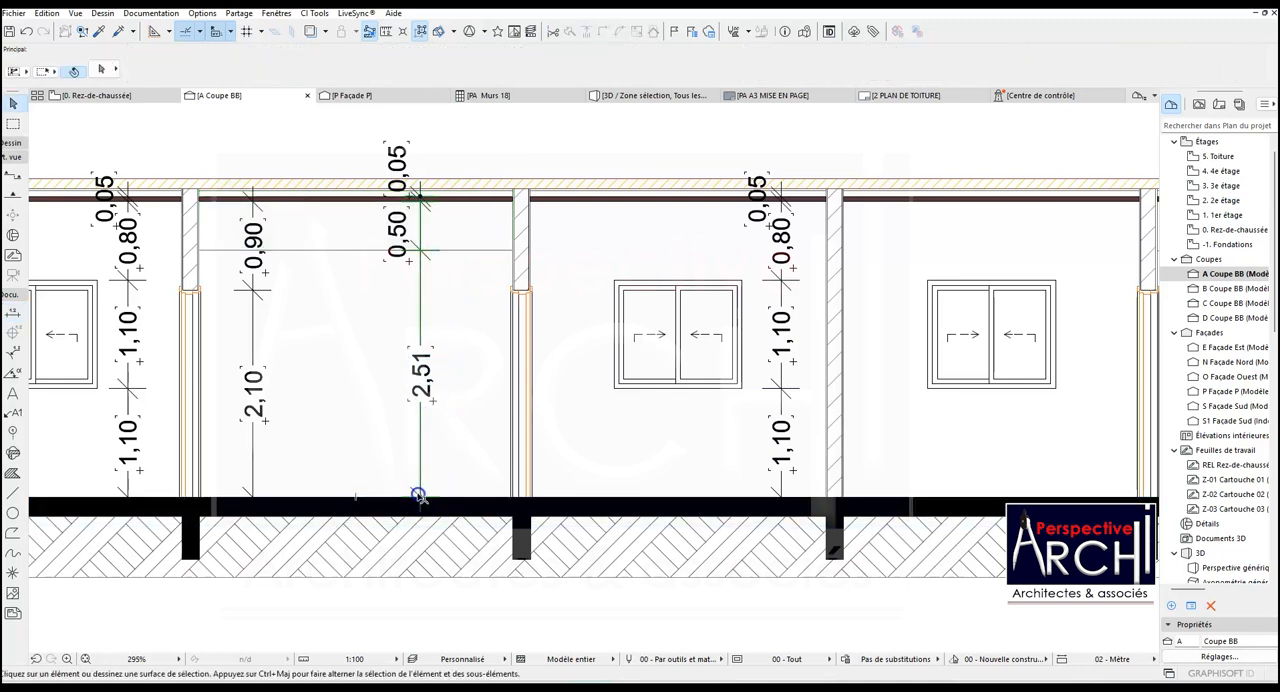
key(Escape)
scroll(463, 369, down, 5)
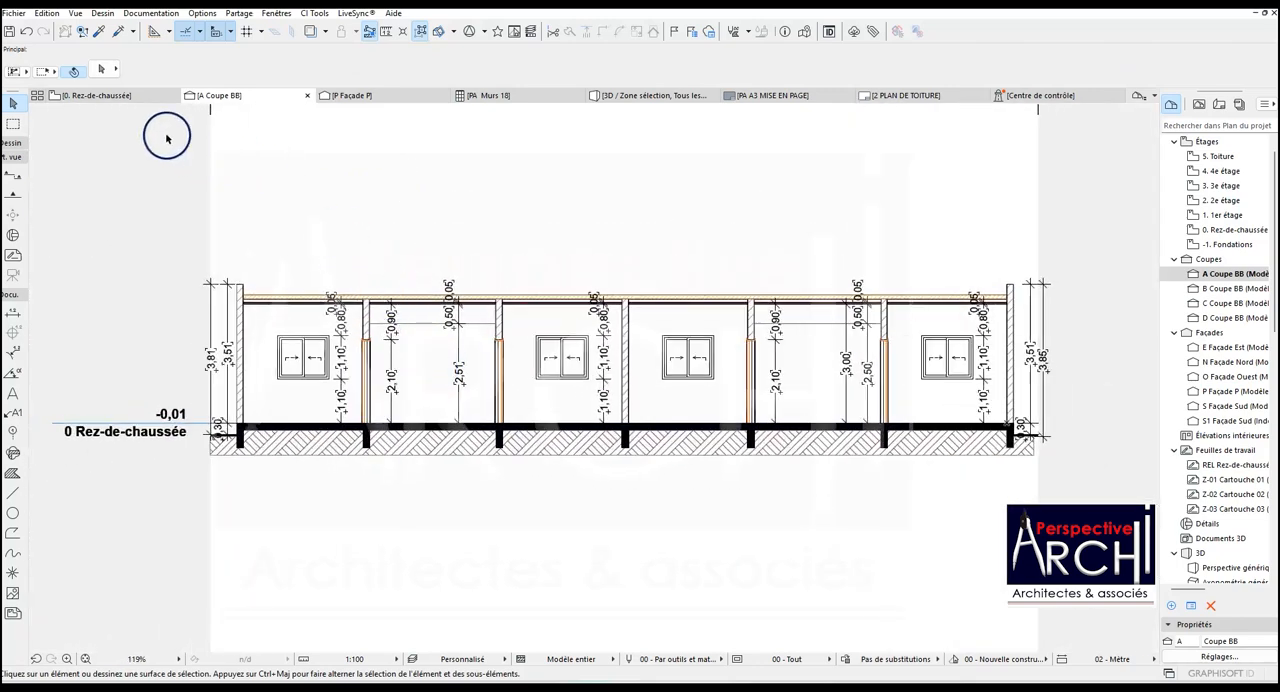
click(107, 97)
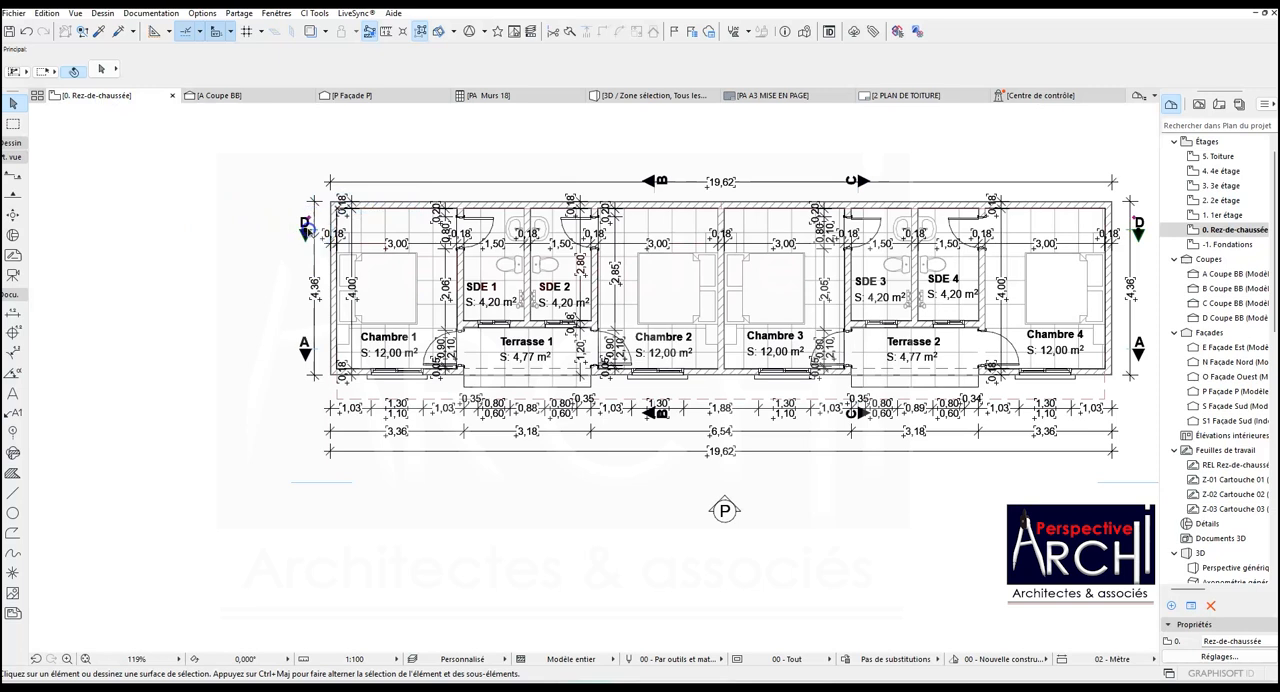
click(312, 228)
right_click(313, 230)
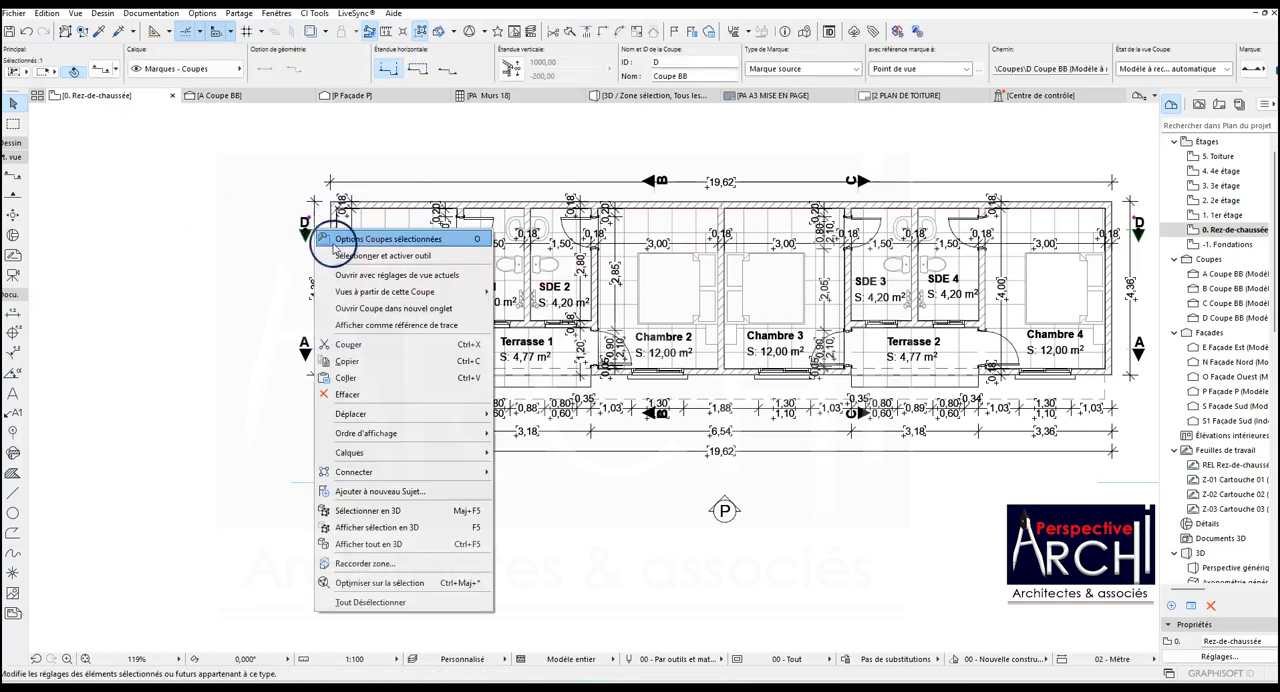
click(357, 276)
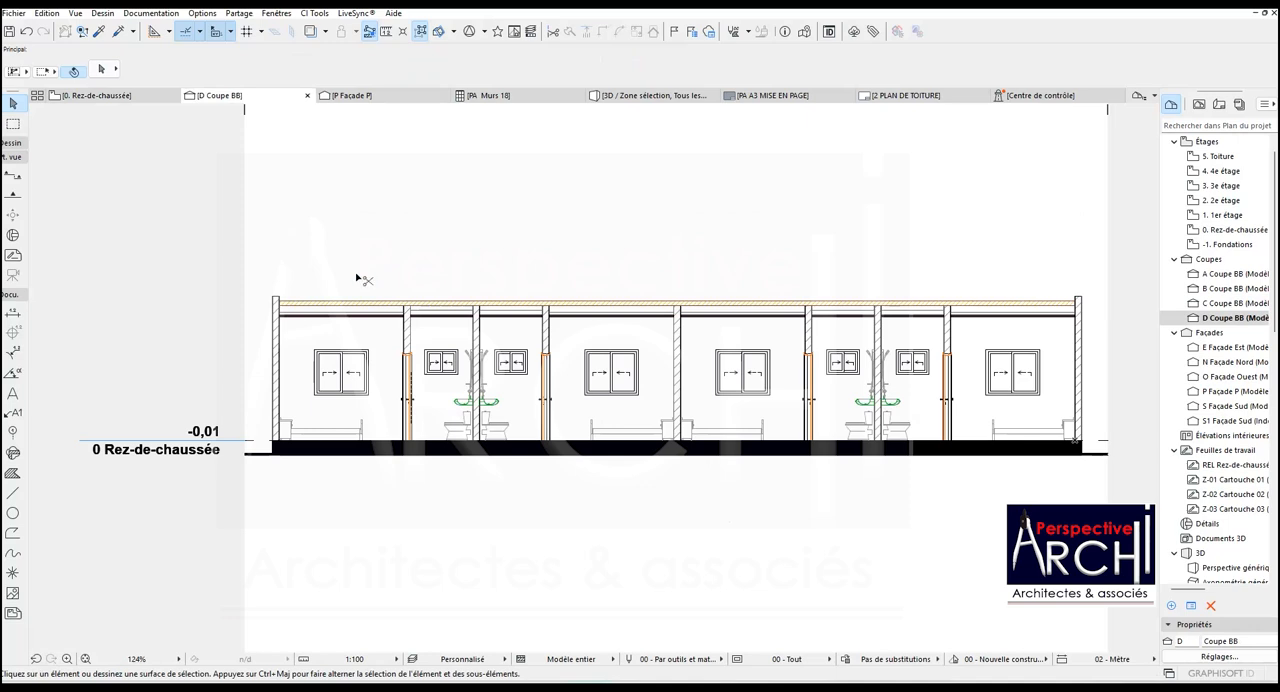
- Paste the copied ground hatch and foundation fills beneath the floor slab of section D and fix them in place
key(ctrl+v)
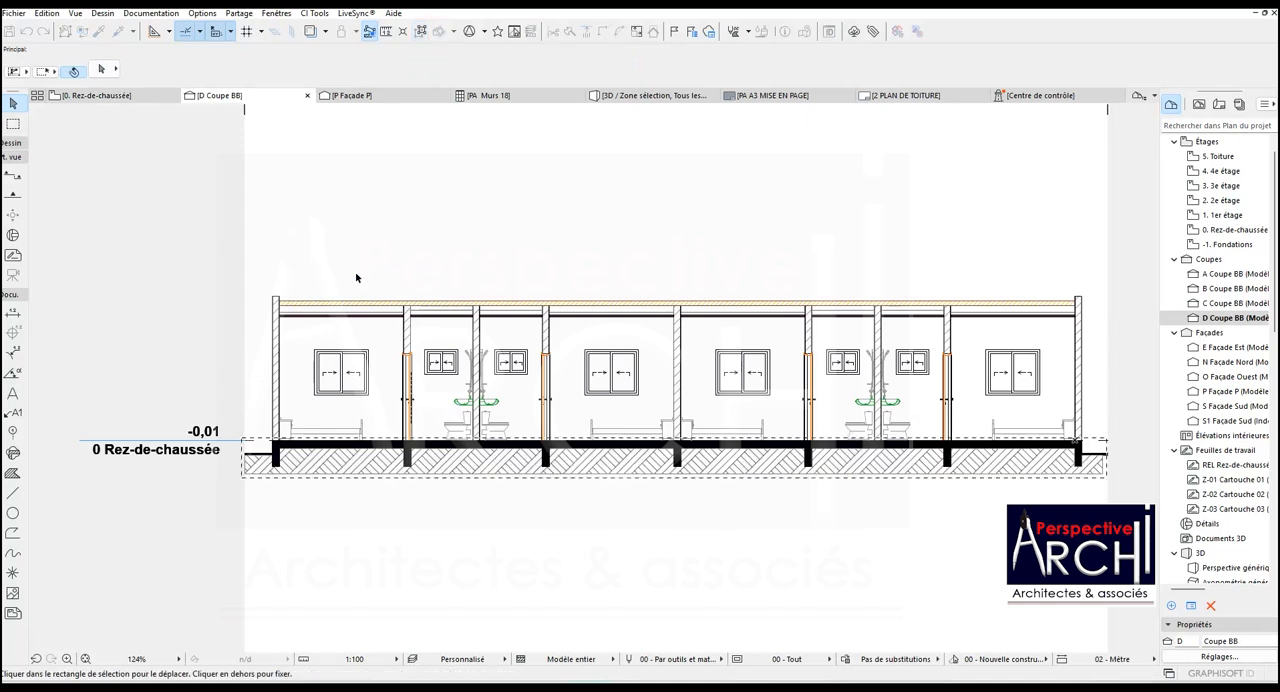
click(367, 242)
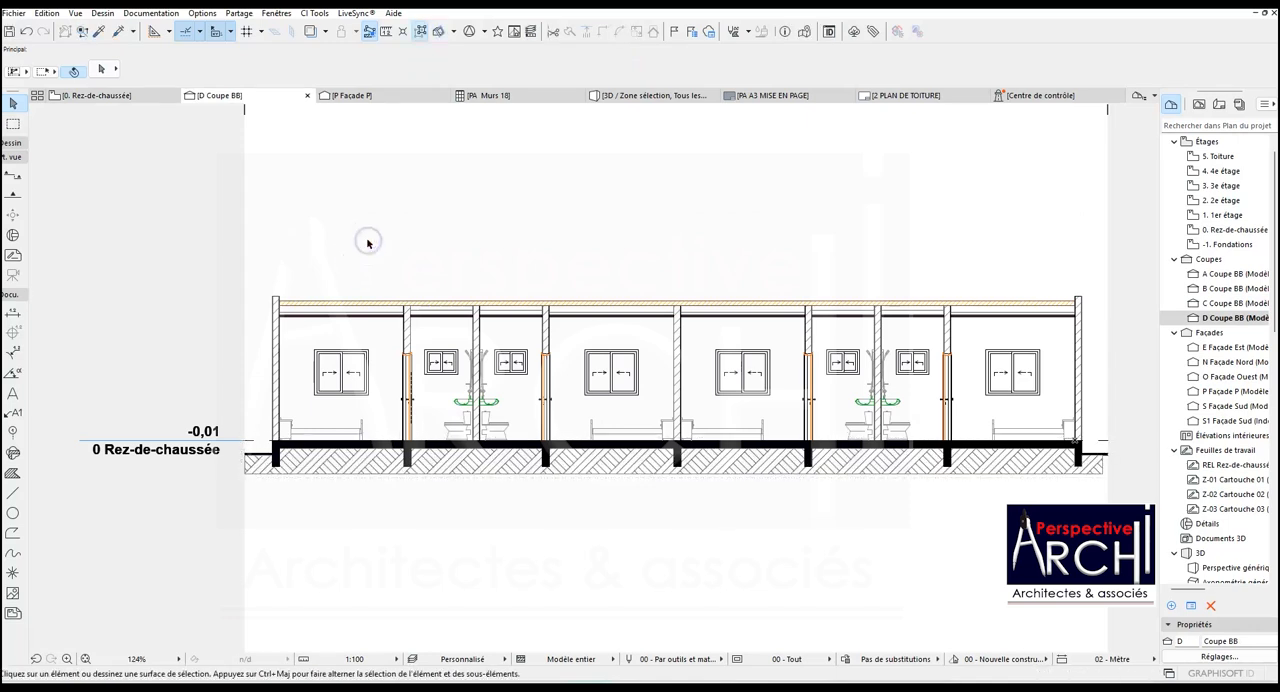
scroll(358, 254, down, 1)
scroll(444, 388, up, 2)
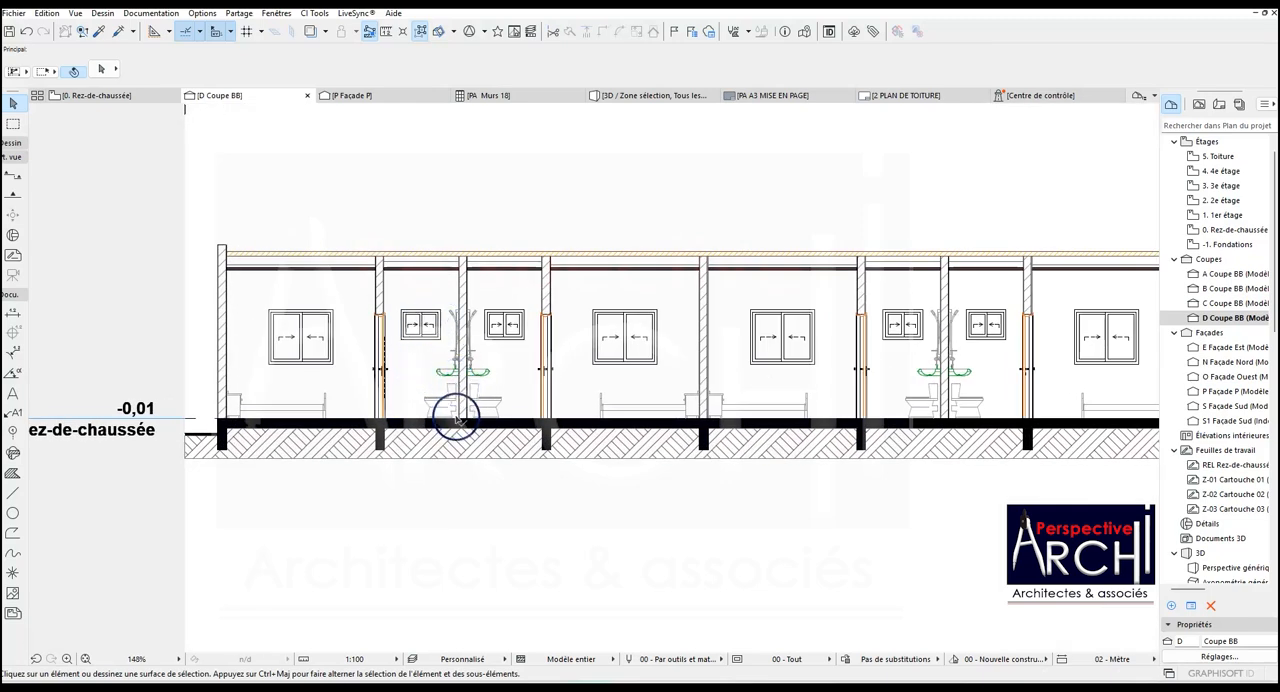
scroll(455, 418, down, 2)
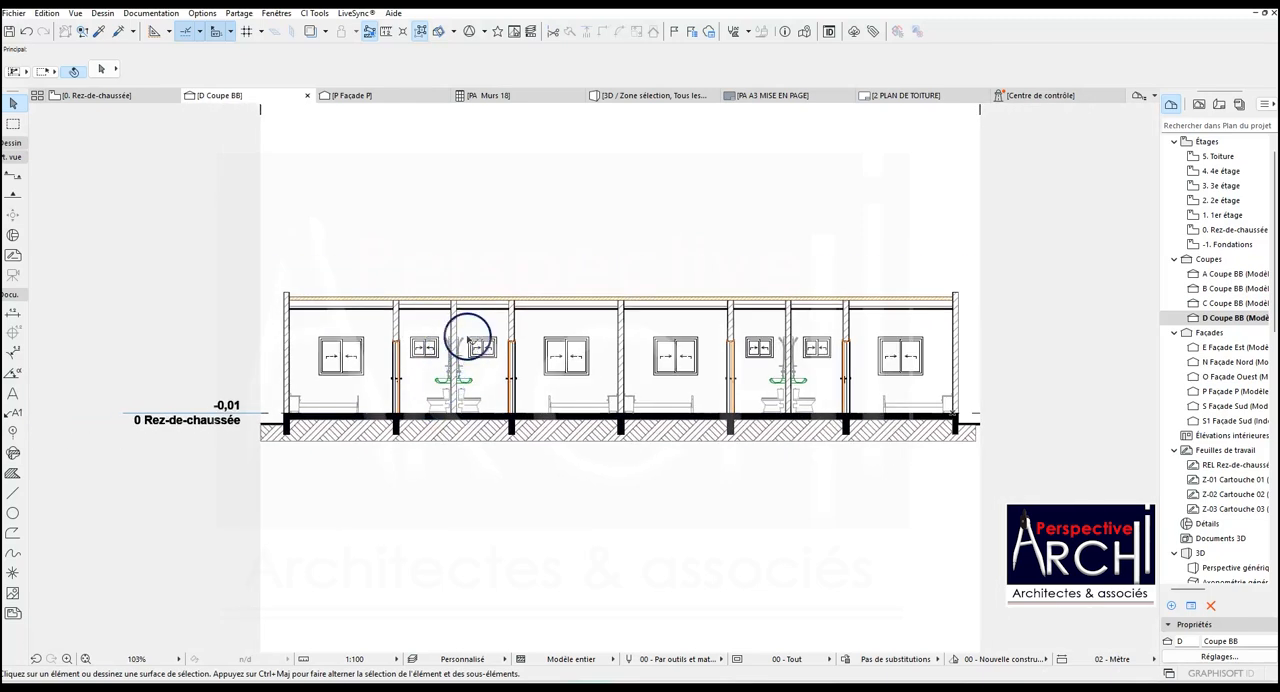
scroll(466, 312, up, 2)
scroll(466, 314, down, 2)
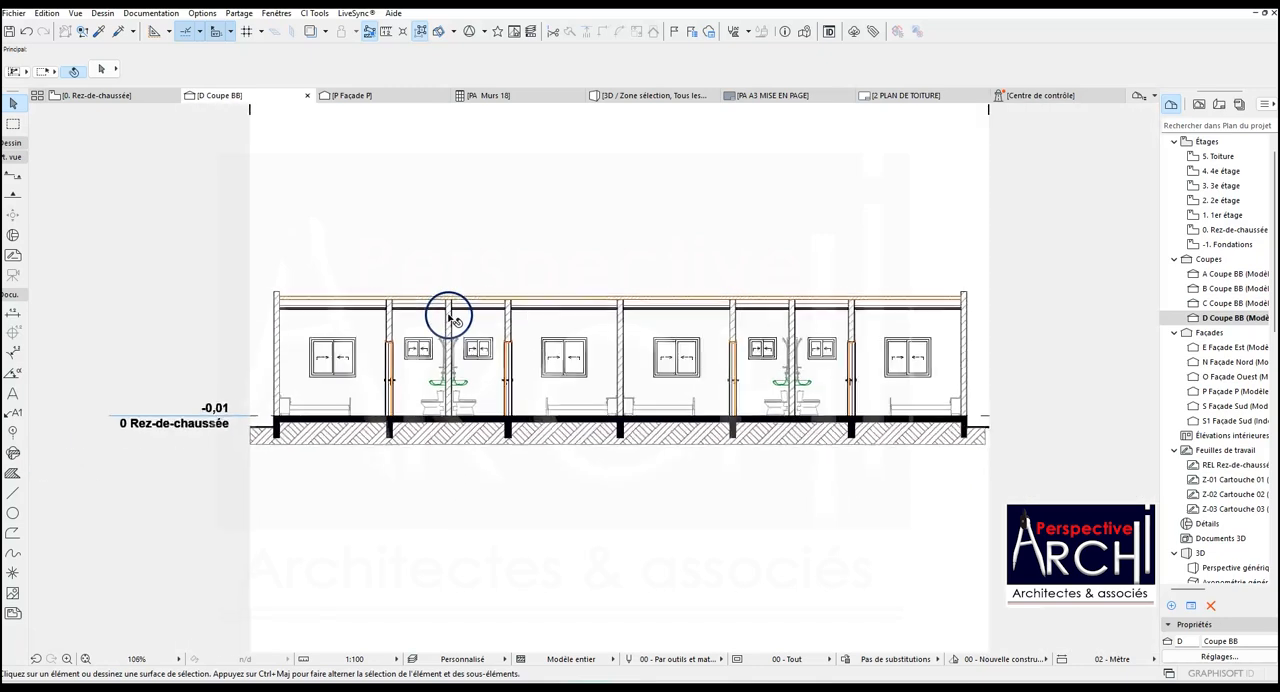
scroll(453, 322, down, 1)
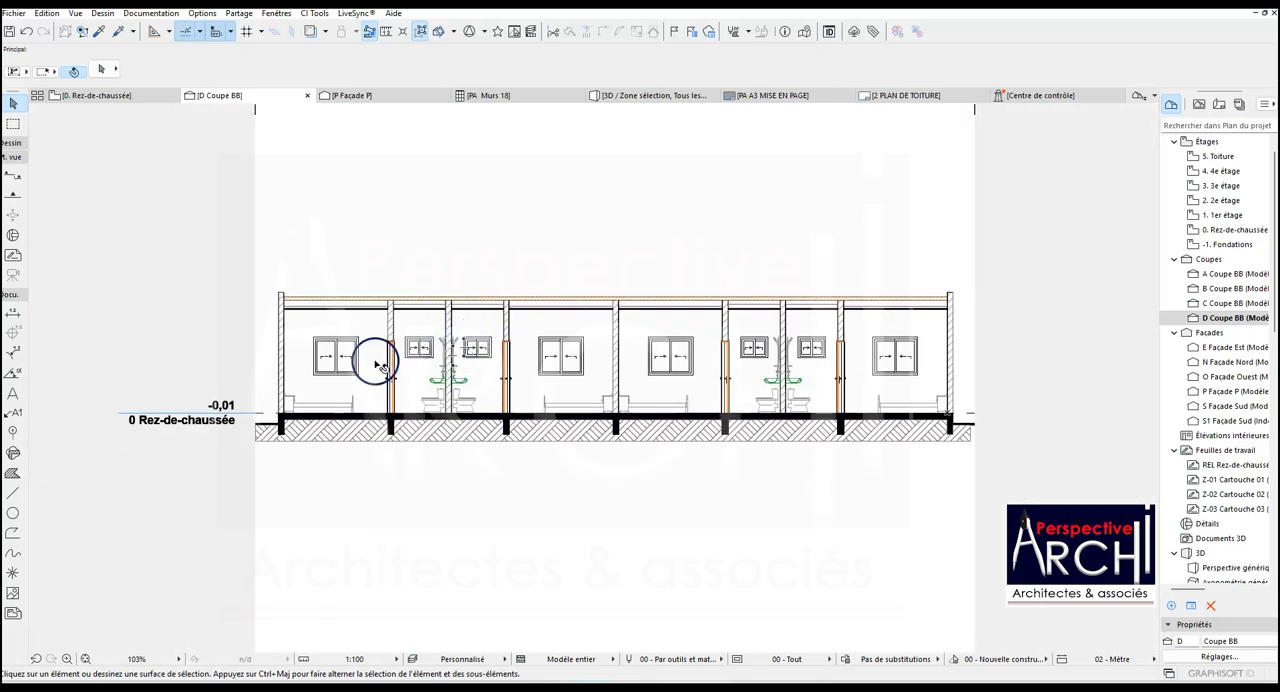
- Add an exterior height dimension chain beside section D's left end wall, from the ground through the floor level to the wall top
click(13, 316)
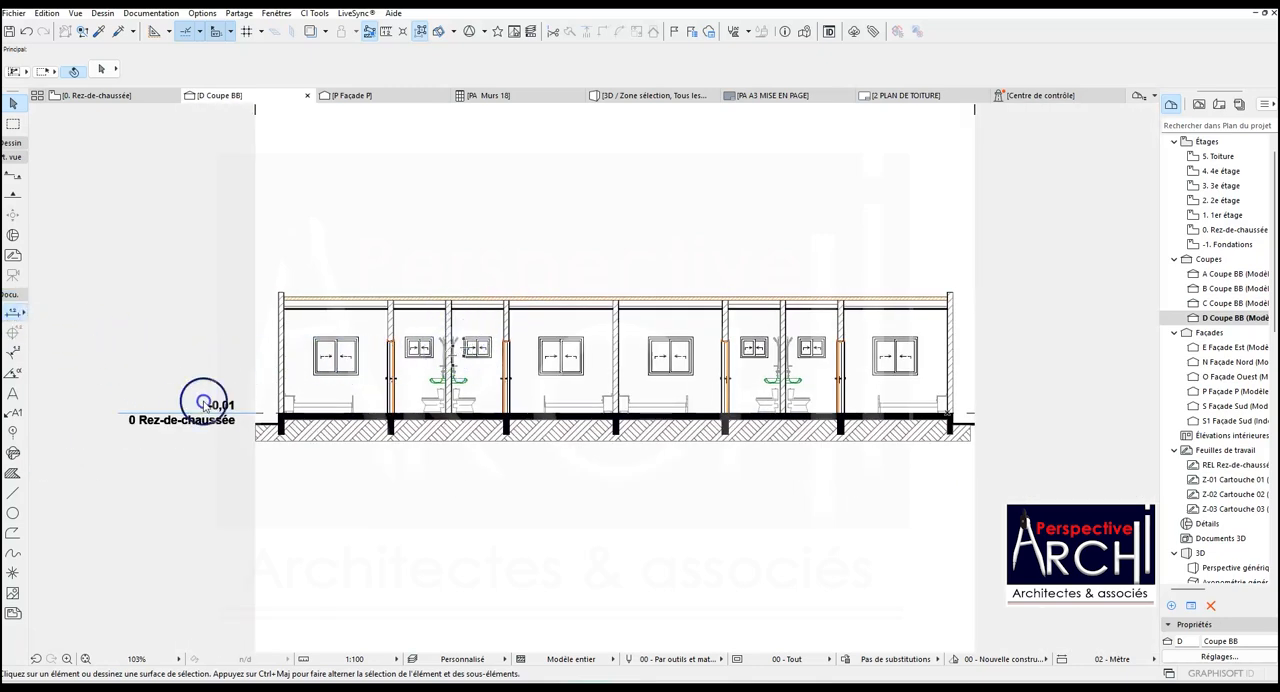
scroll(261, 404, up, 5)
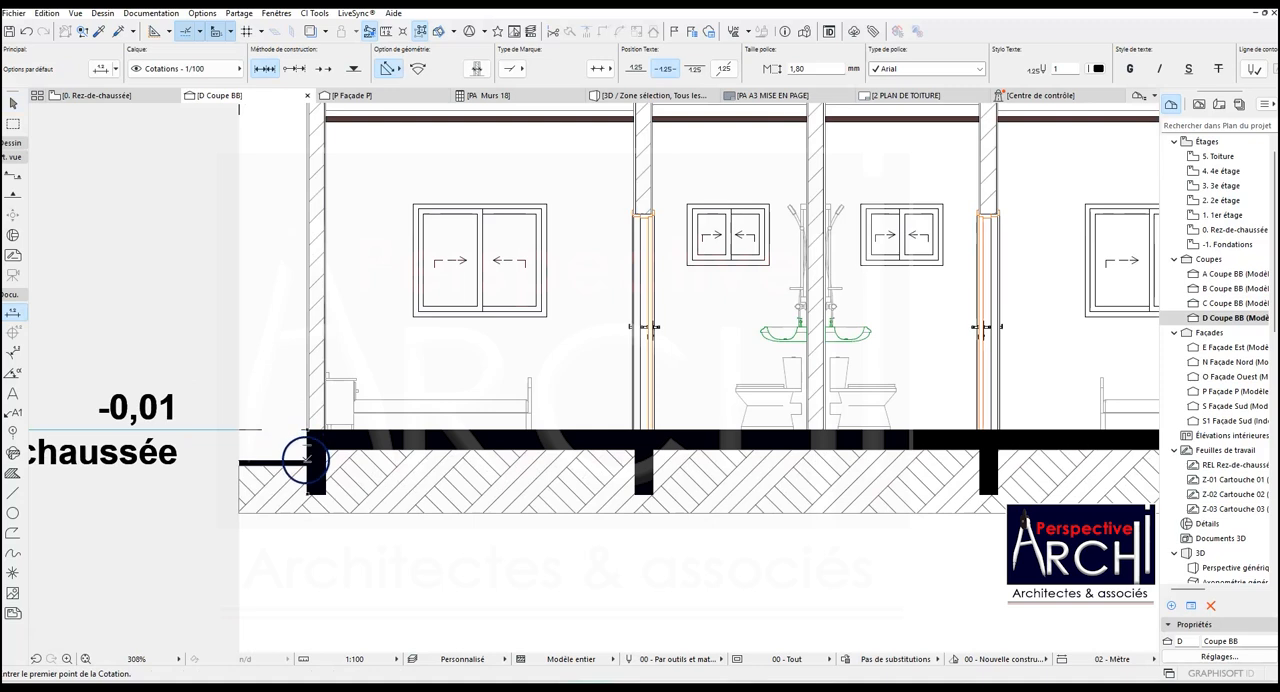
click(306, 458)
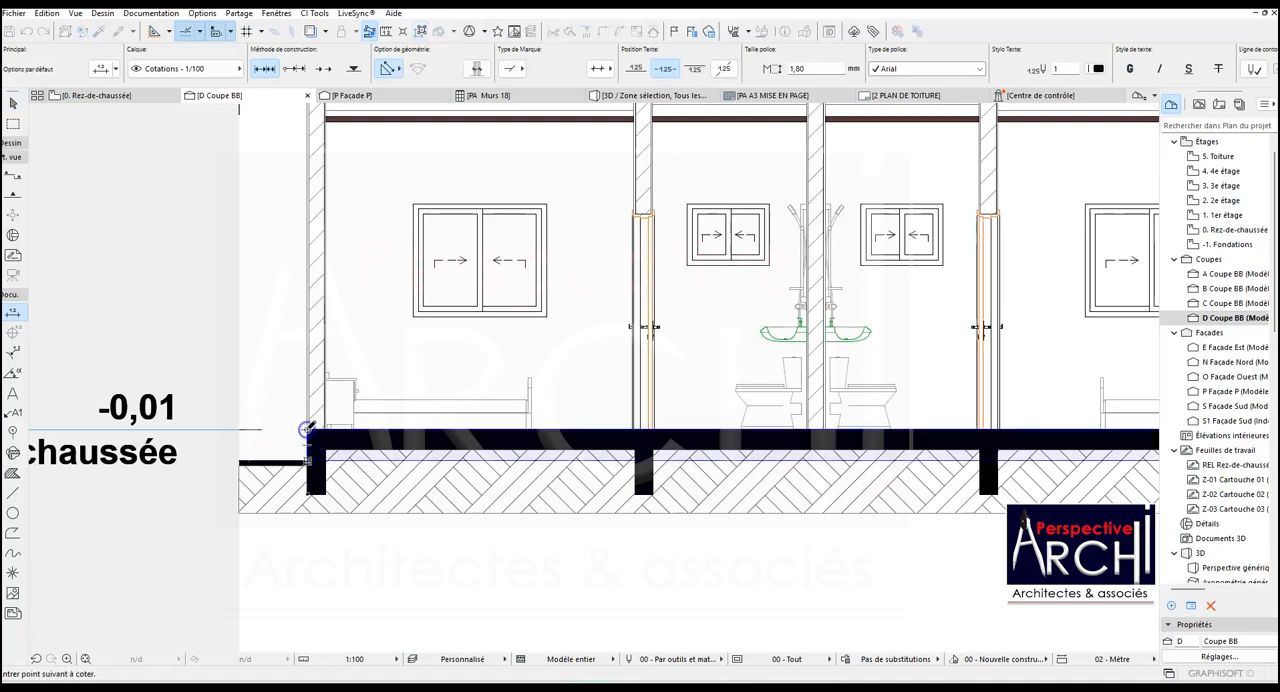
scroll(306, 430, down, 2)
click(307, 222)
double_click(300, 292)
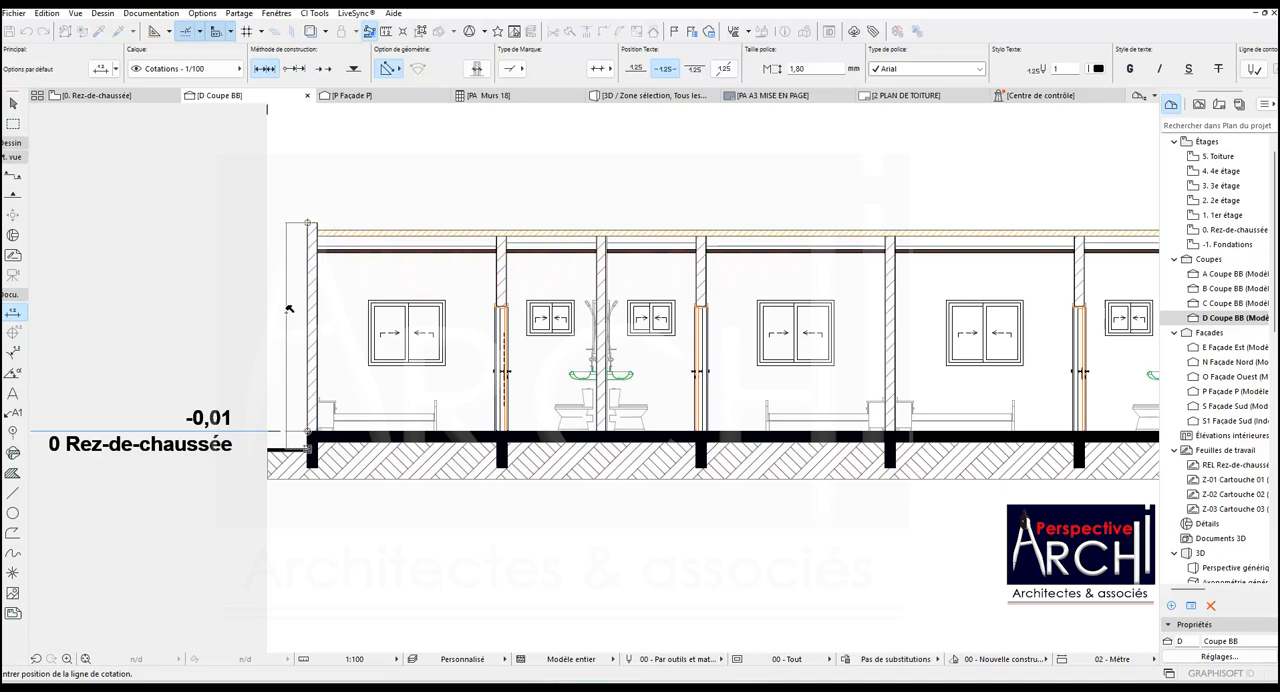
click(289, 309)
scroll(283, 340, down, 2)
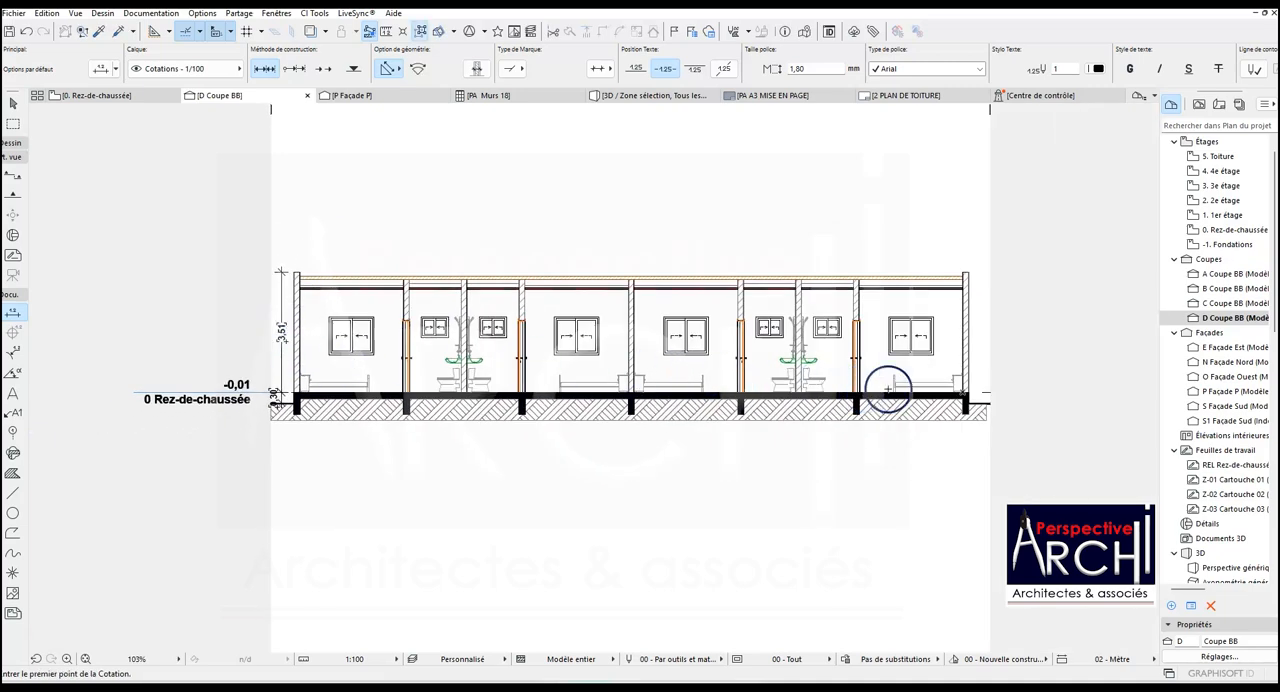
- Add a matching exterior height chain outside the right end wall, from the ground through the floor level to the wall top
scroll(996, 400, up, 3)
click(937, 405)
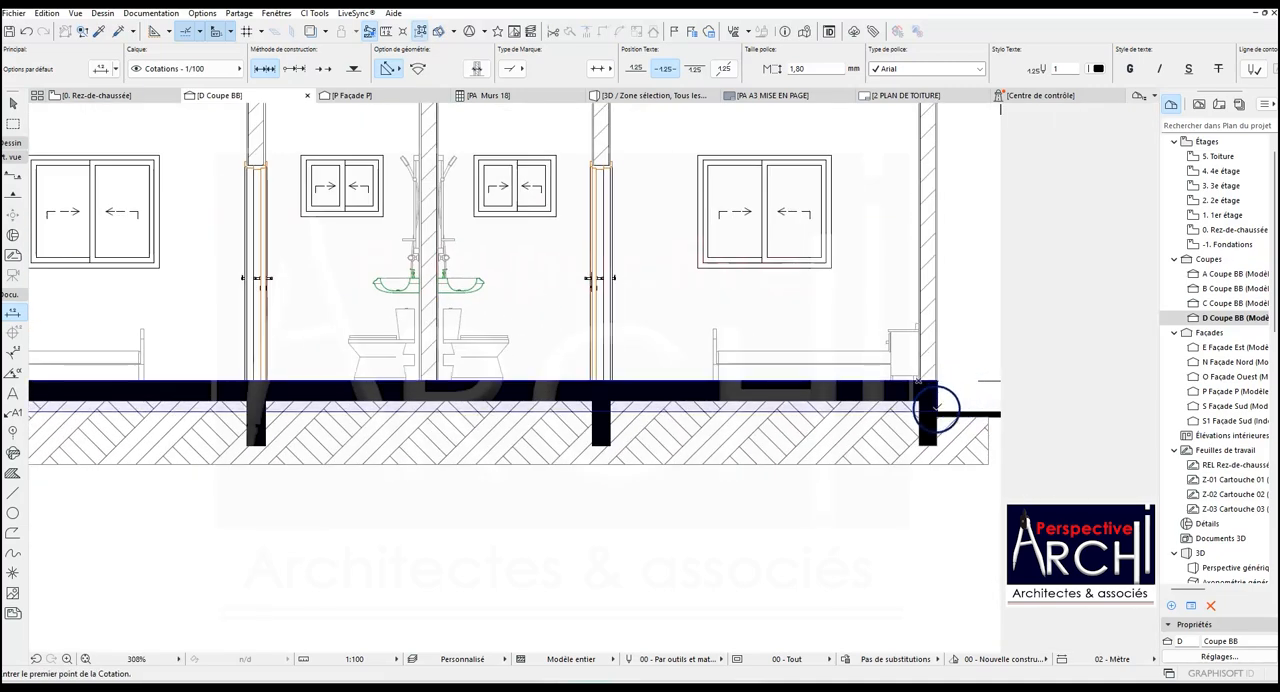
scroll(734, 420, down, 3)
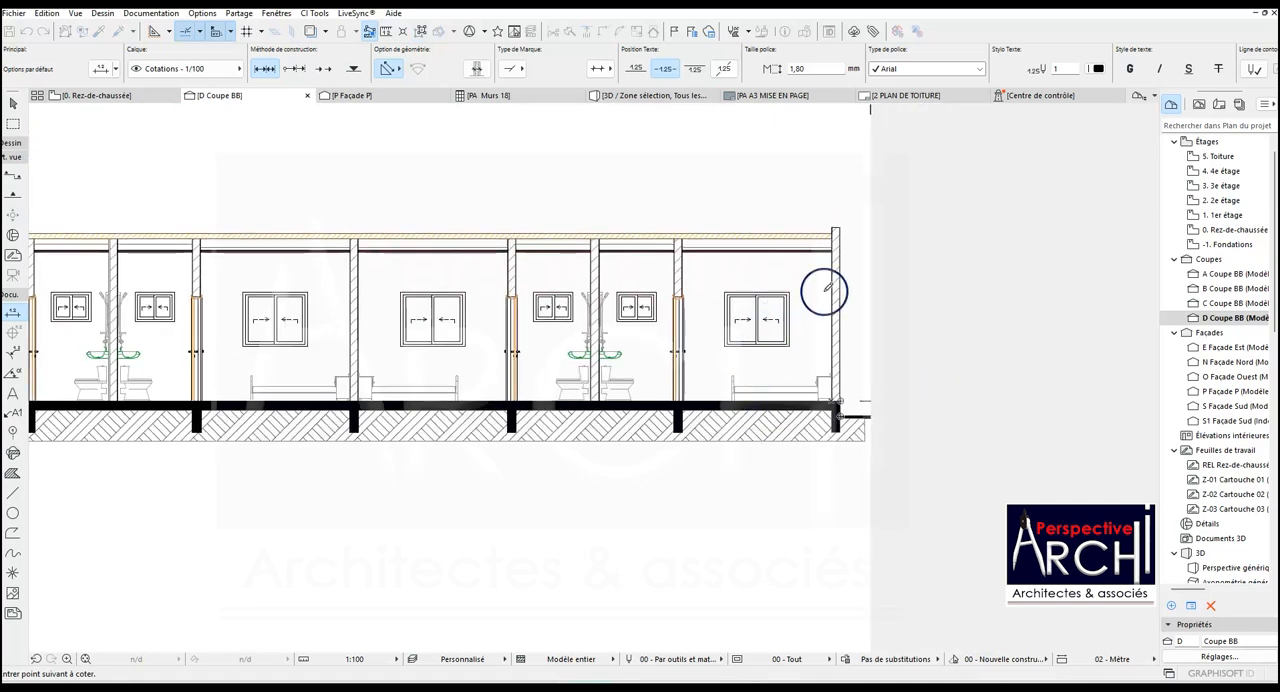
click(838, 228)
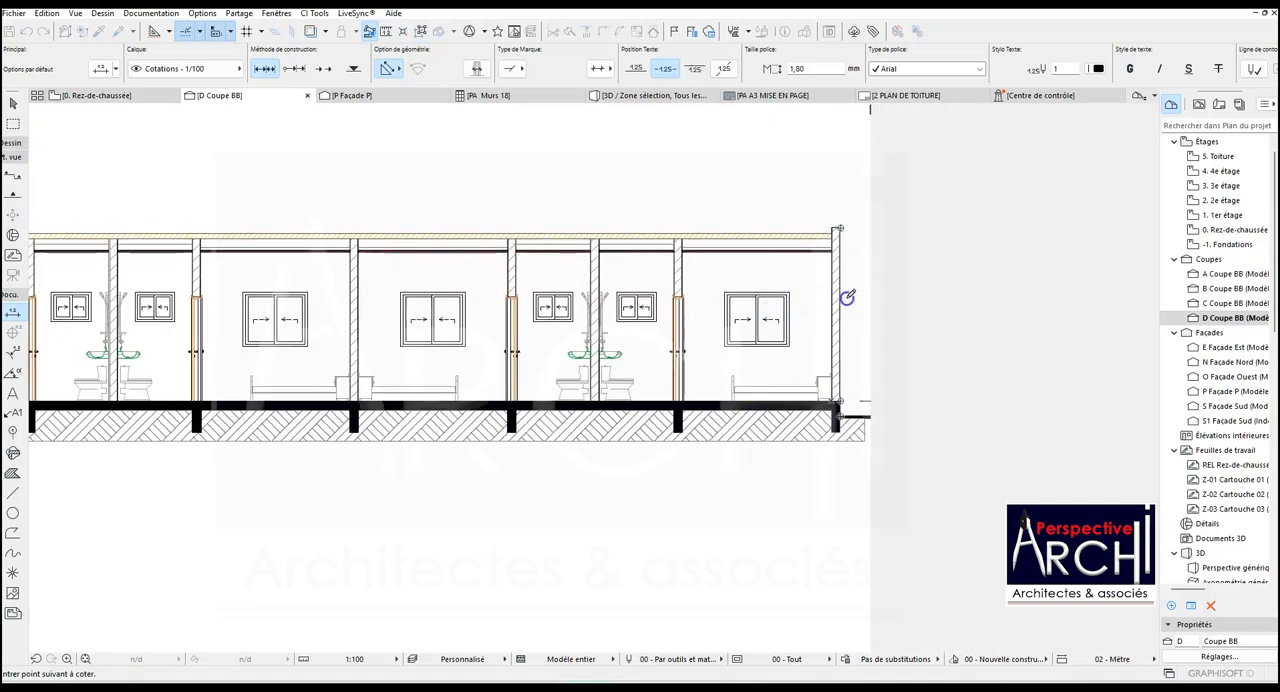
click(859, 312)
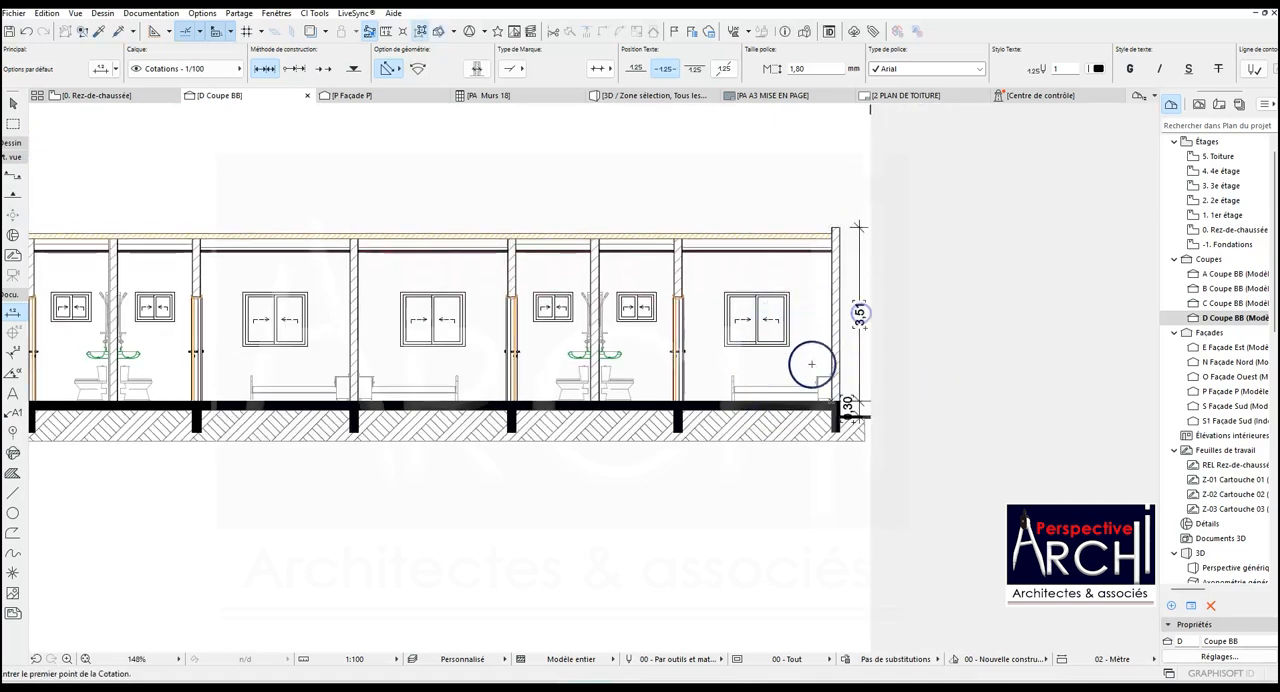
- Add a height dimension chain in the last bay from the floor through the window sill, window head and ceiling slab to the roof underside
scroll(805, 402, up, 2)
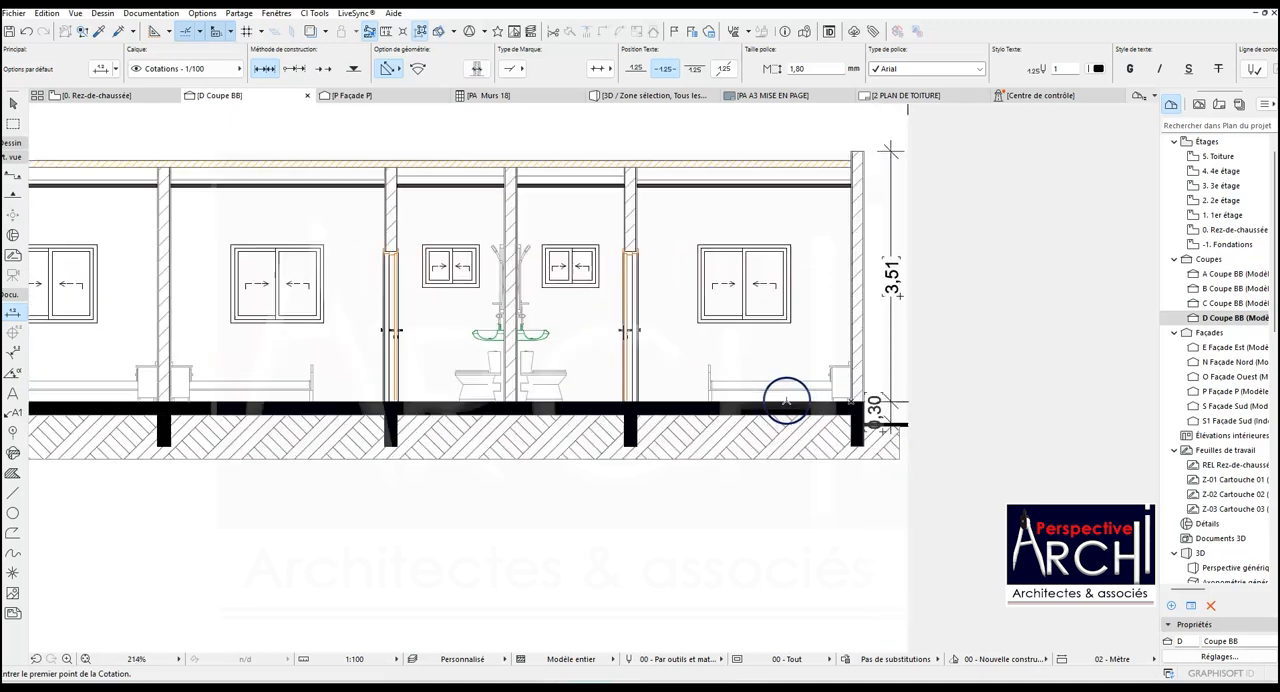
click(786, 399)
click(790, 322)
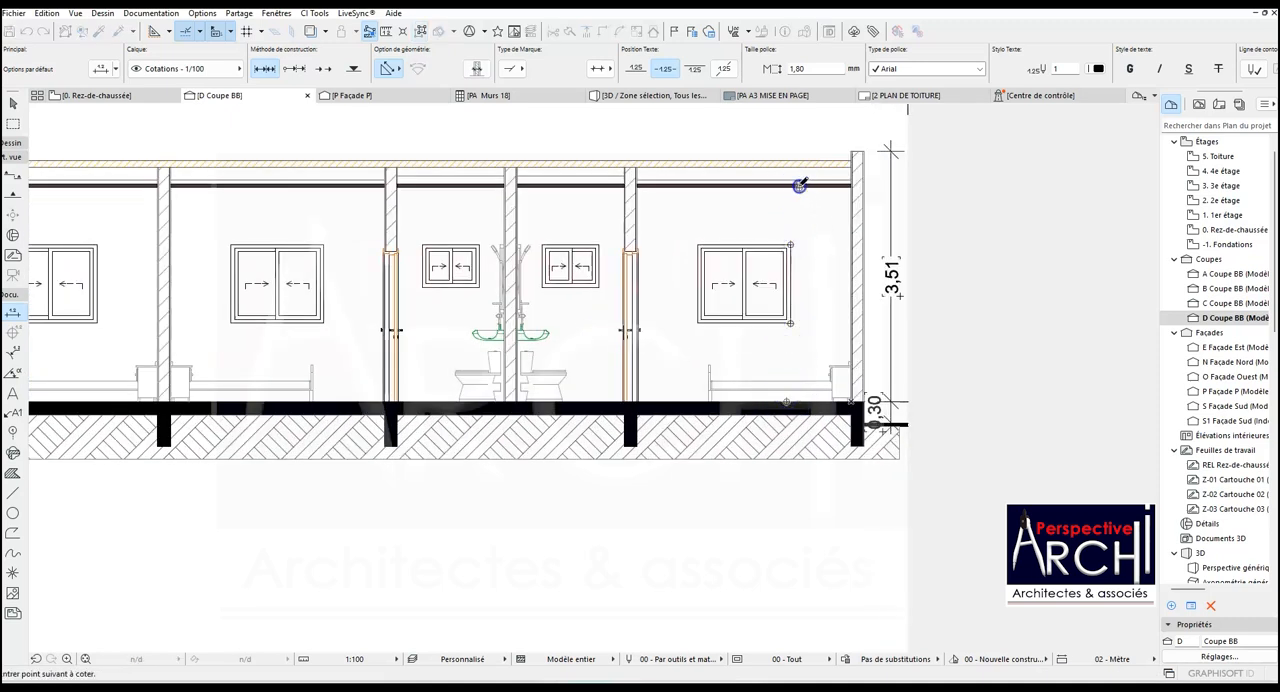
click(800, 240)
click(820, 295)
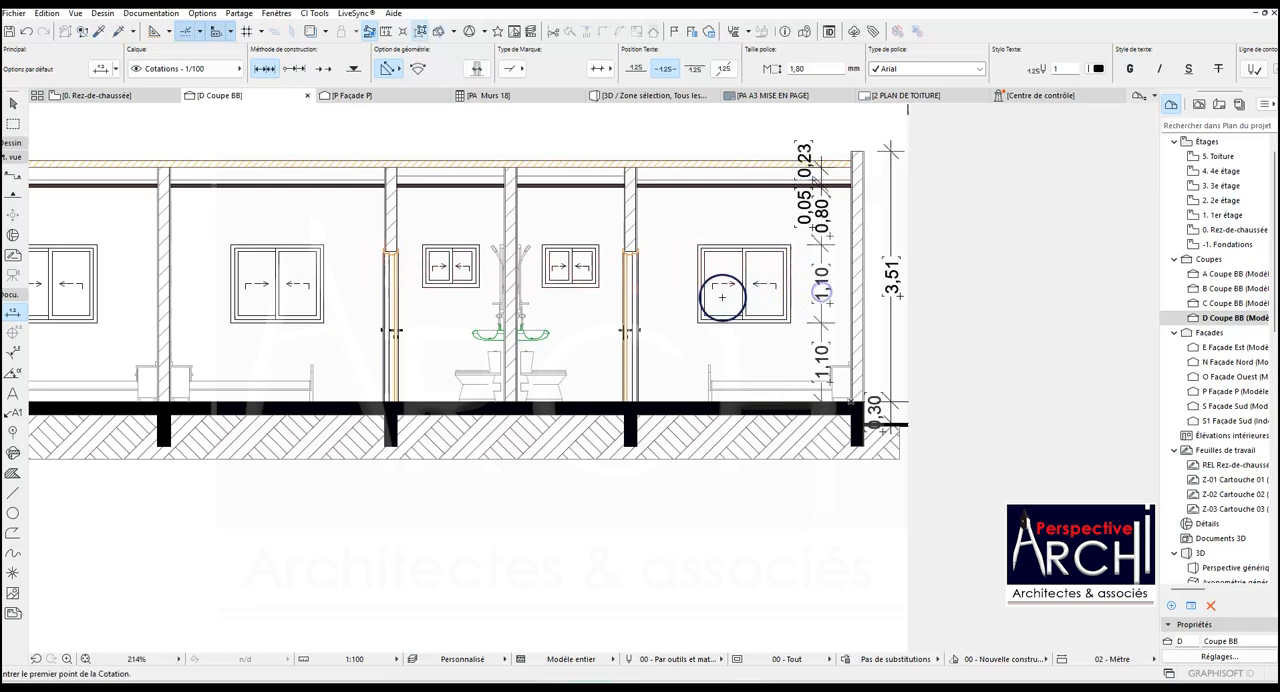
- Dimension the seventh bay's heights from the floor through the small bathroom window's sill and head and the ceiling slab to the roof
click(585, 402)
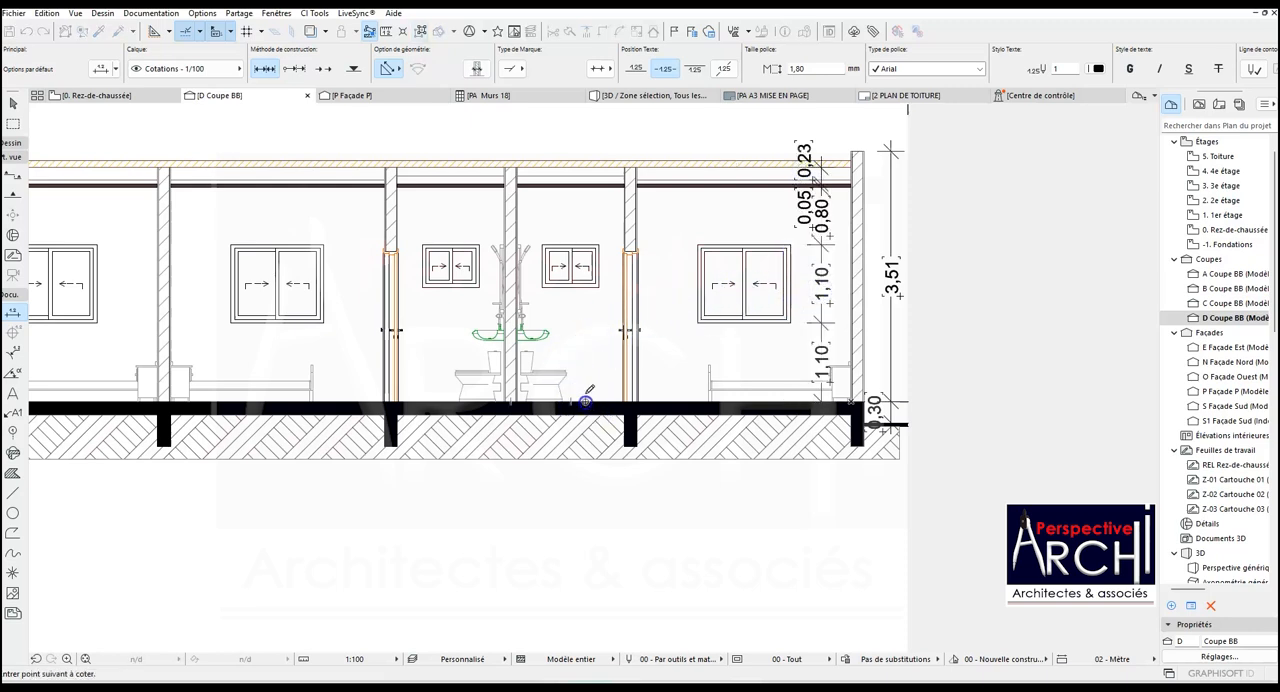
click(598, 286)
double_click(607, 167)
click(609, 273)
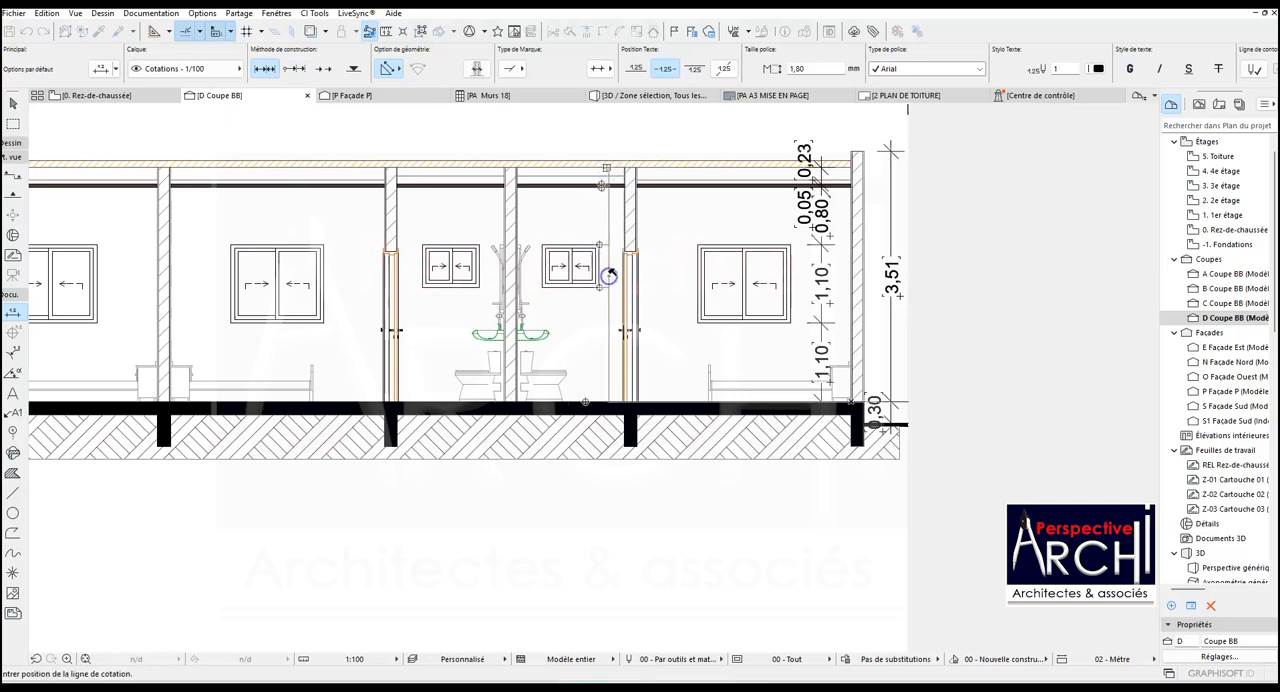
scroll(600, 282, down, 2)
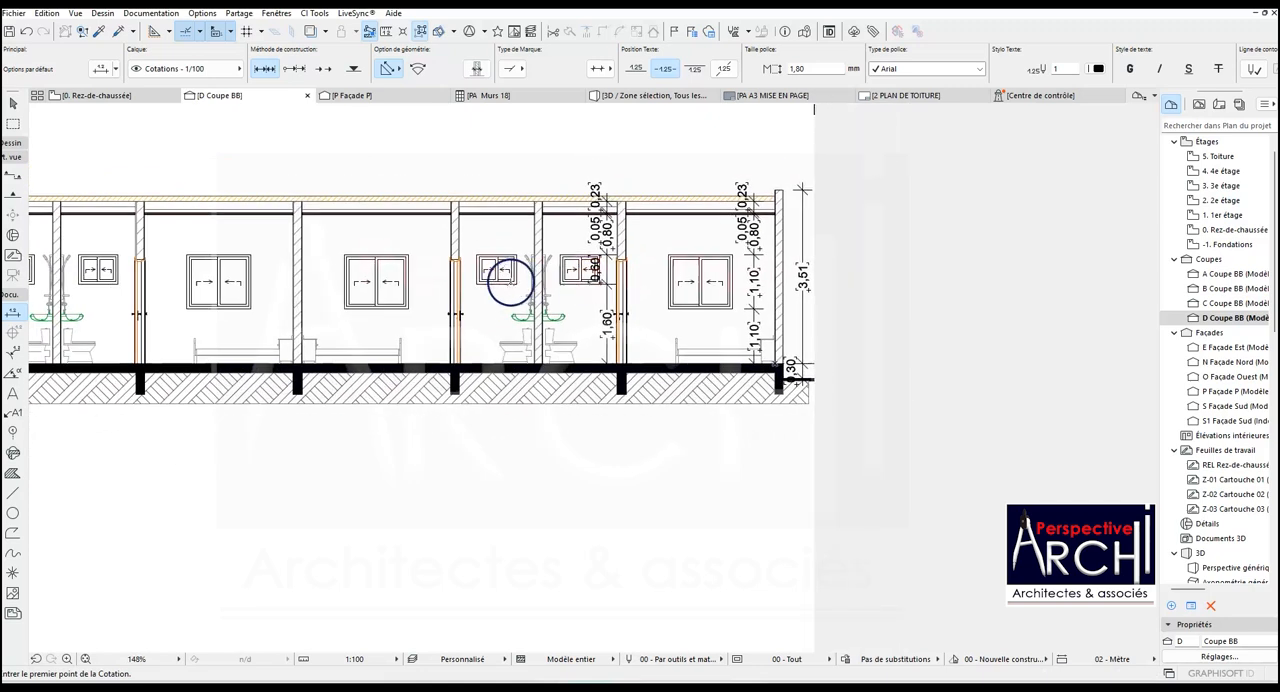
- Add a height dimension chain in the fifth bay from the floor through the ceiling slab's faces to the roof underside
scroll(402, 330, up, 2)
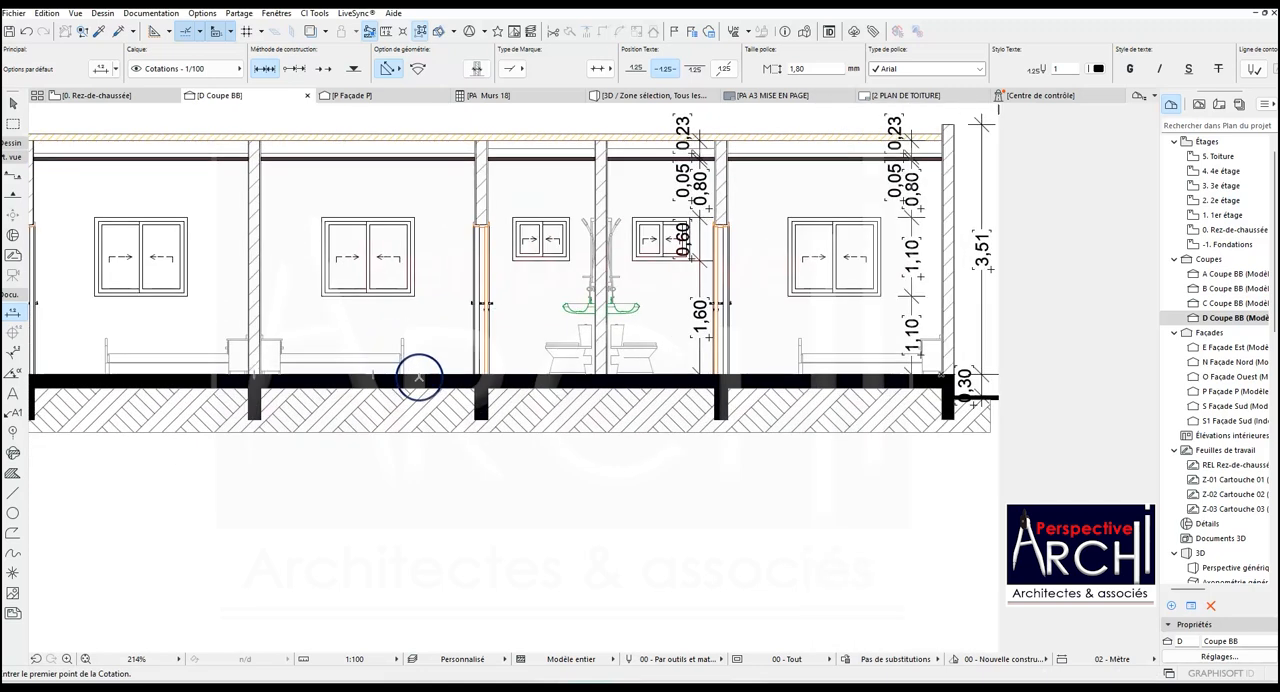
click(419, 376)
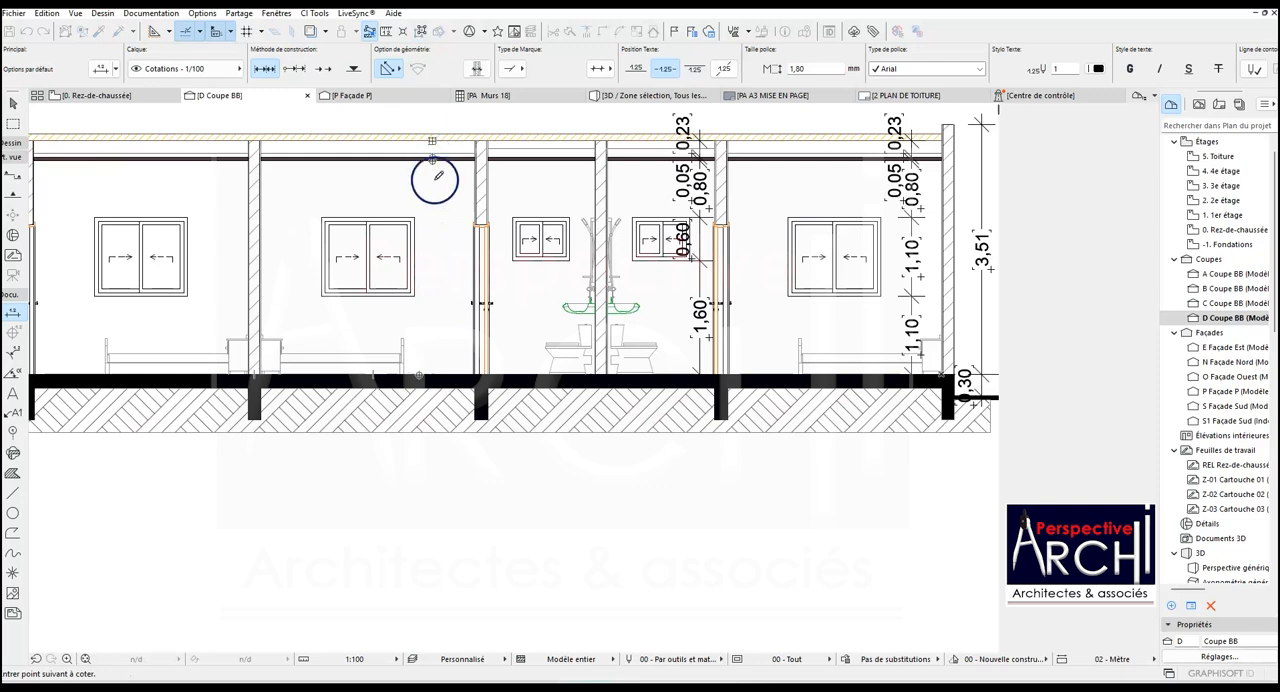
double_click(435, 212)
click(447, 219)
scroll(447, 220, down, 3)
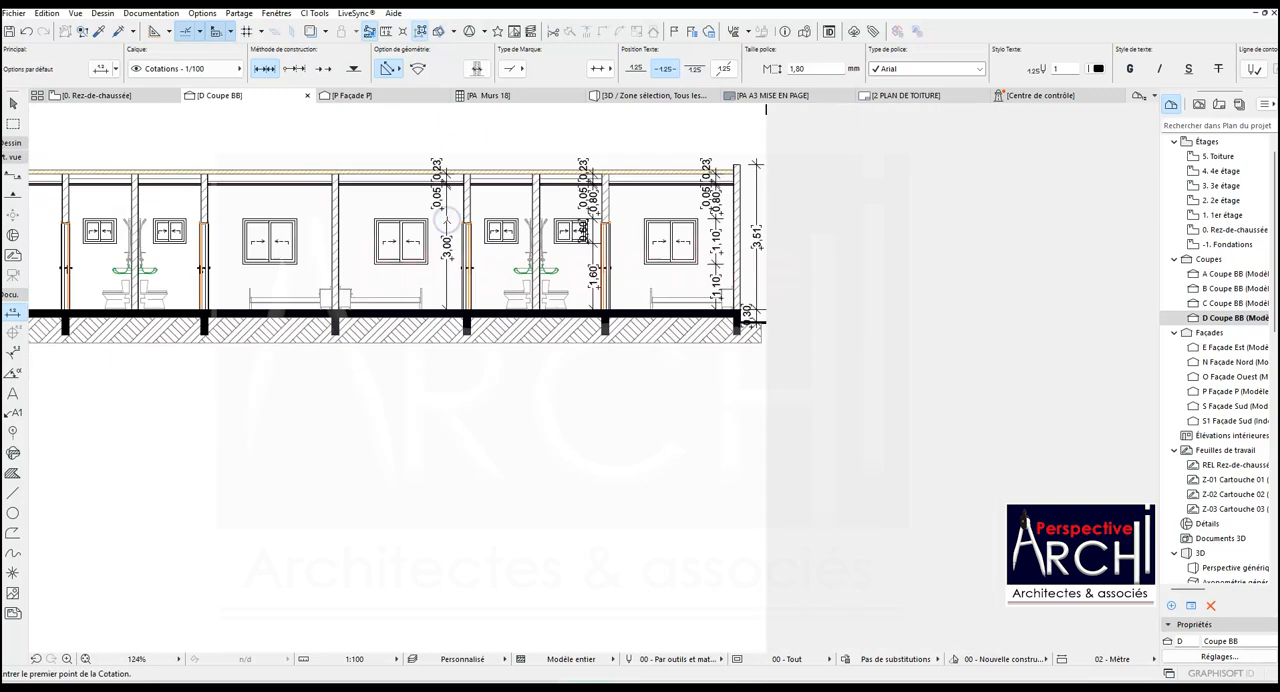
- Dimension the heights from the floor through the door head to the roof underside, placing the line at the start of the fourth bay
scroll(189, 289, up, 3)
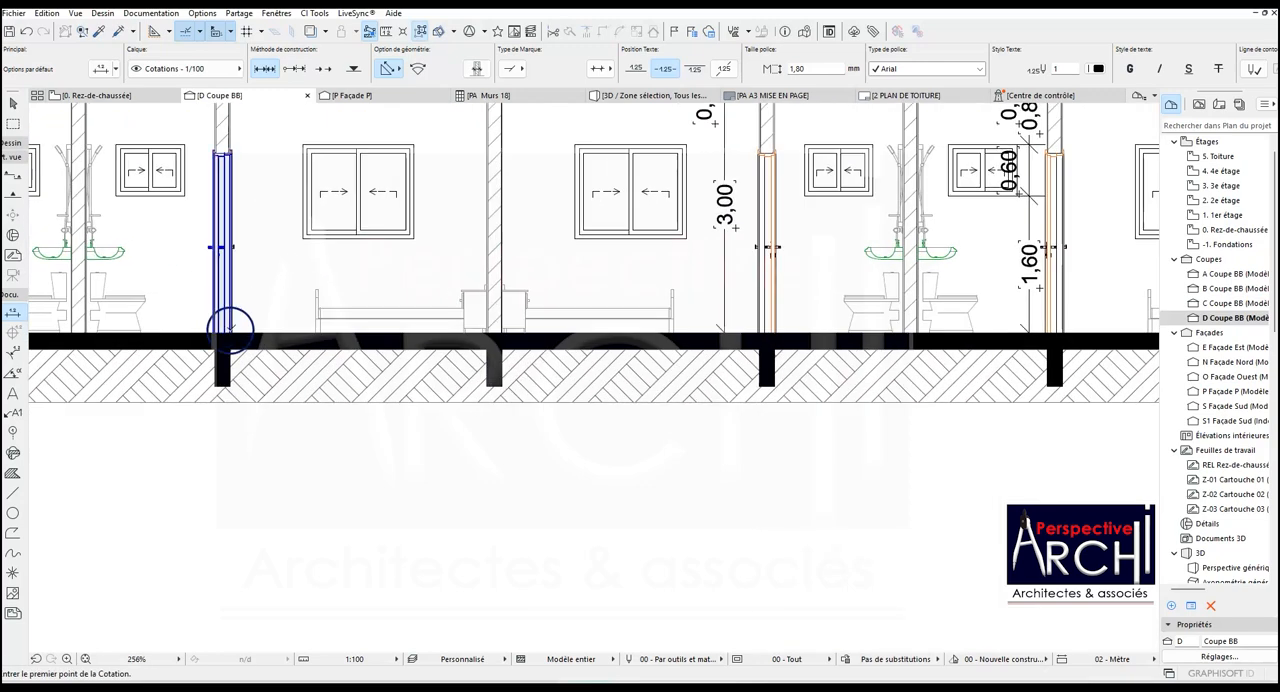
click(229, 331)
scroll(229, 328, down, 3)
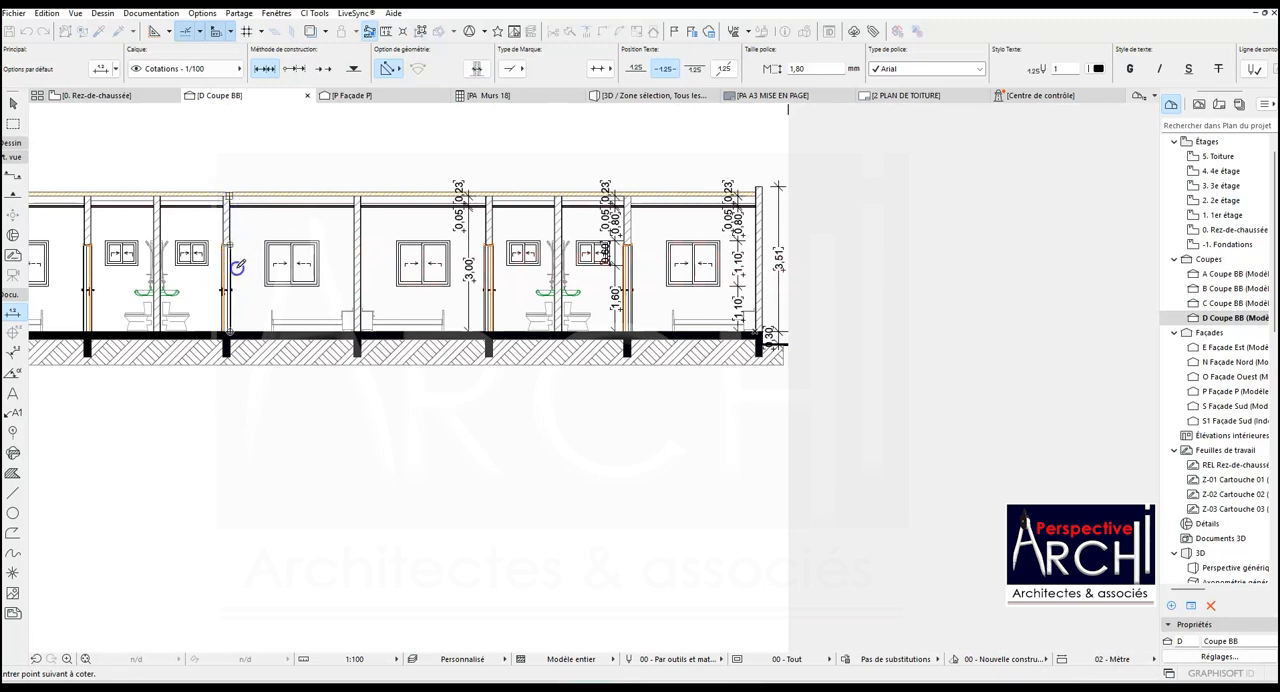
click(255, 274)
scroll(262, 262, down, 3)
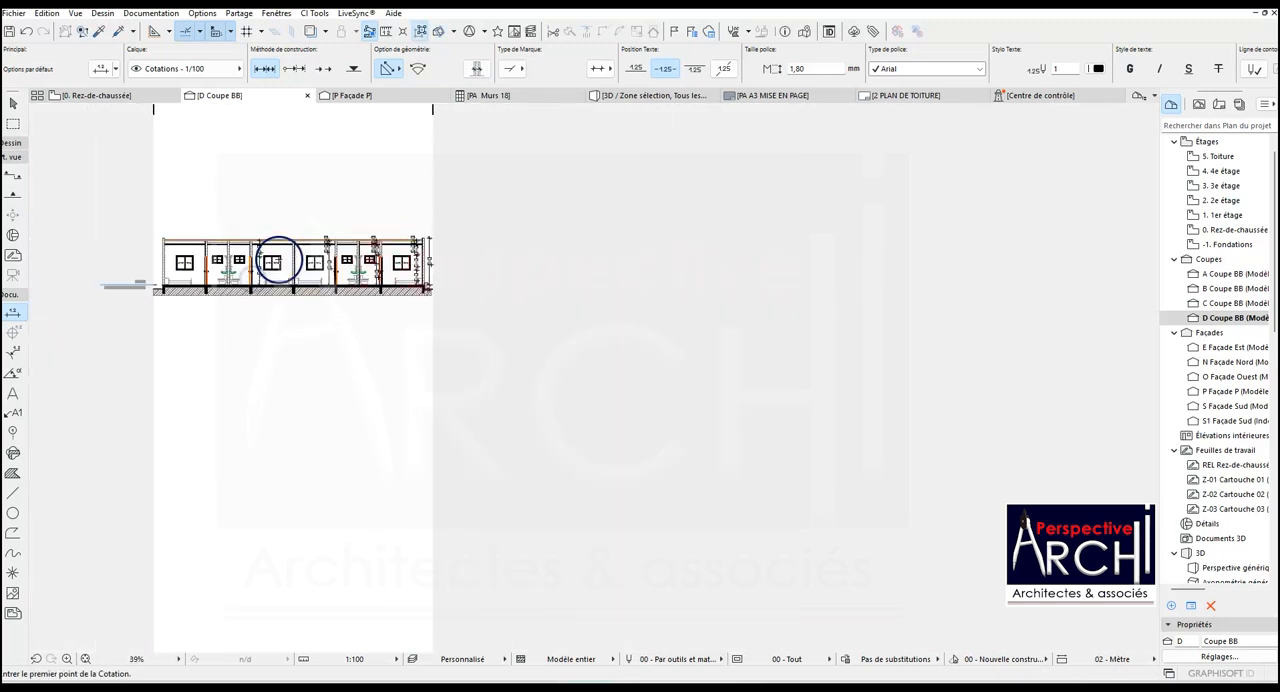
- Add a height dimension chain in the first bay from the floor through the window sill and head to the ceiling slab's faces
scroll(200, 268, up, 3)
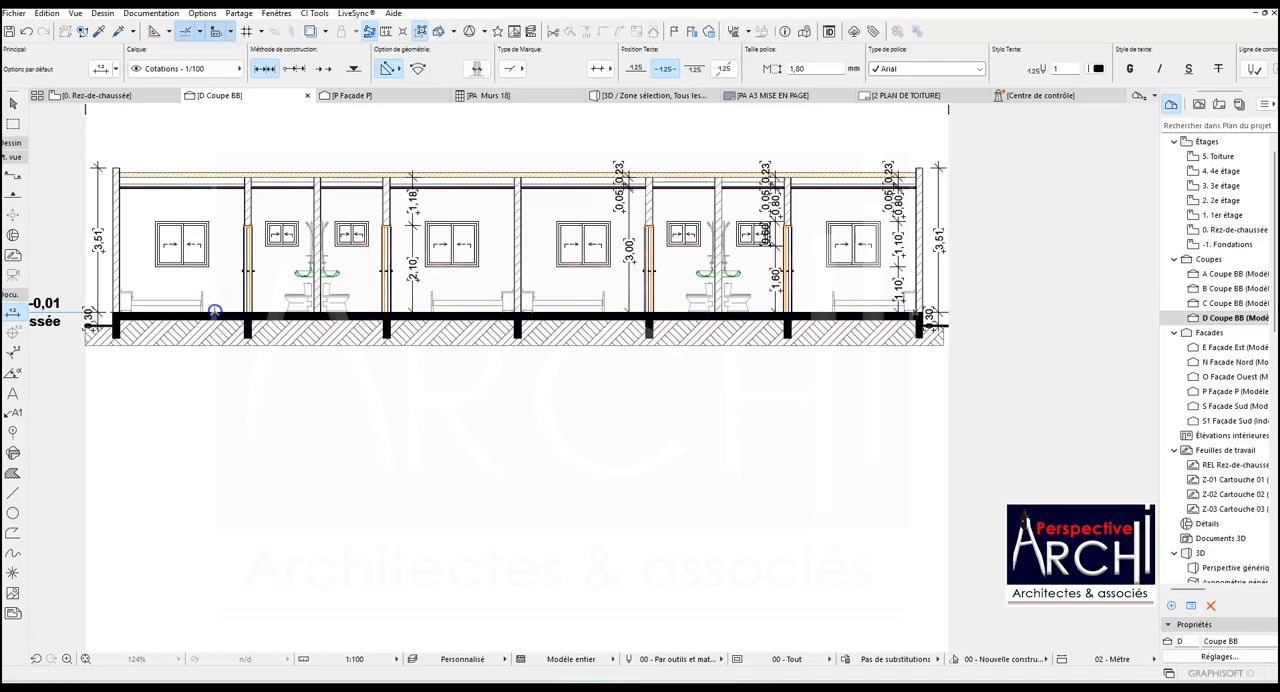
click(208, 266)
click(209, 222)
click(226, 232)
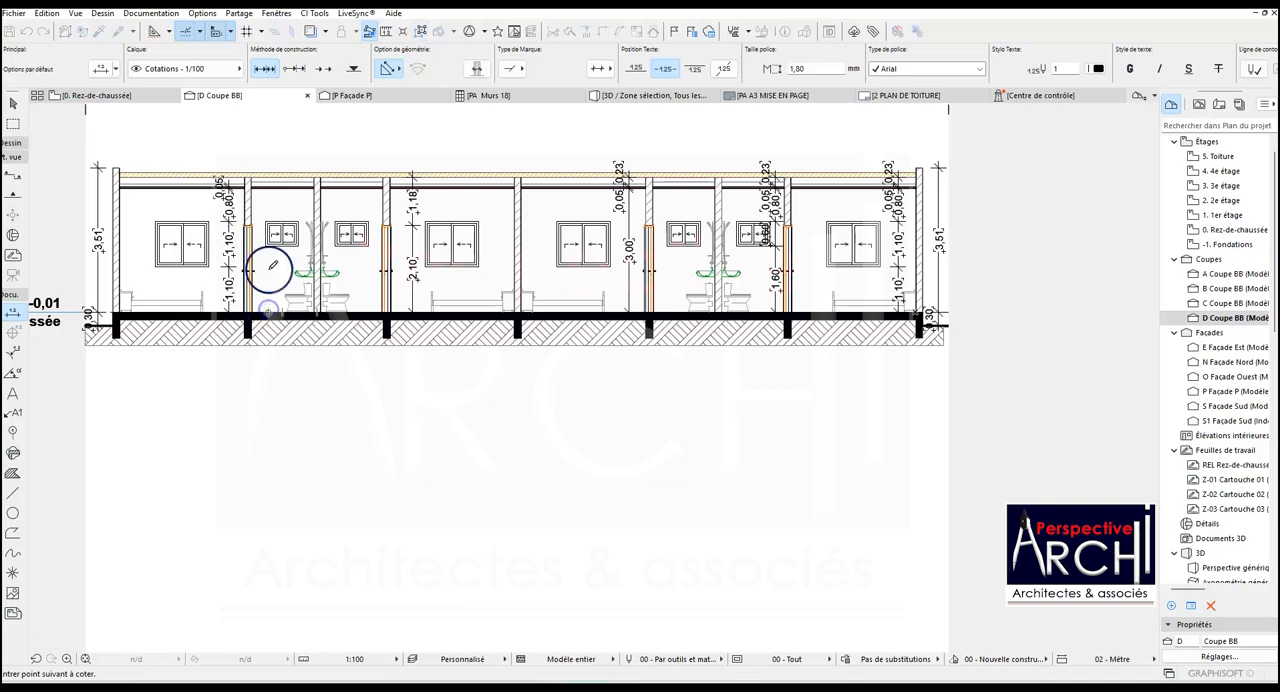
- Dimension the second bay's heights from the floor through the small bathroom window's sill and head to the ceiling slab's faces
scroll(266, 271, up, 4)
click(265, 235)
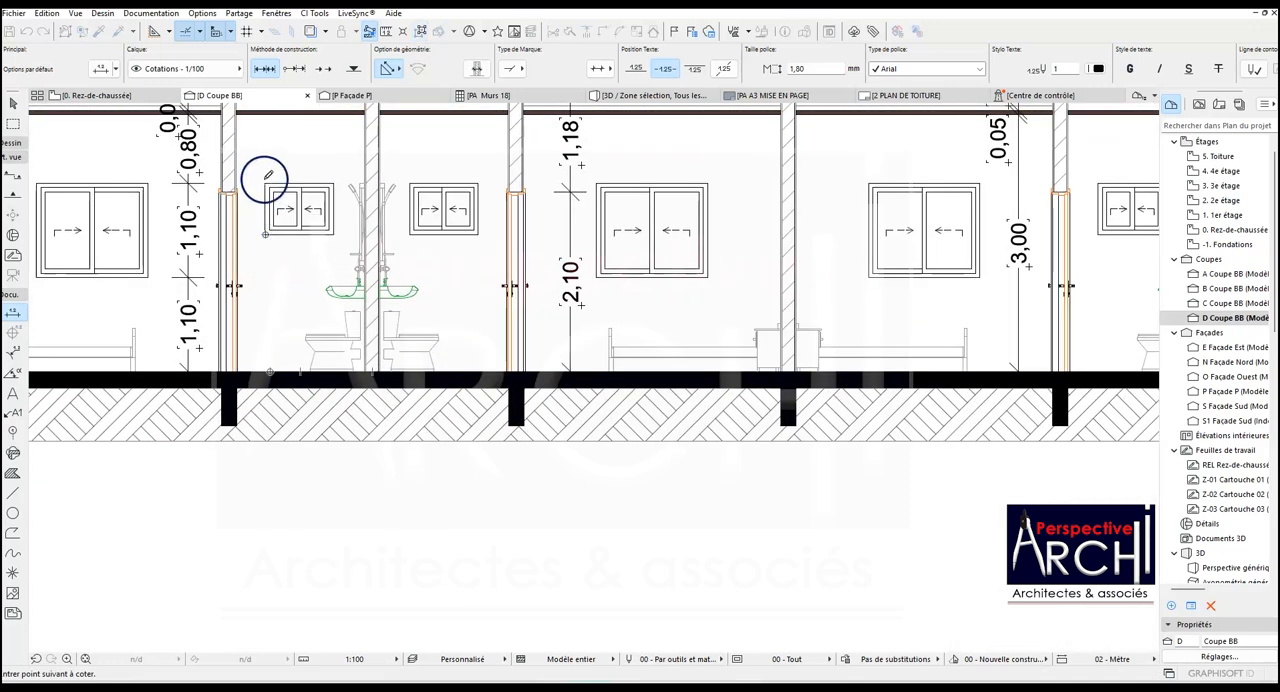
click(265, 184)
scroll(283, 203, down, 3)
scroll(254, 211, up, 4)
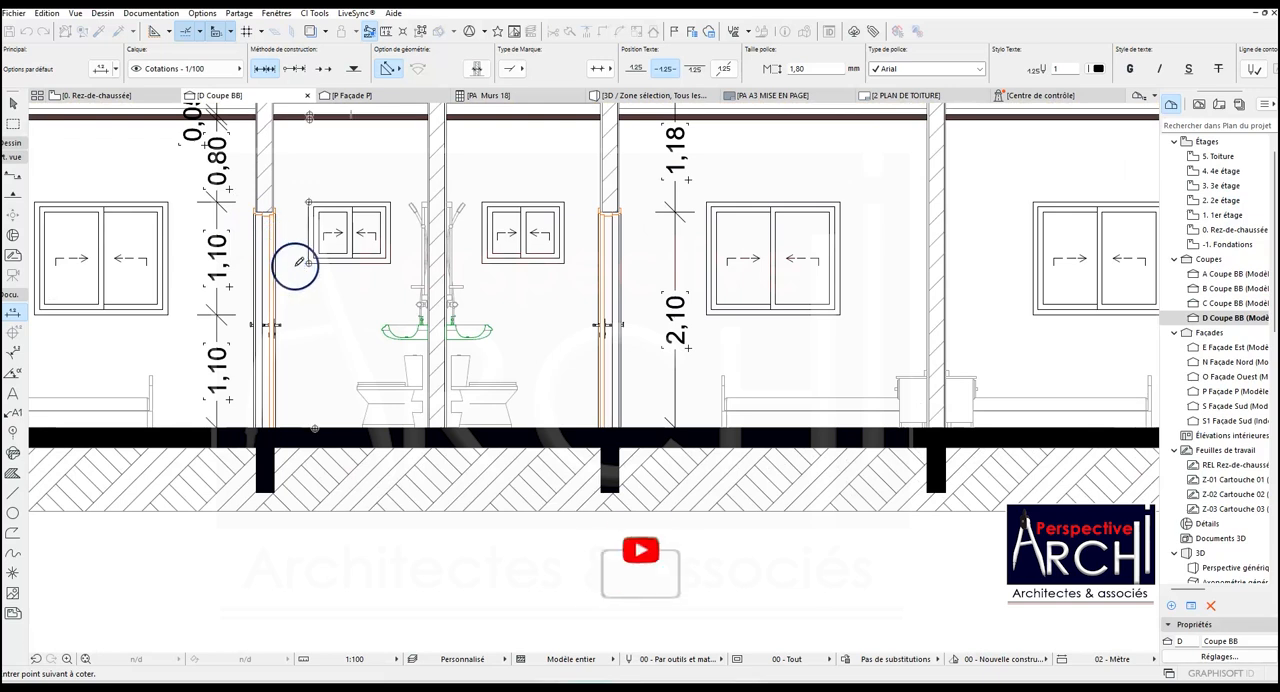
double_click(295, 266)
click(294, 266)
scroll(289, 278, down, 2)
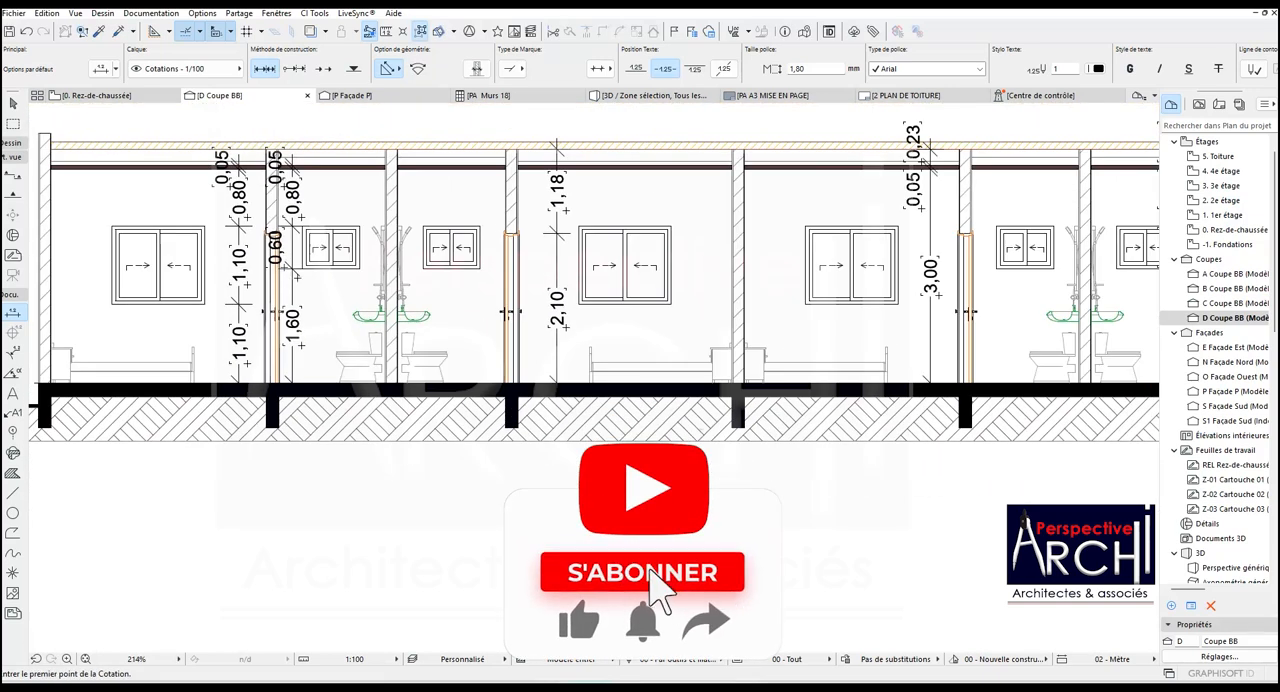
- Move the second bay's height dimension chain into the third bay, between the partition wall and the small bathroom window
shift+click(294, 282)
click(294, 281)
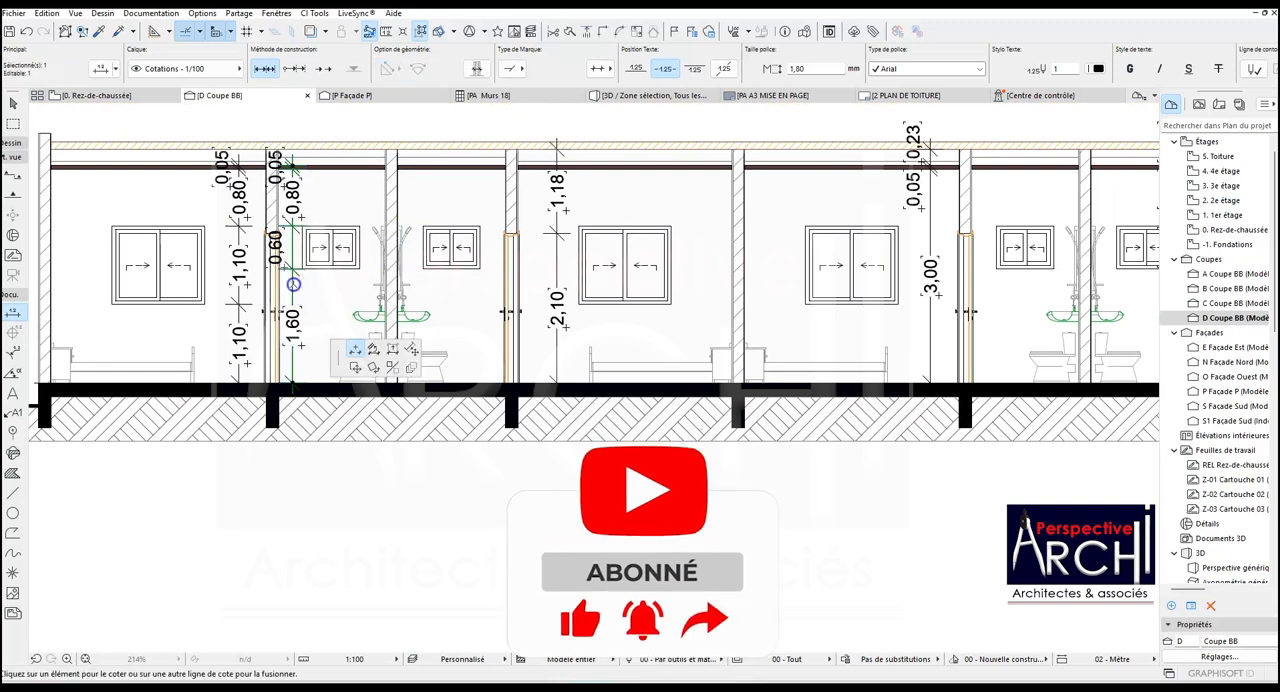
click(705, 453)
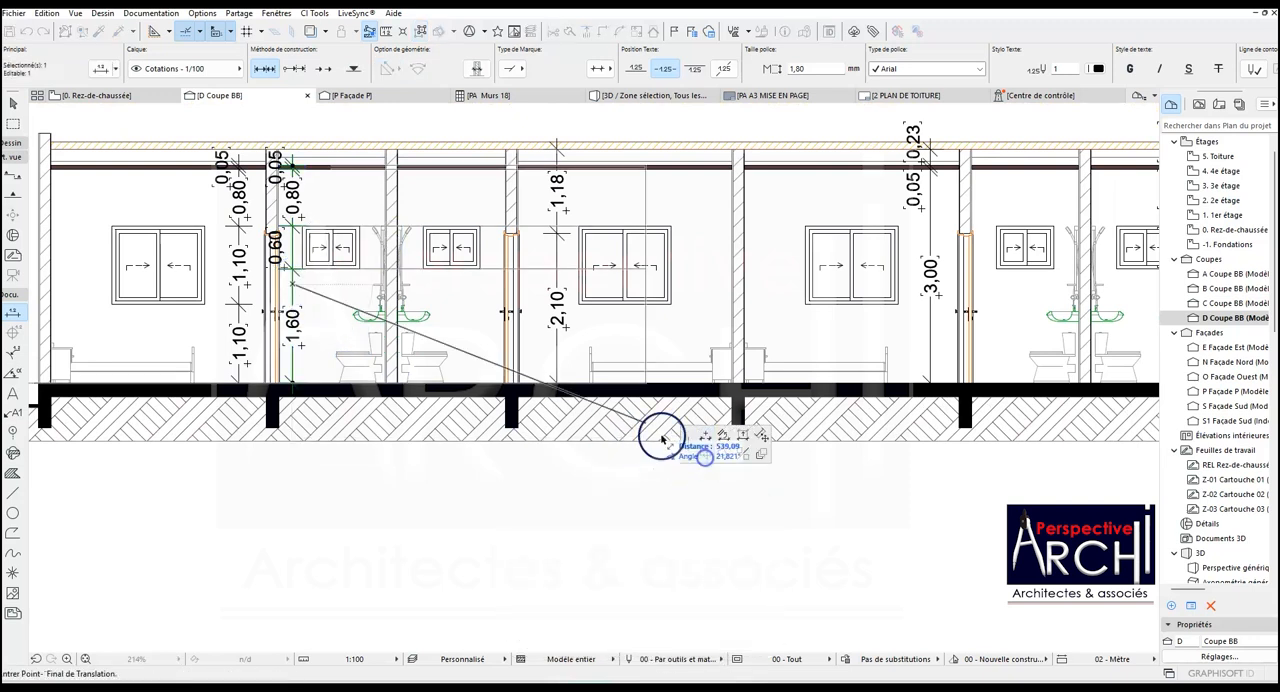
click(418, 280)
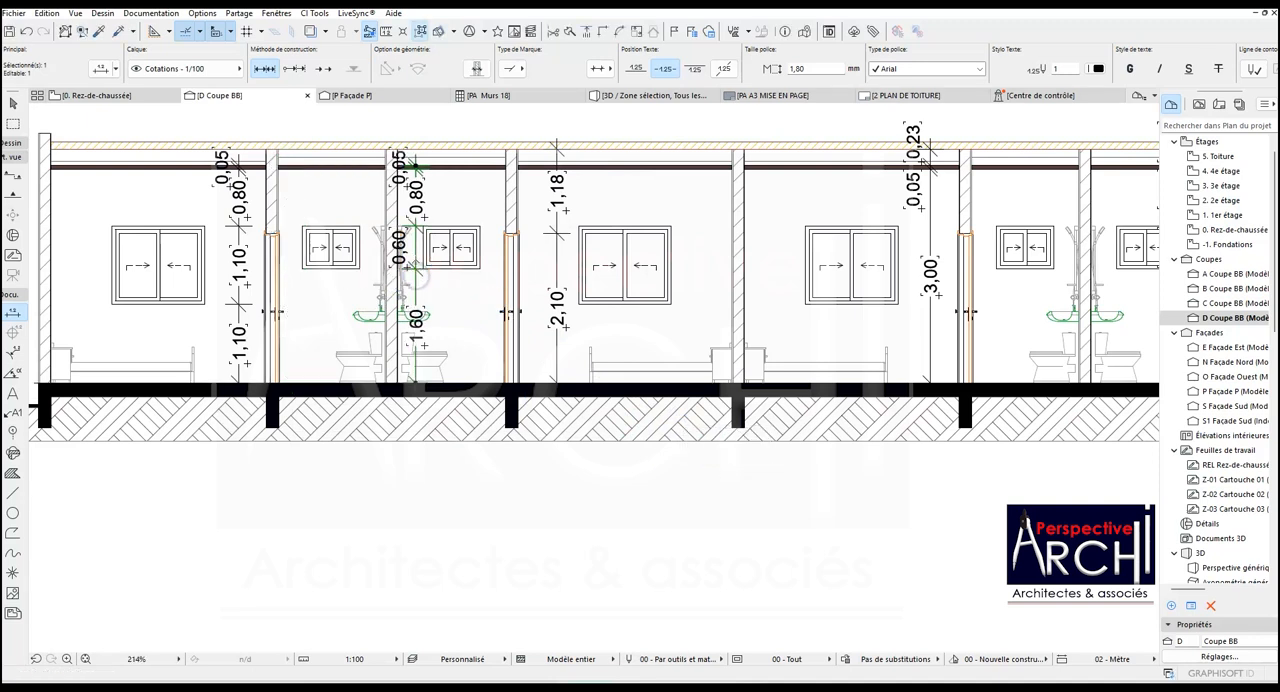
scroll(418, 278, up, 2)
click(415, 259)
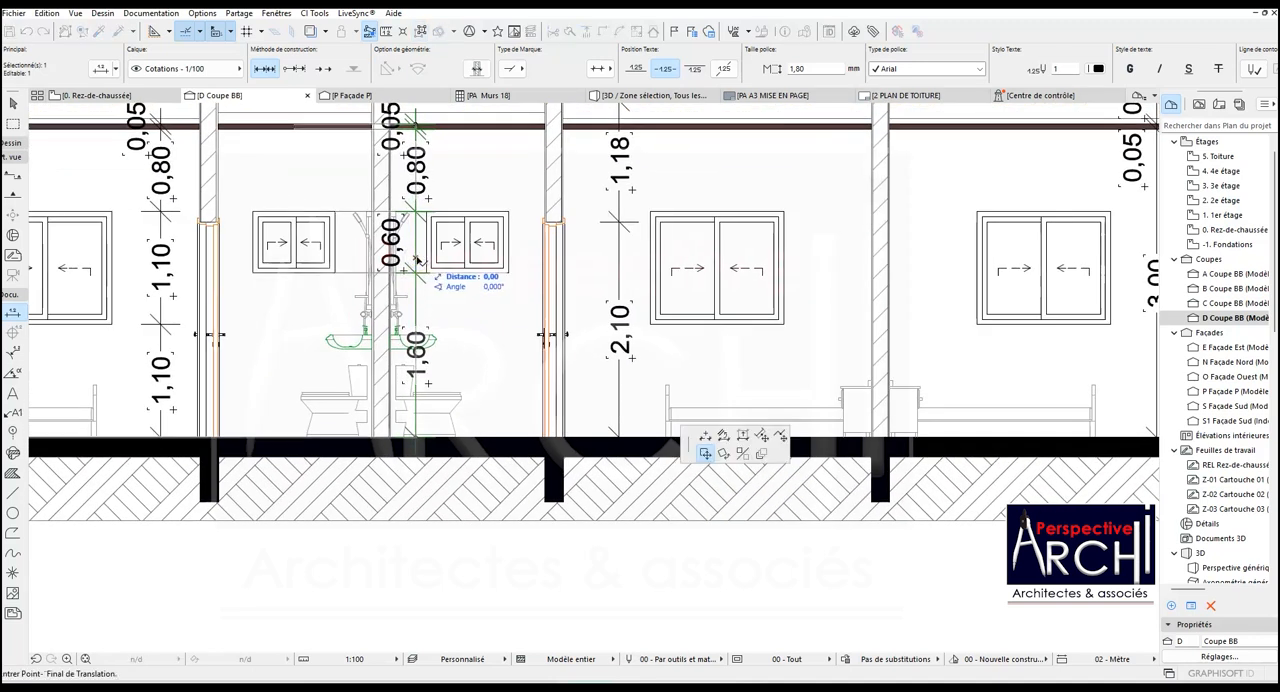
key(Escape)
key(Escape)
scroll(474, 282, down, 3)
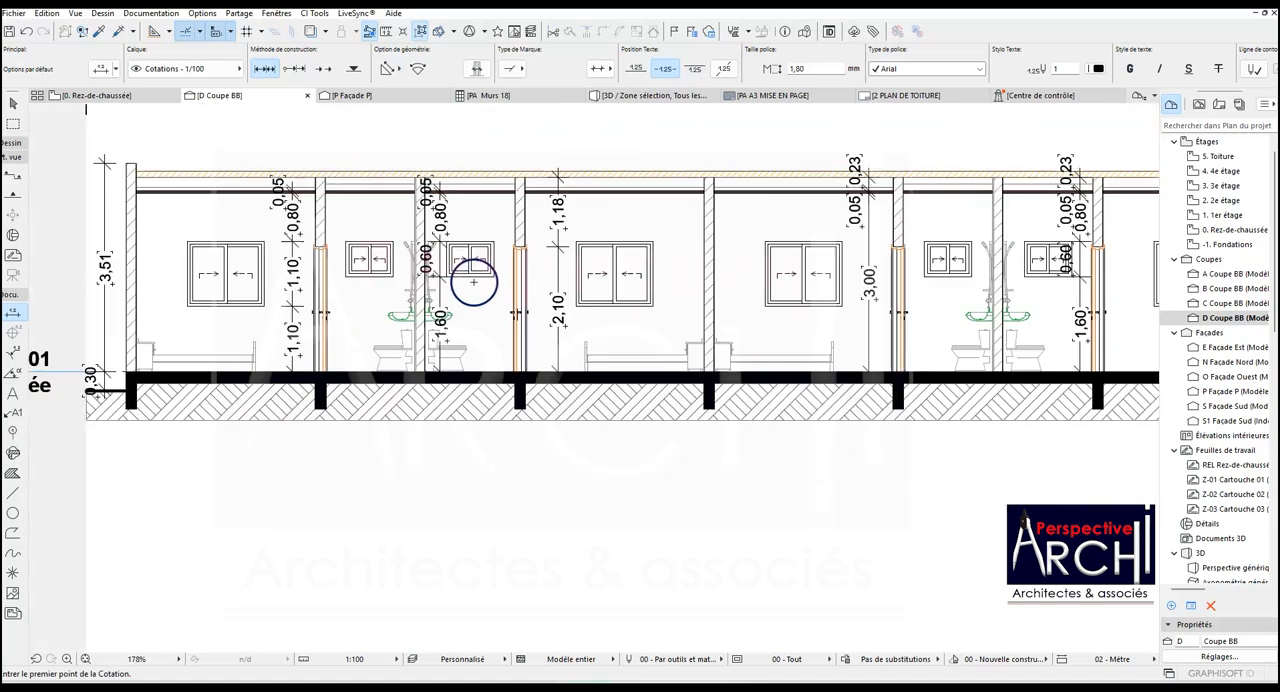
scroll(456, 278, down, 3)
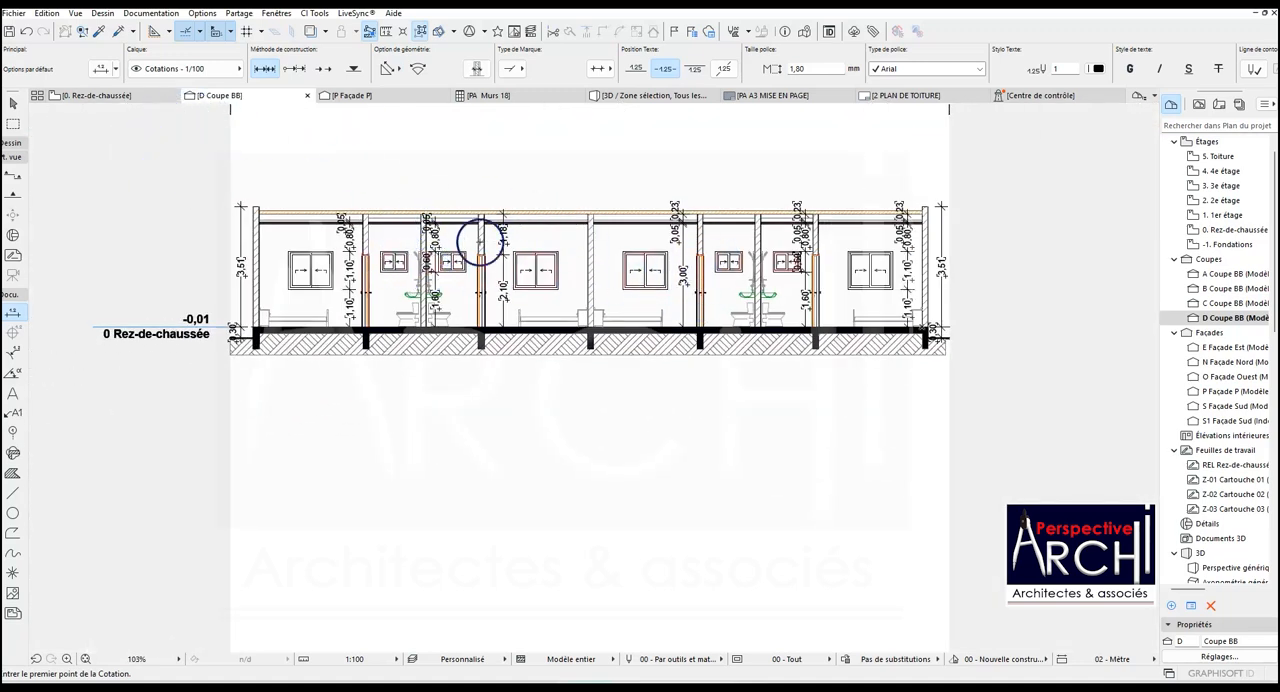
scroll(491, 229, up, 2)
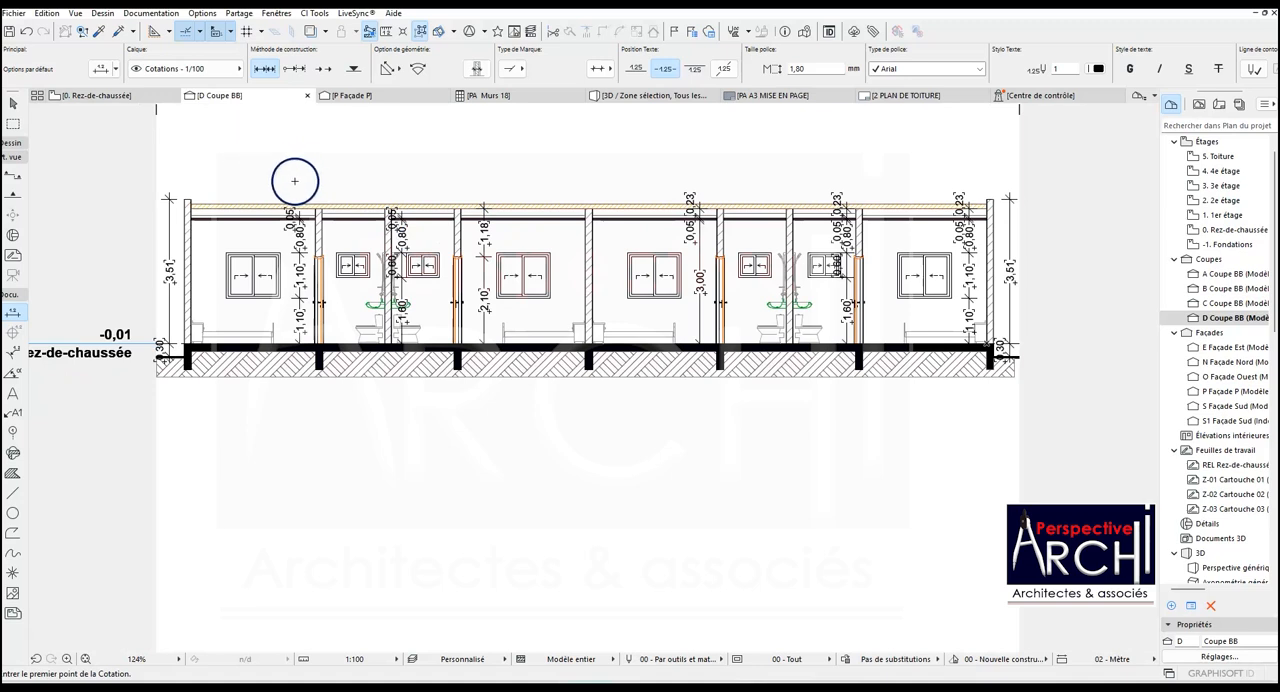
- Return to the ground floor plan and open facade P from its elevation marker with the current view settings
click(112, 95)
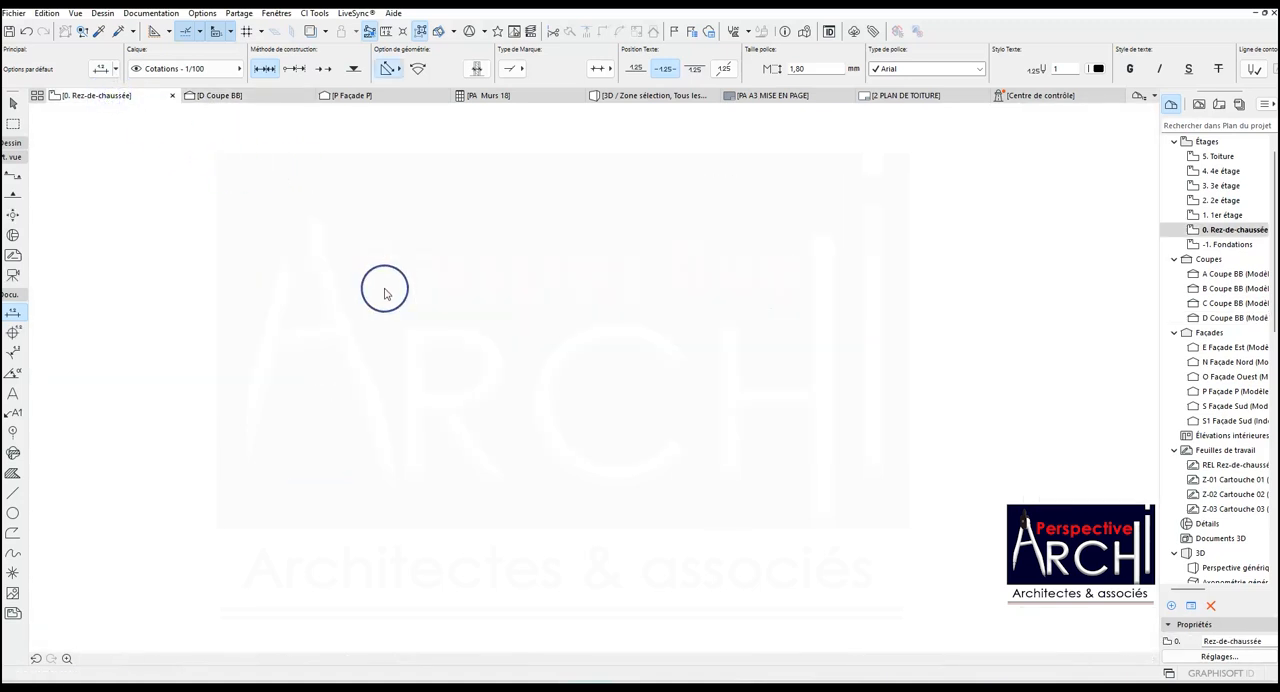
click(385, 293)
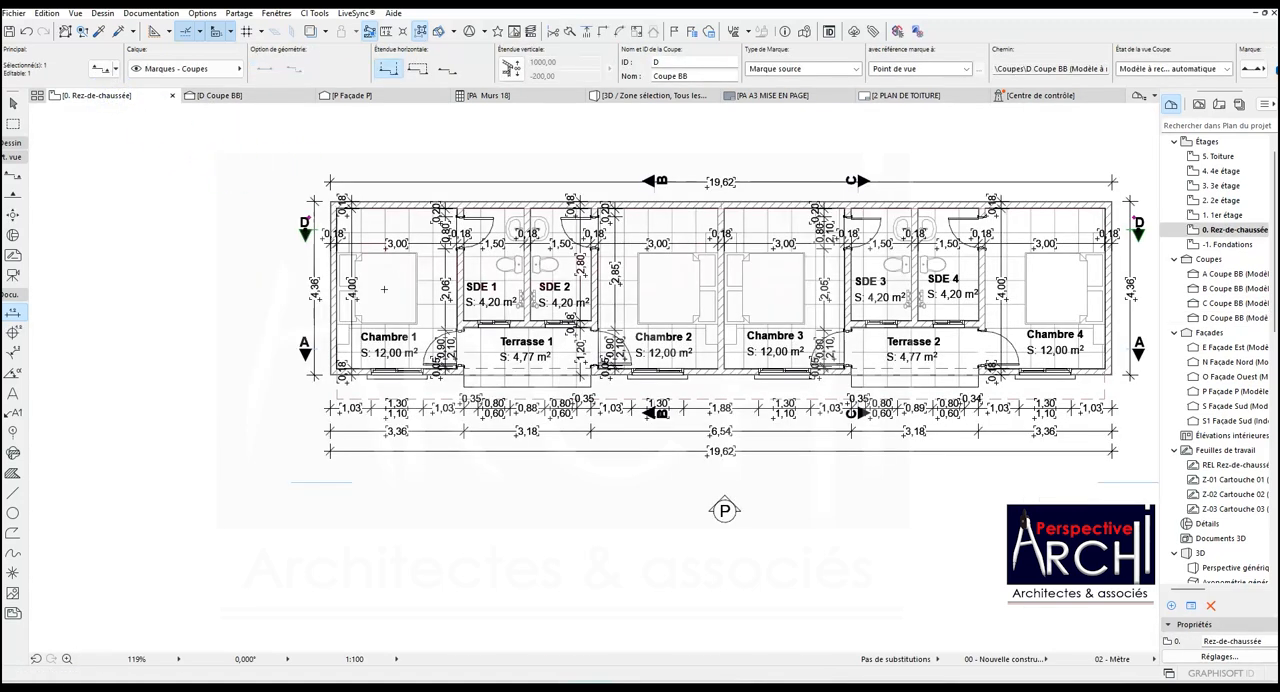
scroll(384, 289, down, 3)
click(519, 298)
key(Escape)
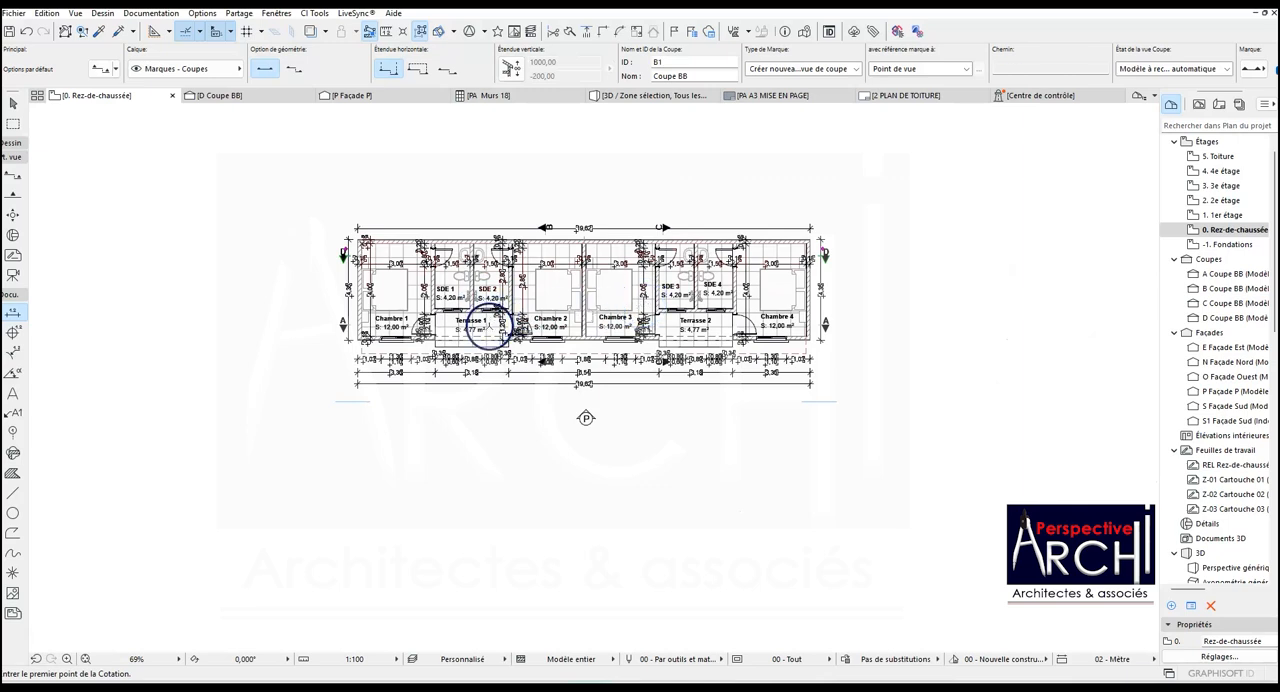
click(587, 416)
right_click(587, 416)
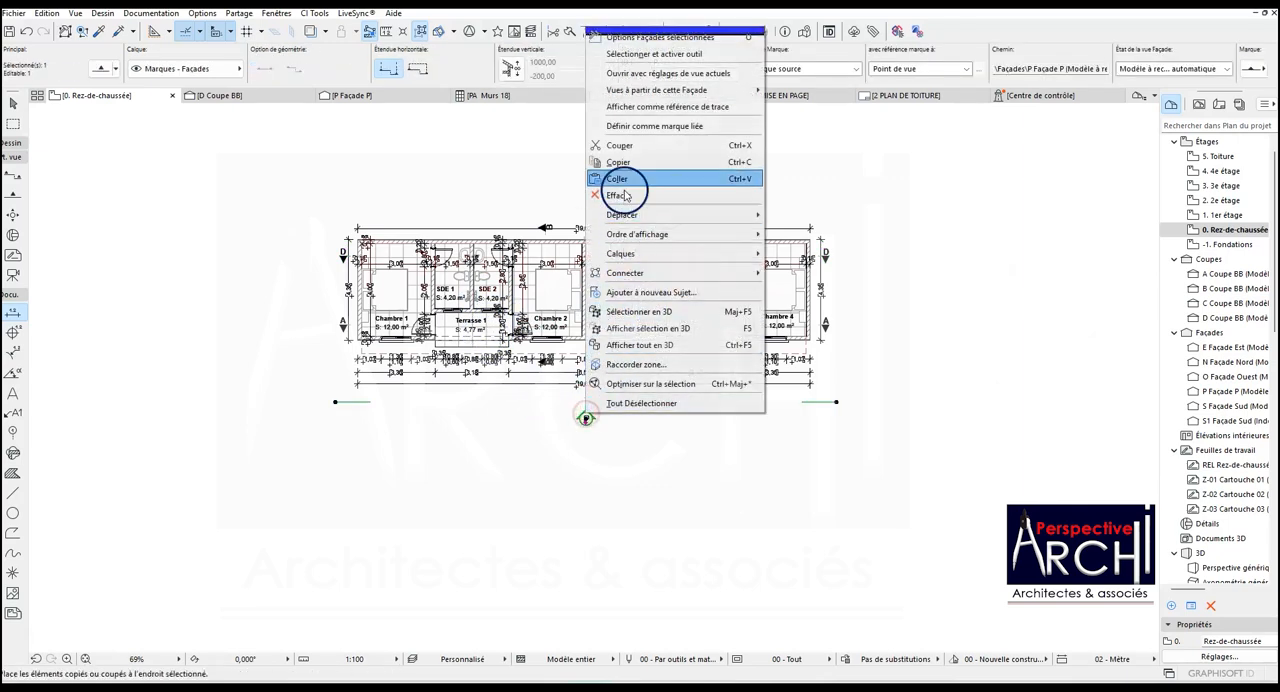
click(640, 73)
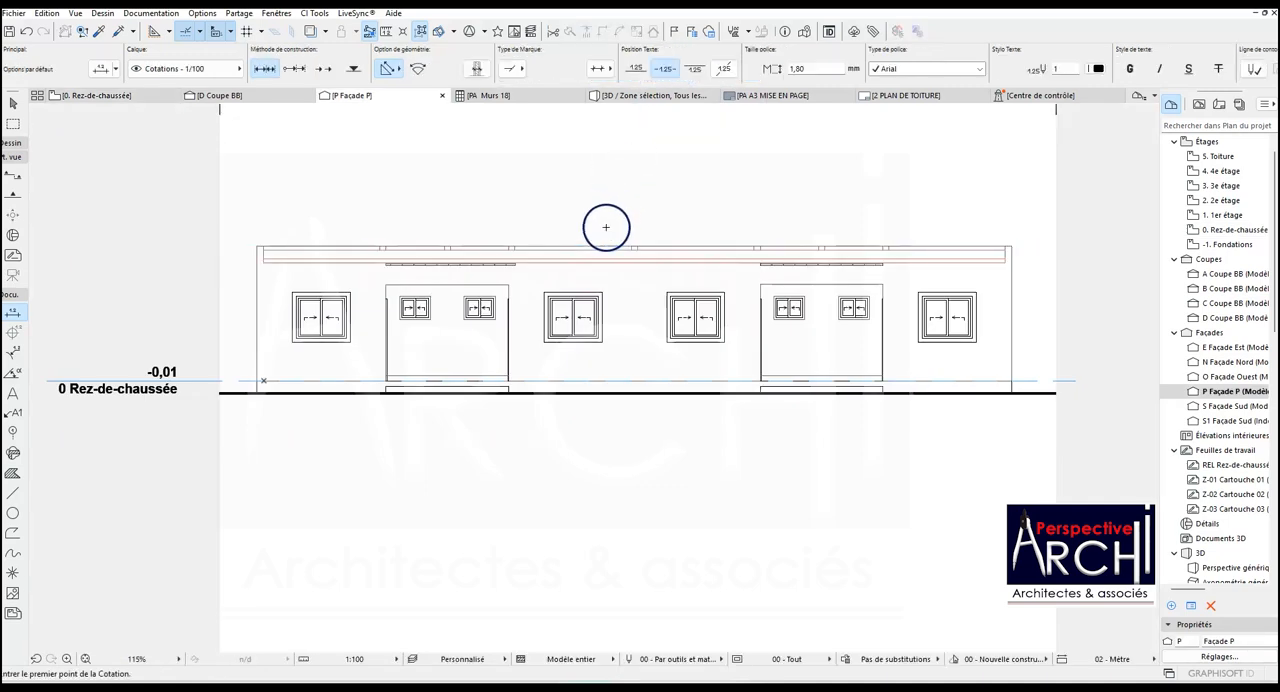
scroll(472, 261, down, 2)
scroll(744, 262, up, 3)
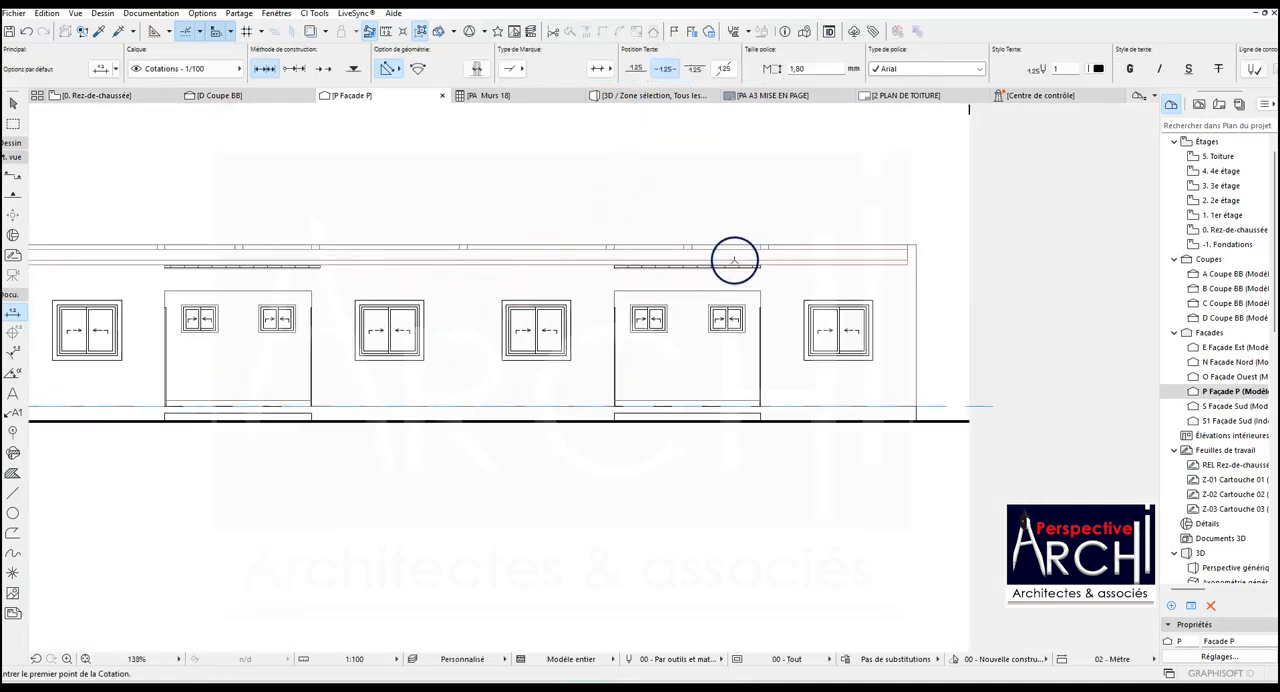
scroll(680, 252, down, 1)
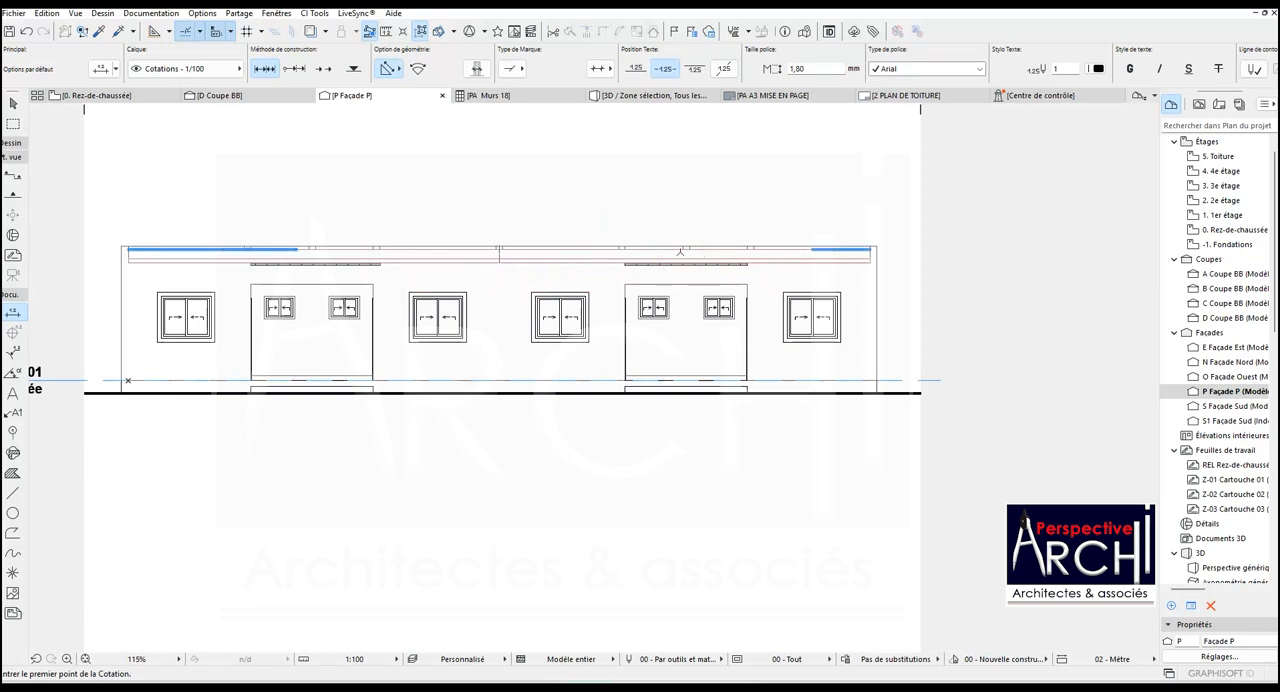
key(ctrl+v)
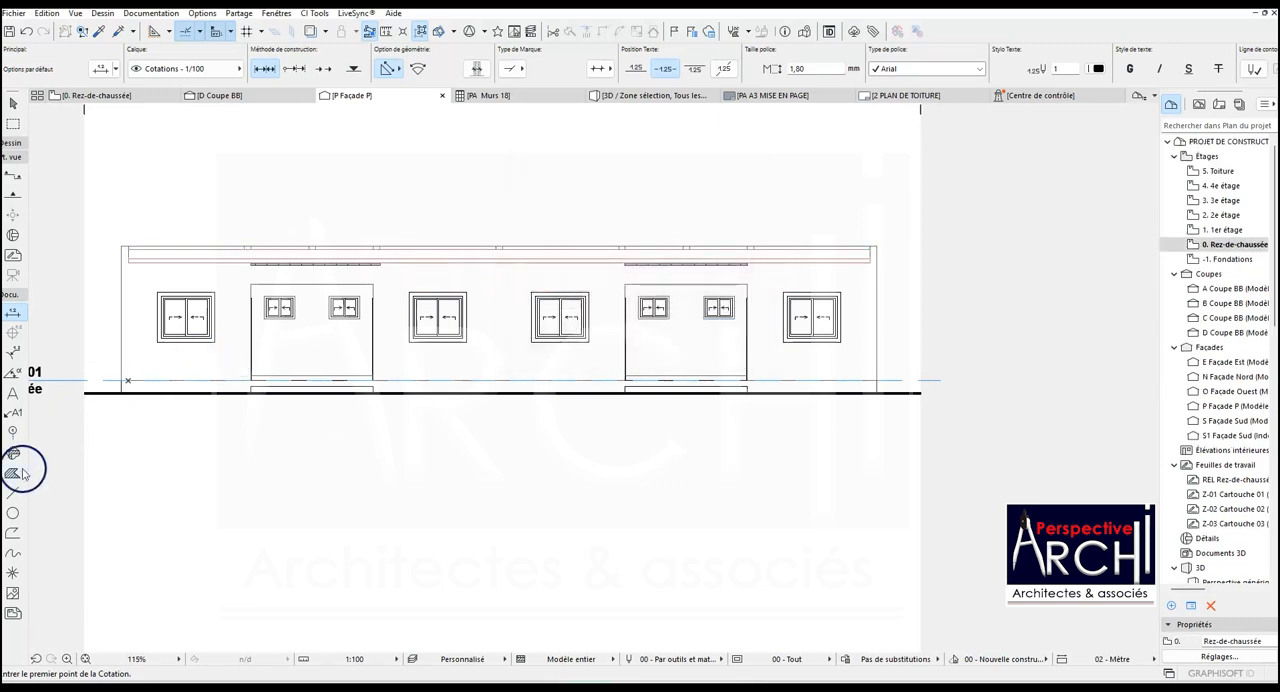
- Draw a solid rectangular hatch below the ground line across the facade's full width and set its pen to 118
click(13, 473)
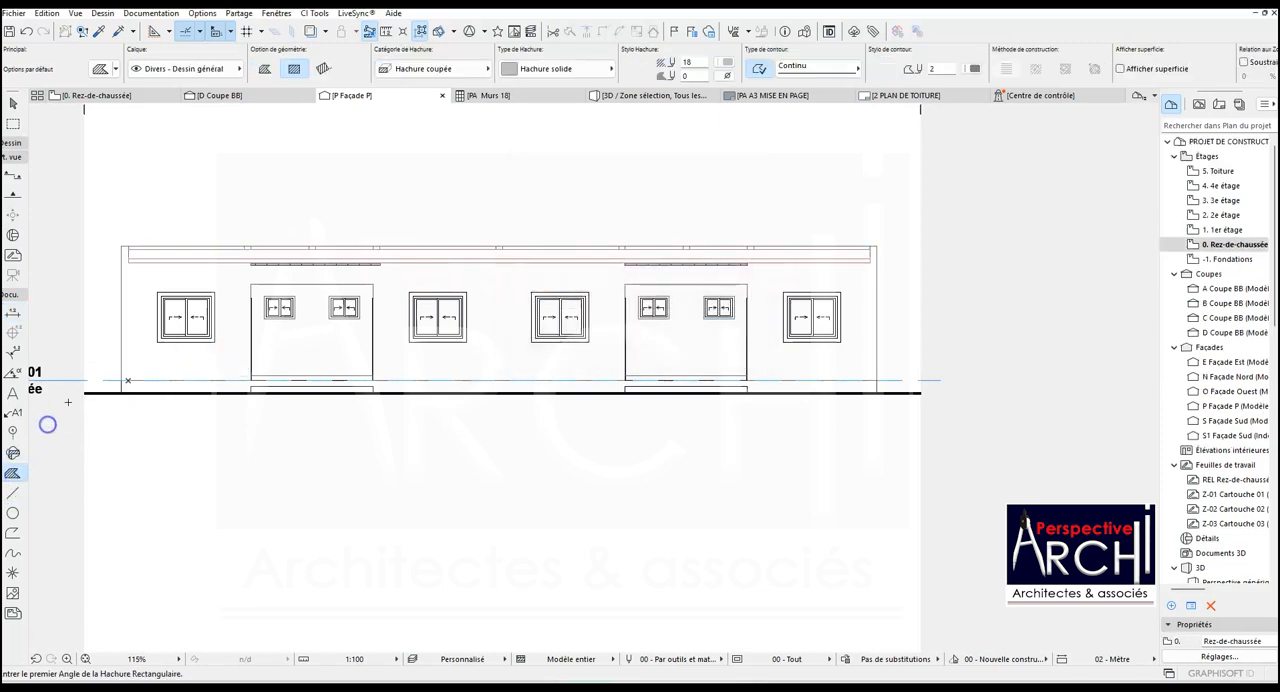
scroll(86, 395, up, 3)
click(87, 395)
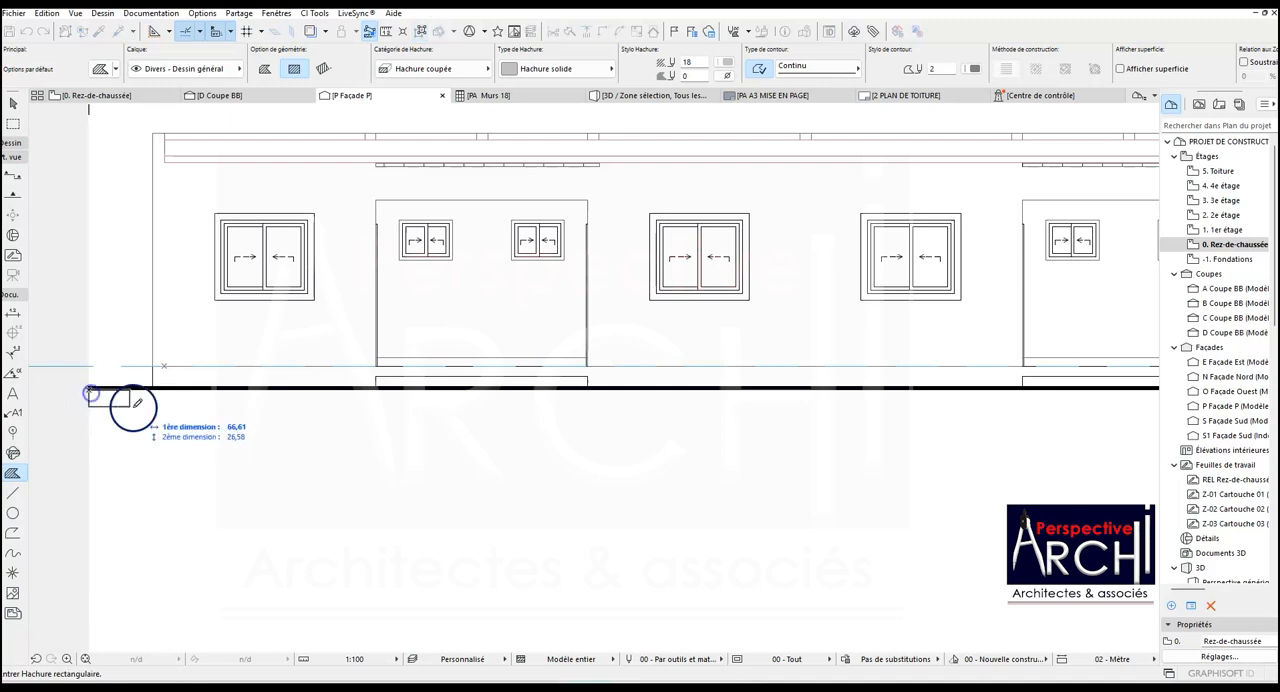
scroll(139, 400, down, 3)
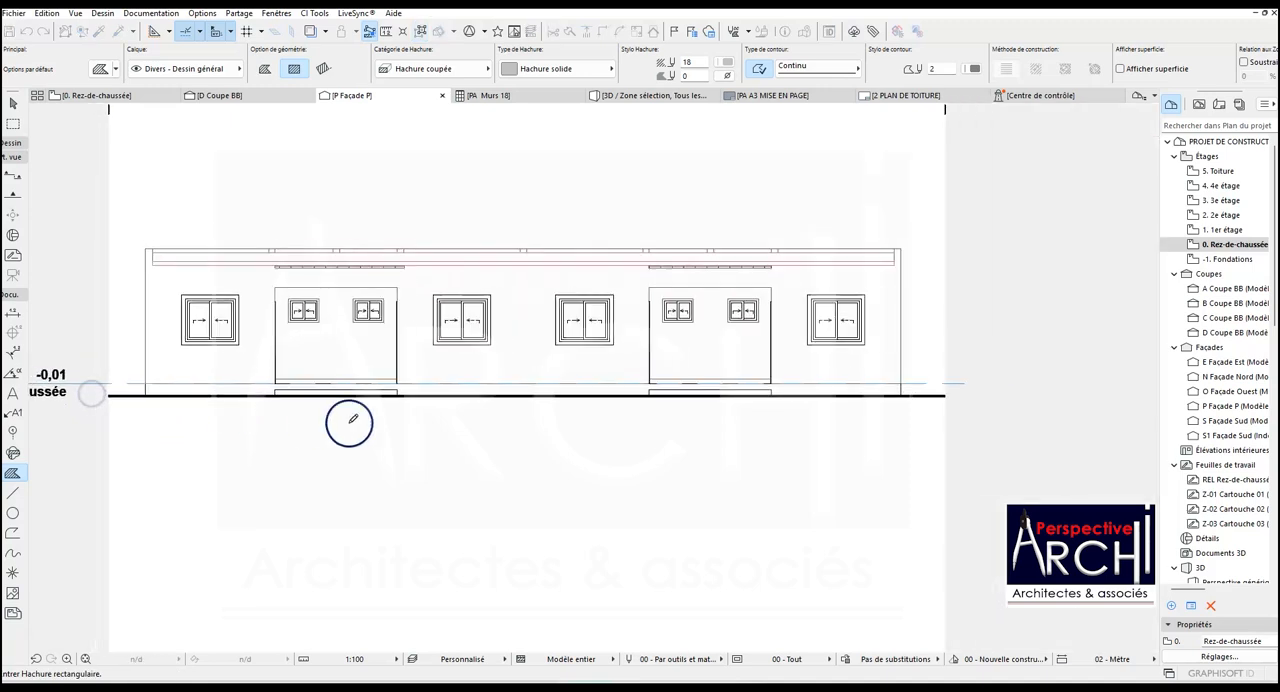
click(944, 405)
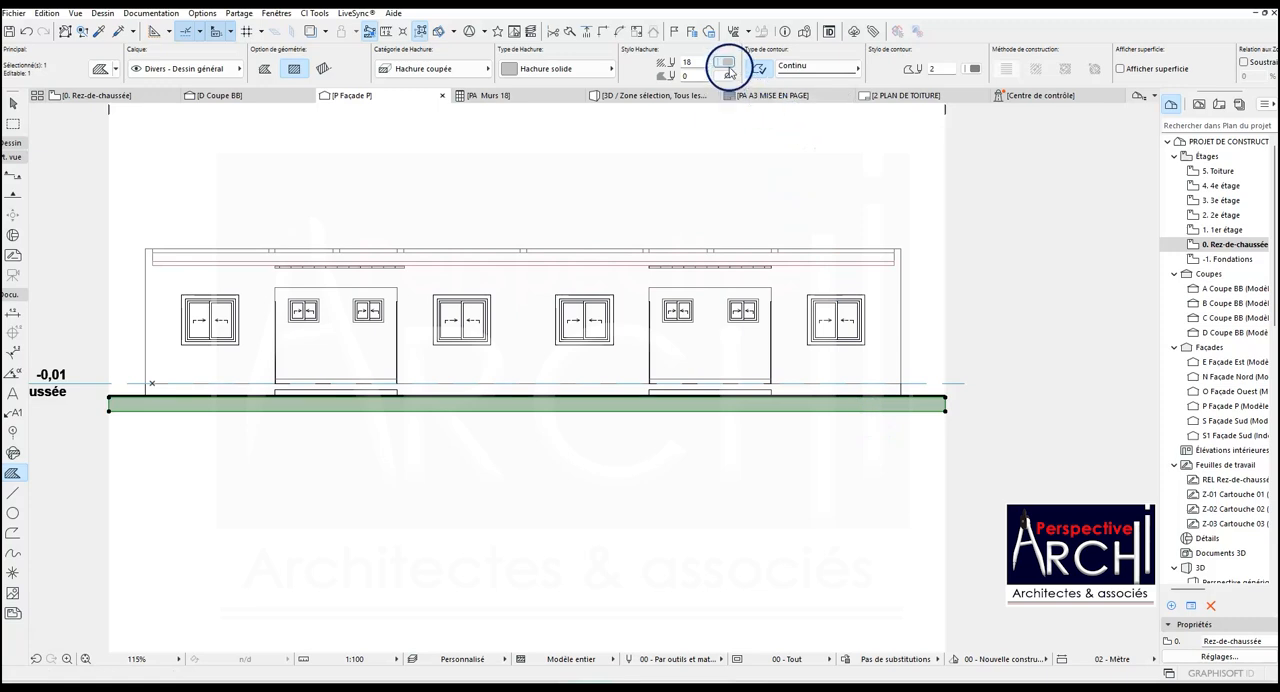
click(729, 72)
click(945, 117)
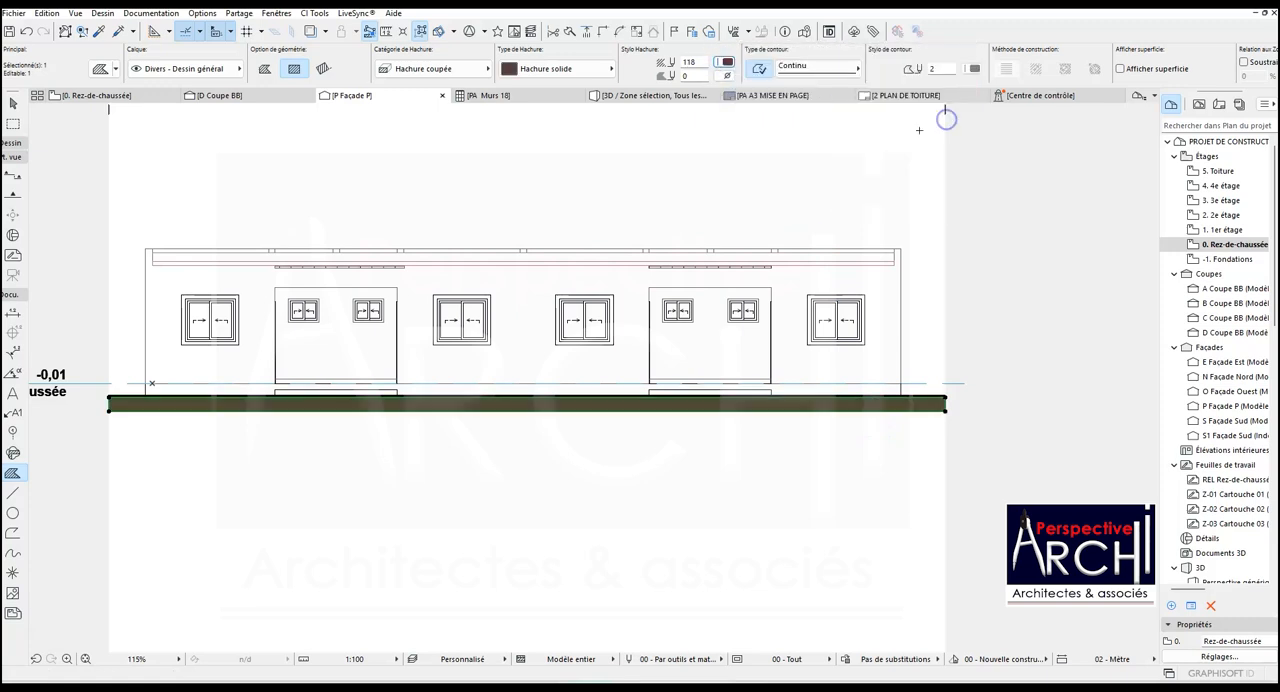
key(Escape)
- Draw a rectangular hatch about 1926 by 24 over the roof edge band between the two end walls
scroll(49, 297, up, 1)
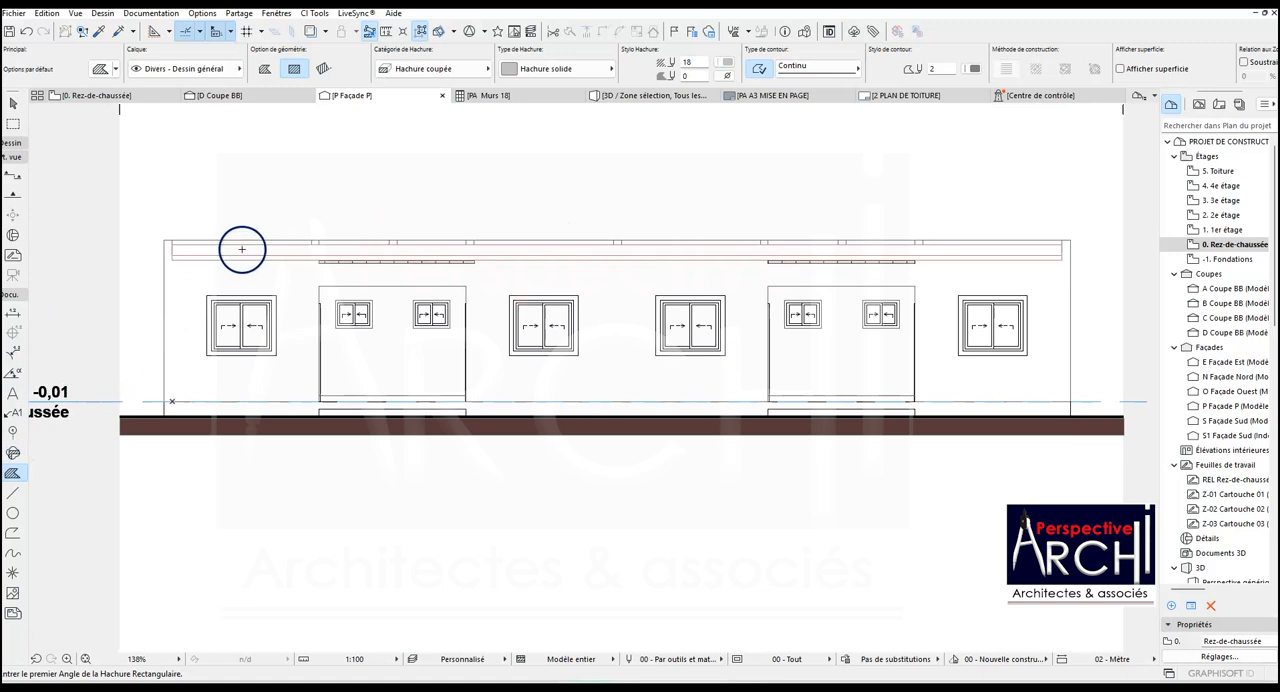
scroll(236, 249, up, 6)
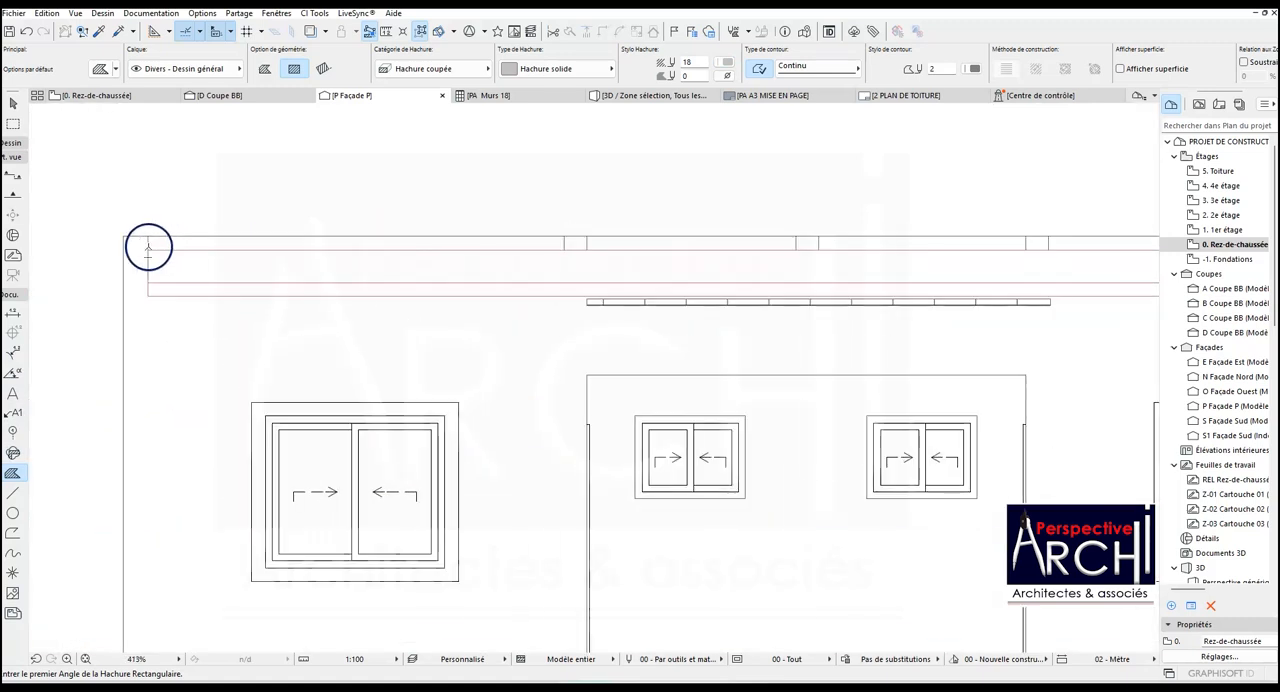
click(148, 249)
scroll(149, 280, down, 8)
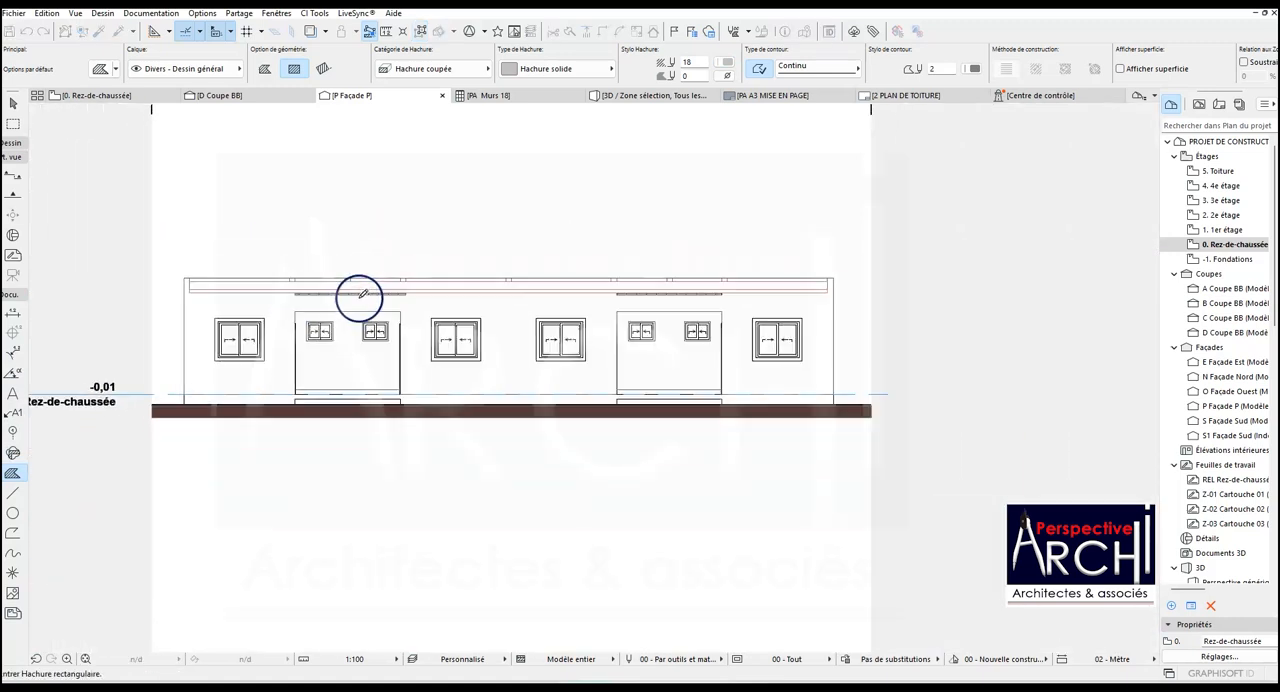
scroll(806, 286, up, 4)
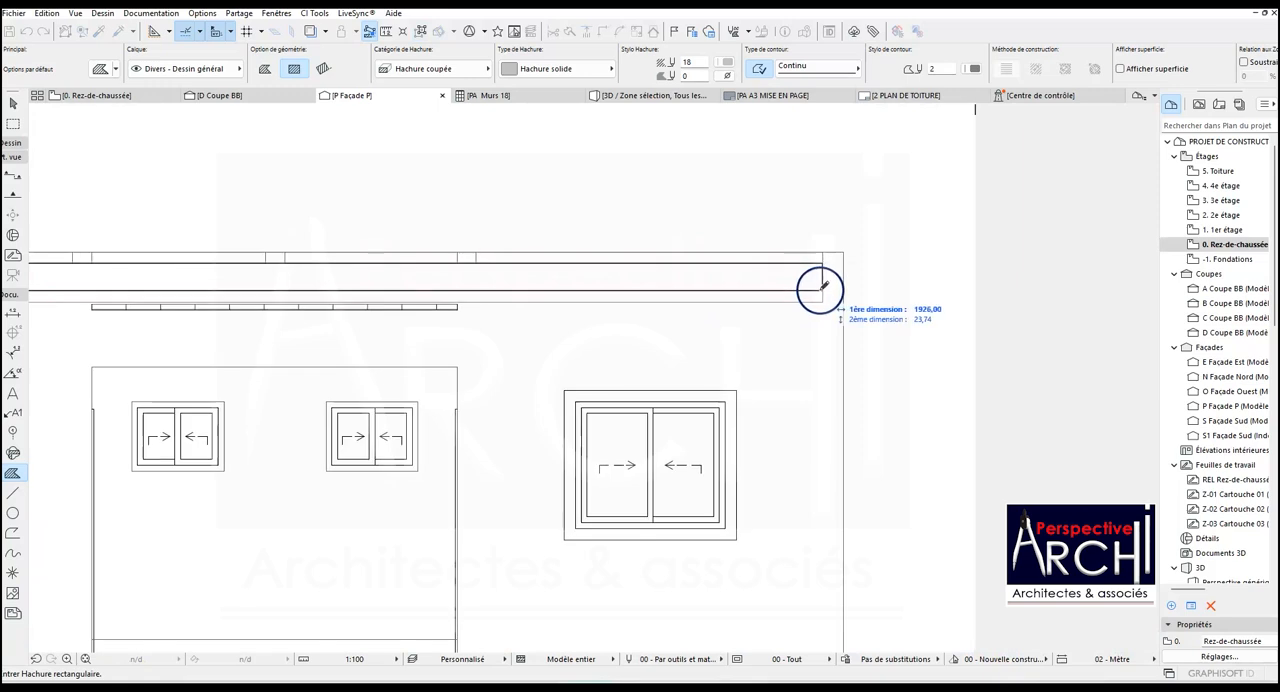
click(823, 290)
- Change the roof band hatch to the Planche bois verticale pattern and set its hatch pen to 21
shift+click(787, 281)
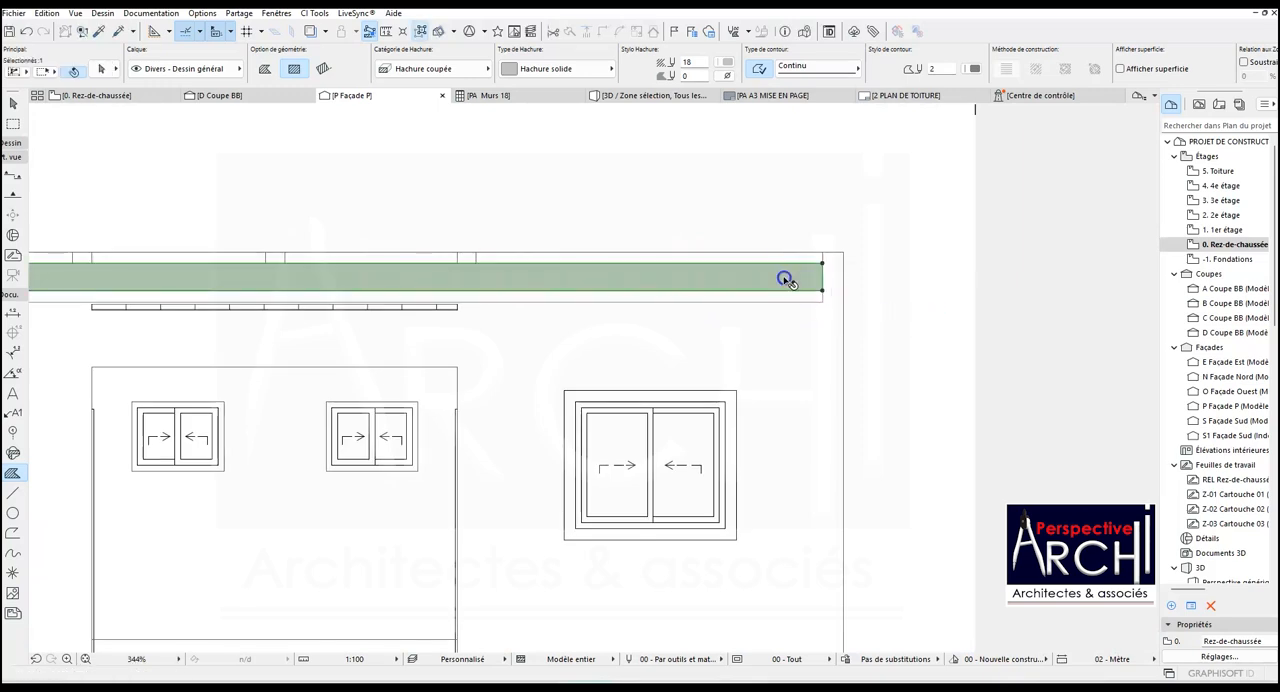
click(599, 67)
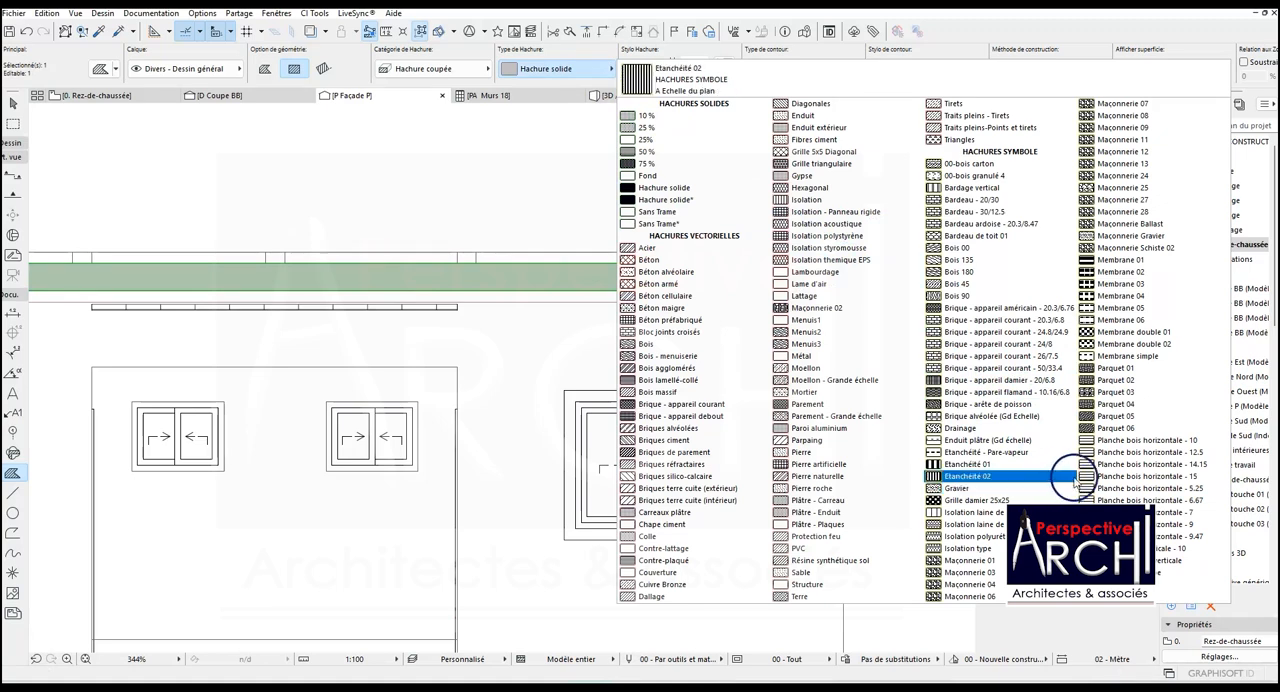
click(1130, 549)
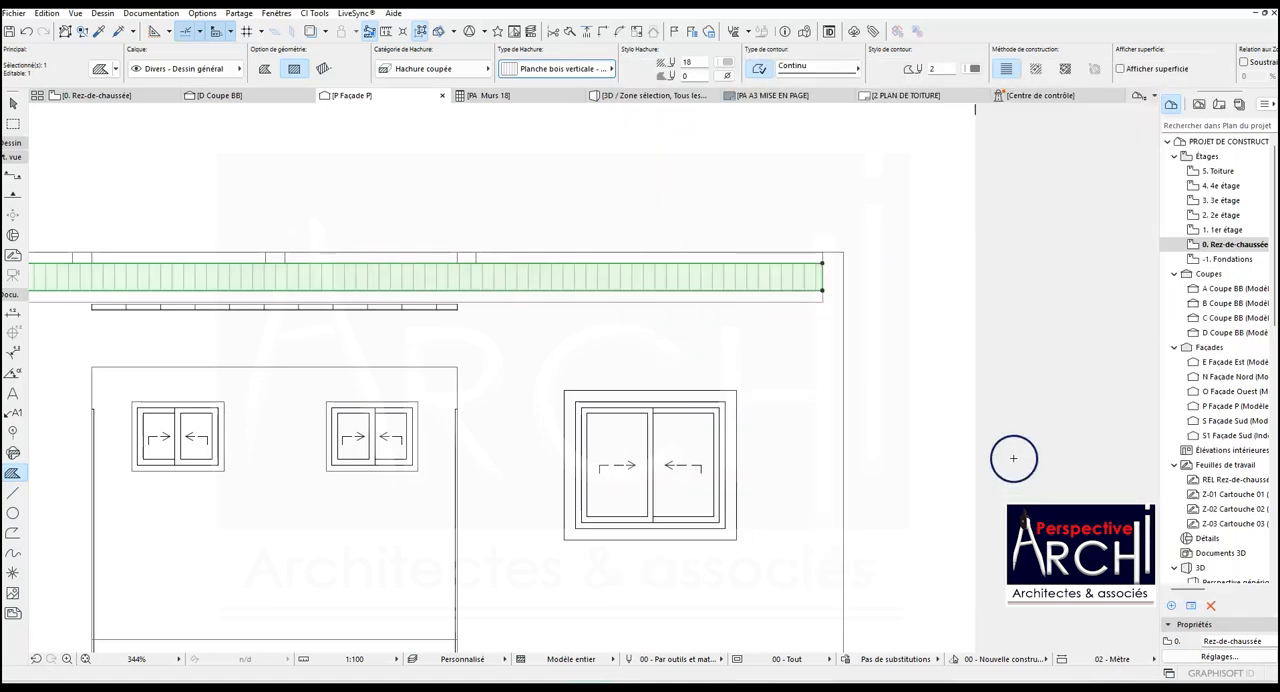
scroll(1013, 458, down, 3)
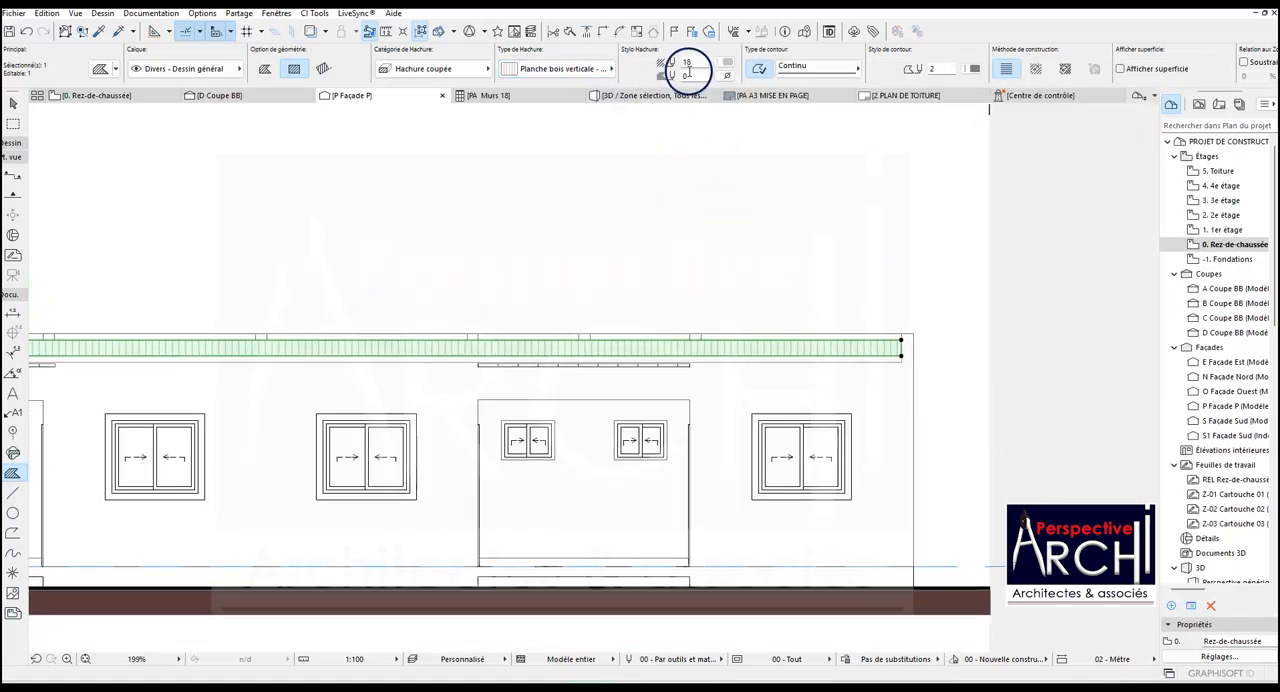
click(726, 63)
click(743, 66)
click(742, 70)
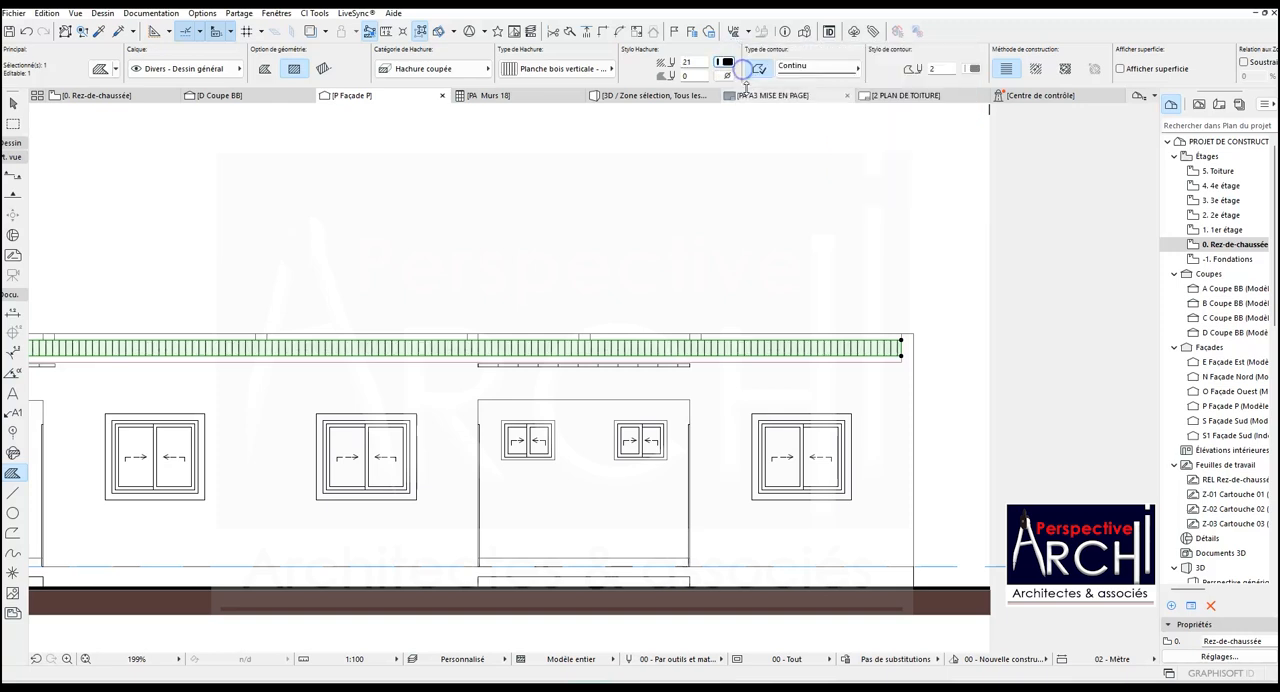
key(Escape)
scroll(693, 153, down, 5)
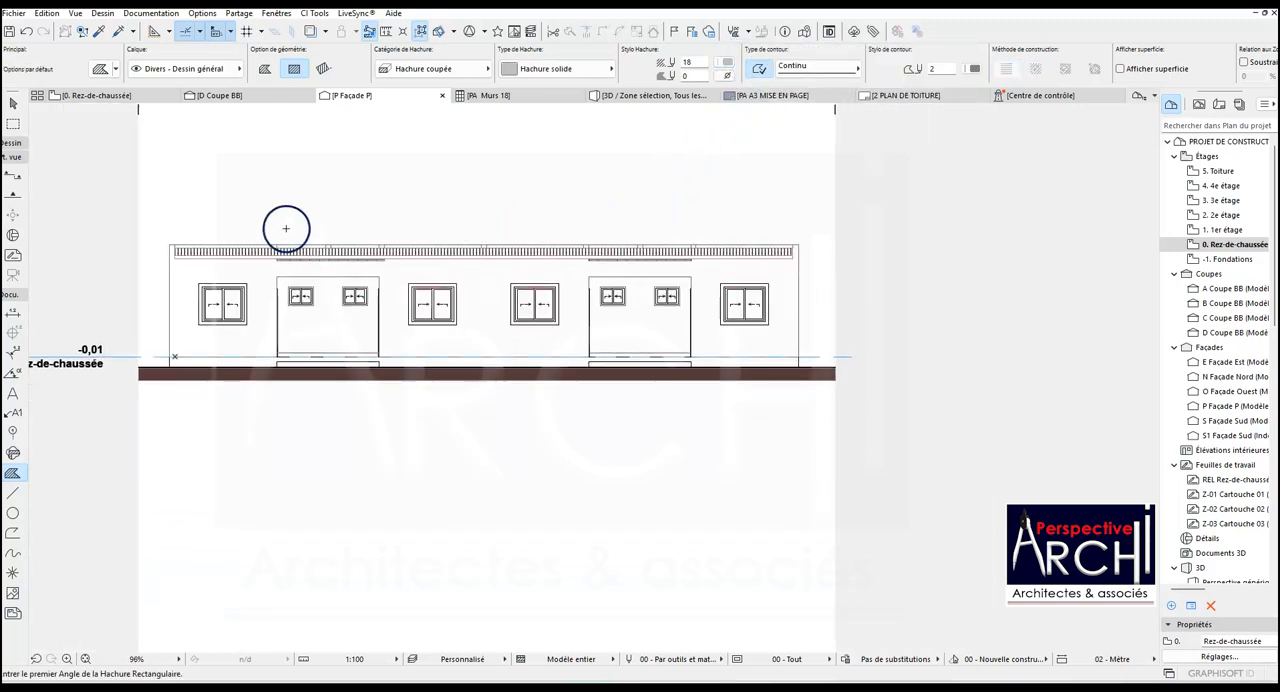
scroll(245, 252, up, 5)
scroll(245, 252, down, 2)
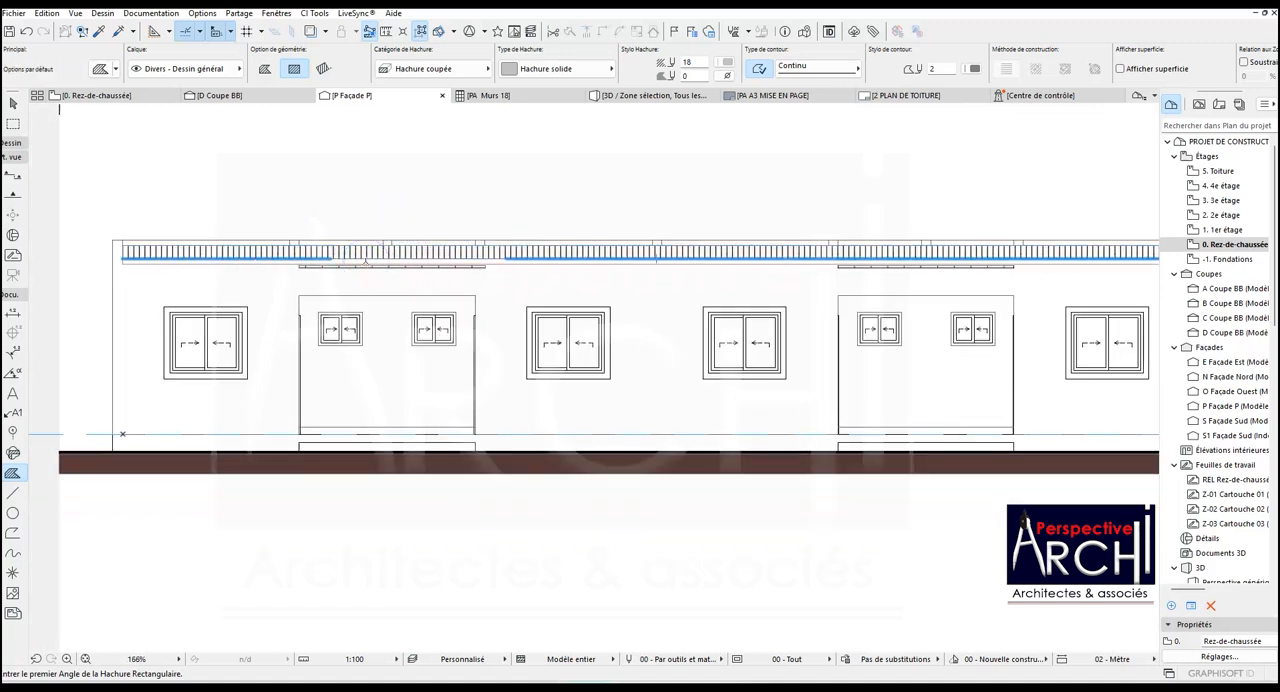
scroll(299, 272, up, 3)
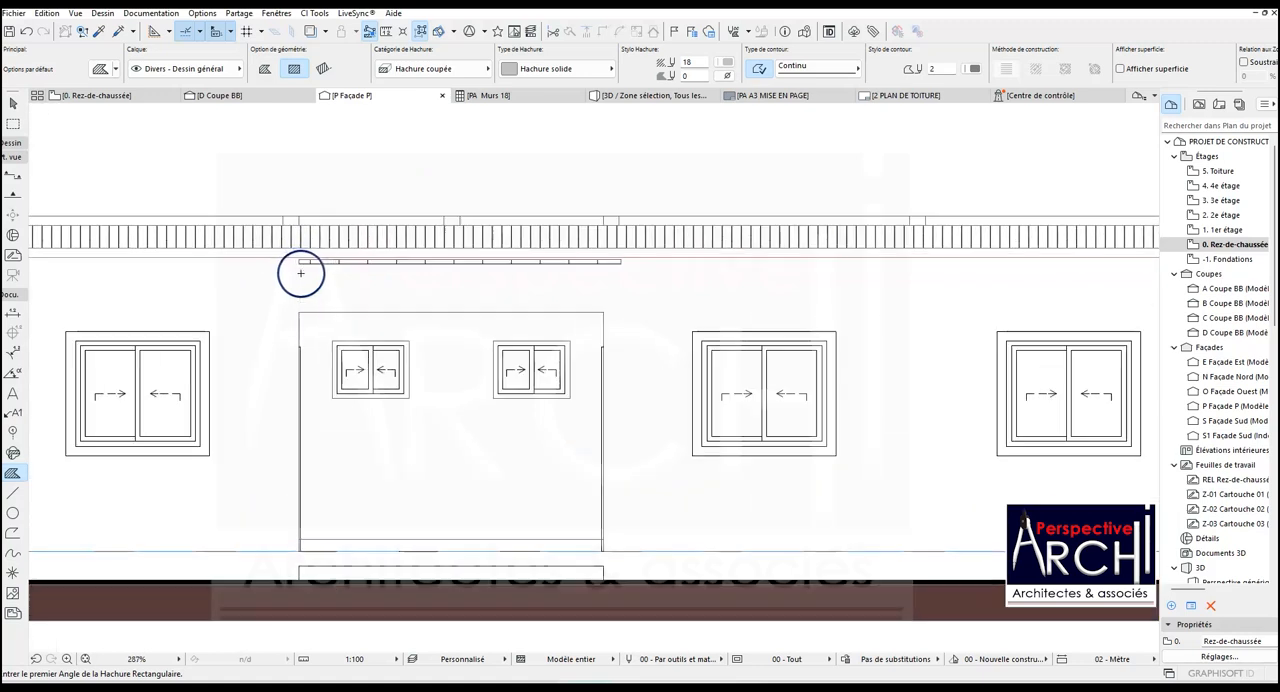
- Select the ceiling slabs above the two terrace openings in facade P to examine their visible edges below the roof band
shift+click(304, 264)
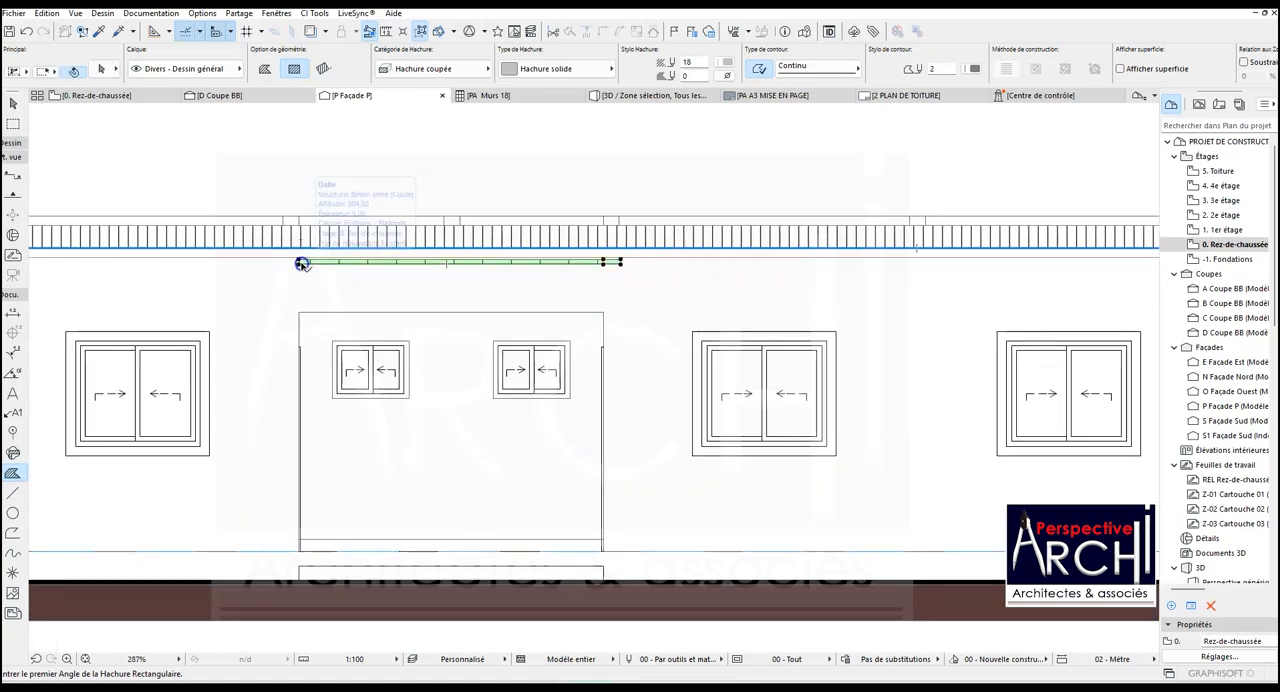
scroll(305, 268, down, 3)
shift+click(834, 268)
scroll(664, 302, down, 5)
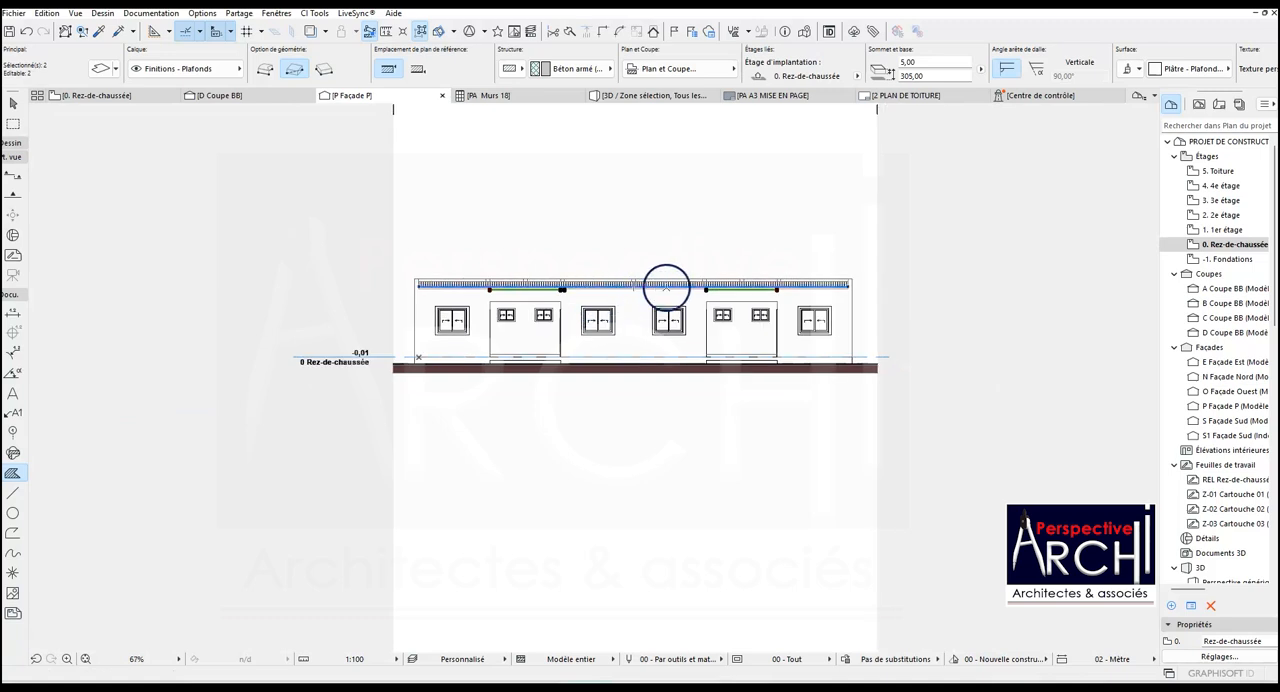
scroll(749, 286, up, 6)
scroll(752, 287, up, 1)
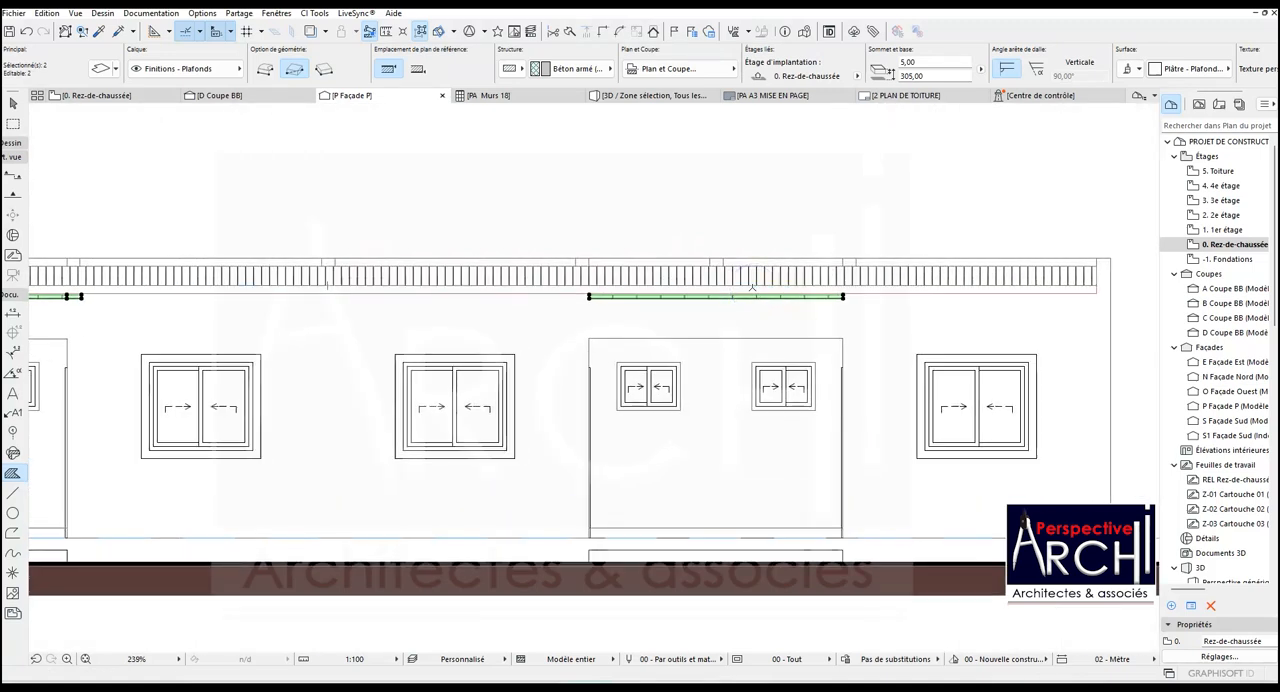
key(Escape)
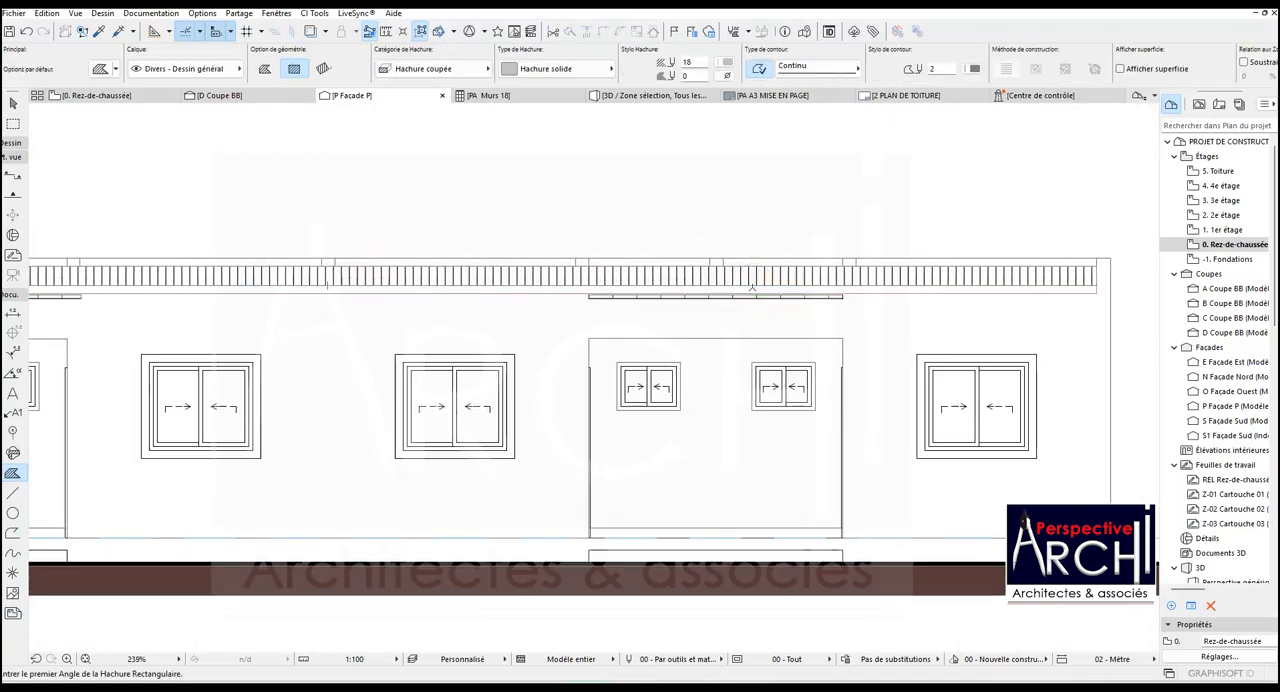
- On the ground floor plan, pull the Terrasse 1 ceiling slab's front edge inward 18 to the inner face of the exterior wall
scroll(752, 287, down, 5)
click(134, 95)
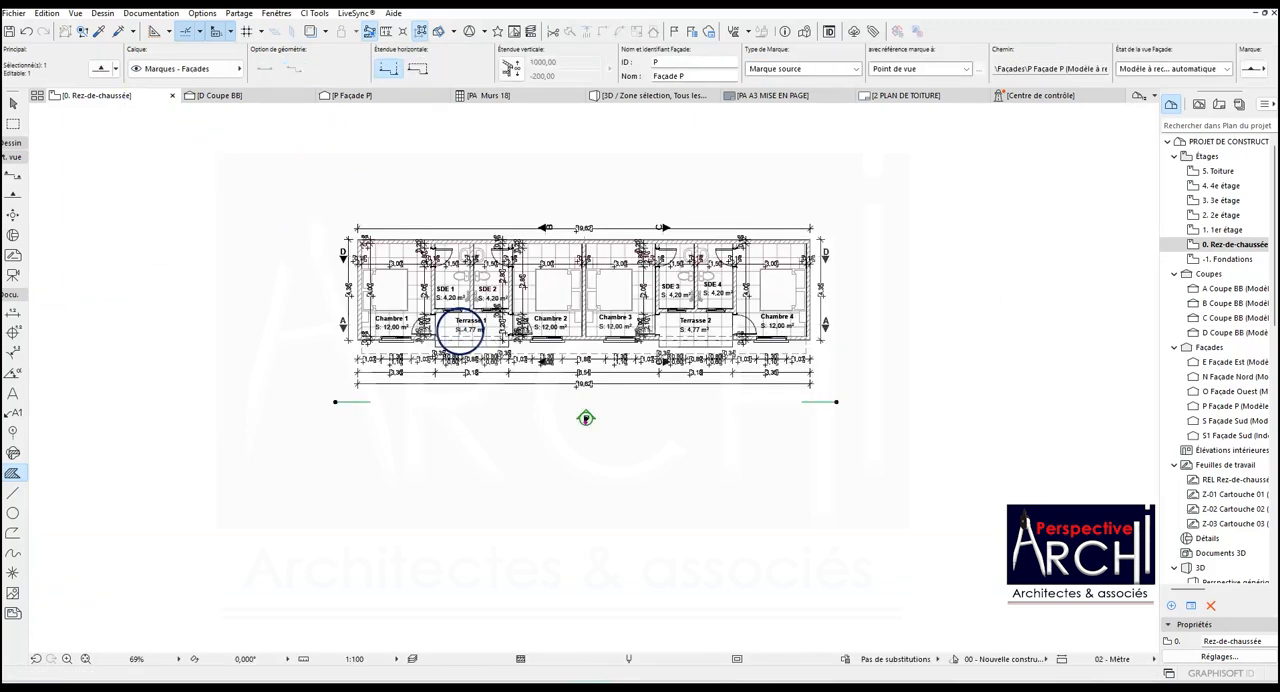
scroll(459, 332, up, 10)
key(Escape)
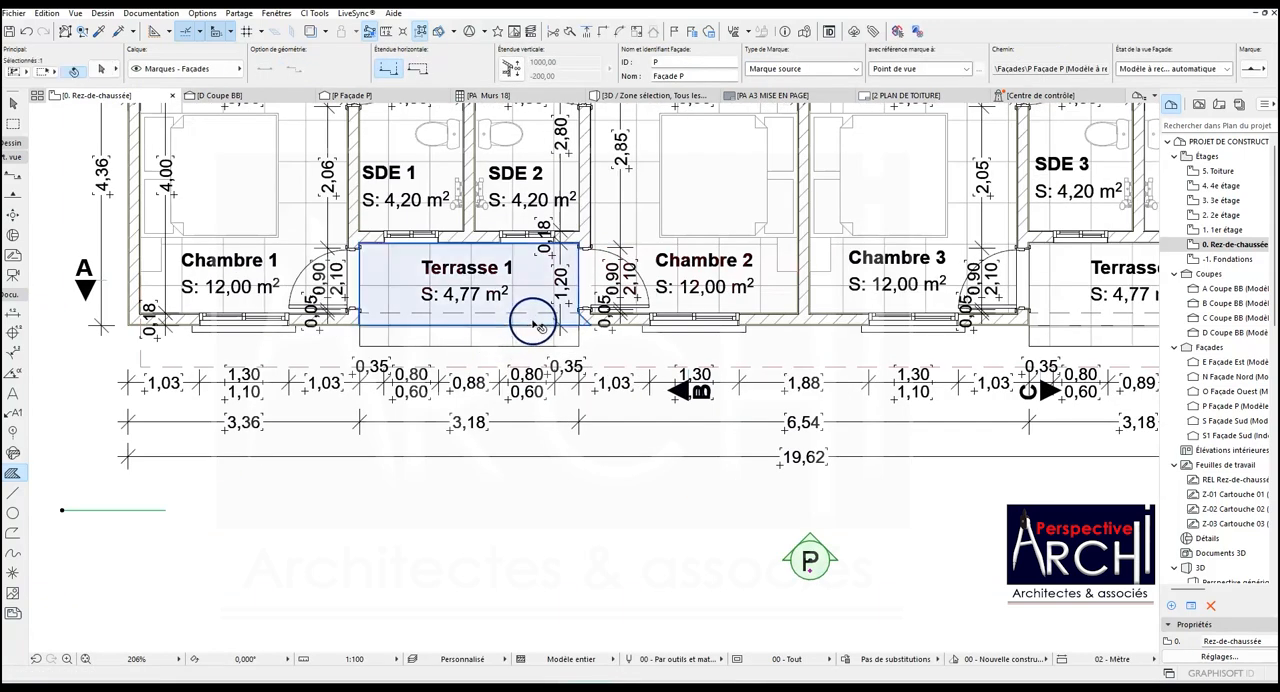
click(577, 320)
scroll(580, 322, up, 10)
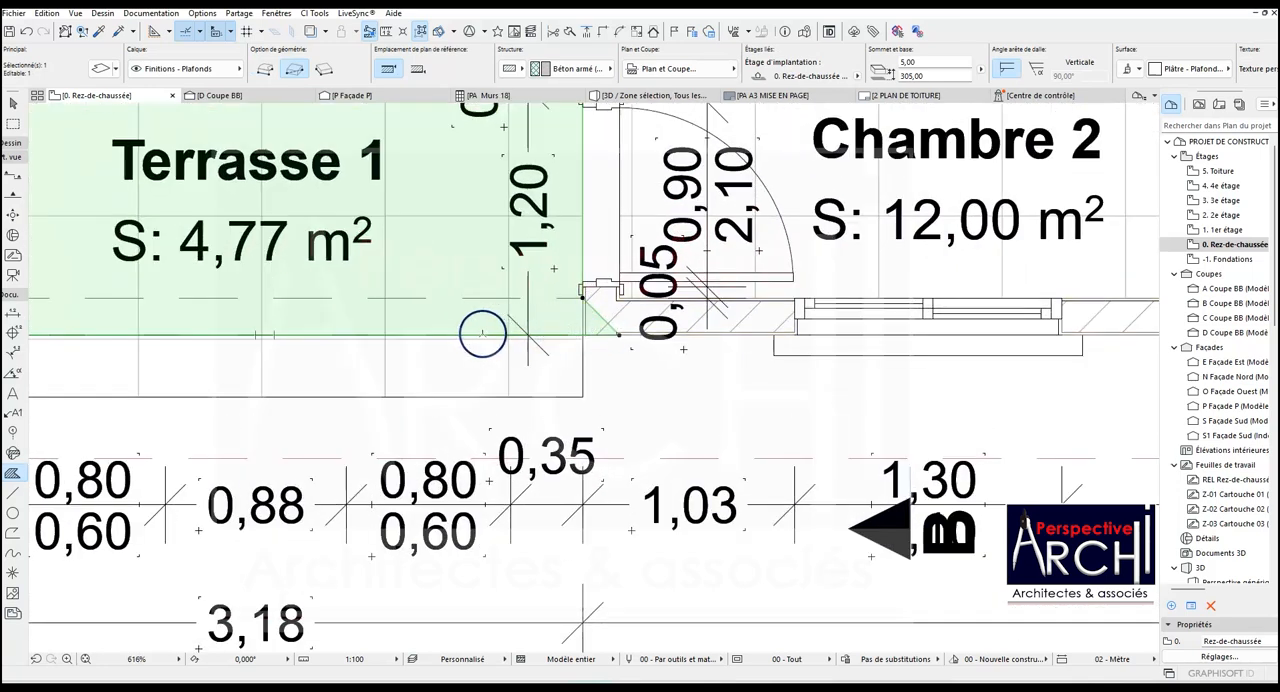
click(482, 333)
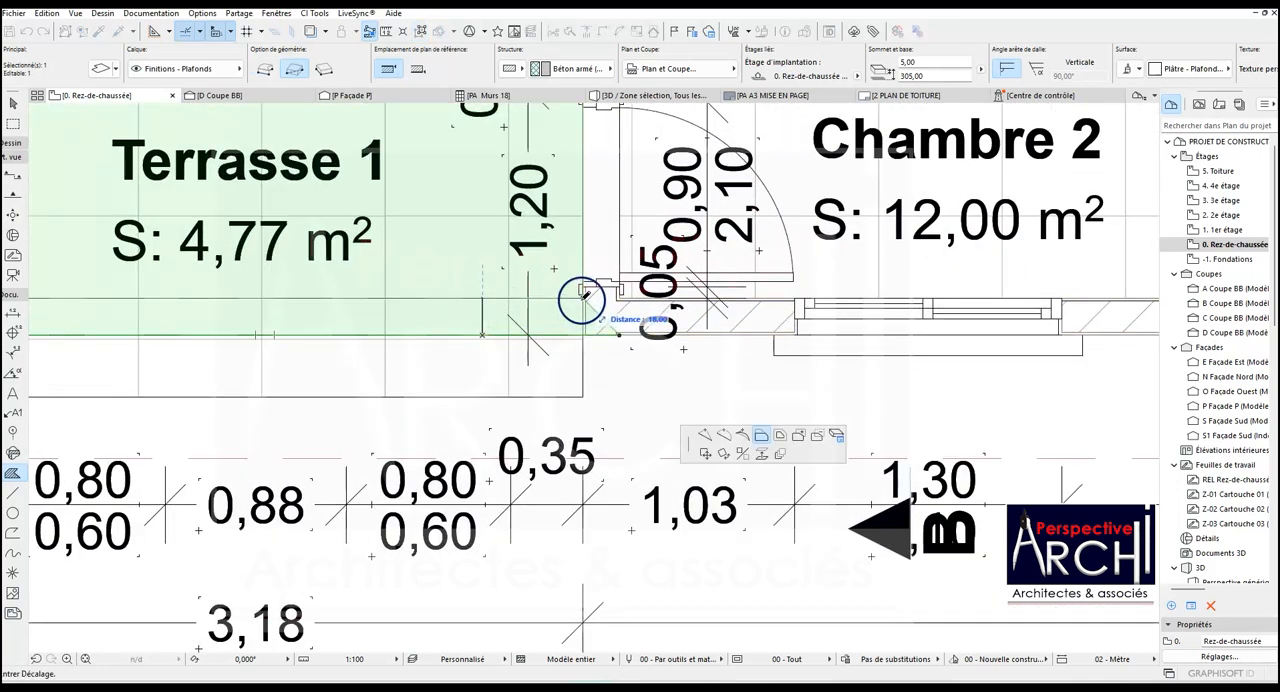
click(582, 298)
scroll(494, 322, down, 10)
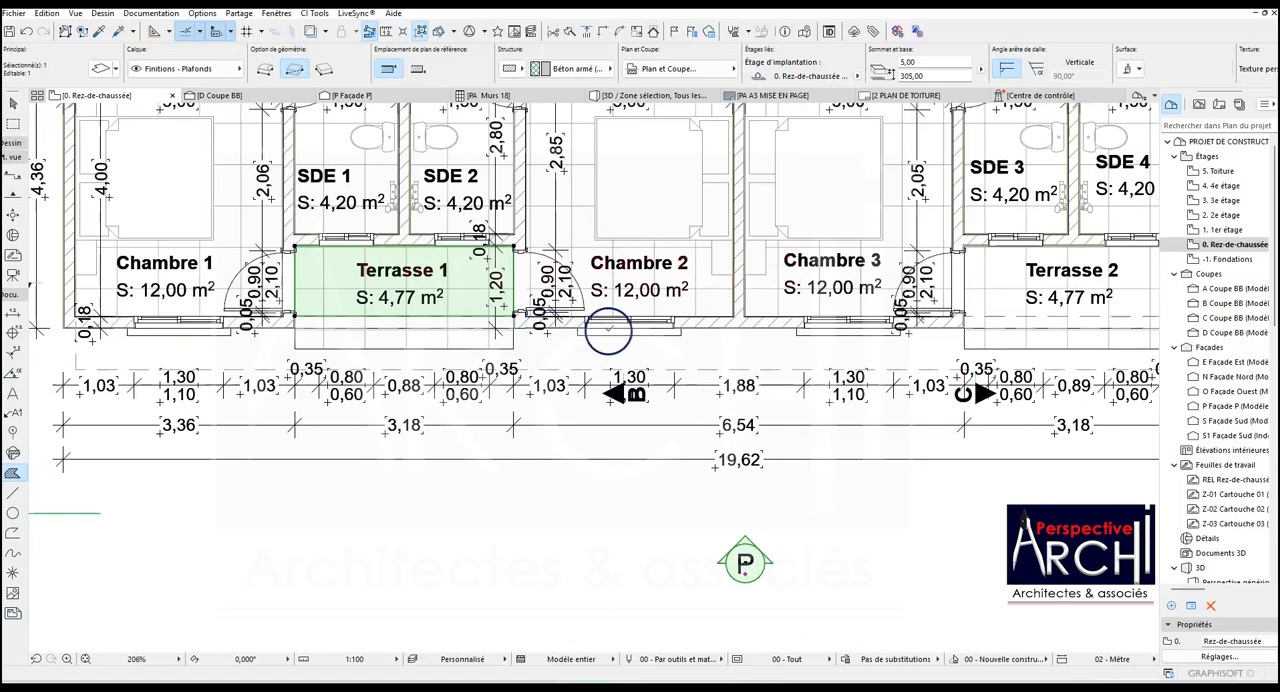
key(Escape)
- Pull the Terrasse 2 ceiling slab's front edge inward to the inner face of the exterior wall
scroll(389, 334, down, 3)
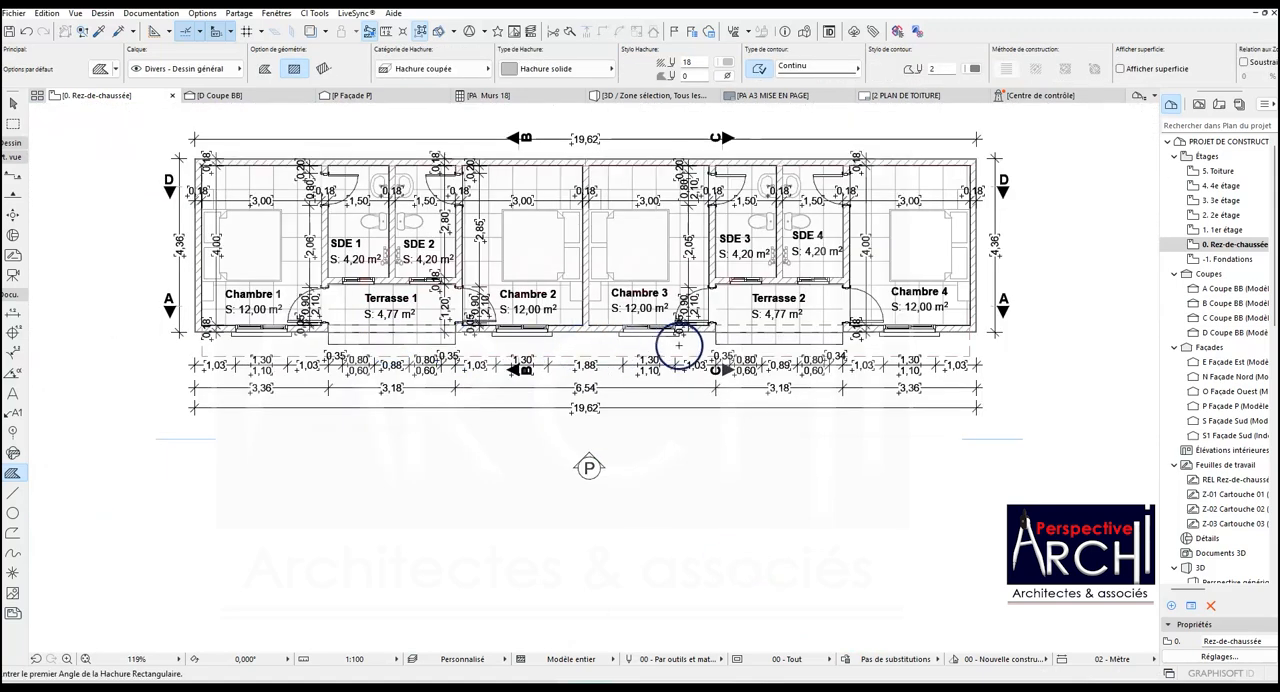
scroll(783, 334, up, 3)
key(shift)
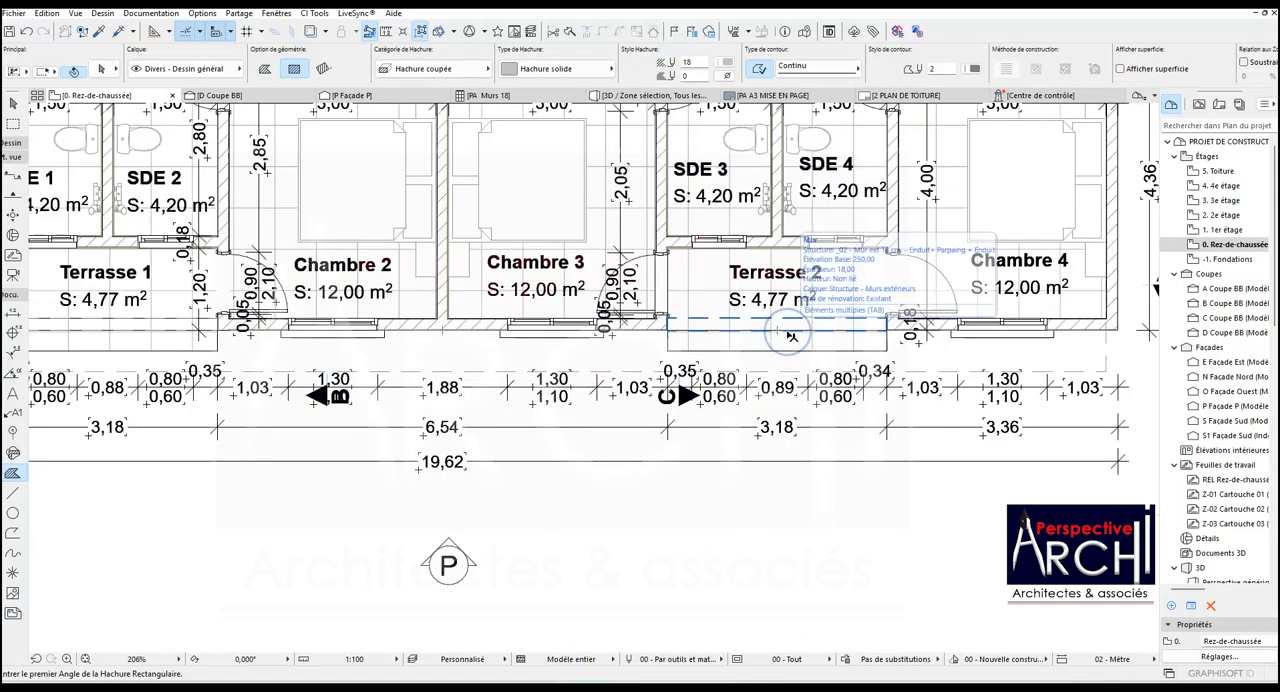
key(shift+Tab)
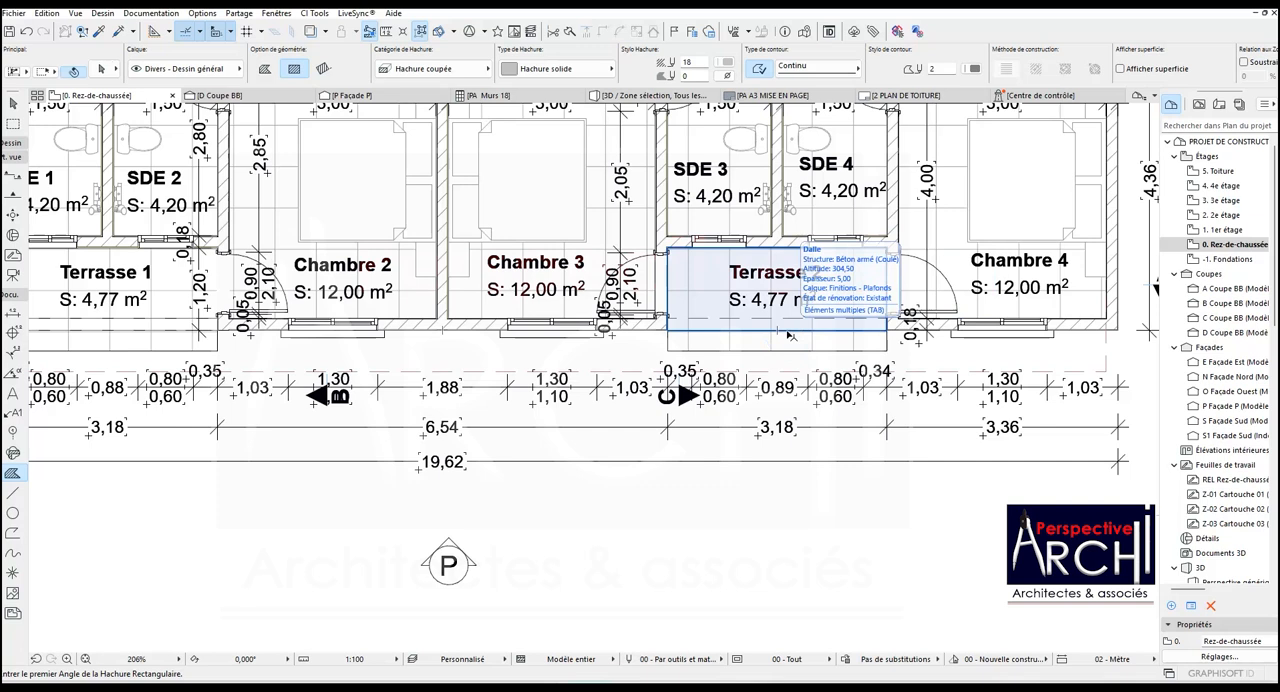
click(787, 333)
click(782, 328)
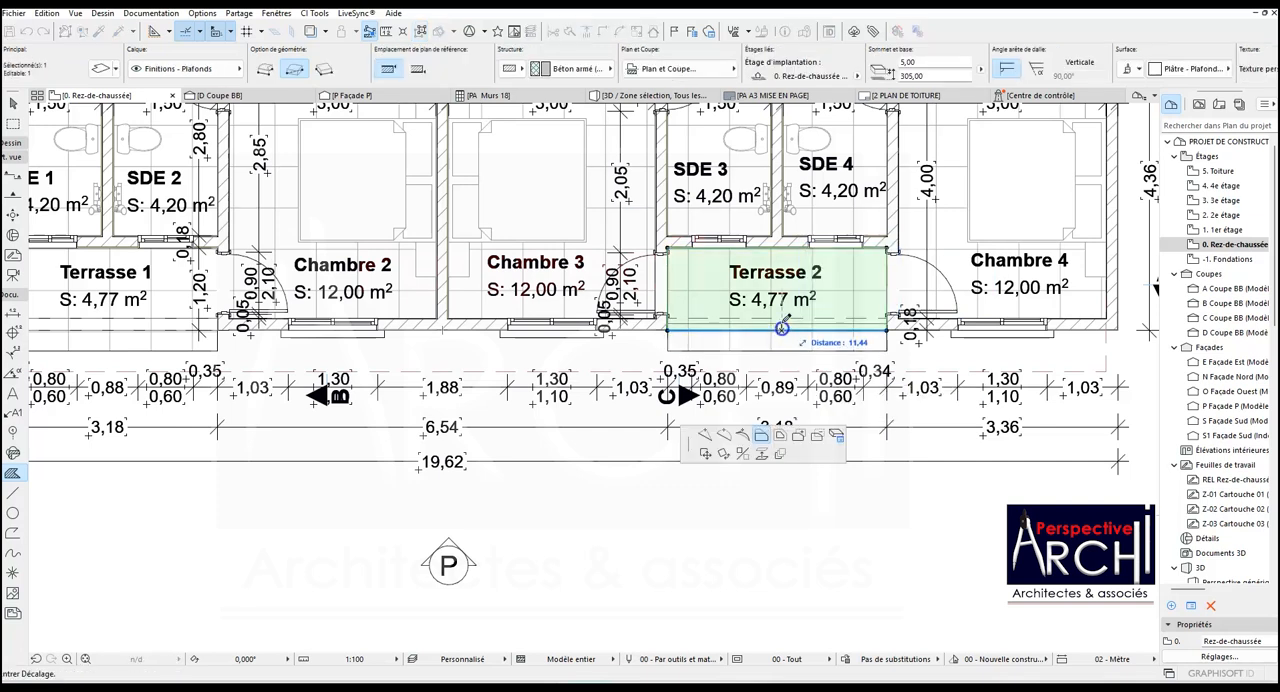
key(Escape)
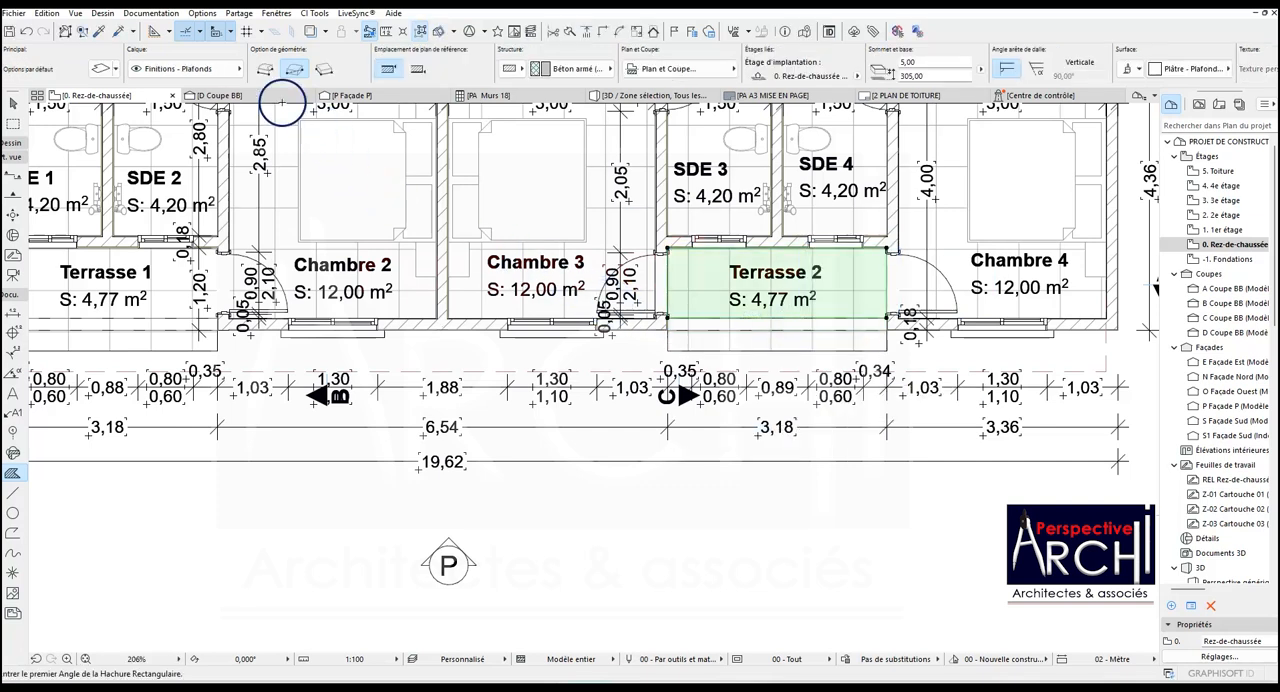
key(Escape)
- Return to facade P and check the area below the roof band above both terrace openings
click(340, 95)
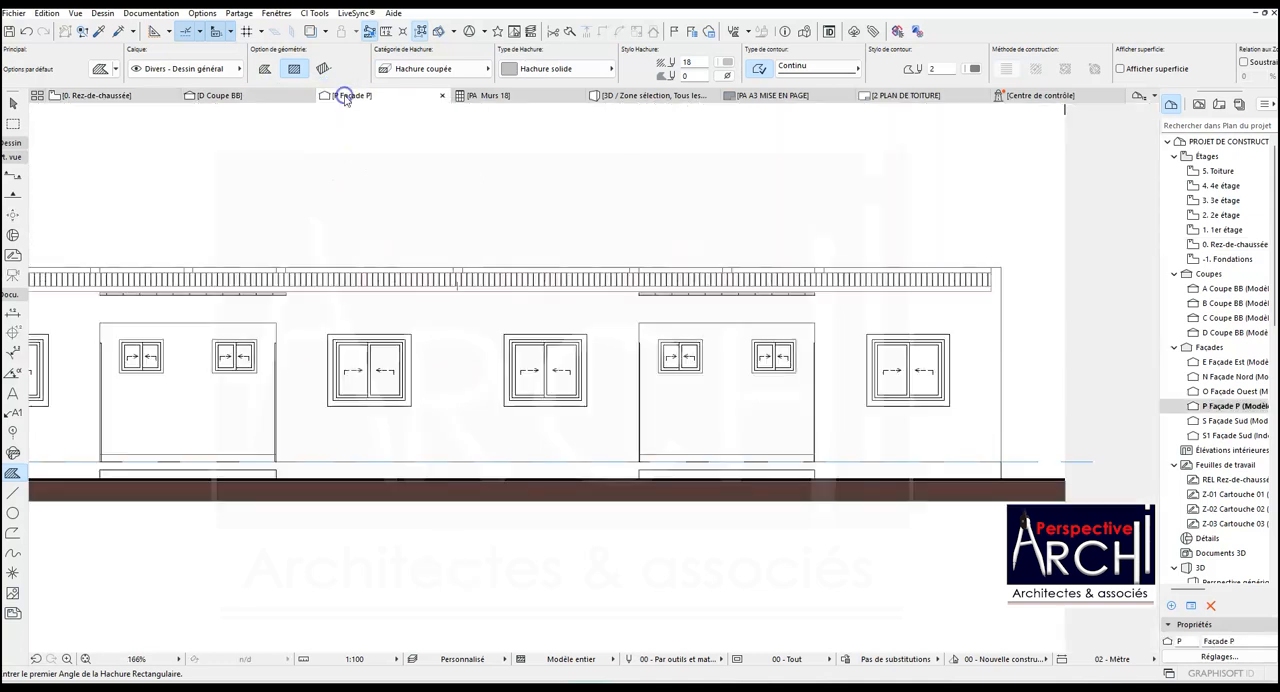
scroll(467, 284, down, 3)
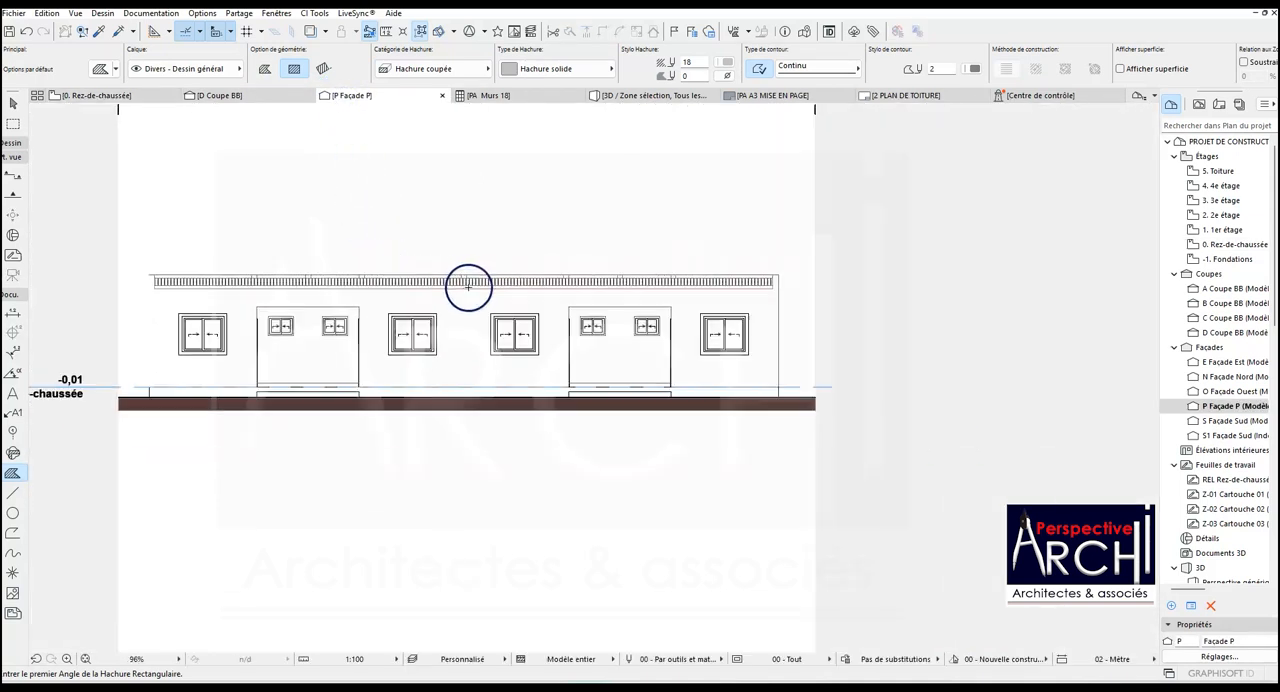
scroll(254, 295, up, 2)
scroll(447, 304, down, 1)
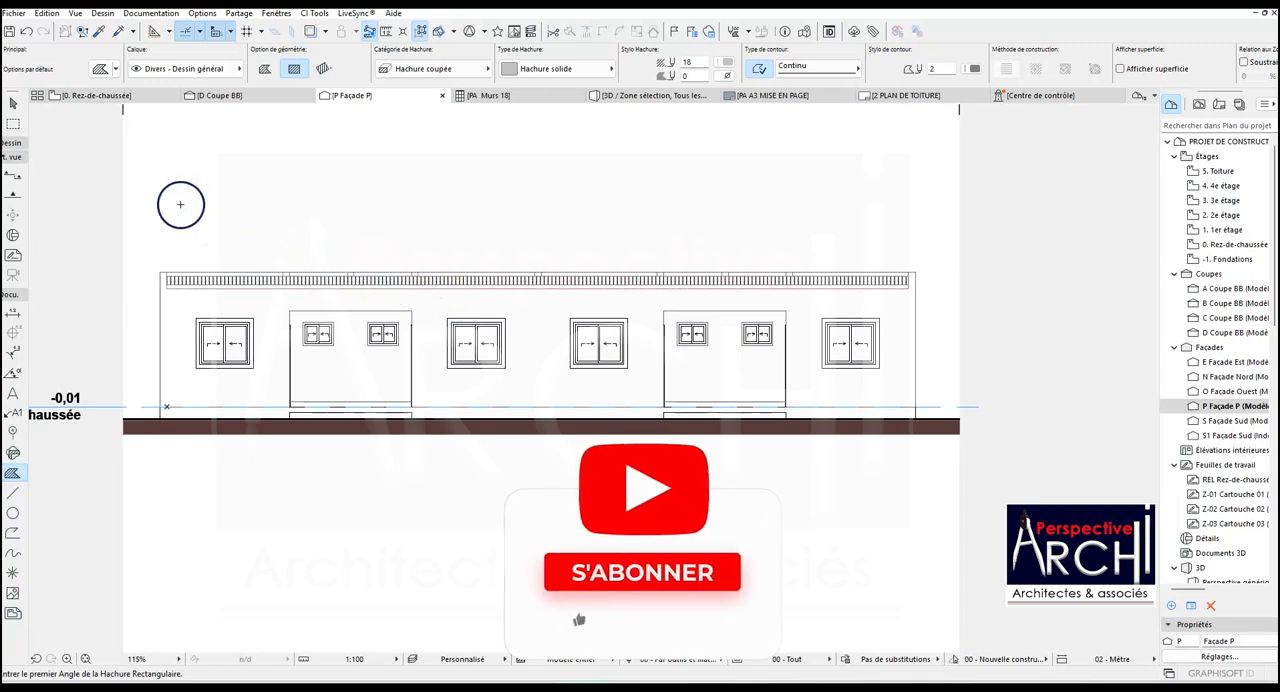
- On the ground floor plan, copy facade P's marker settings and draw a new facade line along the opposite side, facing the building
click(96, 95)
scroll(380, 340, down, 5)
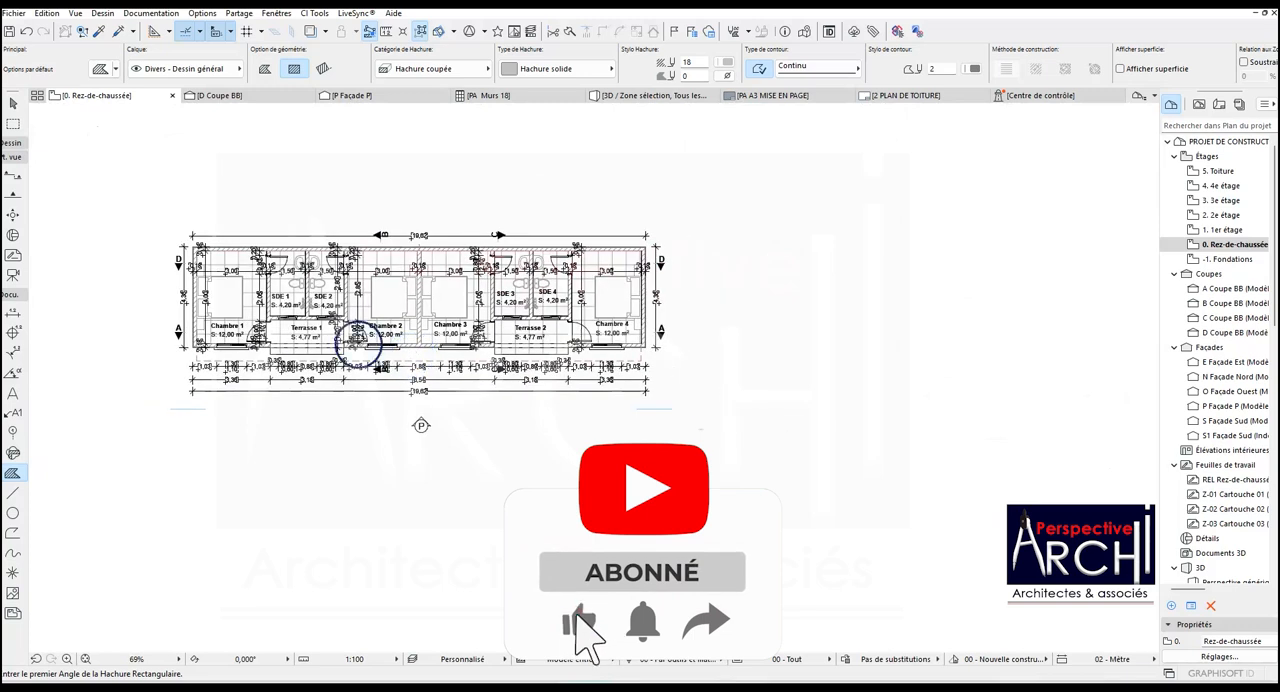
scroll(260, 320, up, 2)
key(Escape)
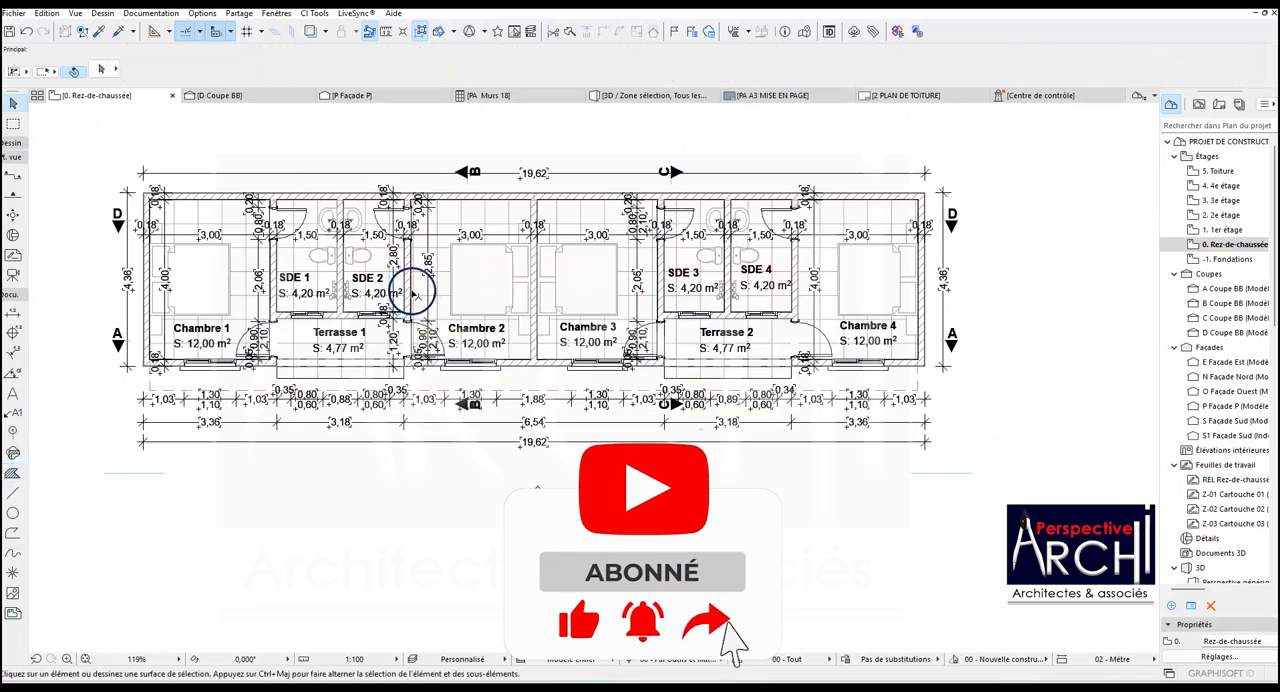
click(100, 32)
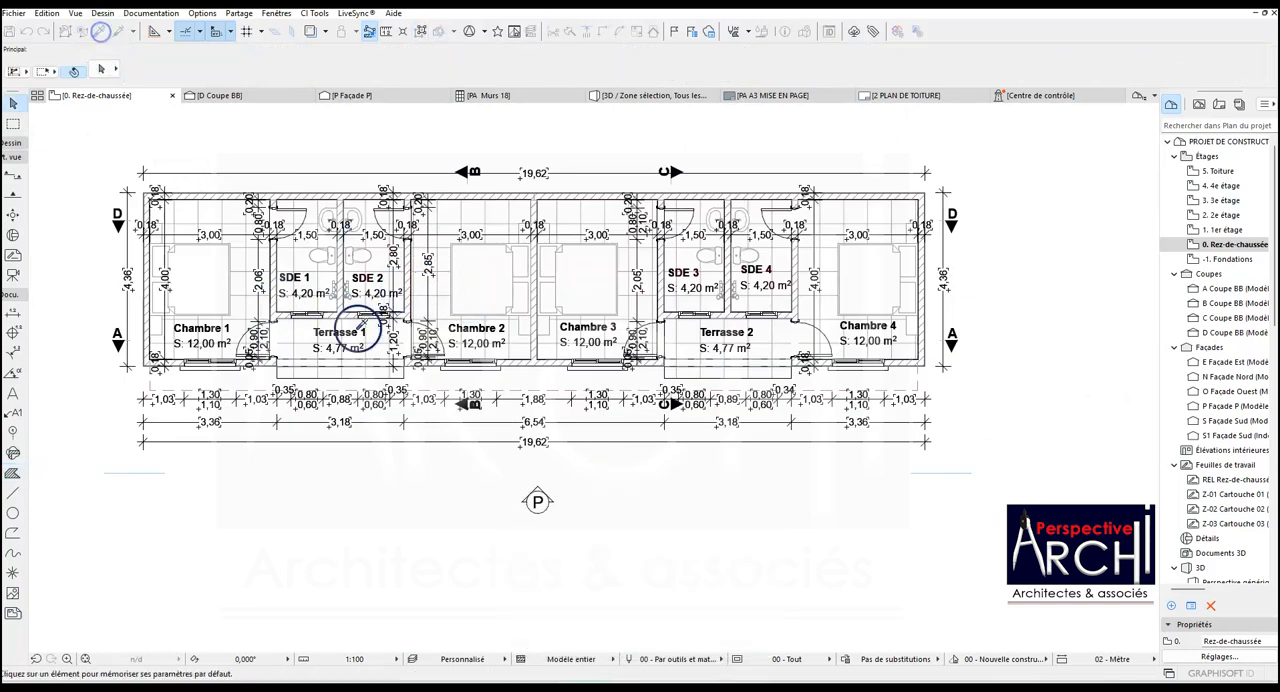
click(514, 471)
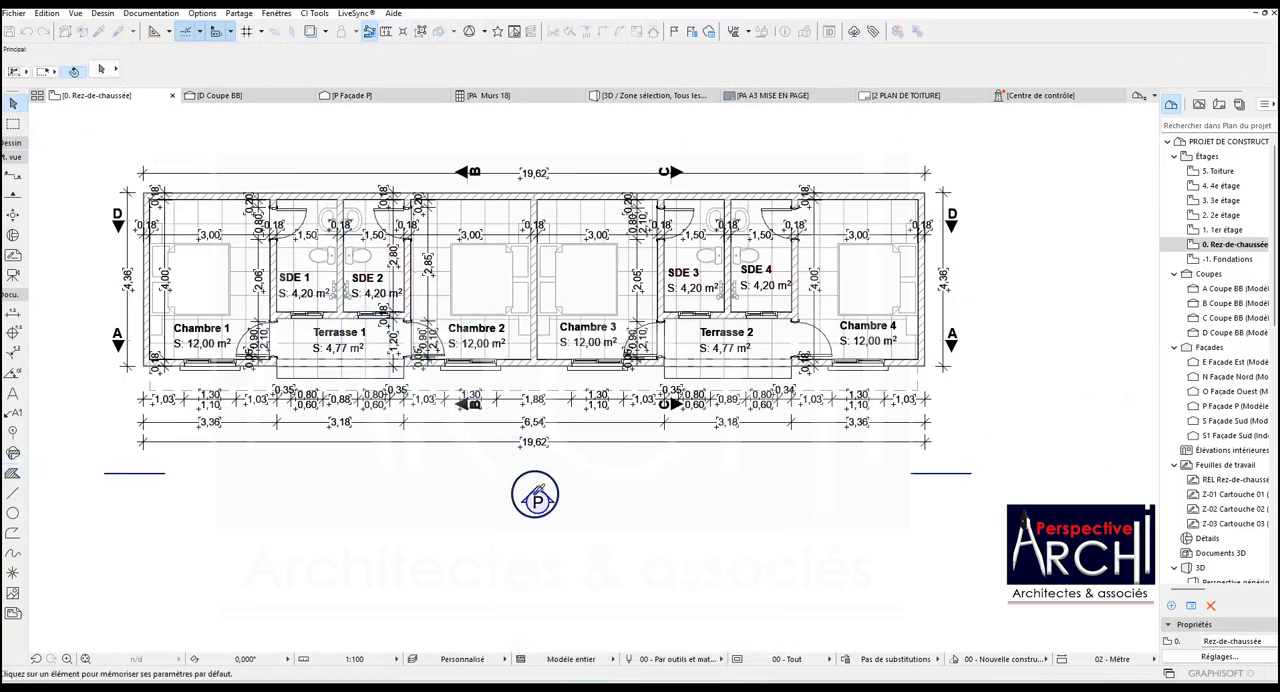
click(108, 131)
scroll(262, 160, down, 3)
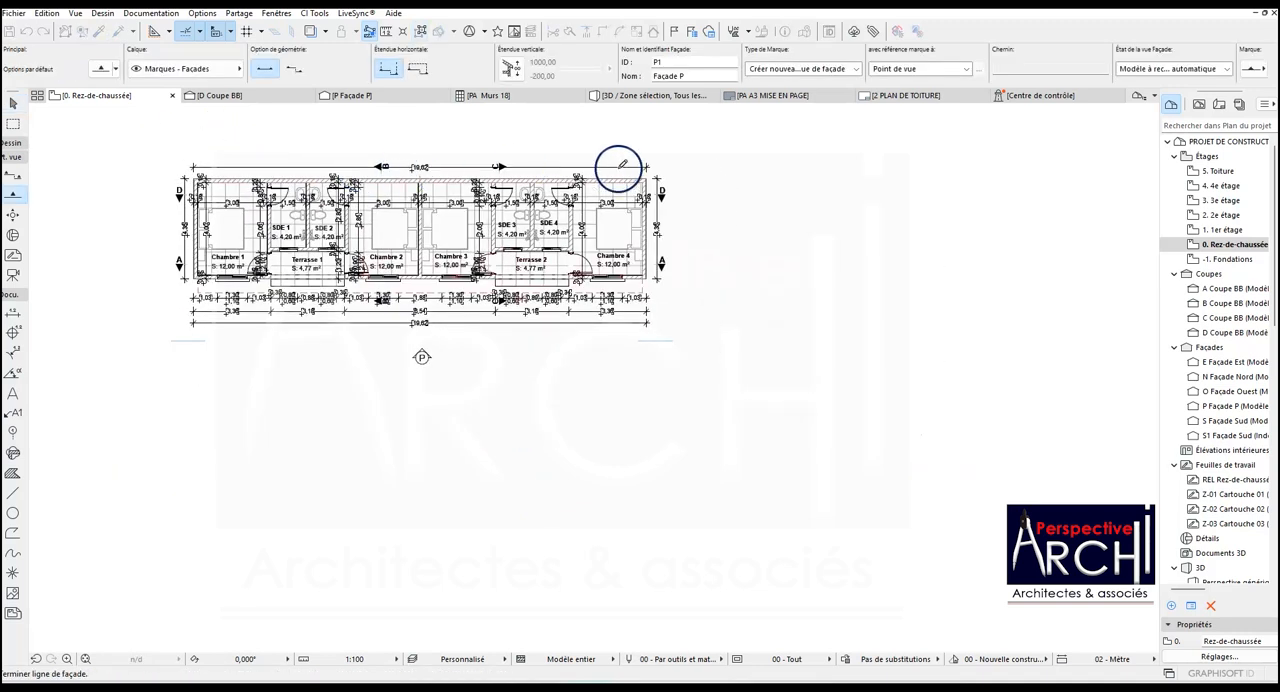
click(662, 141)
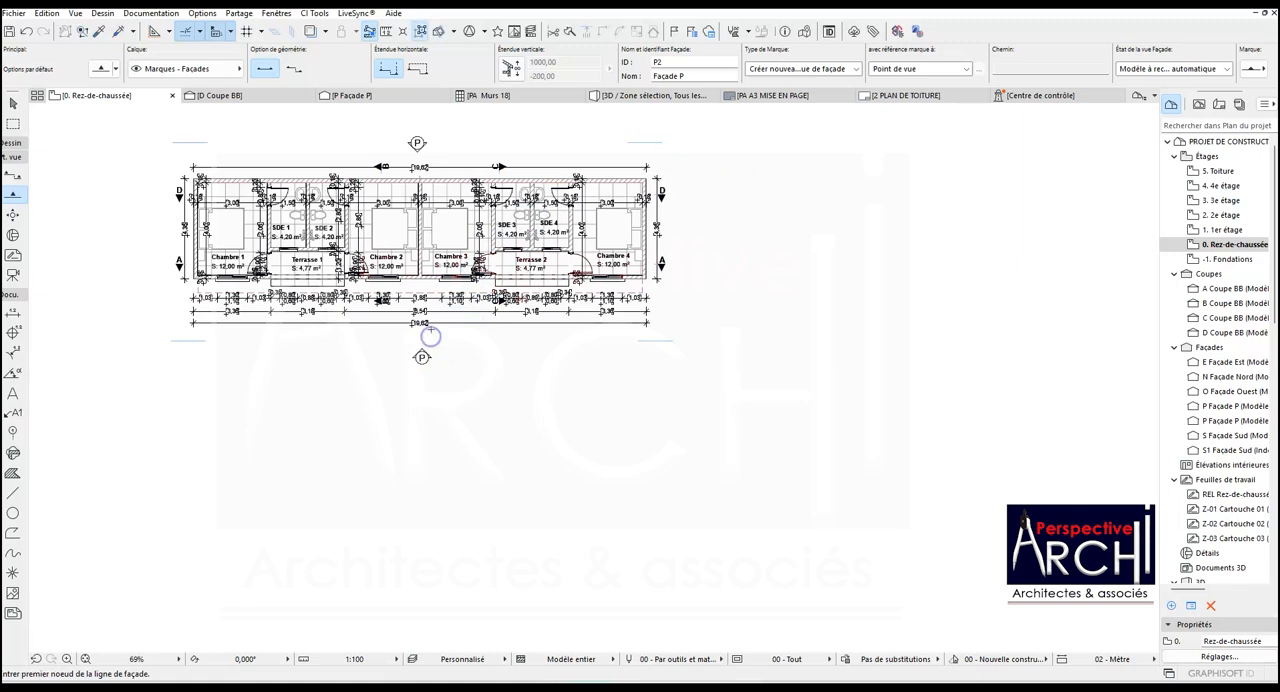
- Set the new facade marker's ID to A and its name to Façade A
click(420, 142)
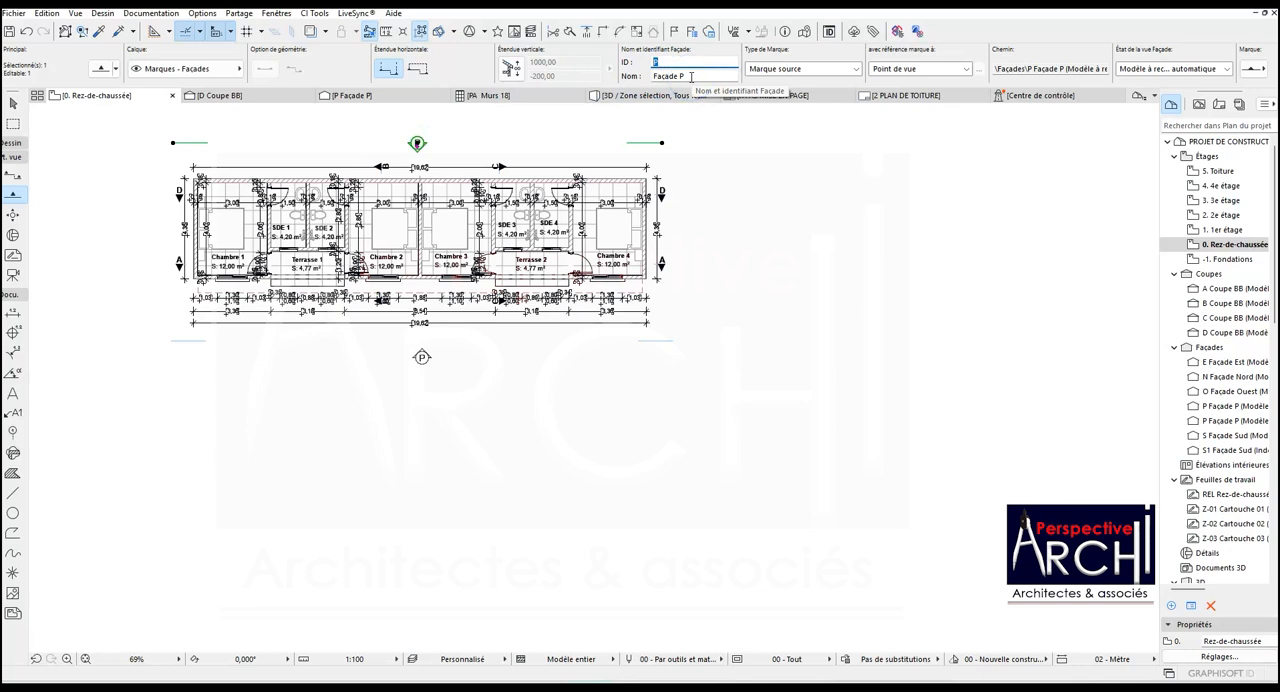
click(681, 75)
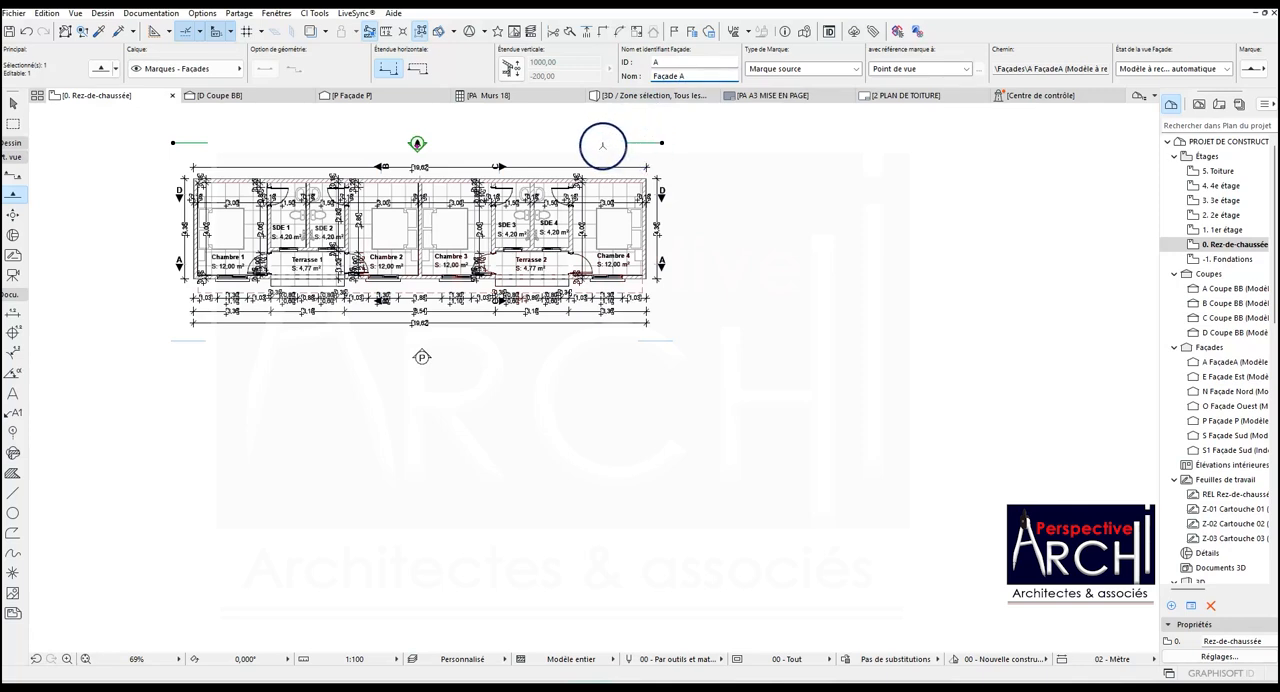
key(Escape)
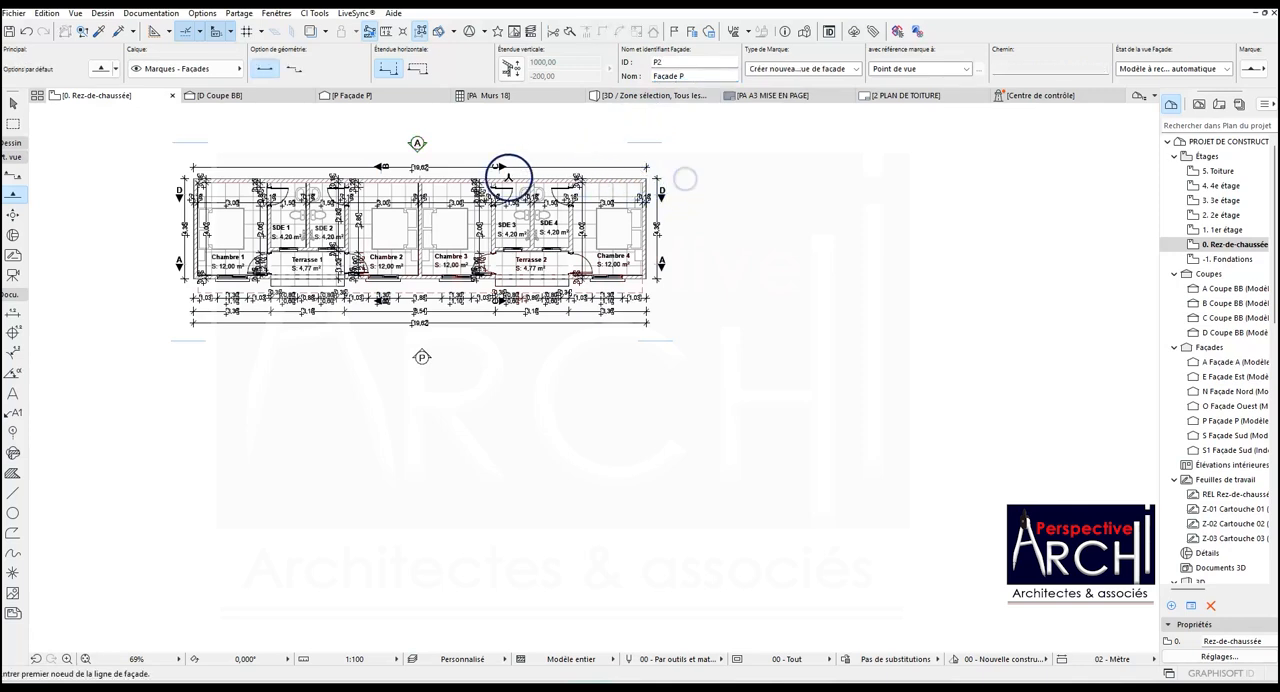
- Copy the solid ground hatch from facade P and open facade A from its marker on the ground floor plan
click(358, 96)
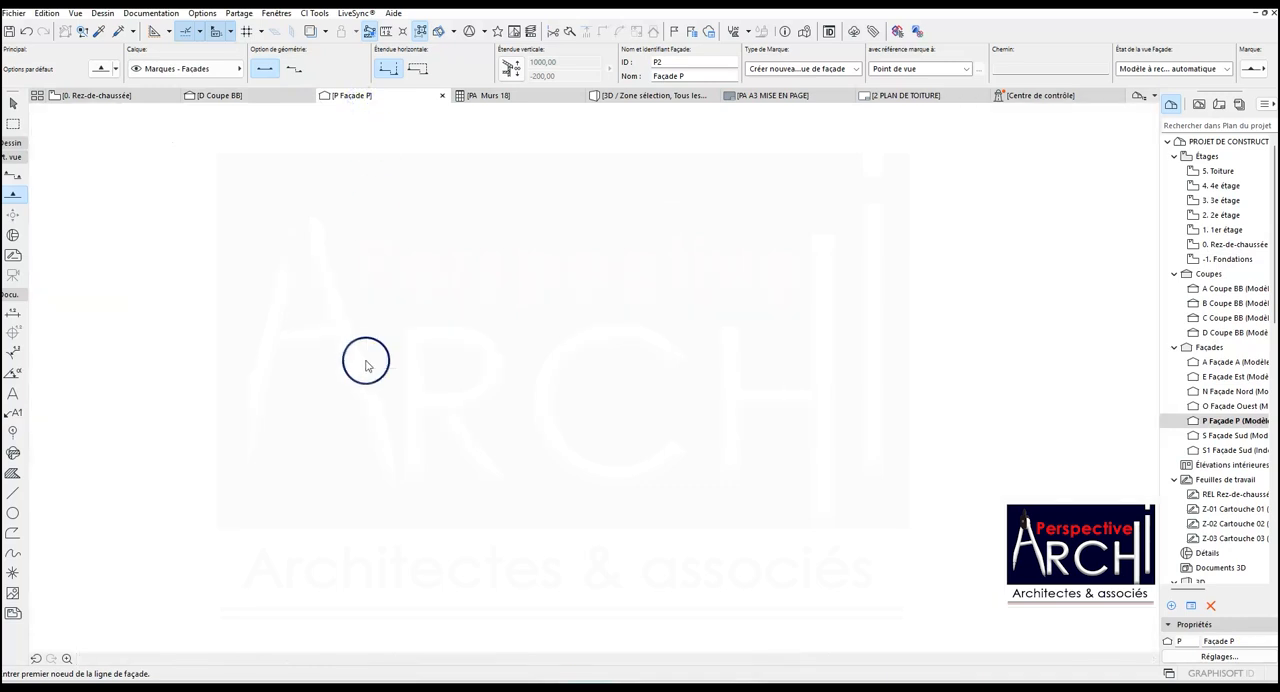
click(362, 443)
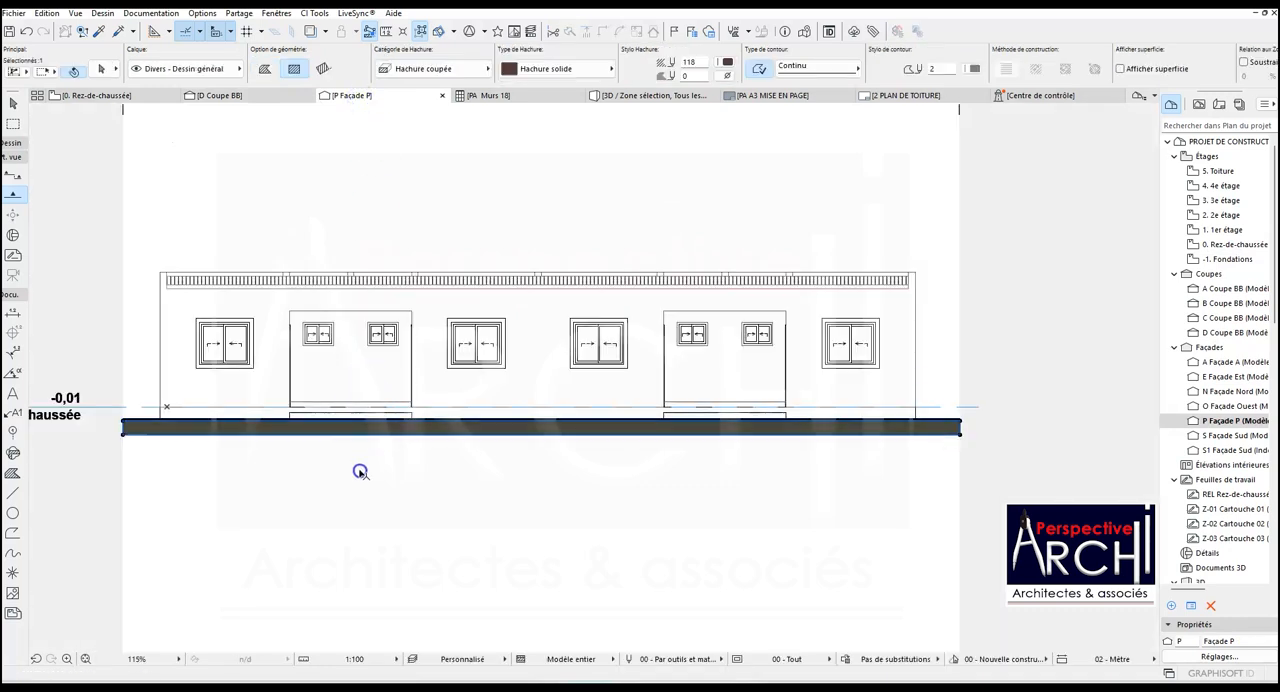
click(142, 97)
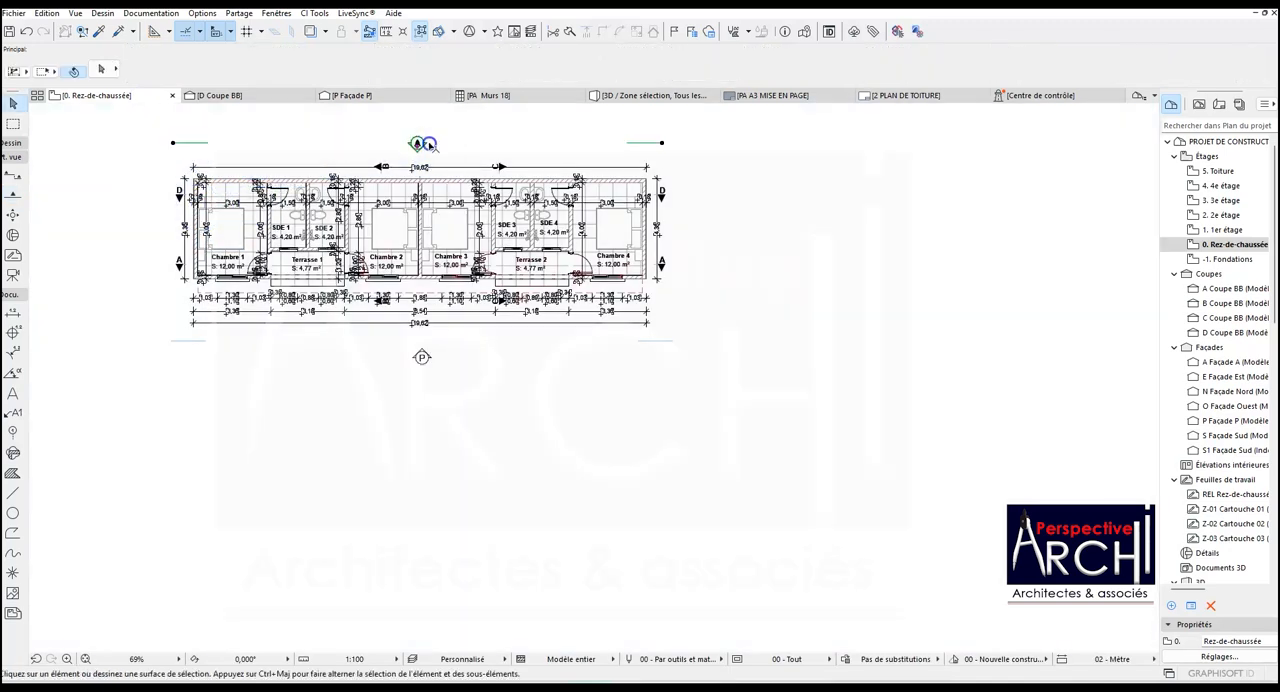
click(414, 144)
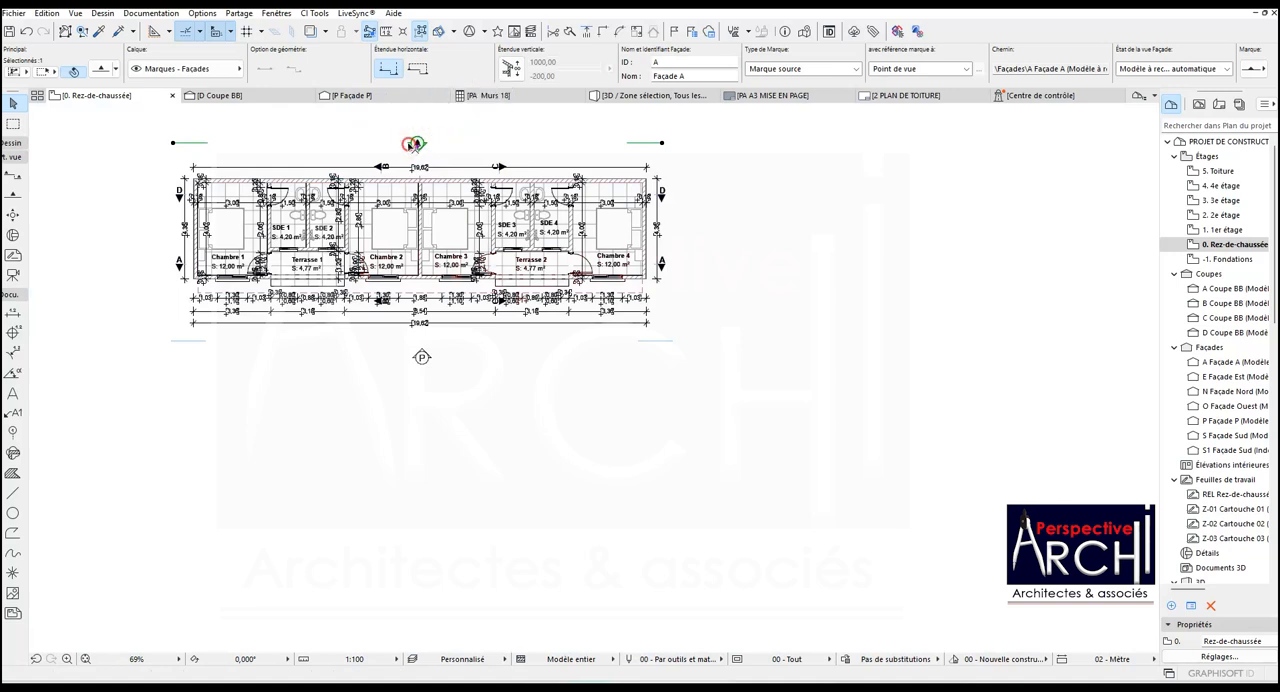
right_click(414, 144)
click(461, 189)
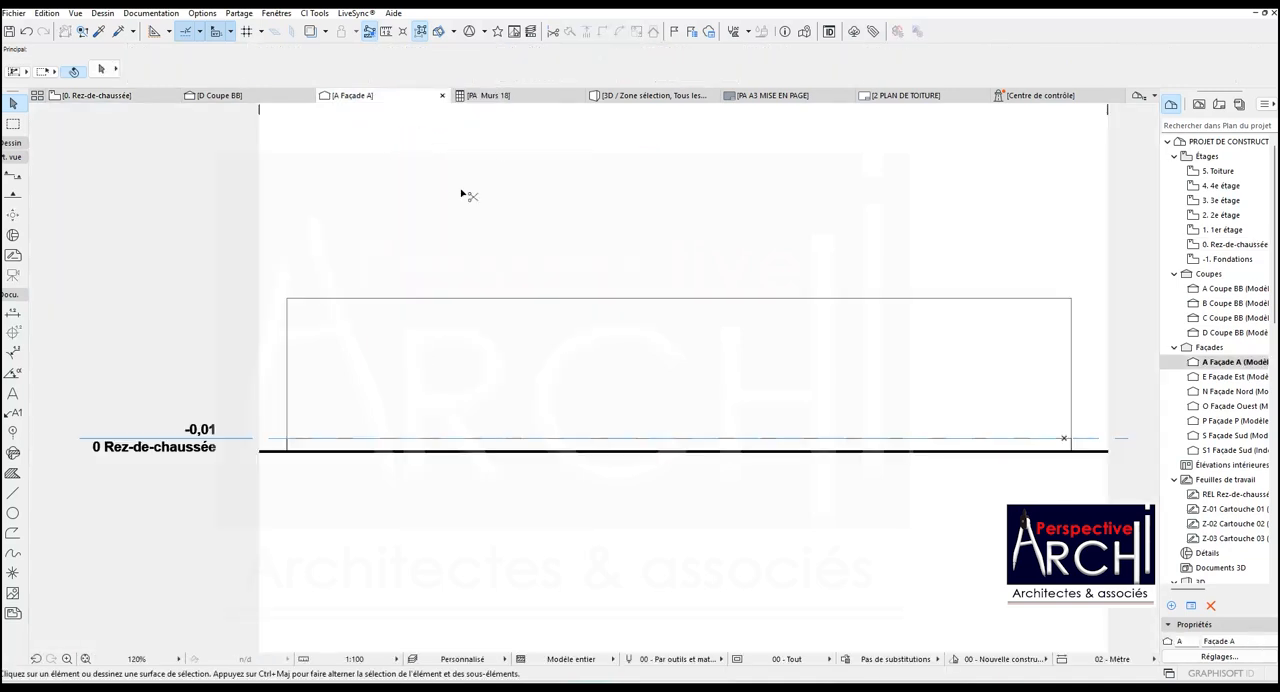
- Paste the ground hatch at the centre of the current view in facade A and move its upper-left corner to the ground line's left end
key(ctrl+v)
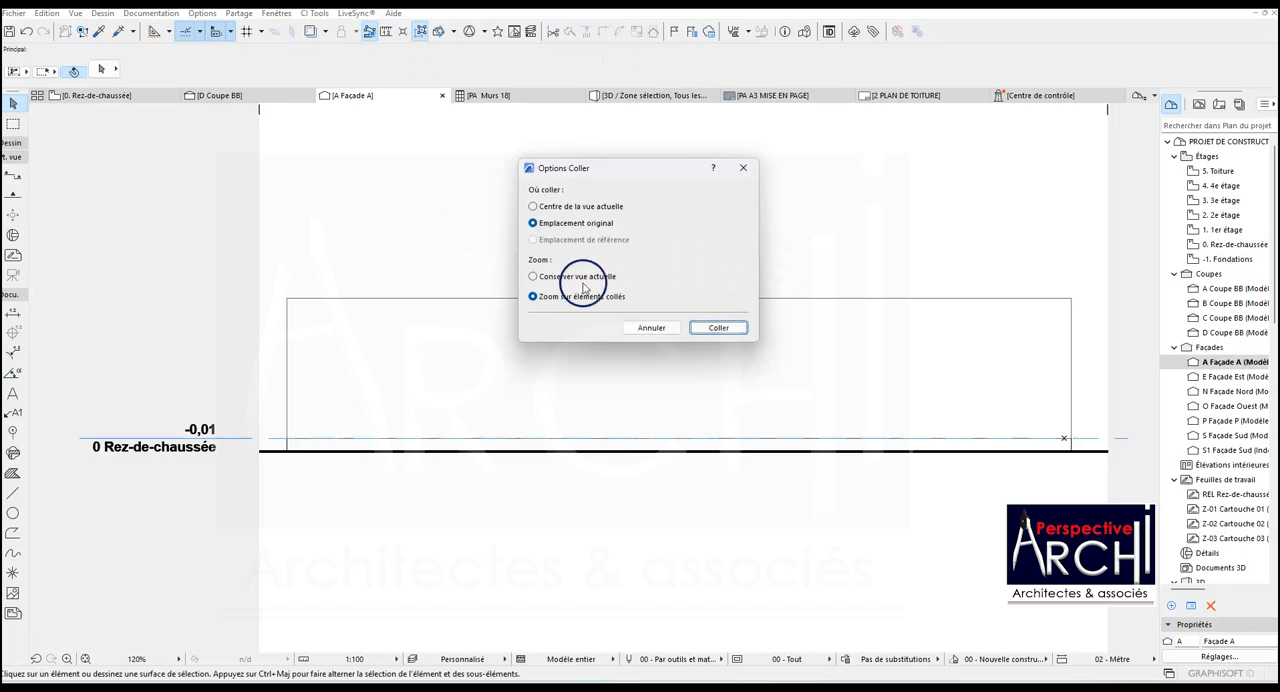
click(536, 208)
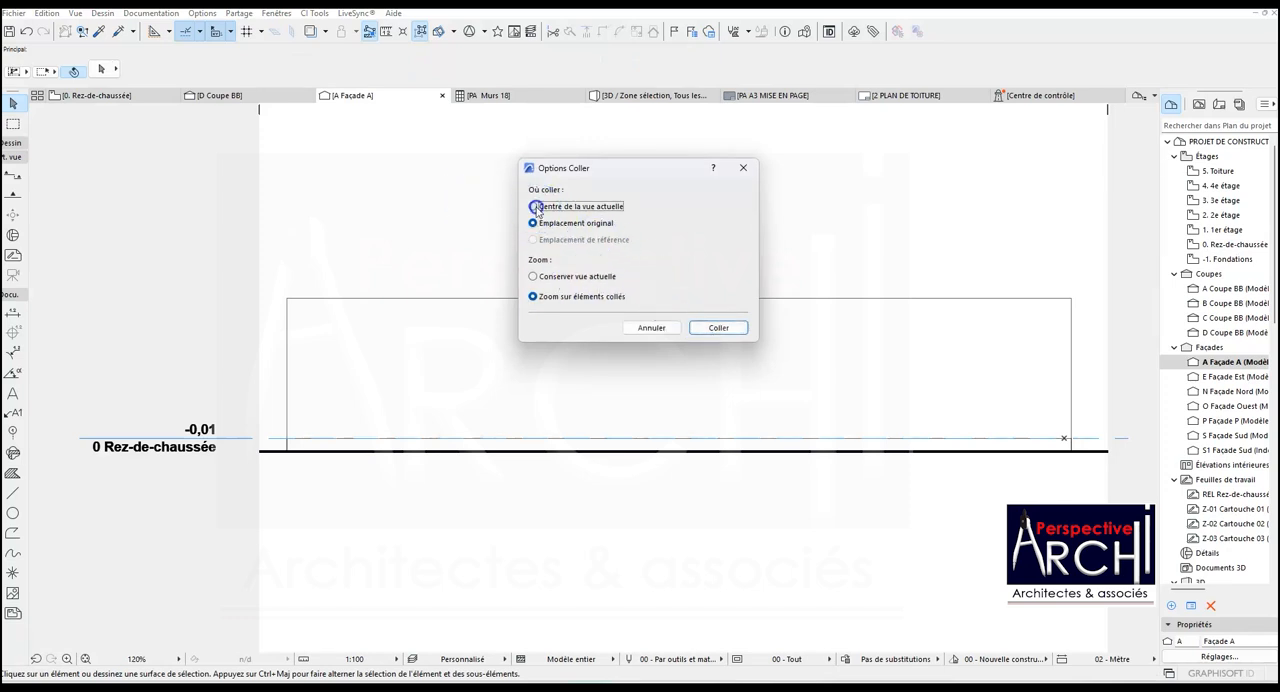
click(719, 327)
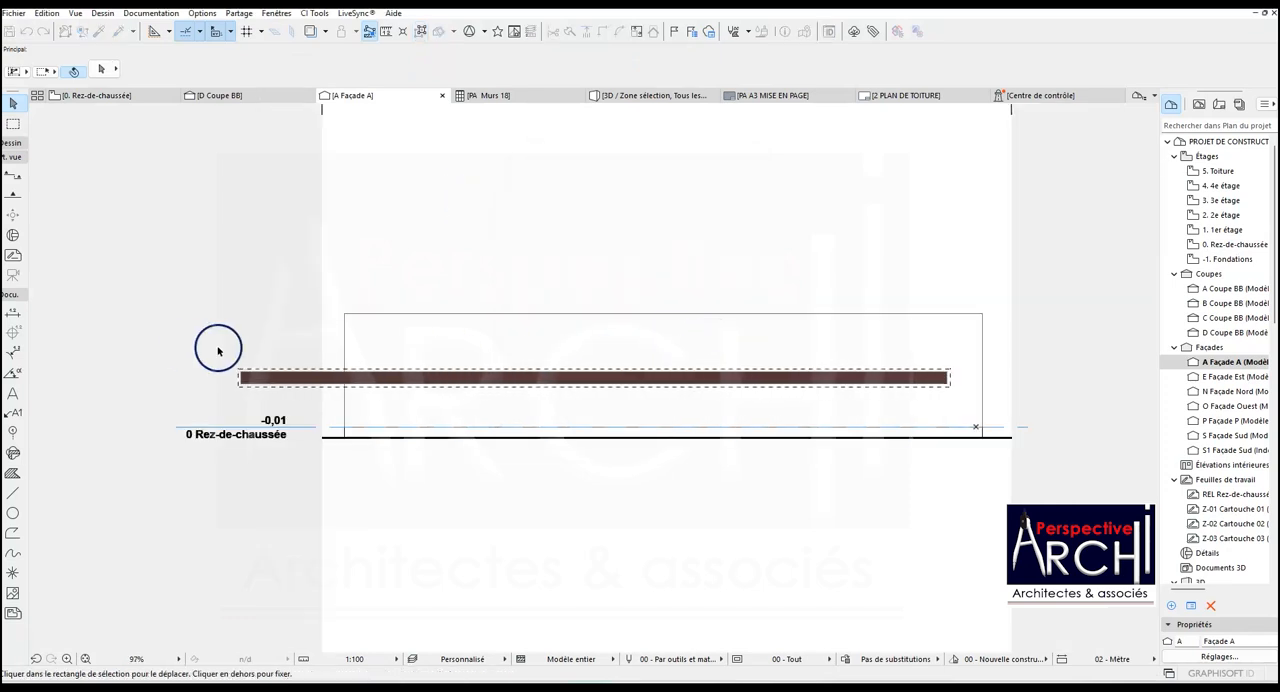
scroll(225, 360, up, 2)
scroll(230, 377, up, 3)
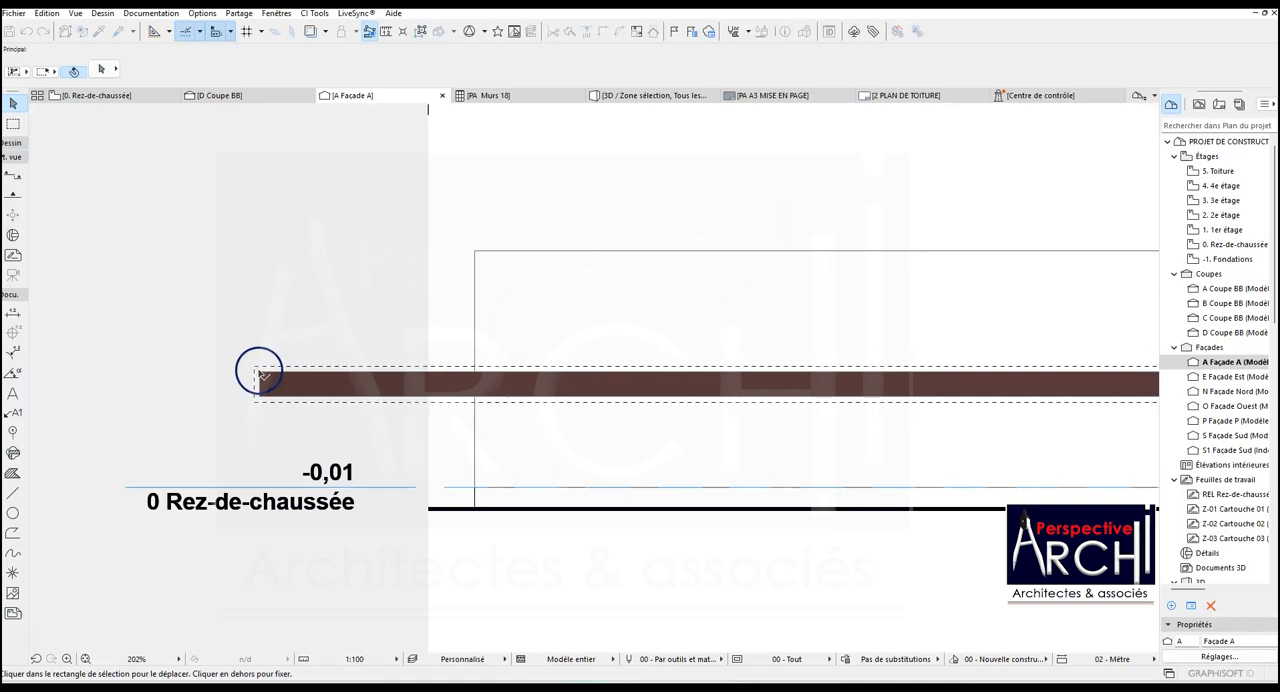
click(259, 372)
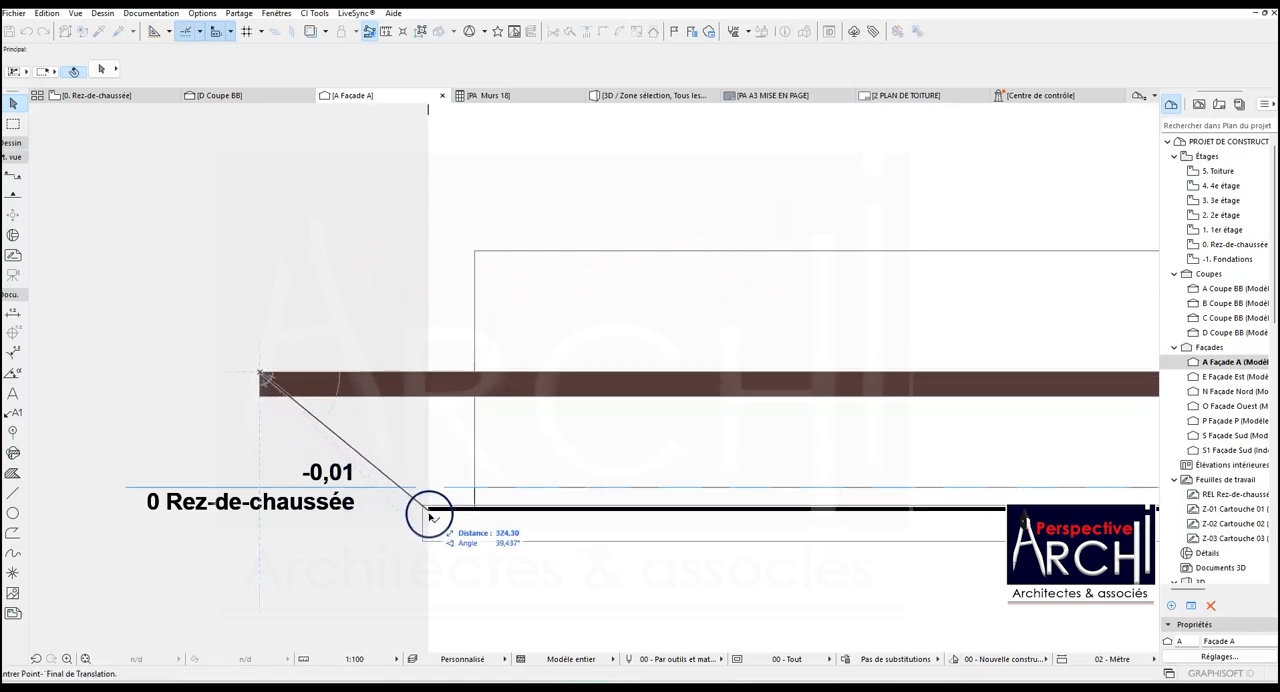
click(425, 508)
scroll(420, 490, down, 5)
click(586, 289)
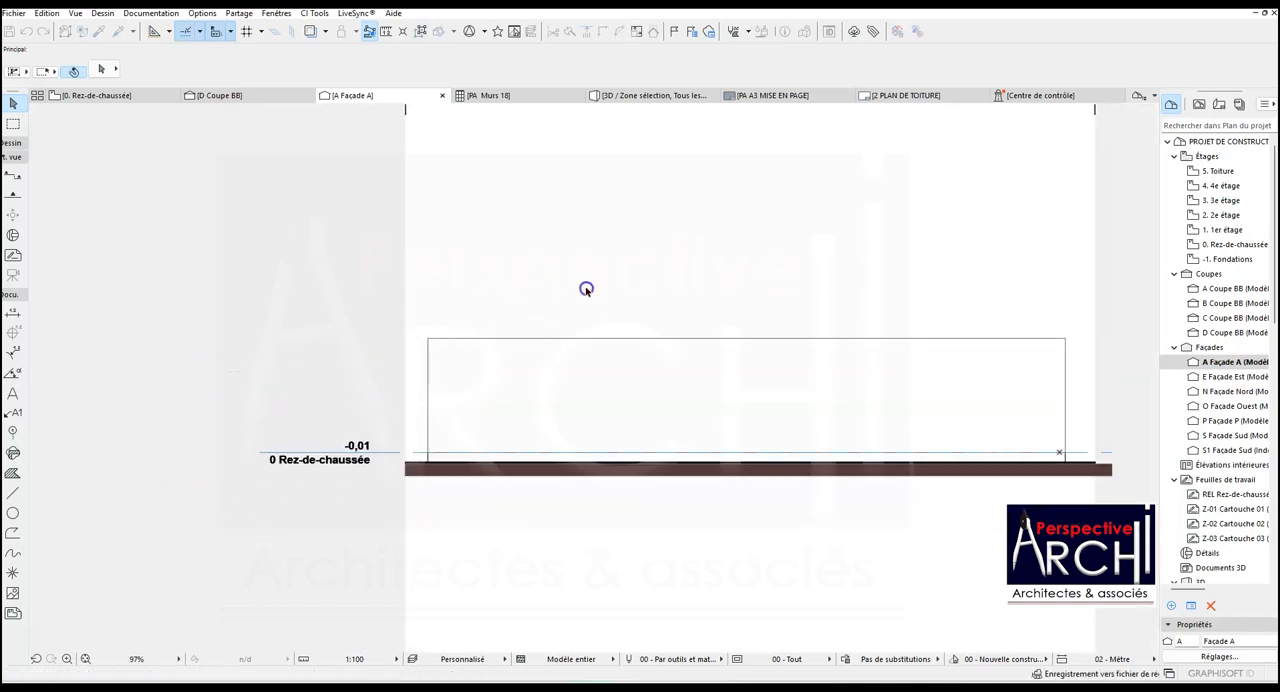
- Shorten the pasted hatch in facade A by offsetting its right edge back to the end of the ground line
scroll(495, 310, down, 1)
scroll(921, 421, up, 6)
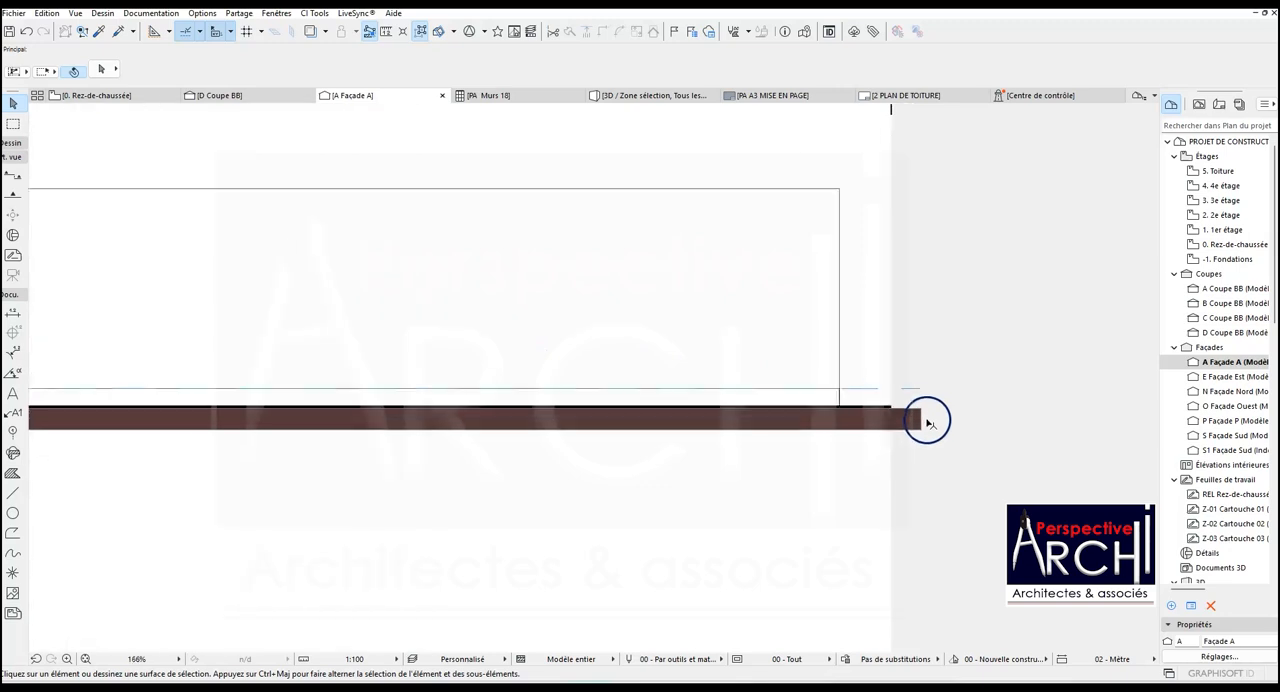
click(921, 421)
click(918, 417)
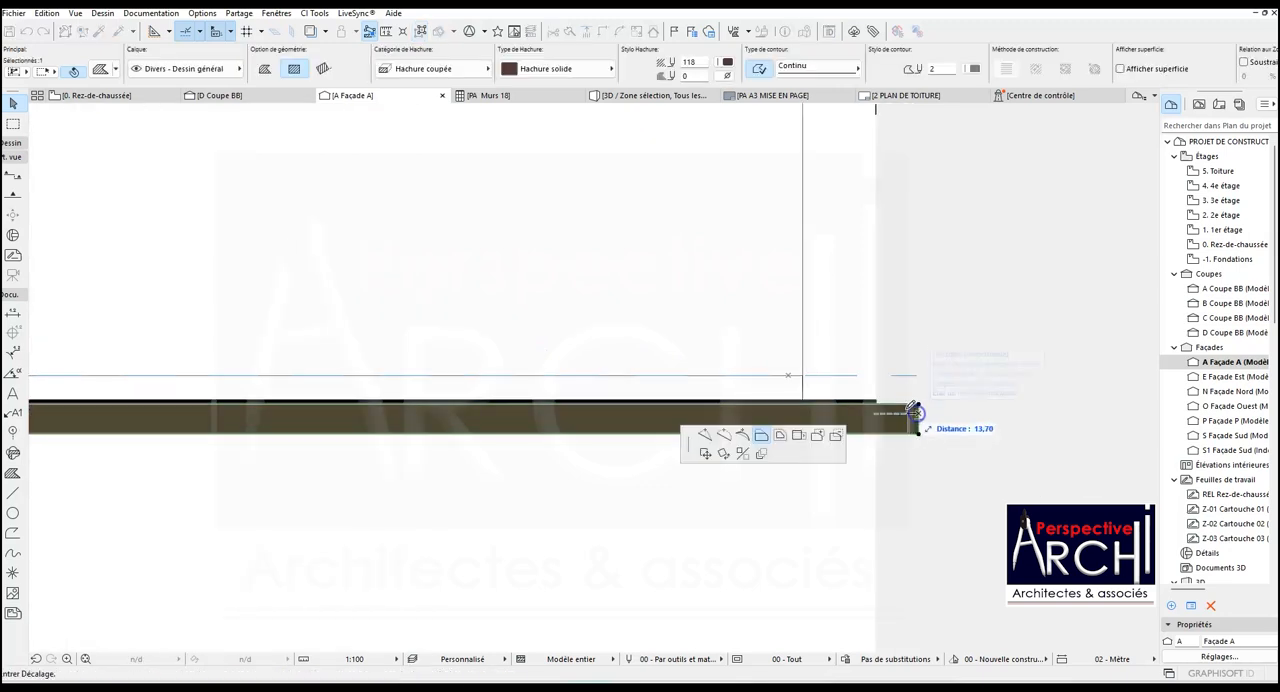
click(880, 400)
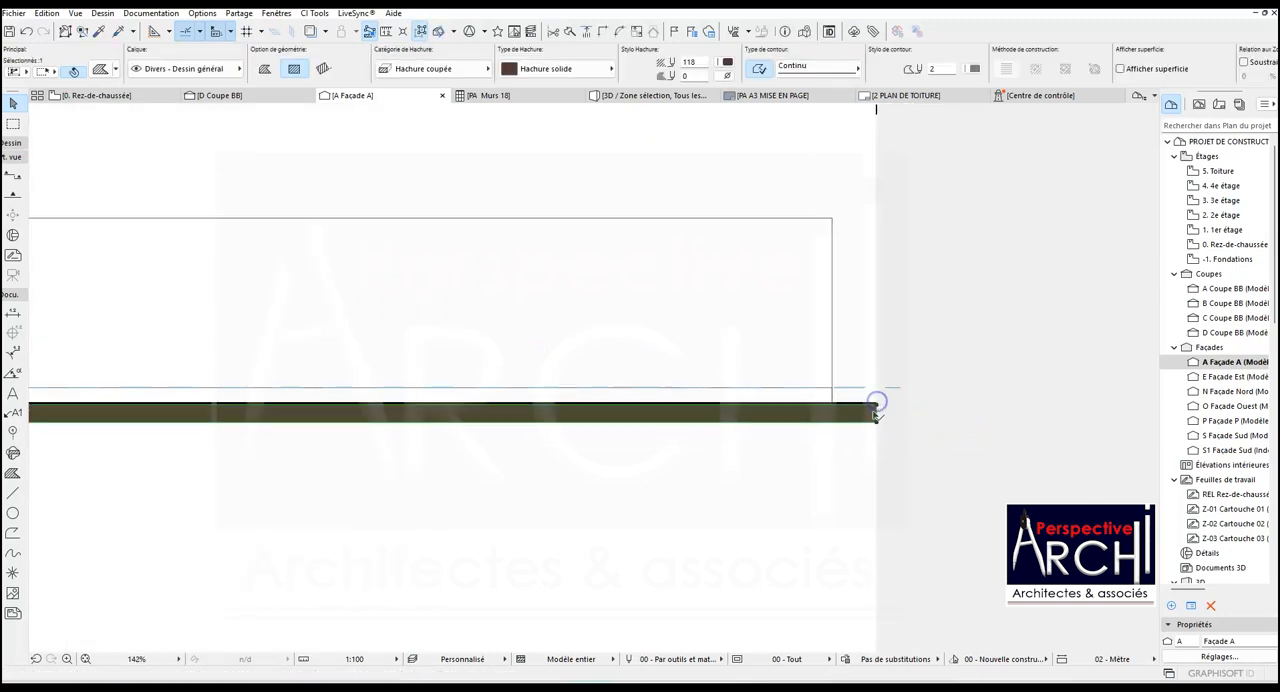
scroll(850, 390, down, 5)
click(221, 143)
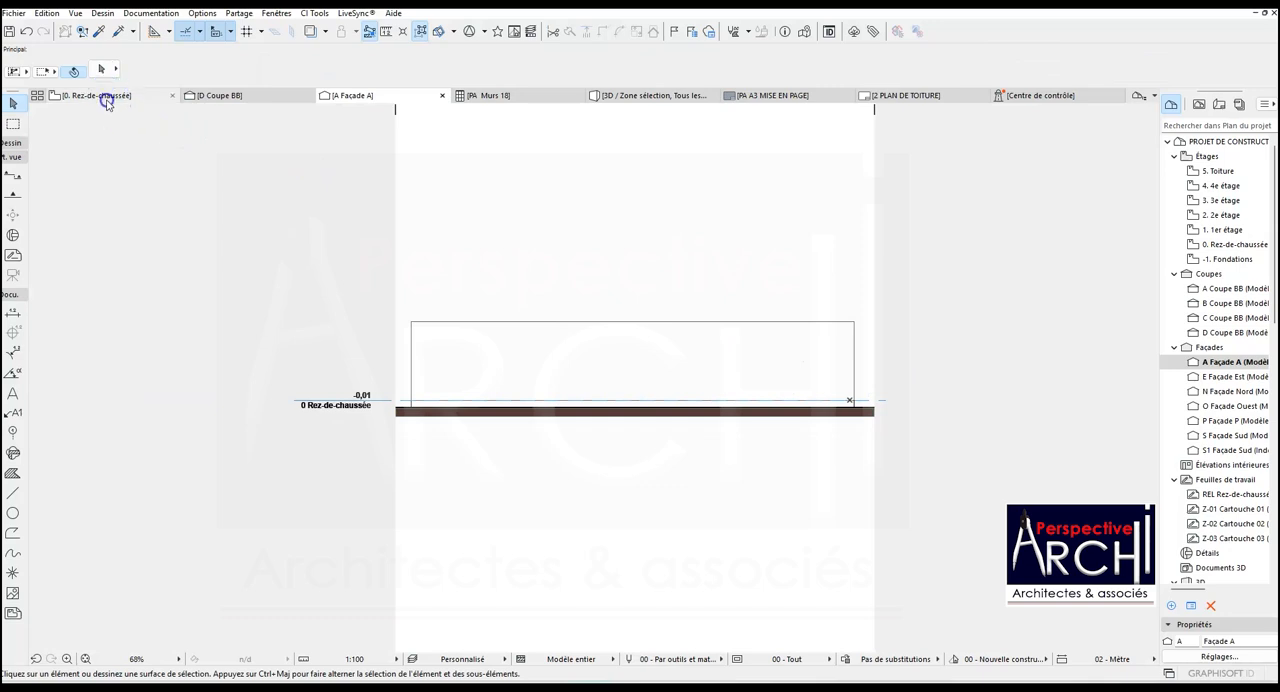
- On the ground floor plan, copy facade A's marker settings and draw a facade line beside Chambre 1, facing the building
click(106, 95)
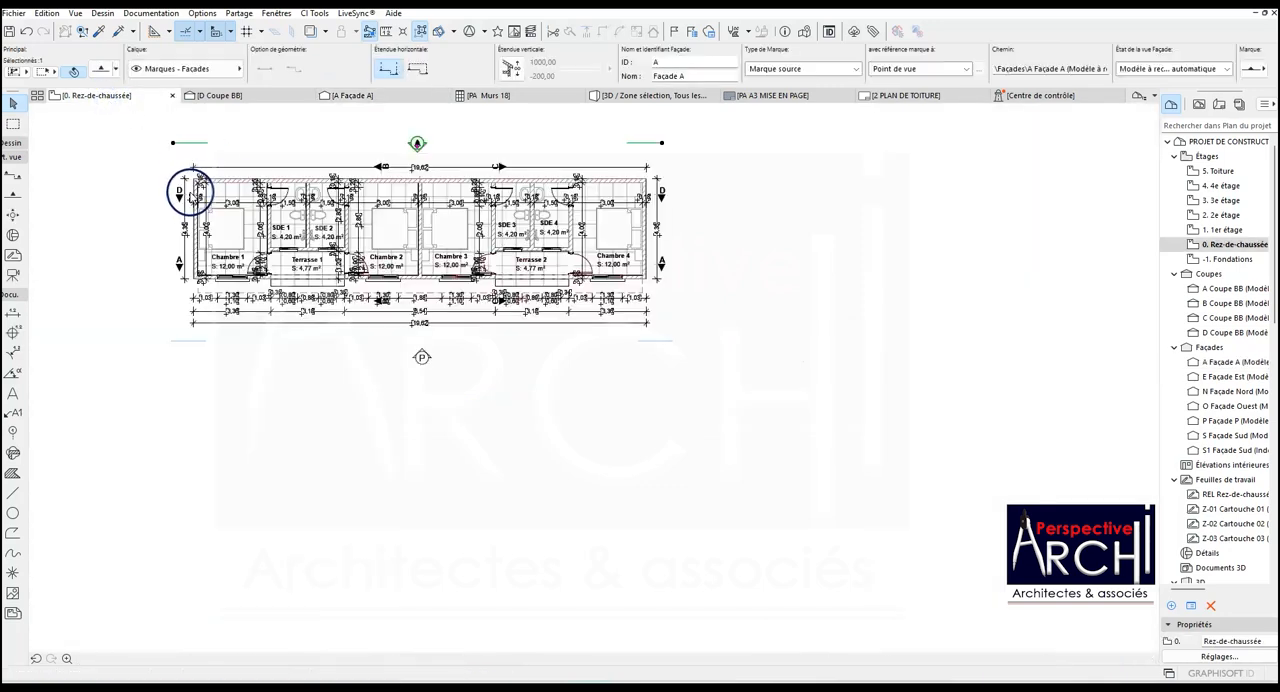
click(100, 32)
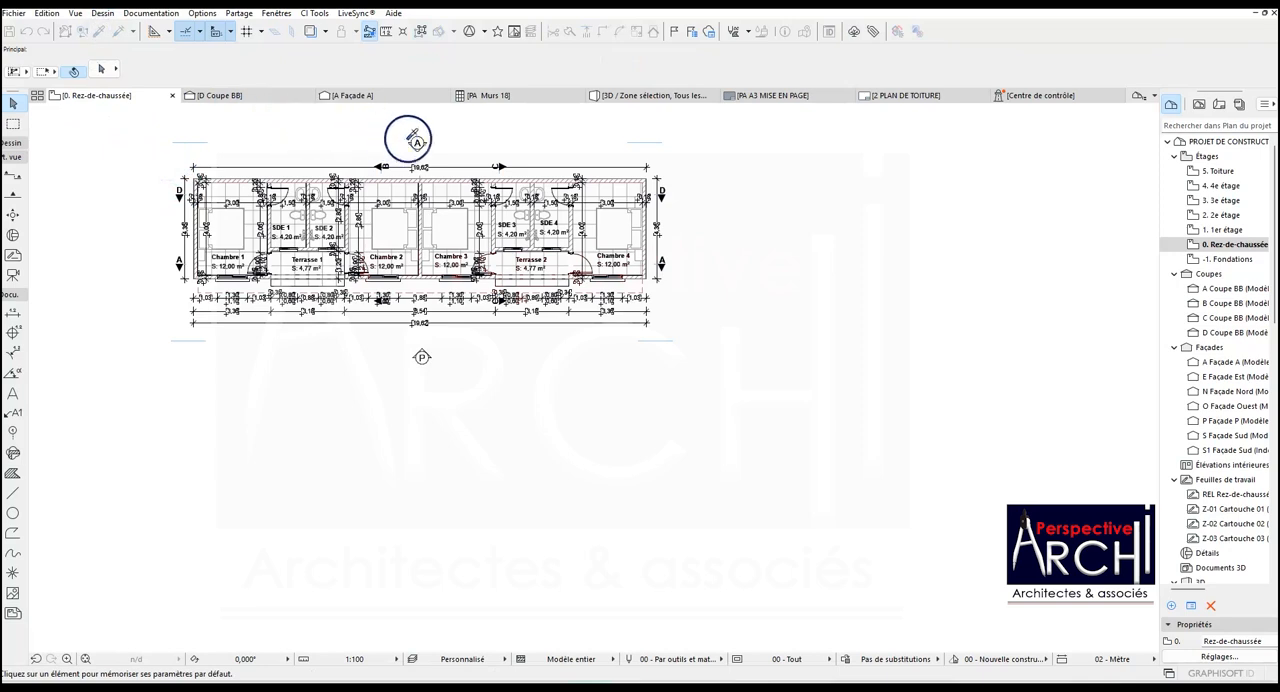
click(191, 171)
click(173, 158)
click(174, 330)
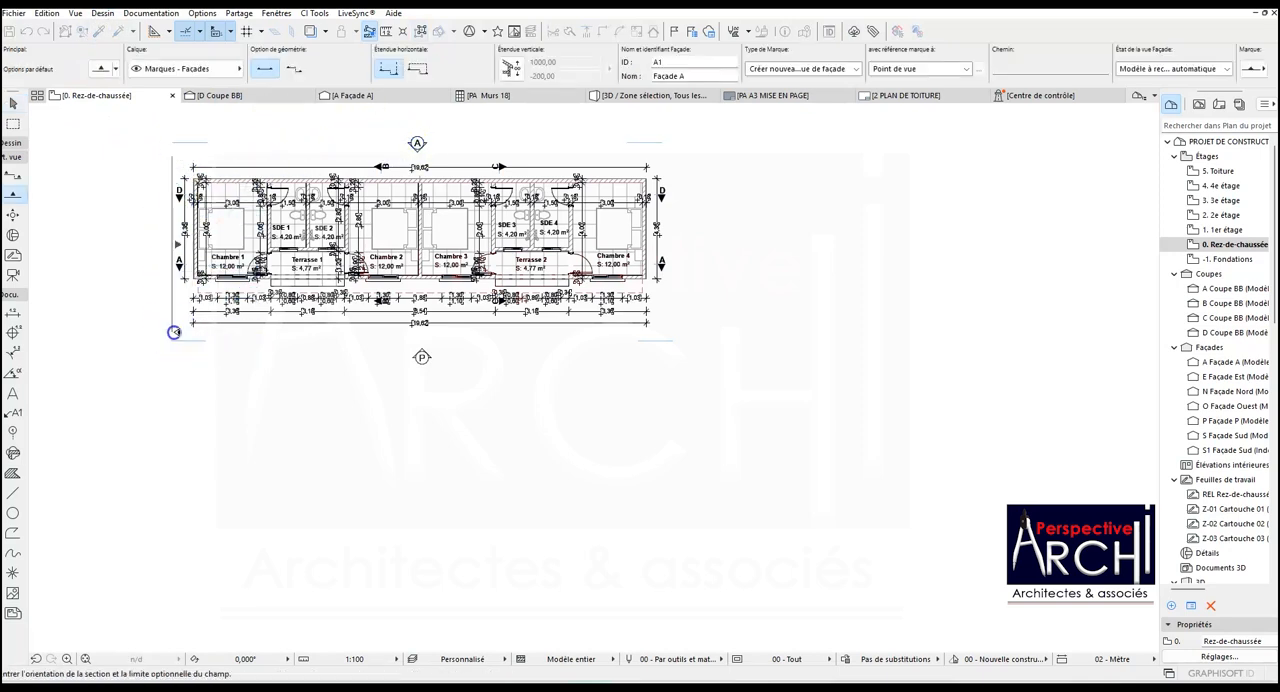
click(668, 219)
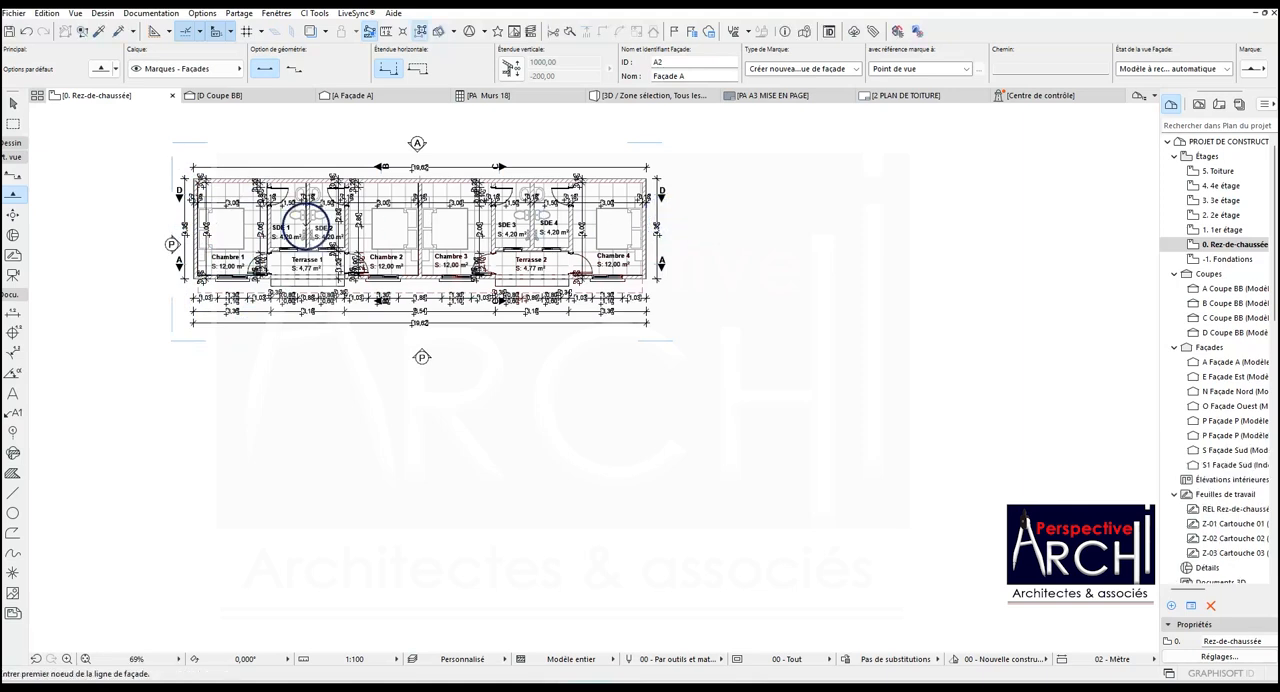
- Set the new facade marker's ID to G and its name to Façade G, and open that facade from its marker
click(172, 245)
click(661, 62)
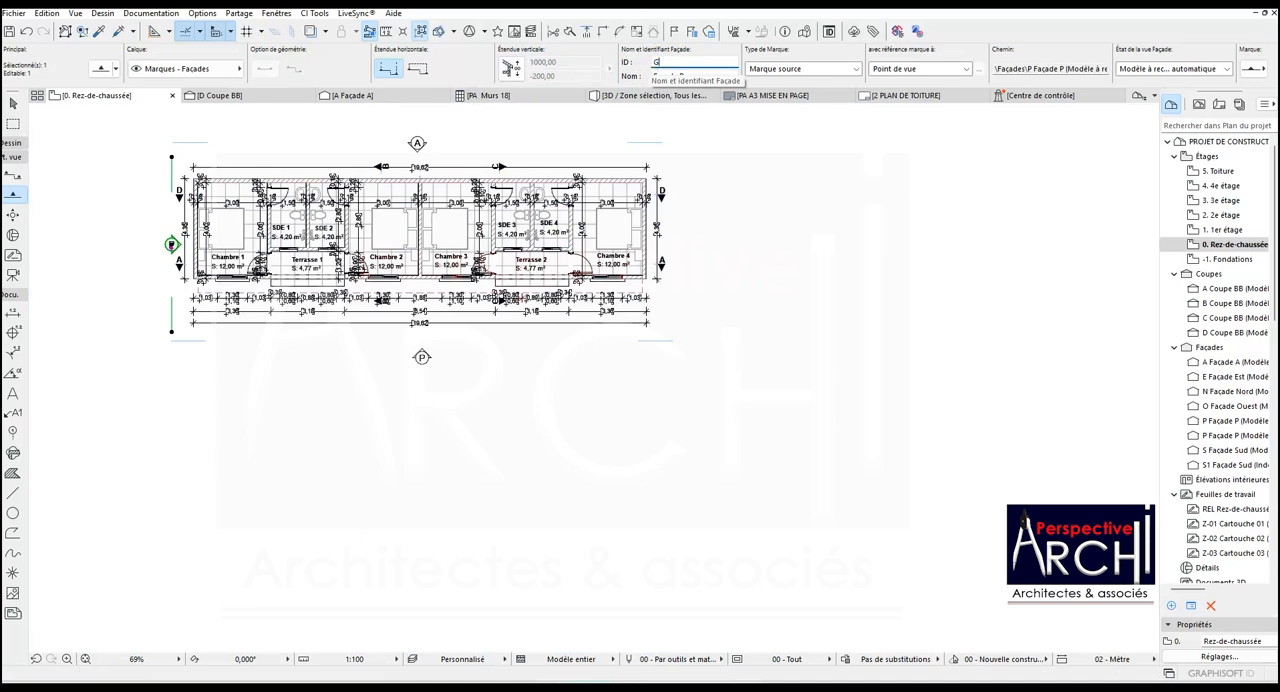
click(683, 76)
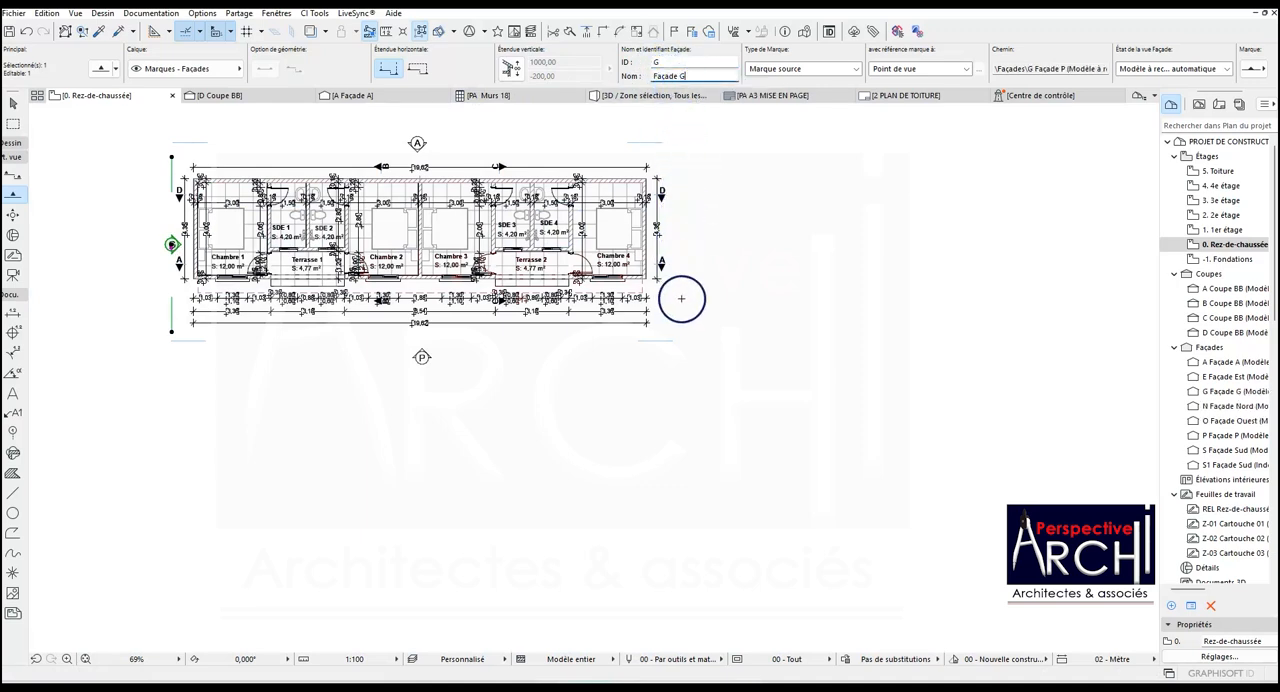
key(Escape)
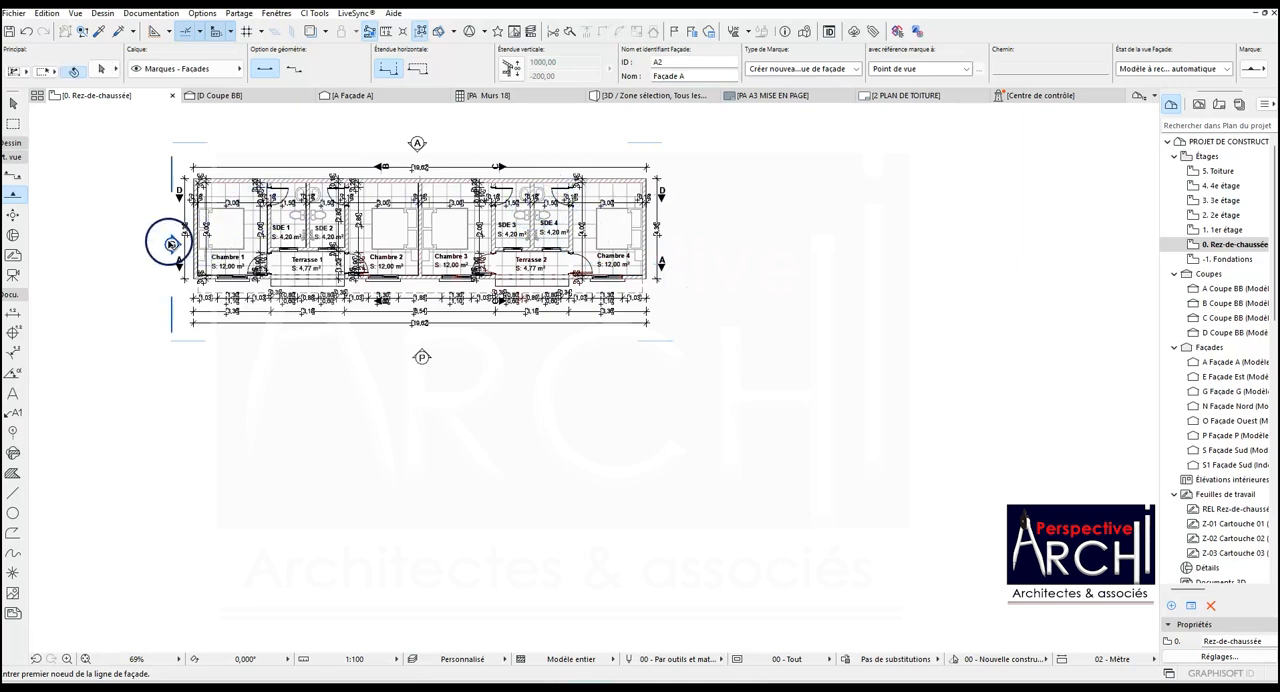
click(172, 243)
right_click(173, 246)
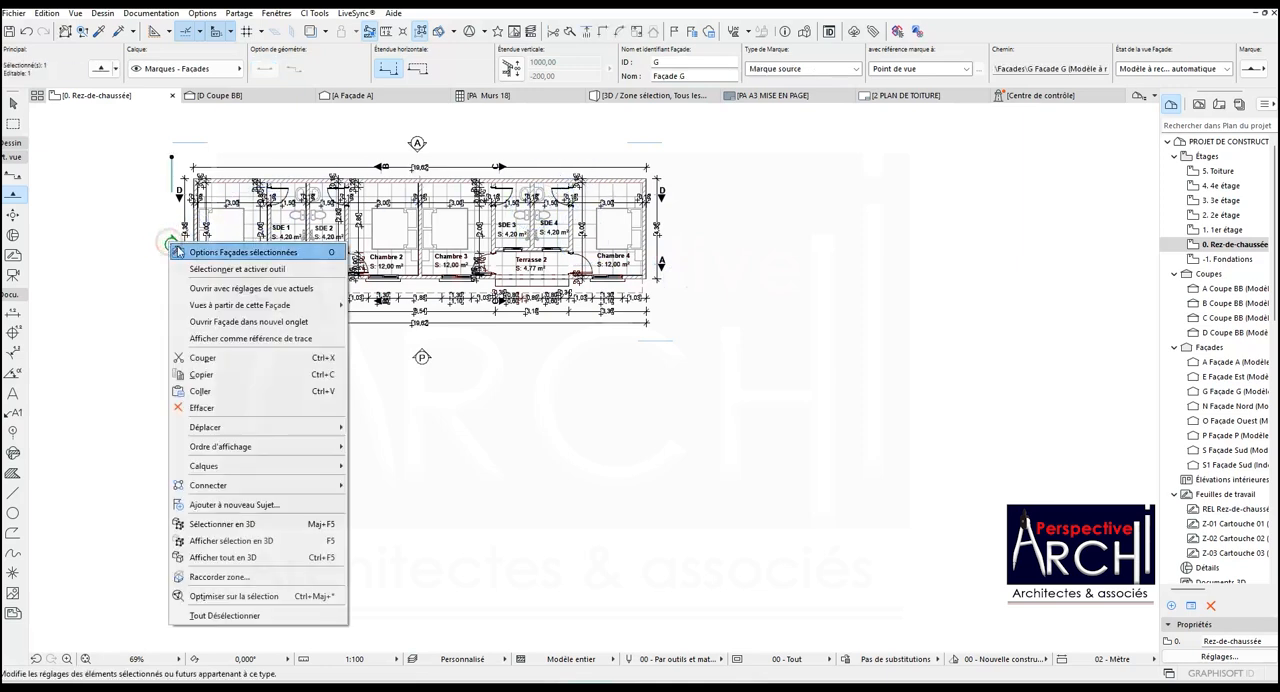
click(224, 288)
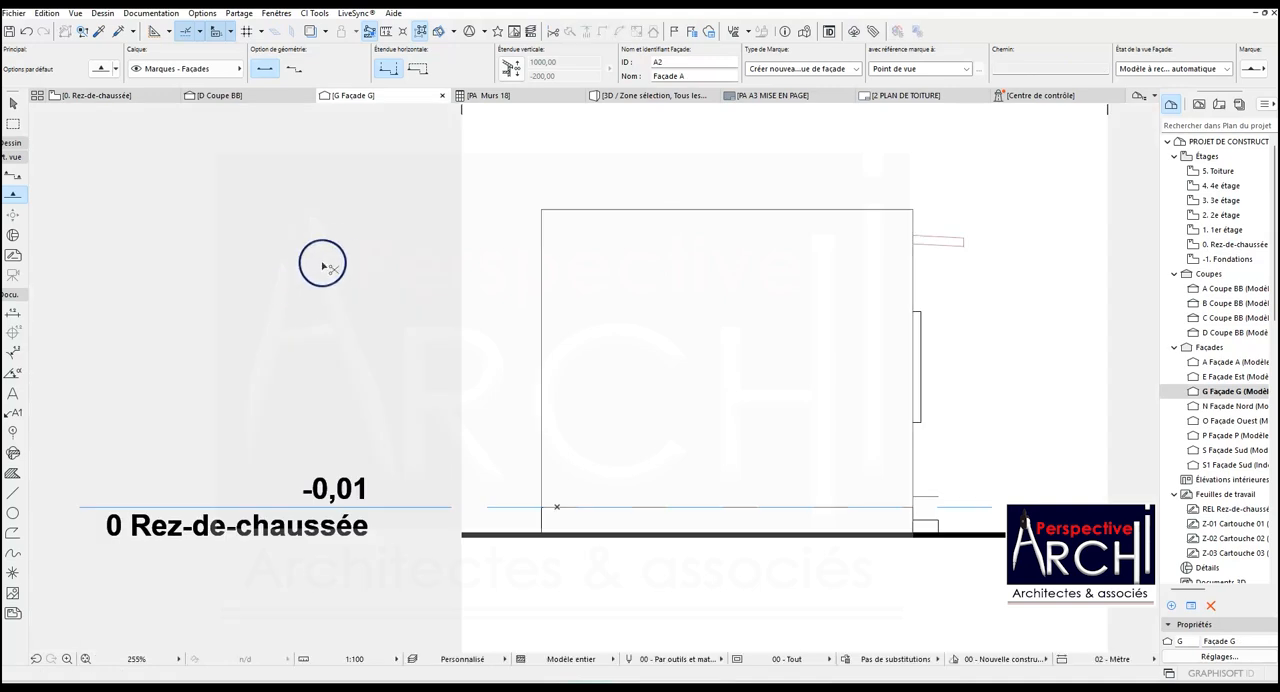
- Paste the ground hatch at the centre of facade G's view and move its upper-left corner to the ground line's left end
key(ctrl+v)
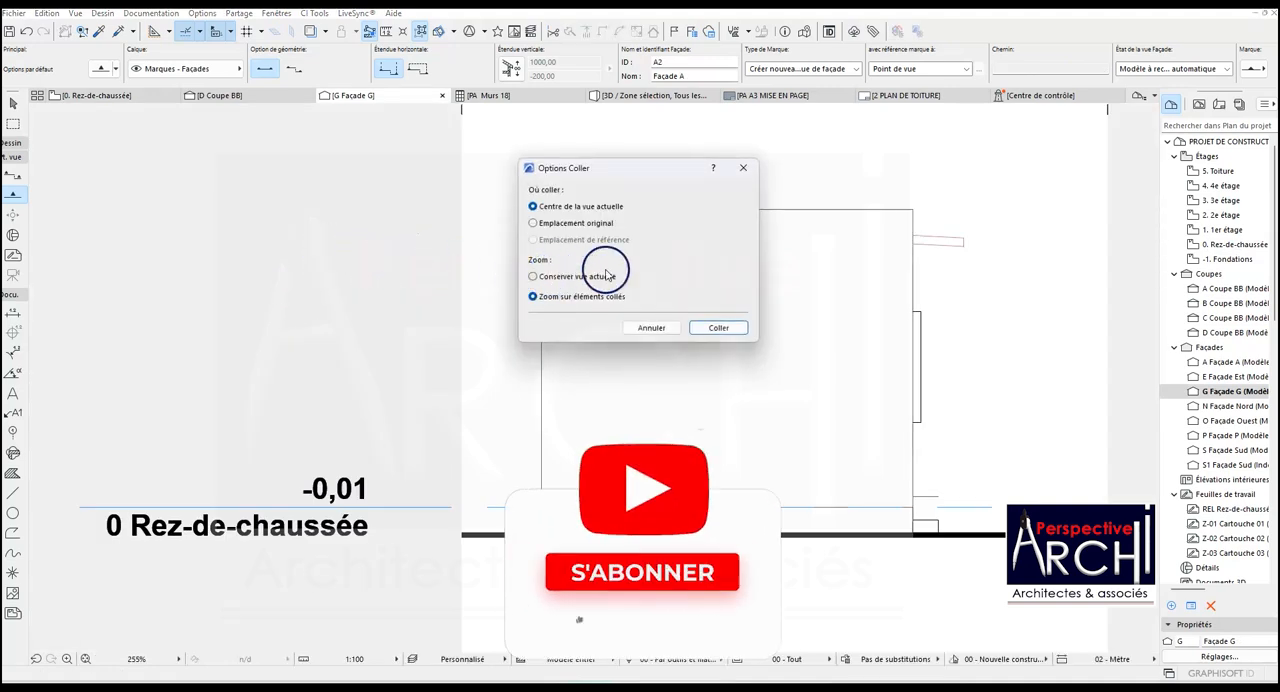
click(718, 327)
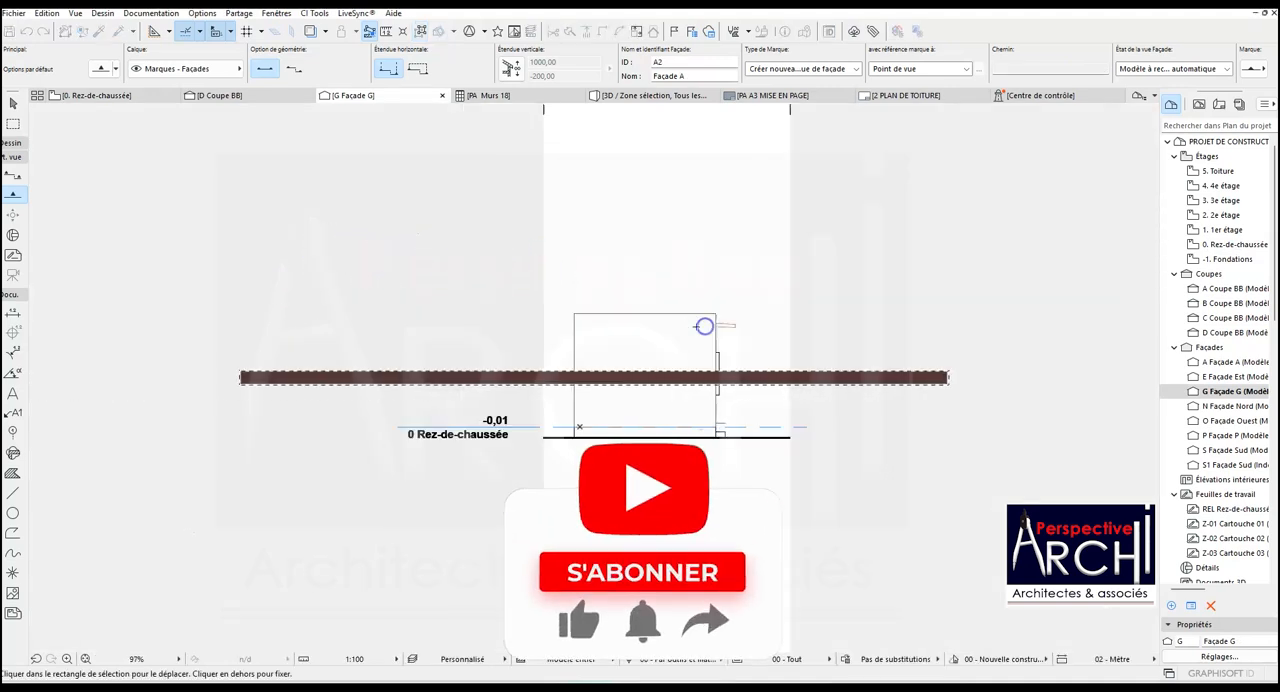
click(243, 371)
scroll(570, 450, down, 1)
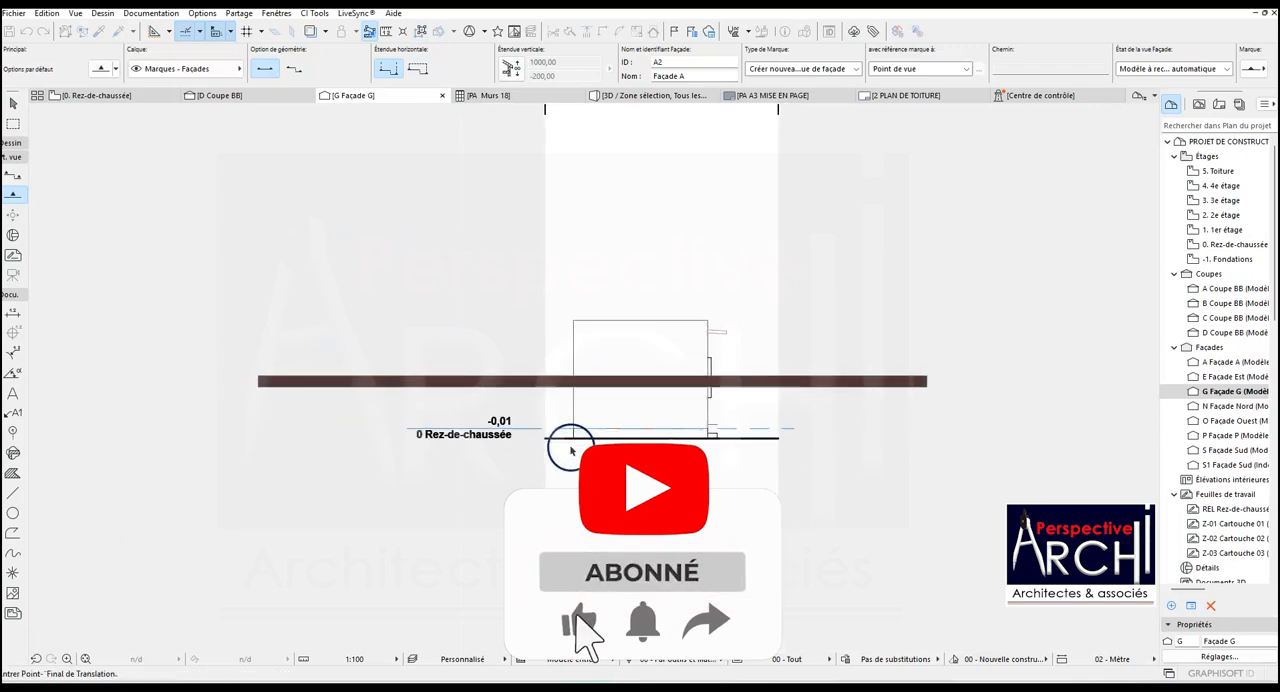
scroll(570, 450, up, 5)
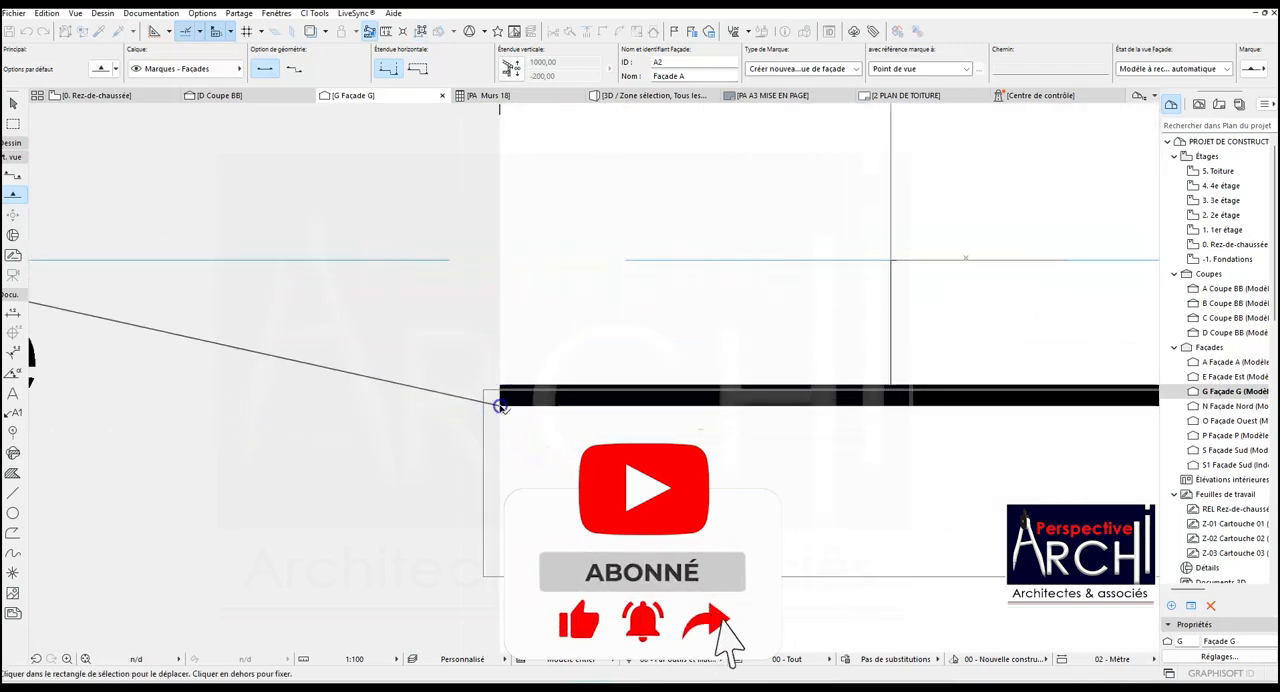
scroll(500, 406, down, 4)
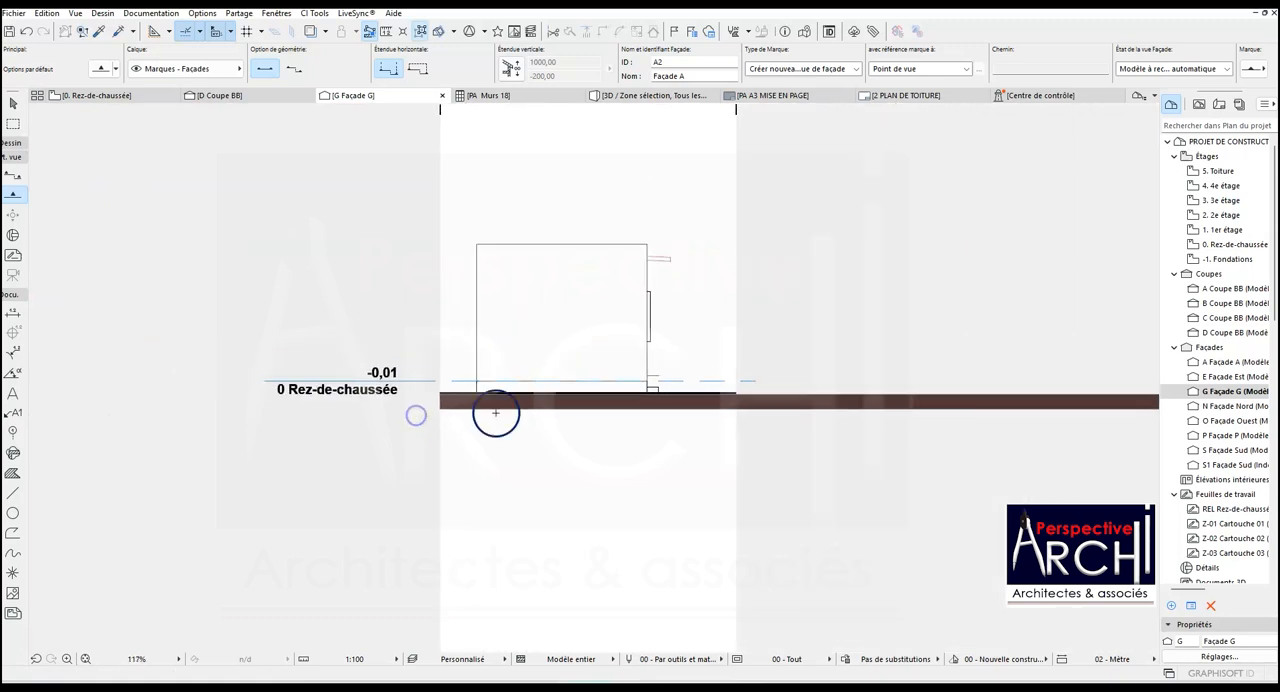
- Shorten facade G's hatch by offsetting its right edge back to the end of the ground line
scroll(643, 423, down, 2)
scroll(931, 397, up, 3)
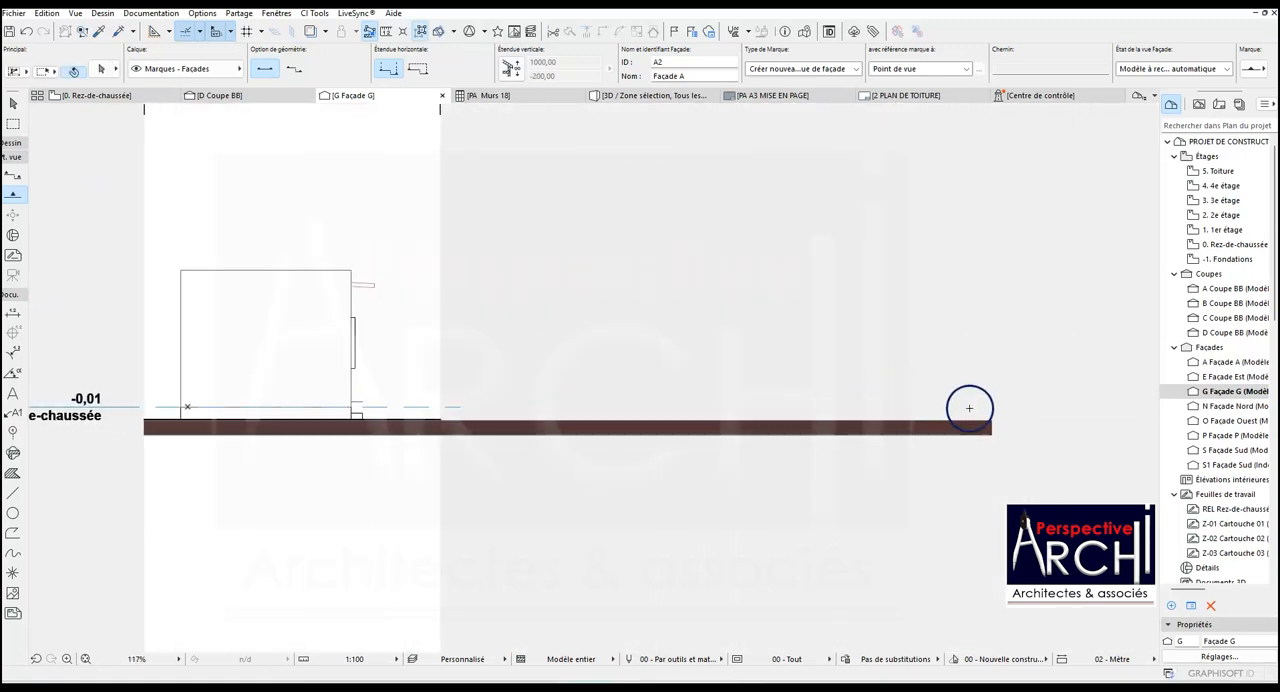
click(987, 428)
click(990, 428)
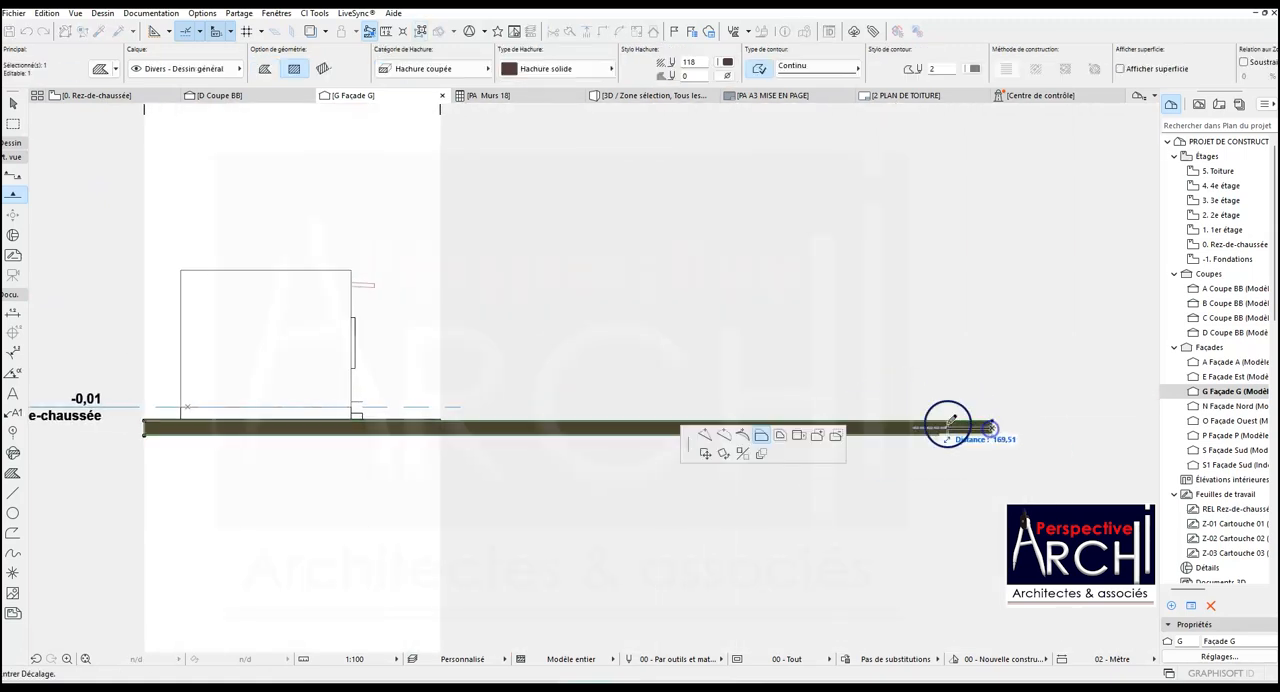
click(441, 420)
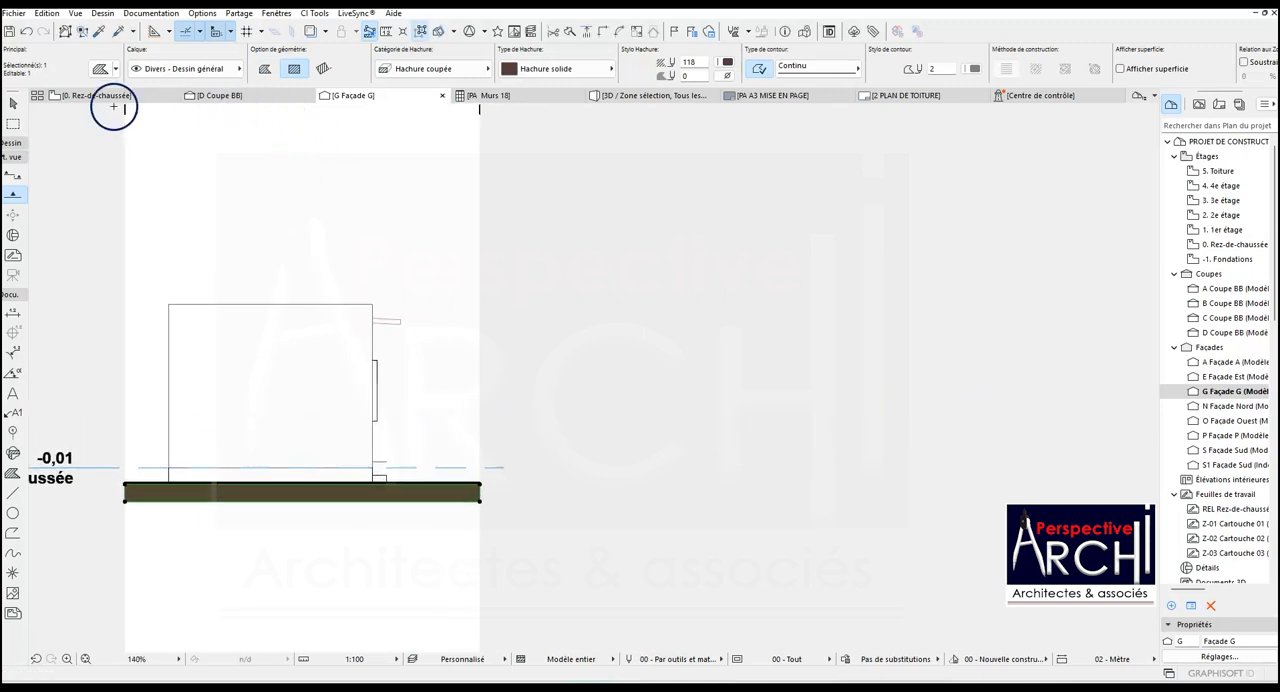
- On the ground floor plan, draw a facade line along the building's end beside Chambre 4, facing the building
click(90, 96)
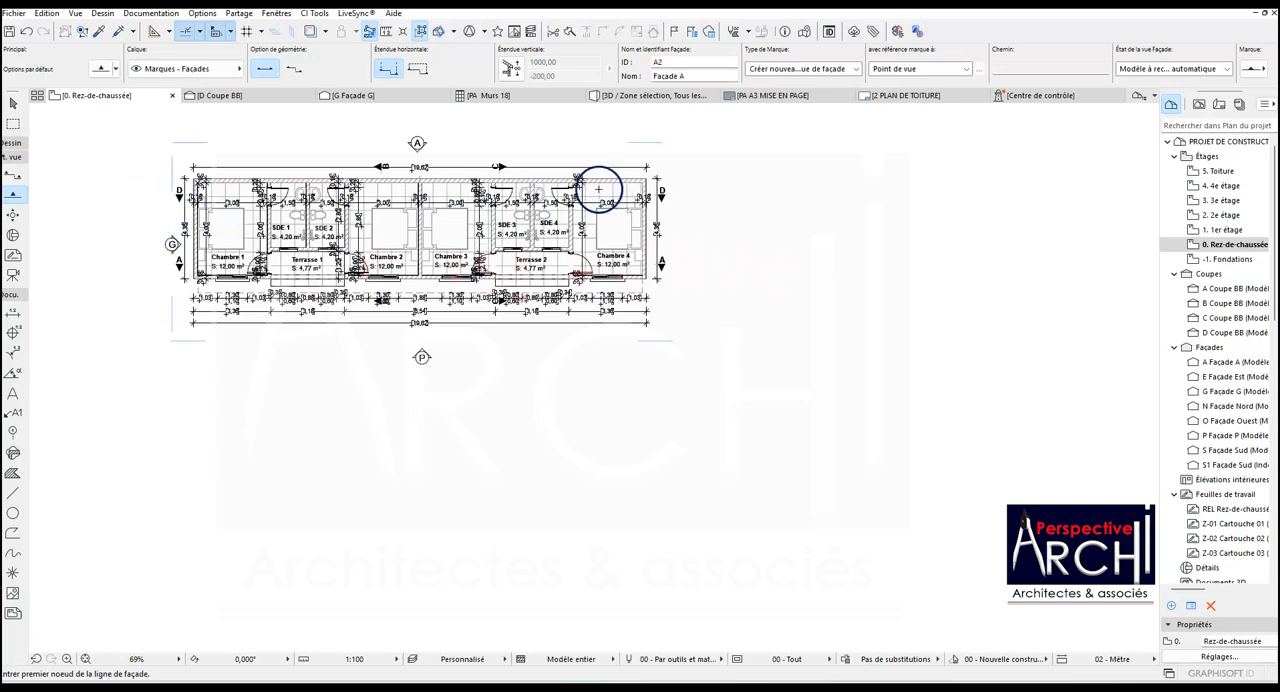
click(667, 149)
click(668, 312)
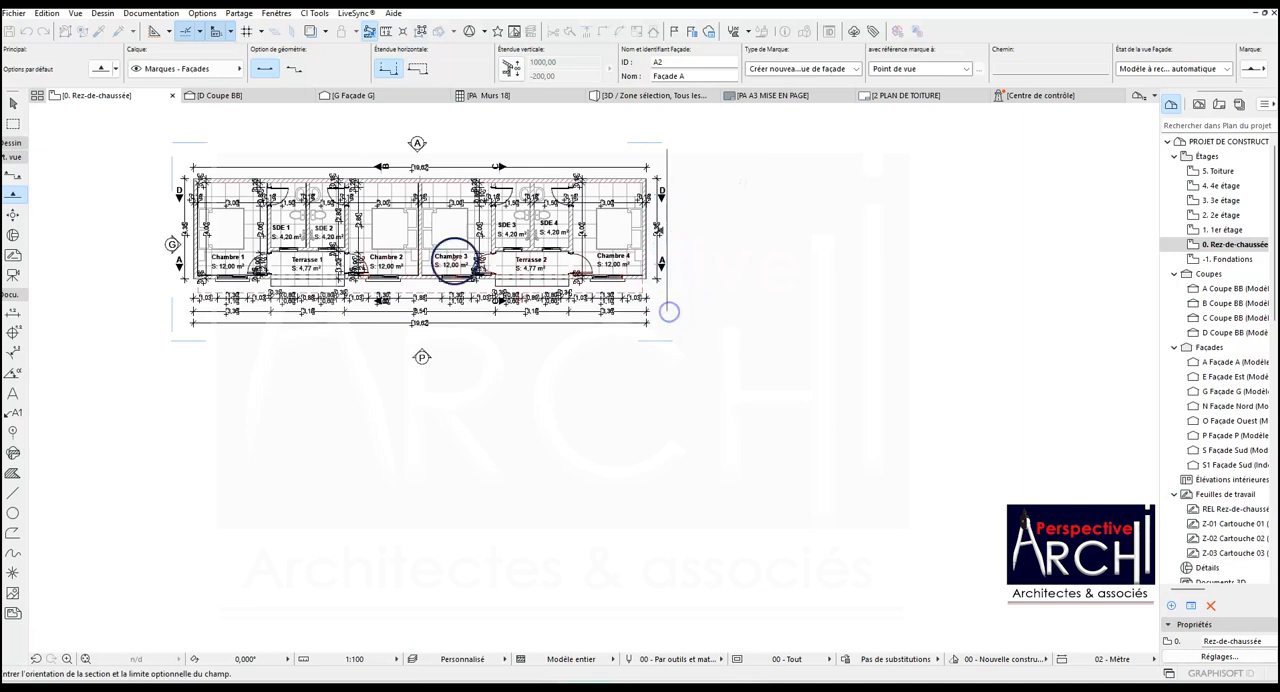
click(172, 244)
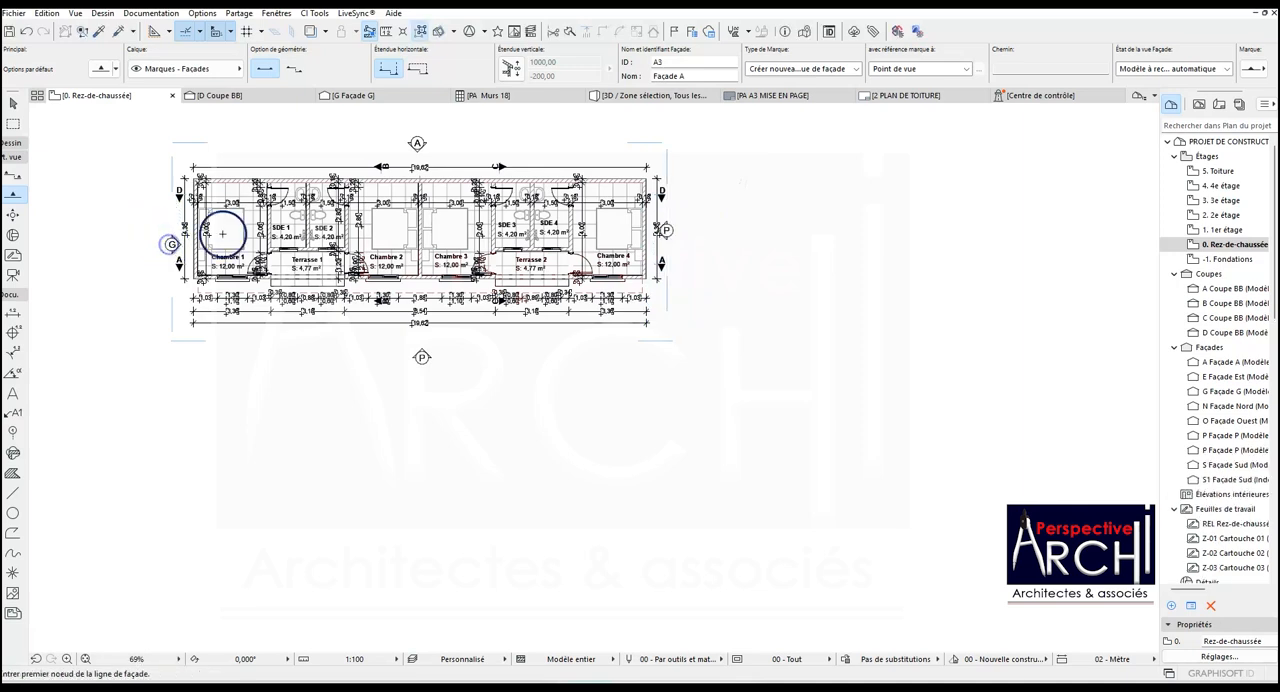
- Set the facade marker beside Chambre 4 to ID D and name Façade D, and open that facade from its marker
shift+click(668, 168)
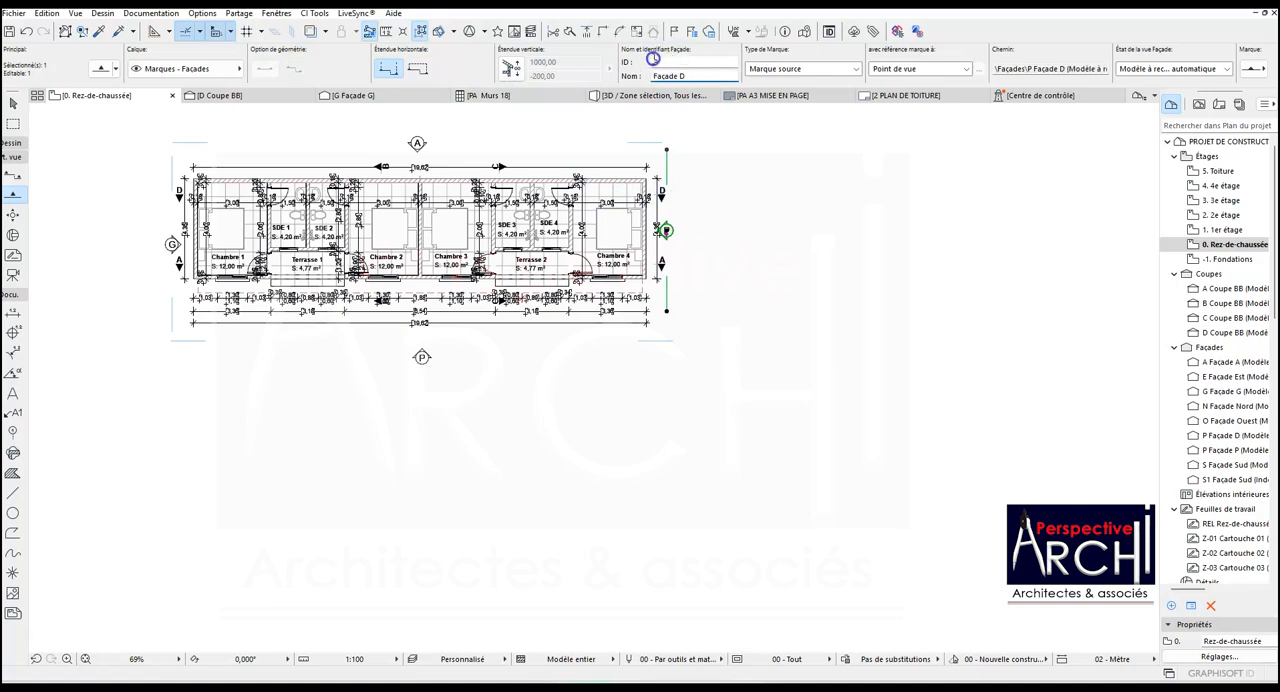
click(717, 187)
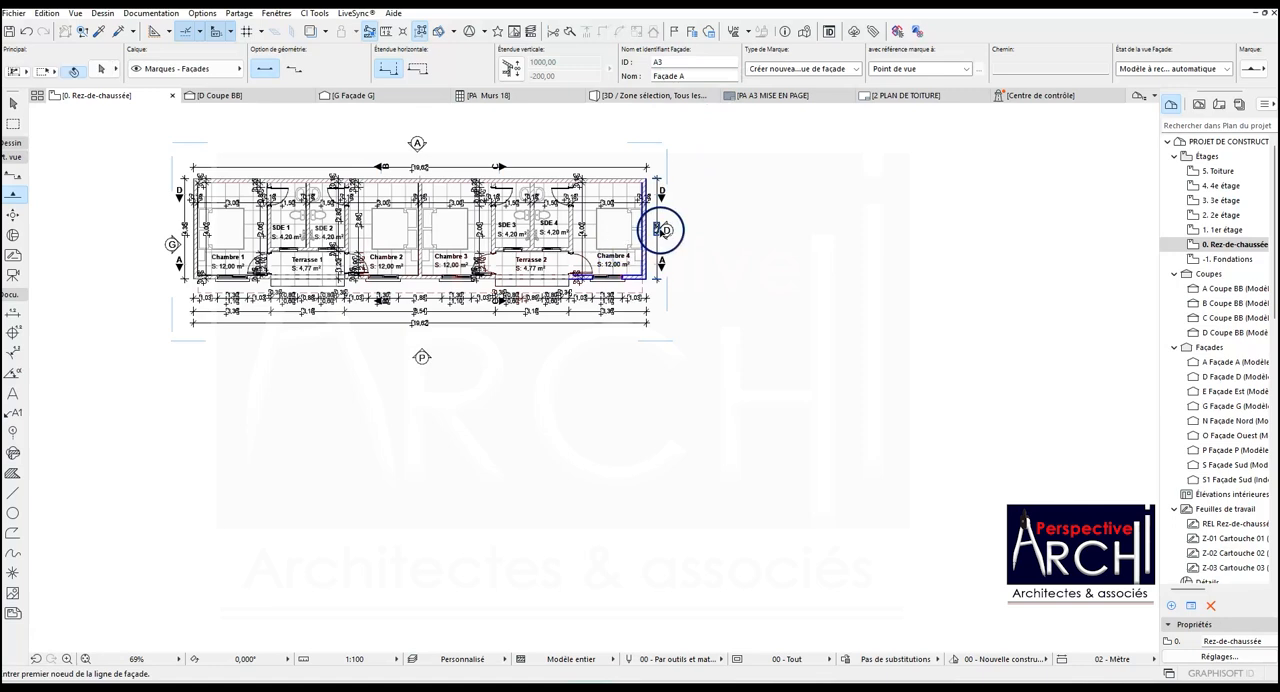
click(665, 230)
right_click(665, 230)
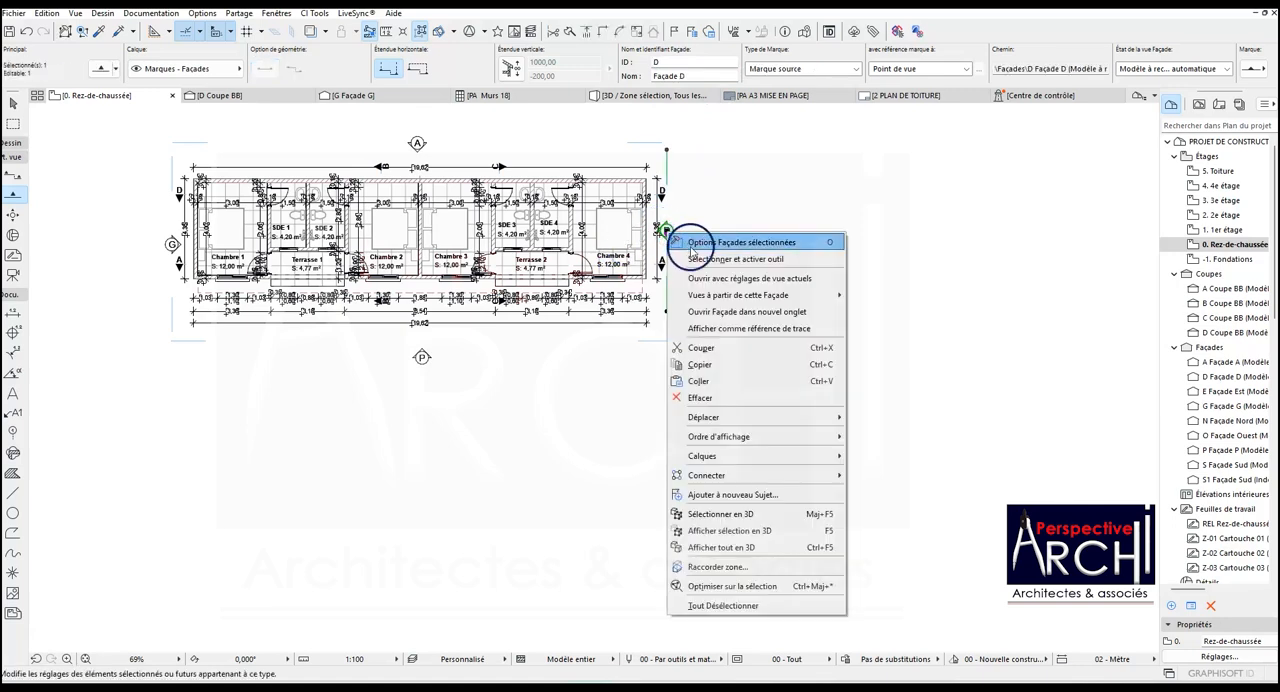
click(706, 278)
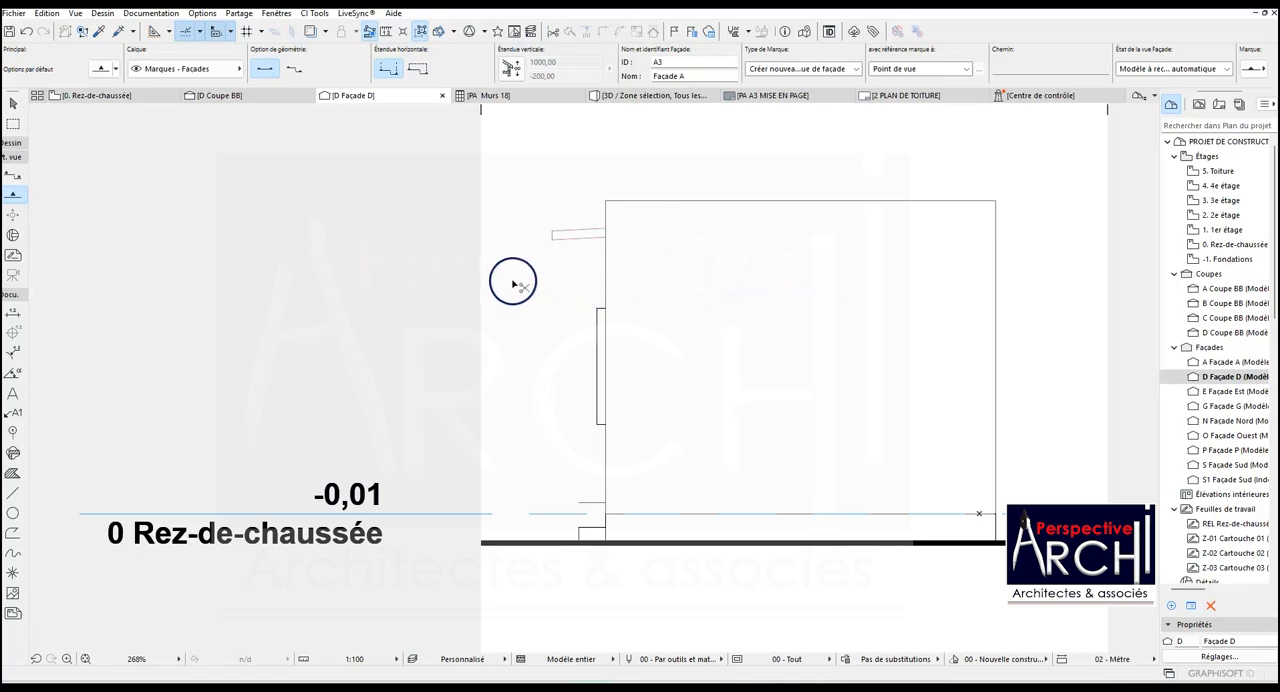
- Paste the ground hatch into facade D's view and move its upper-right corner to the ground line's right end
key(ctrl+v)
click(718, 328)
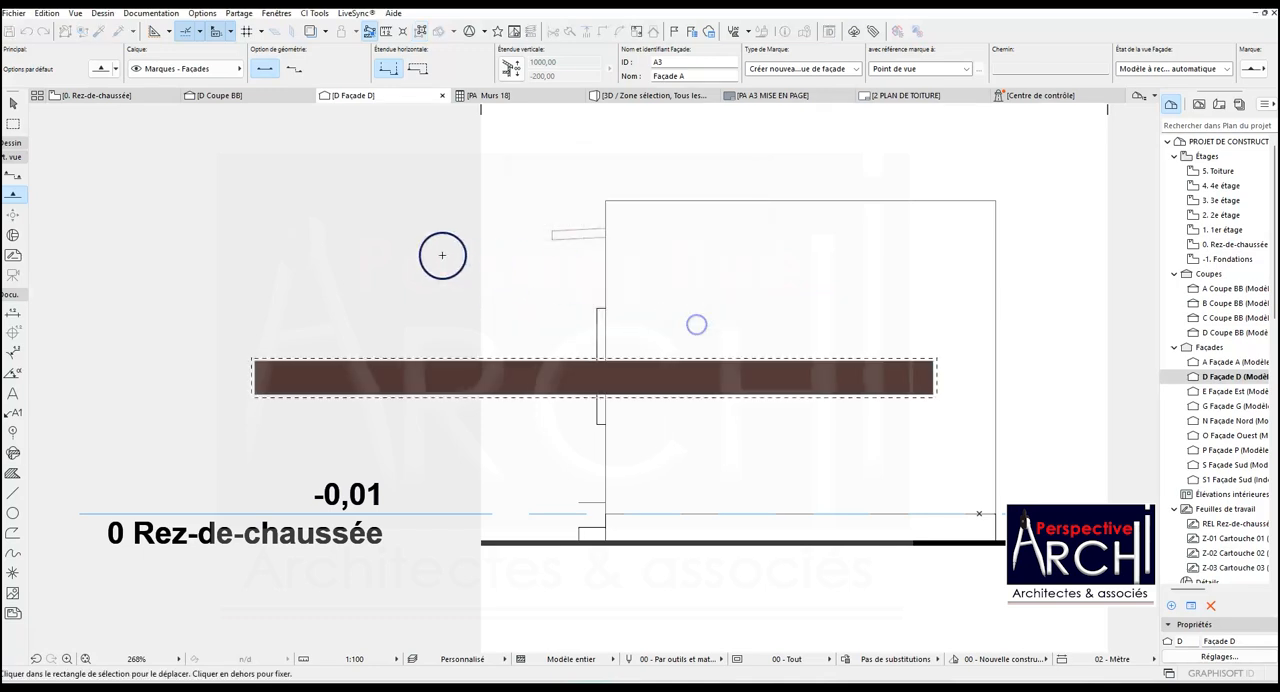
scroll(450, 260, down, 3)
scroll(679, 317, up, 3)
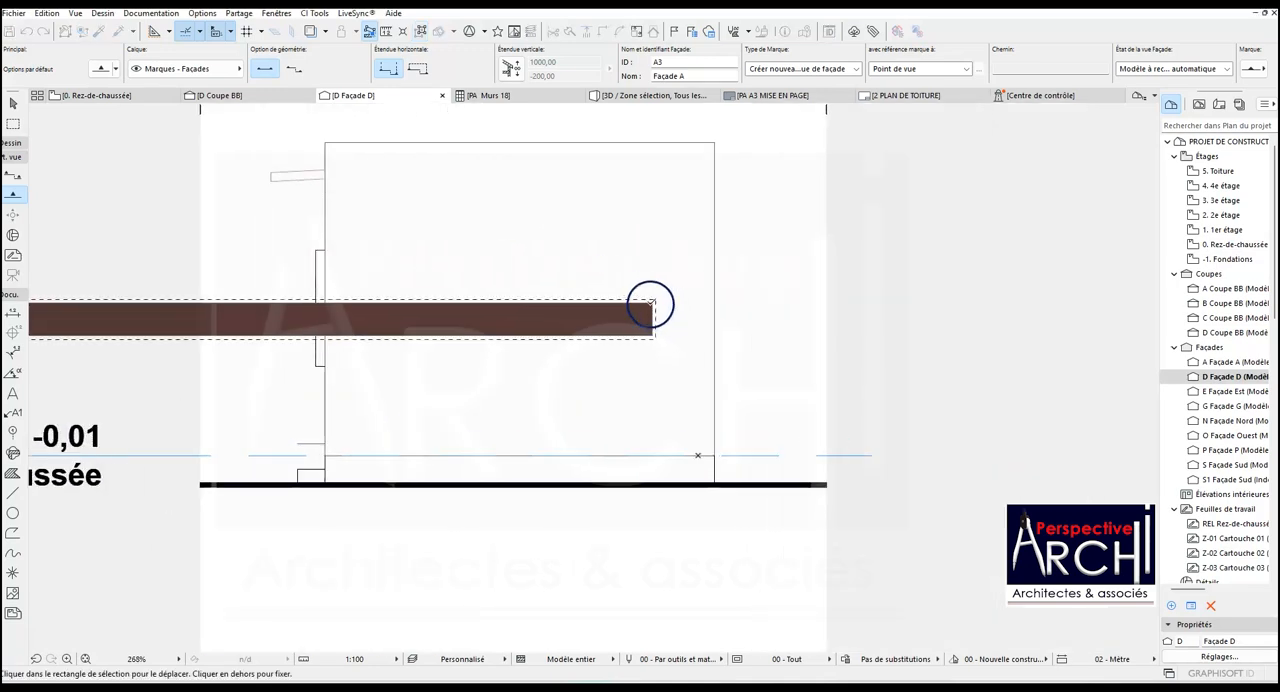
click(651, 301)
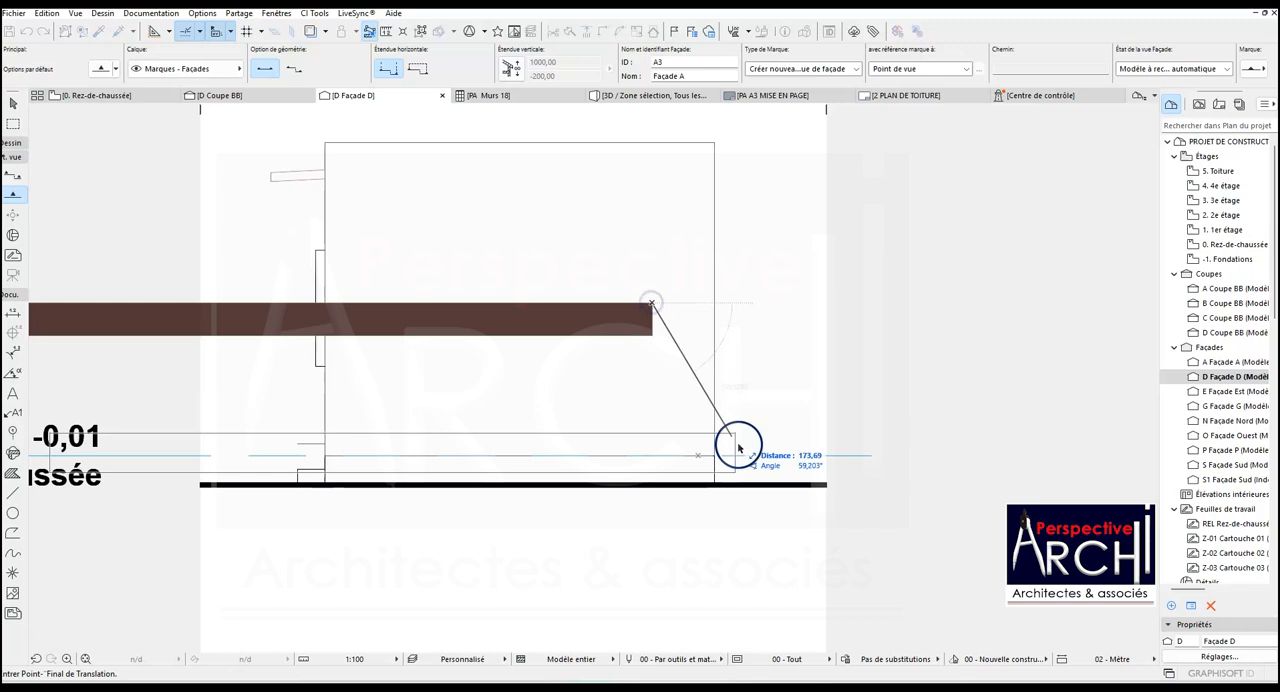
click(827, 486)
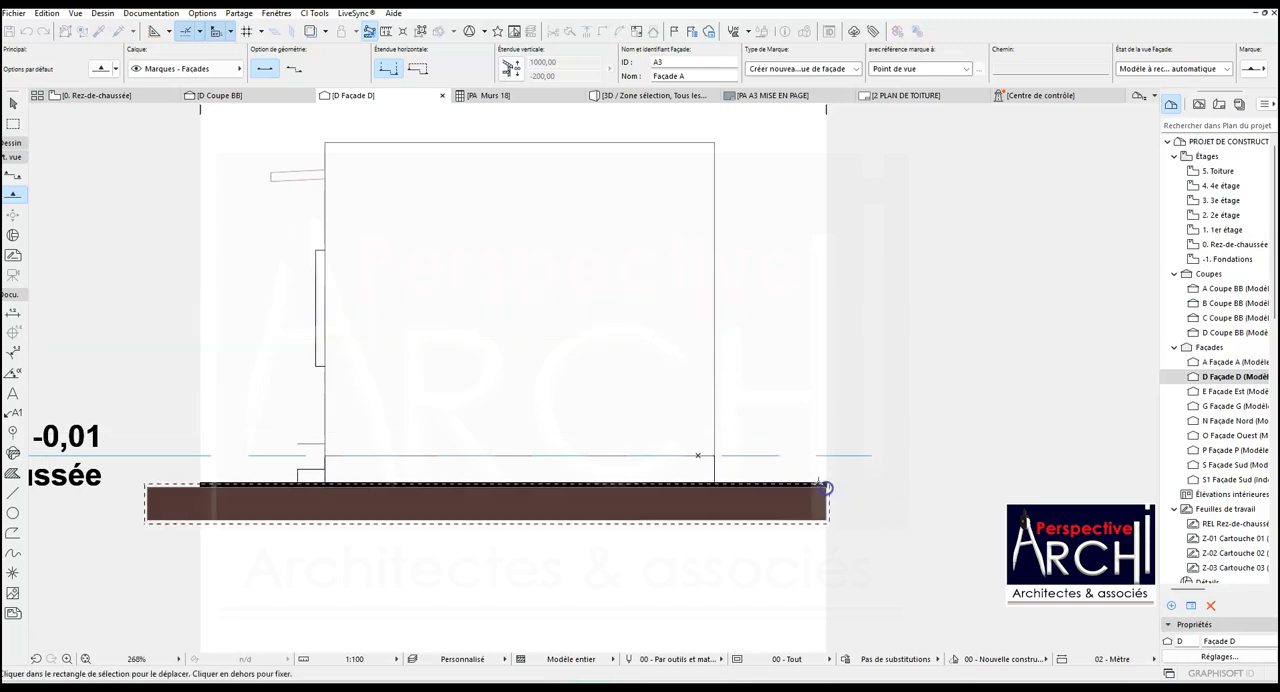
- Fine-tune the pasted hatch so its right edge aligns exactly with the ground line's end, and fix it in place
scroll(803, 491, up, 5)
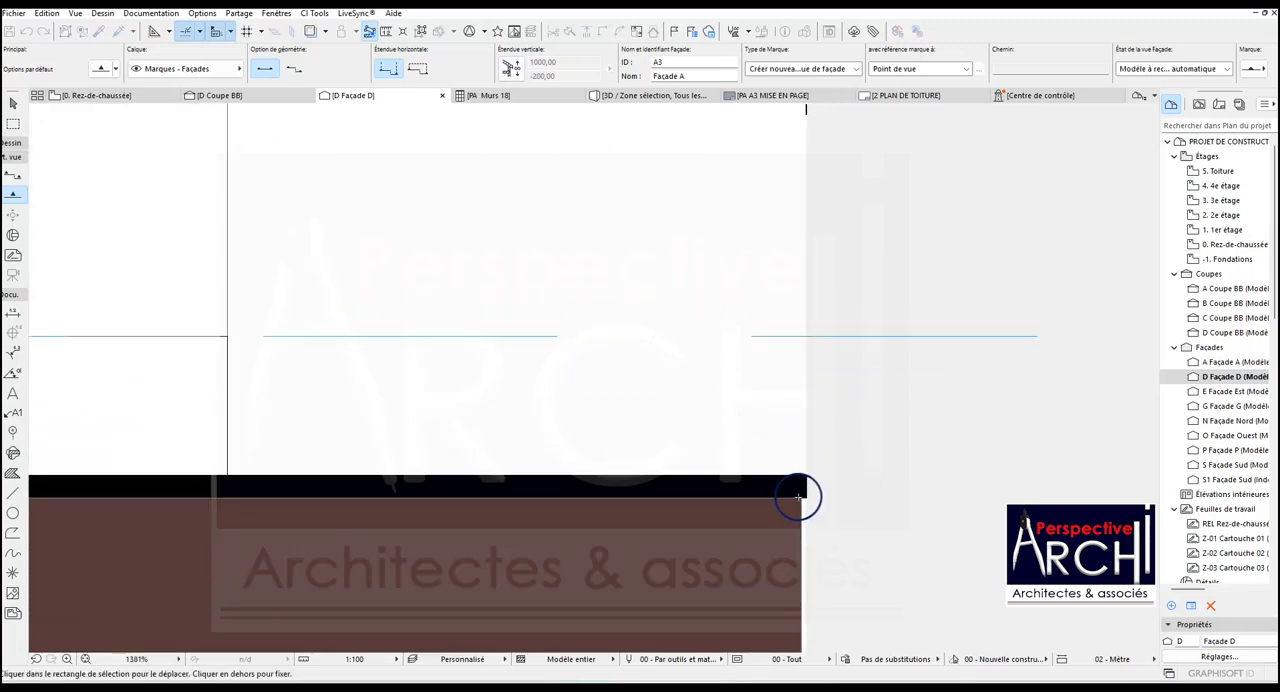
click(805, 497)
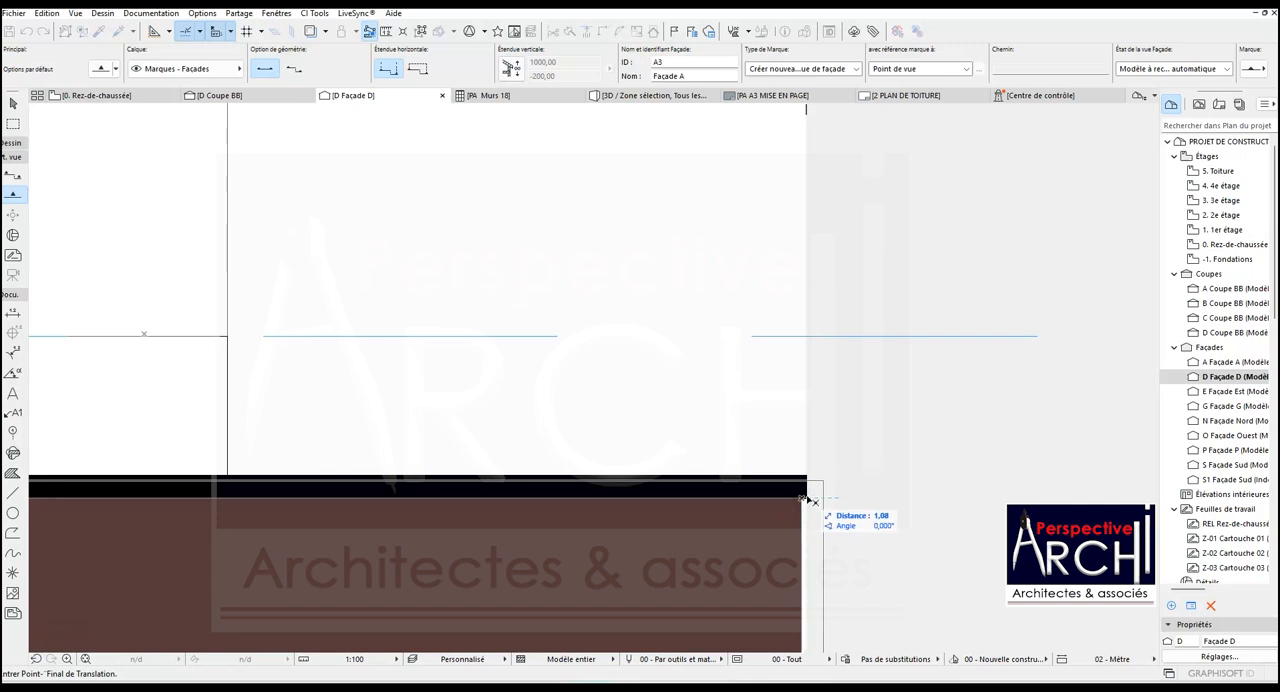
click(815, 456)
scroll(890, 432, down, 6)
right_click(266, 306)
click(292, 343)
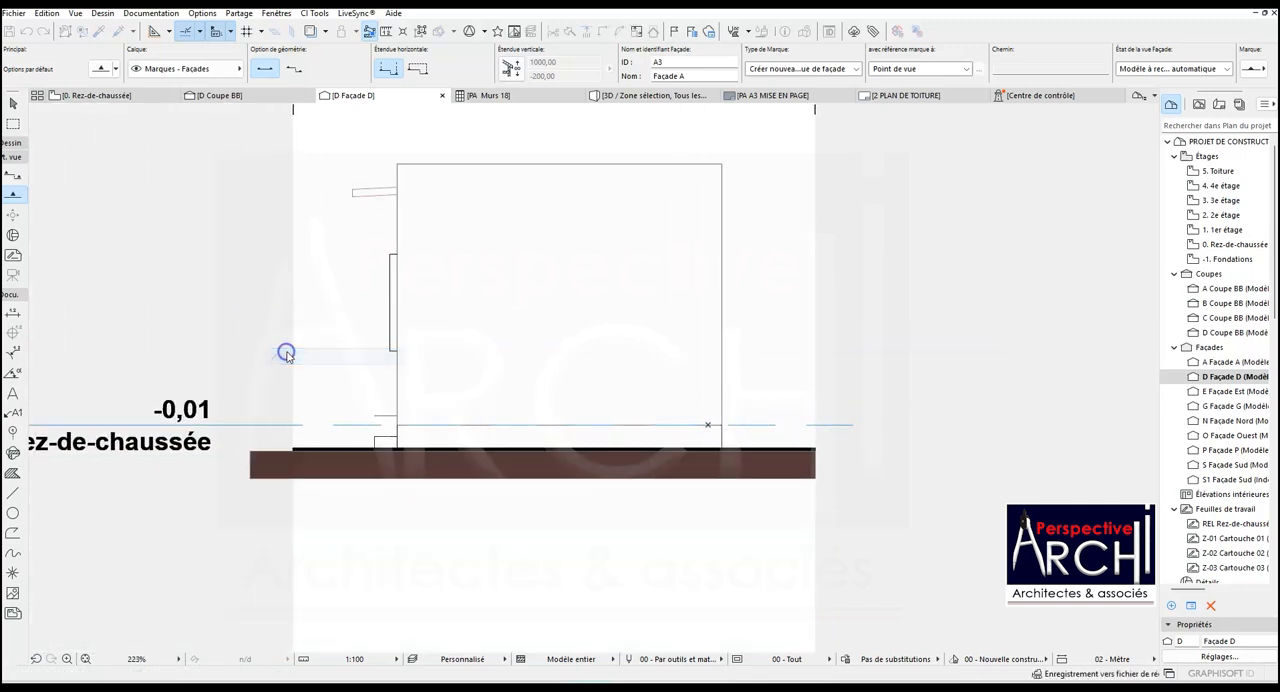
- Shorten facade D's hatch by offsetting its left edge to the left end of the ground line, and deselect it
click(249, 458)
scroll(249, 459, up, 3)
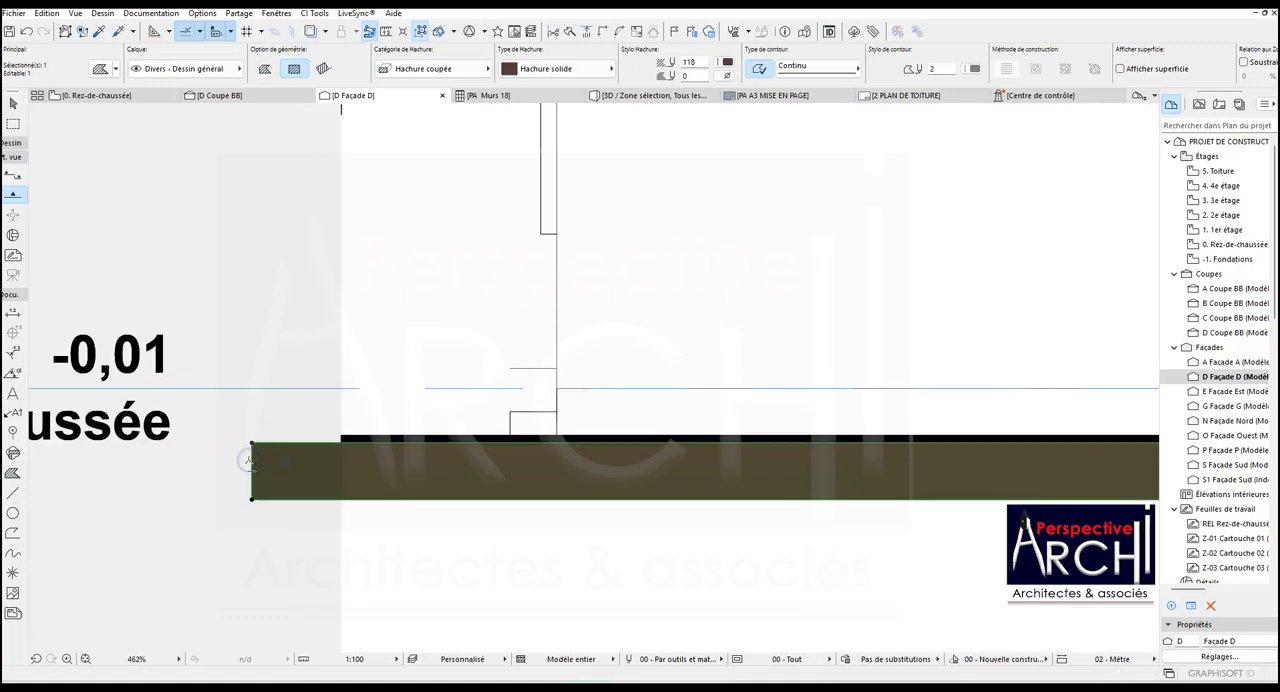
click(251, 461)
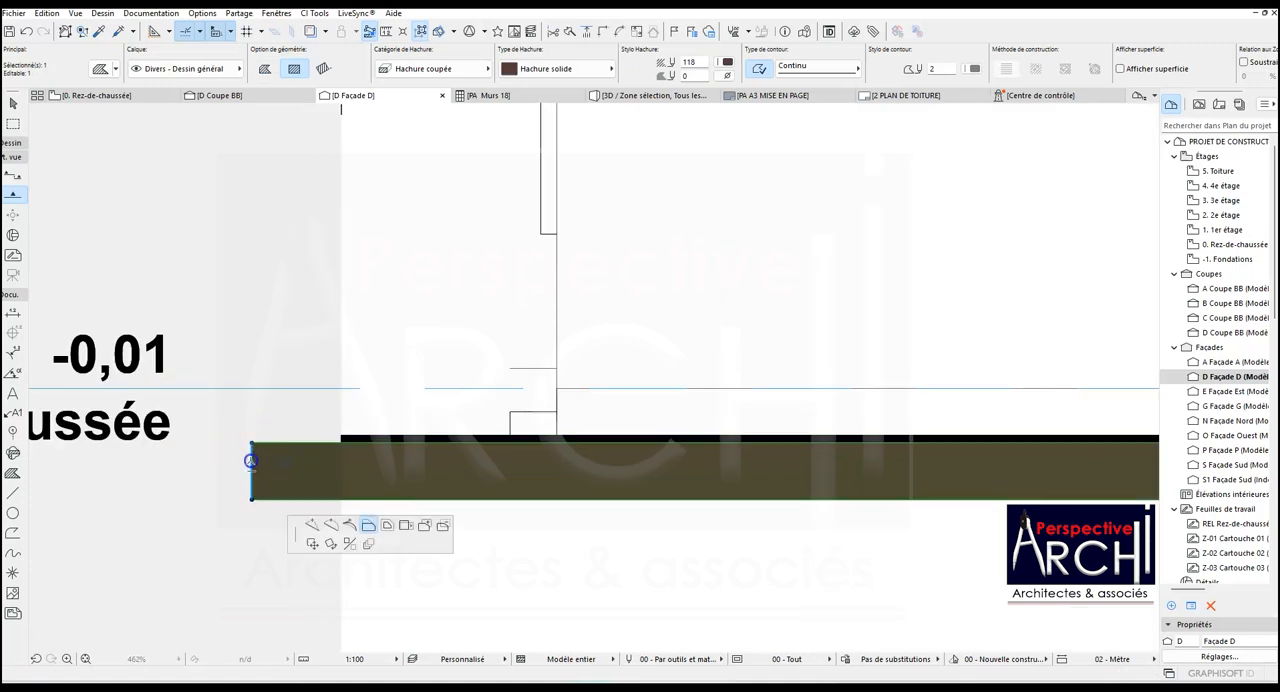
click(341, 437)
click(386, 395)
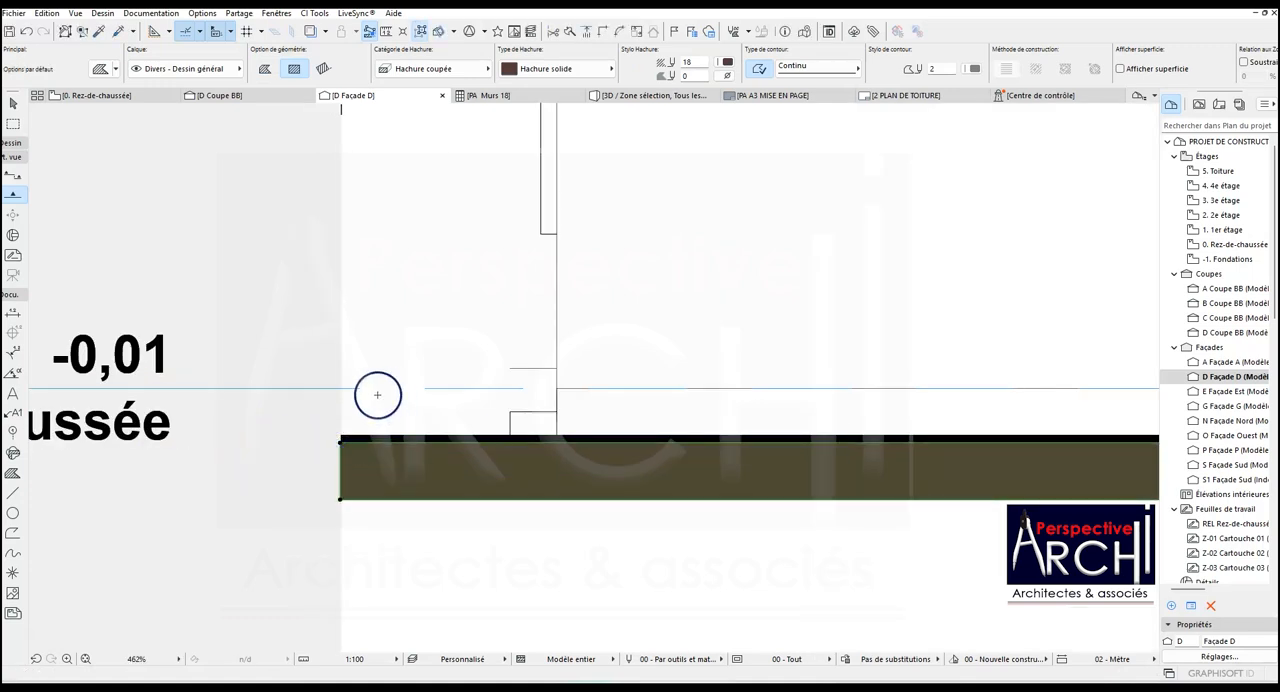
key(Escape)
scroll(377, 393, down, 7)
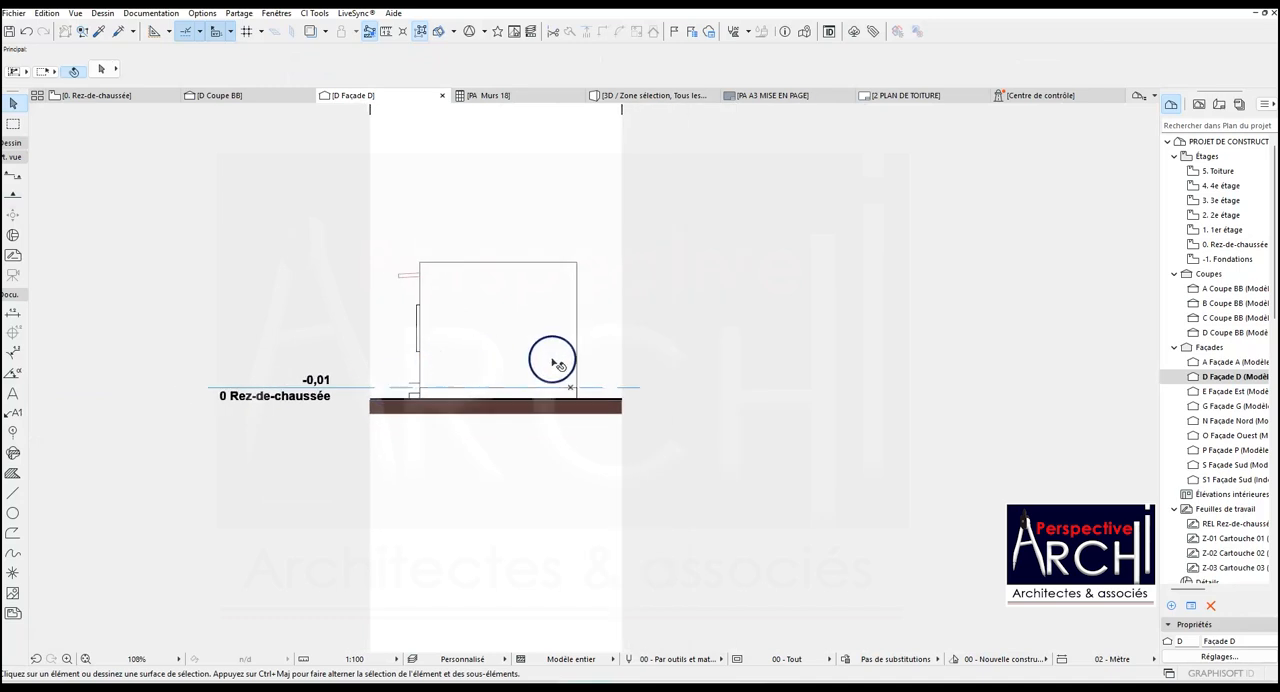
scroll(534, 331, up, 2)
scroll(534, 331, down, 3)
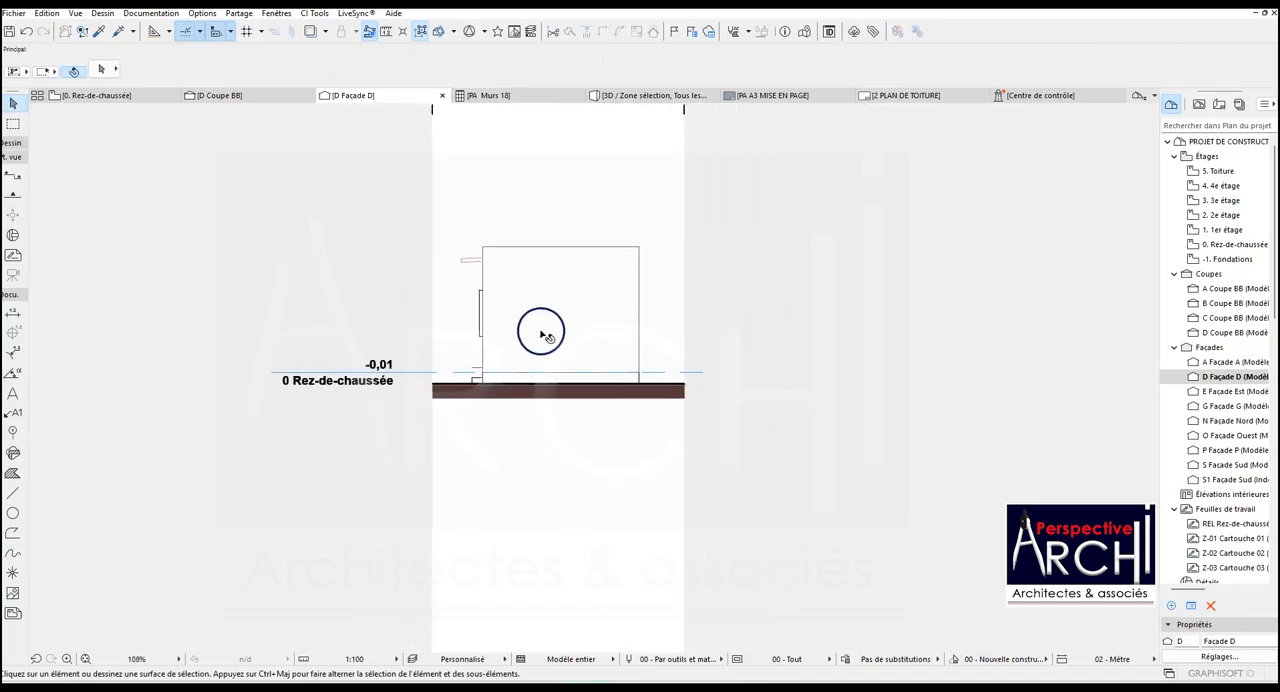
- Return to the ground floor plan and examine the rooms, section lines and facade markers around the building
click(105, 95)
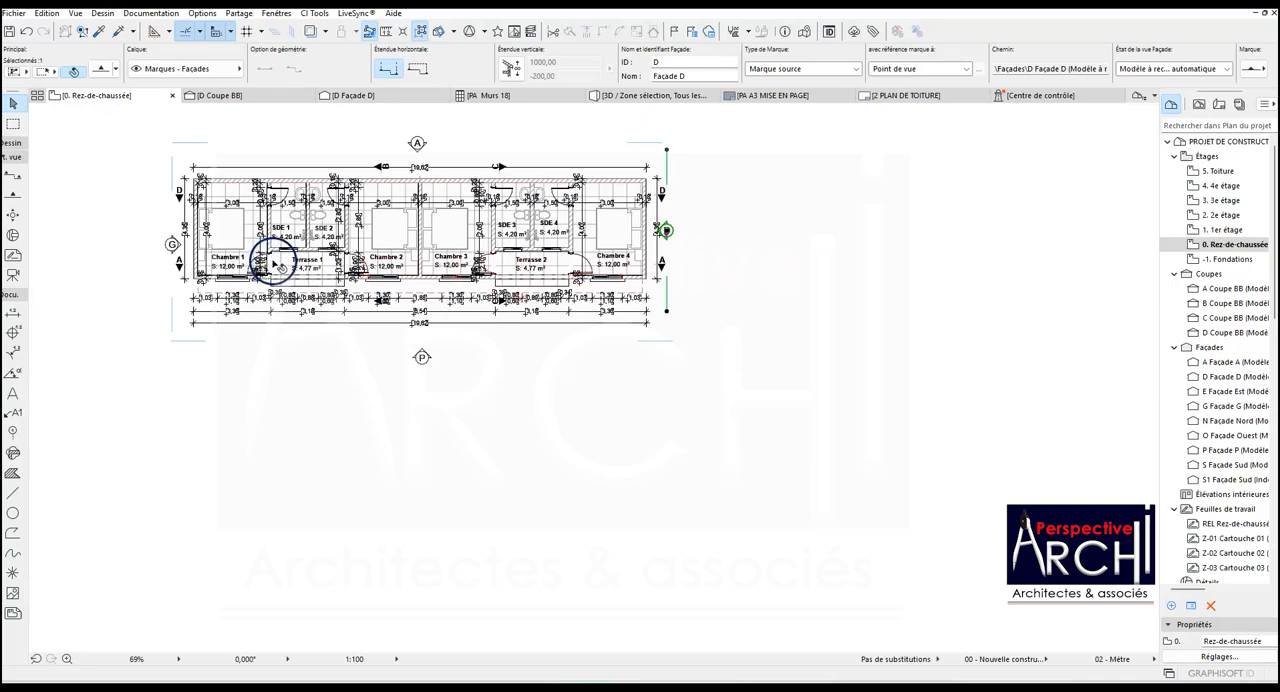
scroll(236, 216, up, 4)
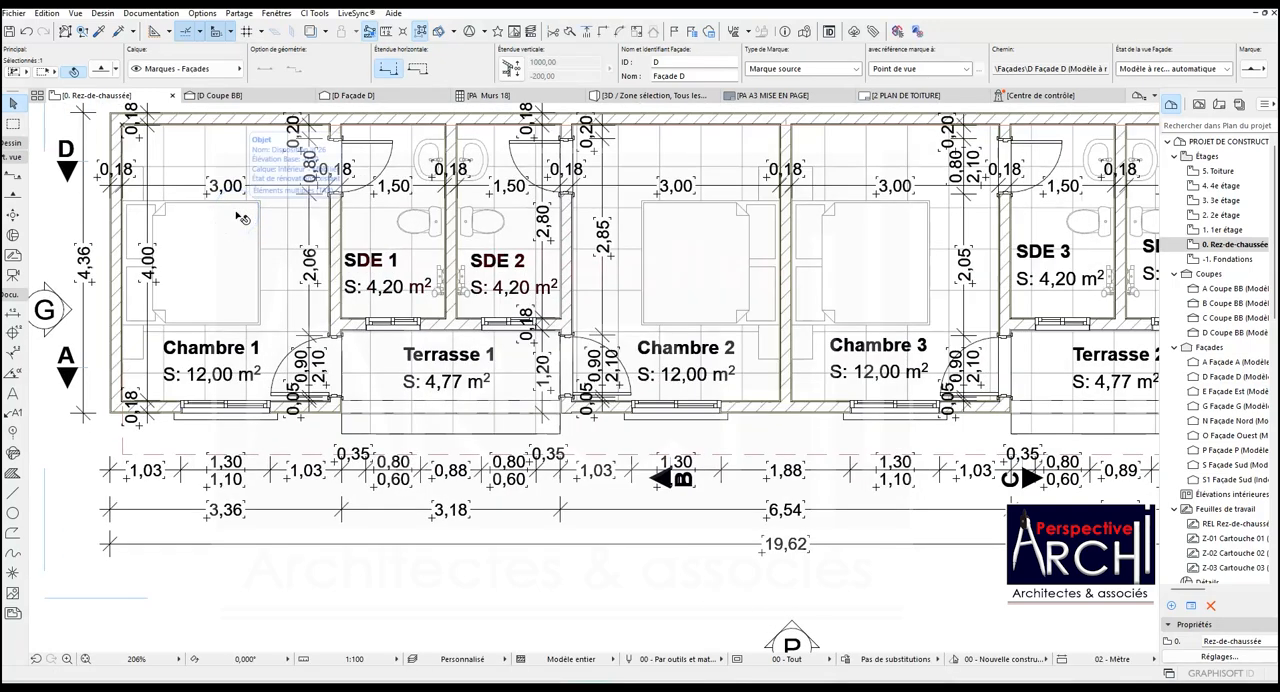
click(241, 218)
click(274, 266)
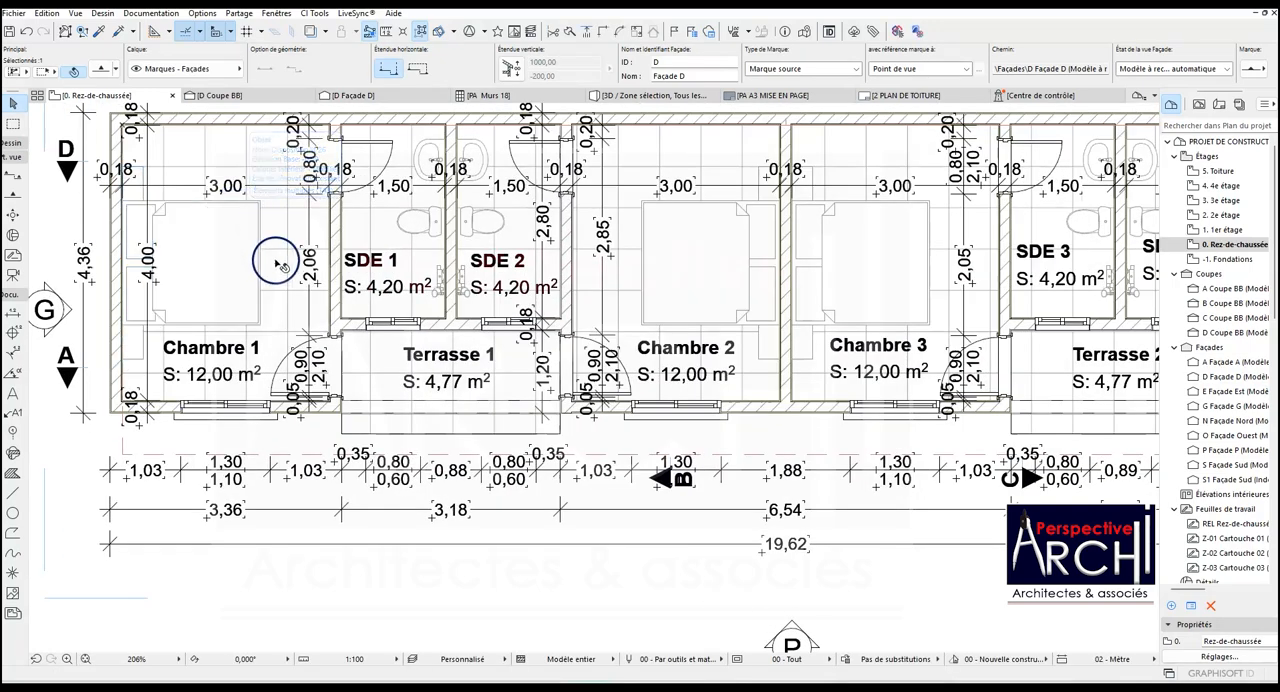
scroll(271, 357, down, 5)
scroll(369, 403, up, 2)
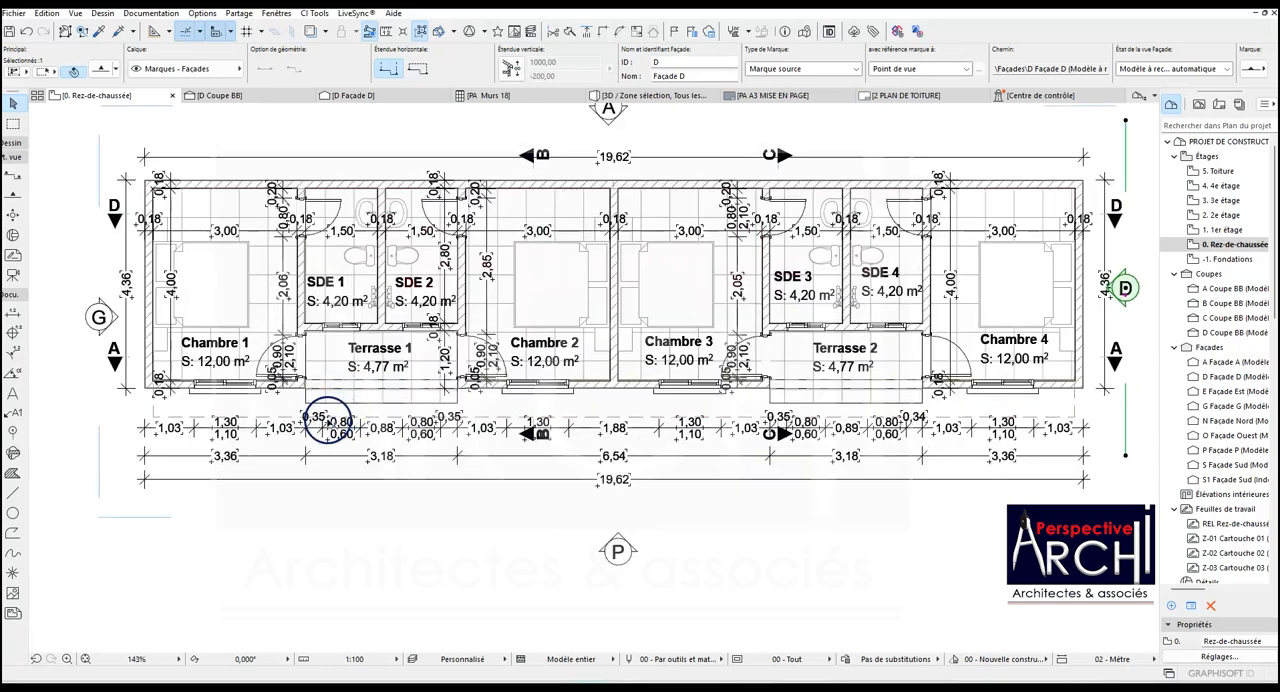